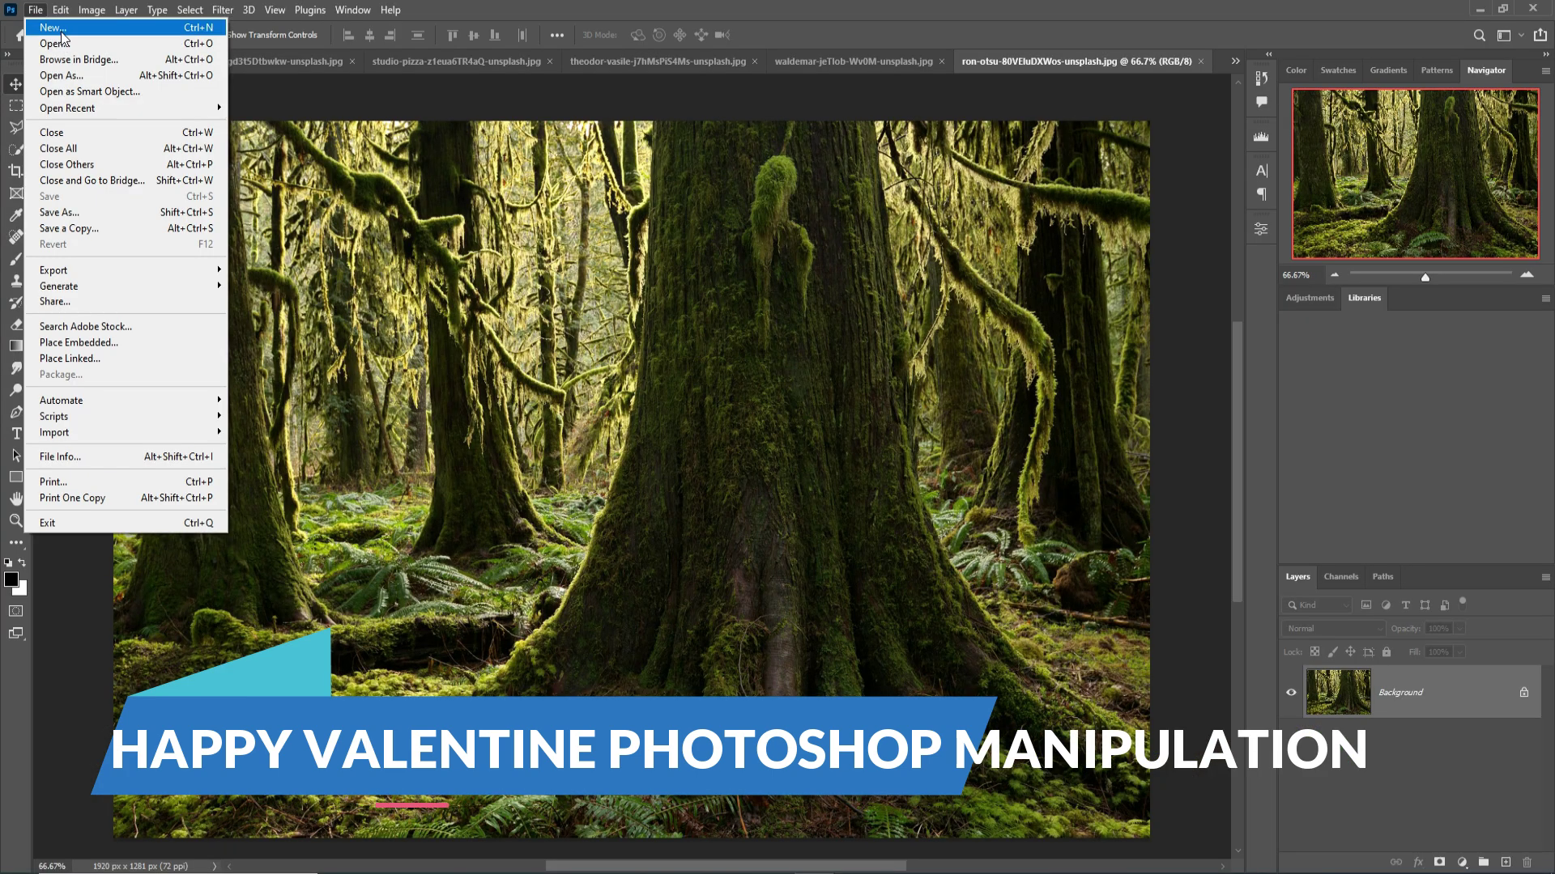
Create a new RGB document of 1280 x 720 px at 300 ppi with a white background
{"action": "left_click", "coordinate": [62, 34]}
{"action": "left_click", "coordinate": [613, 317]}
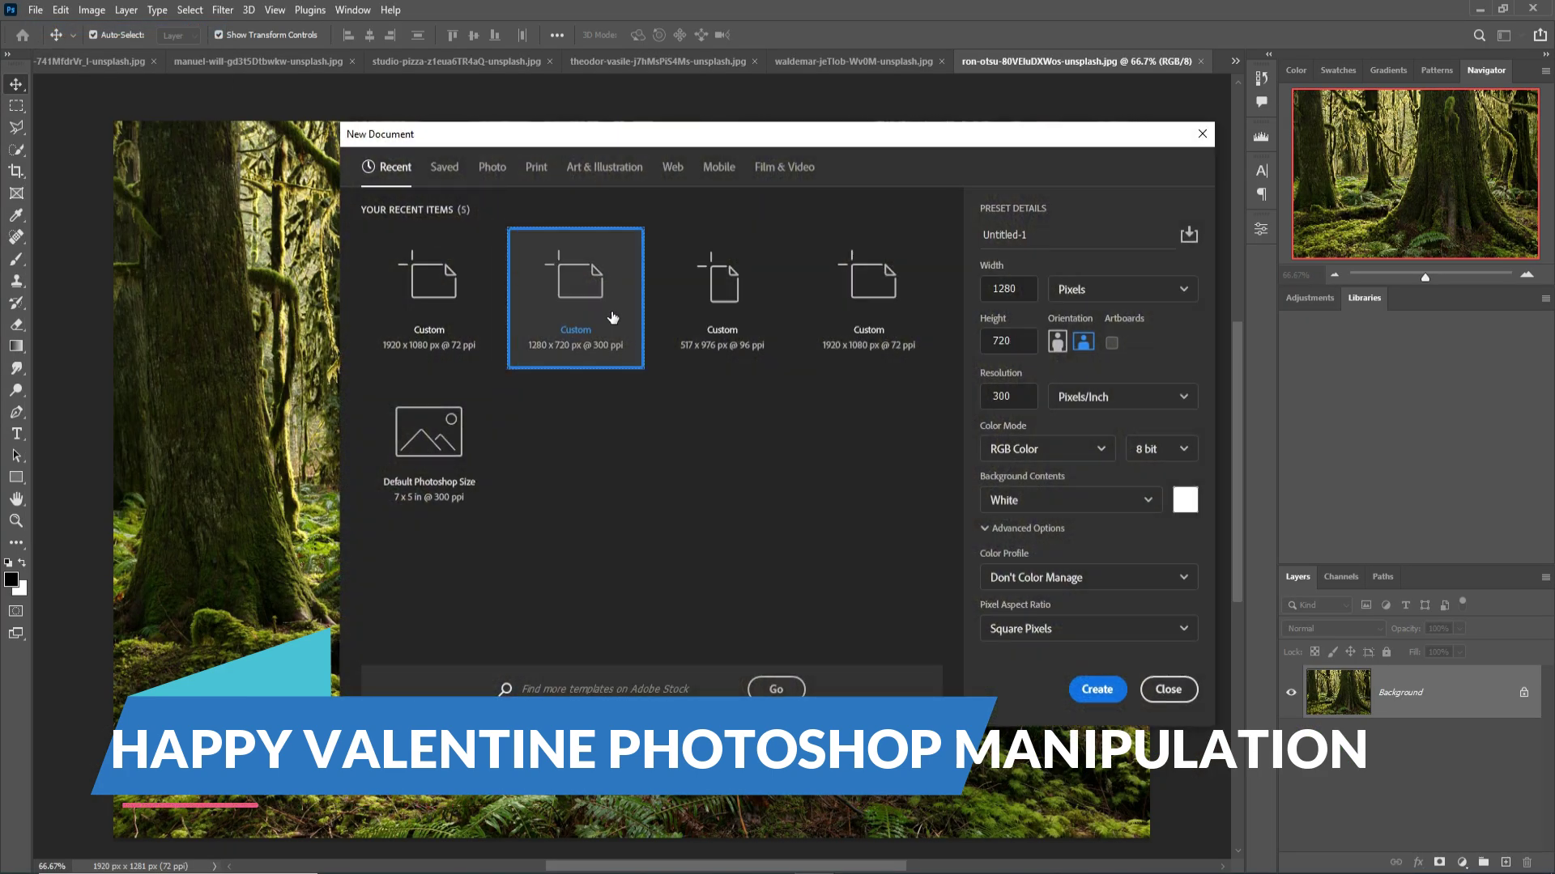
{"action": "left_click", "coordinate": [429, 307]}
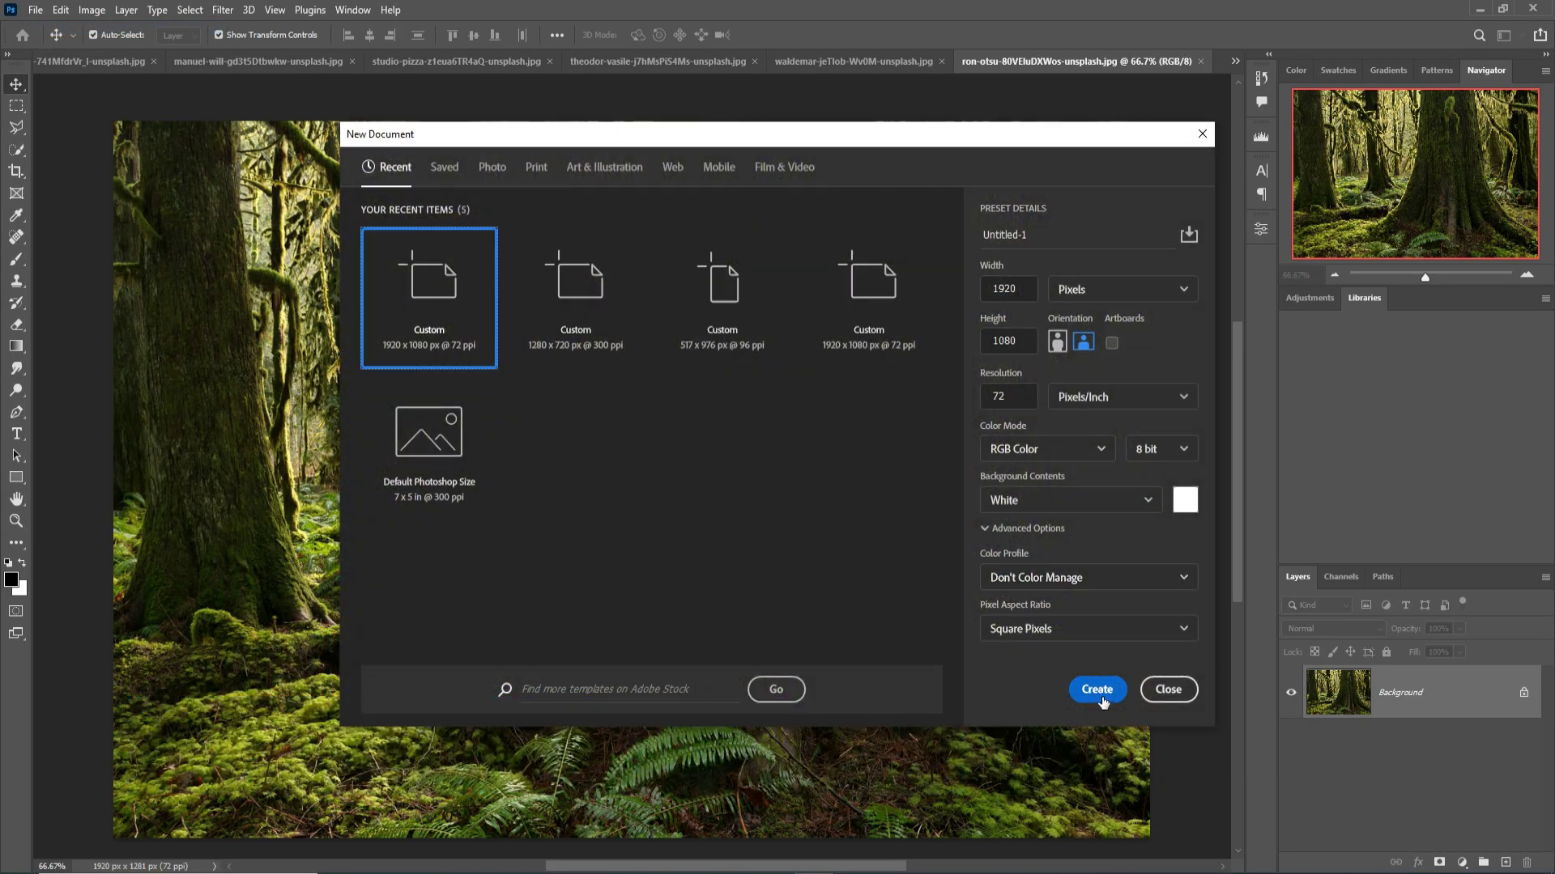
{"action": "left_click", "coordinate": [595, 303]}
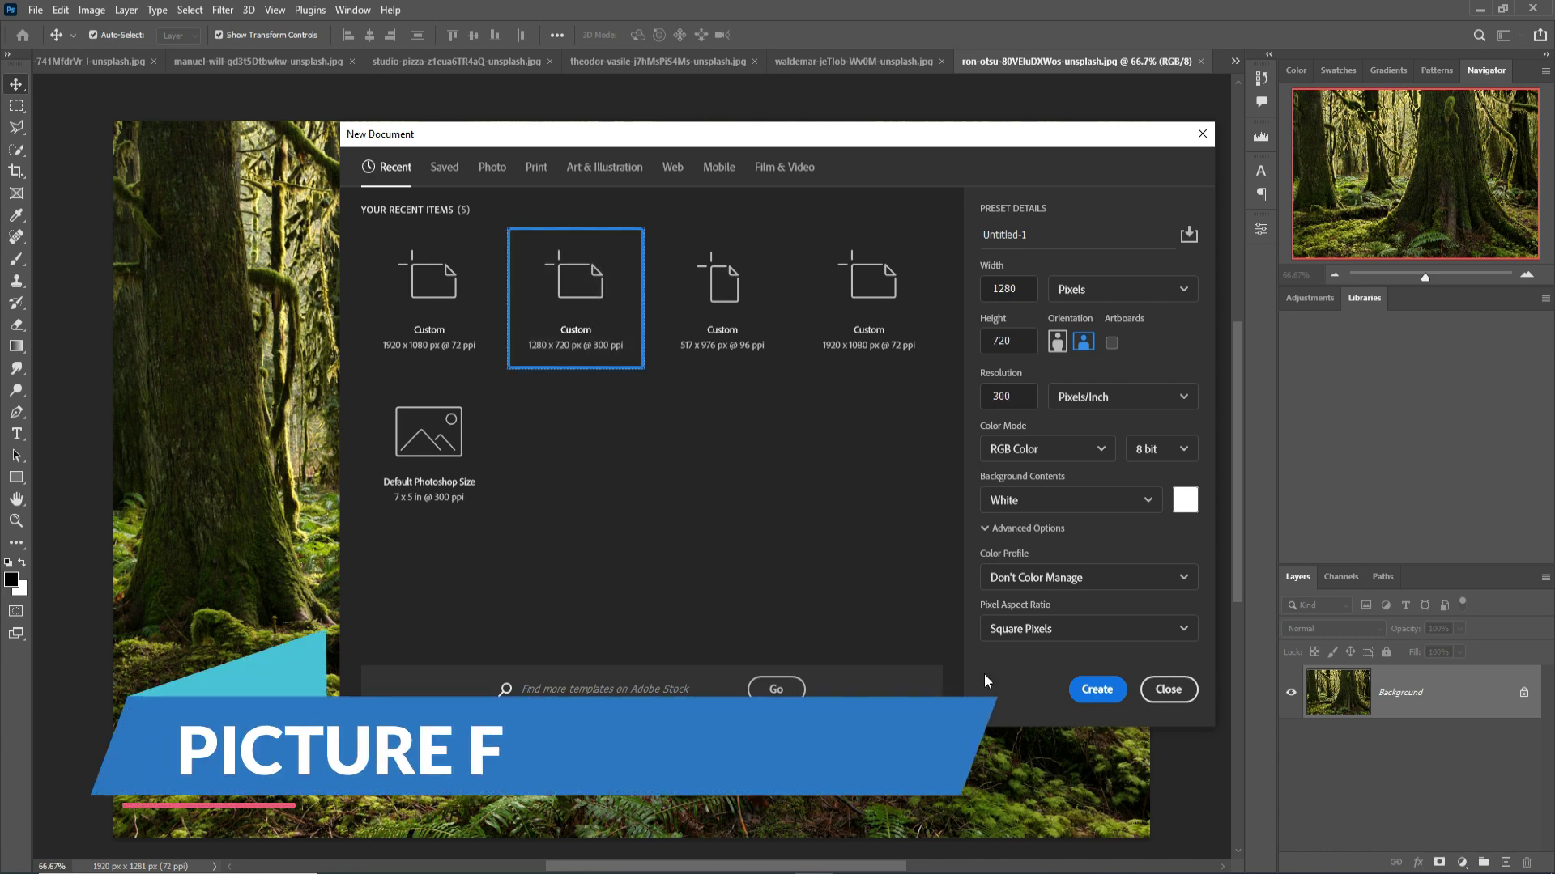
{"action": "left_click", "coordinate": [1098, 690]}
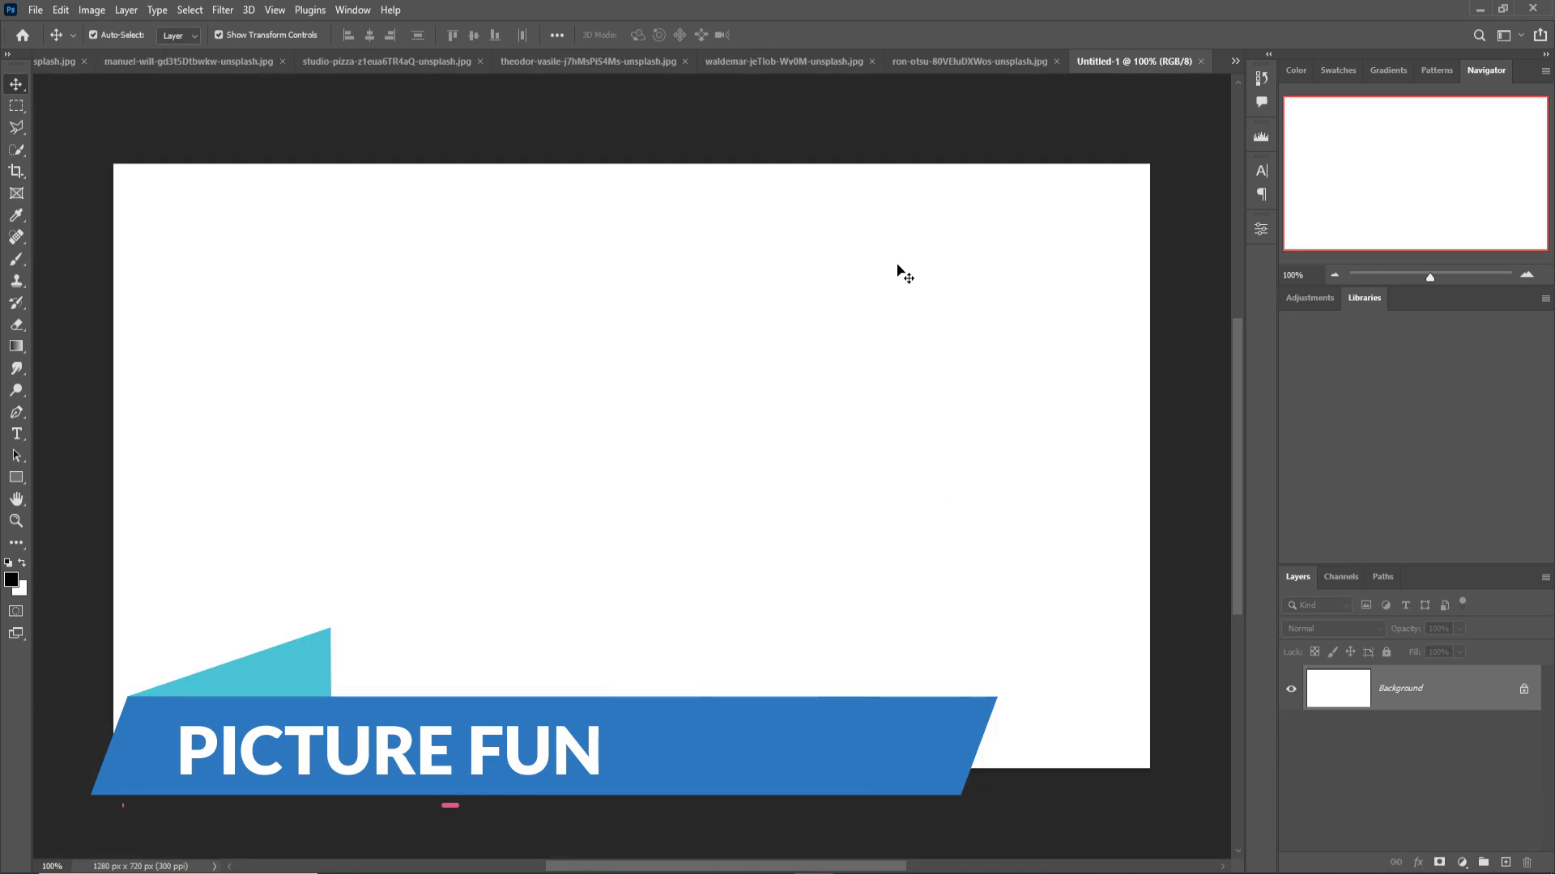
Go through the open photos and switch to the one with the green meadow in front of the pine forest
{"action": "left_click", "coordinate": [1235, 60]}
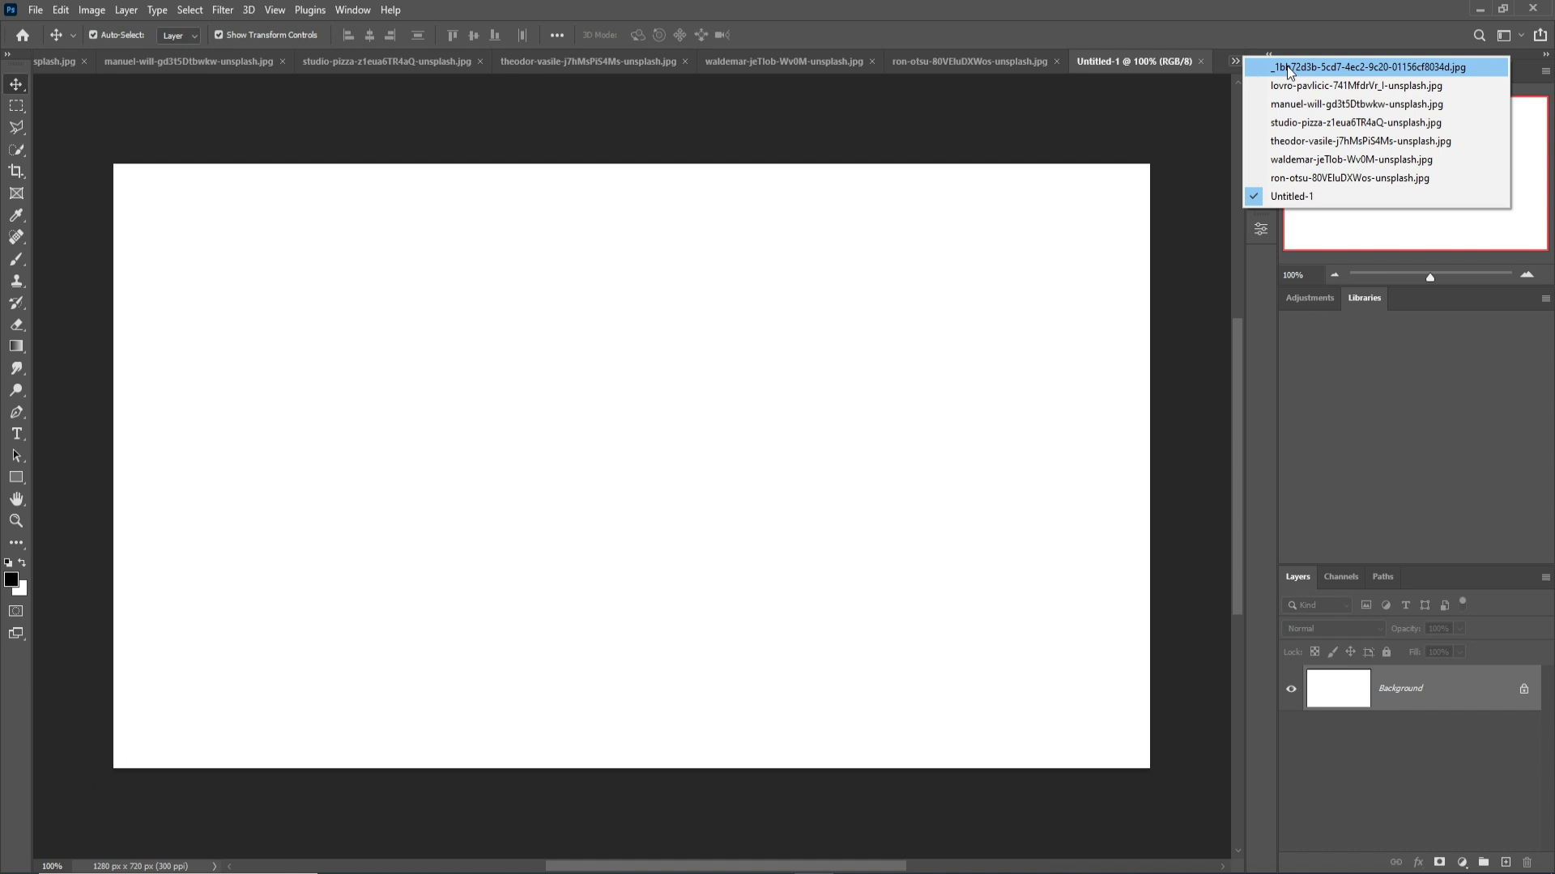
{"action": "left_click", "coordinate": [1293, 87]}
{"action": "left_click", "coordinate": [1235, 61]}
{"action": "left_click", "coordinate": [1296, 101]}
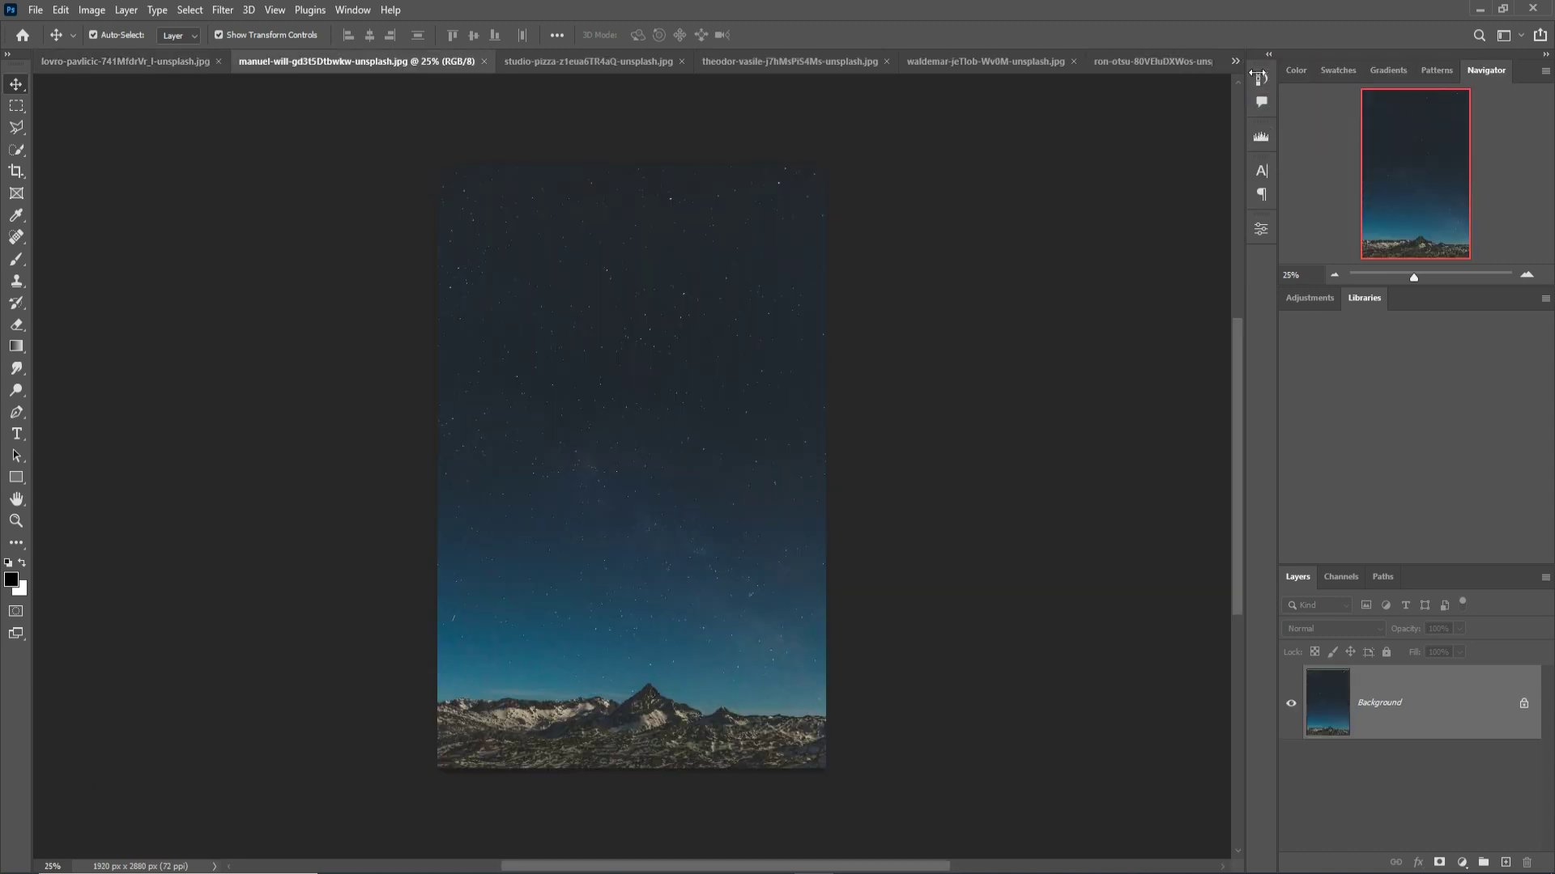
{"action": "left_click", "coordinate": [1235, 61]}
{"action": "left_click", "coordinate": [1262, 122]}
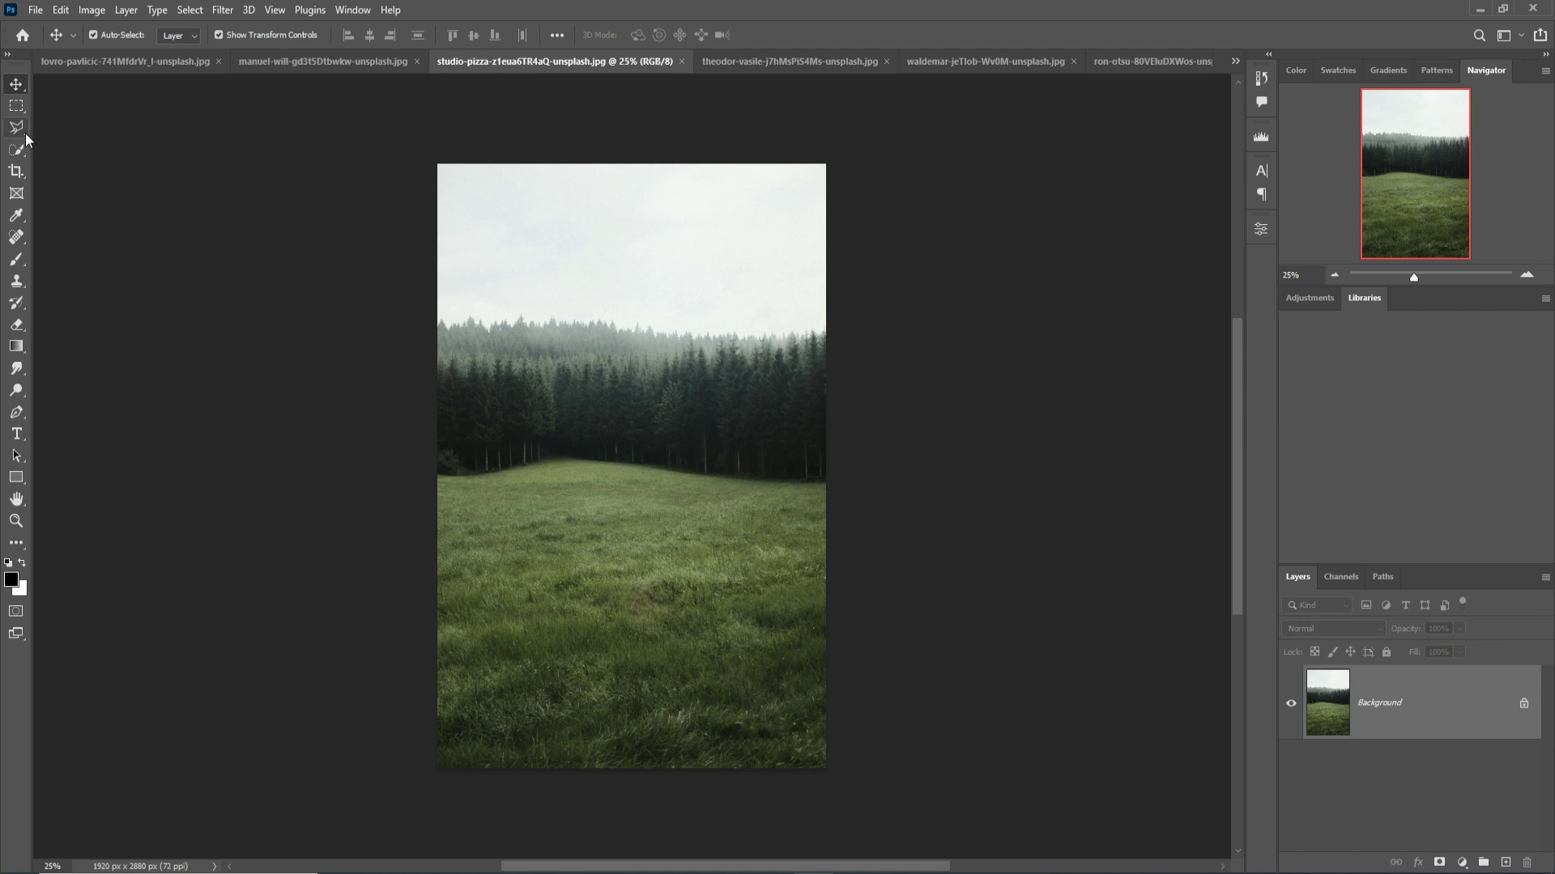
Select the pine trees and the meadow with the Quick Selection tool, leaving out the white sky
{"action": "key", "text": "m"}
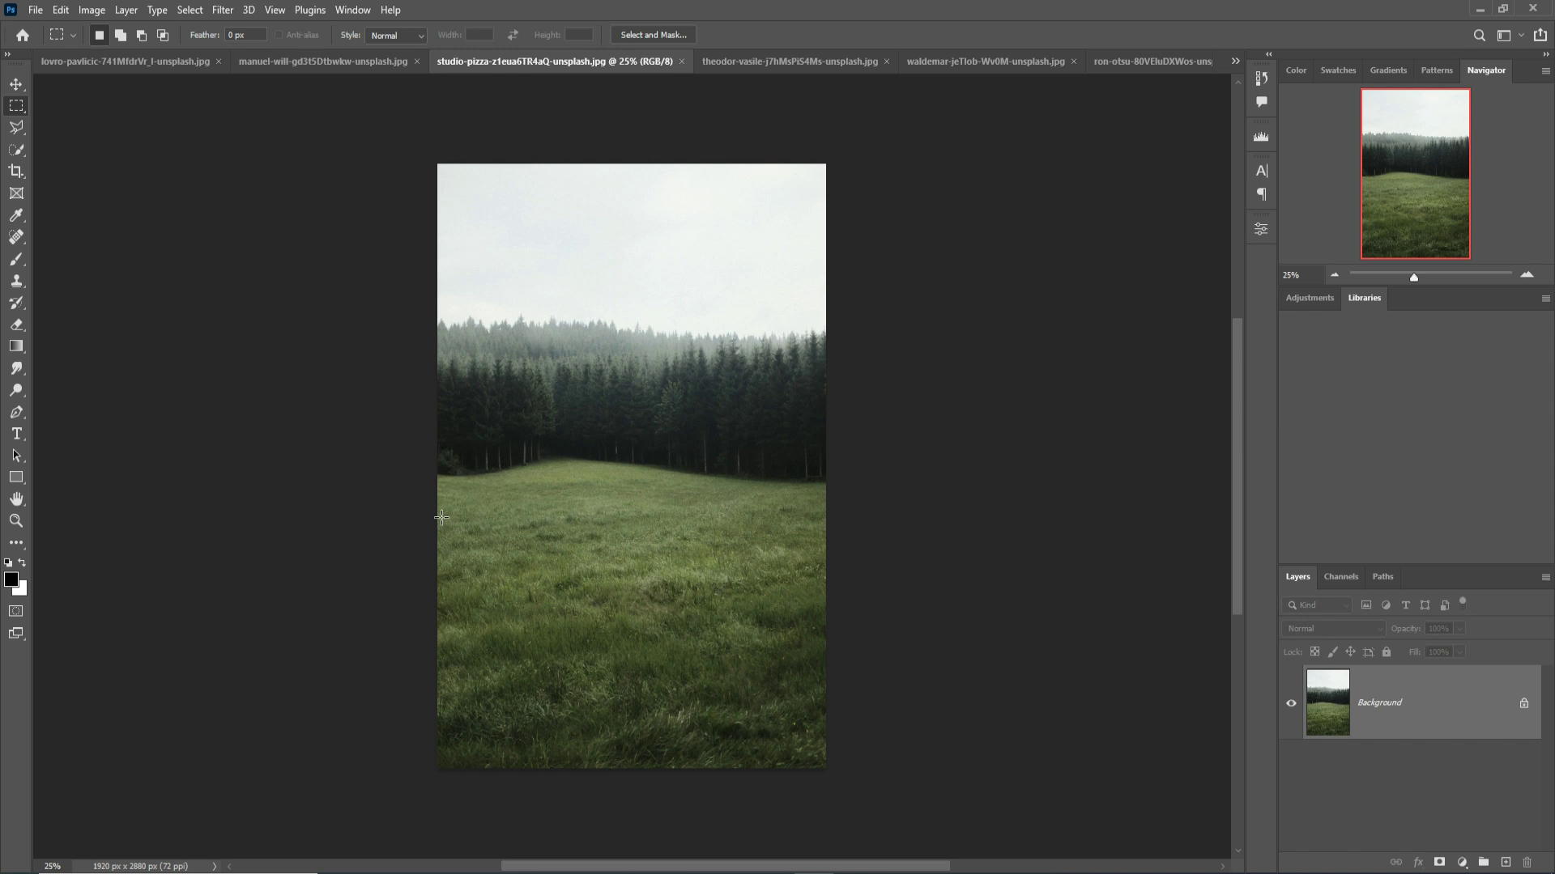
{"action": "left_click", "coordinate": [17, 129]}
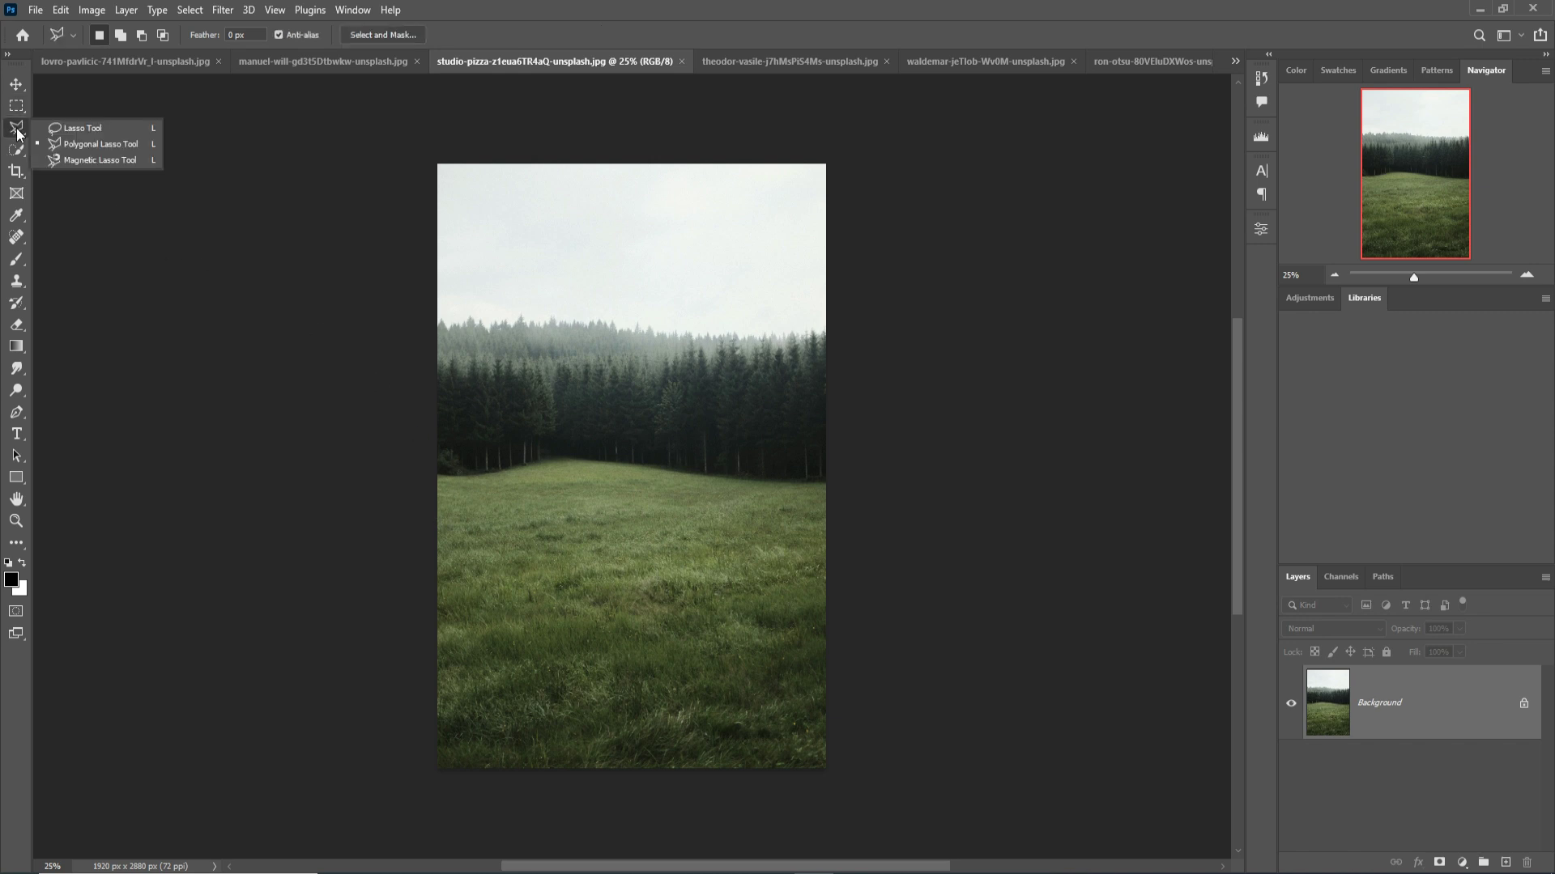
{"action": "left_click", "coordinate": [17, 149]}
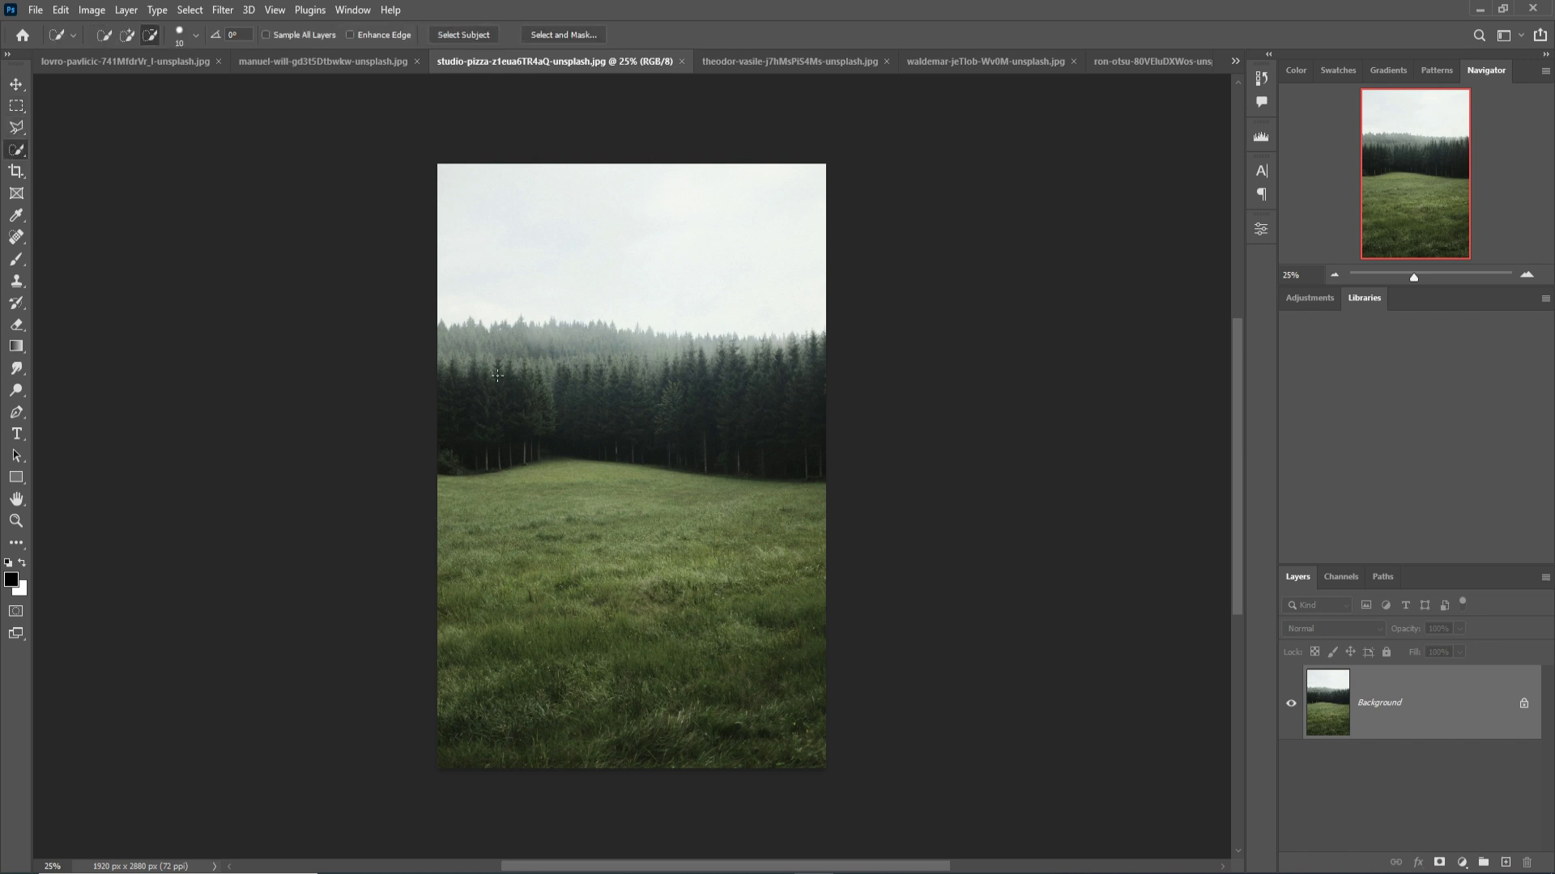
{"action": "mouse_move", "coordinate": [483, 377]}
{"action": "left_mouse_down"}
{"action": "mouse_move", "coordinate": [612, 377]}
{"action": "mouse_move", "coordinate": [851, 421]}
{"action": "left_mouse_up"}
{"action": "left_click", "coordinate": [558, 628]}
{"action": "key", "text": "v"}
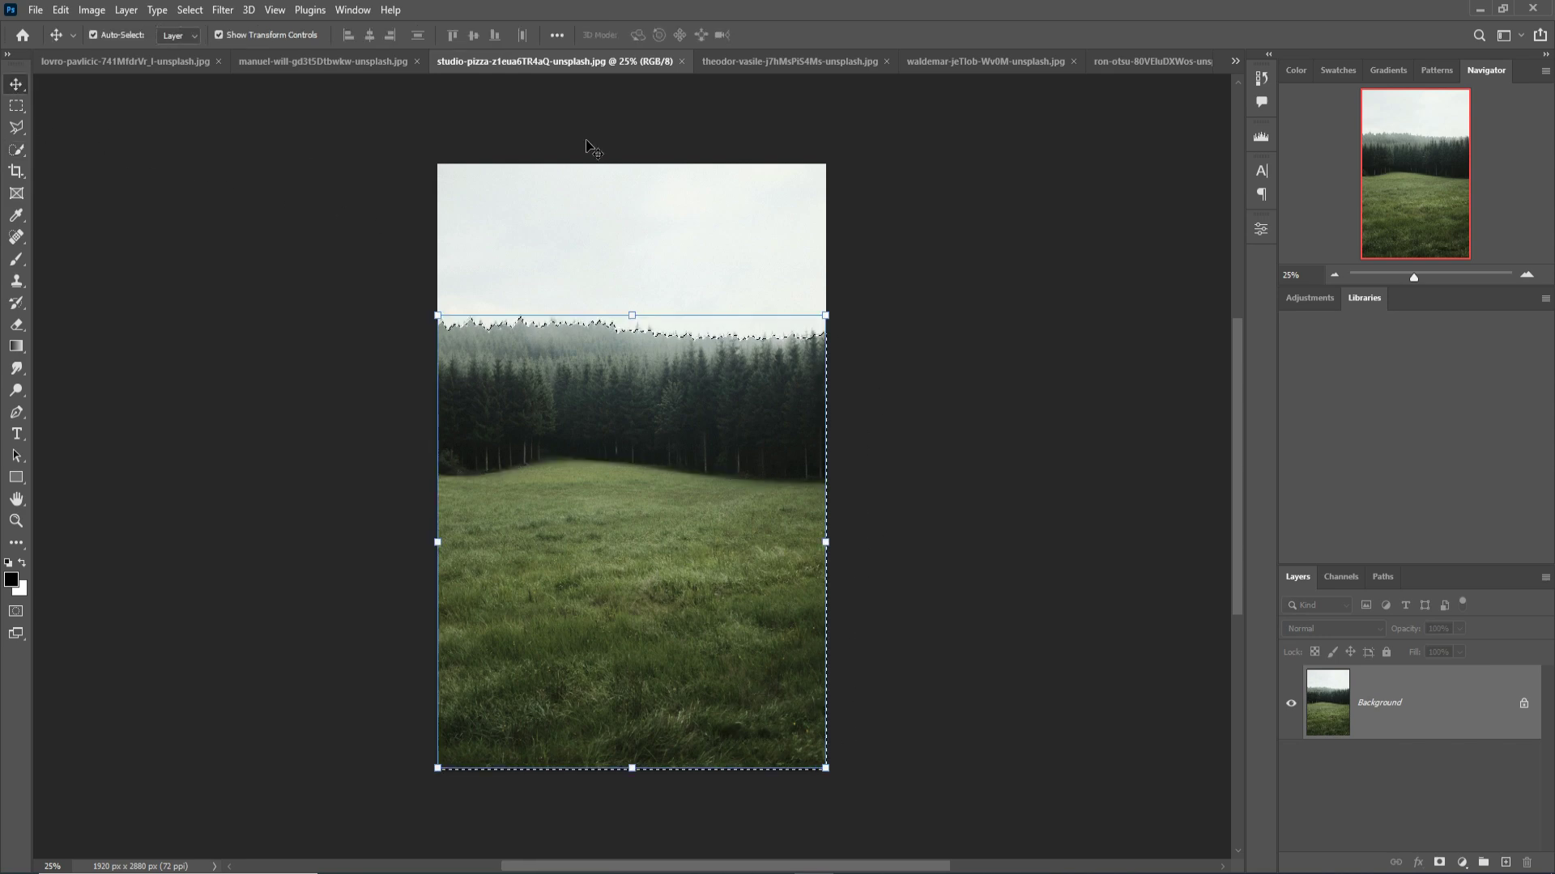
Float the forest photo in its own window, copy its selection into Untitled-1, and minimize the photo
{"action": "left_click_drag", "start_coordinate": [527, 65], "coordinate": [1052, 161]}
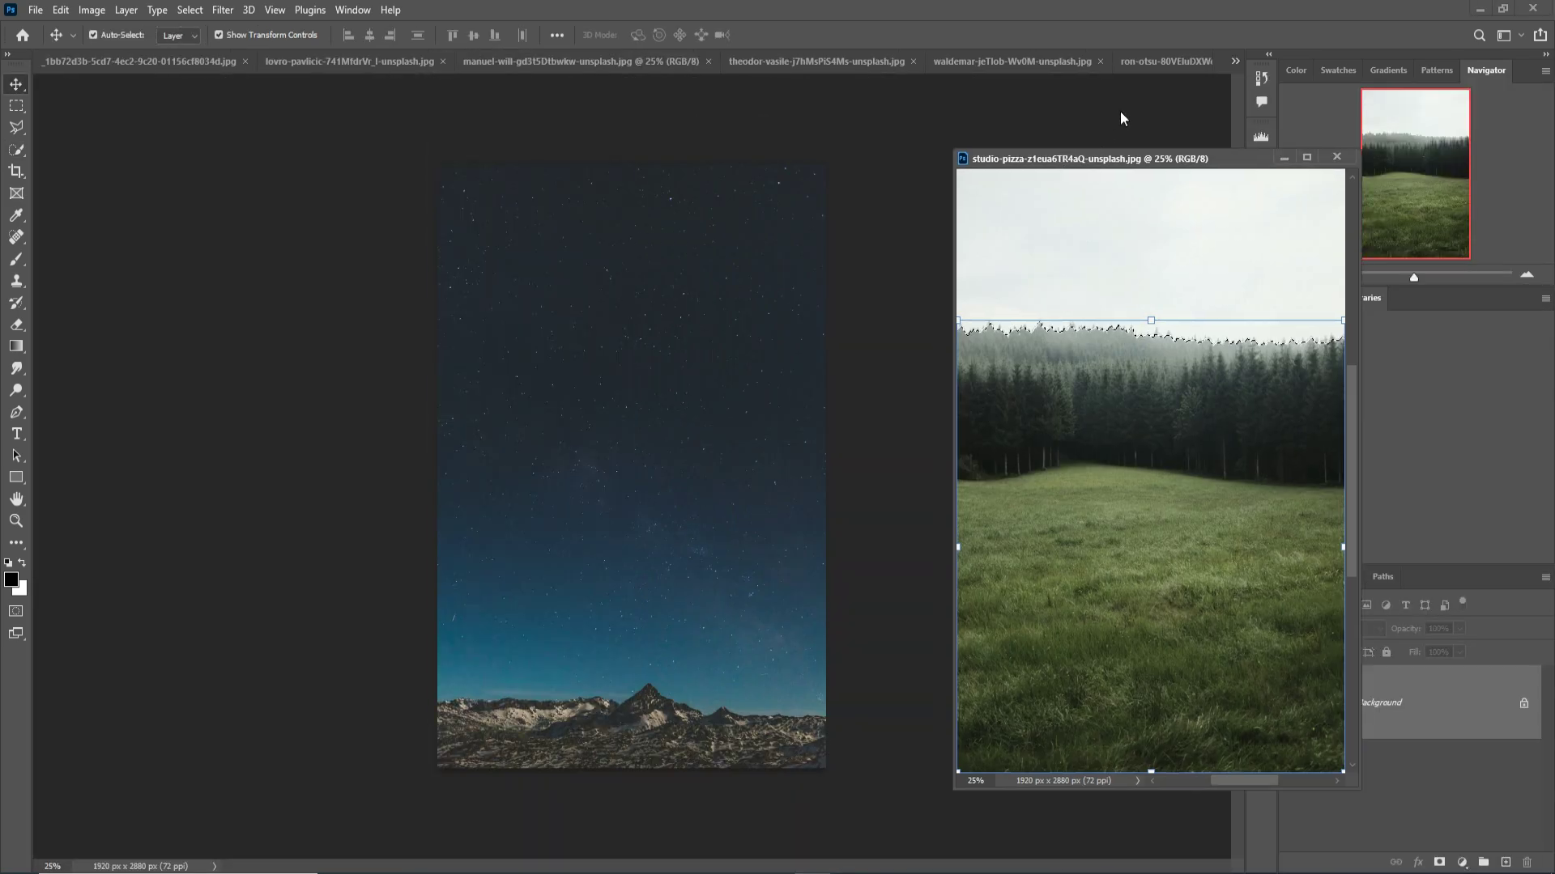
{"action": "left_click", "coordinate": [1235, 61]}
{"action": "left_click", "coordinate": [1172, 501]}
{"action": "left_click", "coordinate": [1236, 62]}
{"action": "left_click", "coordinate": [1279, 174]}
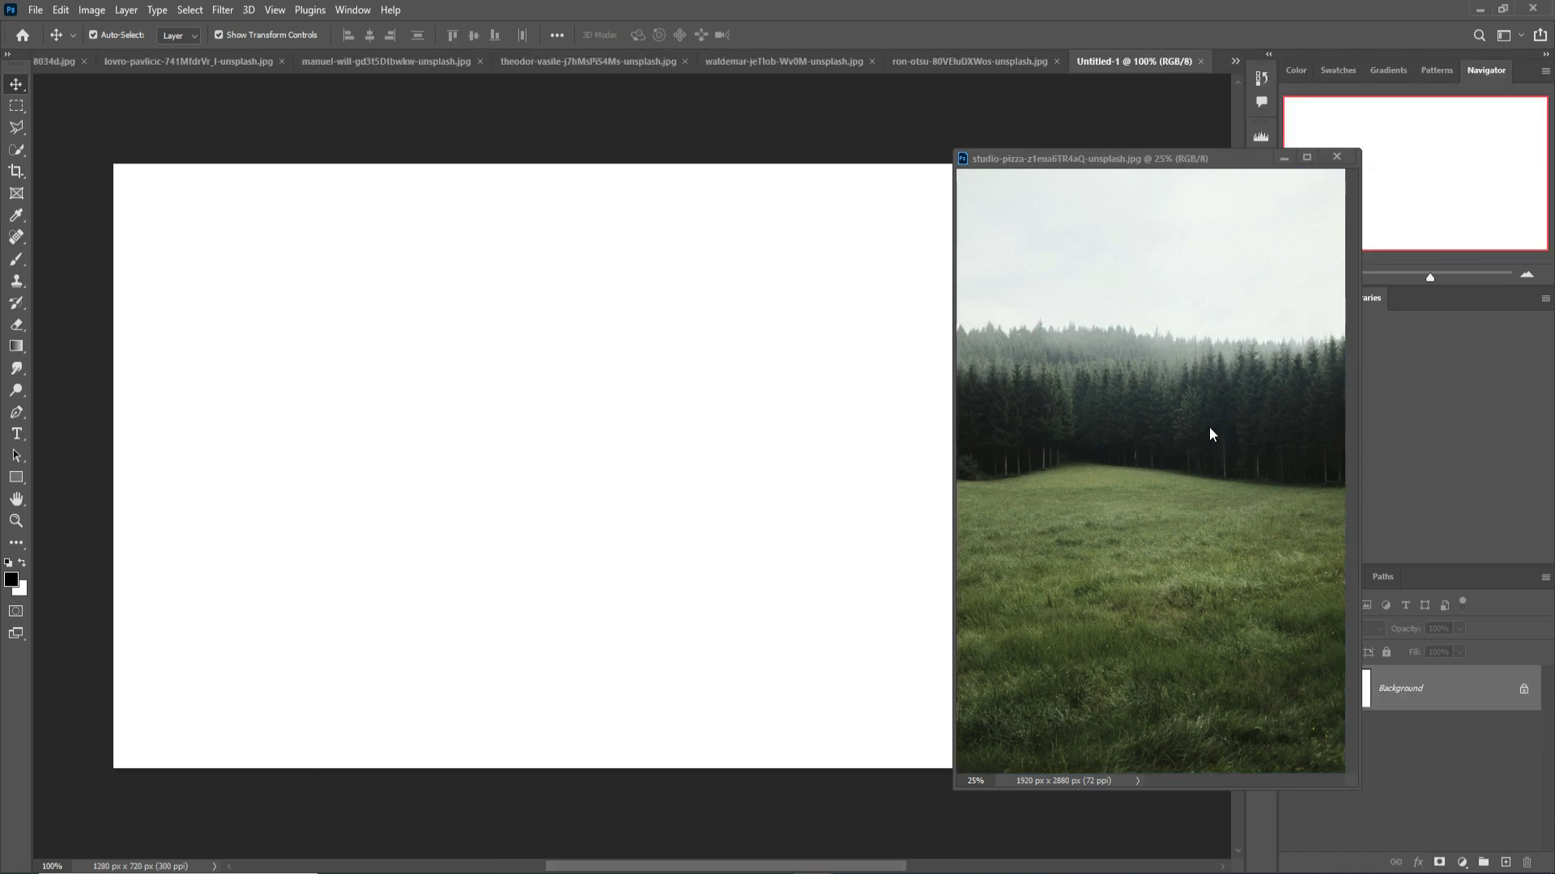
{"action": "left_click_drag", "start_coordinate": [1228, 418], "coordinate": [728, 442]}
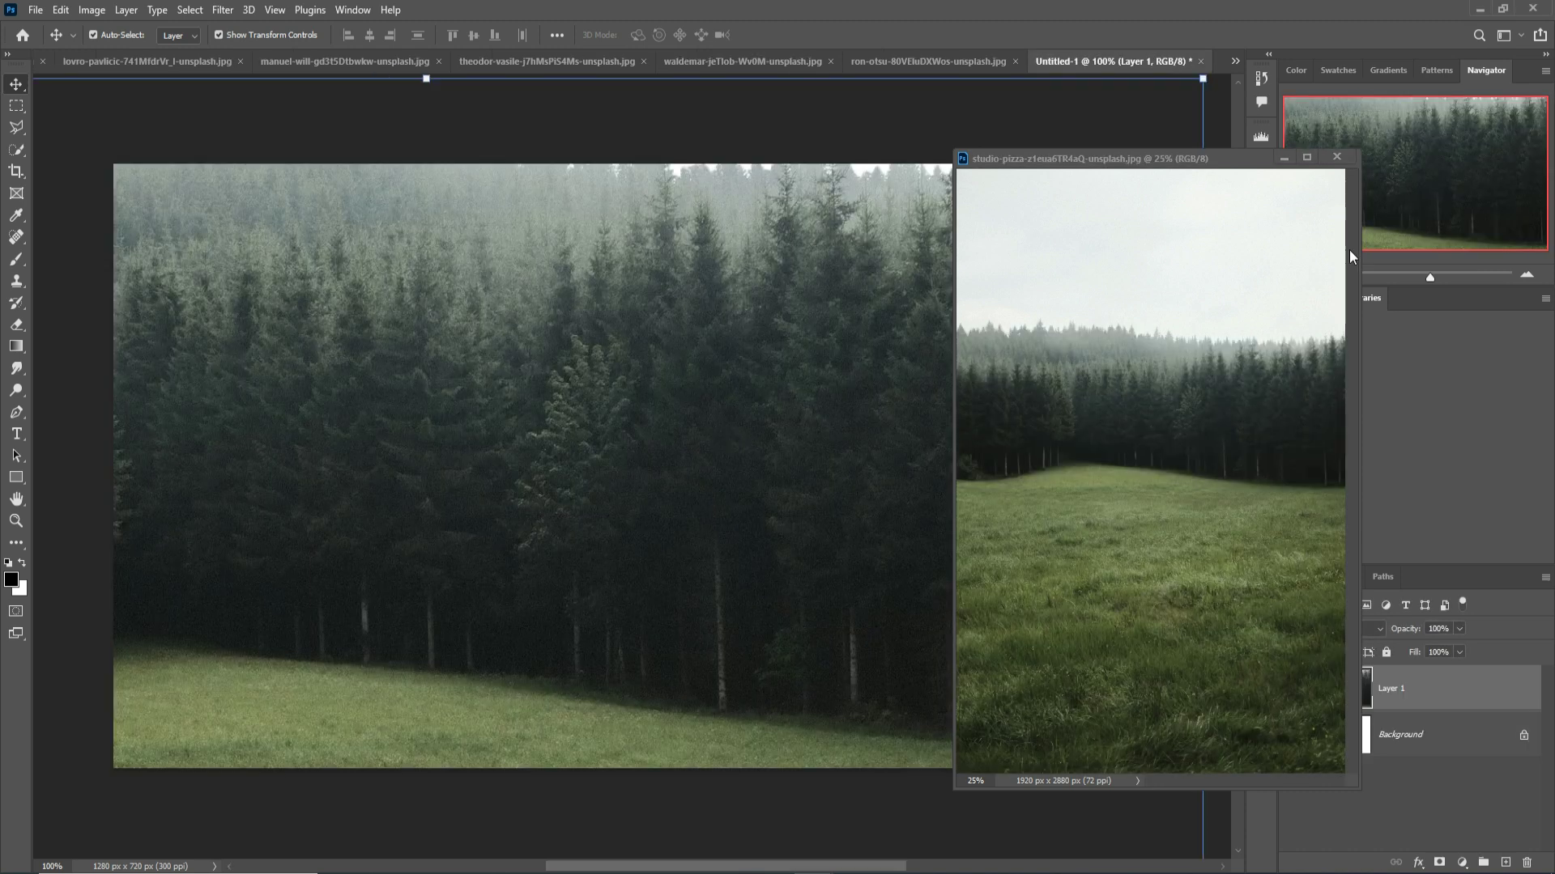
{"action": "left_click", "coordinate": [1284, 159]}
Transform the forest layer to 66.67% width and 33.75% height, spanning the canvas width with a strip left free above the trees
{"action": "left_click_drag", "start_coordinate": [427, 78], "coordinate": [717, 520]}
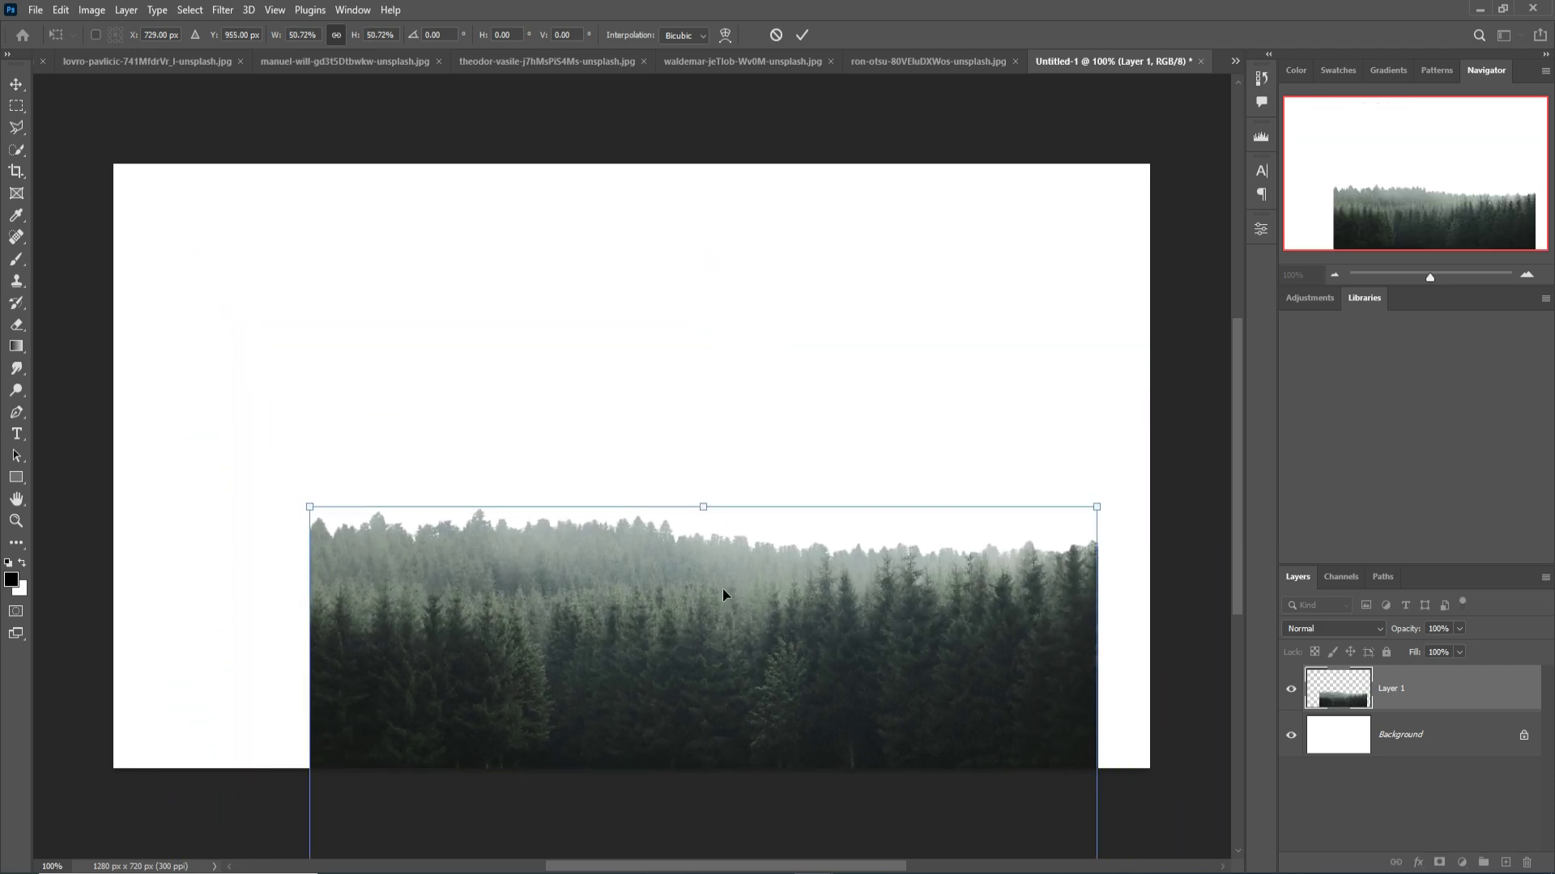
{"action": "left_click_drag", "start_coordinate": [722, 590], "coordinate": [523, 356]}
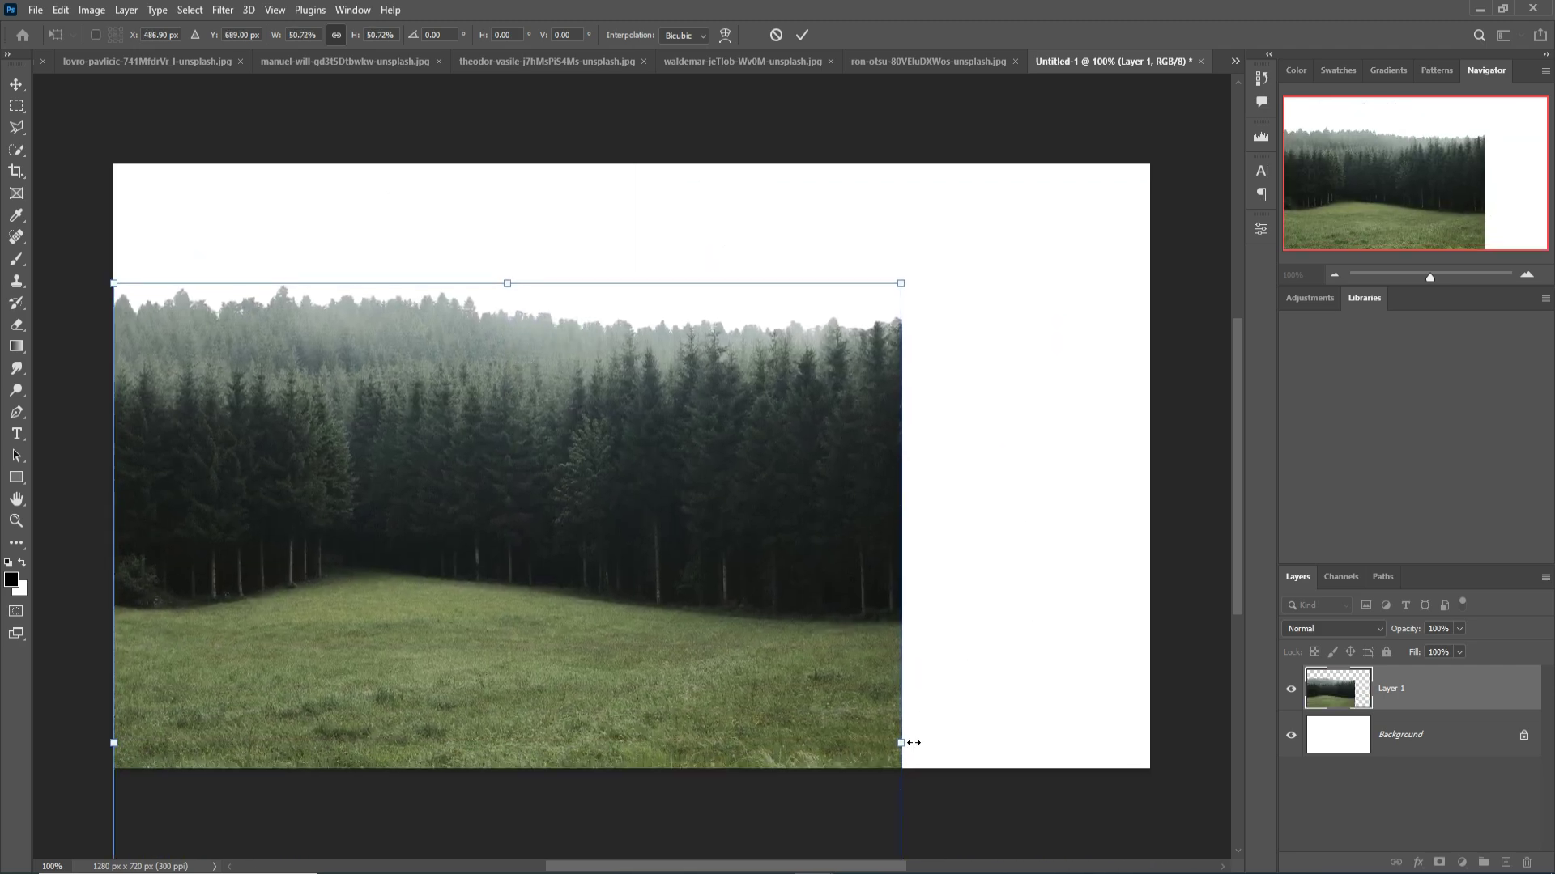
{"action": "left_click_drag", "start_coordinate": [905, 756], "coordinate": [1148, 740]}
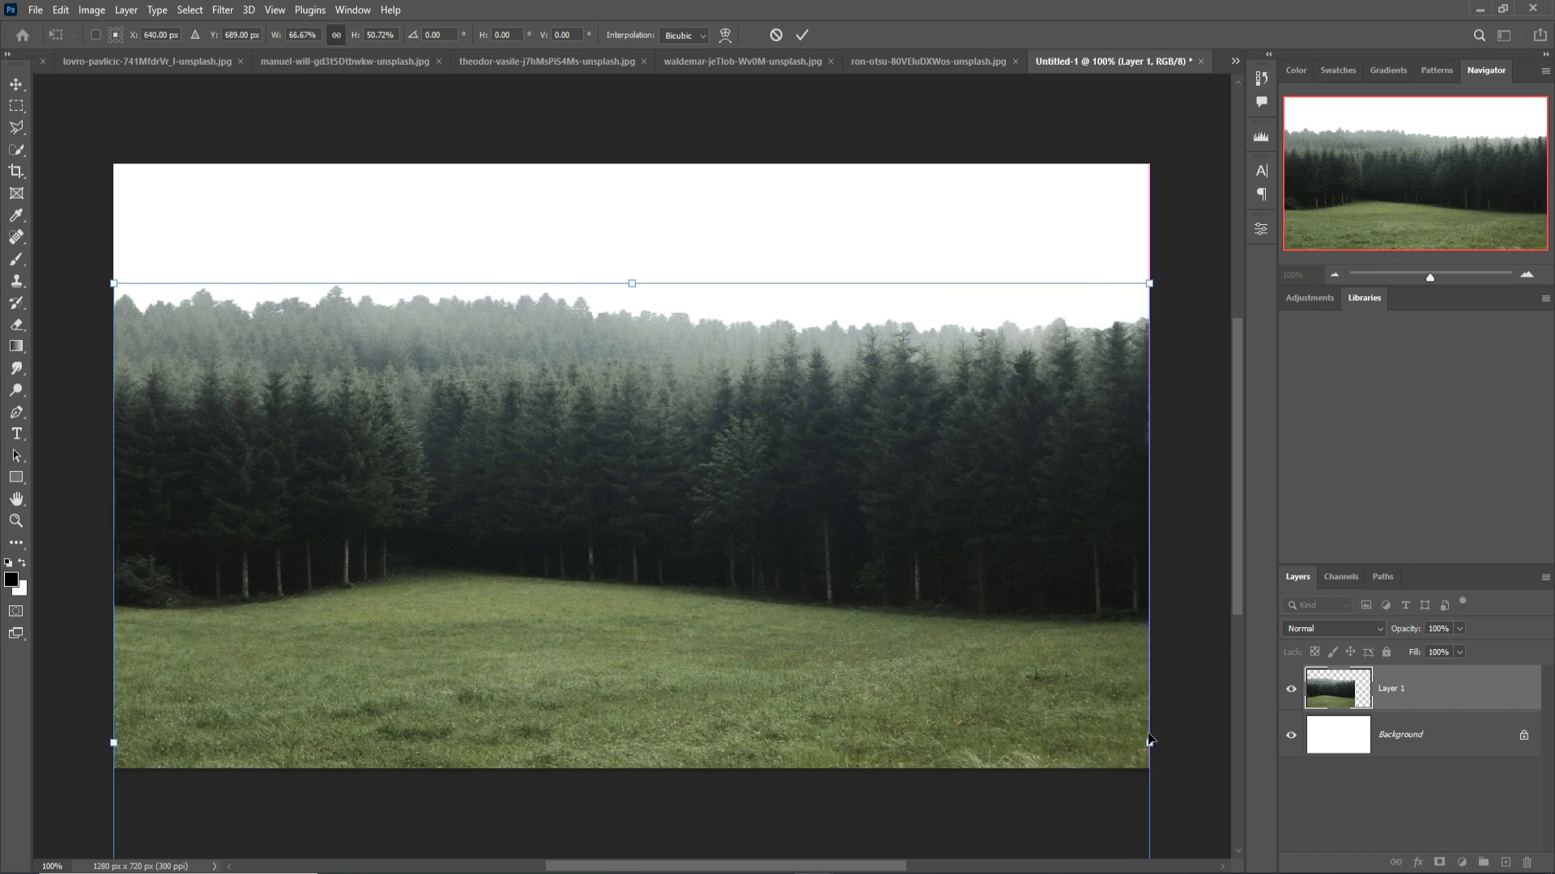
{"action": "key", "text": "ctrl+minus"}
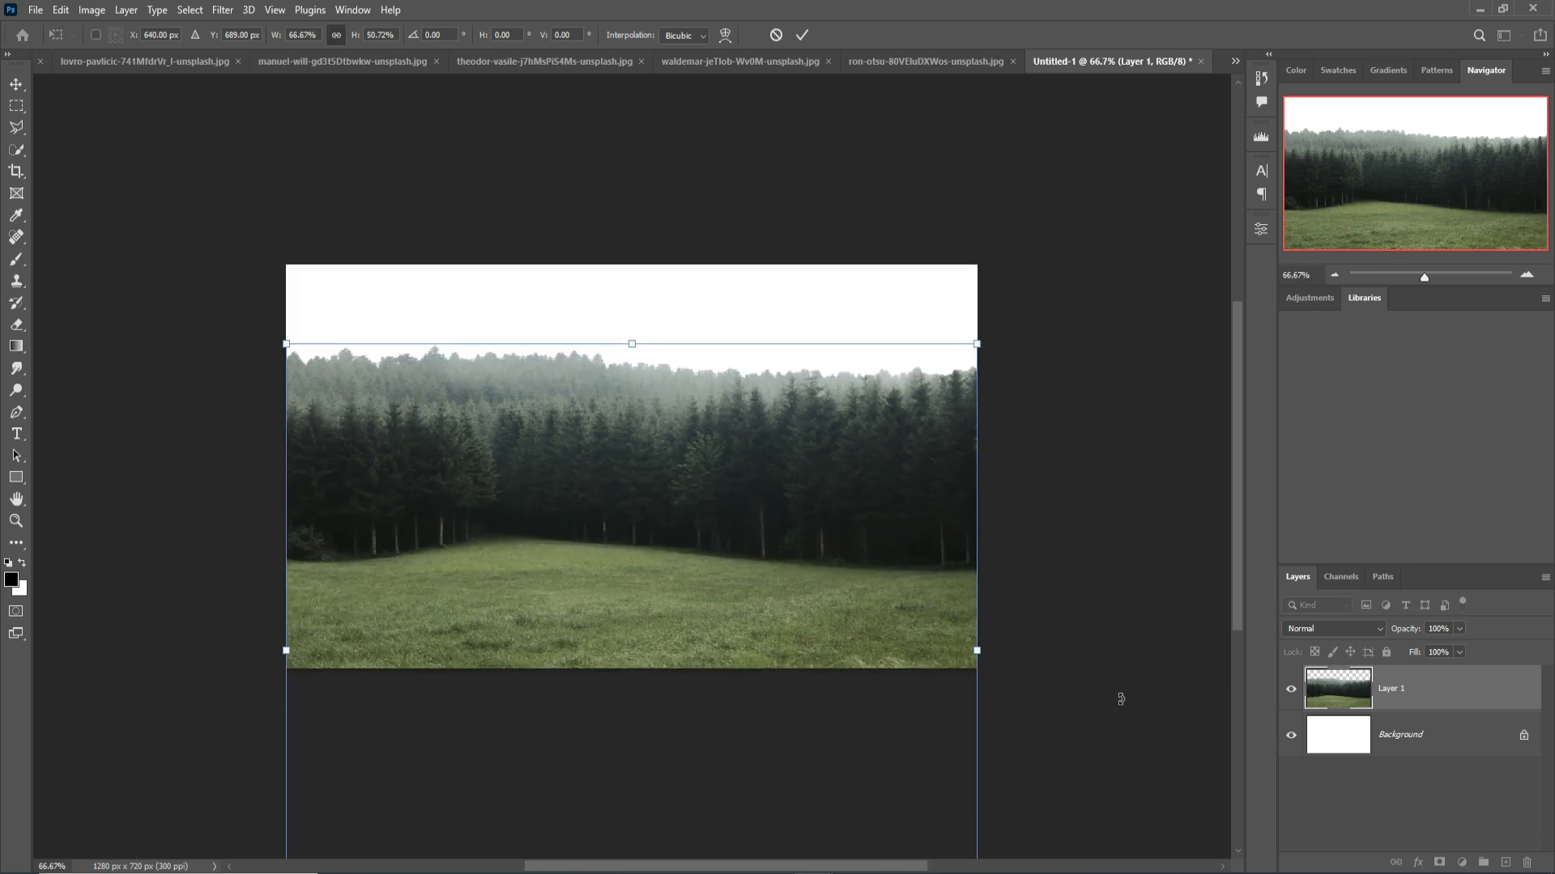
{"action": "key", "text": "ctrl+minus"}
{"action": "left_click_drag", "start_coordinate": [632, 834], "coordinate": [653, 664]}
{"action": "left_click_drag", "start_coordinate": [640, 375], "coordinate": [642, 351]}
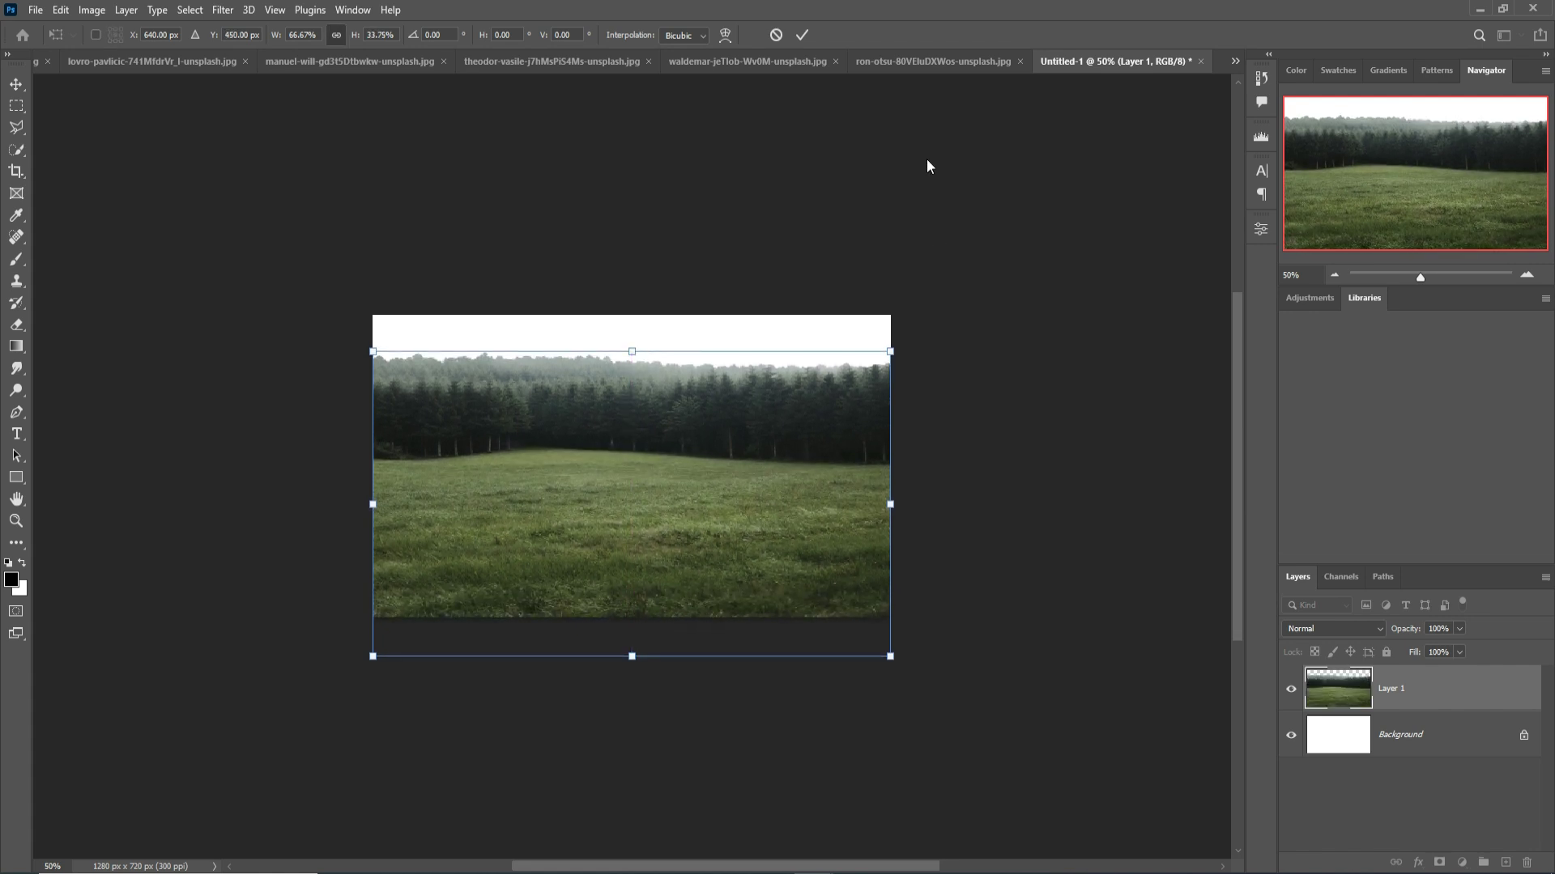
{"action": "left_click", "coordinate": [803, 35]}
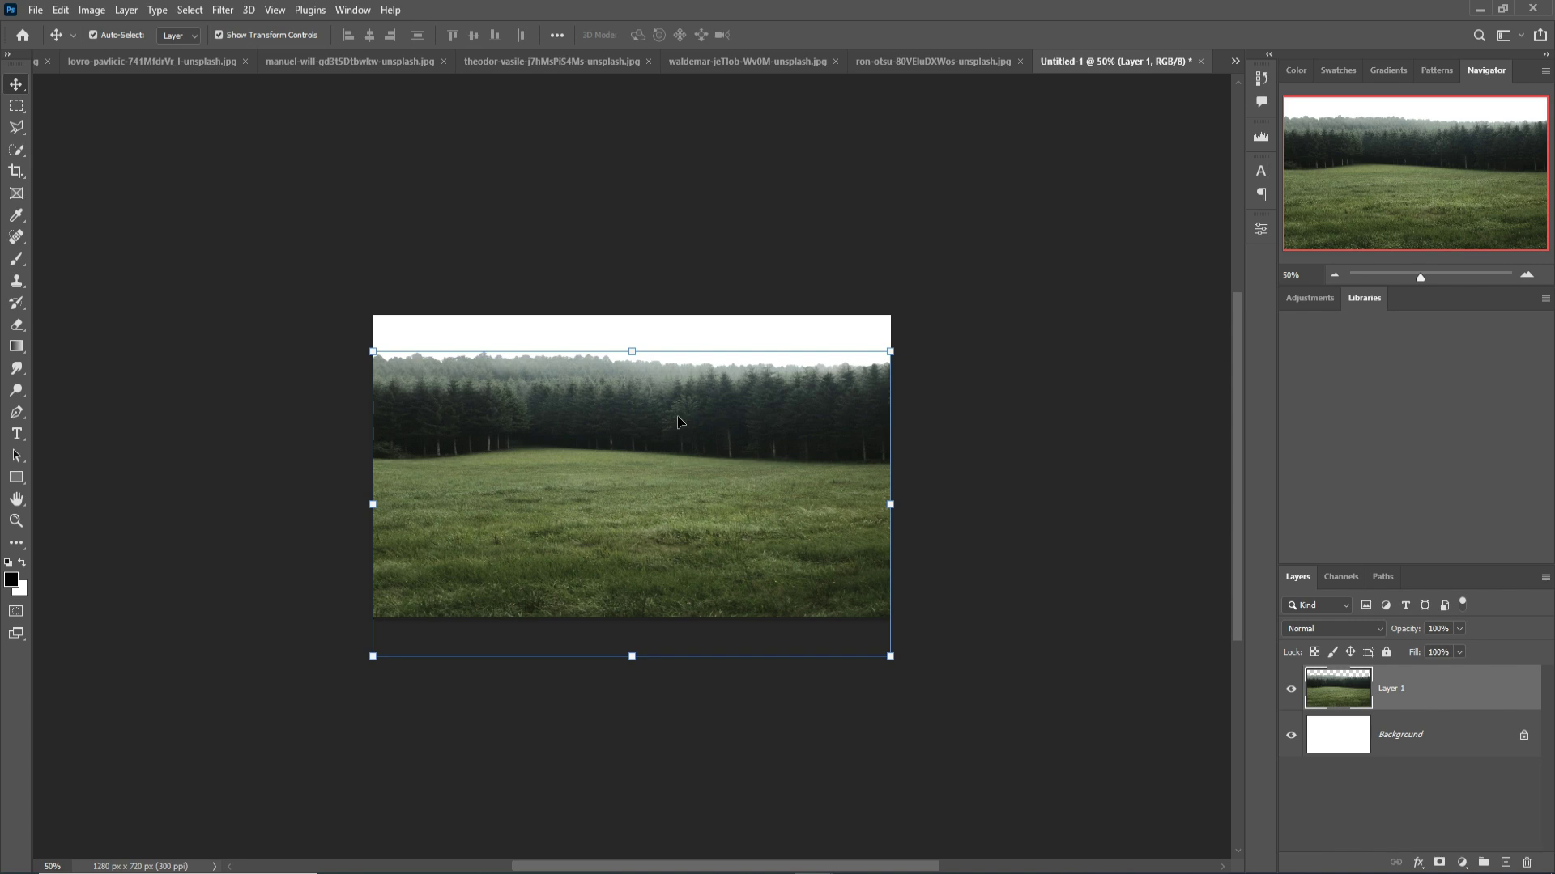
In the starry night photo, select a full-width rectangular band of sky above the mountains
{"action": "left_click", "coordinate": [899, 62]}
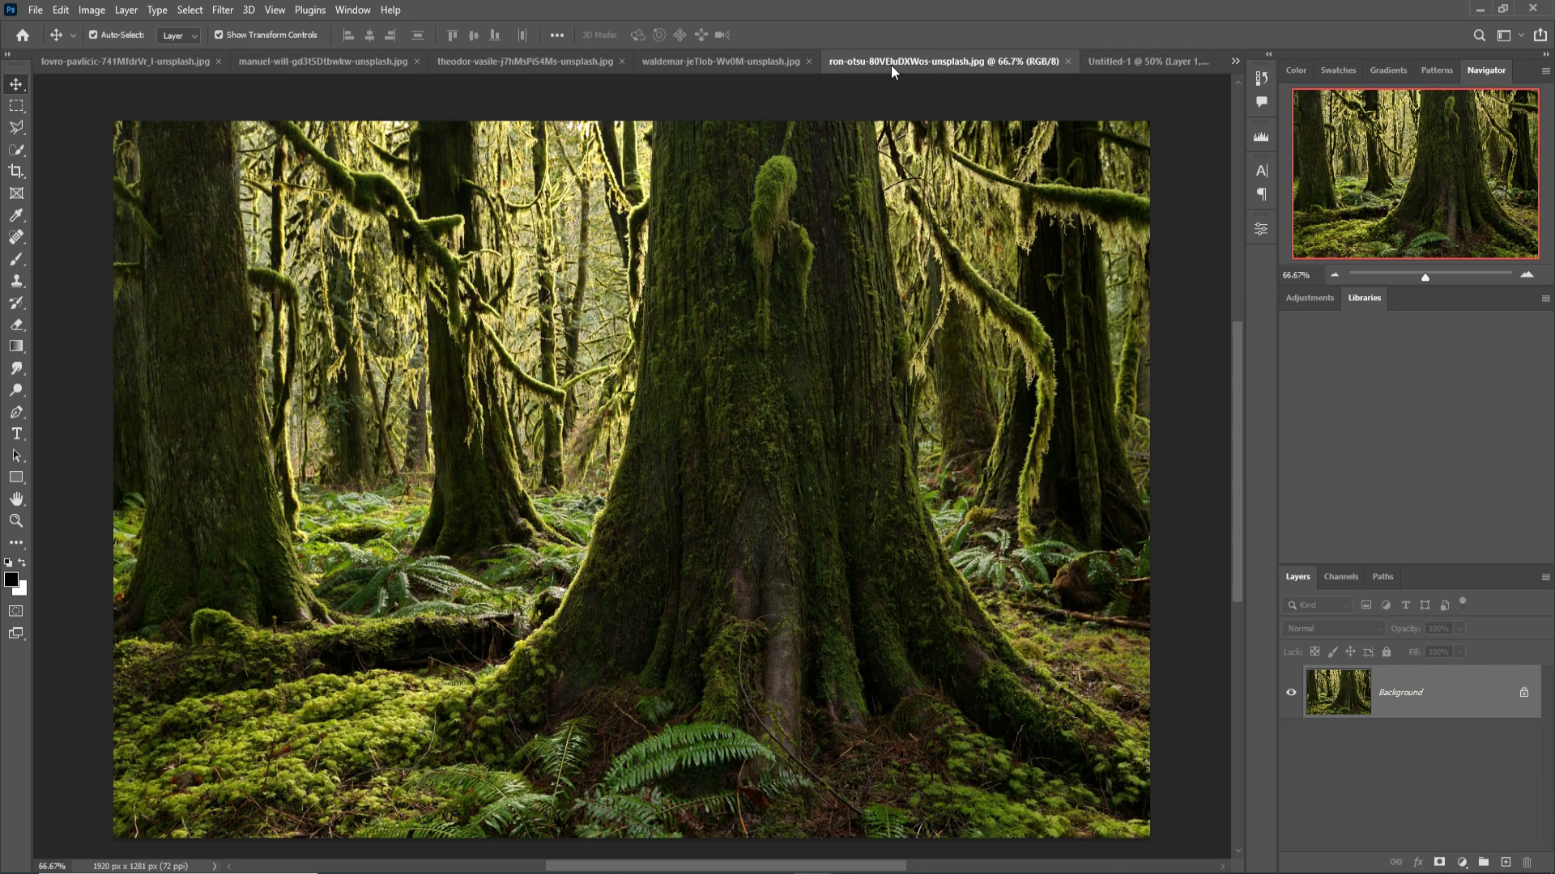
{"action": "left_click", "coordinate": [688, 61]}
{"action": "left_click", "coordinate": [555, 63]}
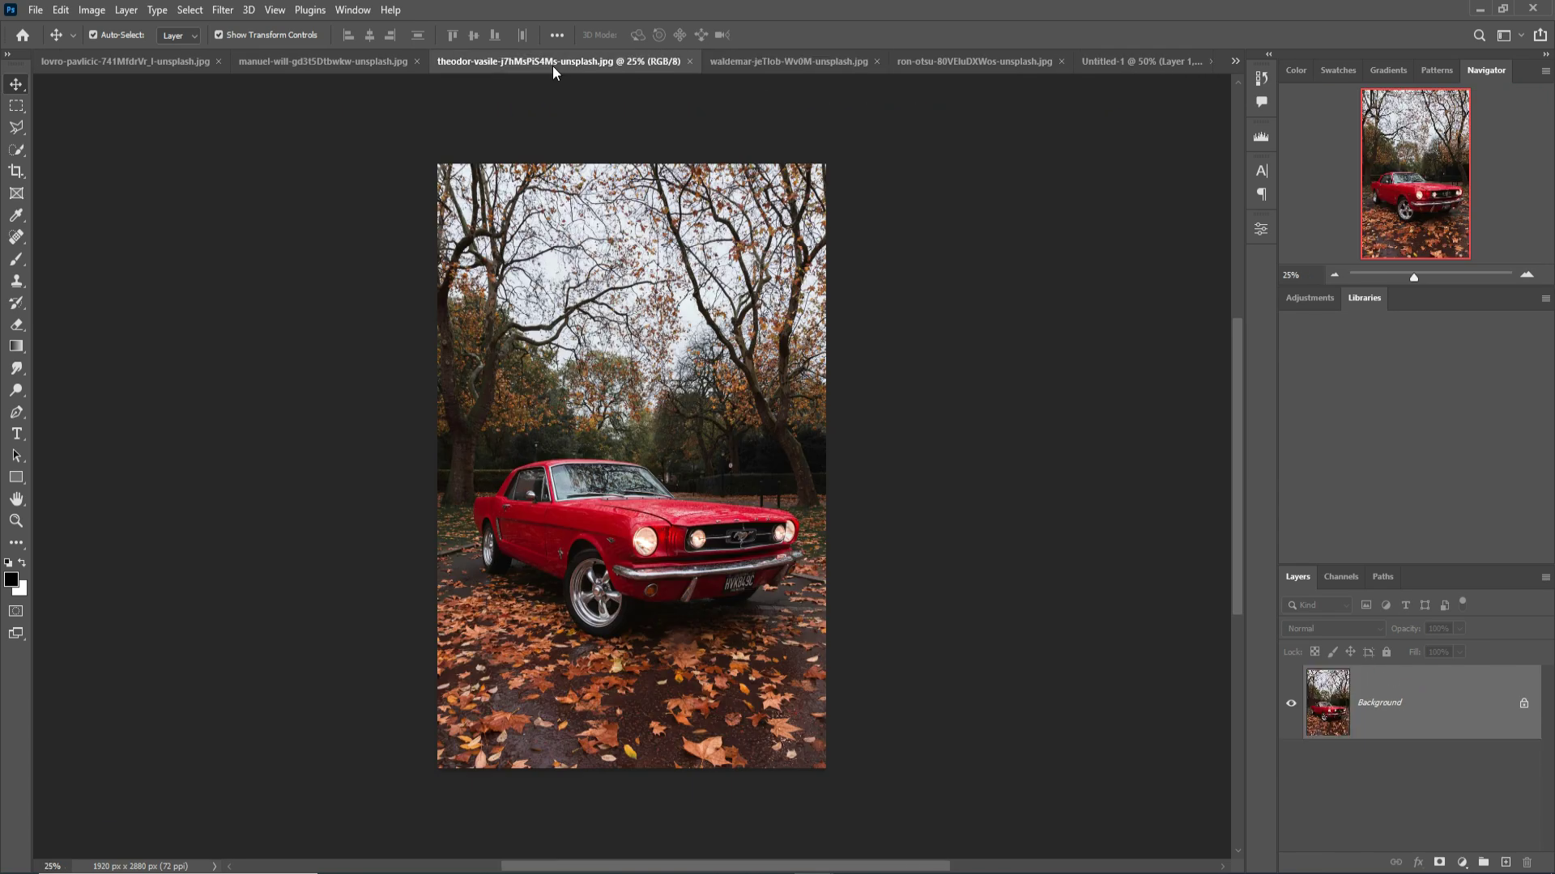
{"action": "left_click", "coordinate": [339, 62]}
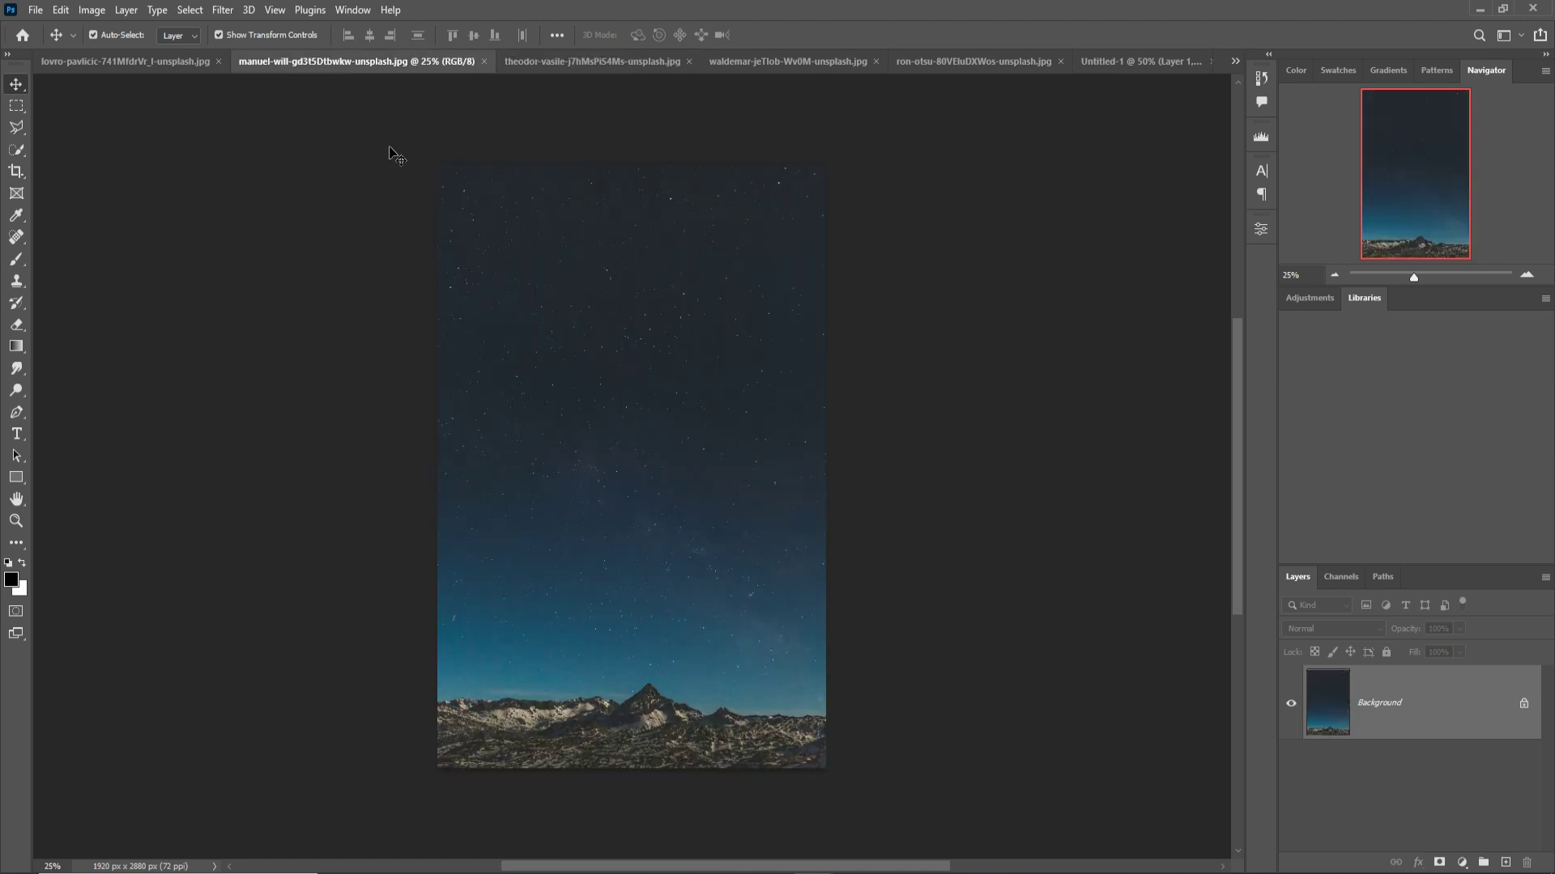
{"action": "left_click", "coordinate": [14, 107]}
{"action": "left_click_drag", "start_coordinate": [439, 366], "coordinate": [1022, 640]}
{"action": "left_click", "coordinate": [16, 84]}
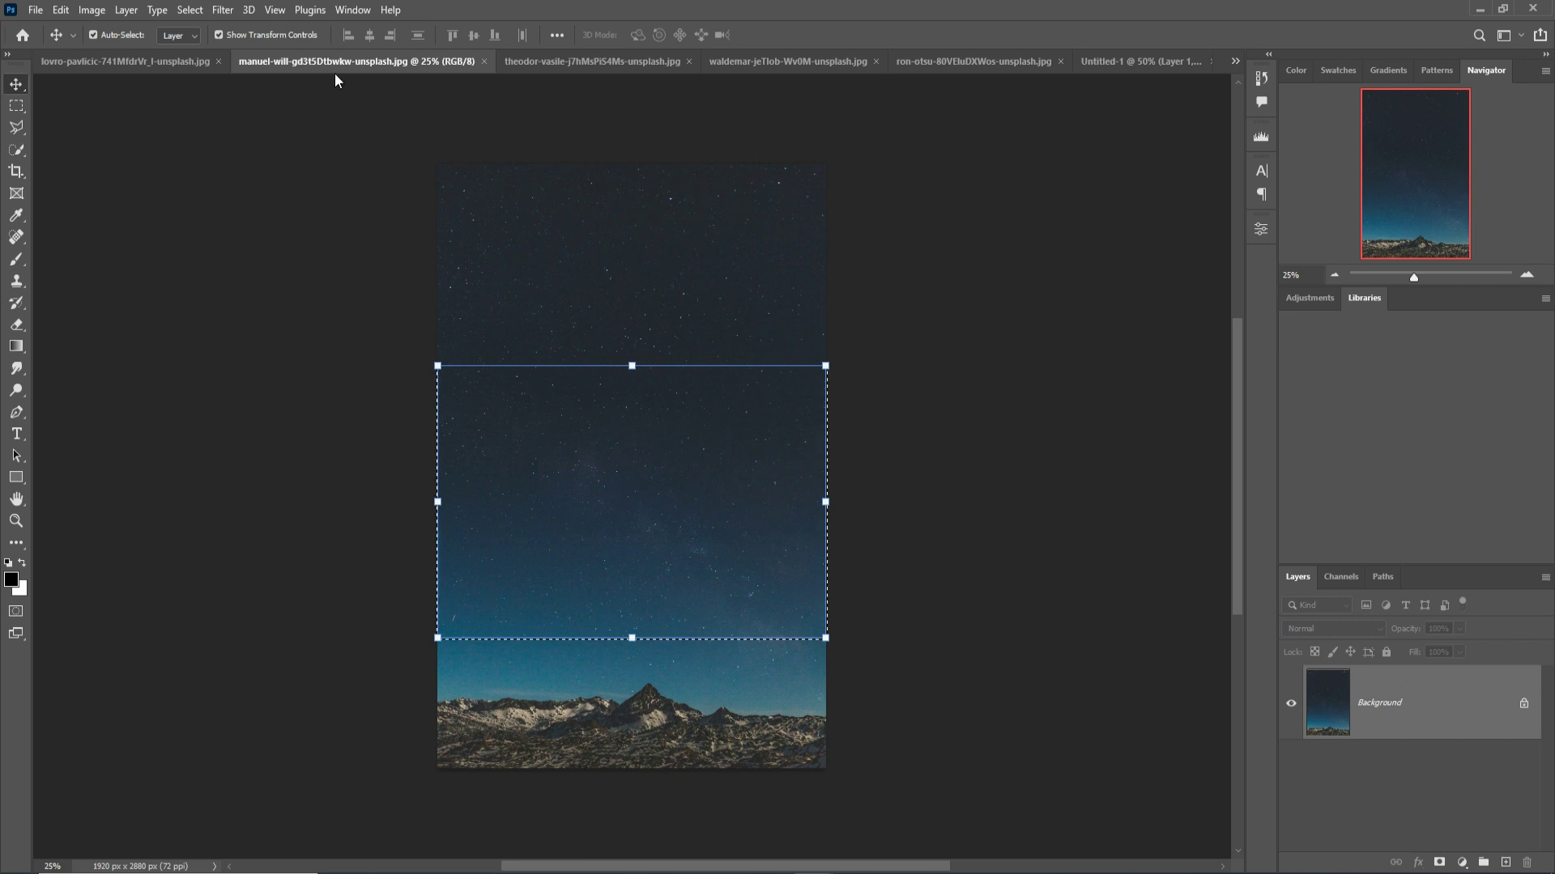
Float the night sky photo, copy its selected sky into Untitled-1, and minimize the photo
{"action": "left_click_drag", "start_coordinate": [339, 71], "coordinate": [886, 152]}
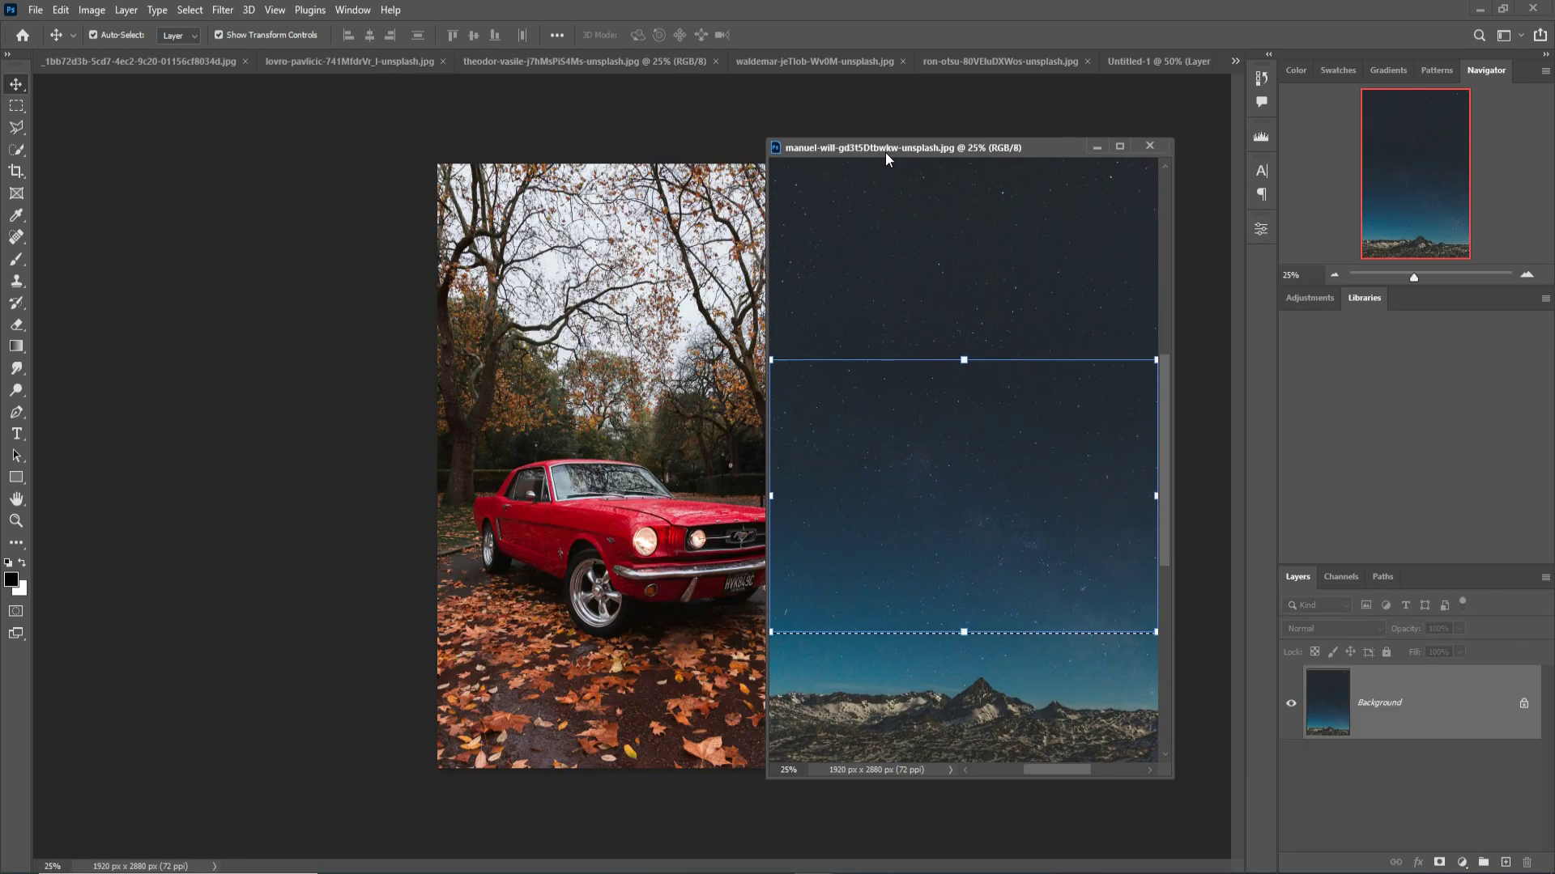
{"action": "left_click", "coordinate": [1138, 55]}
{"action": "left_click_drag", "start_coordinate": [998, 434], "coordinate": [689, 323]}
{"action": "left_click", "coordinate": [1085, 151]}
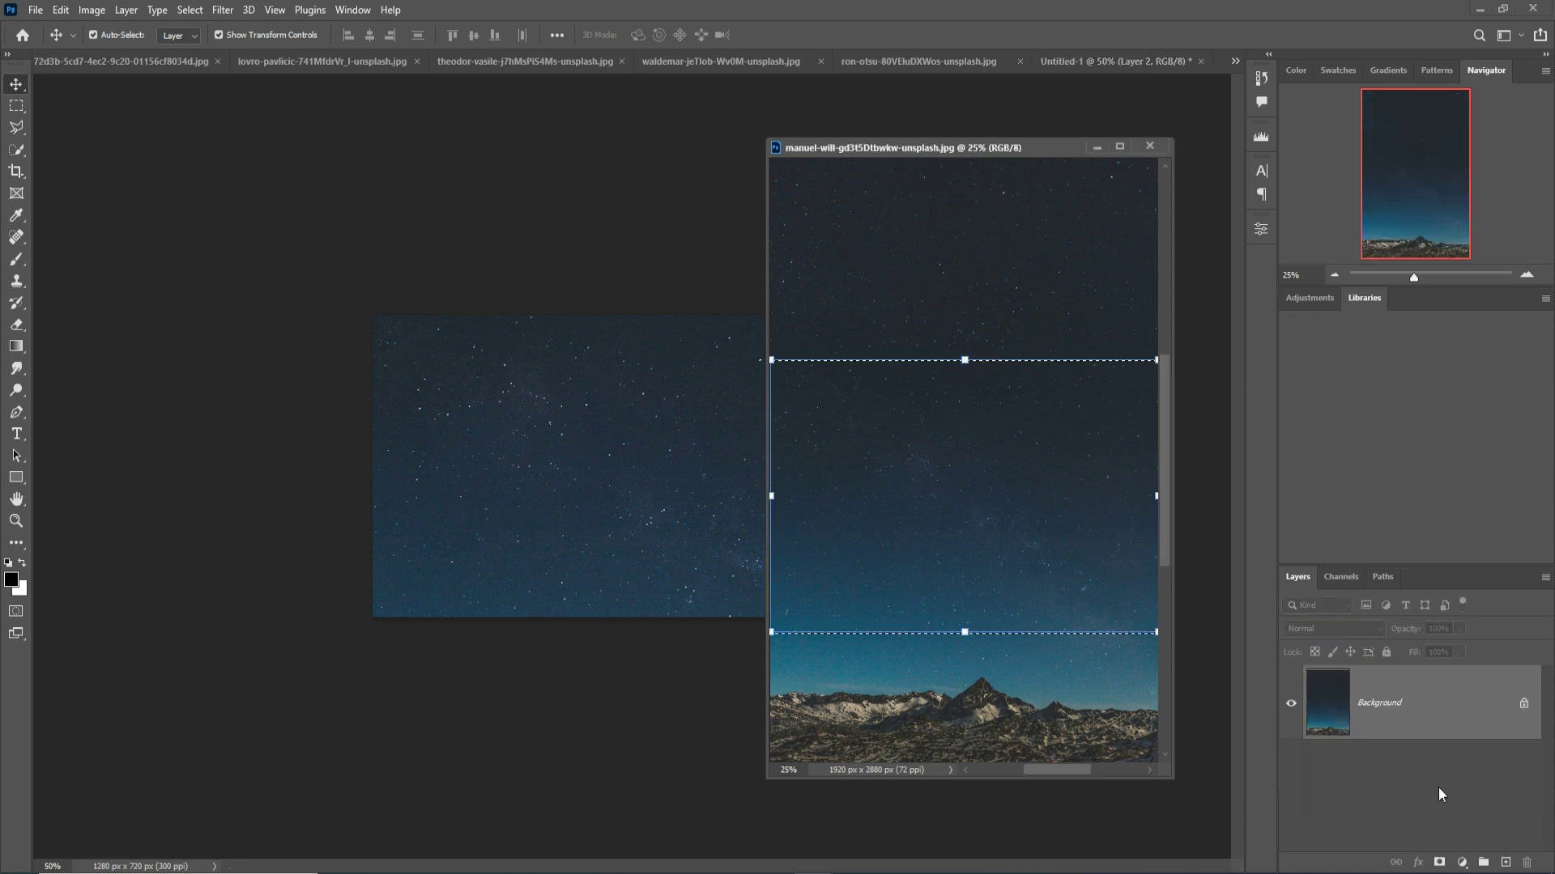
{"action": "left_click", "coordinate": [1097, 150]}
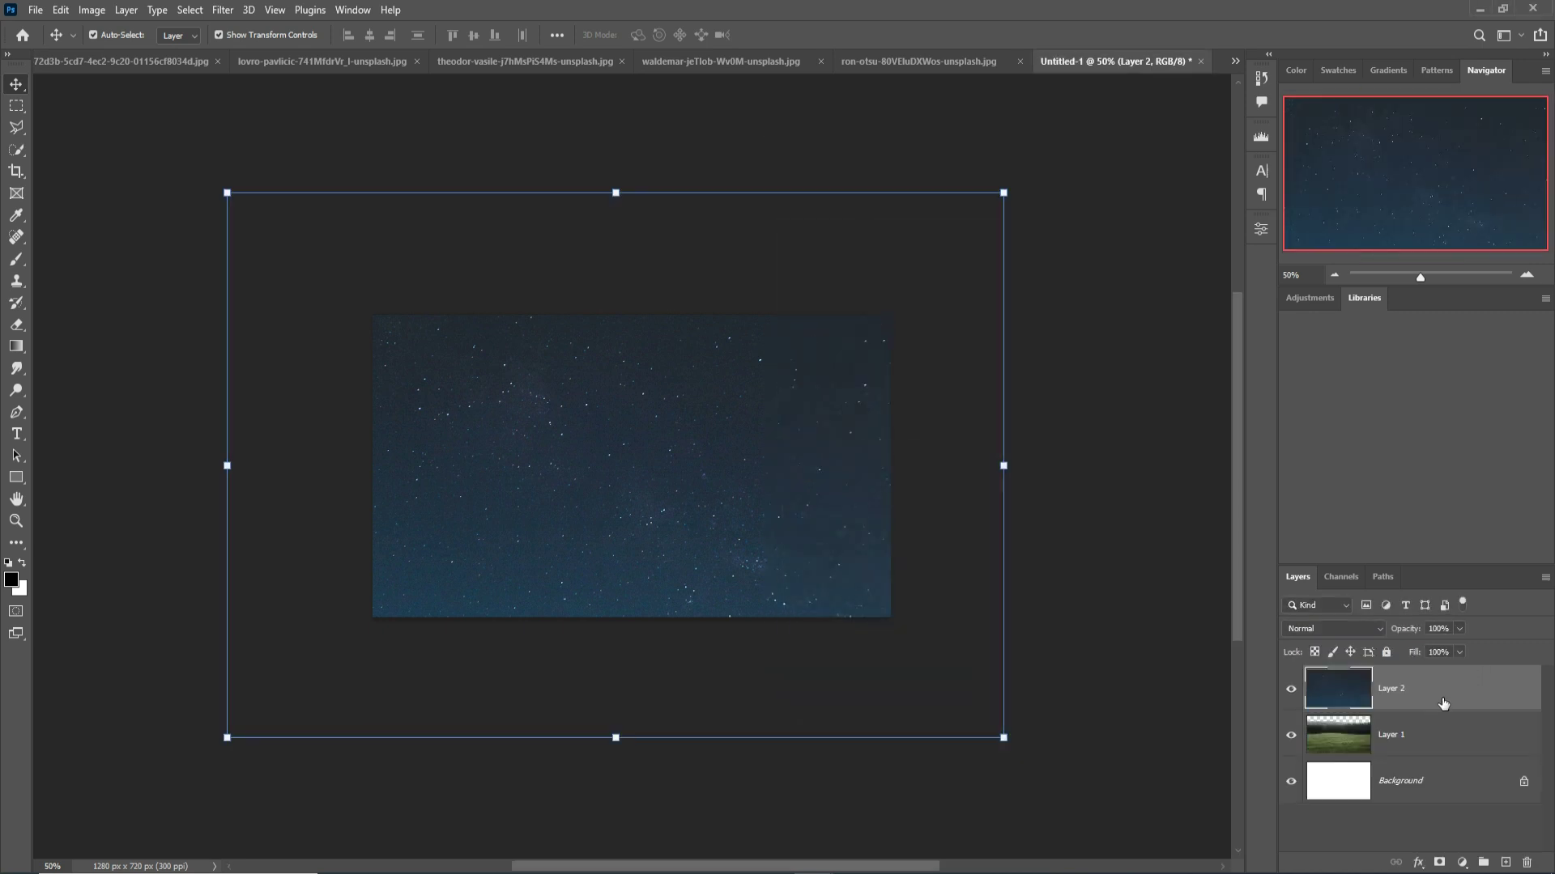
Place the sky layer beneath the forest layer and transform it to 66.67% width, filling the area above the trees
{"action": "left_click_drag", "start_coordinate": [1462, 766], "coordinate": [1454, 761]}
{"action": "left_click_drag", "start_coordinate": [616, 193], "coordinate": [615, 315]}
{"action": "left_click_drag", "start_coordinate": [636, 401], "coordinate": [675, 220]}
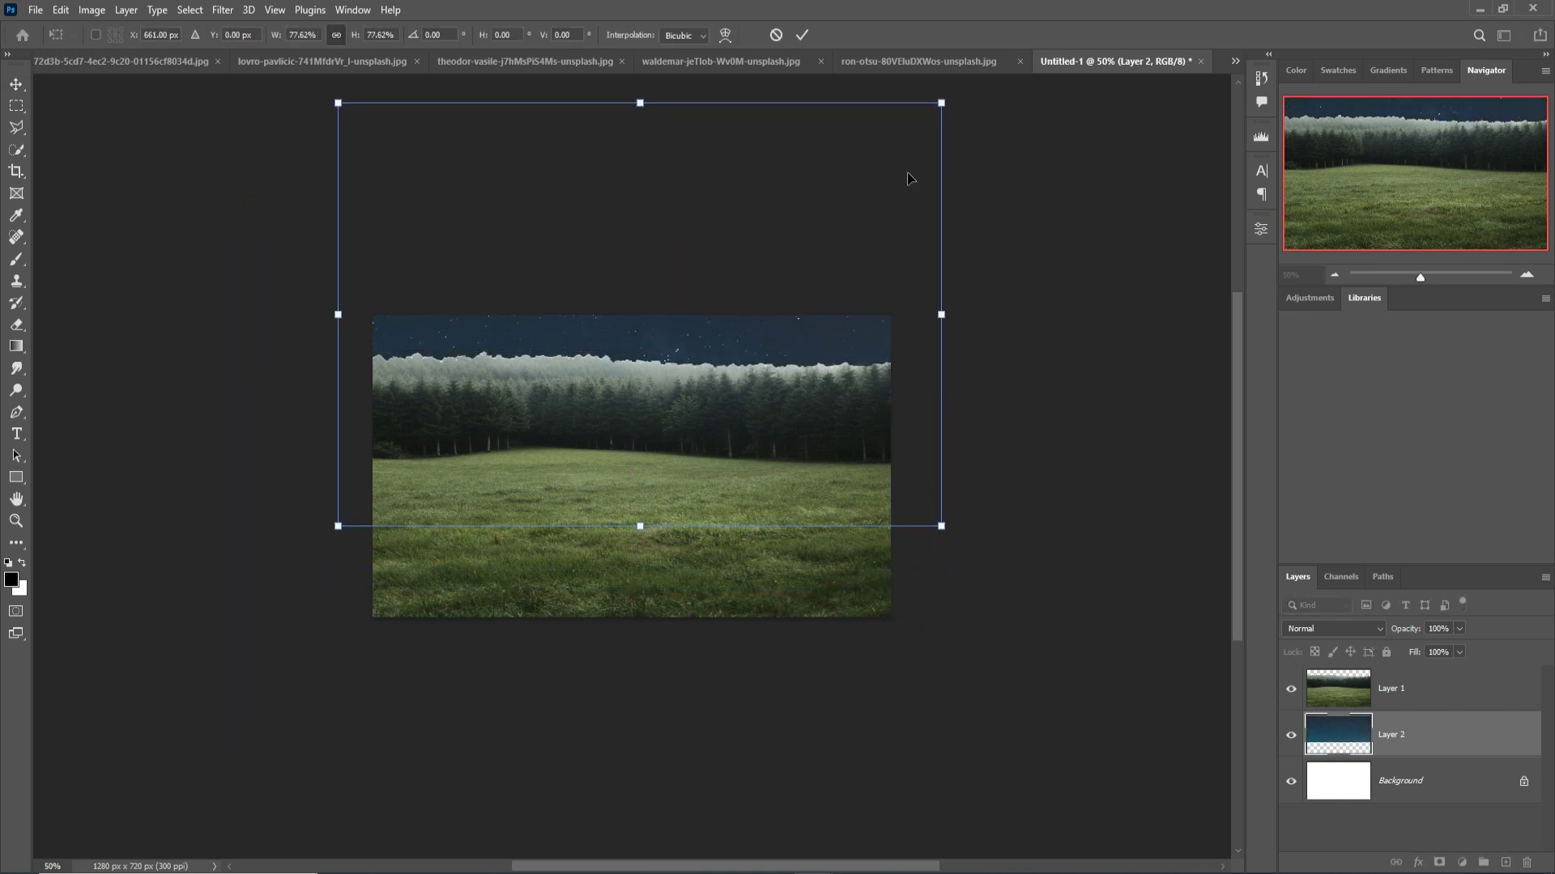
{"action": "left_click_drag", "start_coordinate": [955, 121], "coordinate": [904, 189]}
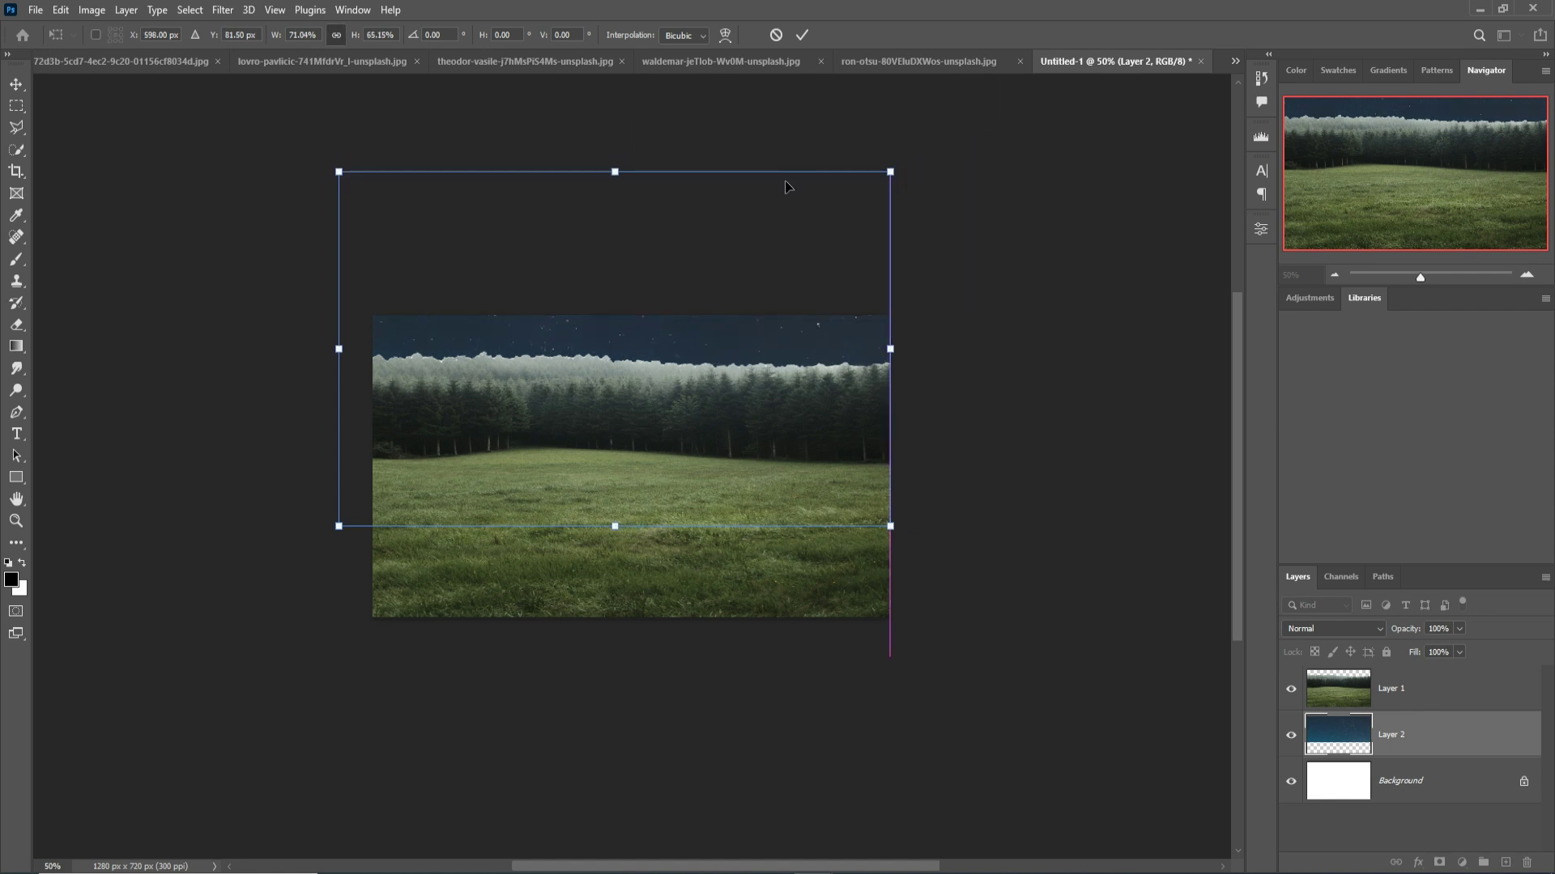
{"action": "left_click_drag", "start_coordinate": [346, 175], "coordinate": [381, 177]}
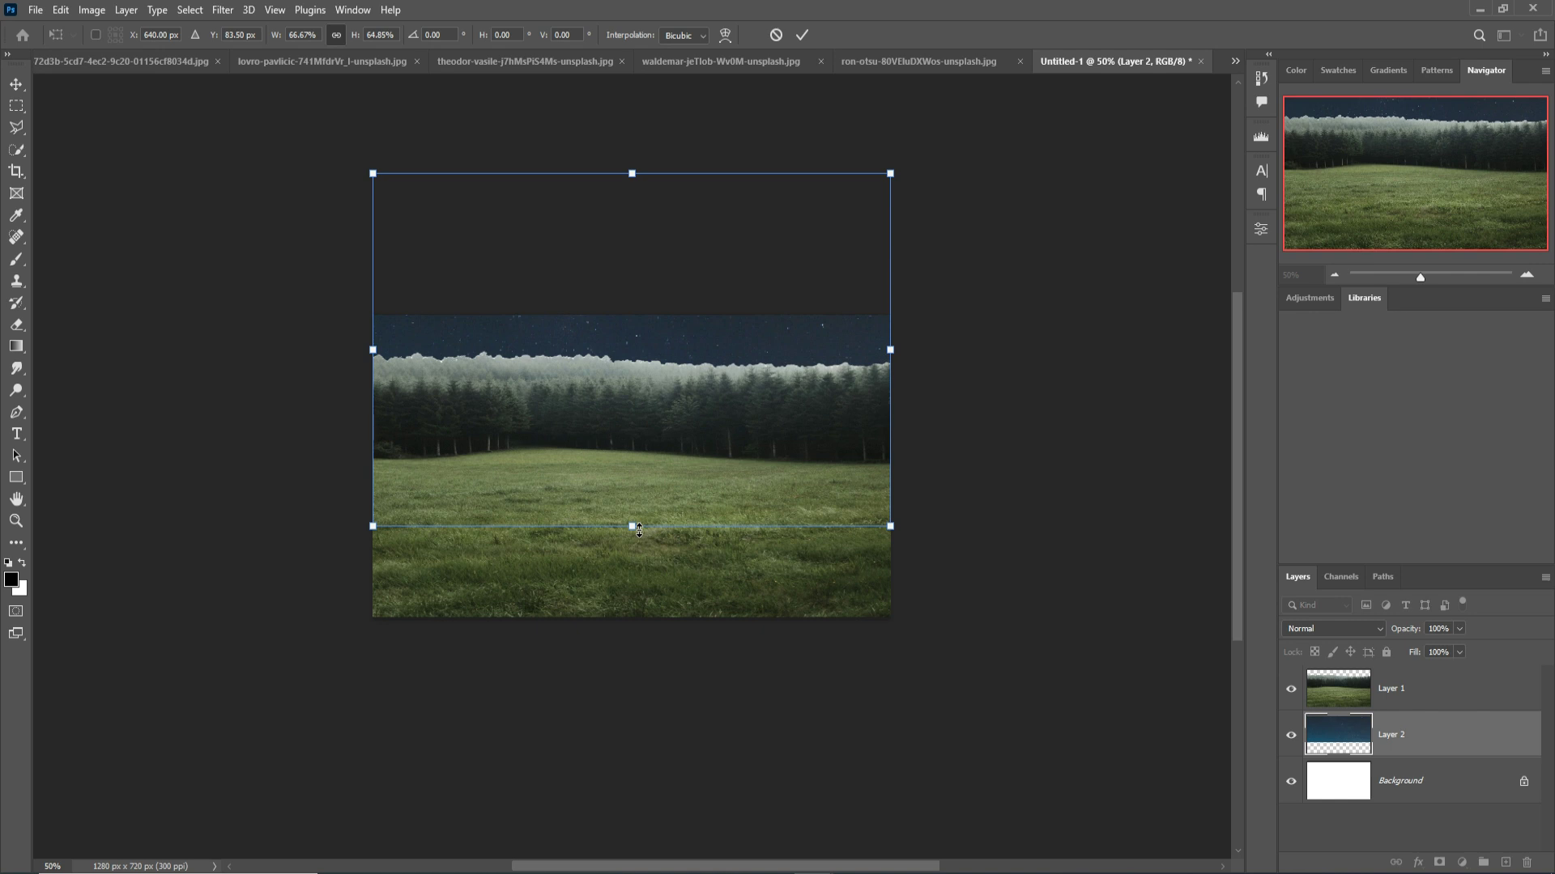
{"action": "left_click_drag", "start_coordinate": [639, 531], "coordinate": [639, 519]}
{"action": "left_click", "coordinate": [801, 37]}
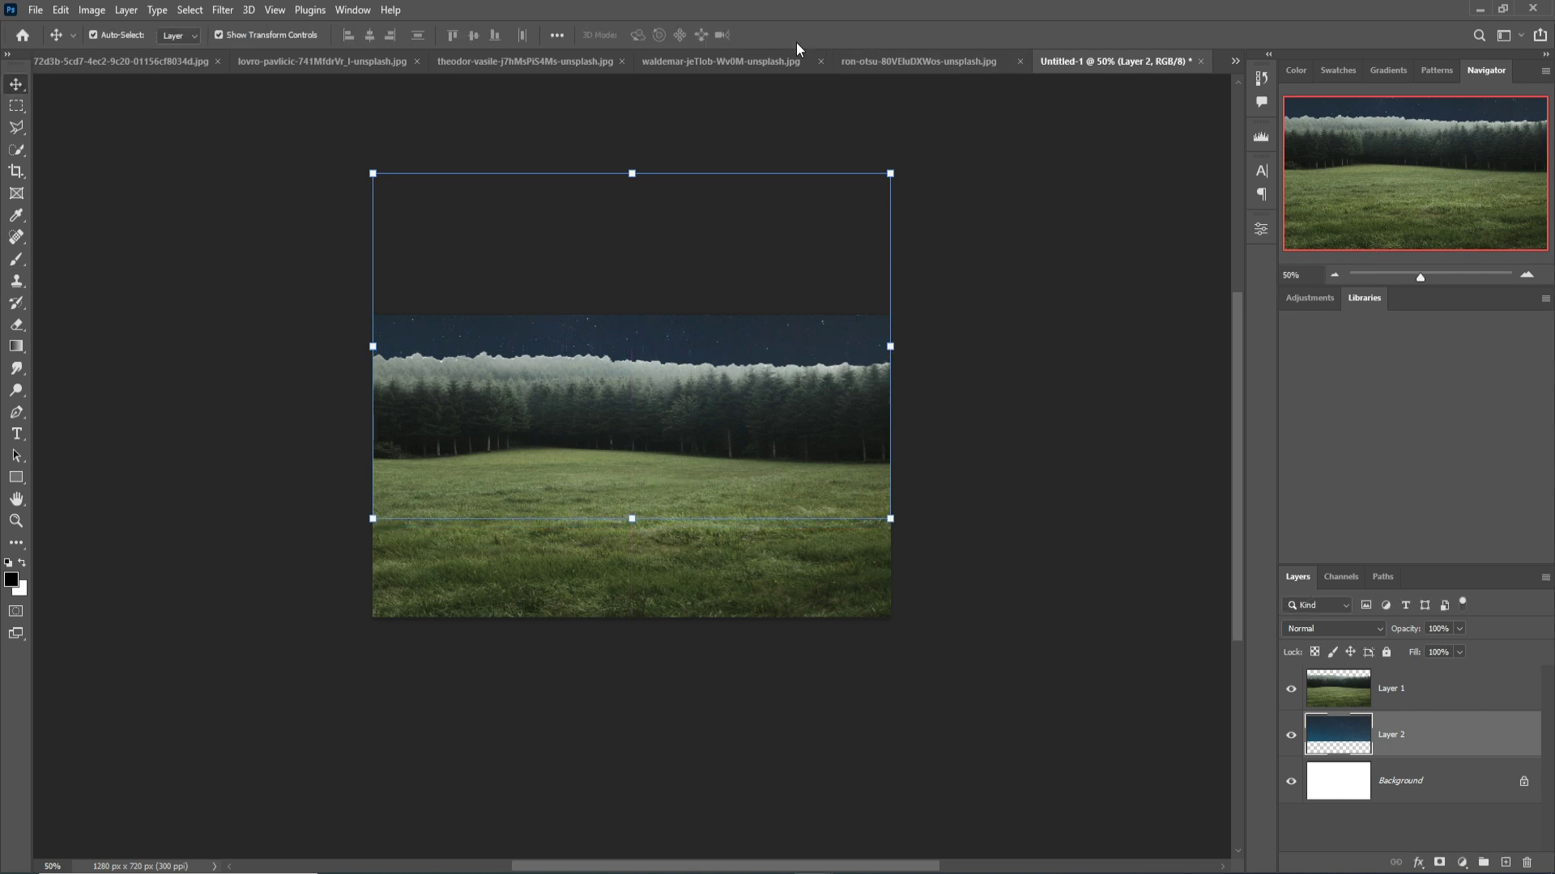
Duplicate the forest layer, add a layer mask to the copy, and activate the Brush tool
{"action": "left_click", "coordinate": [1422, 703]}
{"action": "right_click", "coordinate": [1478, 707]}
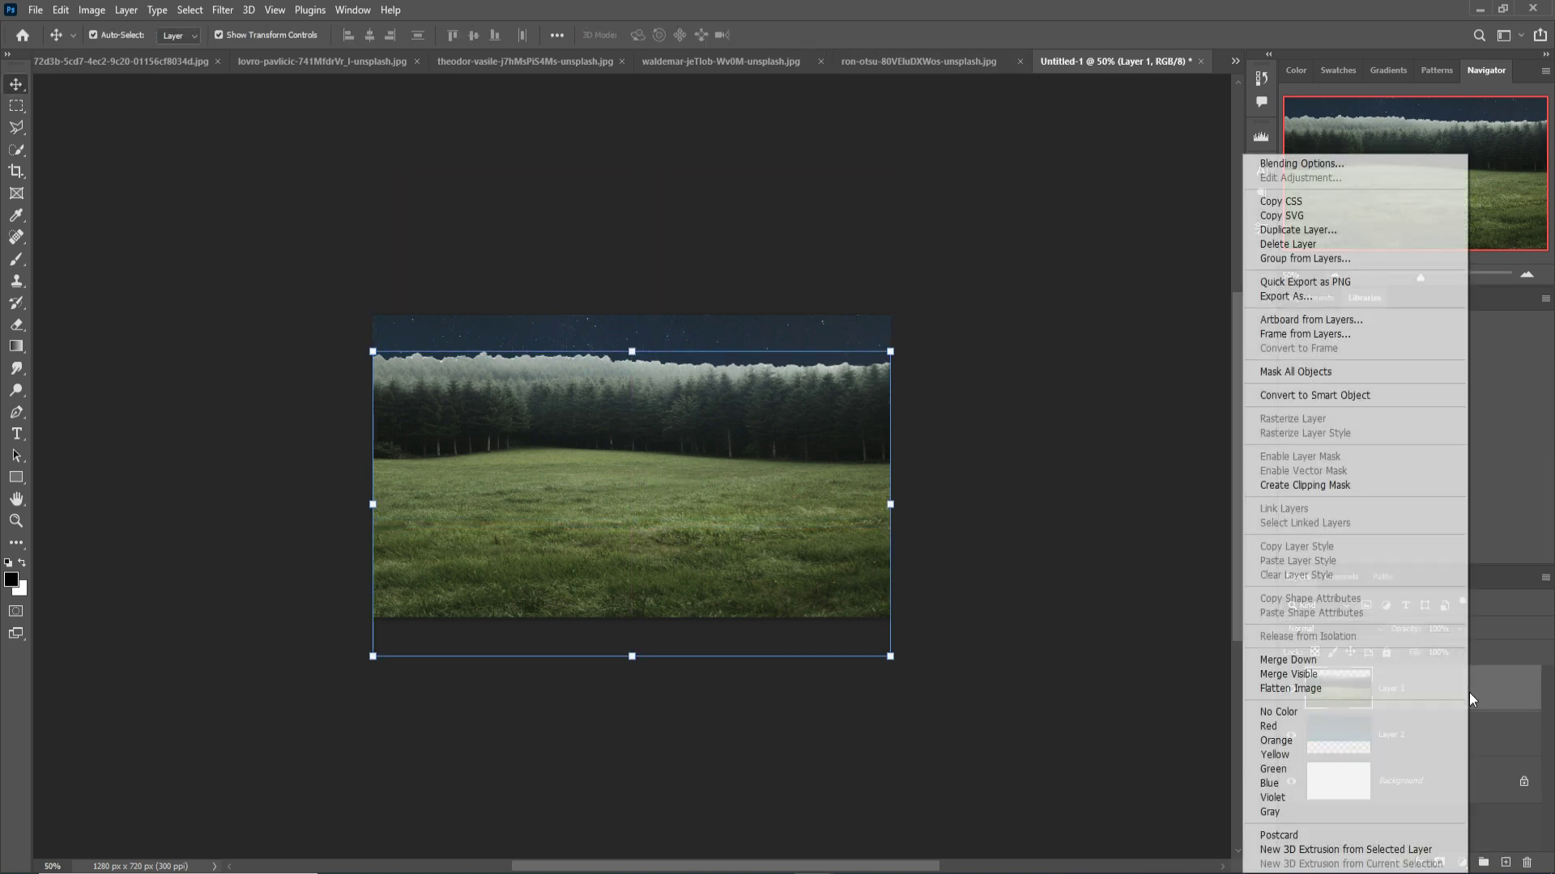
{"action": "left_click", "coordinate": [1293, 232]}
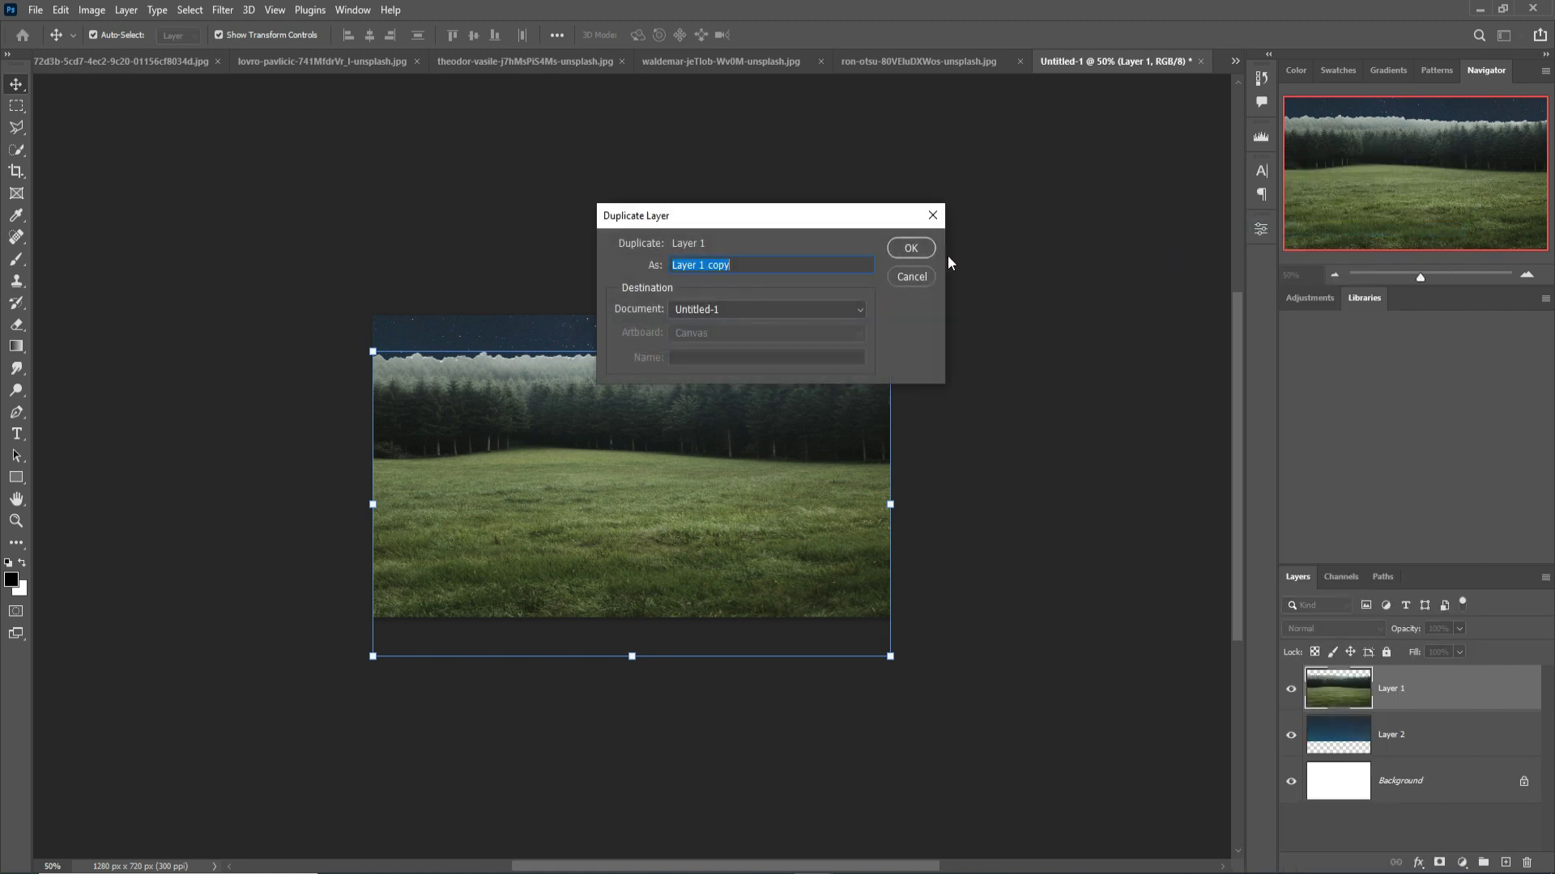
{"action": "left_click", "coordinate": [906, 252]}
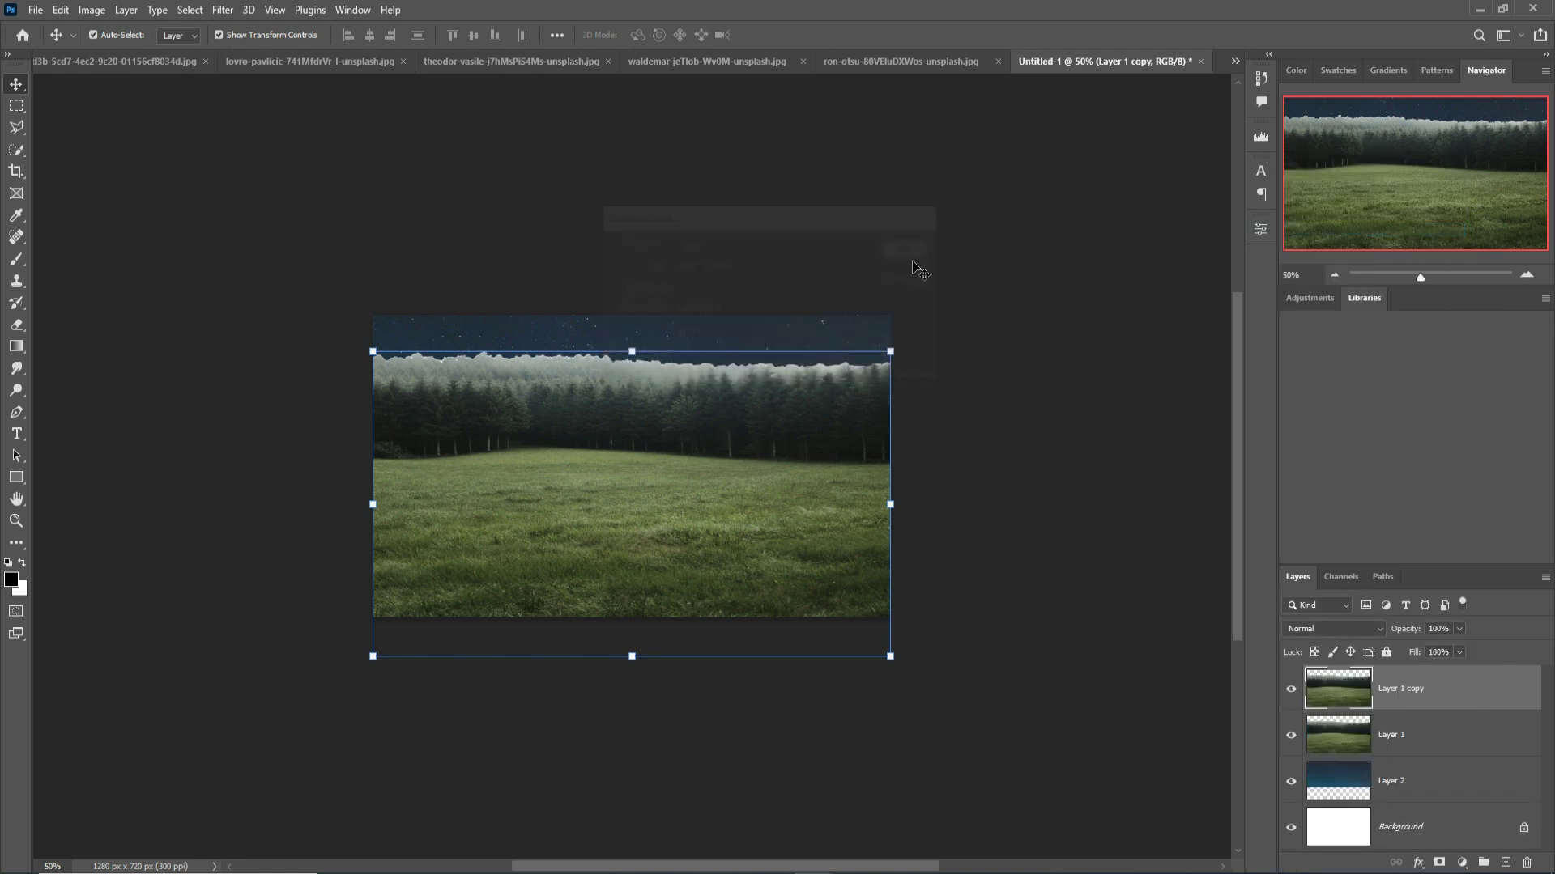
{"action": "left_click", "coordinate": [16, 259]}
{"action": "left_click", "coordinate": [1438, 862]}
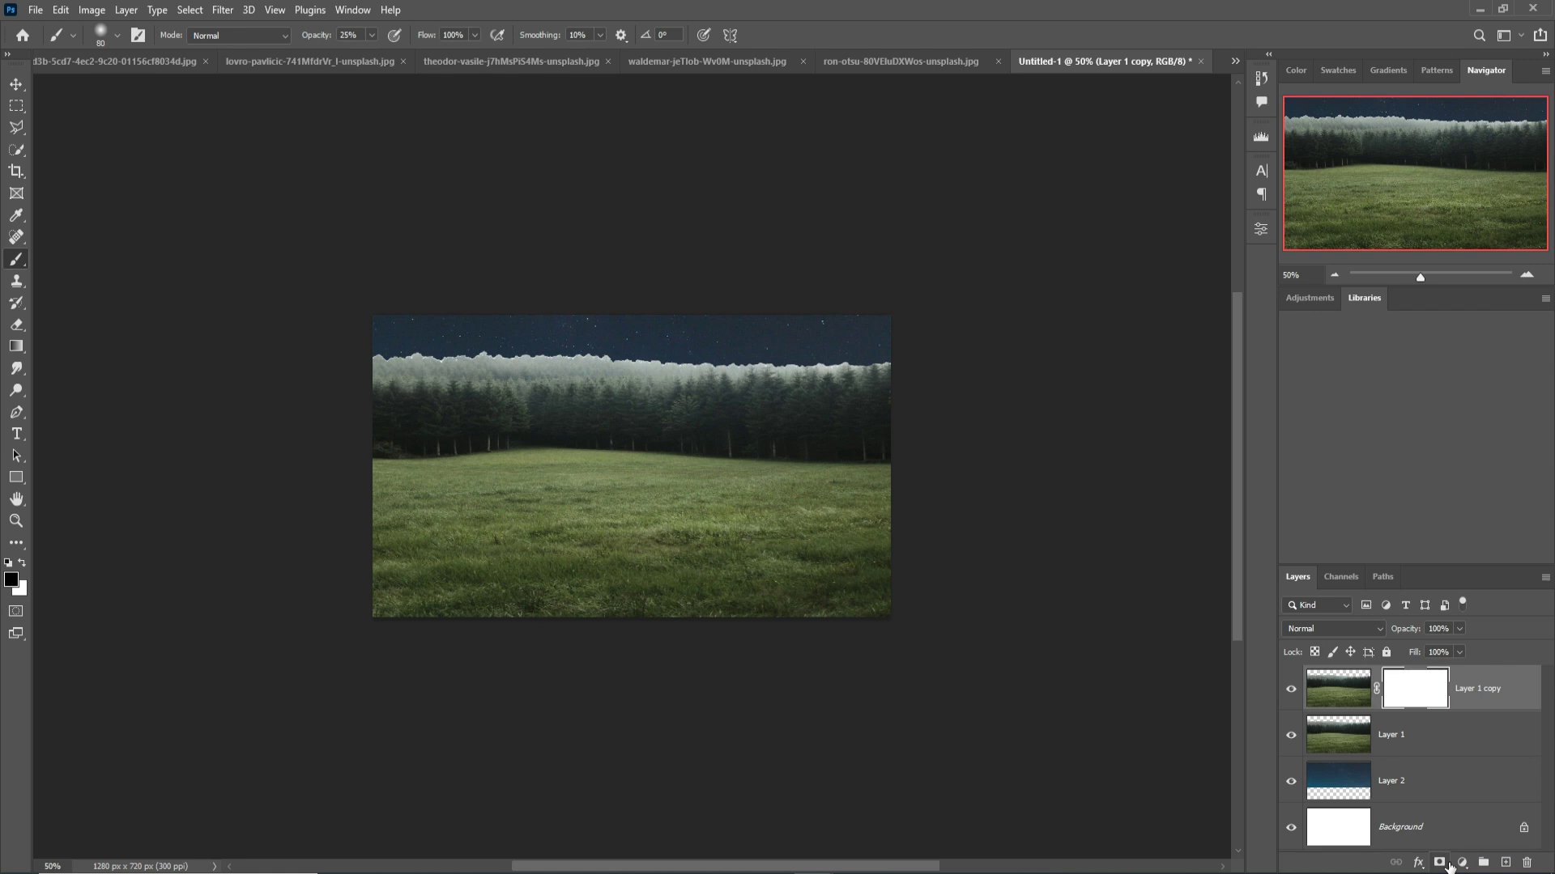
Paint black at 33% opacity with a 100 px brush on Layer 1 copy's mask to hide the pale treetops, with Layer 1 hidden
{"action": "left_click", "coordinate": [372, 35]}
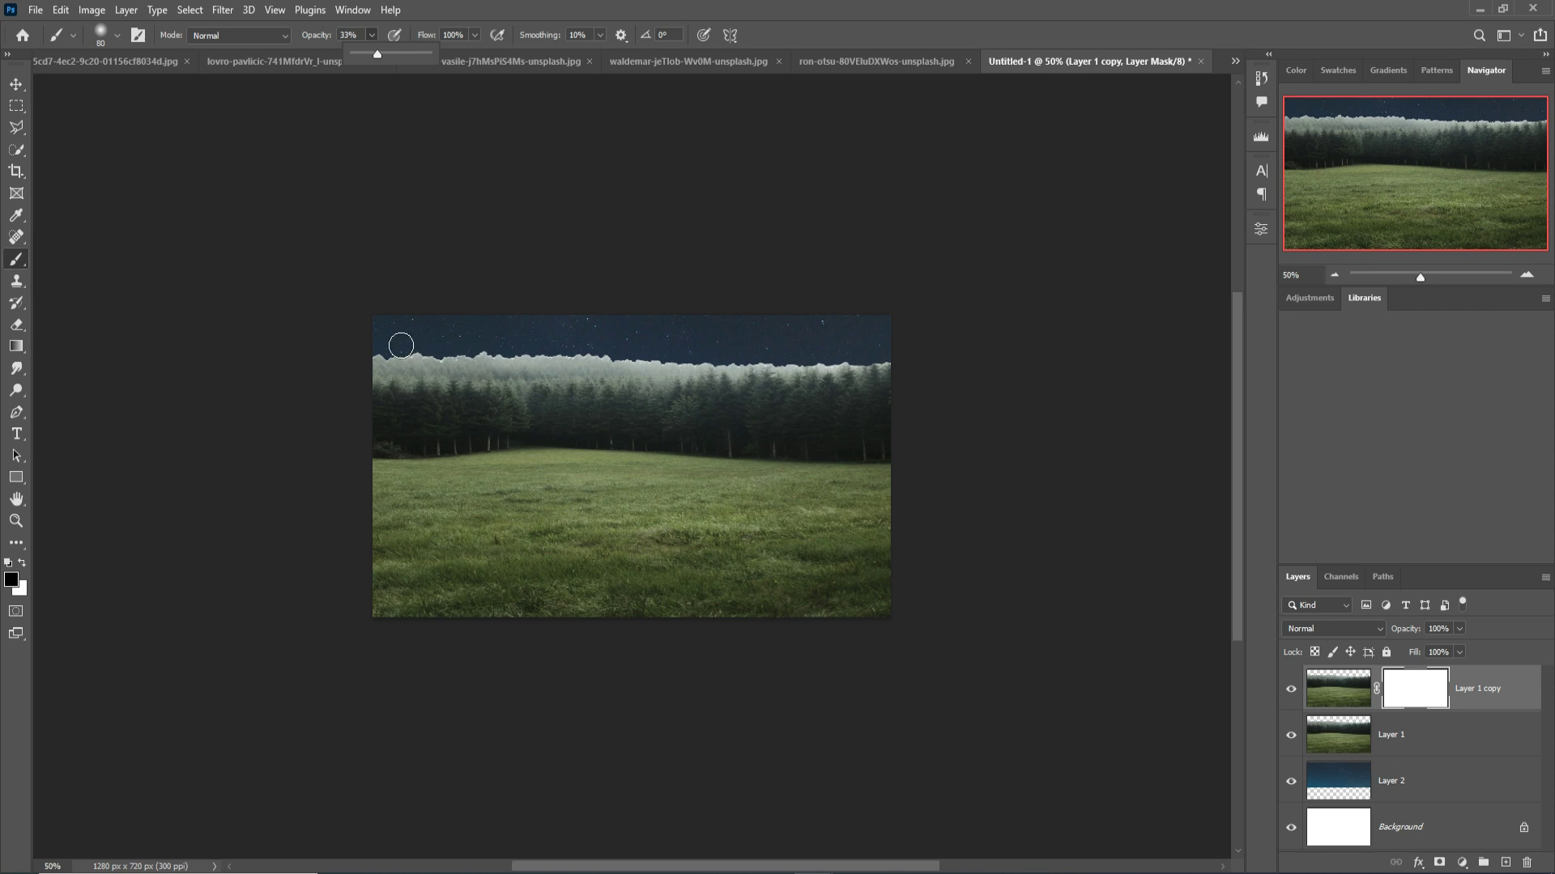
{"action": "key", "text": "bracketright"}
{"action": "key", "text": "bracketright"}
{"action": "key", "text": "bracketright"}
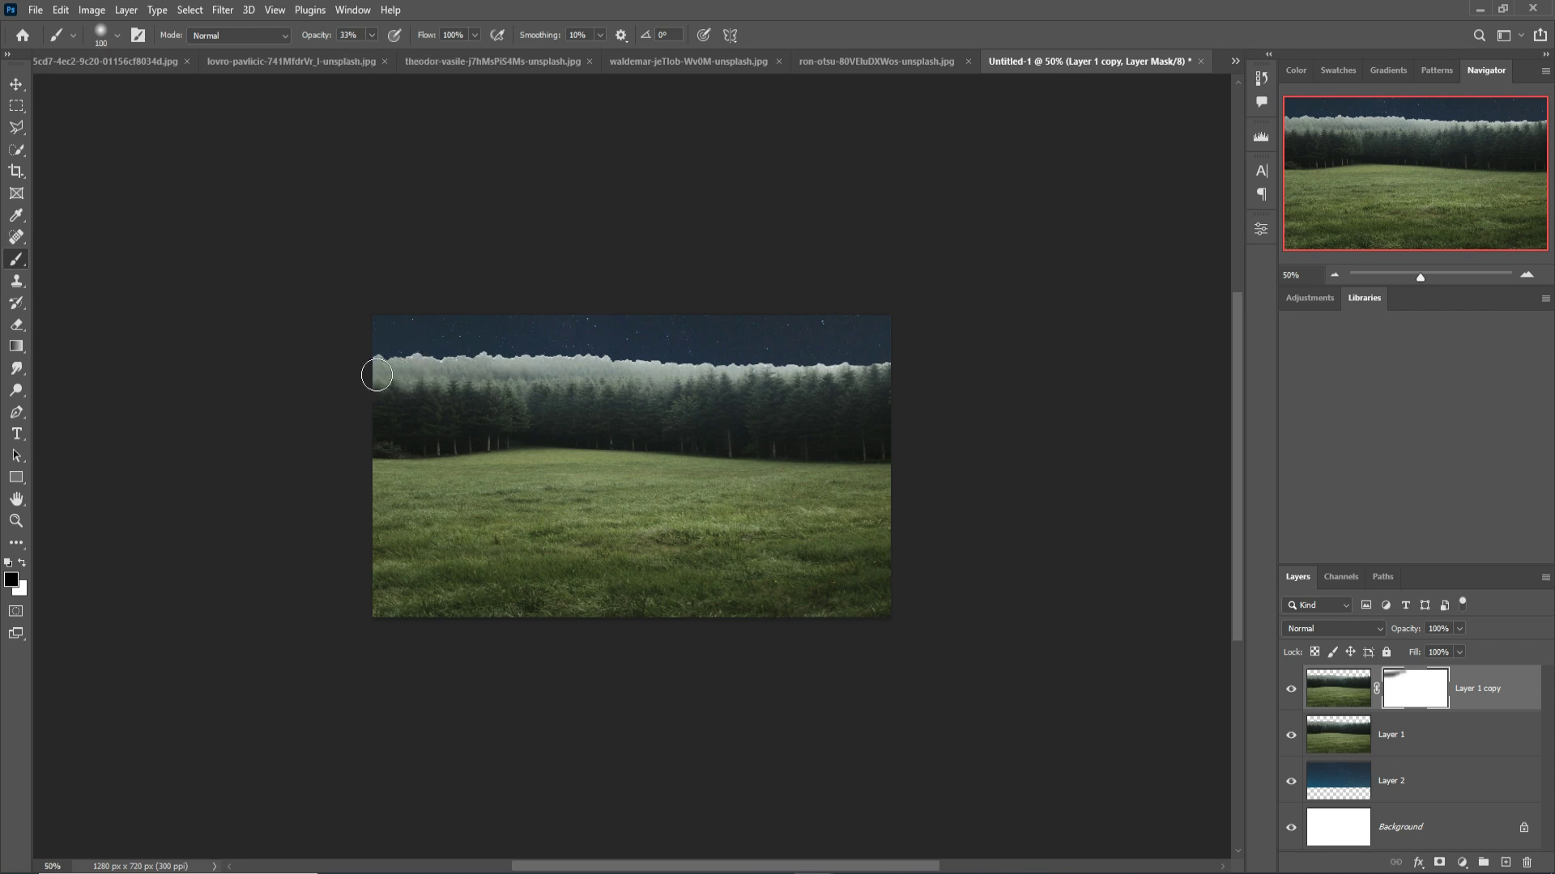
{"action": "mouse_move", "coordinate": [380, 365]}
{"action": "left_mouse_down"}
{"action": "mouse_move", "coordinate": [791, 382]}
{"action": "mouse_move", "coordinate": [420, 378]}
{"action": "mouse_move", "coordinate": [563, 386]}
{"action": "left_mouse_up"}
{"action": "key", "text": "ctrl+z"}
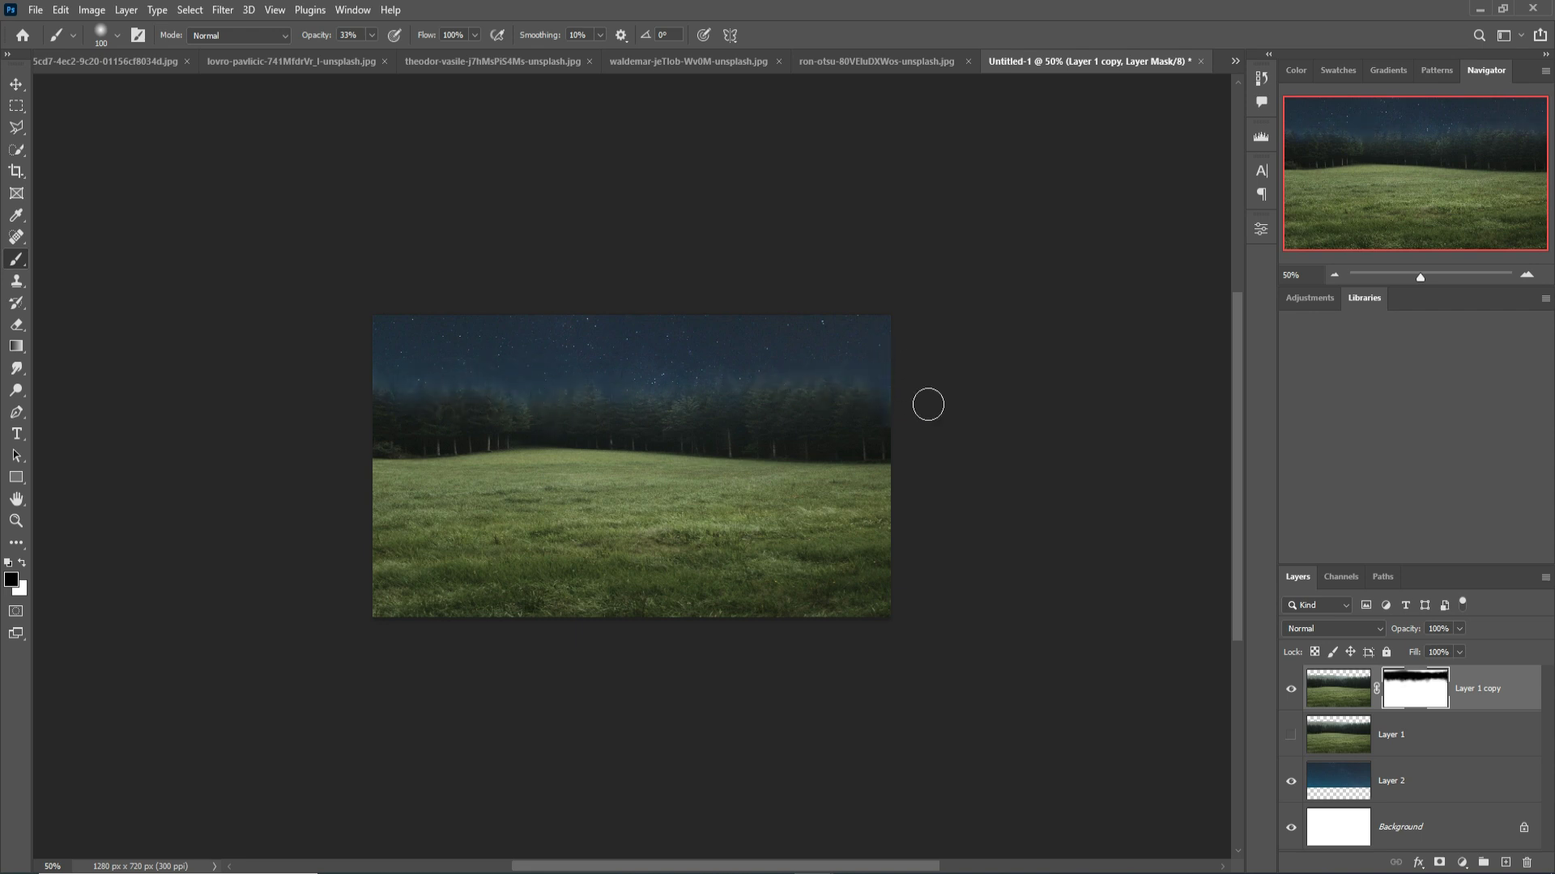
Apply a Gaussian Blur with a 7.2 pixel radius to the image of Layer 1 copy, not its mask
{"action": "key", "text": "v"}
{"action": "left_click", "coordinate": [1340, 695]}
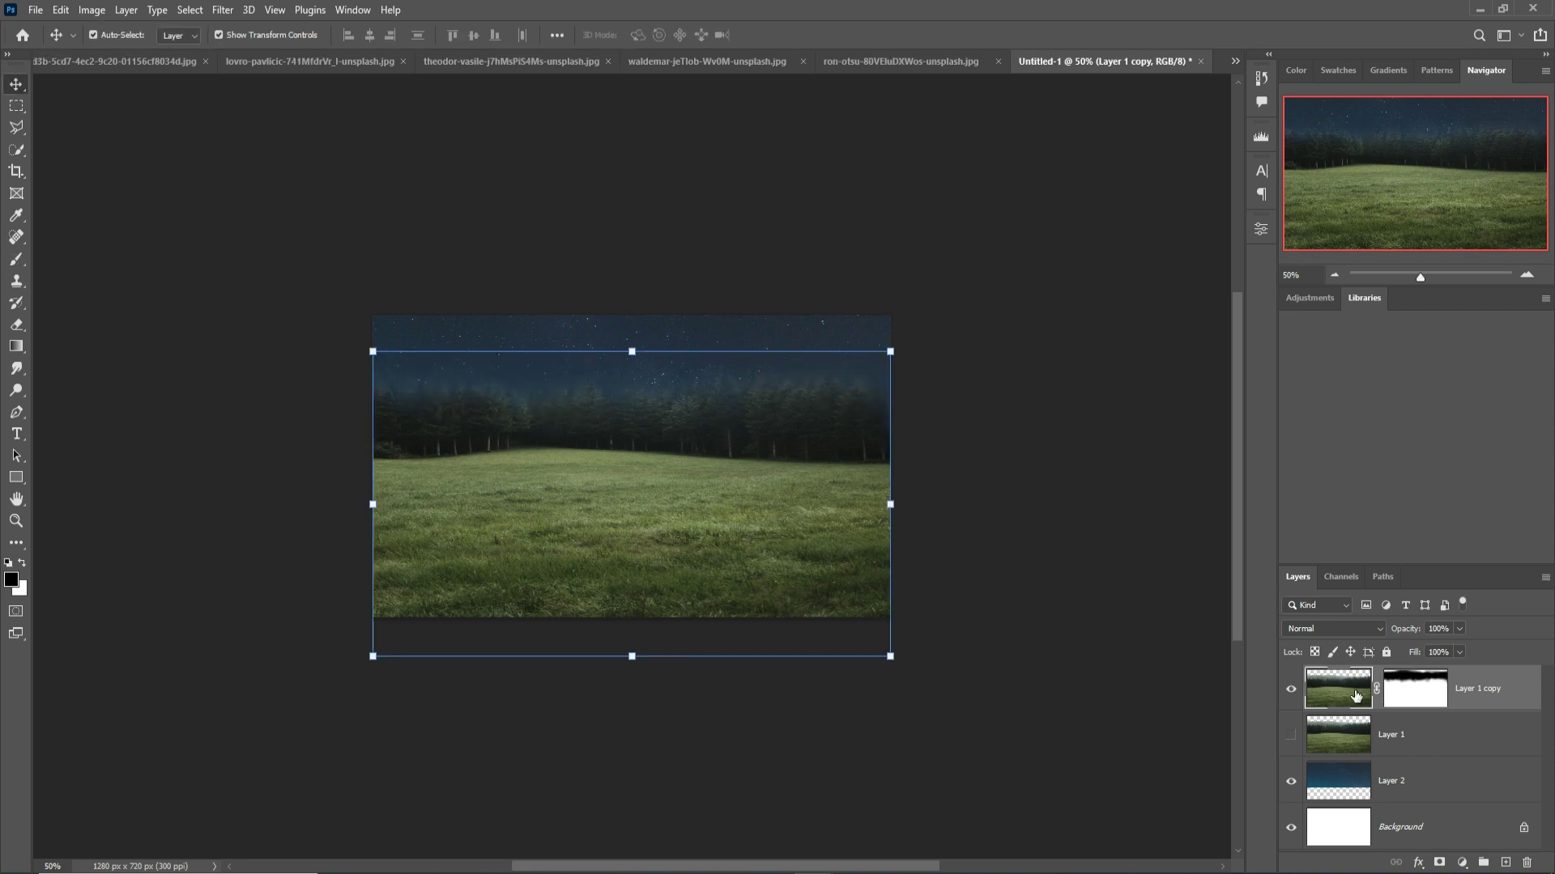
{"action": "left_click", "coordinate": [223, 10]}
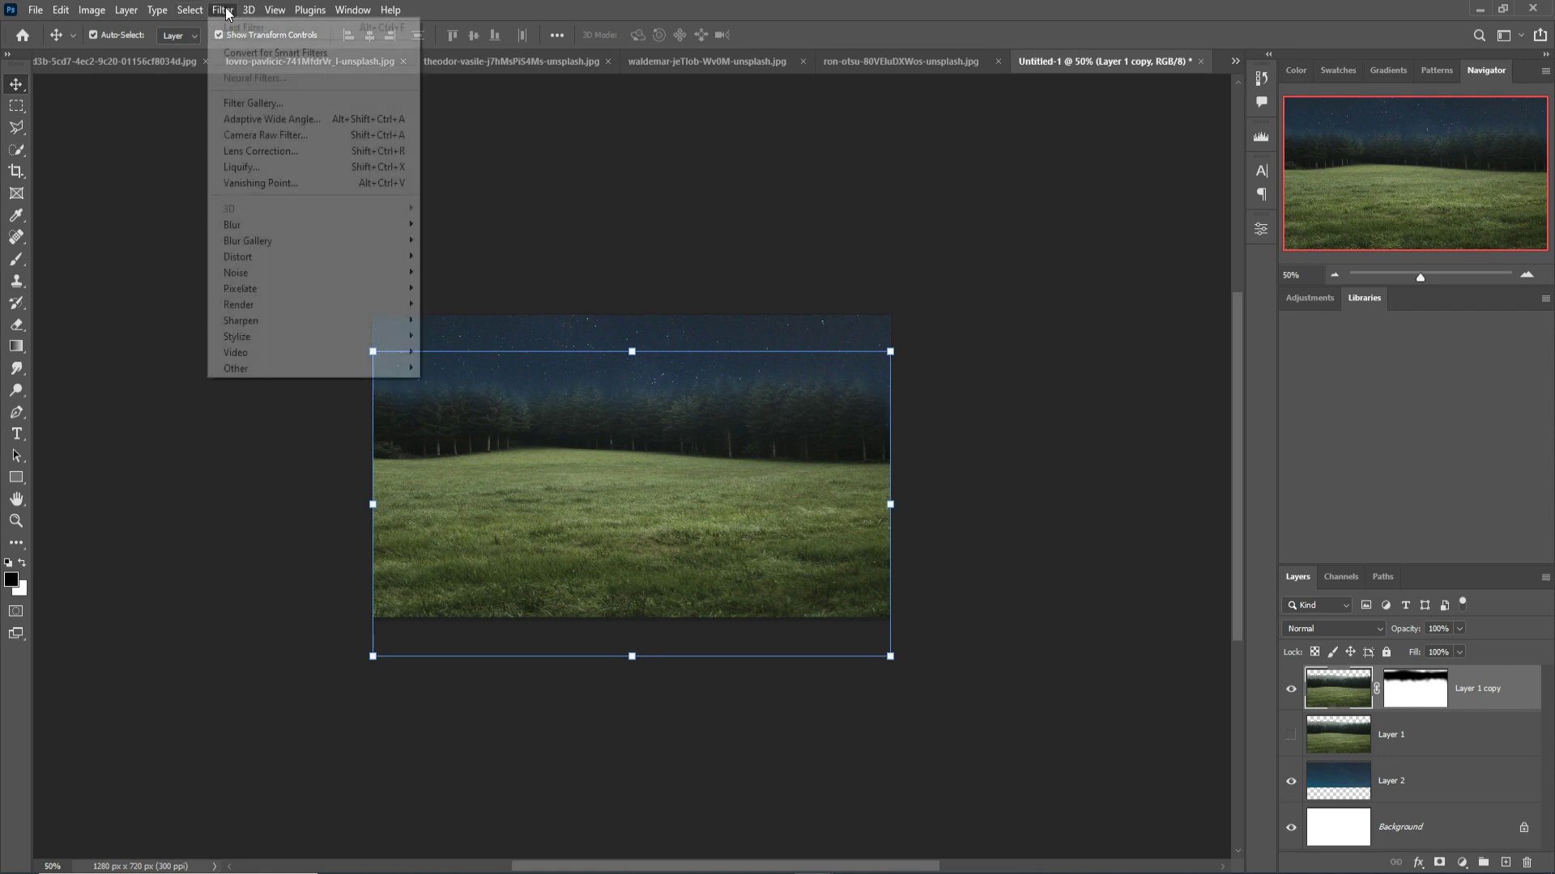
{"action": "mouse_move", "coordinate": [249, 229]}
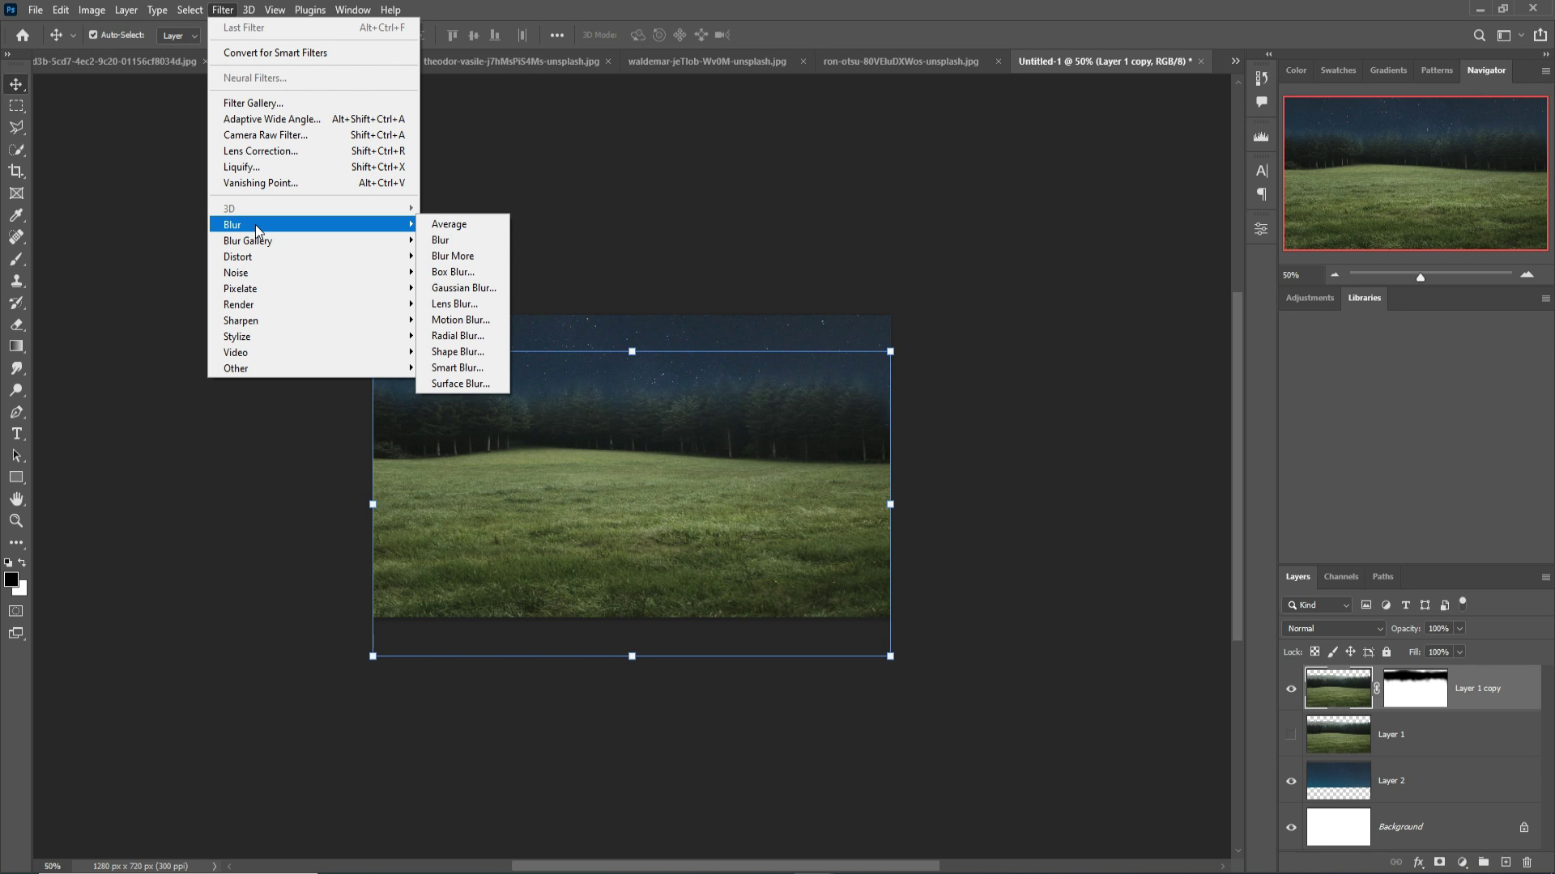
{"action": "left_click", "coordinate": [441, 288]}
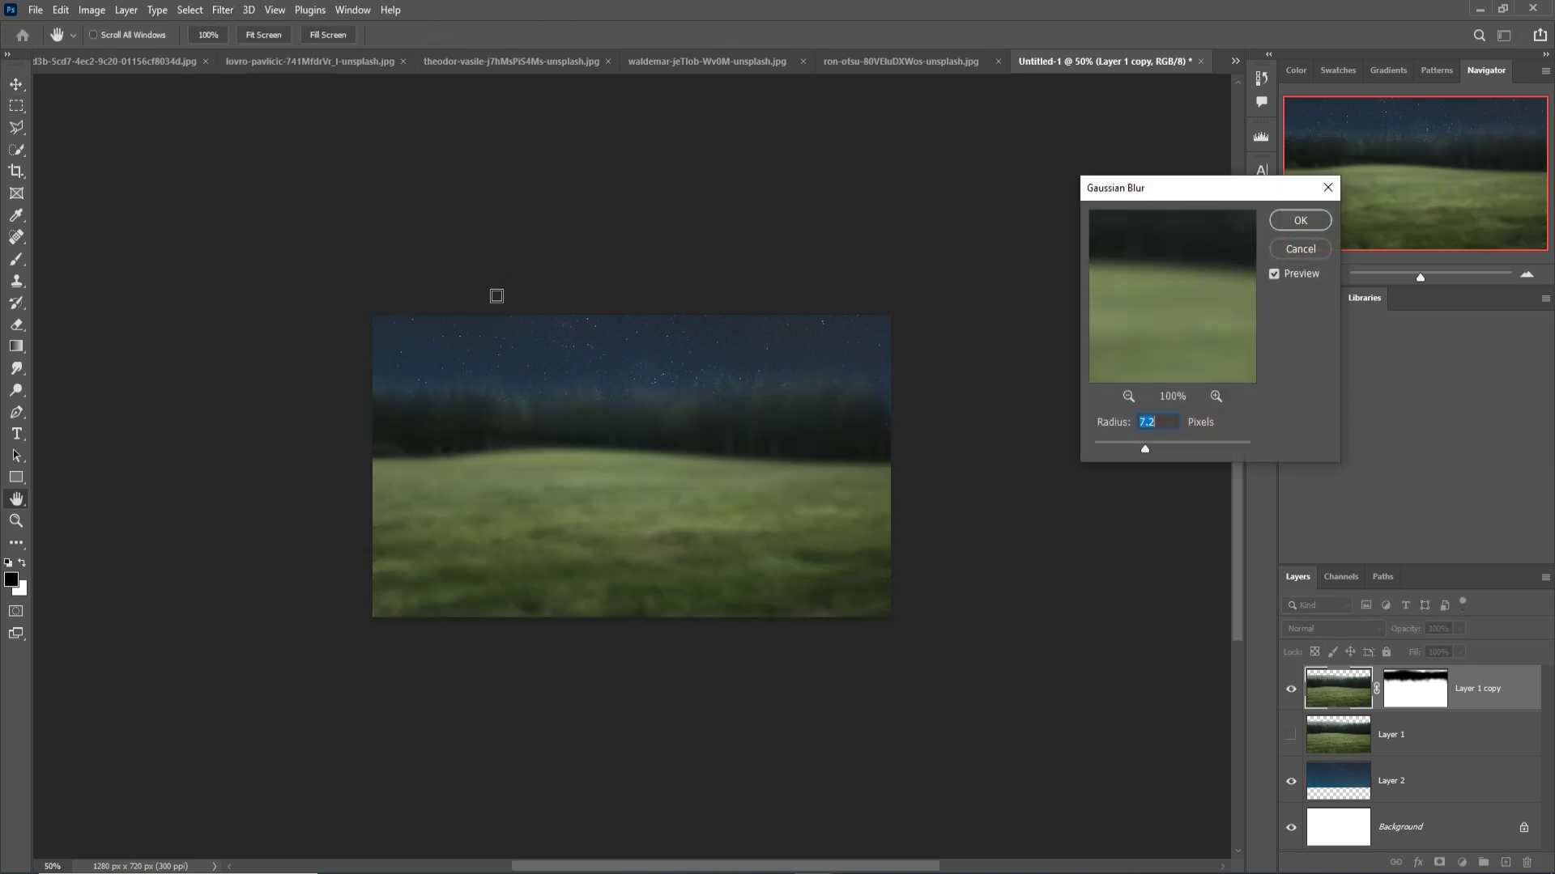
{"action": "left_click", "coordinate": [1299, 221]}
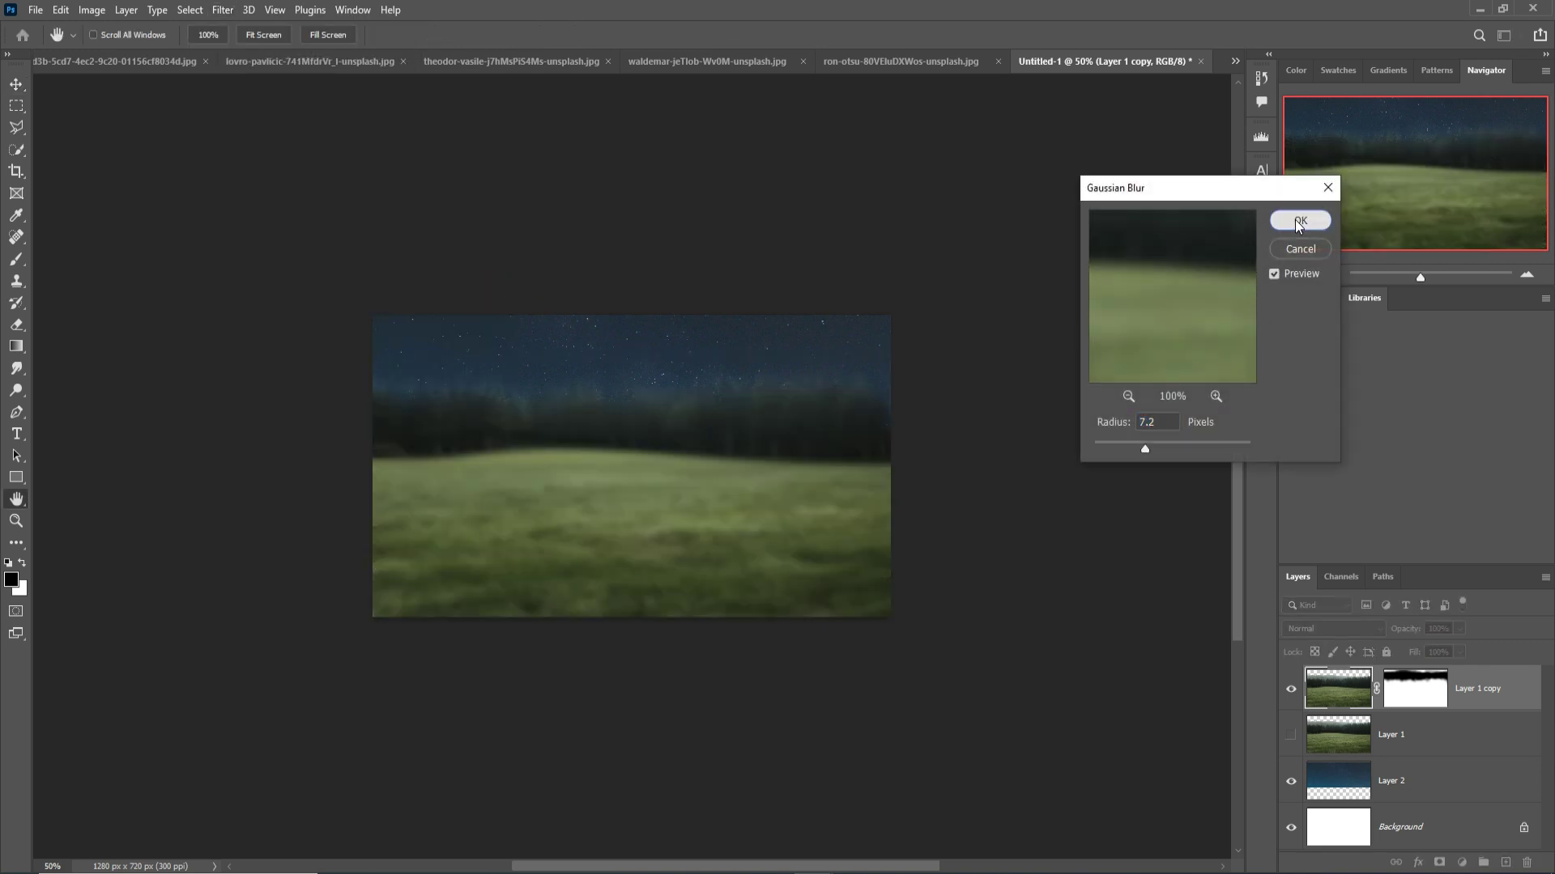
Apply a Gaussian Blur to the night sky on Layer 2
{"action": "key", "text": "v"}
{"action": "left_click", "coordinate": [1410, 789]}
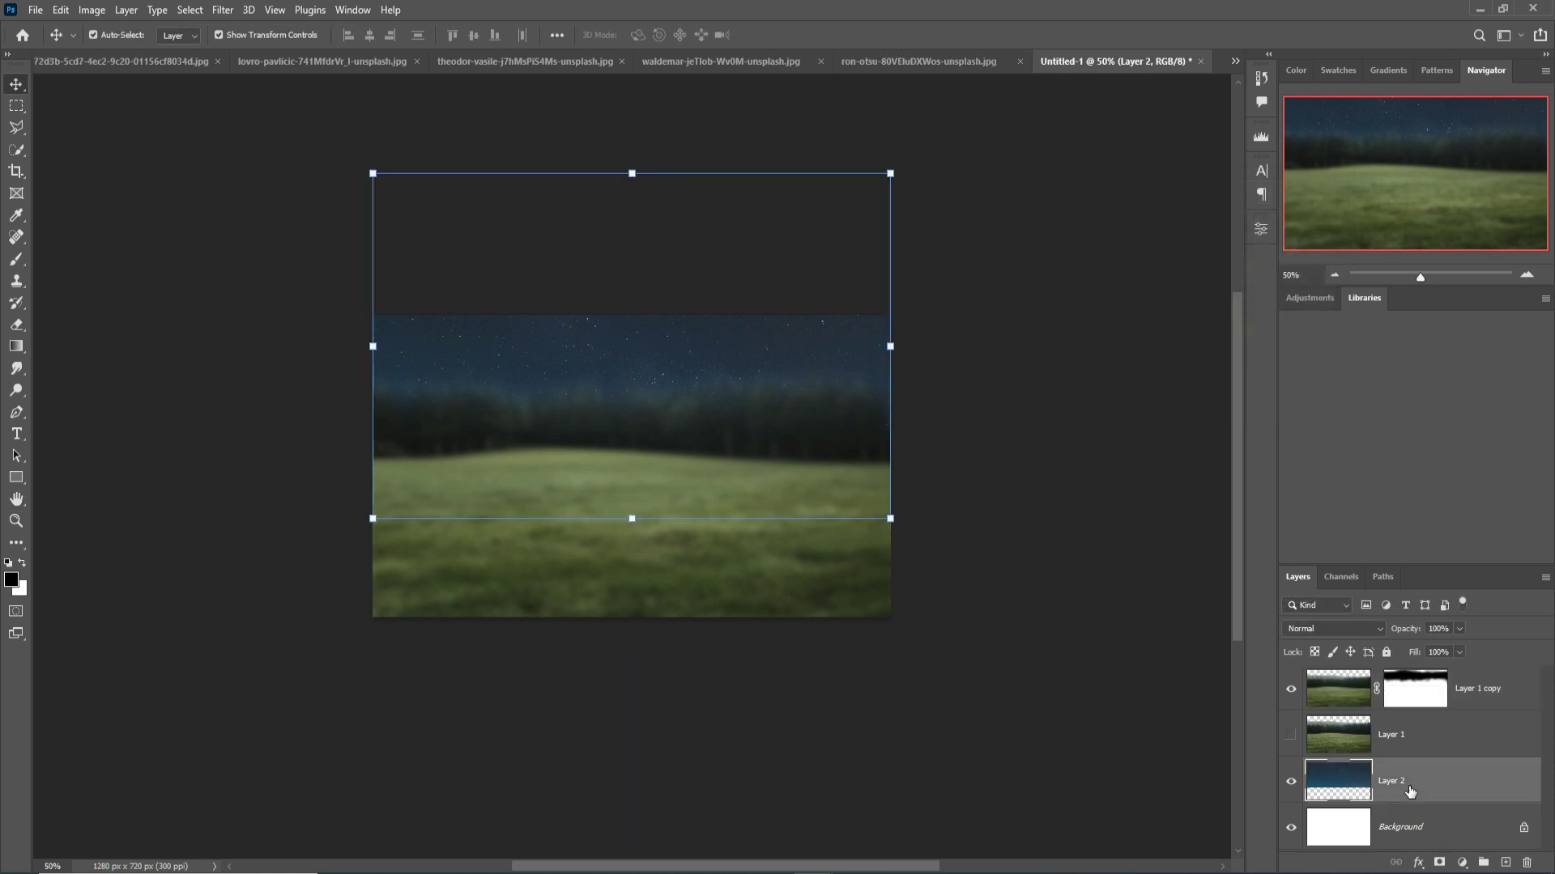
{"action": "left_click", "coordinate": [225, 10]}
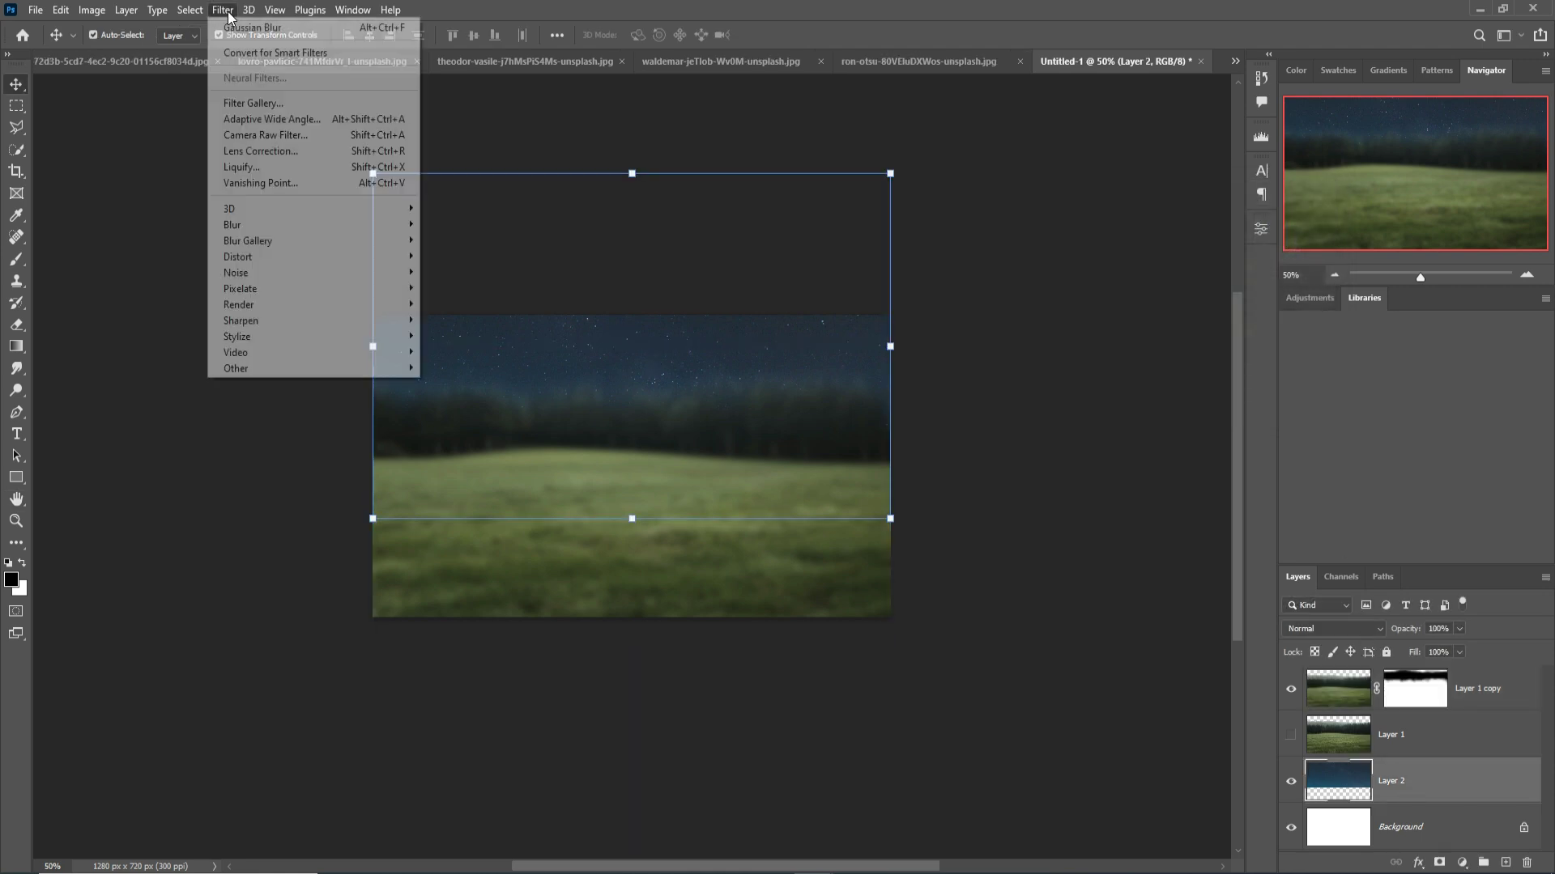
{"action": "mouse_move", "coordinate": [257, 226]}
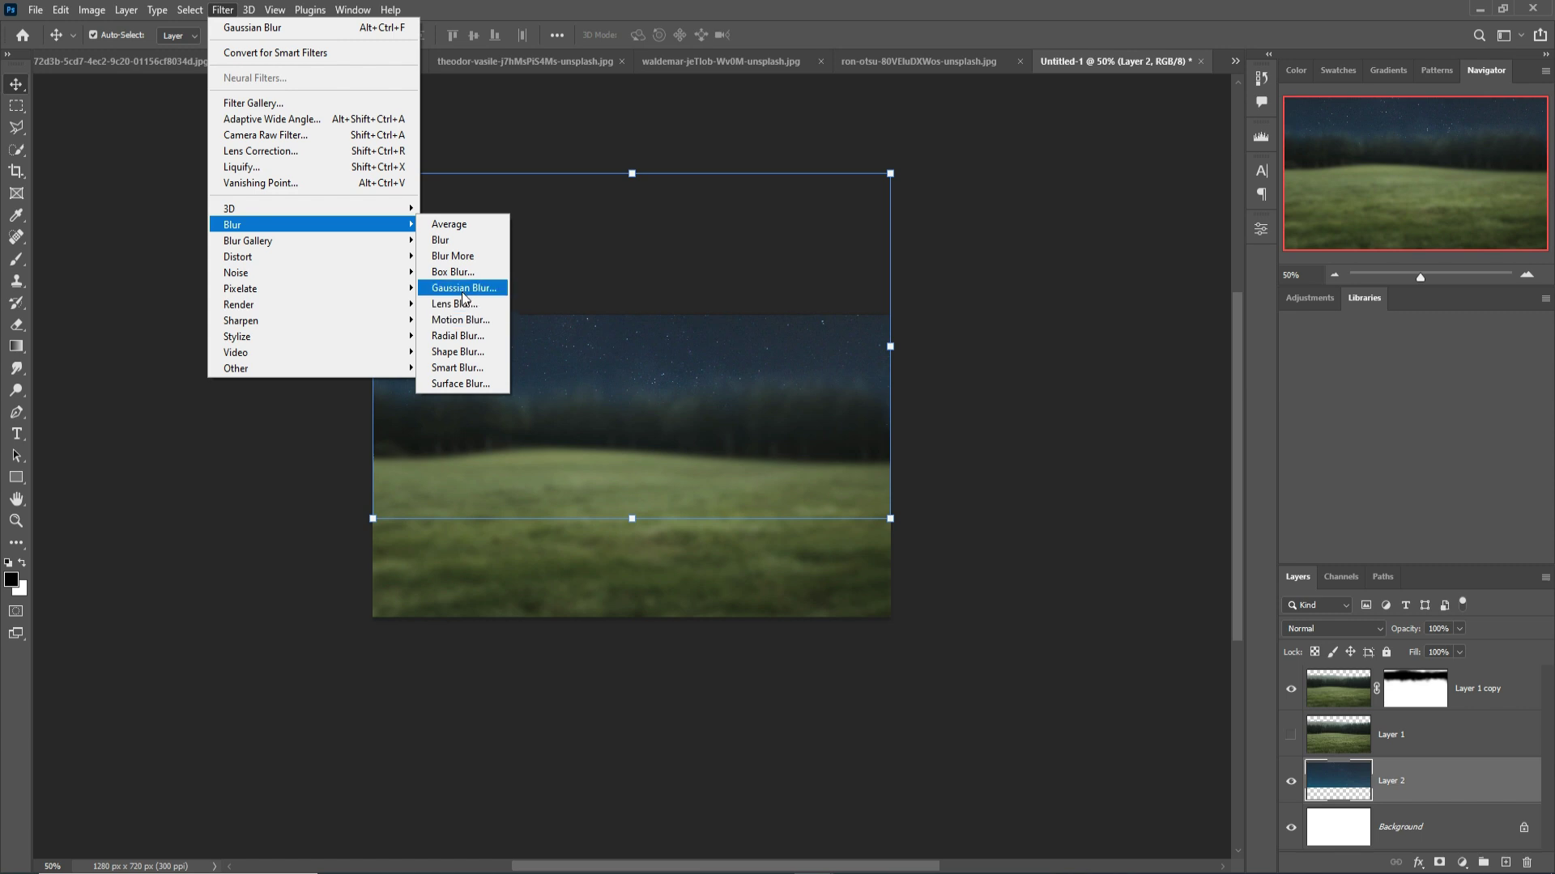
{"action": "left_click", "coordinate": [462, 288]}
{"action": "left_click", "coordinate": [1298, 221]}
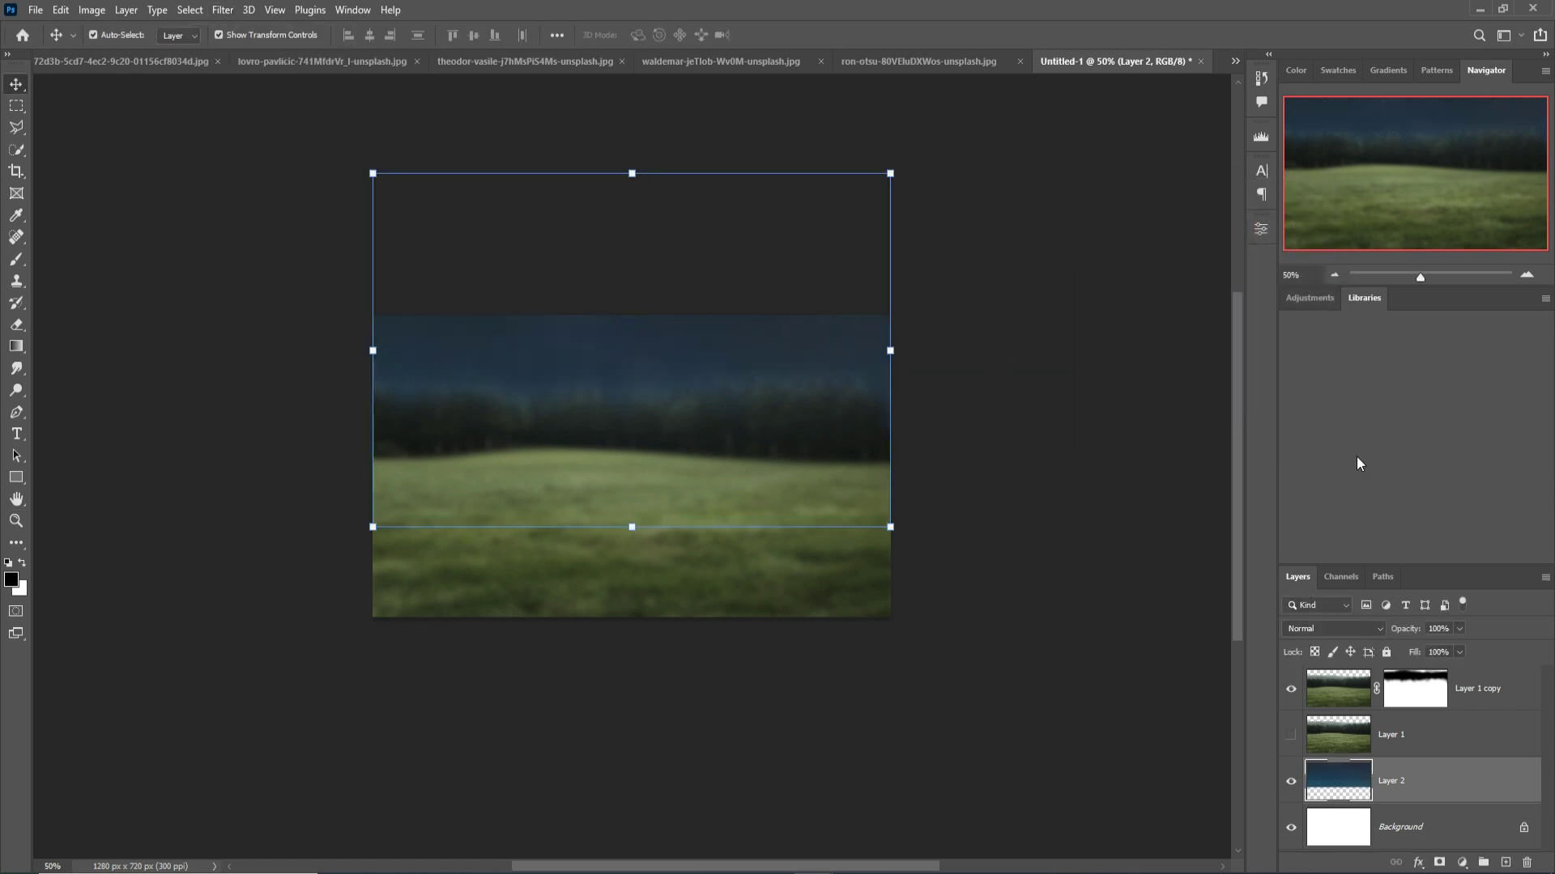
Show Layer 1, add a layer mask to it, and mask out its pale treetops with the brush at 100% opacity
{"action": "left_click", "coordinate": [1404, 745]}
{"action": "left_click", "coordinate": [1290, 734]}
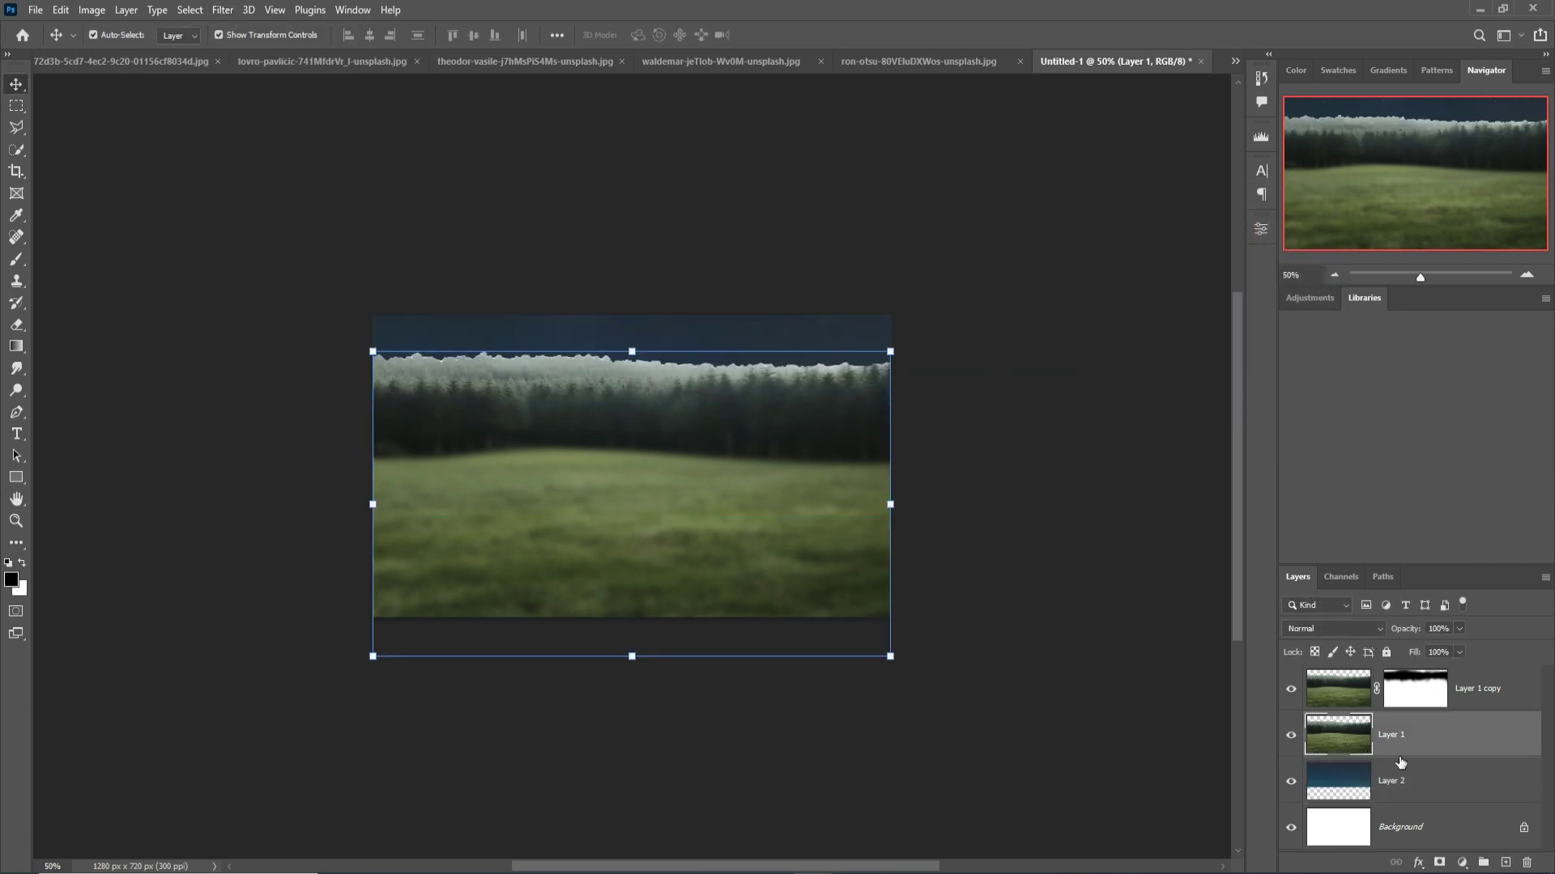
{"action": "left_click", "coordinate": [15, 261]}
{"action": "left_click", "coordinate": [1441, 863]}
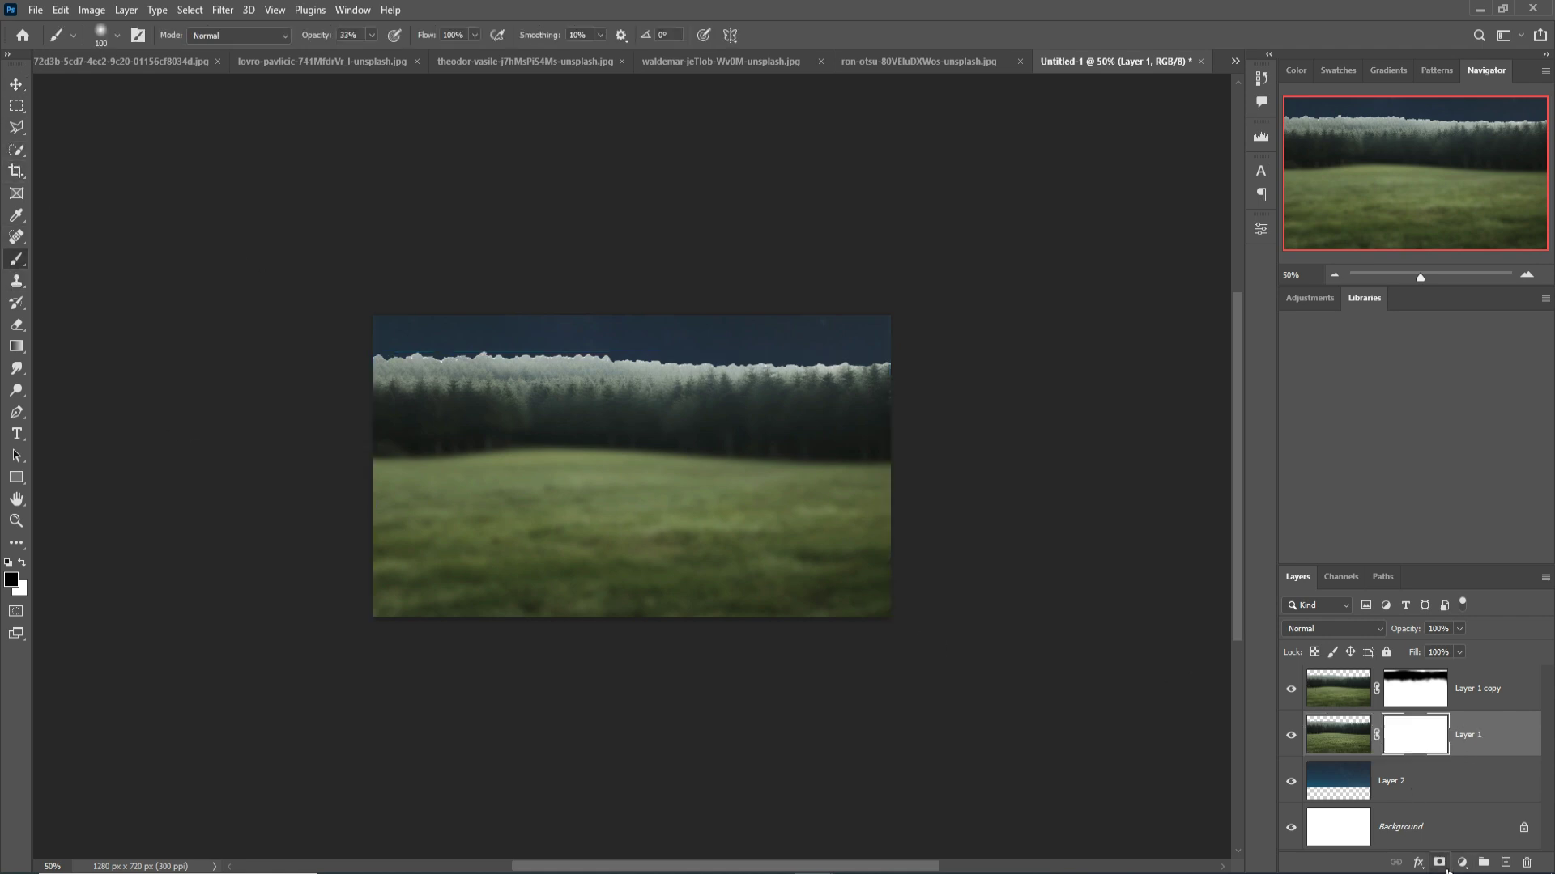
{"action": "left_click_drag", "start_coordinate": [338, 373], "coordinate": [928, 377]}
{"action": "left_click", "coordinate": [372, 36]}
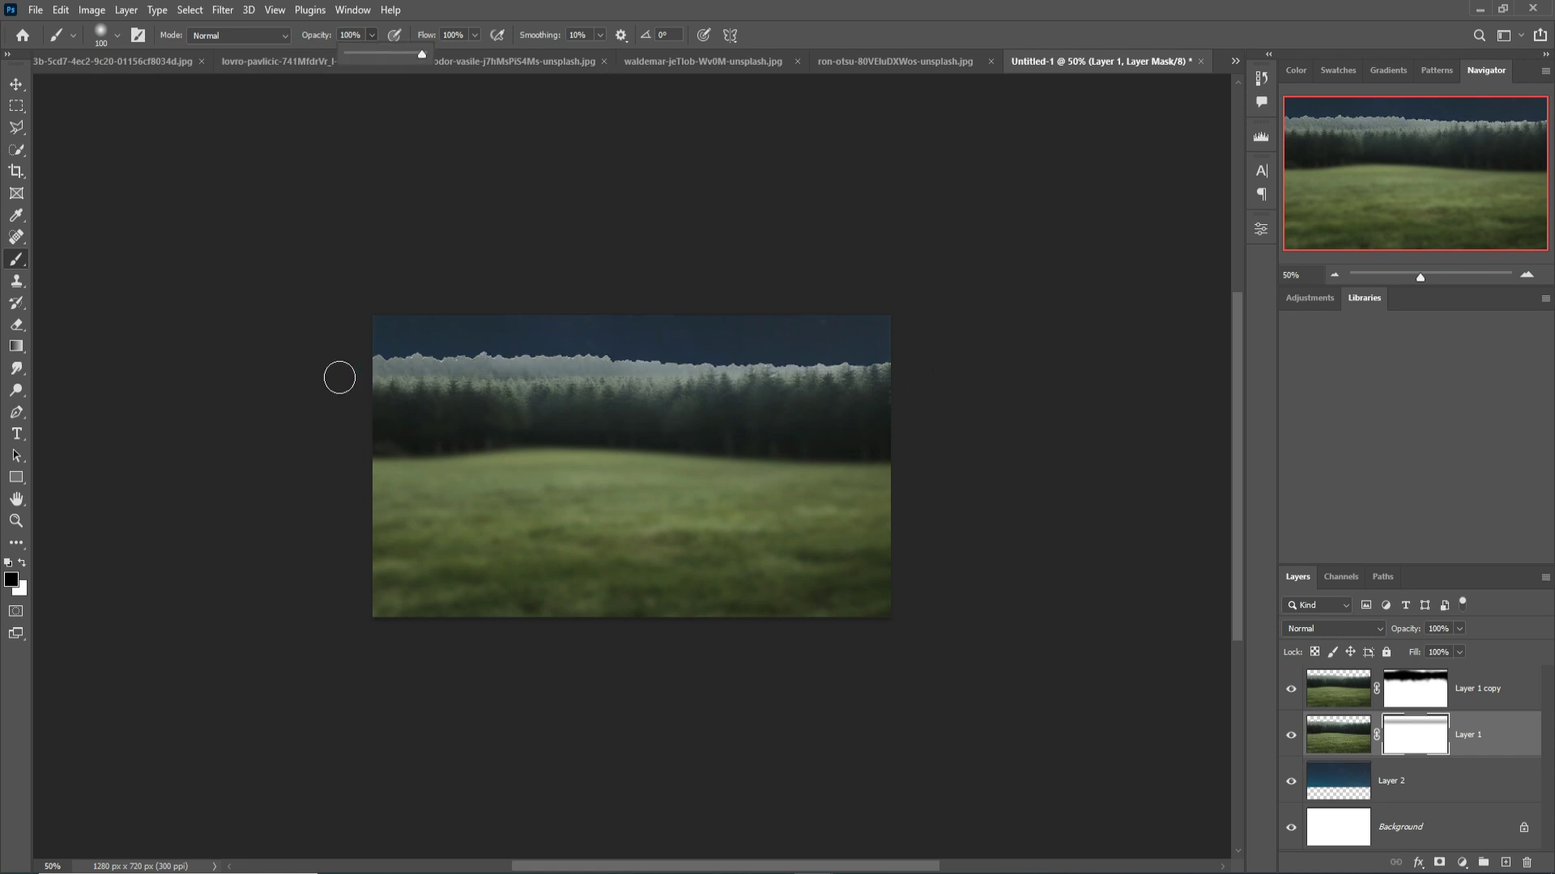
{"action": "mouse_move", "coordinate": [339, 377]}
{"action": "left_mouse_down"}
{"action": "mouse_move", "coordinate": [843, 379]}
{"action": "mouse_move", "coordinate": [629, 375]}
{"action": "left_mouse_up"}
Enlarge the brush and paint black over the lower meadow on Layer 1 copy's mask to reveal the sharp foreground grass
{"action": "key", "text": "bracketright"}
{"action": "key", "text": "bracketright"}
{"action": "key", "text": "bracketright"}
{"action": "key", "text": "bracketright"}
{"action": "key", "text": "bracketright"}
{"action": "key", "text": "bracketright"}
{"action": "key", "text": "bracketright"}
{"action": "key", "text": "alt+bracketright"}
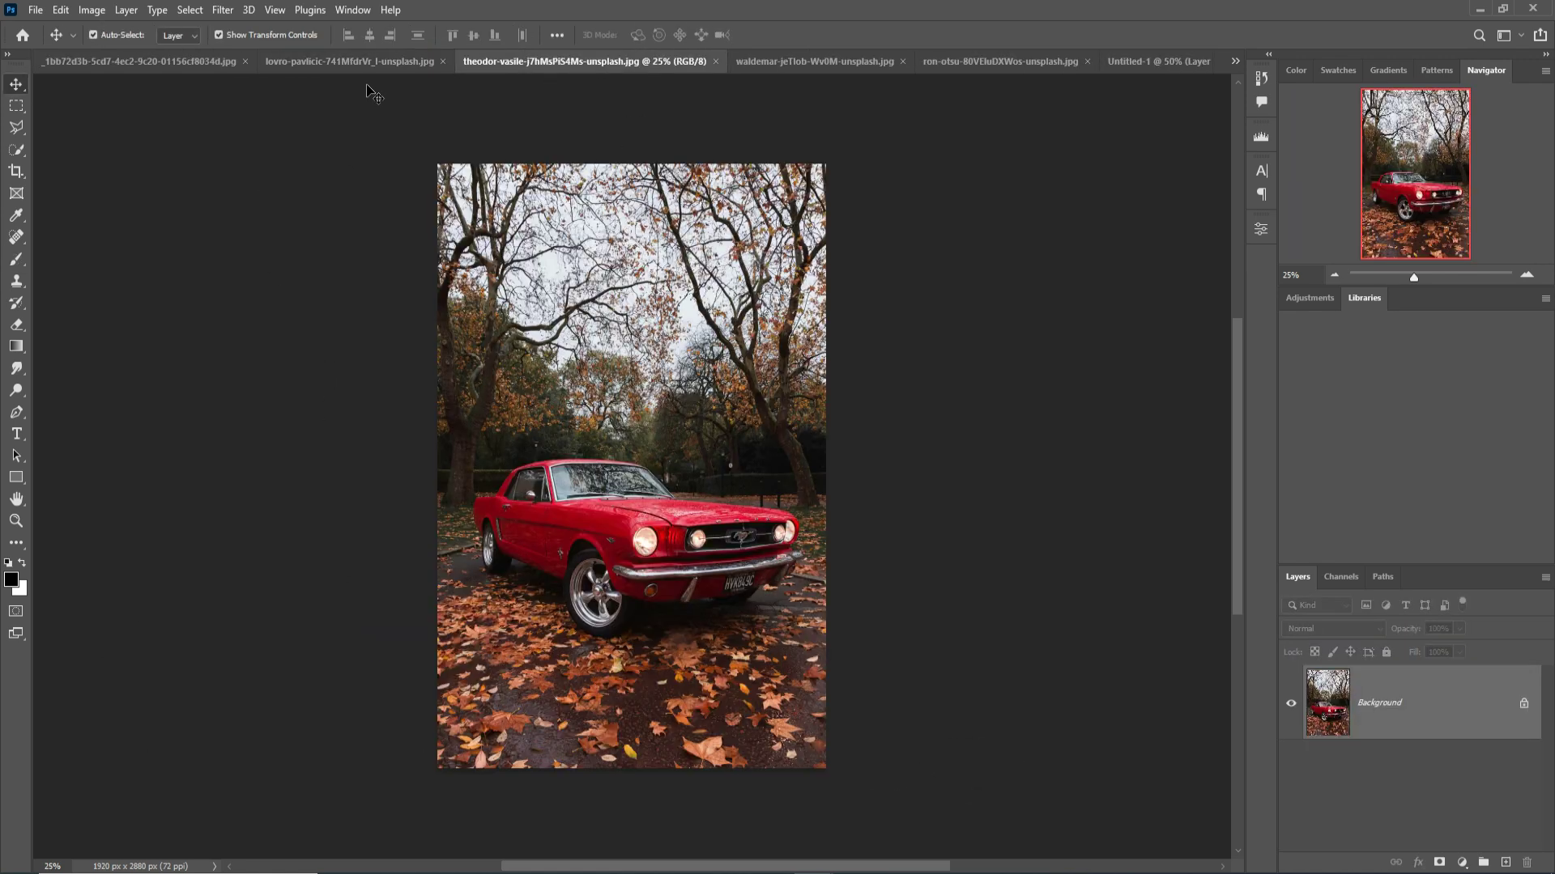
In the red car photo, select the car automatically with the Select Subject command
{"action": "key", "text": "alt+t"}
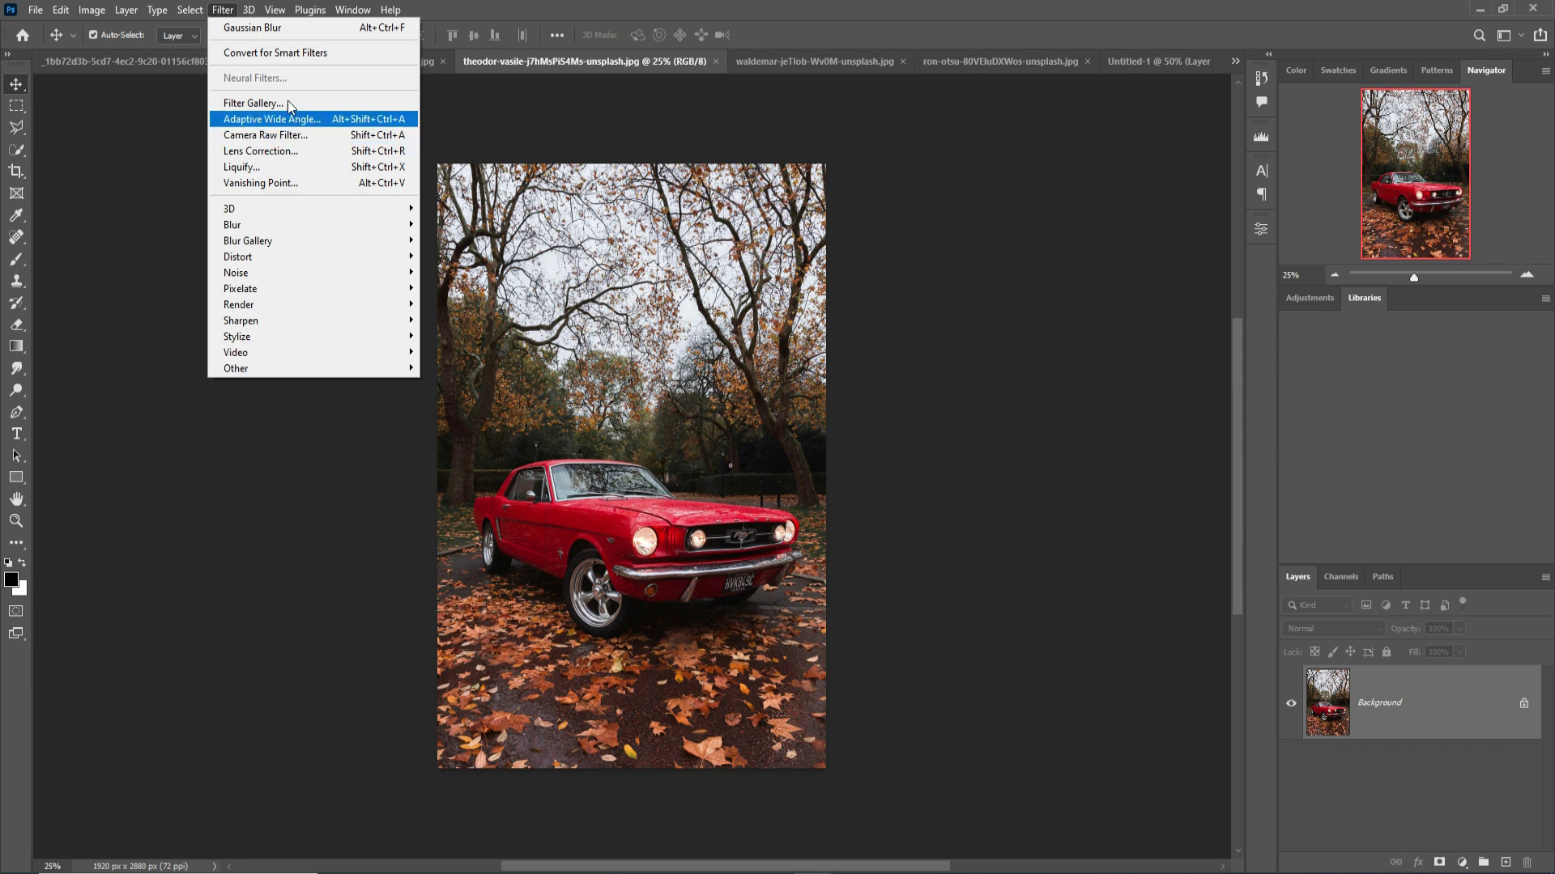
{"action": "left_click", "coordinate": [190, 12]}
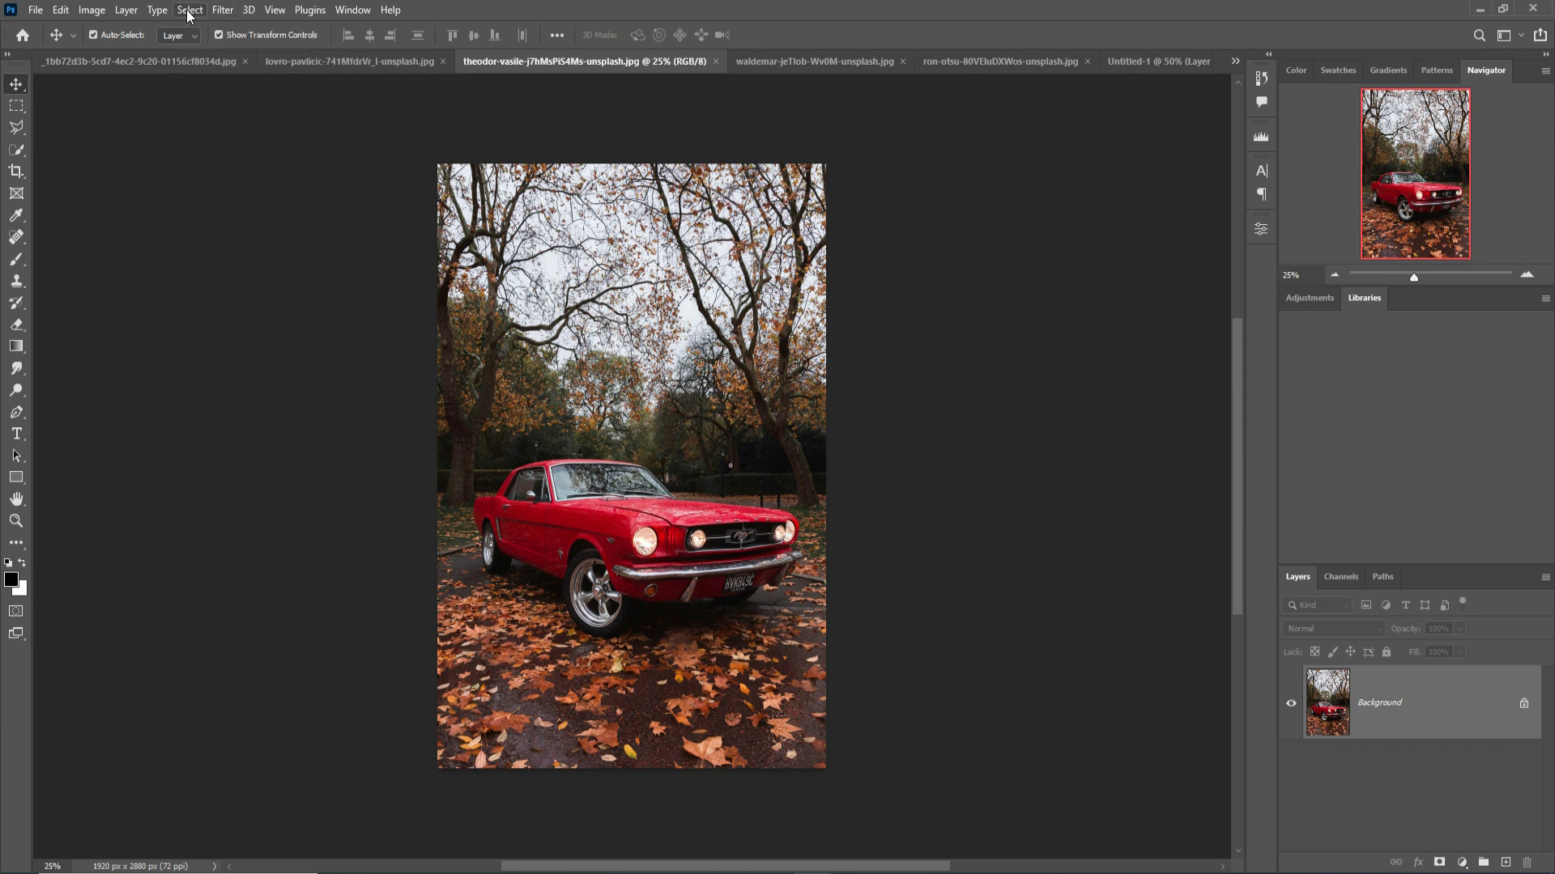
{"action": "left_click", "coordinate": [189, 12]}
{"action": "left_click", "coordinate": [207, 207]}
Add the missing parts of the rear and front tires to the car selection with the Lasso tool
{"action": "left_click", "coordinate": [17, 128]}
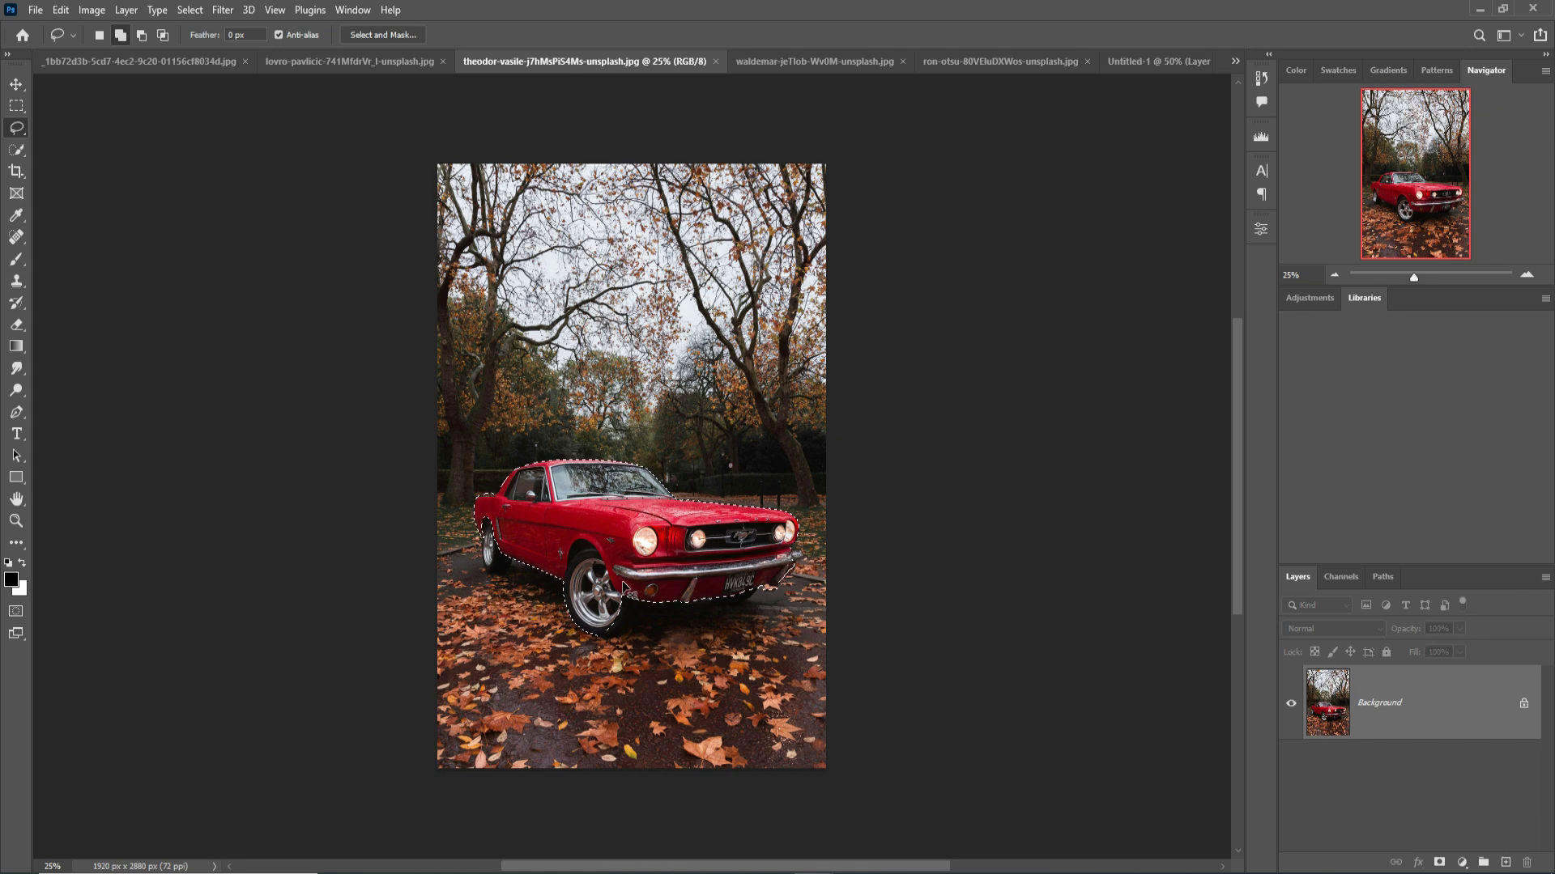
{"action": "key", "text": "ctrl+plus"}
{"action": "key", "text": "ctrl+plus"}
{"action": "key", "text": "ctrl+plus"}
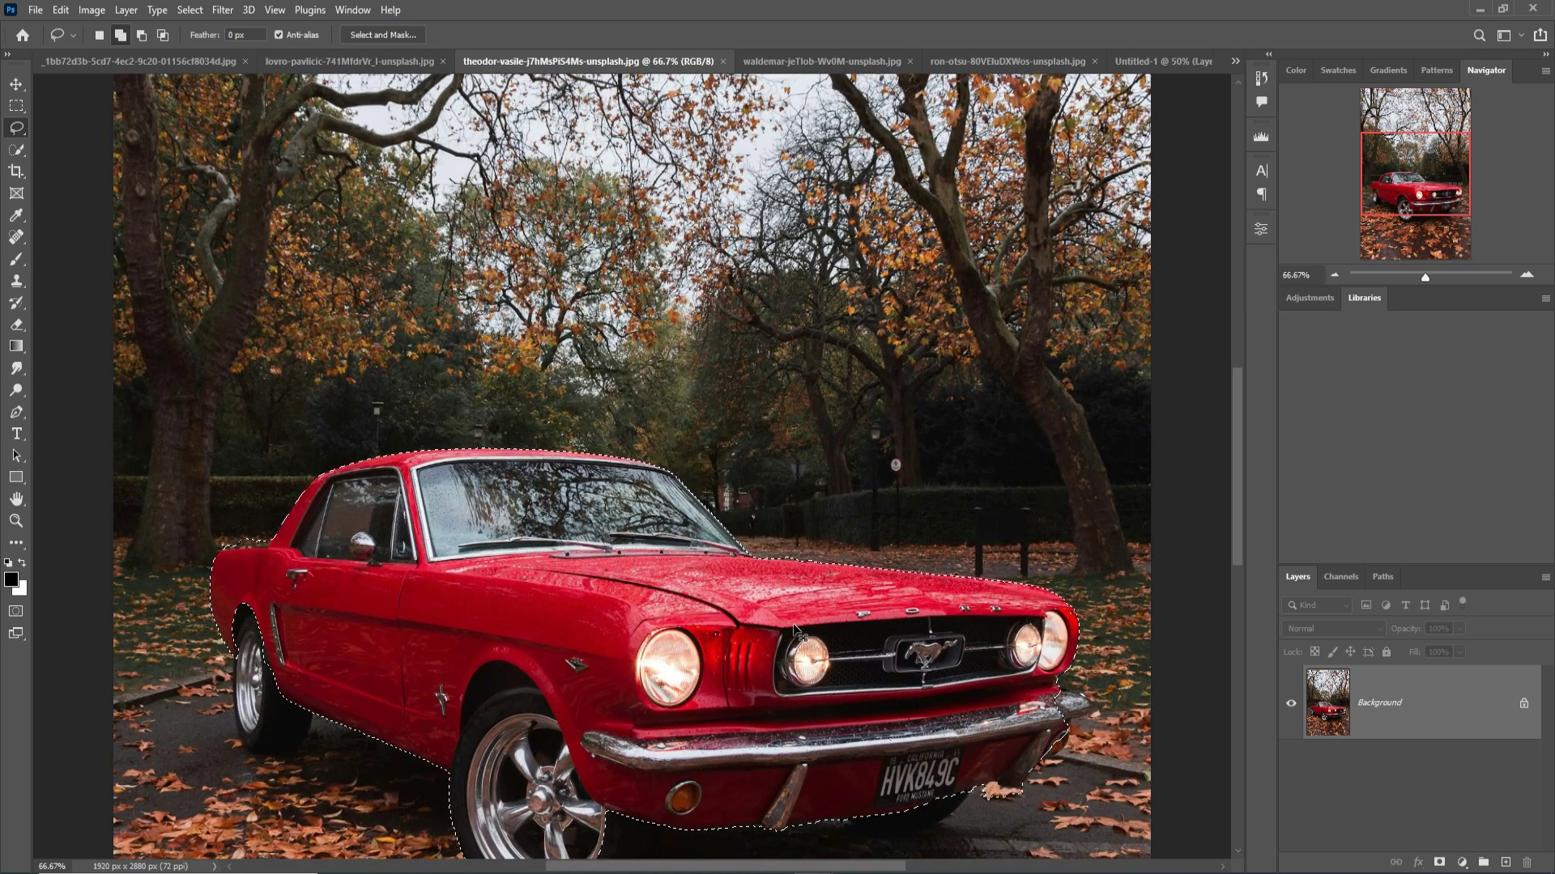
{"action": "key", "text": "ctrl+plus"}
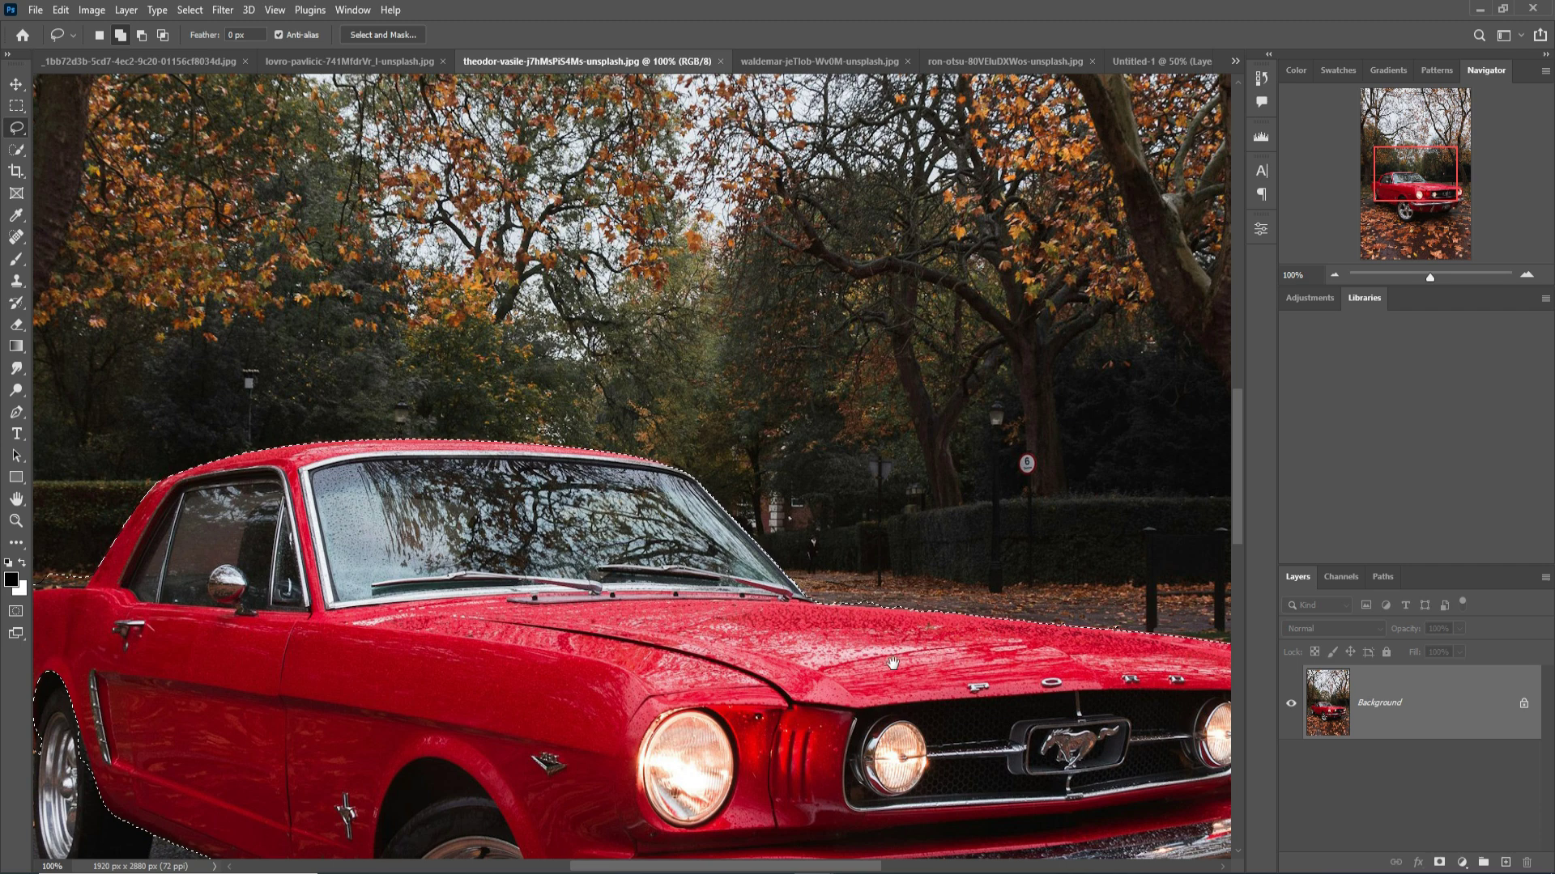
{"action": "left_click_drag", "start_coordinate": [893, 663], "coordinate": [1378, 284]}
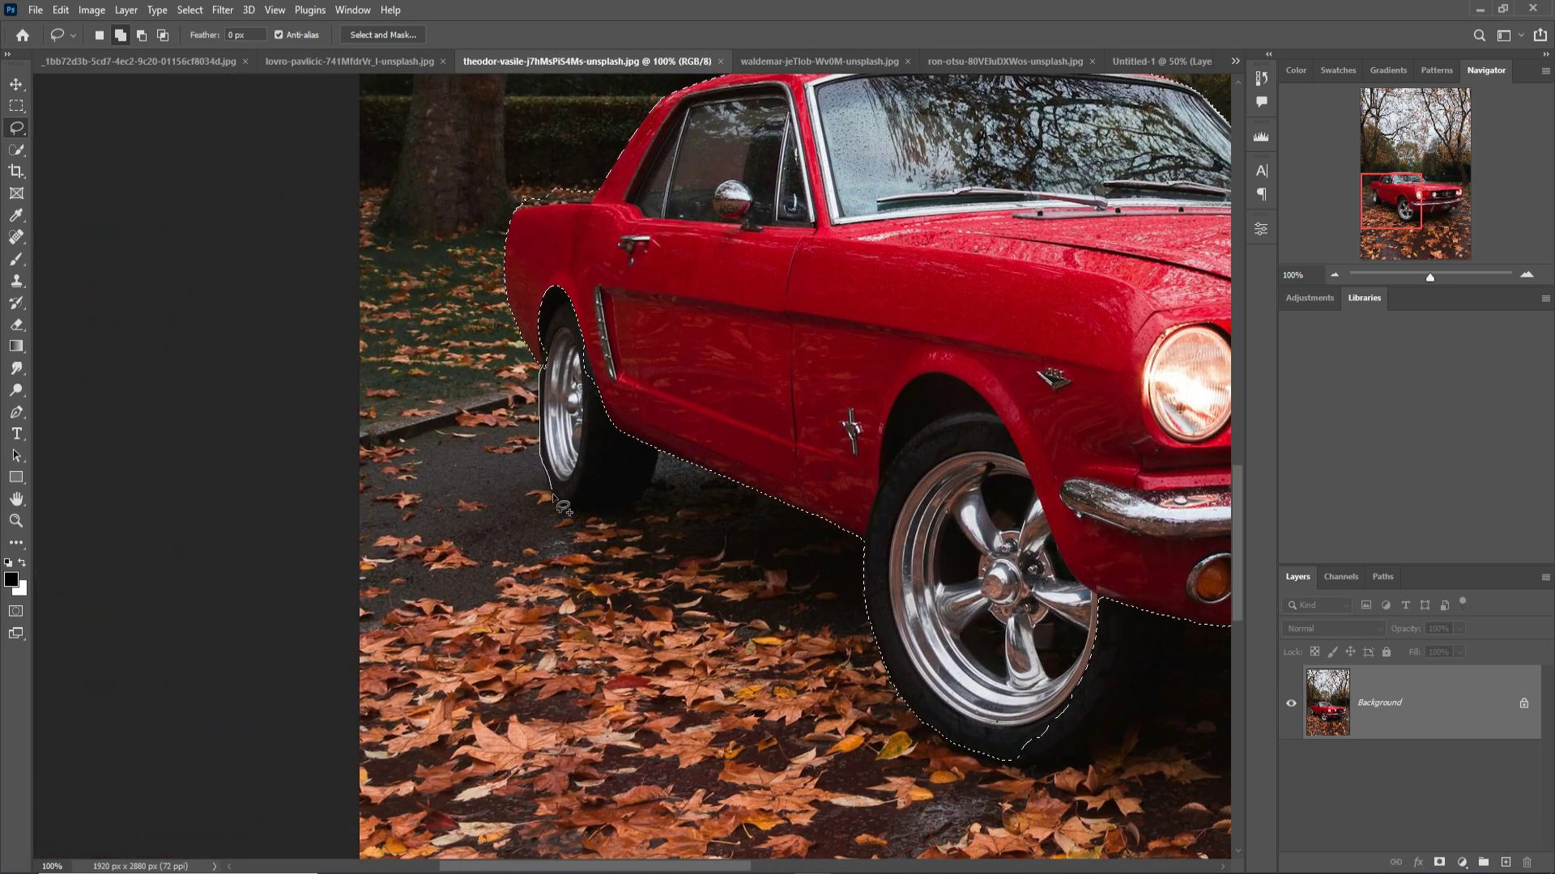
{"action": "left_click_drag", "start_coordinate": [554, 497], "coordinate": [648, 498]}
{"action": "mouse_move", "coordinate": [1008, 753]}
{"action": "left_mouse_down"}
{"action": "mouse_move", "coordinate": [1043, 761]}
{"action": "mouse_move", "coordinate": [1173, 672]}
{"action": "mouse_move", "coordinate": [1012, 764]}
{"action": "left_mouse_up"}
{"action": "left_click_drag", "start_coordinate": [1012, 765], "coordinate": [437, 684]}
{"action": "mouse_move", "coordinate": [631, 553]}
{"action": "left_mouse_down"}
{"action": "mouse_move", "coordinate": [891, 538]}
{"action": "mouse_move", "coordinate": [1051, 553]}
{"action": "mouse_move", "coordinate": [1081, 498]}
{"action": "left_mouse_up"}
{"action": "left_click_drag", "start_coordinate": [989, 569], "coordinate": [656, 674]}
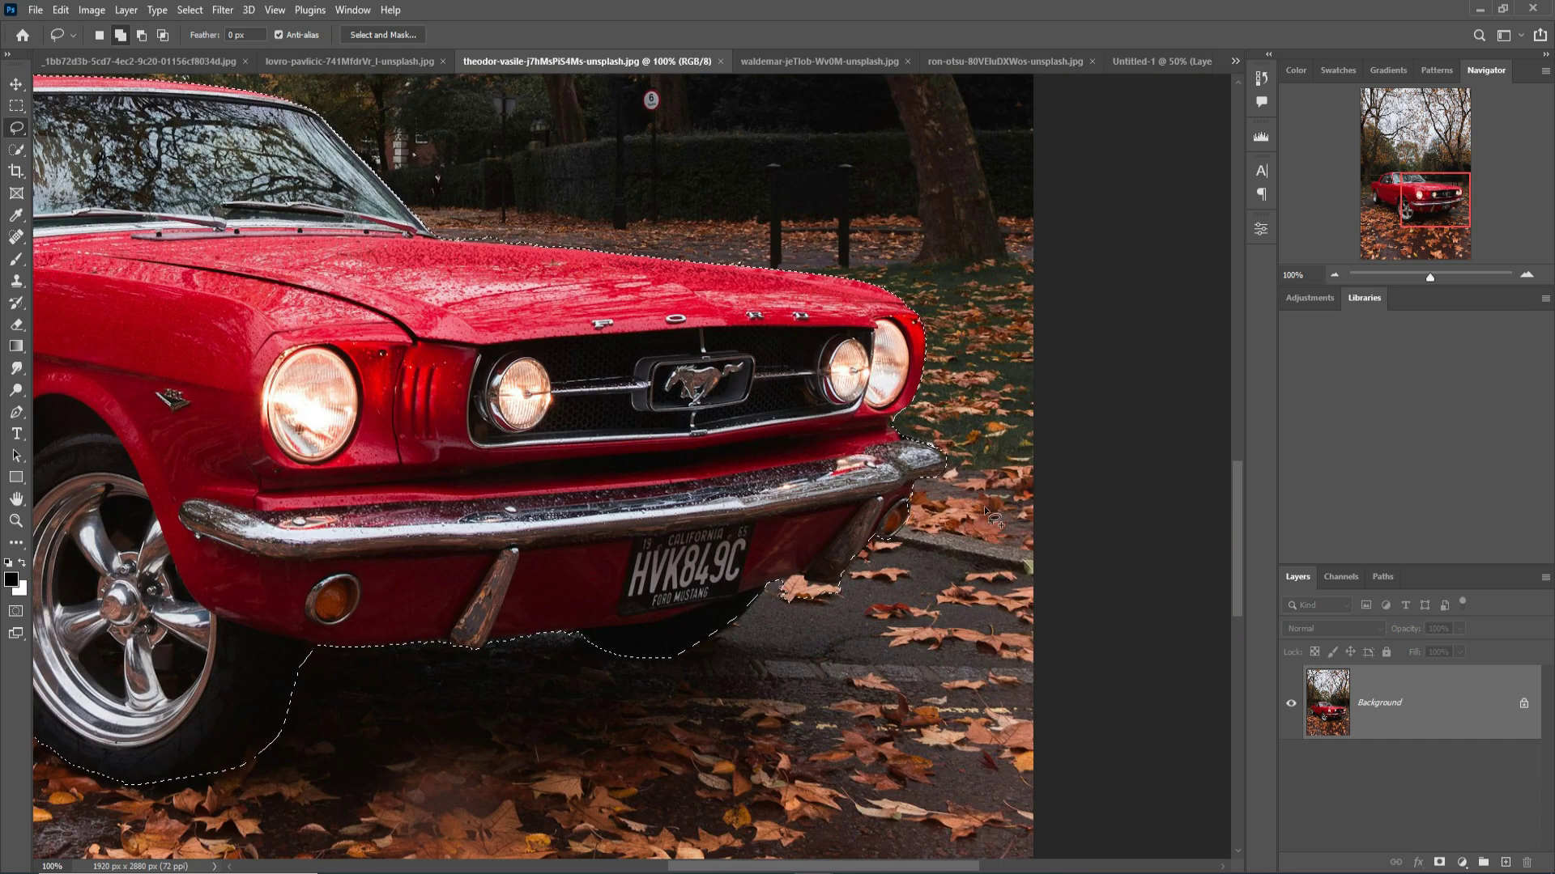
Subtract the stray background above the car's trunk and the fallen leaf beneath its front bumper from the selection with the Lasso tool
{"action": "scroll", "coordinate": [713, 405], "scroll_direction": "up", "scroll_amount": 3}
{"action": "scroll", "coordinate": [713, 405], "scroll_direction": "left", "scroll_amount": 3}
{"action": "left_click_drag", "start_coordinate": [693, 399], "coordinate": [692, 399]}
{"action": "scroll", "coordinate": [489, 437], "scroll_direction": "left", "scroll_amount": 6}
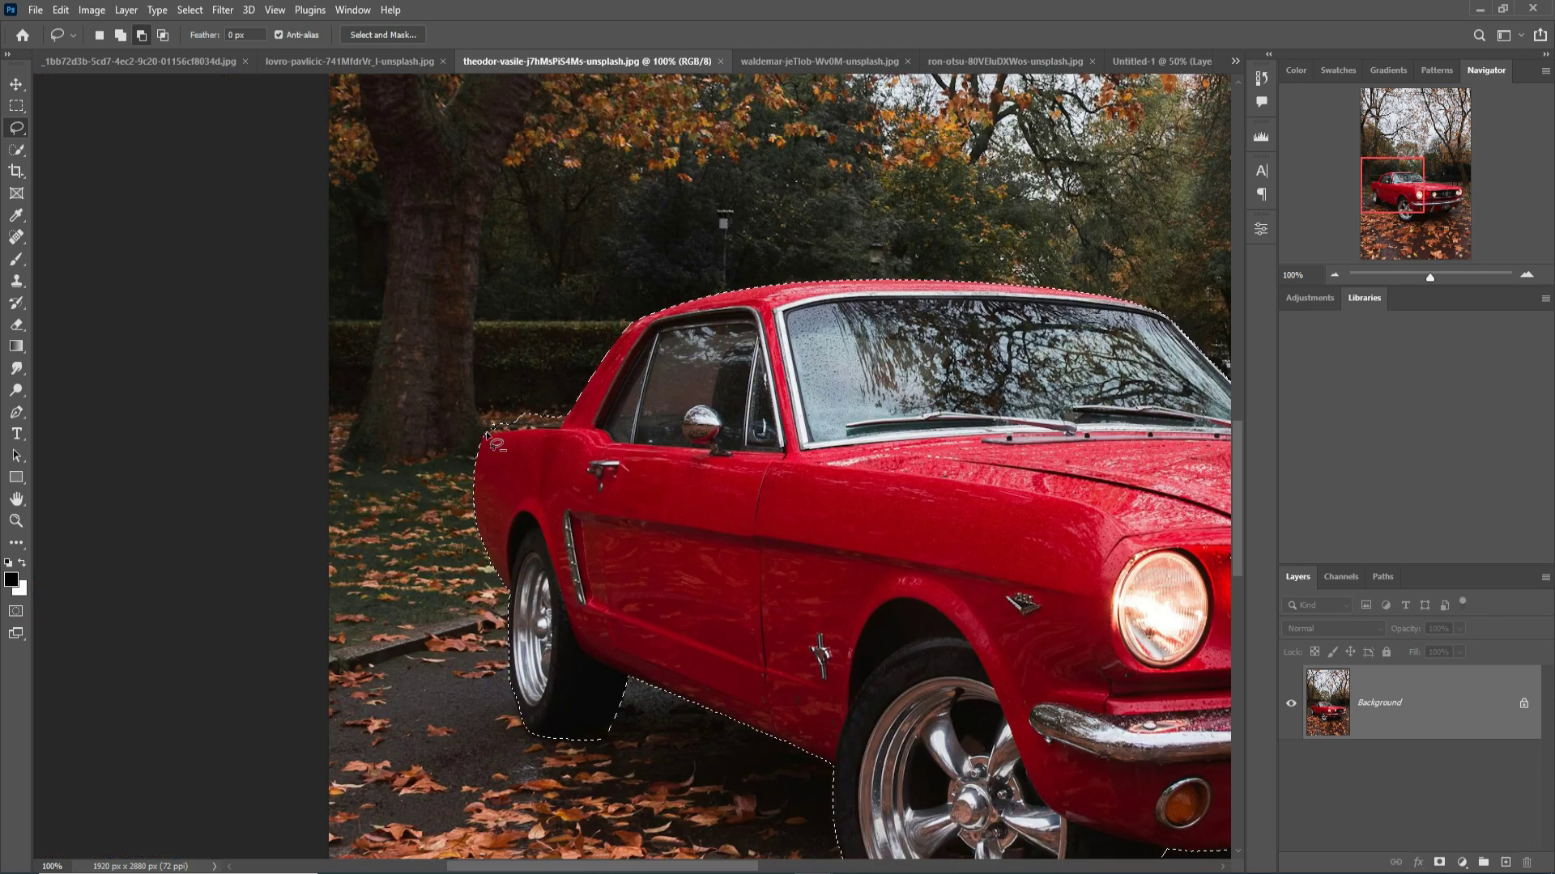
{"action": "left_click_drag", "start_coordinate": [566, 422], "coordinate": [567, 423]}
{"action": "scroll", "coordinate": [567, 423], "scroll_direction": "down", "scroll_amount": 3}
{"action": "scroll", "coordinate": [567, 423], "scroll_direction": "right", "scroll_amount": 8}
{"action": "left_click_drag", "start_coordinate": [989, 571], "coordinate": [982, 617]}
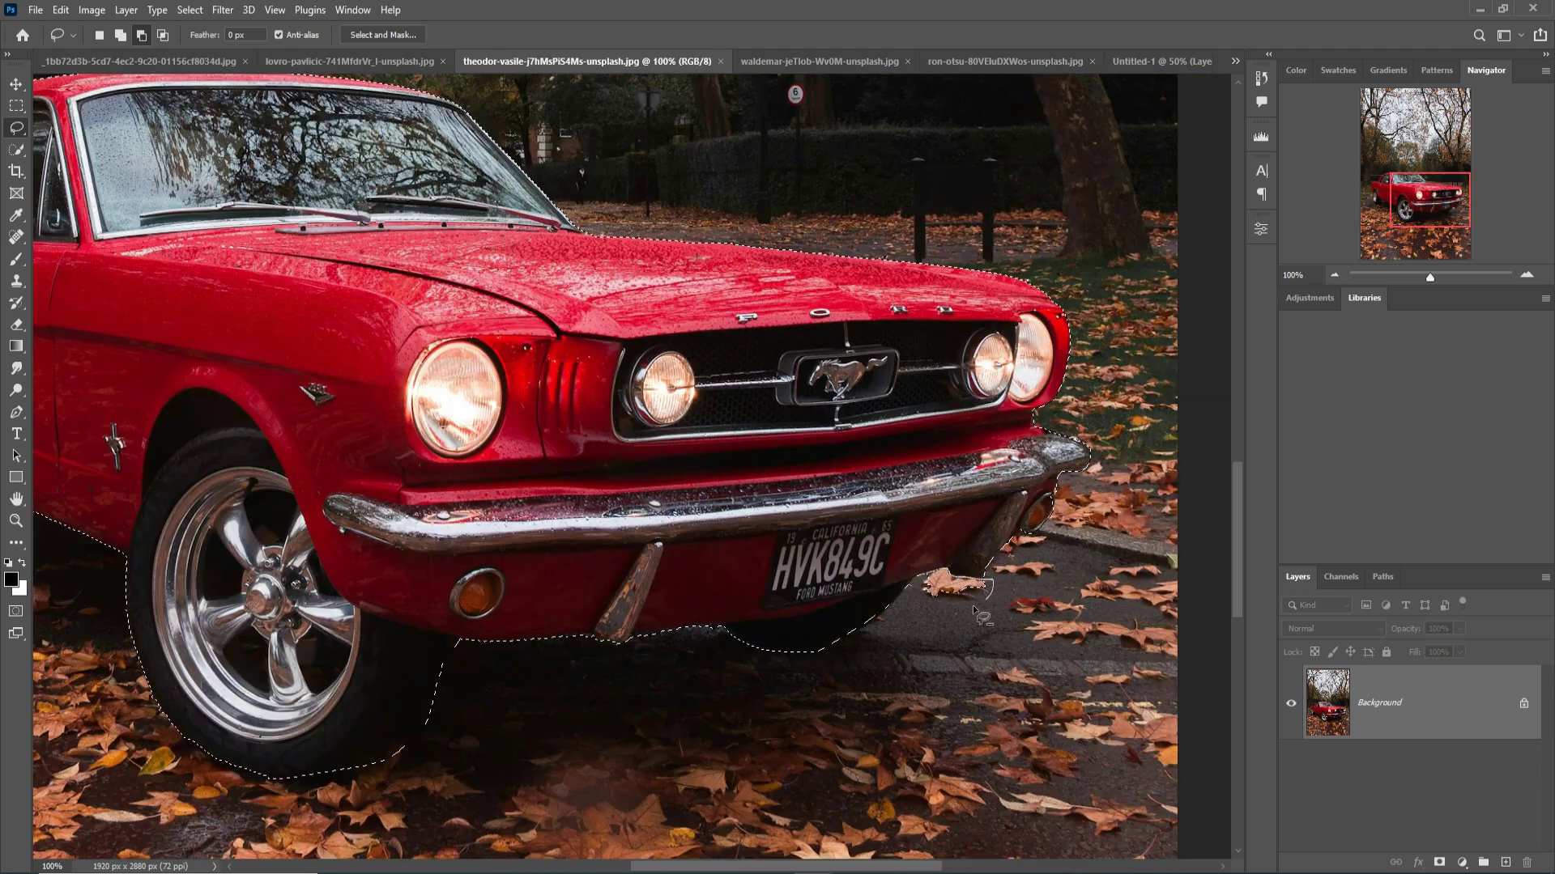
{"action": "scroll", "coordinate": [1130, 622], "scroll_direction": "down", "scroll_amount": 2}
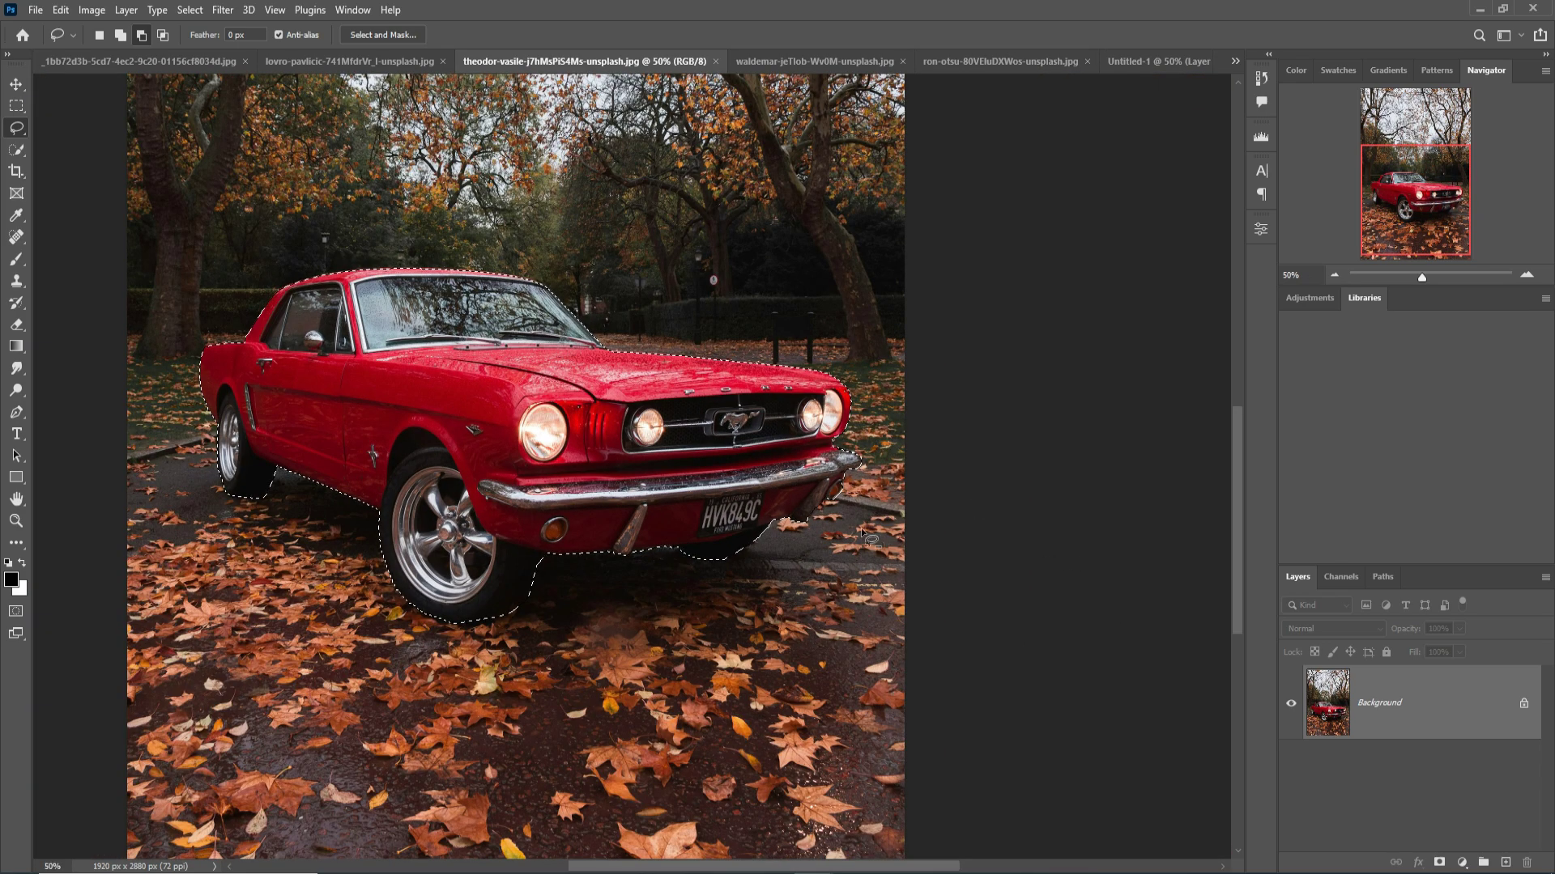
Float the car photo, copy its selected car into Untitled-1, and minimize the photo
{"action": "key", "text": "v"}
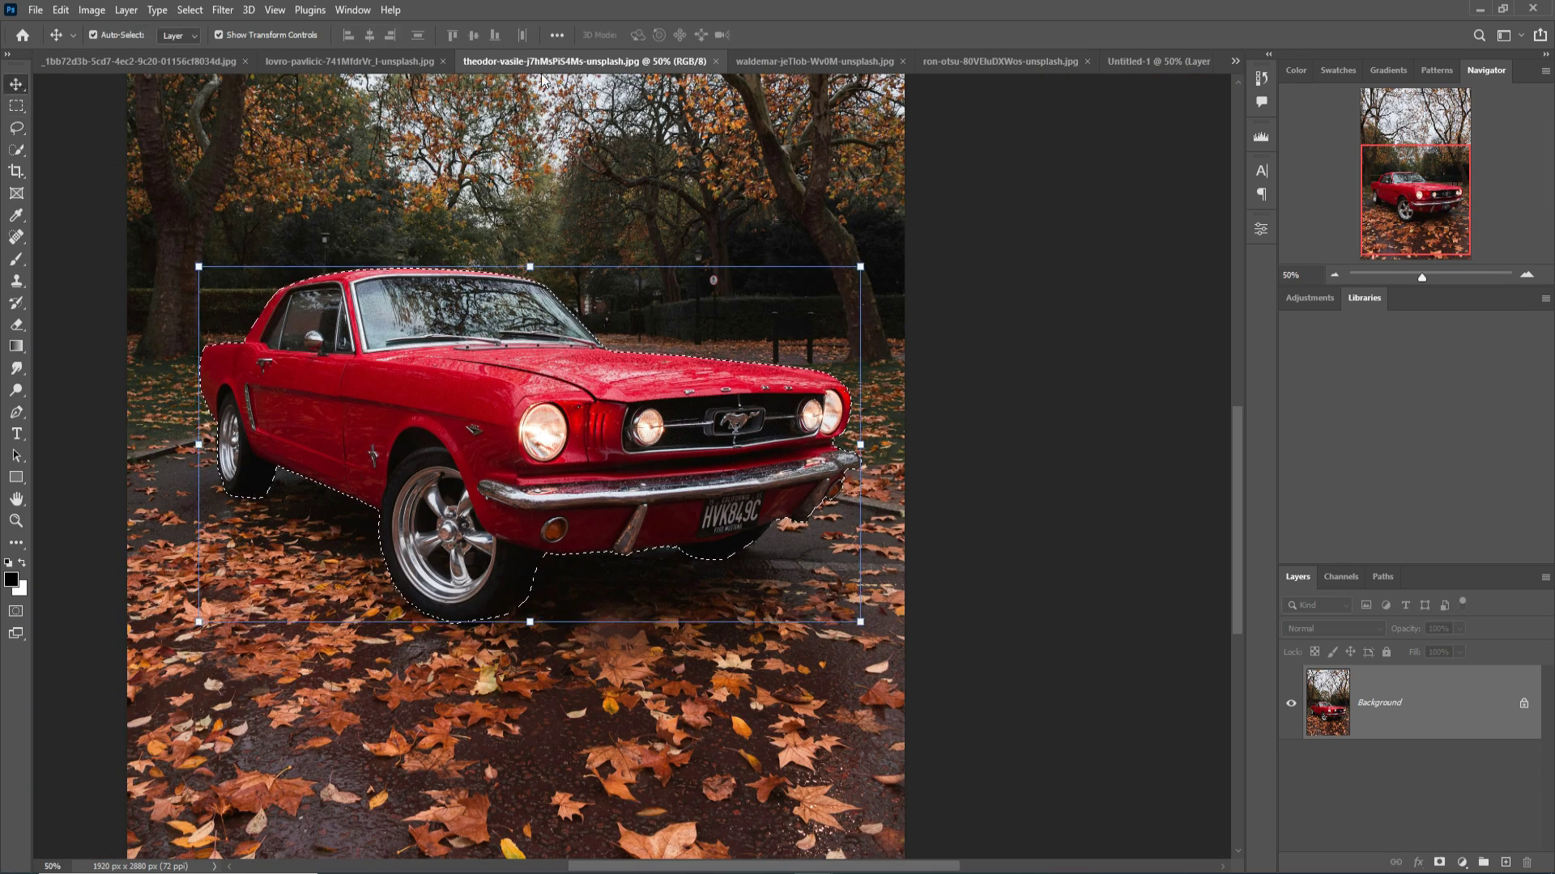
{"action": "left_click_drag", "start_coordinate": [518, 61], "coordinate": [1028, 152]}
{"action": "left_click", "coordinate": [1053, 62]}
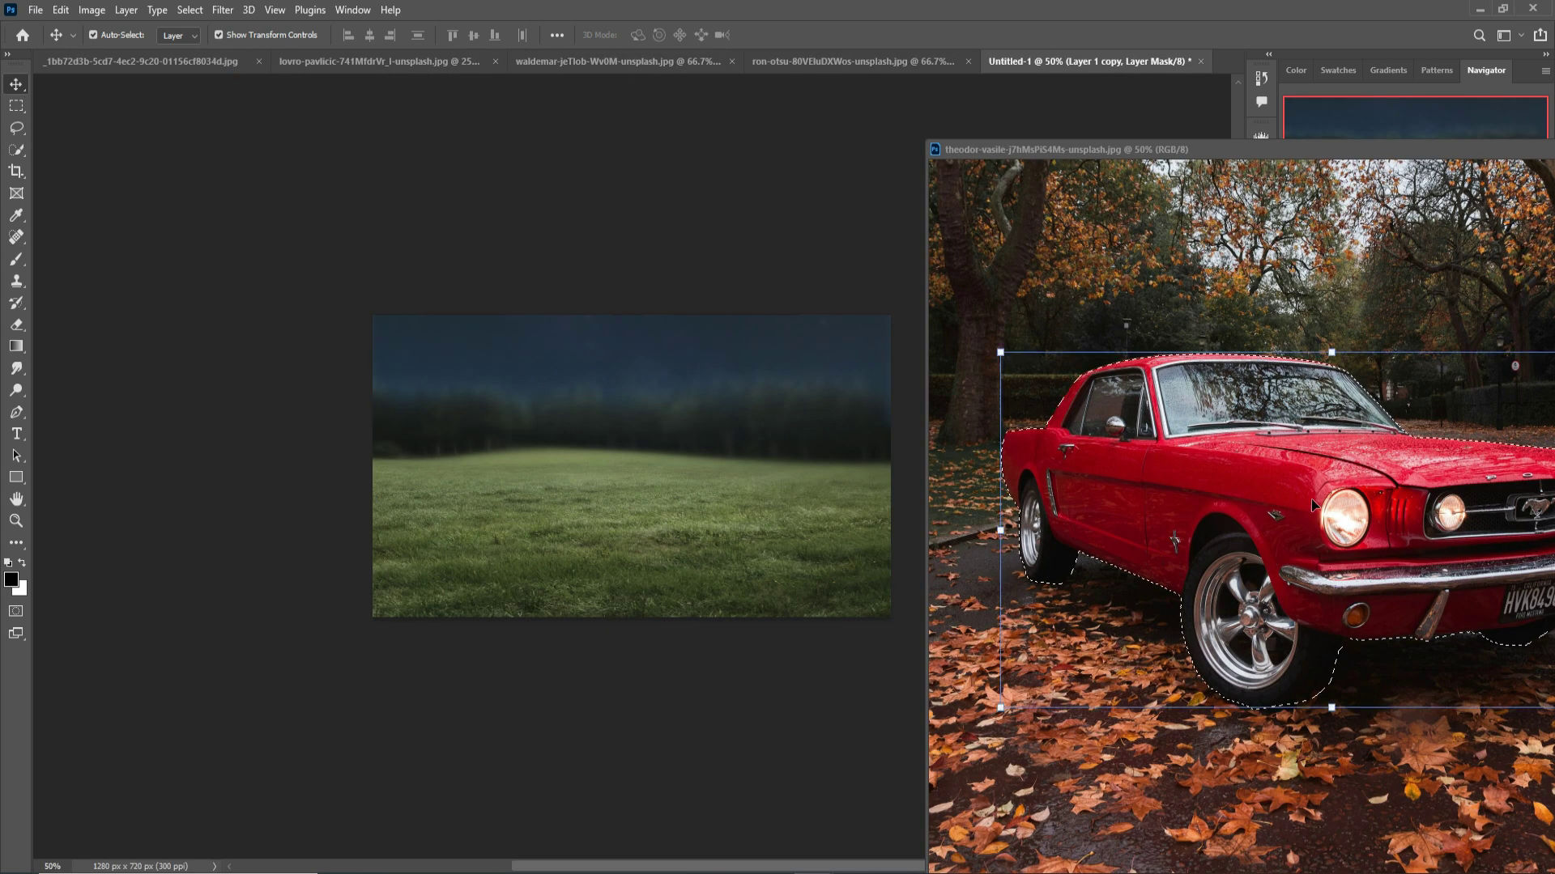
{"action": "left_click_drag", "start_coordinate": [1310, 498], "coordinate": [598, 519]}
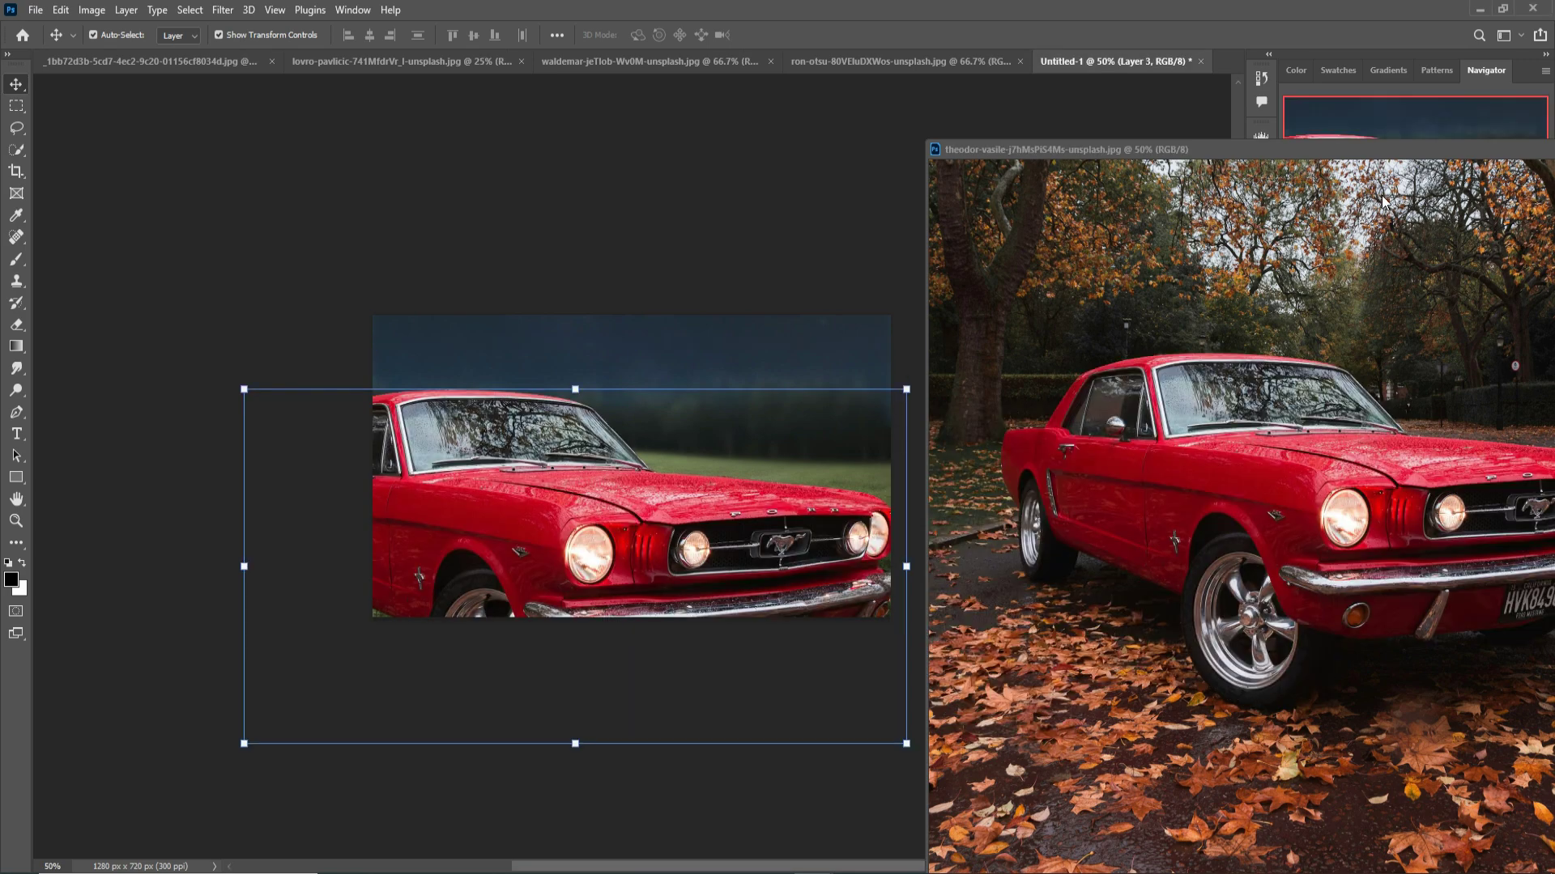
{"action": "left_click_drag", "start_coordinate": [1478, 155], "coordinate": [1267, 214]}
{"action": "left_click", "coordinate": [1315, 200]}
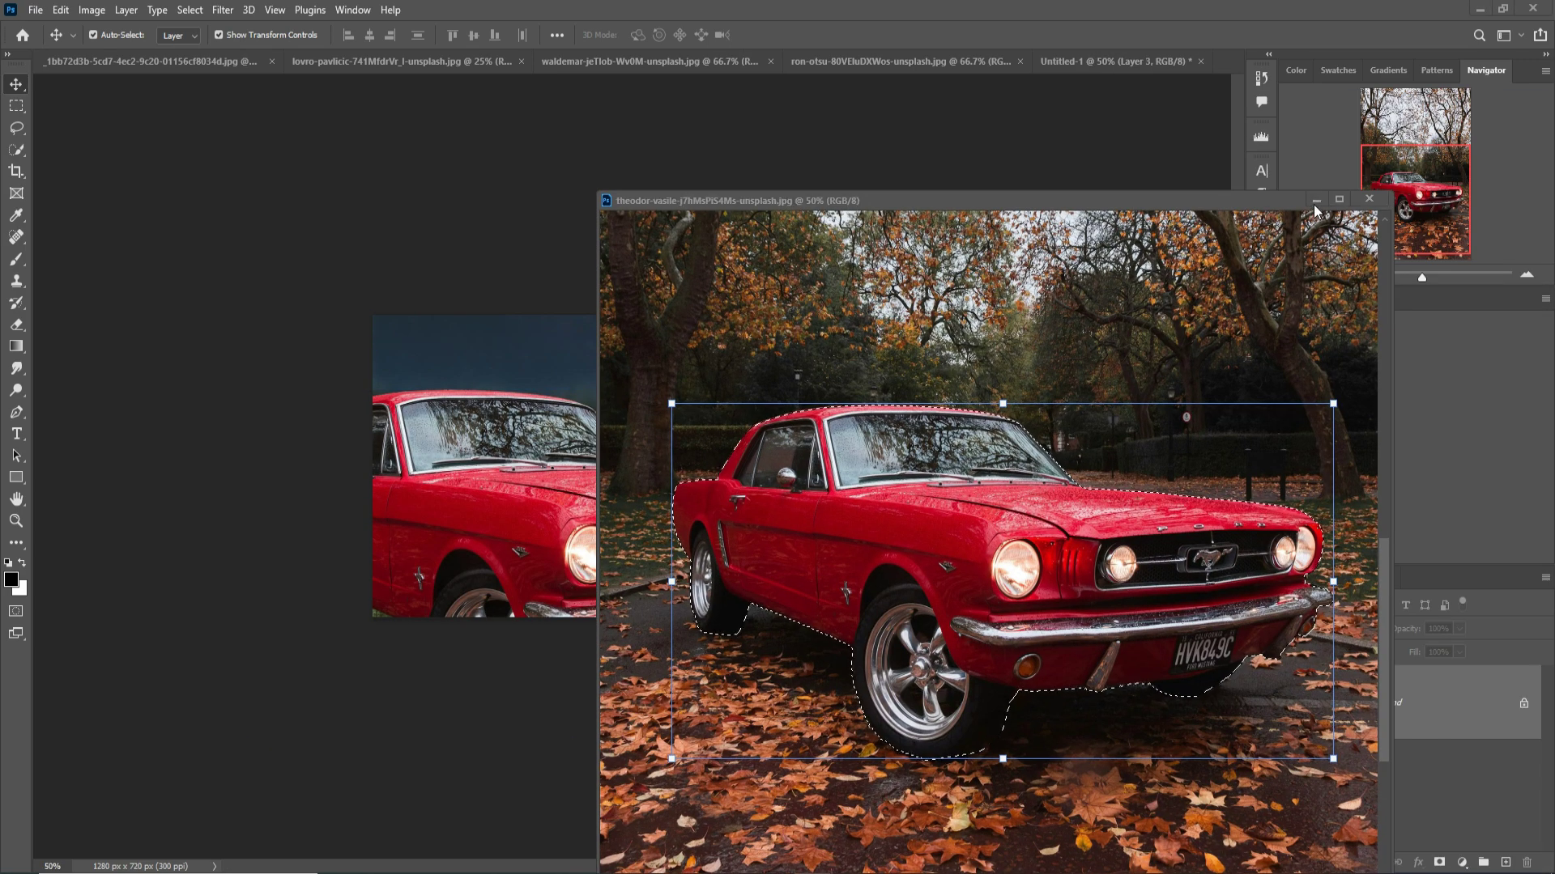
Scale the car layer to 26.42% and place it on the meadow against the canvas's left edge, just below the tree line
{"action": "left_click_drag", "start_coordinate": [911, 396], "coordinate": [527, 590]}
{"action": "left_click_drag", "start_coordinate": [421, 702], "coordinate": [540, 528]}
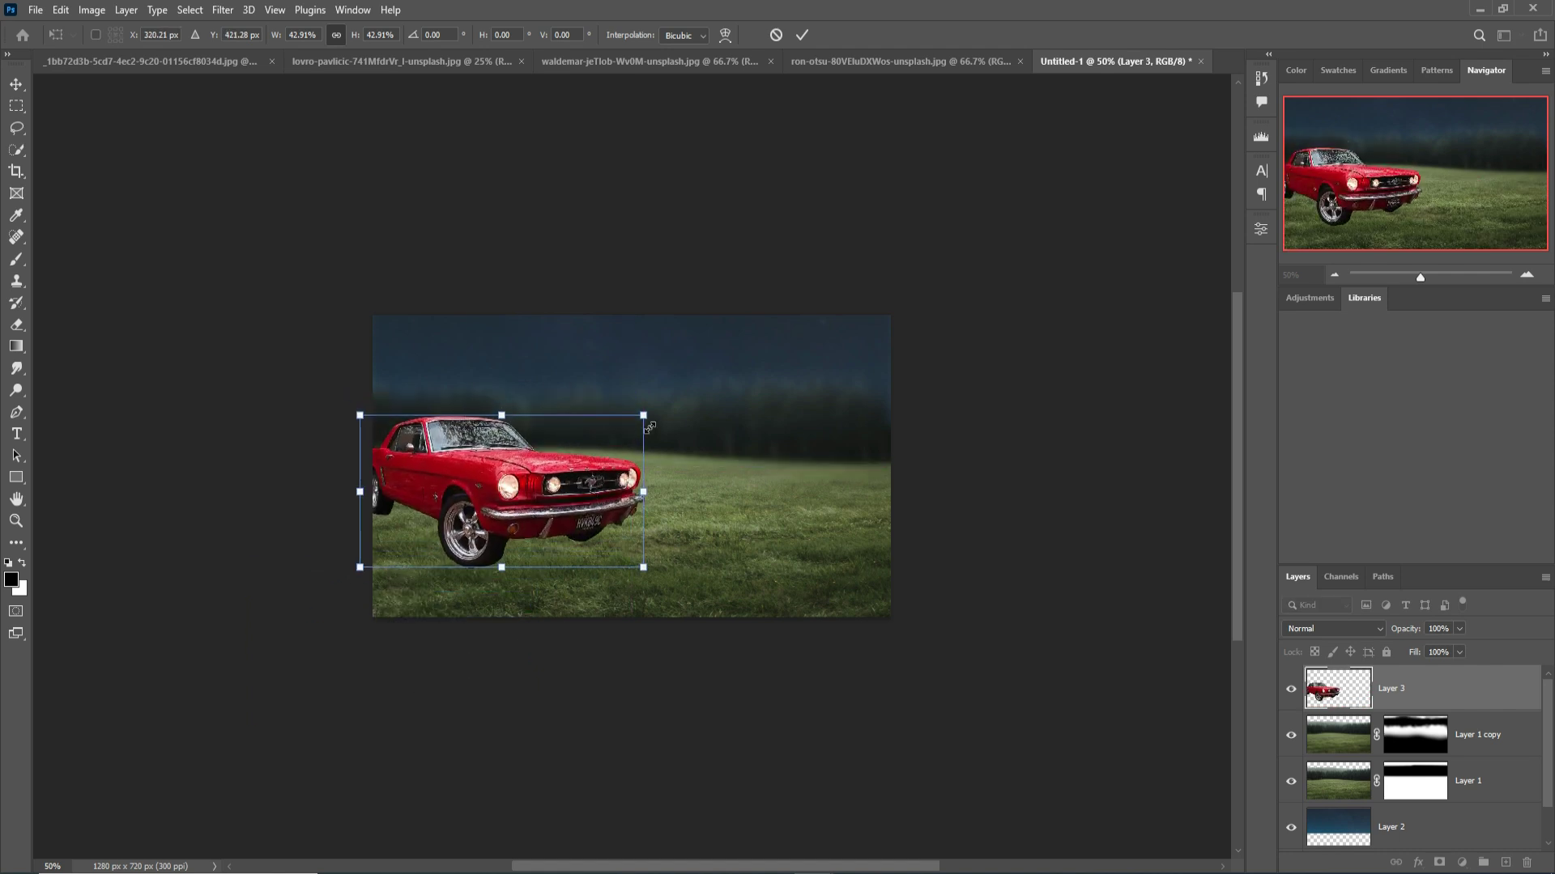
{"action": "left_click_drag", "start_coordinate": [649, 427], "coordinate": [622, 473]}
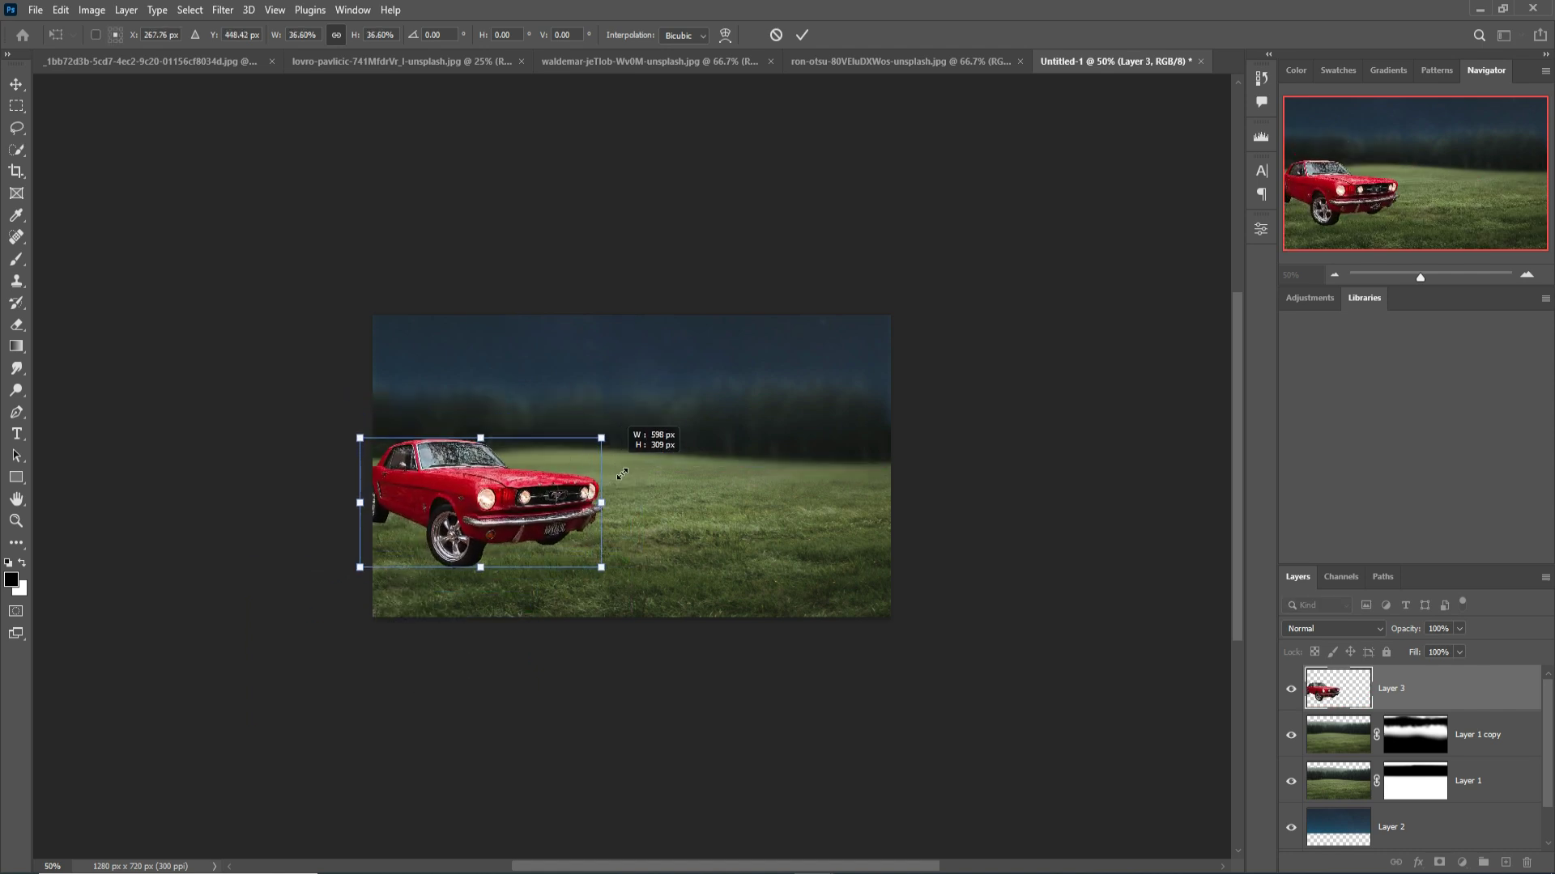
{"action": "mouse_move", "coordinate": [548, 516]}
{"action": "left_mouse_down"}
{"action": "mouse_move", "coordinate": [535, 500]}
{"action": "mouse_move", "coordinate": [570, 489]}
{"action": "mouse_move", "coordinate": [550, 496]}
{"action": "left_mouse_up"}
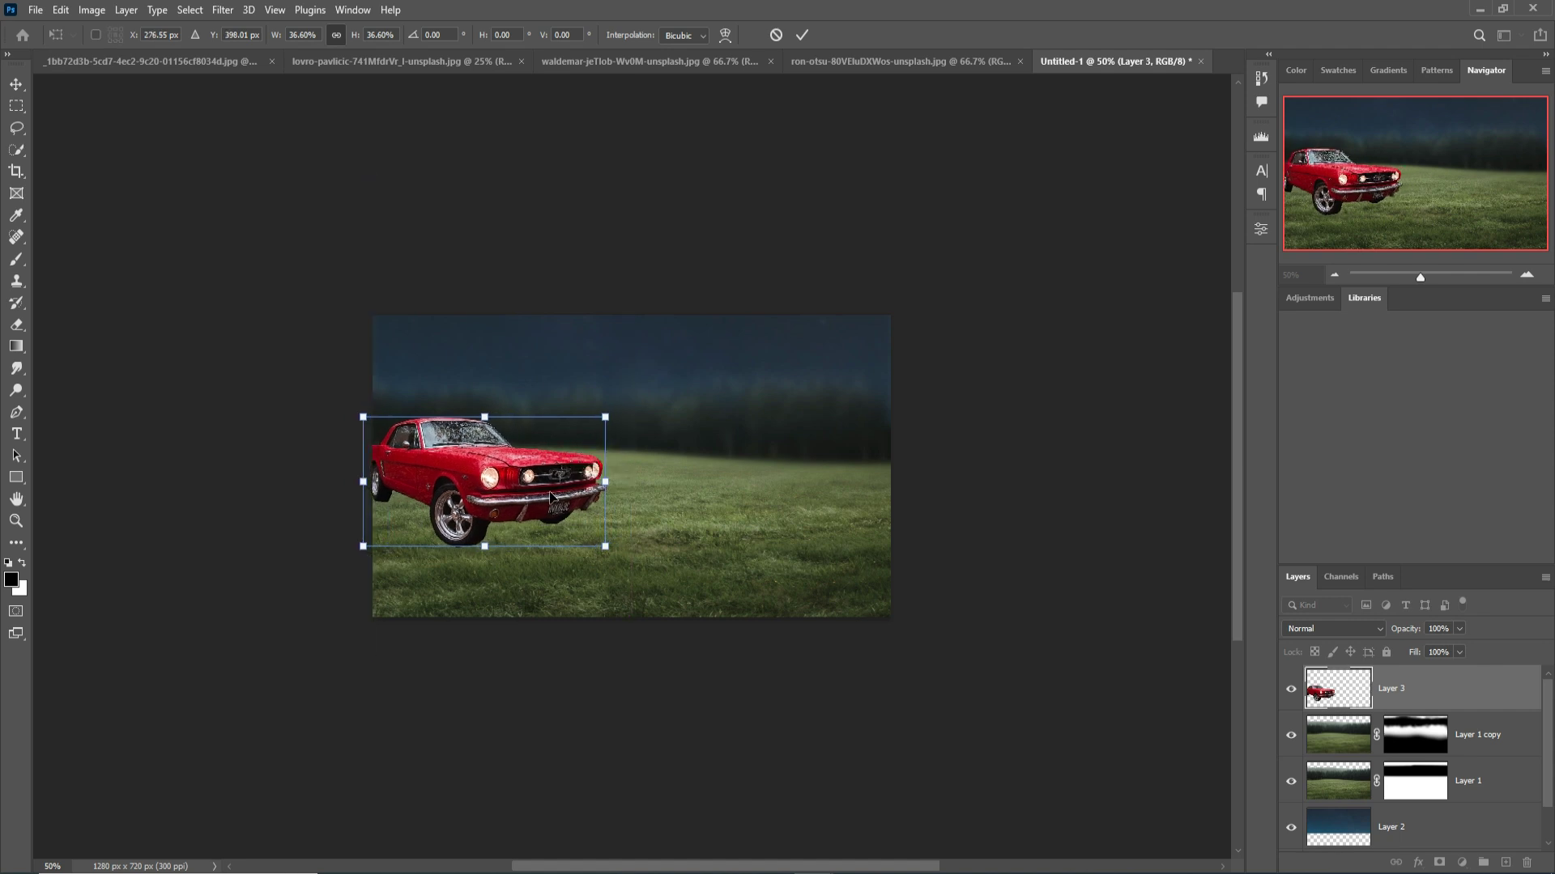
{"action": "left_click_drag", "start_coordinate": [617, 427], "coordinate": [549, 435]}
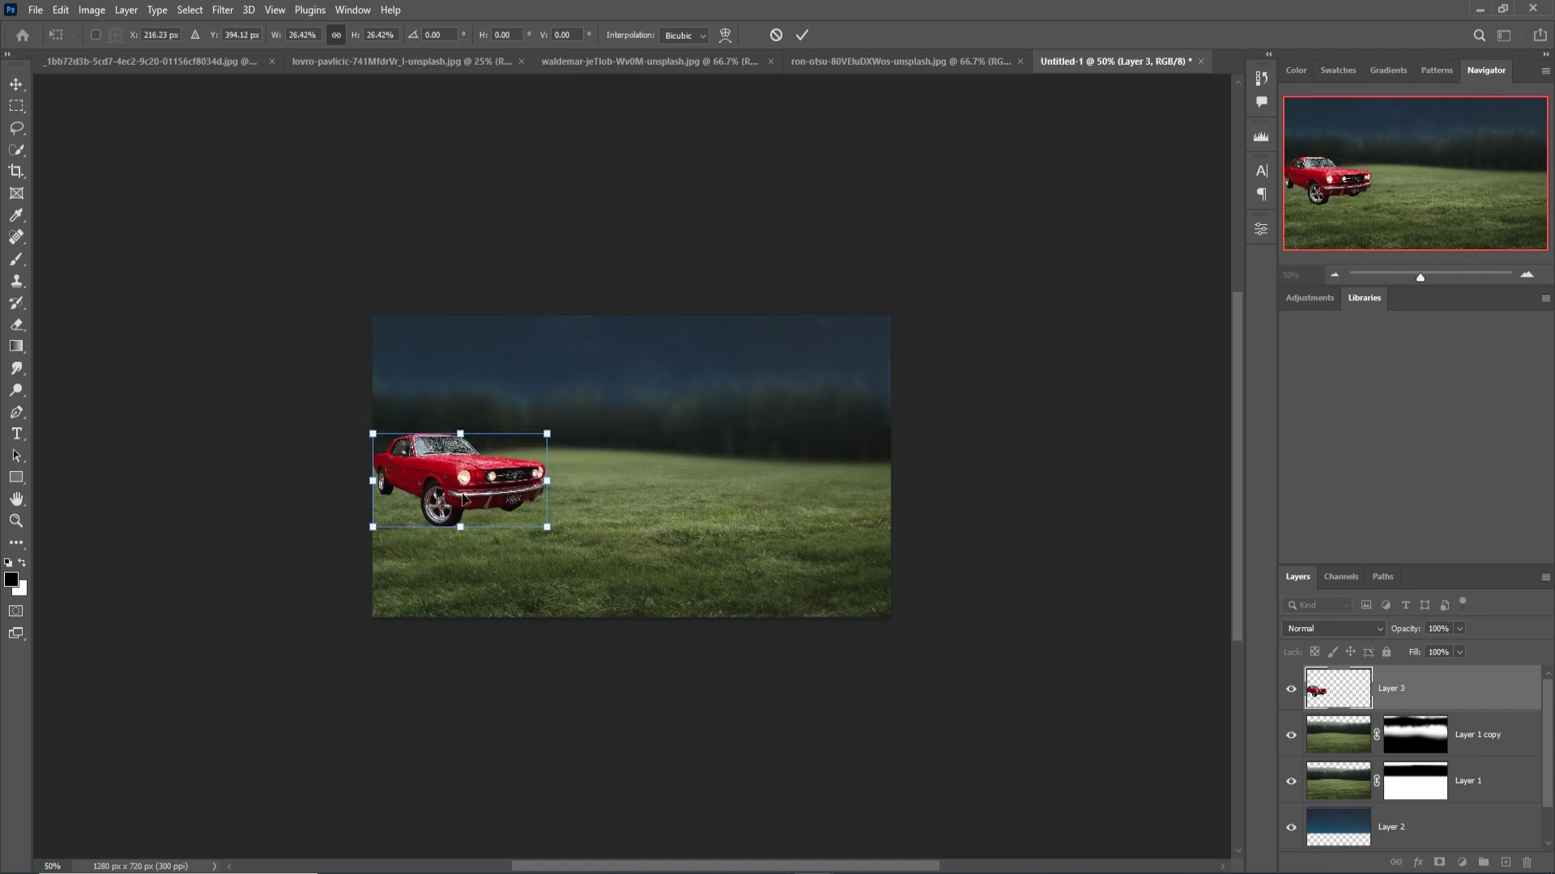
{"action": "left_click", "coordinate": [802, 35]}
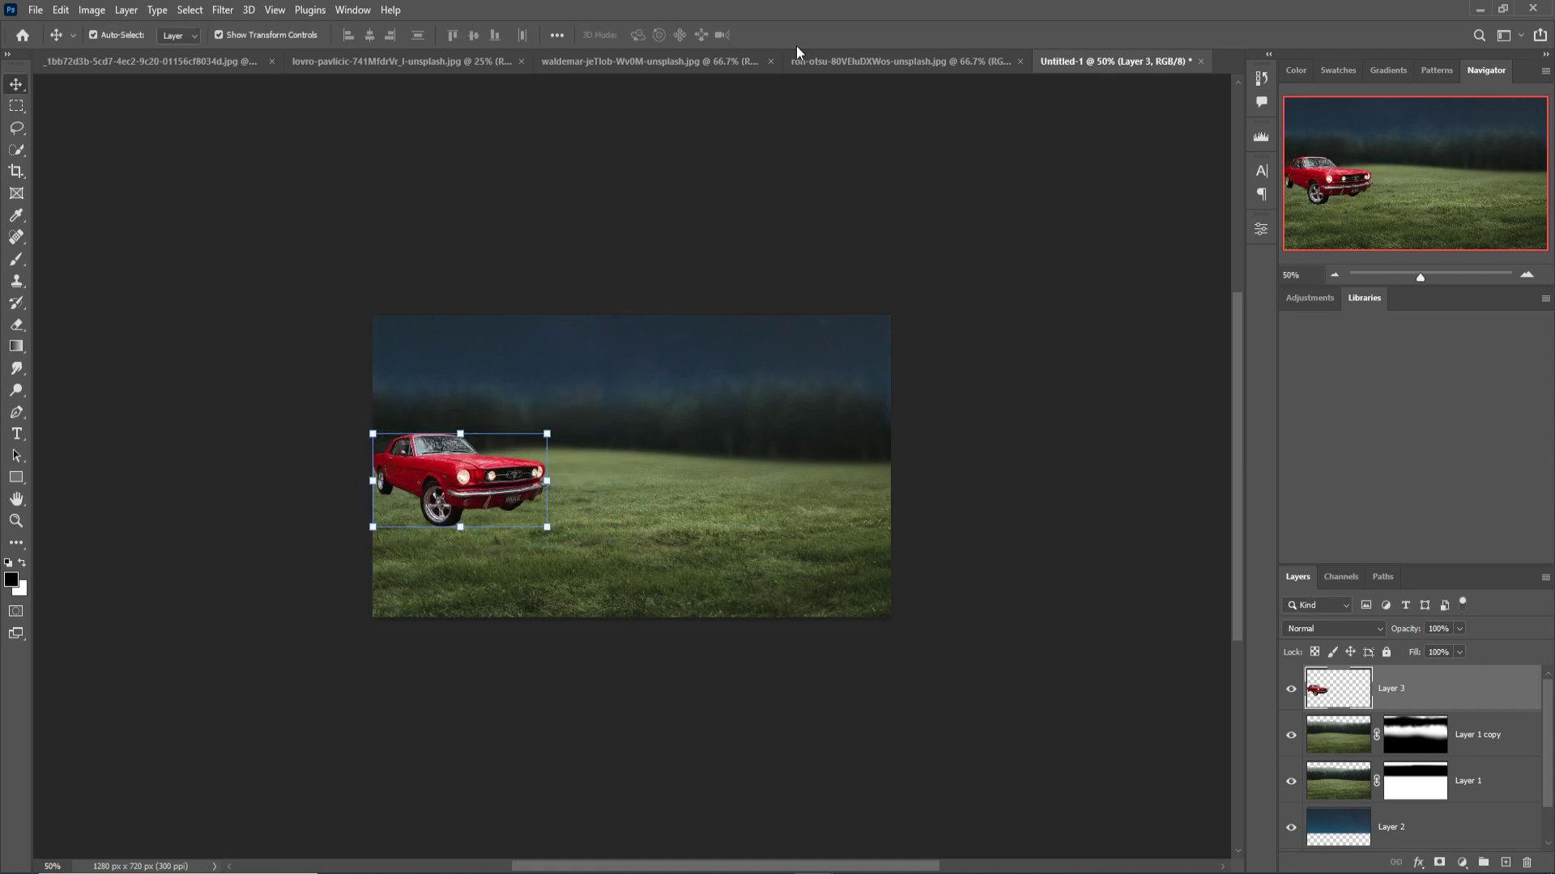
In the cemetery photo, trace the right side, top and upper left side of the brown foreground gravestone with the Pen tool
{"action": "left_click", "coordinate": [381, 59]}
{"action": "left_click", "coordinate": [637, 60]}
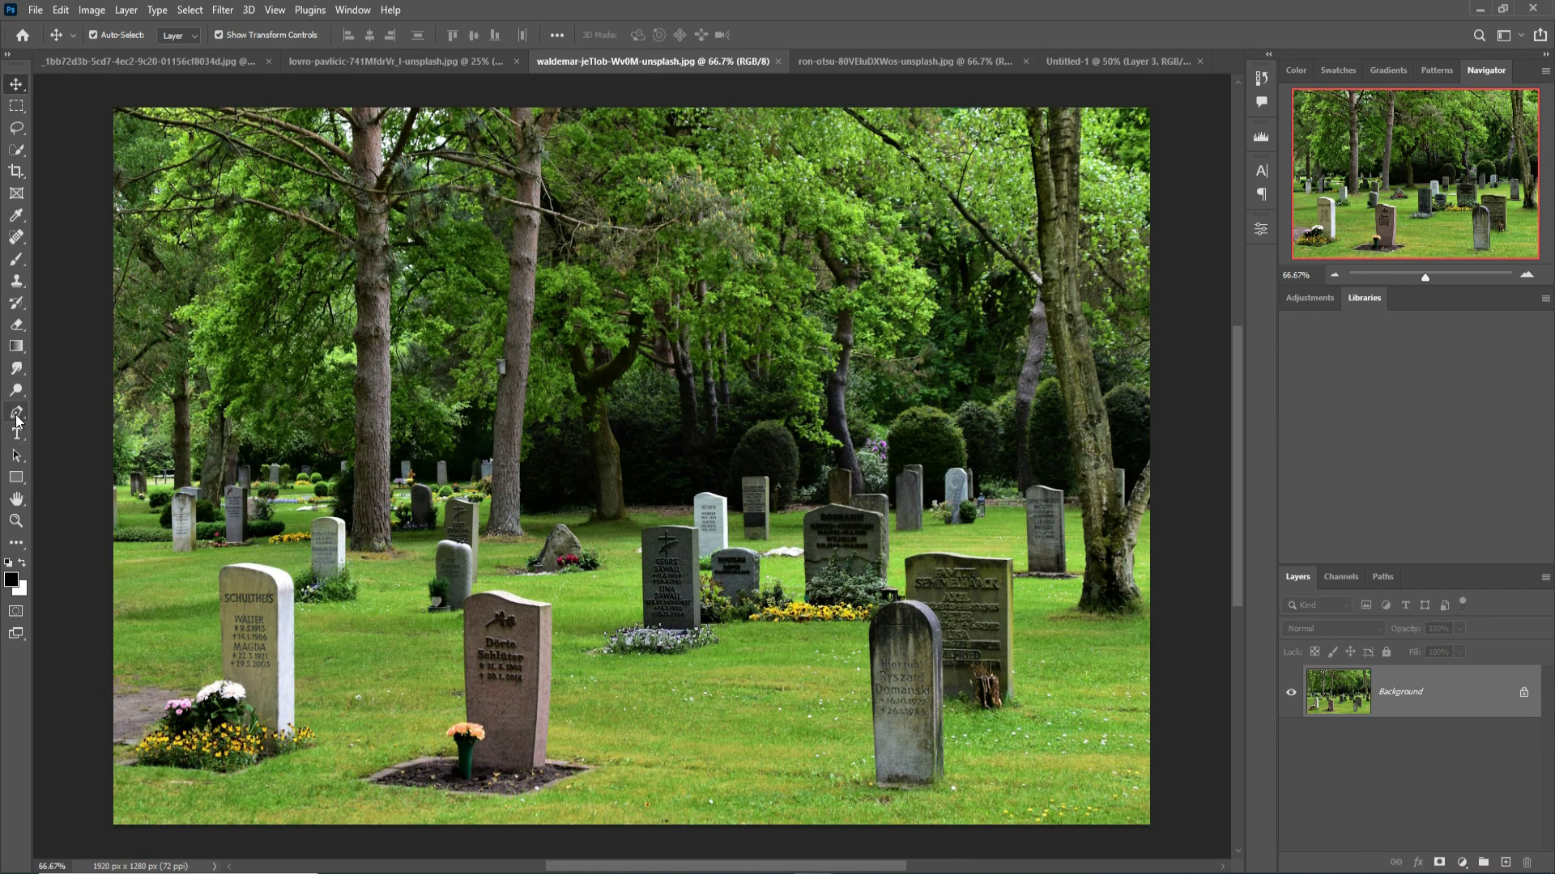
{"action": "left_click_drag", "start_coordinate": [16, 411], "coordinate": [64, 415]}
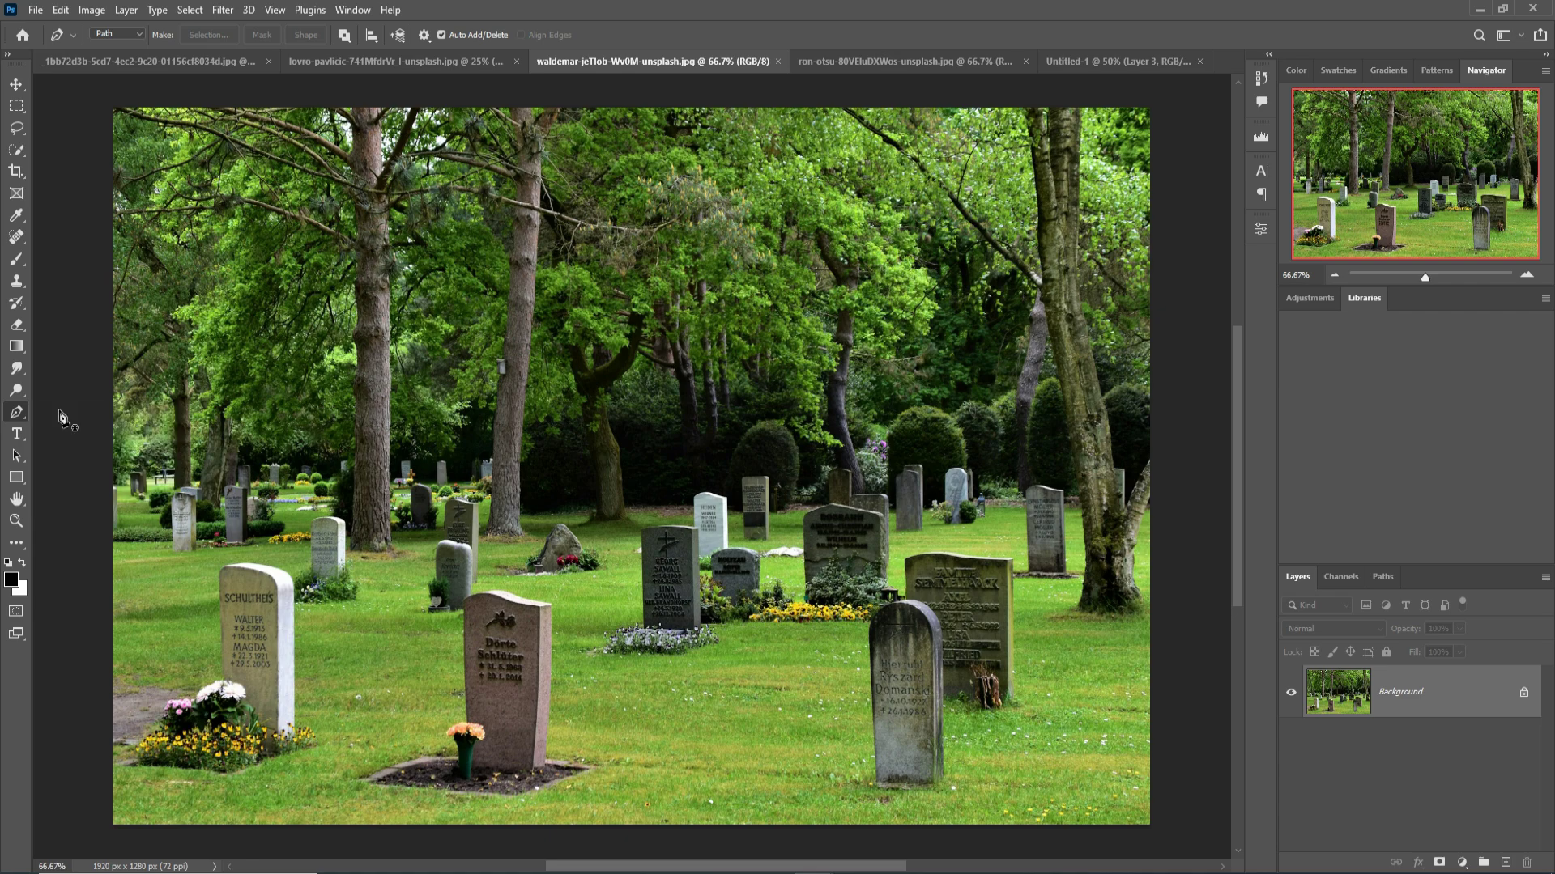
{"action": "key", "text": "ctrl+plus"}
{"action": "key", "text": "ctrl+plus"}
{"action": "key", "text": "ctrl+plus"}
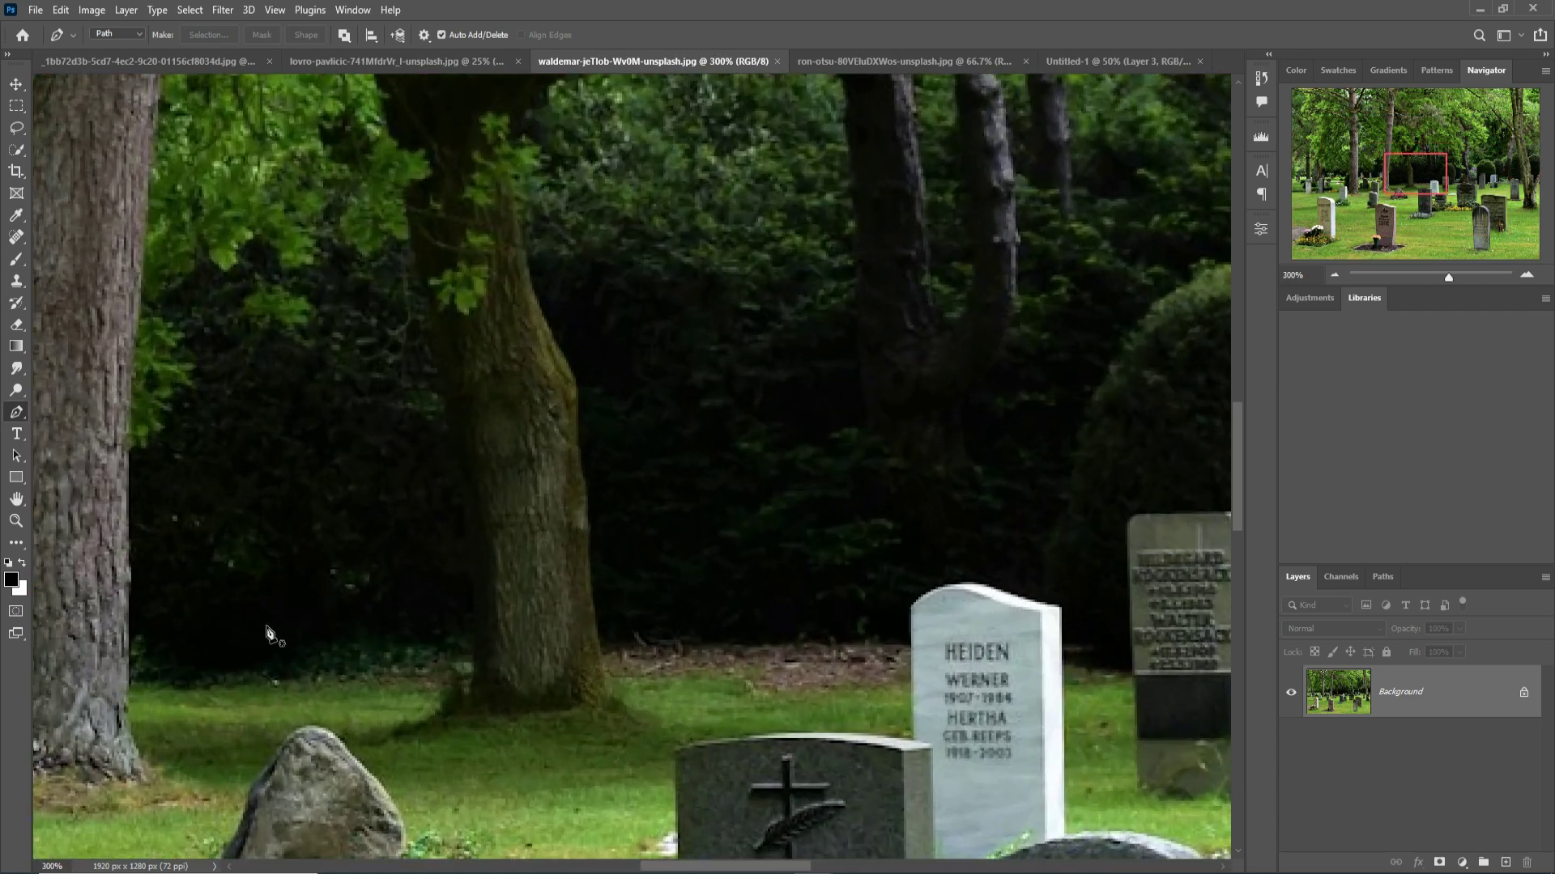
{"action": "left_click_drag", "start_coordinate": [427, 739], "coordinate": [941, 394]}
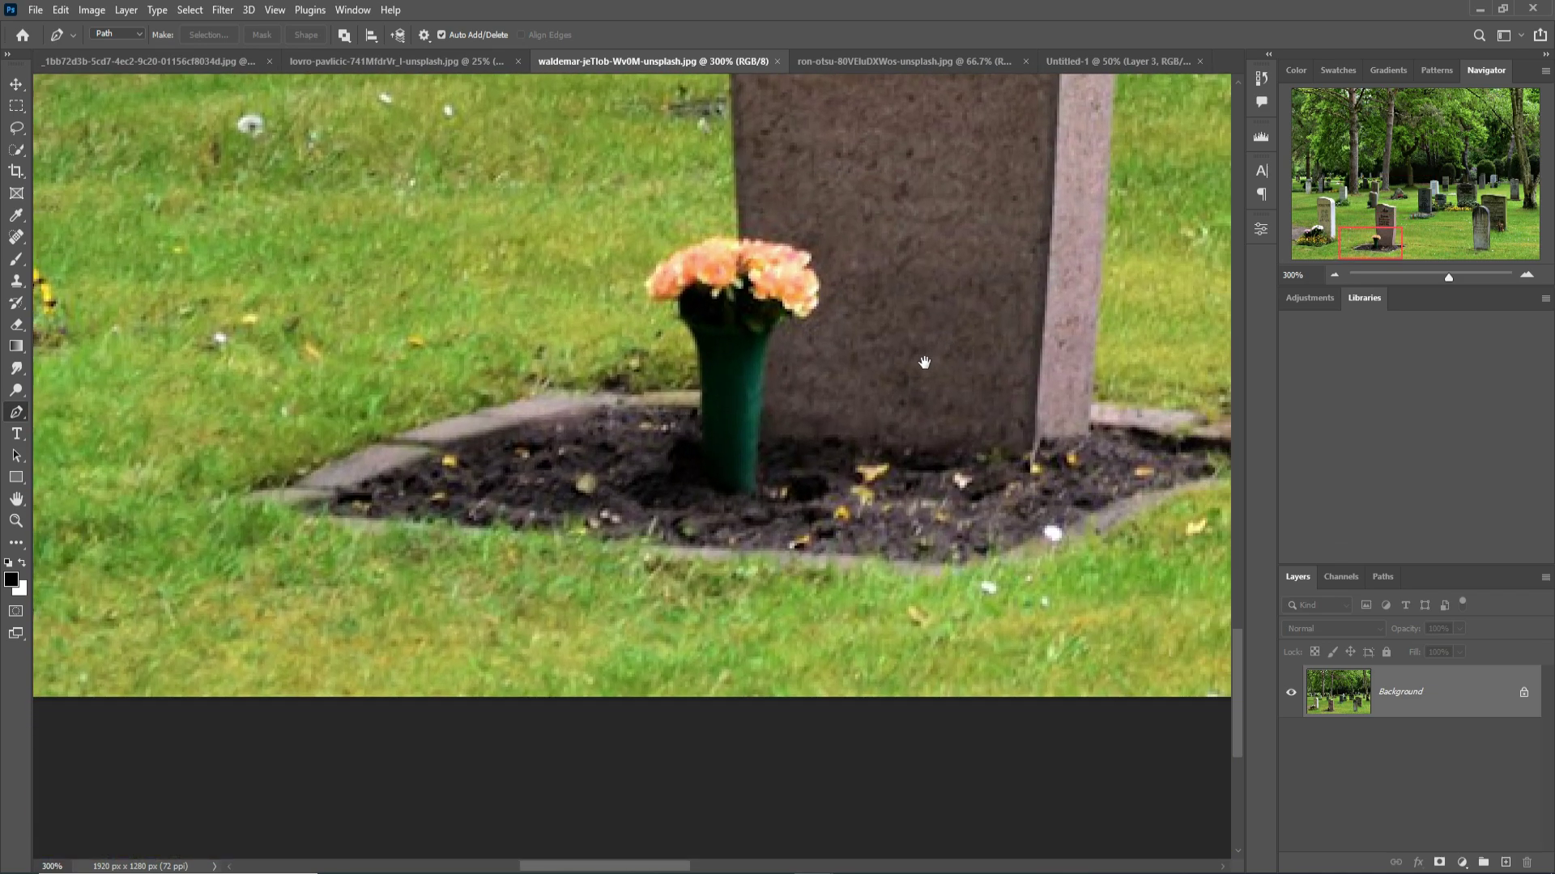
{"action": "left_click_drag", "start_coordinate": [162, 621], "coordinate": [172, 623]}
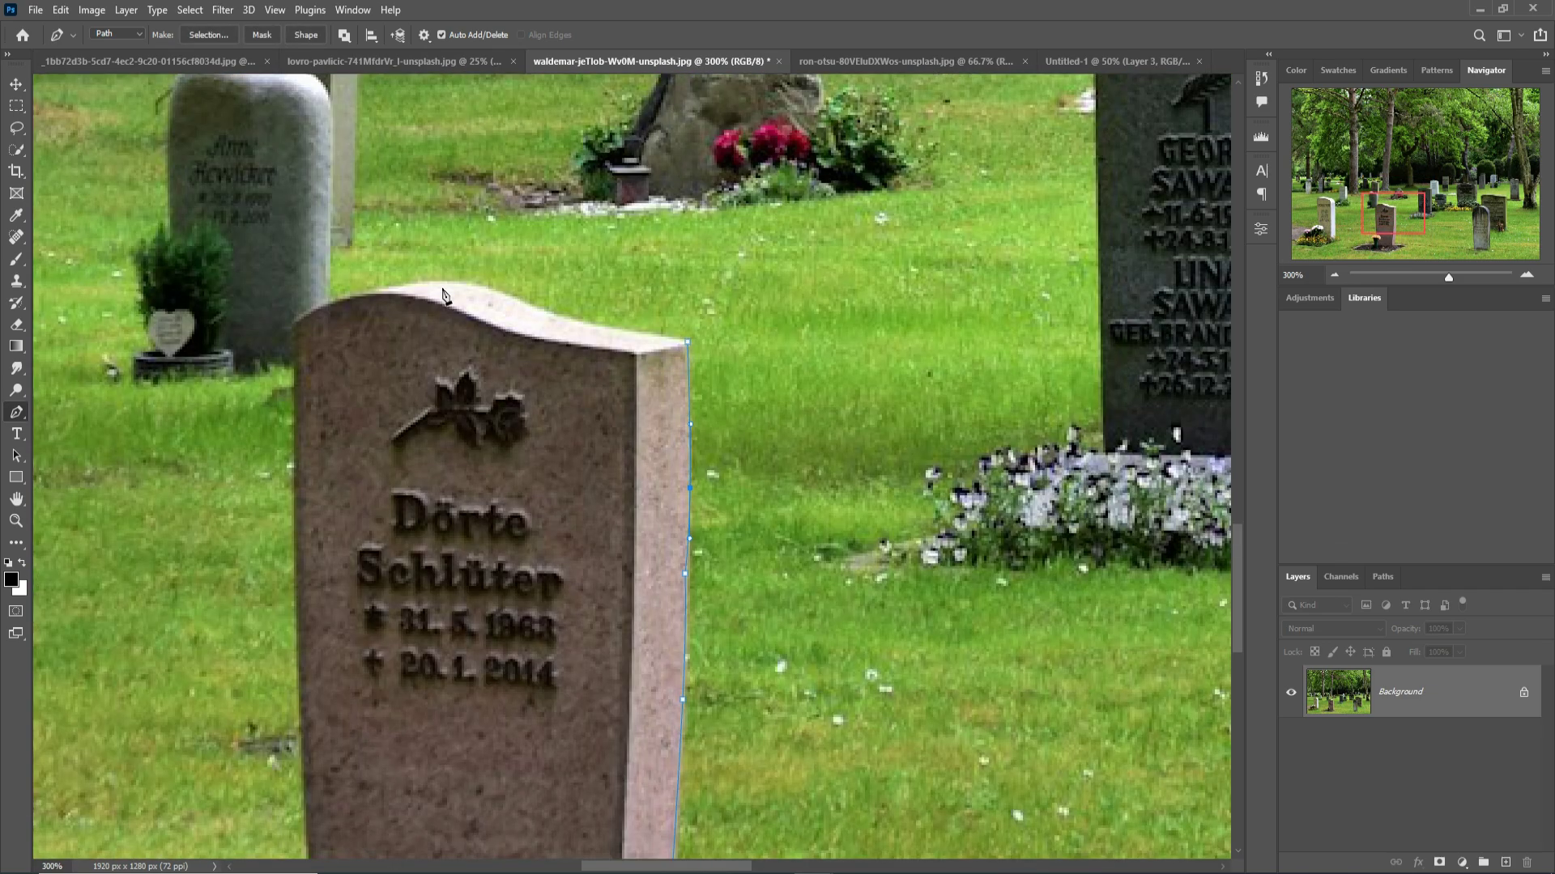
{"action": "left_click", "coordinate": [444, 285]}
{"action": "left_click", "coordinate": [296, 324]}
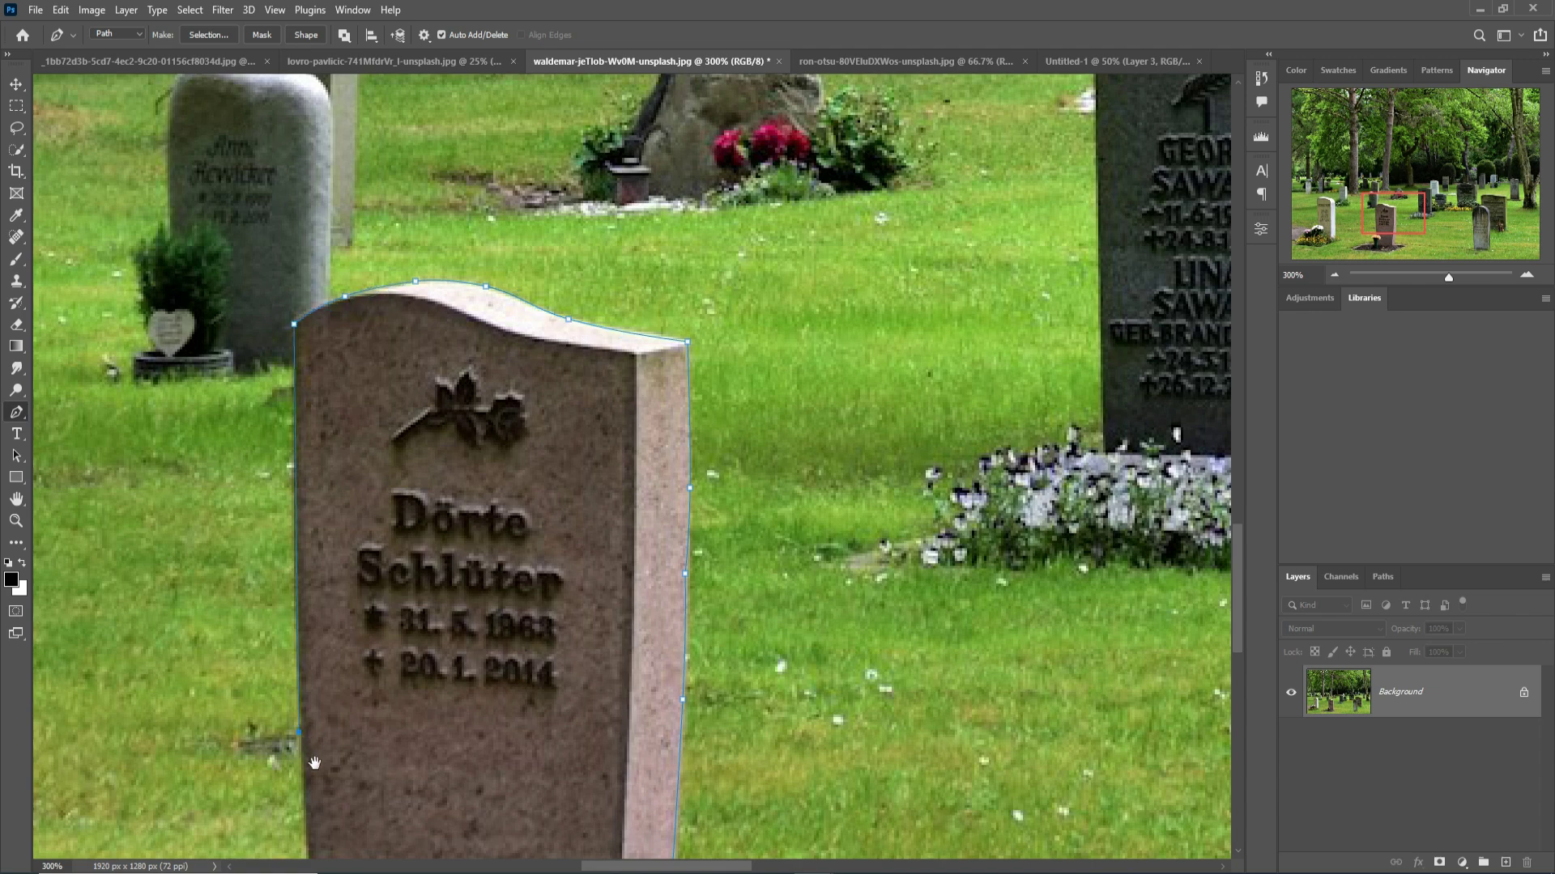
Complete the gravestone path around the orange flowers and the grass bordering its soil plot, and turn it into a selection
{"action": "left_click_drag", "start_coordinate": [454, 809], "coordinate": [631, 389]}
{"action": "left_click", "coordinate": [447, 459]}
{"action": "left_click", "coordinate": [396, 490]}
{"action": "left_click", "coordinate": [427, 518]}
{"action": "left_click", "coordinate": [444, 574]}
{"action": "left_click", "coordinate": [449, 604]}
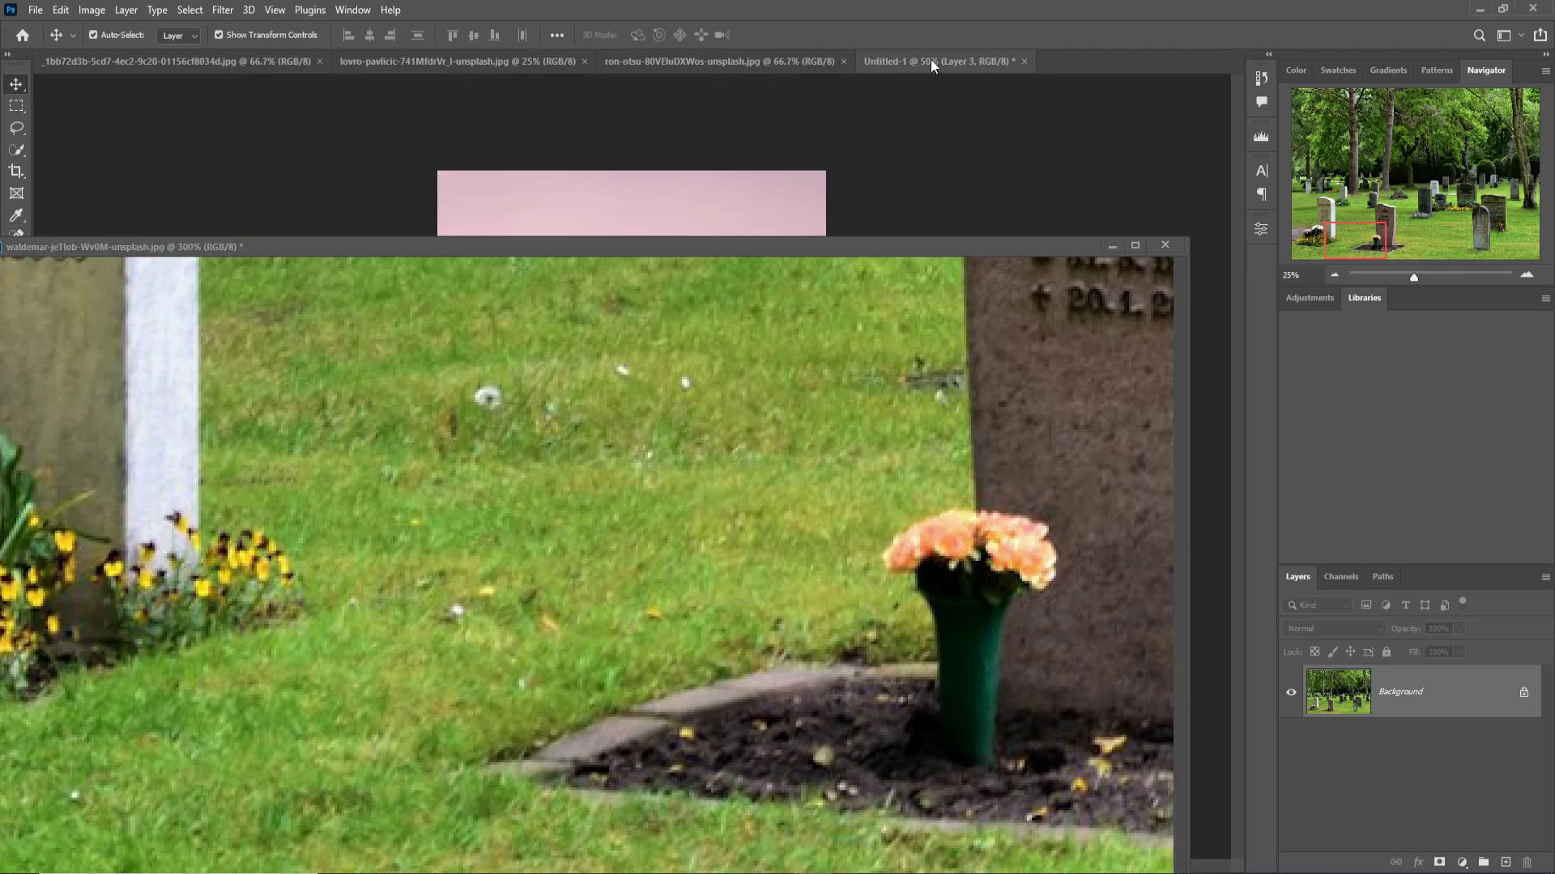
Copy the selected gravestone from the floating cemetery photo into Untitled-1 and minimize the photo
{"action": "left_click", "coordinate": [930, 60]}
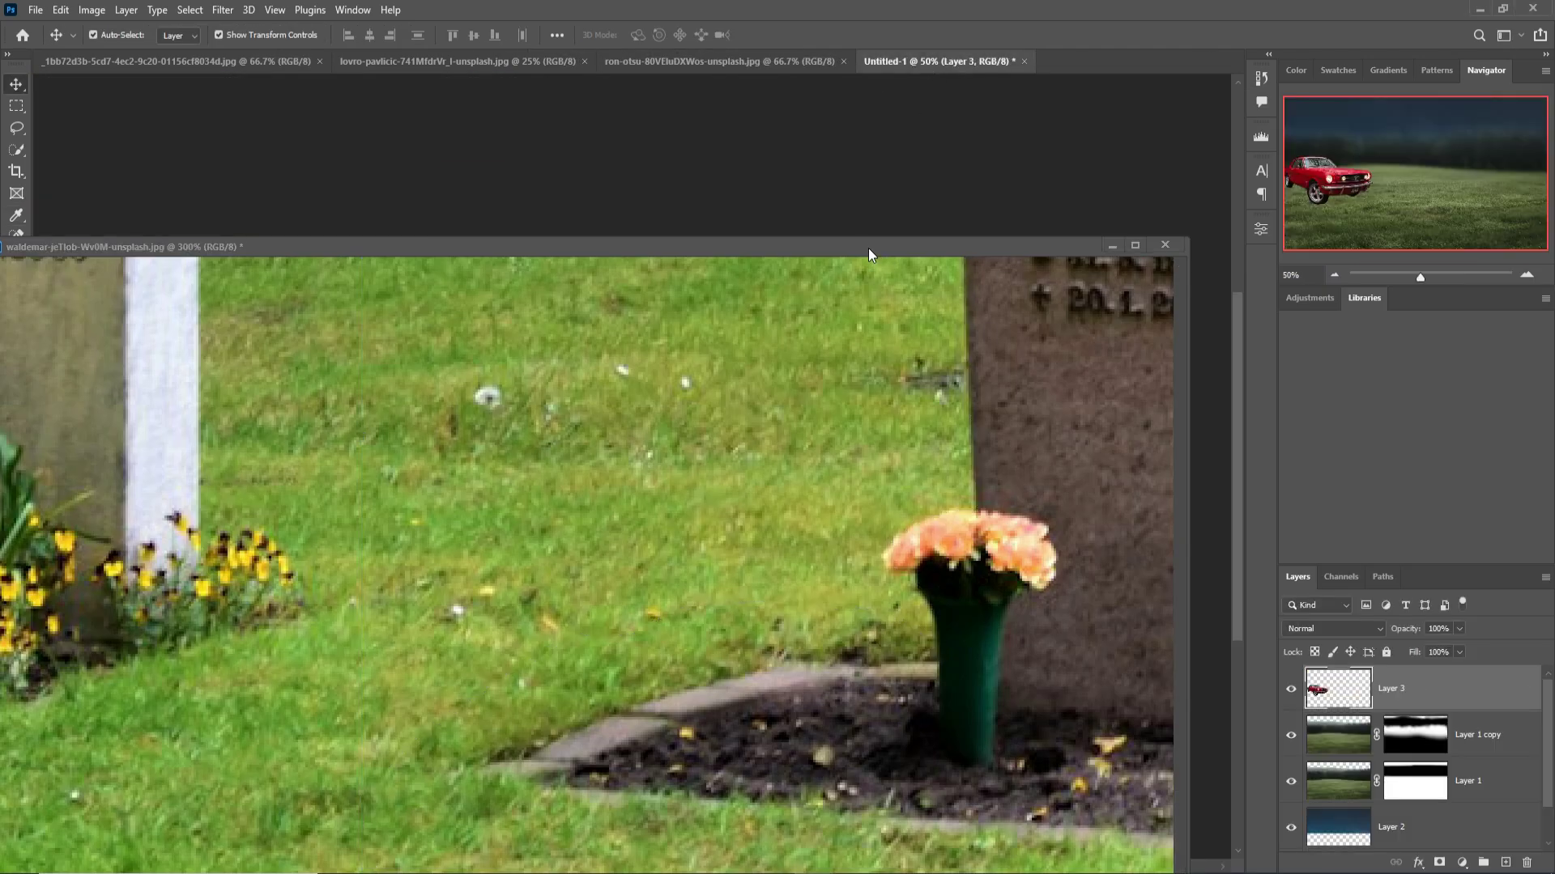
{"action": "left_click_drag", "start_coordinate": [868, 248], "coordinate": [983, 385]}
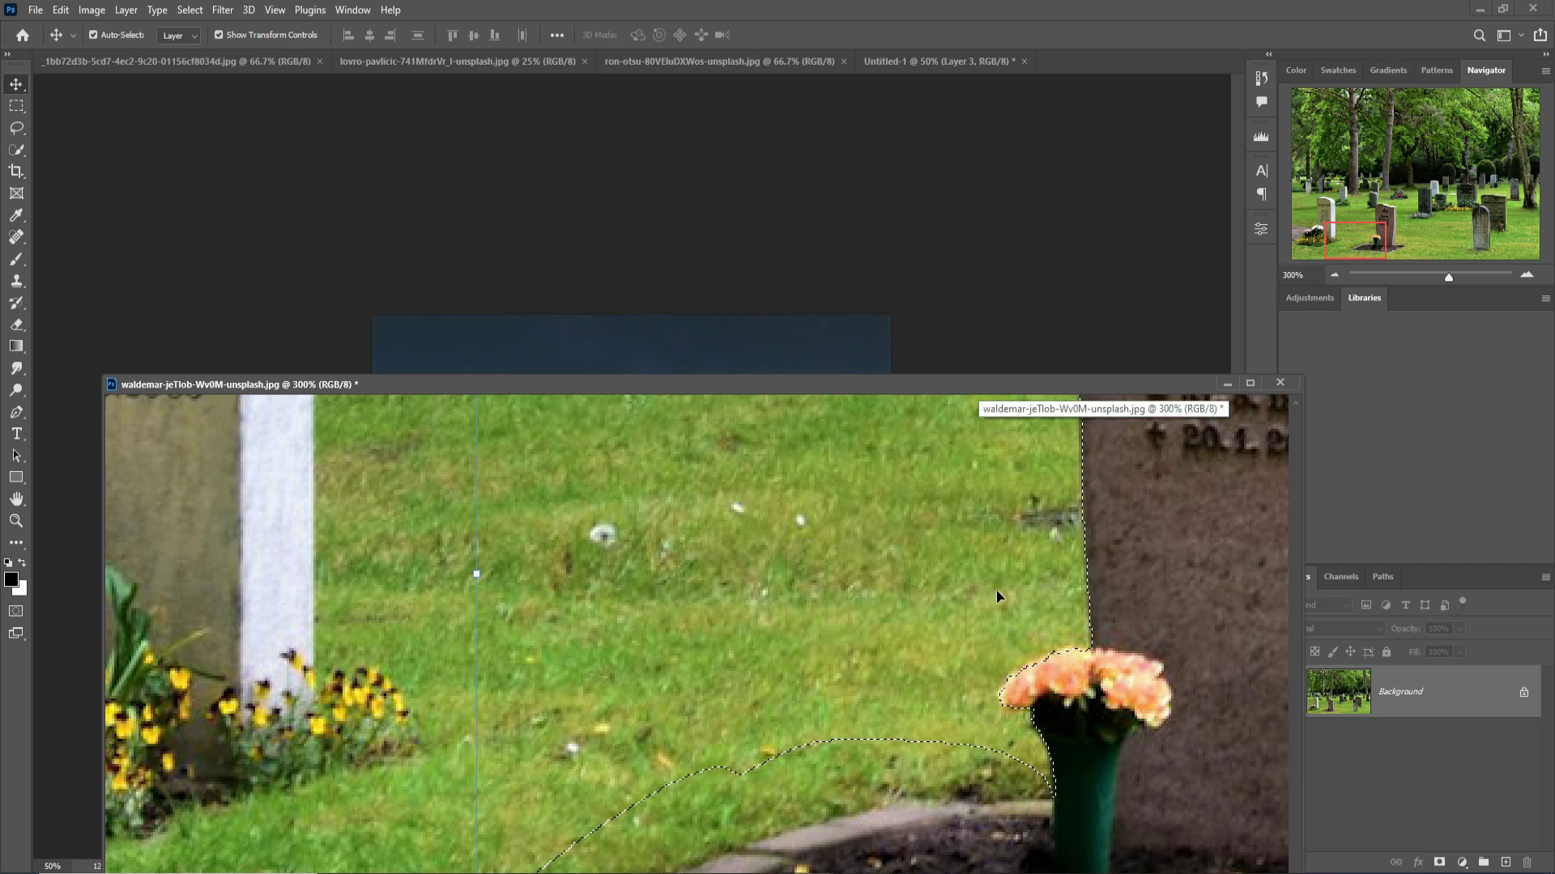
{"action": "left_click_drag", "start_coordinate": [997, 597], "coordinate": [781, 484]}
{"action": "left_click", "coordinate": [1227, 384]}
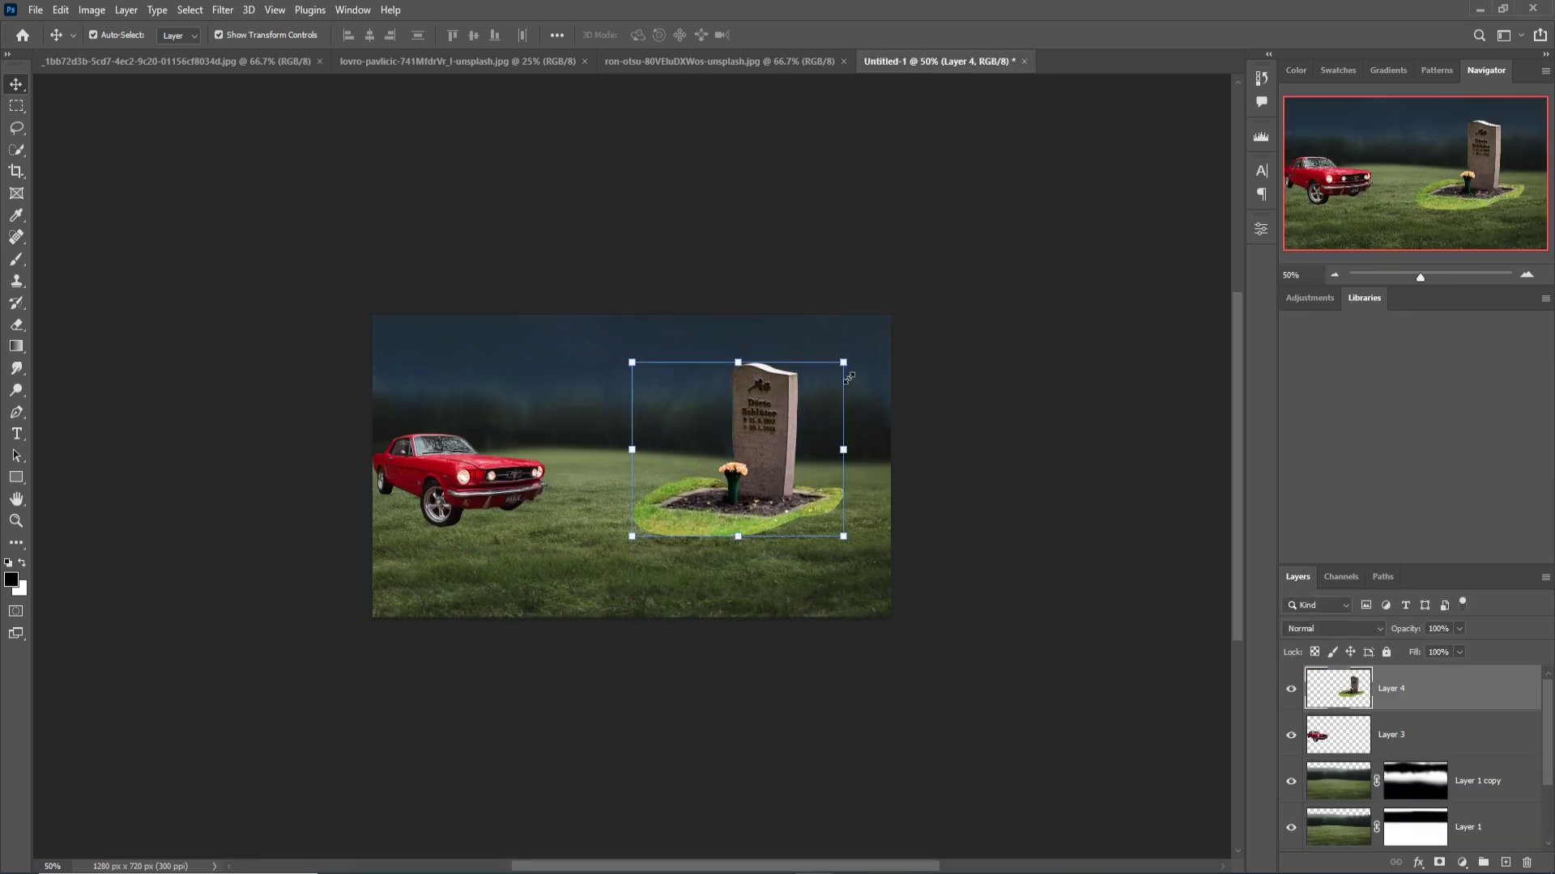
Scale the gravestone layer to 51.79% and place it on the meadow to the right of the car, its base level with the tires
{"action": "left_click_drag", "start_coordinate": [844, 364], "coordinate": [787, 410]}
{"action": "left_click_drag", "start_coordinate": [734, 461], "coordinate": [691, 489]}
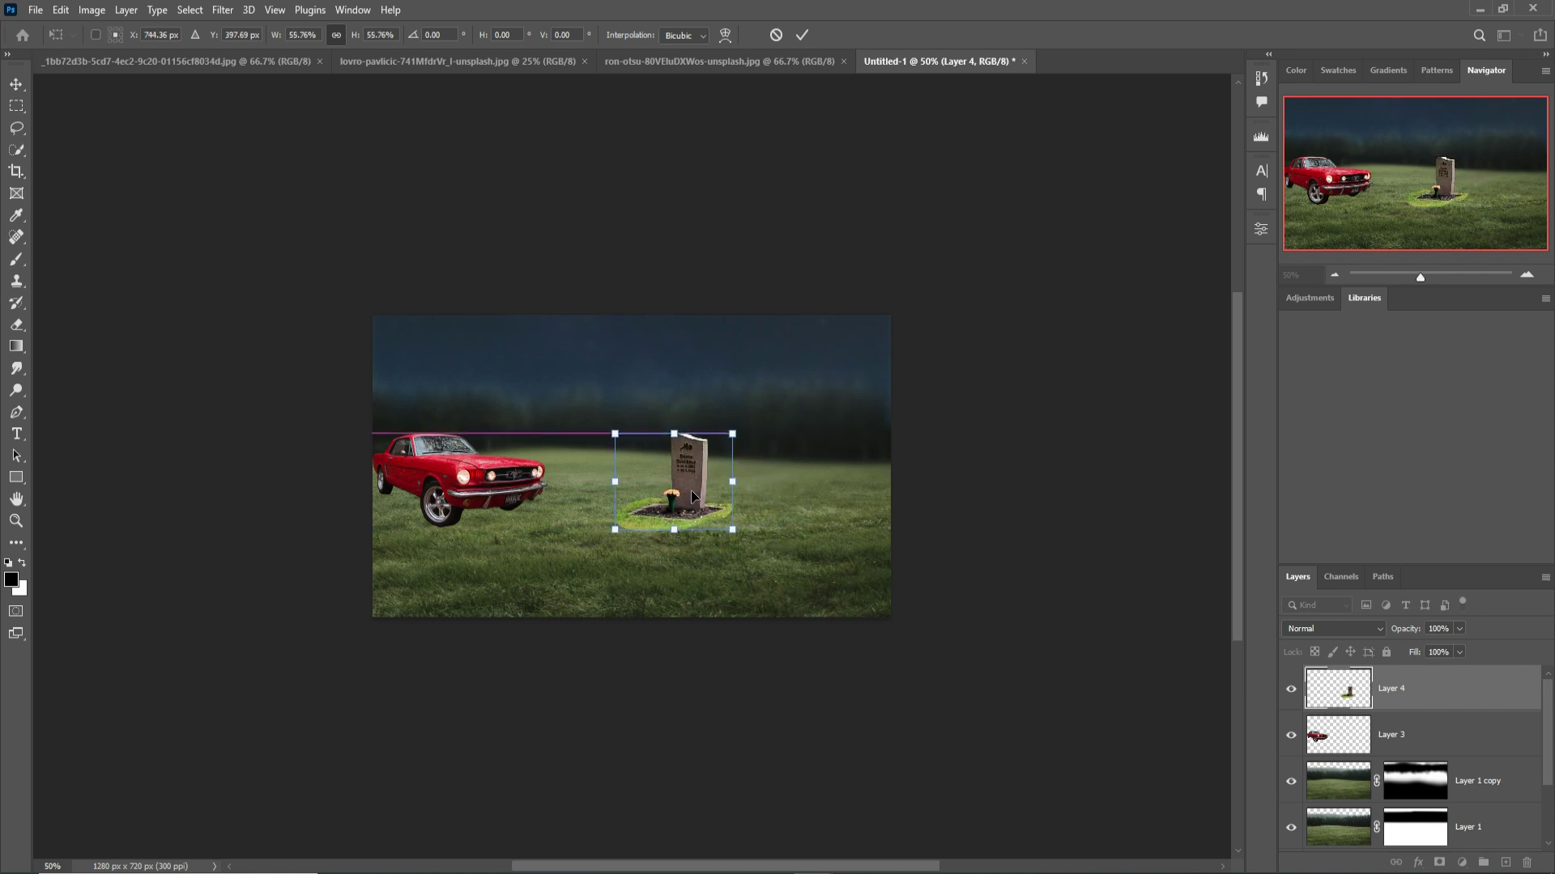
{"action": "left_click_drag", "start_coordinate": [740, 442], "coordinate": [696, 486]}
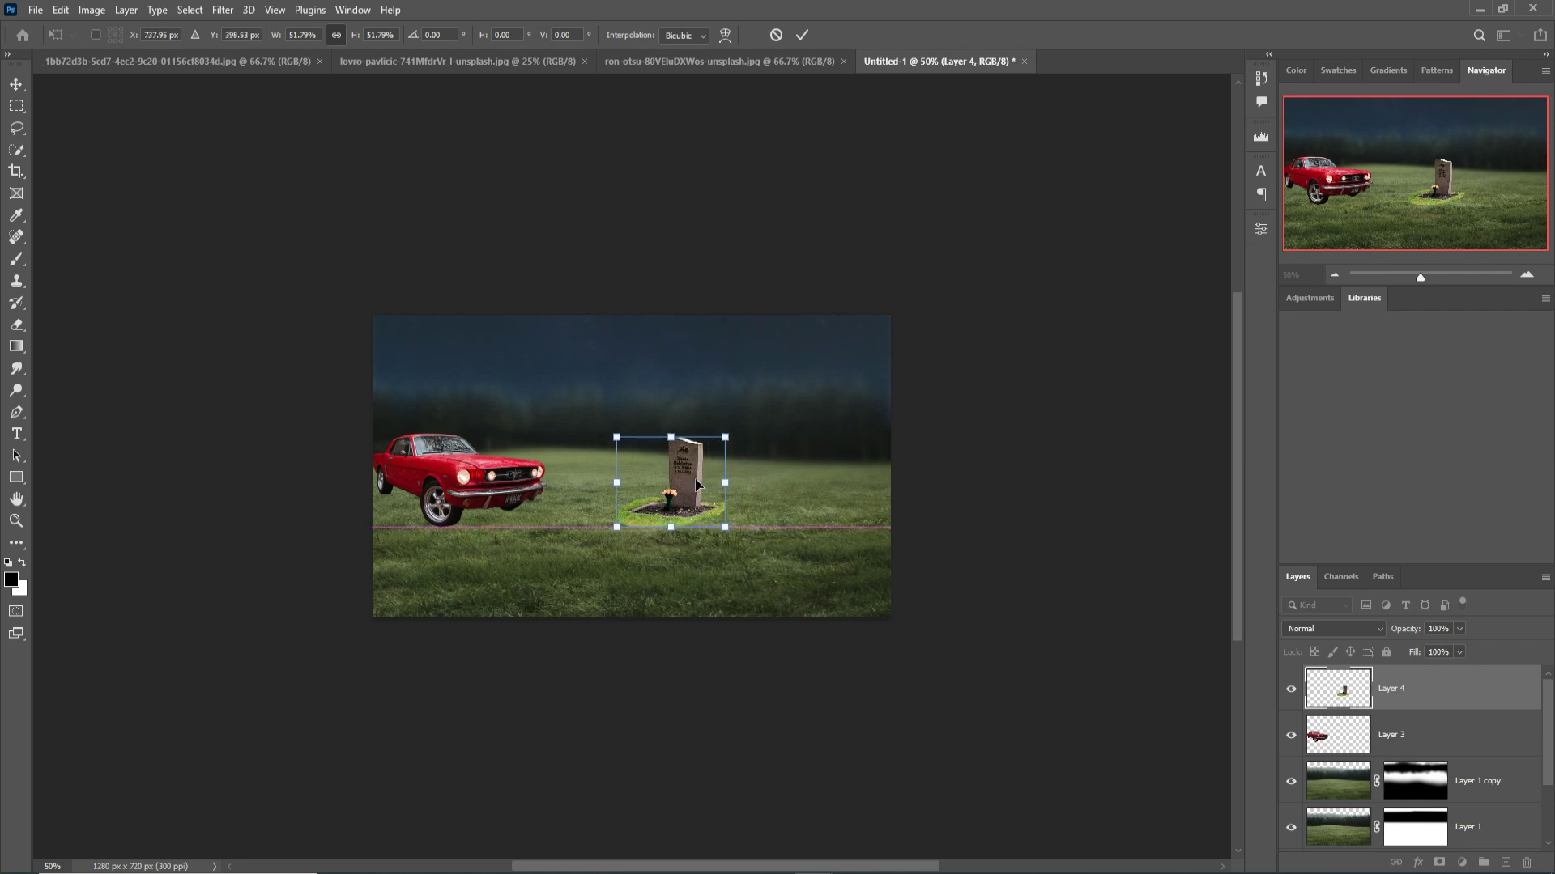
{"action": "left_click", "coordinate": [802, 35]}
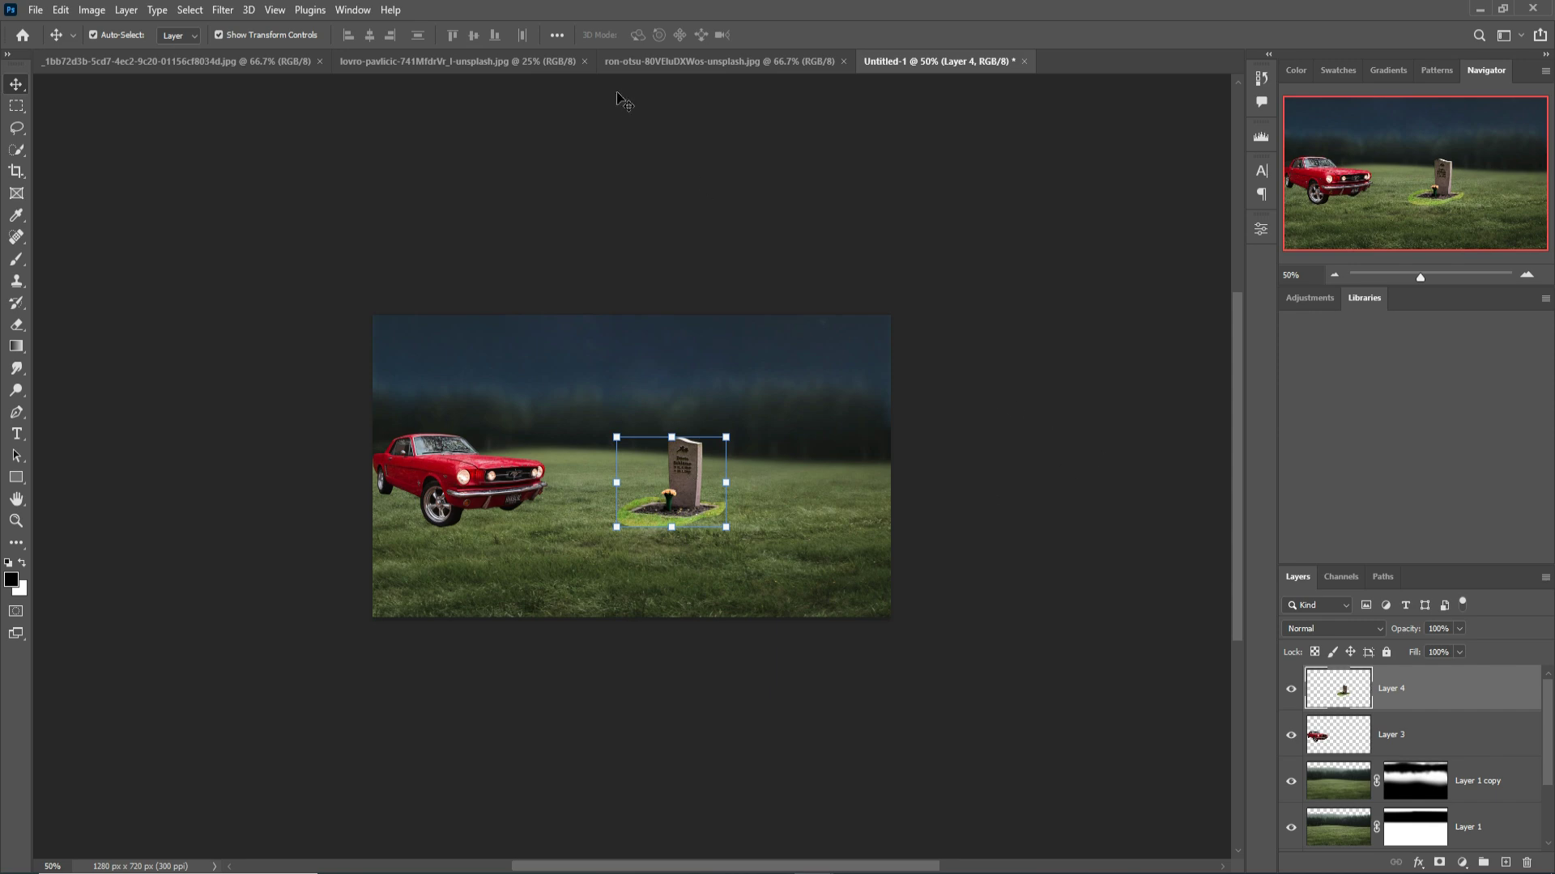
In the mossy forest photo, select the large central tree trunk and the ground below it with the Lasso tool
{"action": "left_click", "coordinate": [662, 63]}
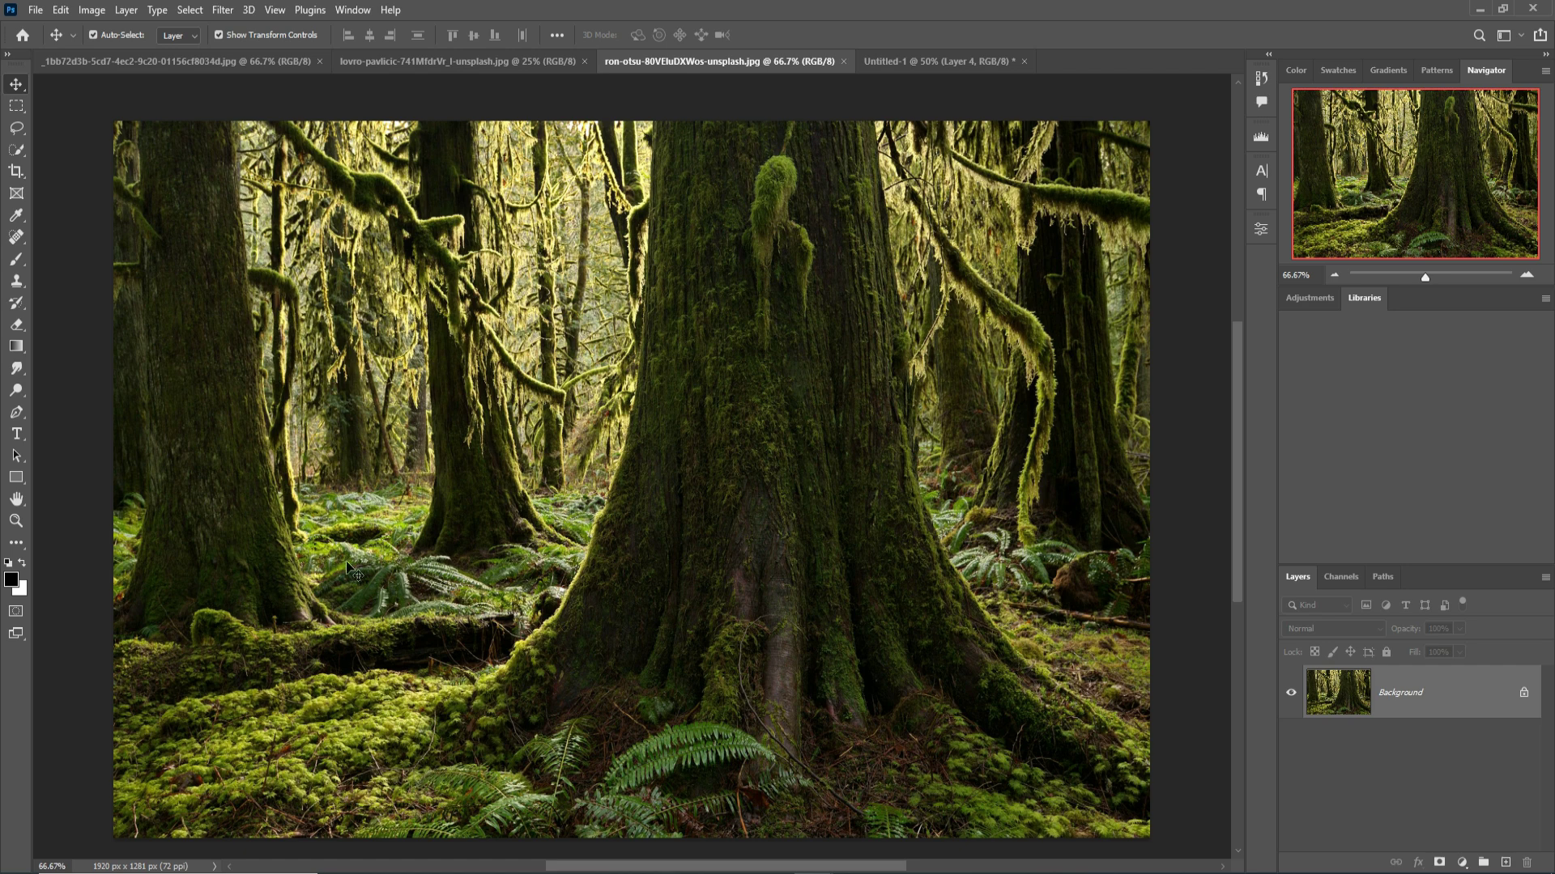
{"action": "left_click", "coordinate": [16, 128]}
{"action": "right_click", "coordinate": [16, 128]}
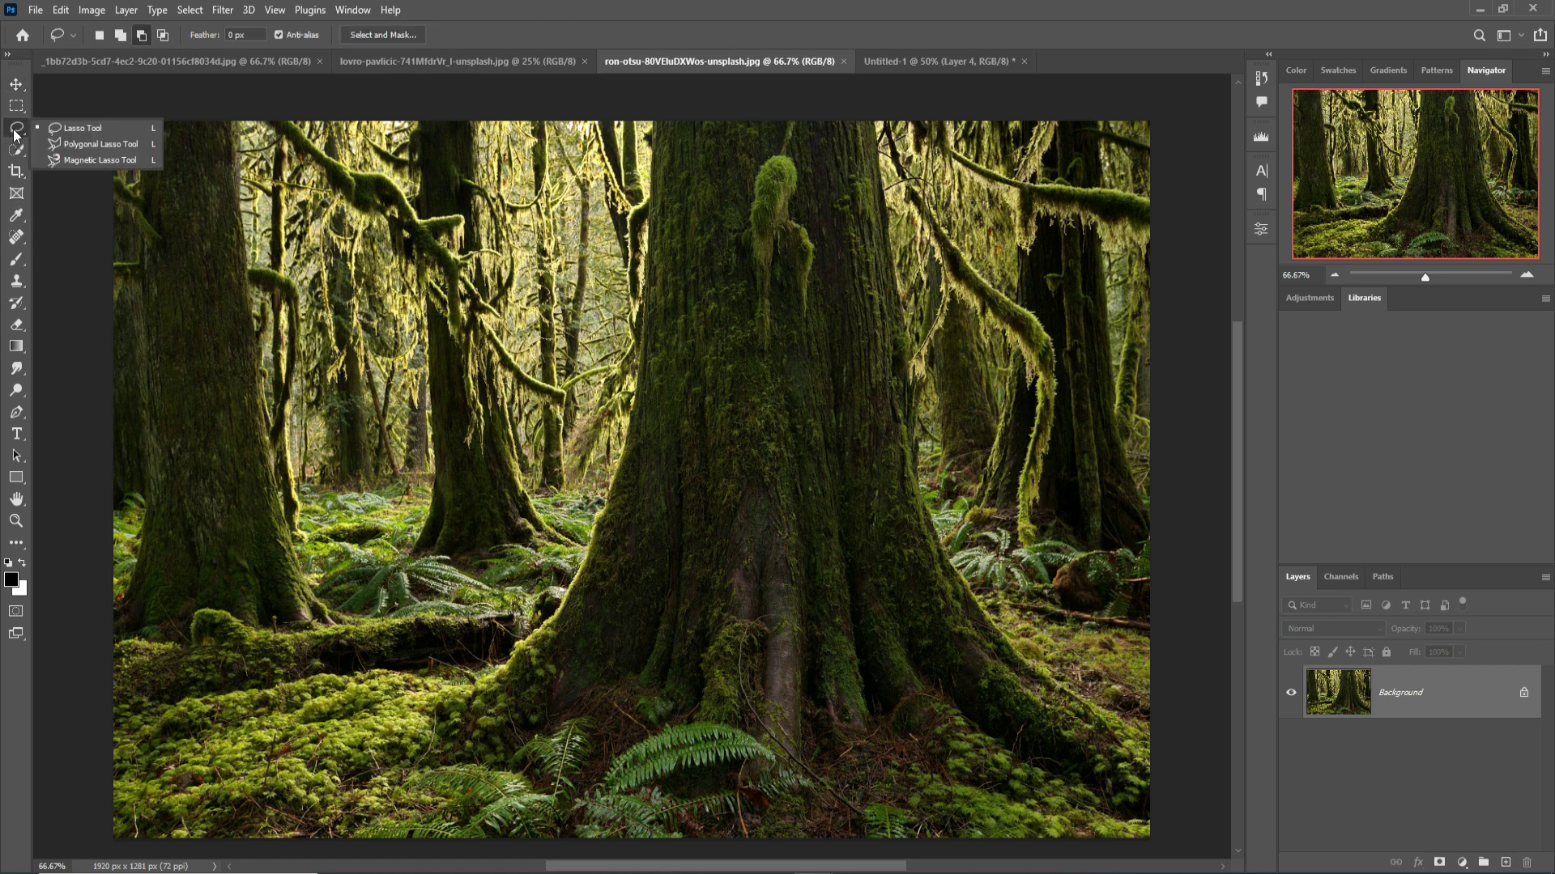
{"action": "left_click", "coordinate": [73, 132]}
{"action": "mouse_move", "coordinate": [171, 719]}
{"action": "left_mouse_down"}
{"action": "mouse_move", "coordinate": [279, 684]}
{"action": "mouse_move", "coordinate": [506, 656]}
{"action": "mouse_move", "coordinate": [619, 486]}
{"action": "mouse_move", "coordinate": [663, 128]}
{"action": "mouse_move", "coordinate": [884, 183]}
{"action": "mouse_move", "coordinate": [921, 504]}
{"action": "mouse_move", "coordinate": [1126, 709]}
{"action": "mouse_move", "coordinate": [114, 842]}
{"action": "left_mouse_up"}
Float the forest photo, copy its selected tree into Untitled-1, and minimize the photo
{"action": "key", "text": "v"}
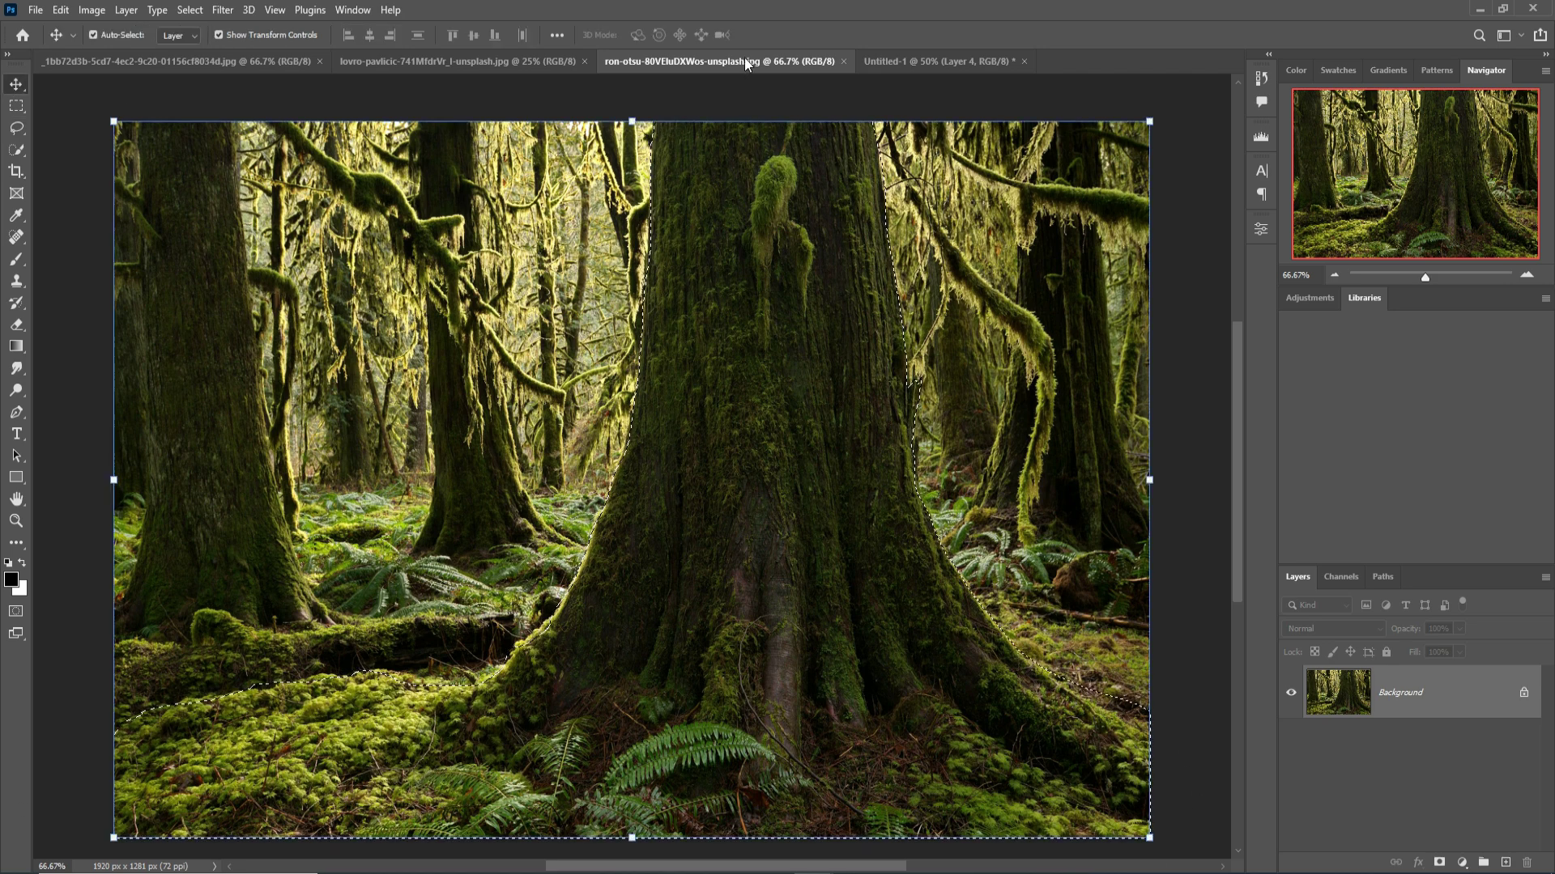
{"action": "left_click_drag", "start_coordinate": [745, 61], "coordinate": [751, 109]}
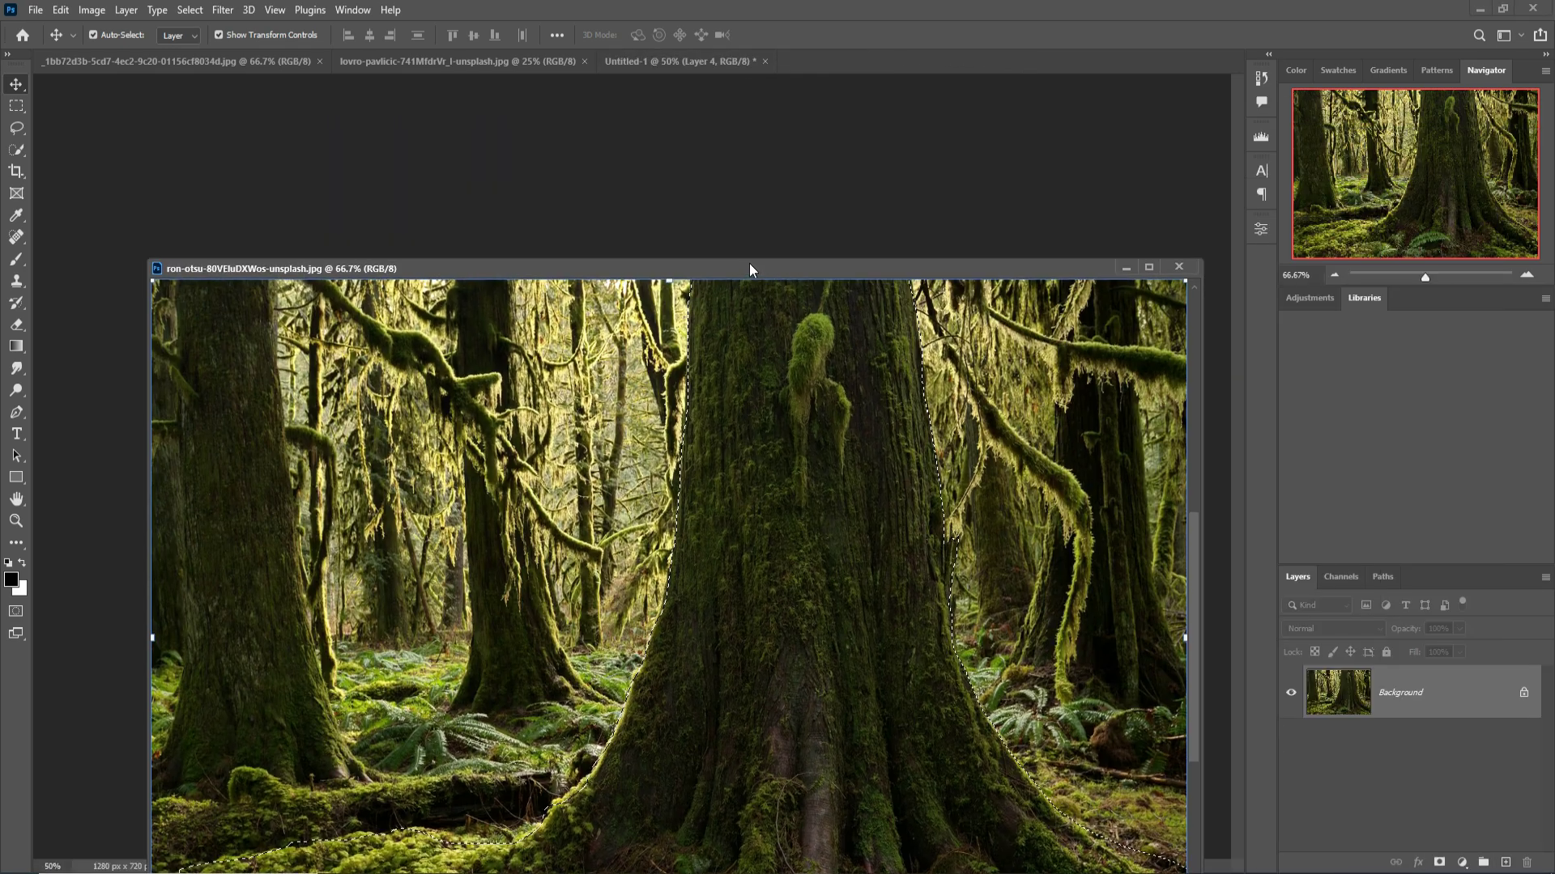
{"action": "left_click_drag", "start_coordinate": [752, 268], "coordinate": [804, 544]}
{"action": "left_click_drag", "start_coordinate": [876, 653], "coordinate": [822, 389]}
{"action": "left_click", "coordinate": [1179, 544]}
Scale down the tree layer and place its trunk at the canvas's right edge, with its base on the bottom edge
{"action": "key", "text": "ctrl+t"}
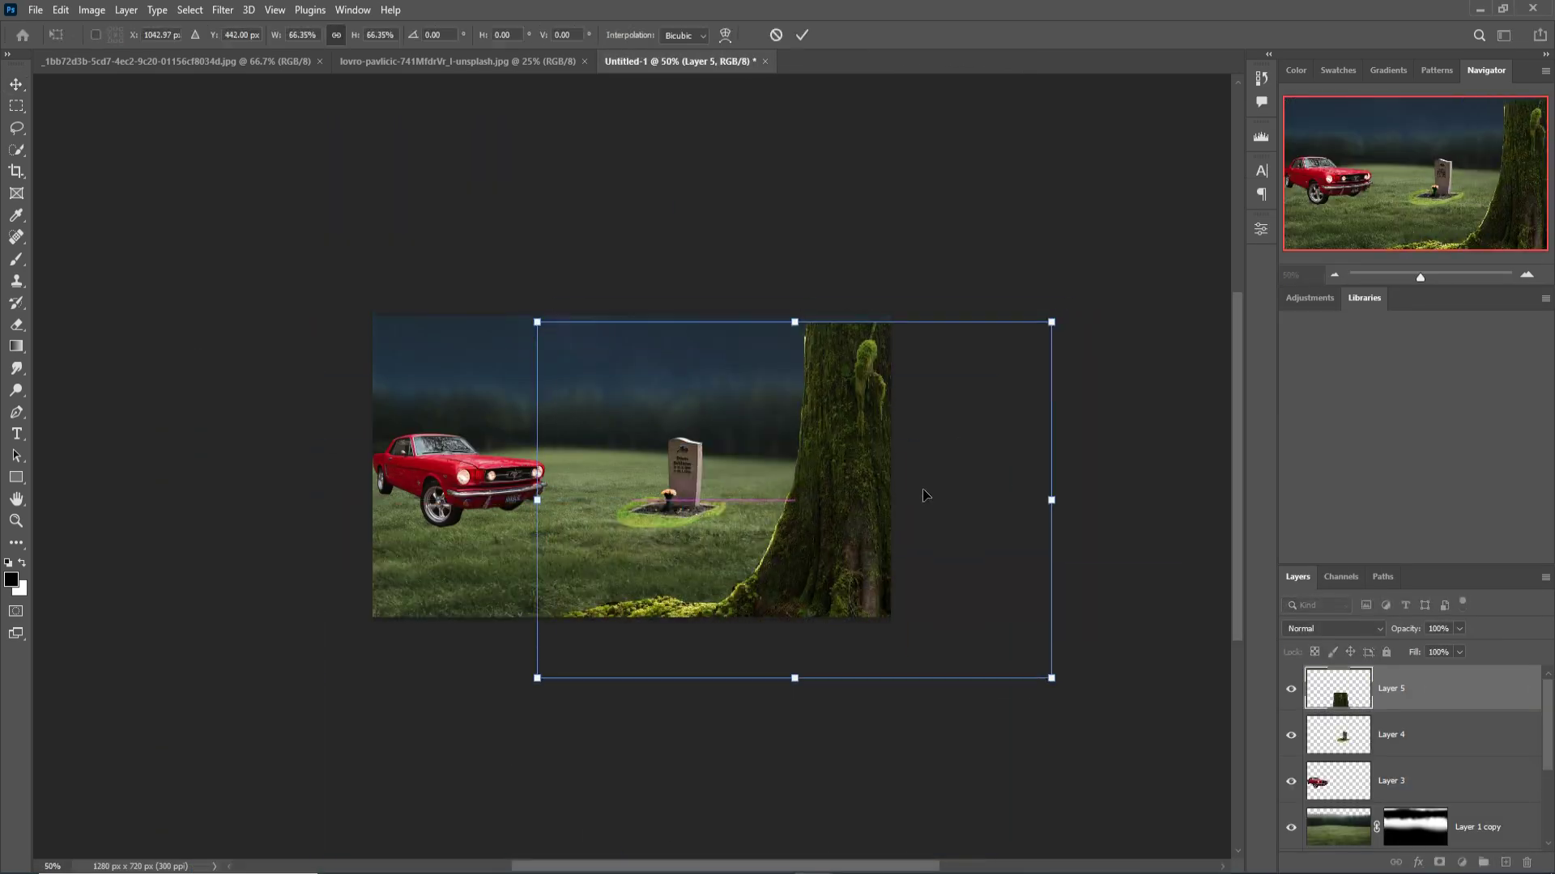
{"action": "left_click_drag", "start_coordinate": [923, 493], "coordinate": [931, 381]}
{"action": "left_click", "coordinate": [801, 36]}
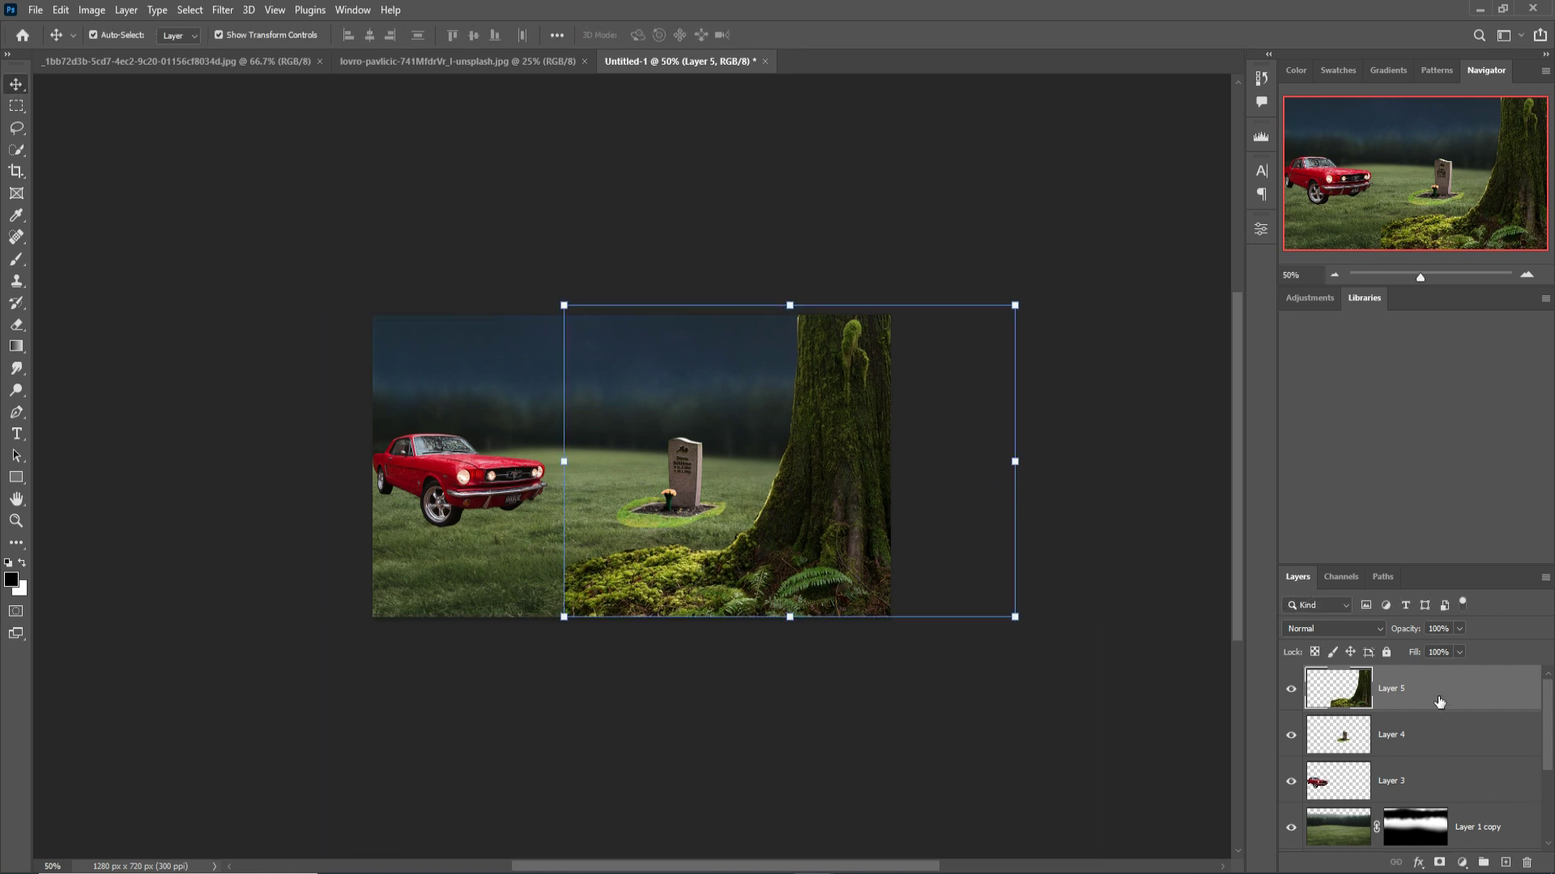
Add a layer mask to the tree layer and blend its mossy ground into the meadow with a soft black brush at 49% opacity
{"action": "left_click", "coordinate": [1442, 861]}
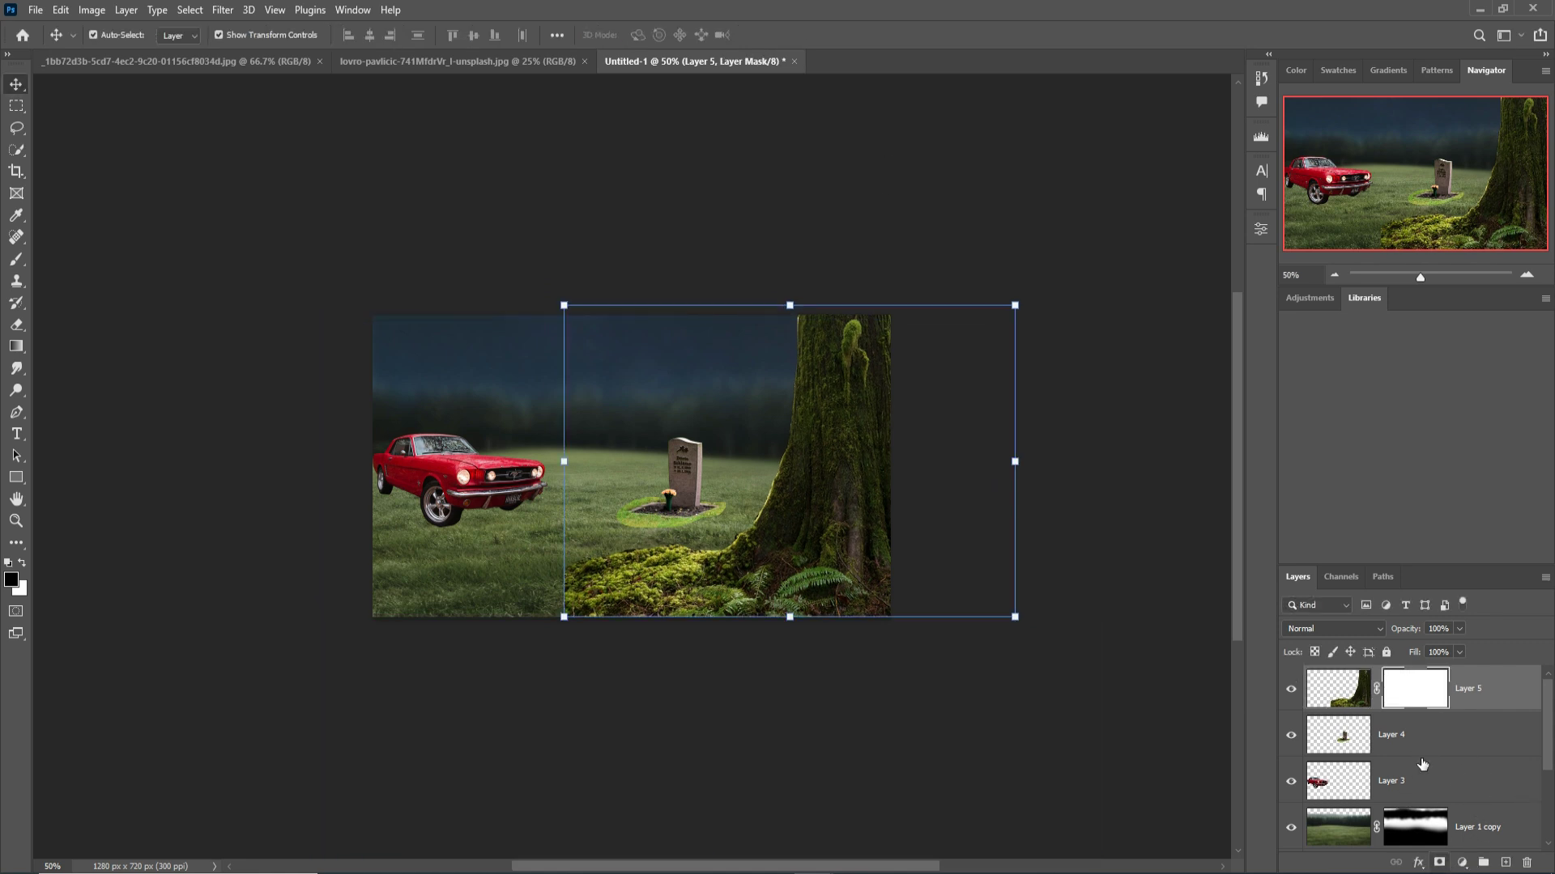
{"action": "left_click", "coordinate": [17, 259]}
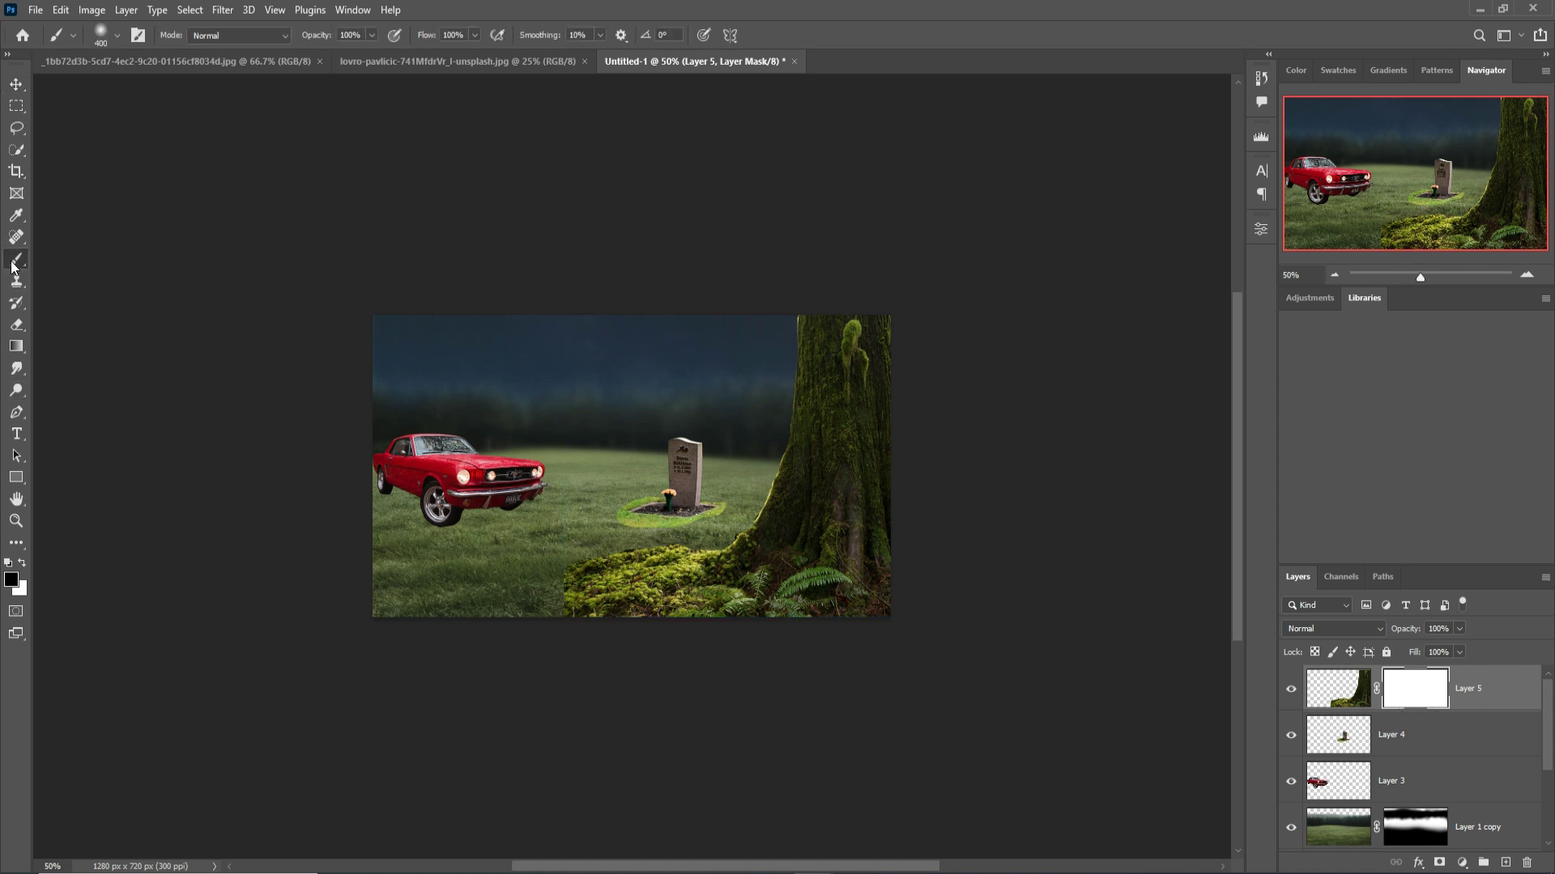
{"action": "left_click", "coordinate": [372, 35]}
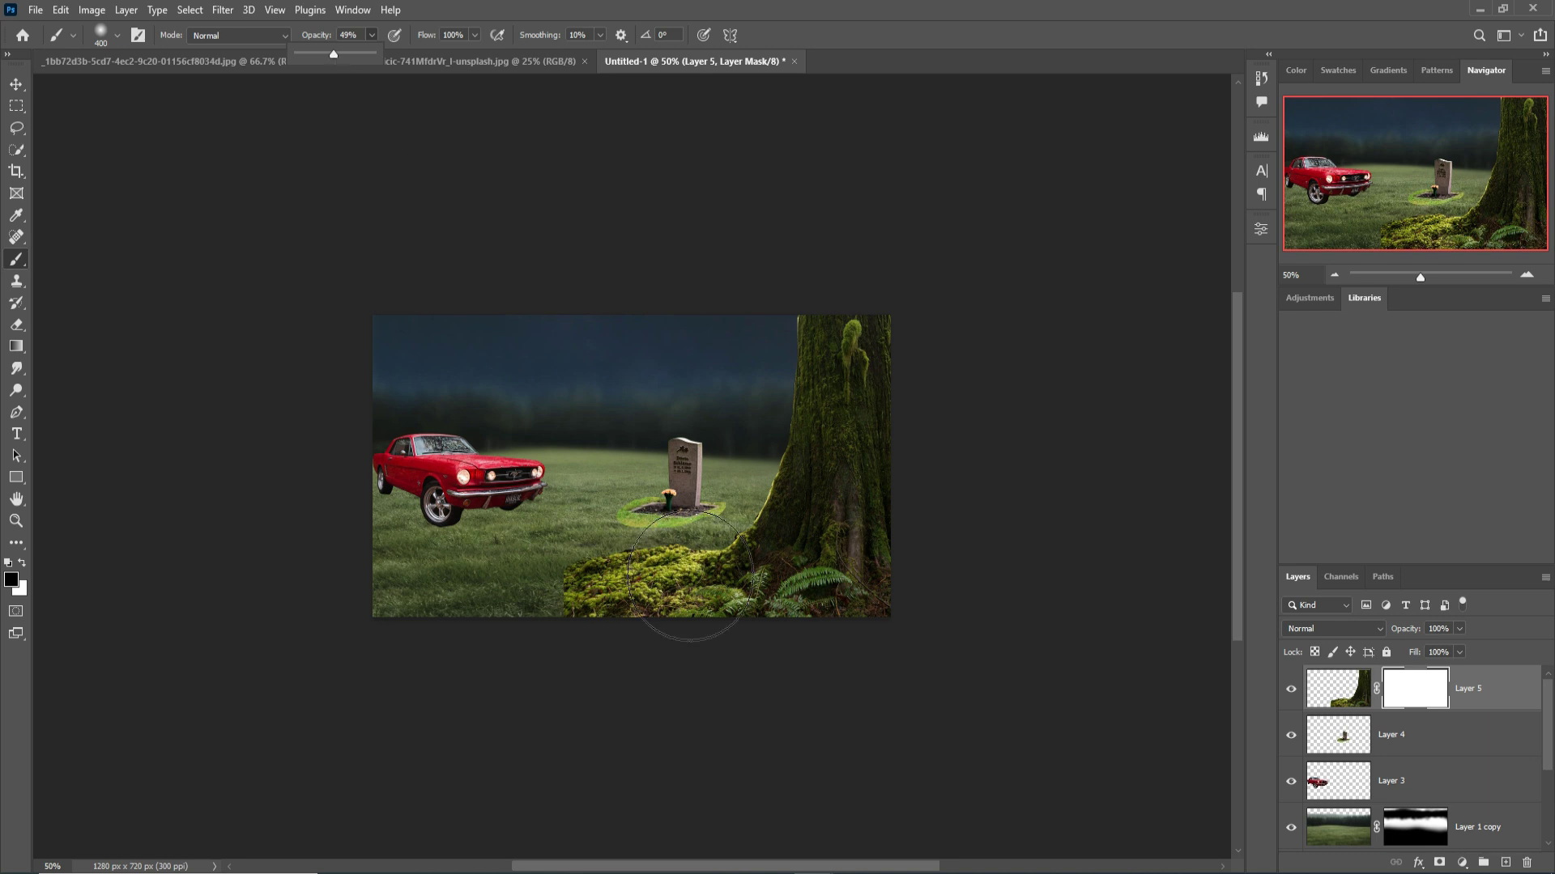
{"action": "left_click", "coordinate": [660, 598]}
{"action": "key", "text": "bracketleft"}
{"action": "left_click", "coordinate": [668, 576]}
{"action": "key", "text": "bracketleft"}
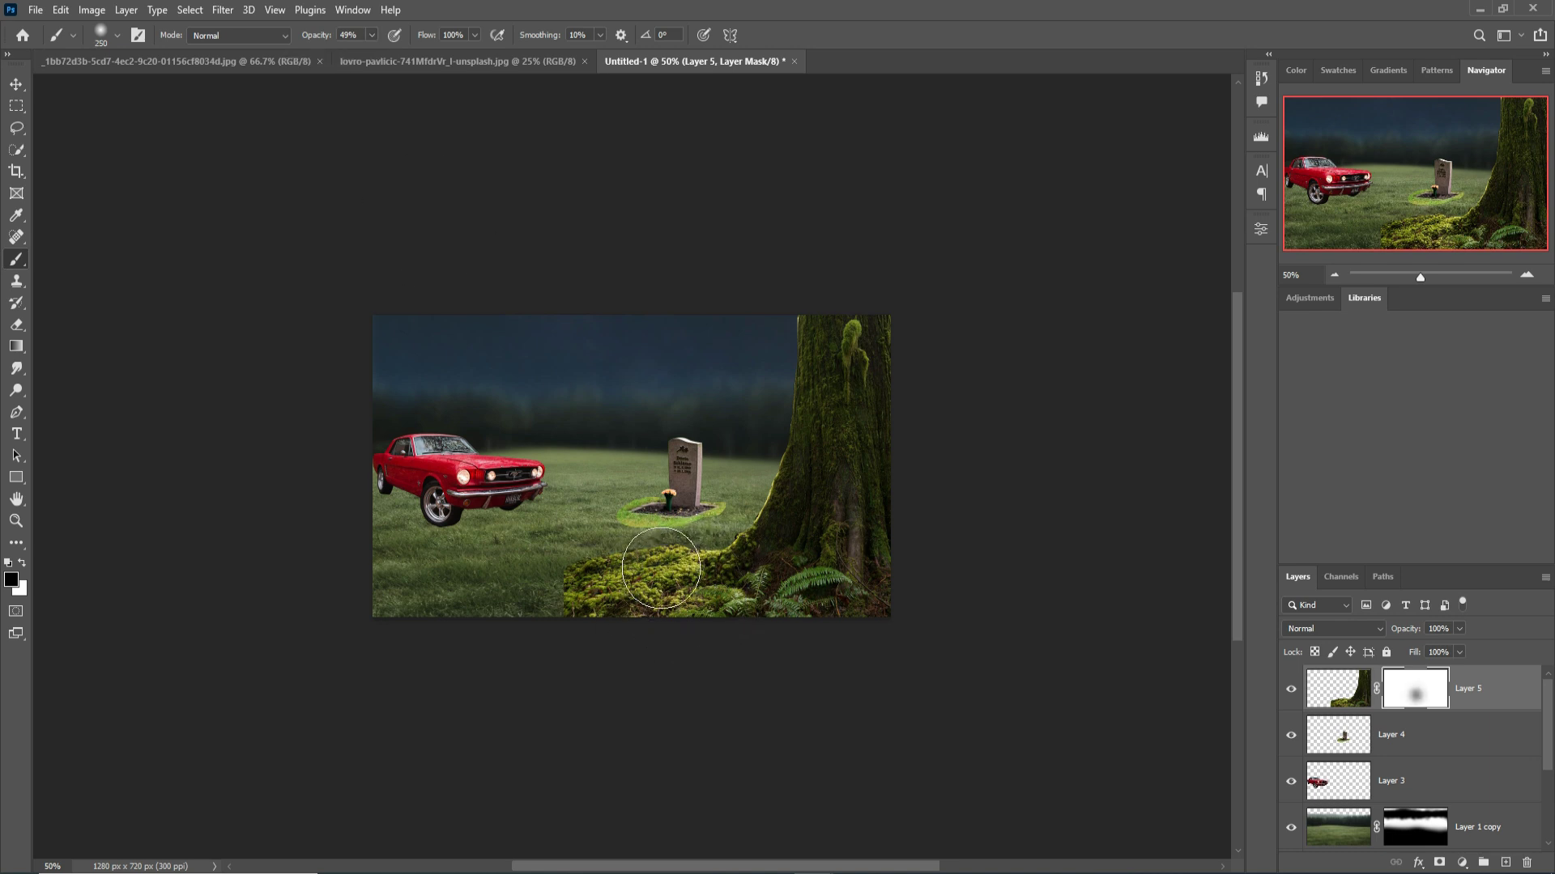
{"action": "mouse_move", "coordinate": [685, 565]}
{"action": "left_mouse_down"}
{"action": "mouse_move", "coordinate": [595, 613]}
{"action": "mouse_move", "coordinate": [702, 574]}
{"action": "left_mouse_up"}
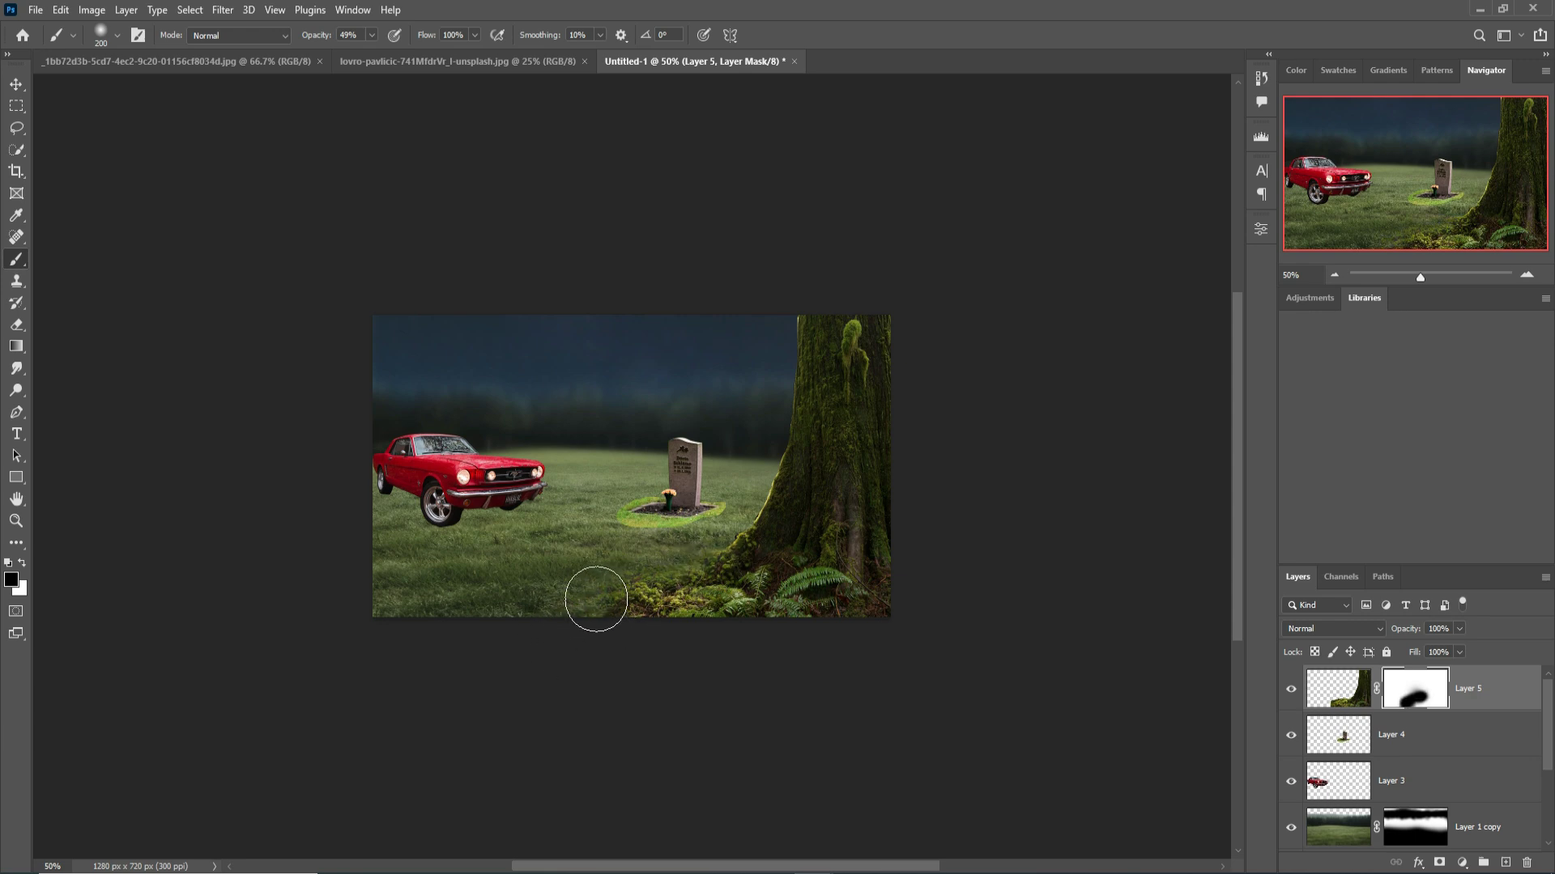
Lasso the bright fringe along the trunk's upper left edge and delete it from the tree layer's image
{"action": "key", "text": "l"}
{"action": "key", "text": "ctrl+plus"}
{"action": "key", "text": "ctrl+plus"}
{"action": "key", "text": "ctrl+plus"}
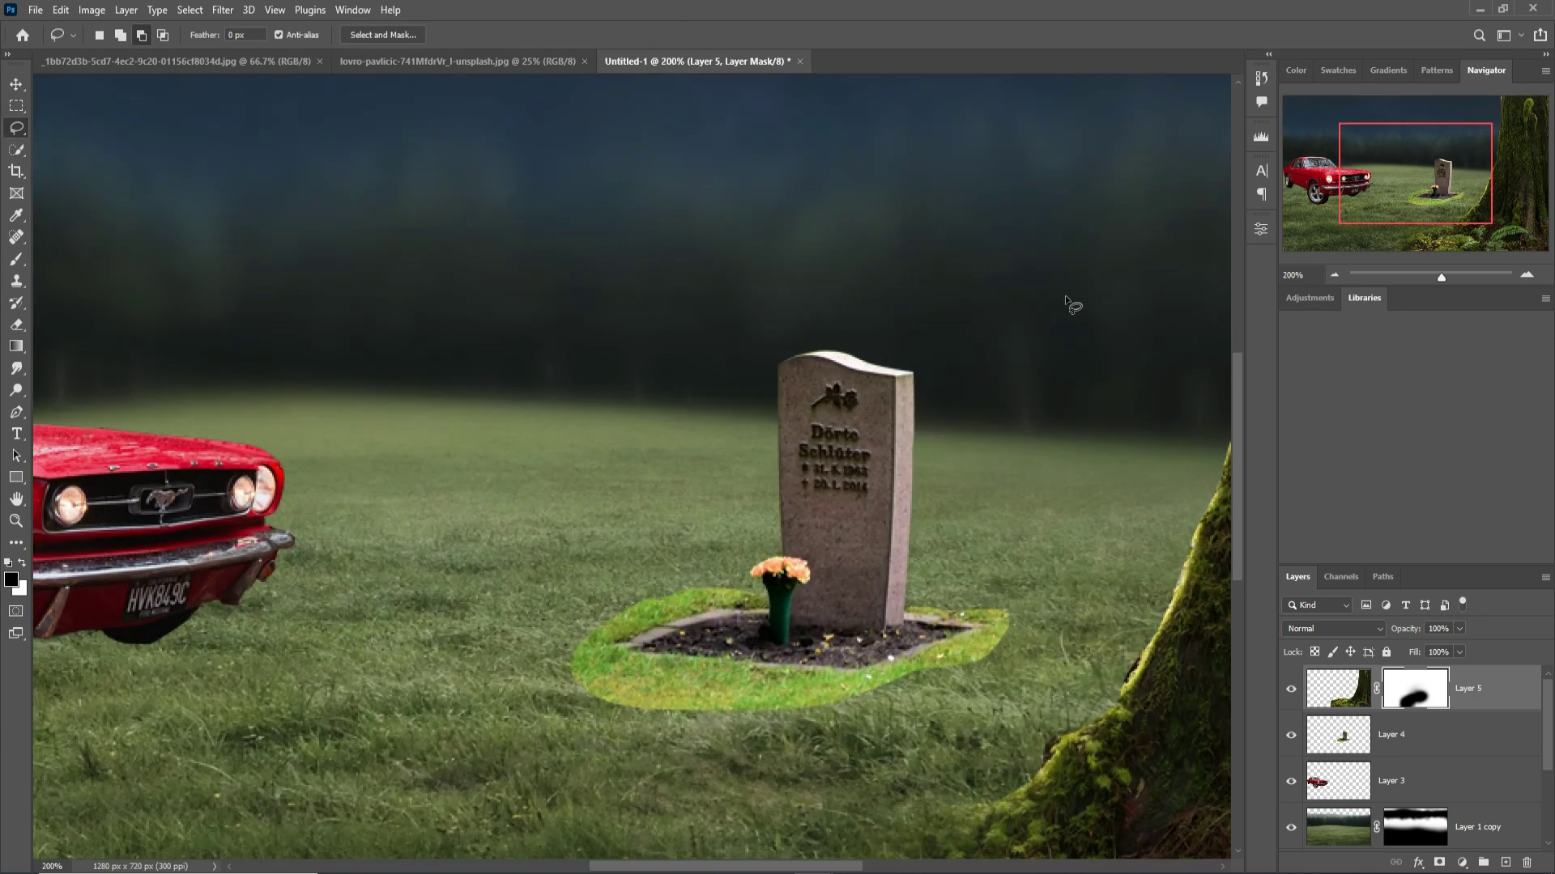
{"action": "left_click_drag", "start_coordinate": [1128, 315], "coordinate": [579, 618]}
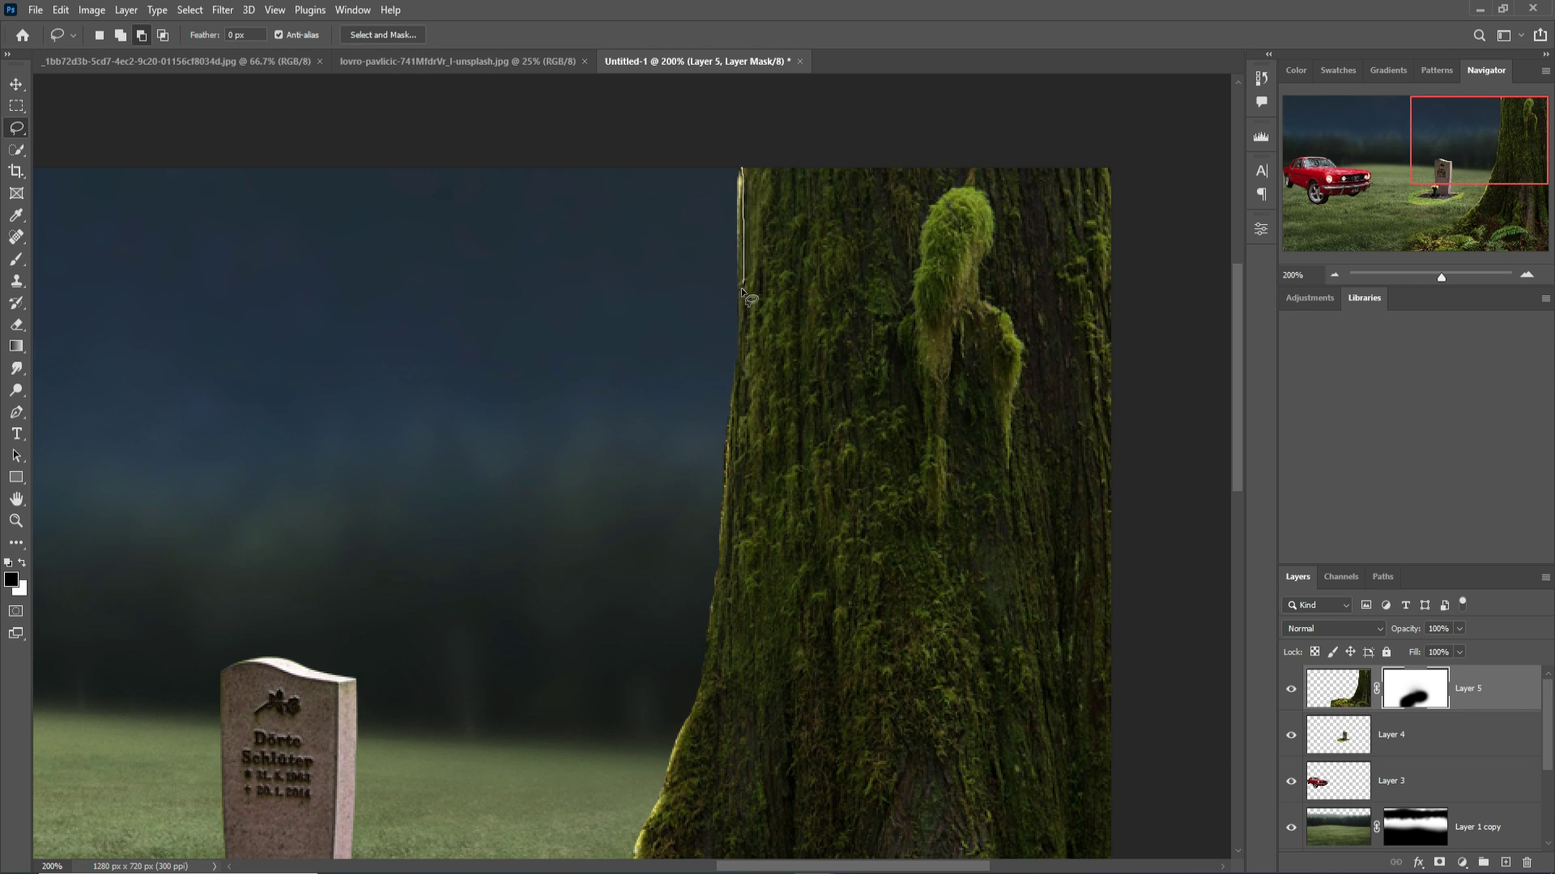
{"action": "left_click_drag", "start_coordinate": [732, 276], "coordinate": [743, 164]}
{"action": "left_click", "coordinate": [1357, 689]}
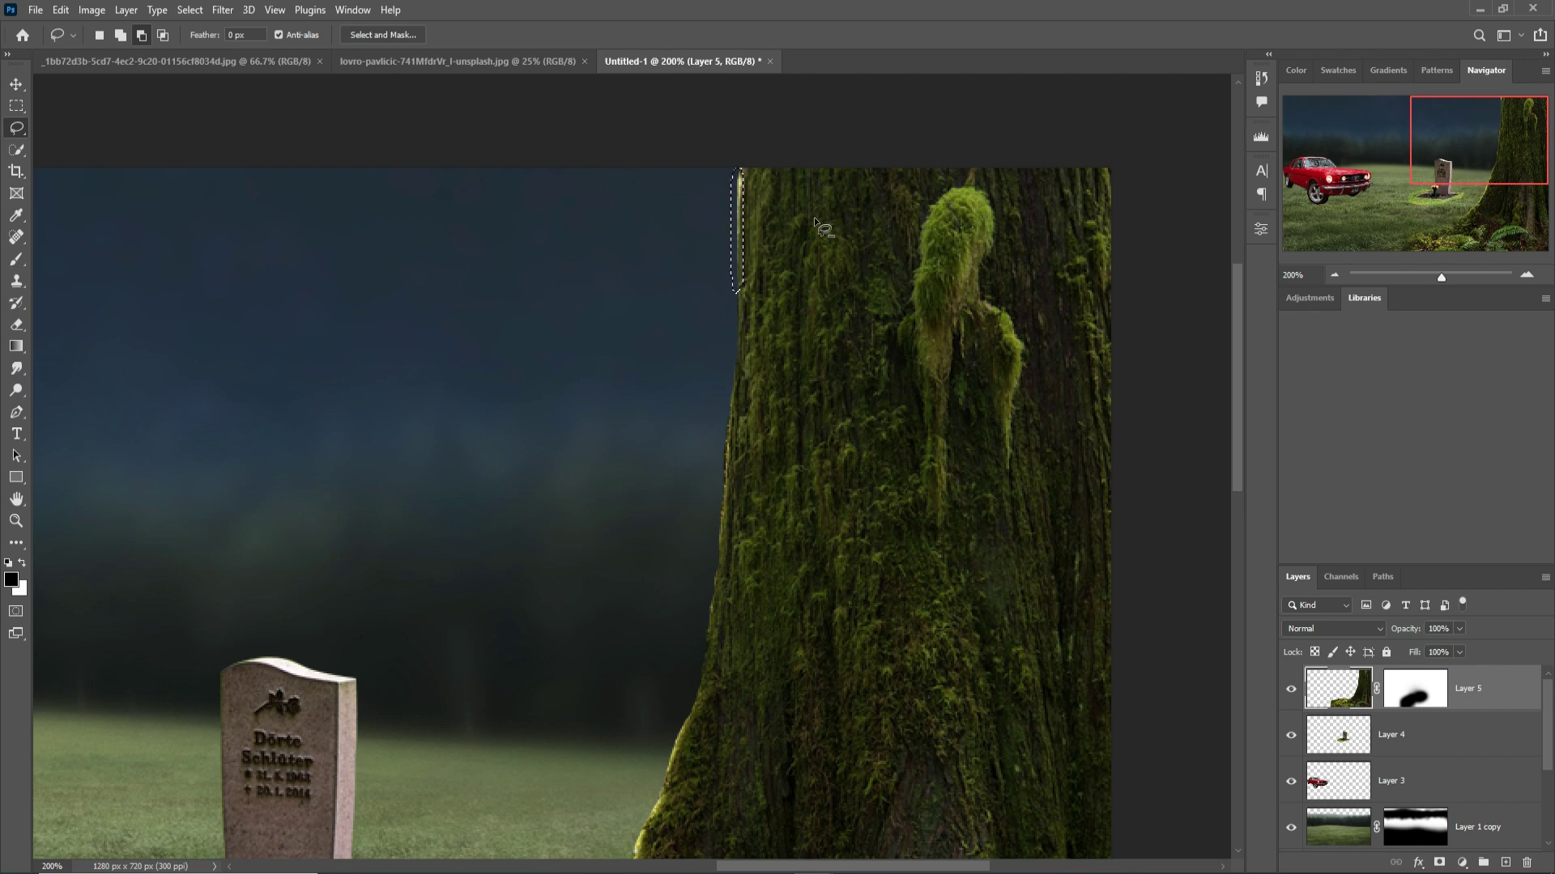
{"action": "left_click", "coordinate": [222, 9]}
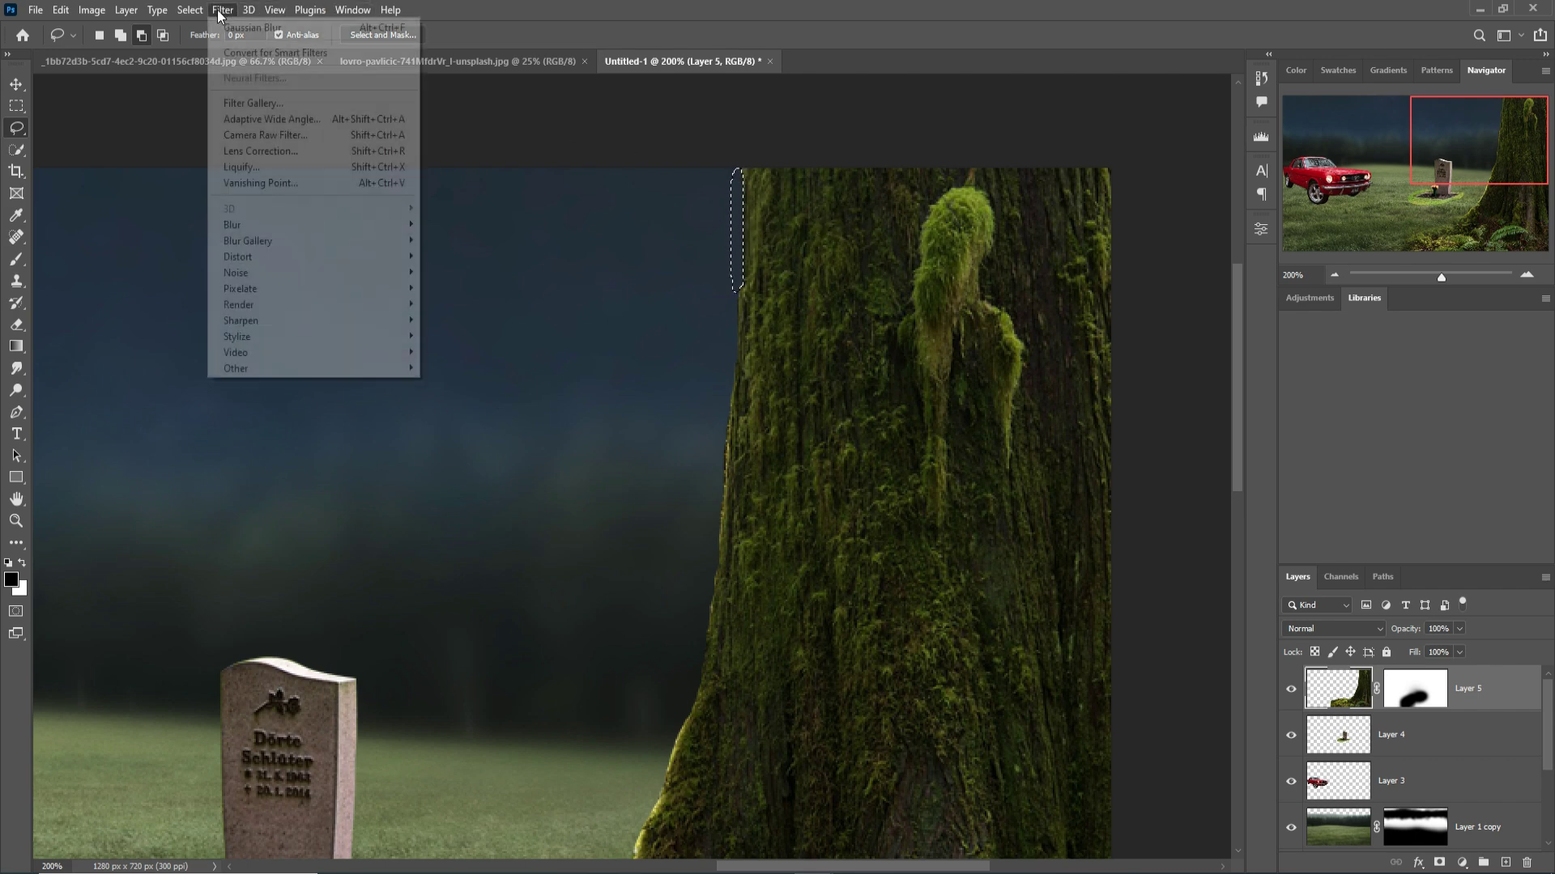
{"action": "left_click", "coordinate": [209, 42]}
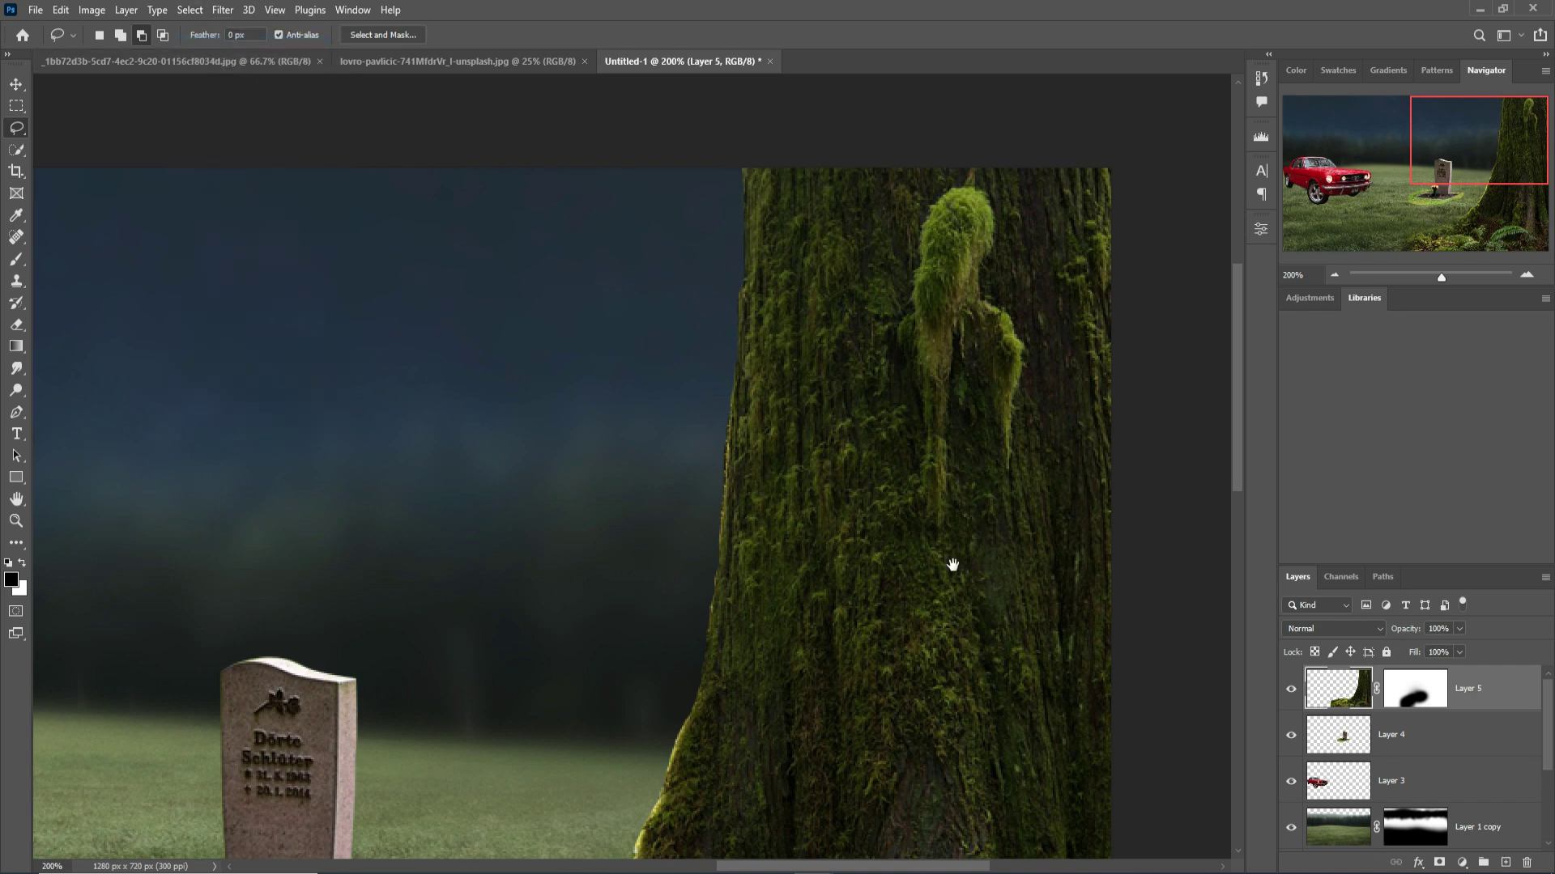
Add a layer mask to the gravestone layer
{"action": "left_click_drag", "start_coordinate": [953, 565], "coordinate": [1009, 319]}
{"action": "left_click_drag", "start_coordinate": [989, 446], "coordinate": [973, 349]}
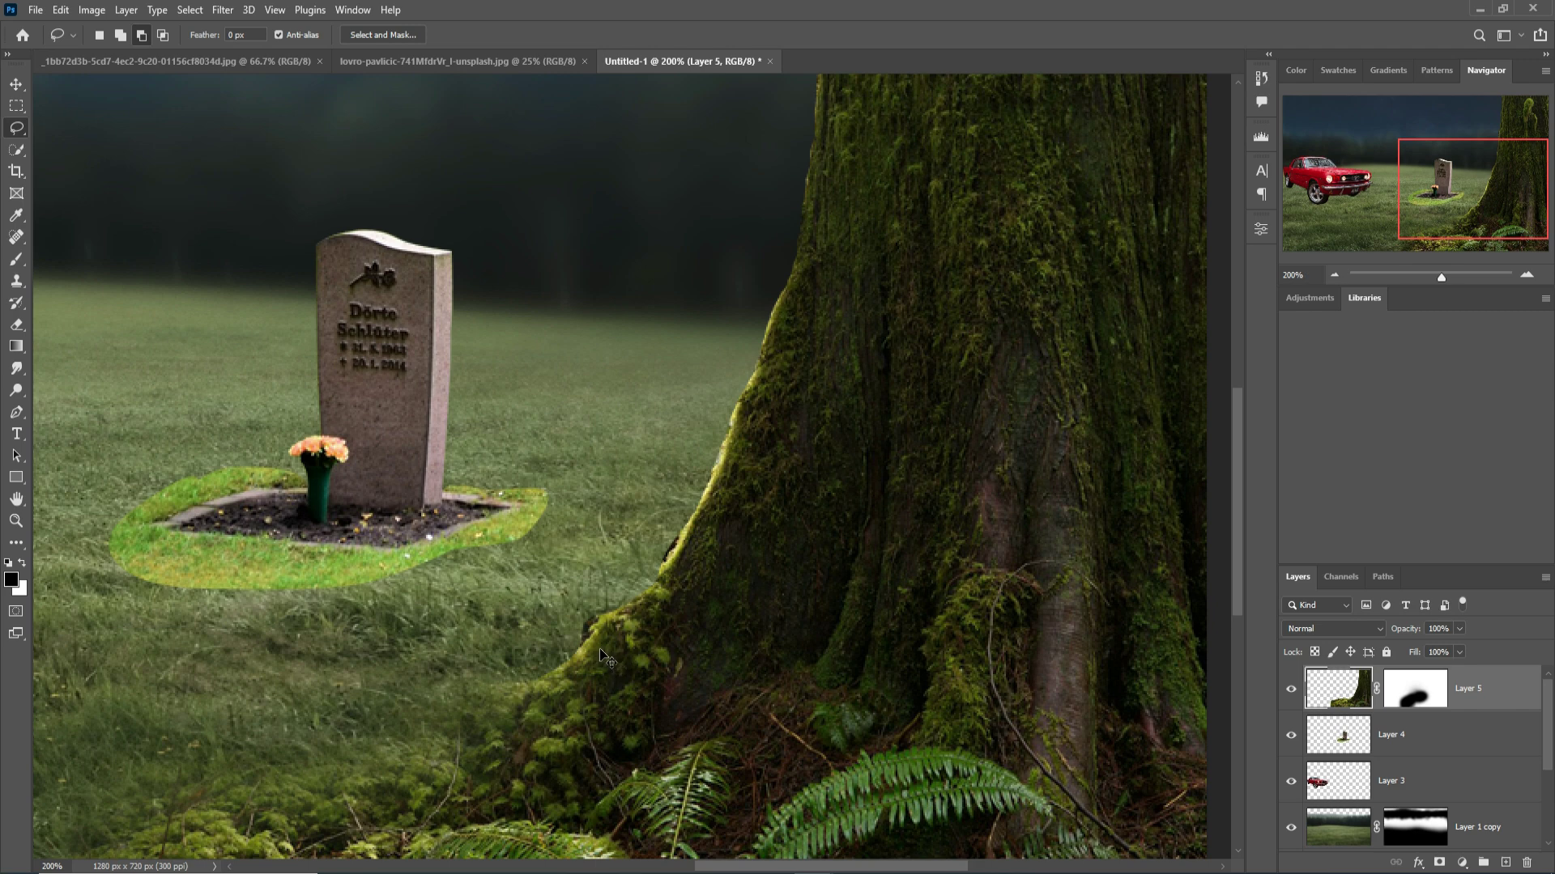
{"action": "scroll", "coordinate": [595, 649], "scroll_direction": "down", "scroll_amount": 5}
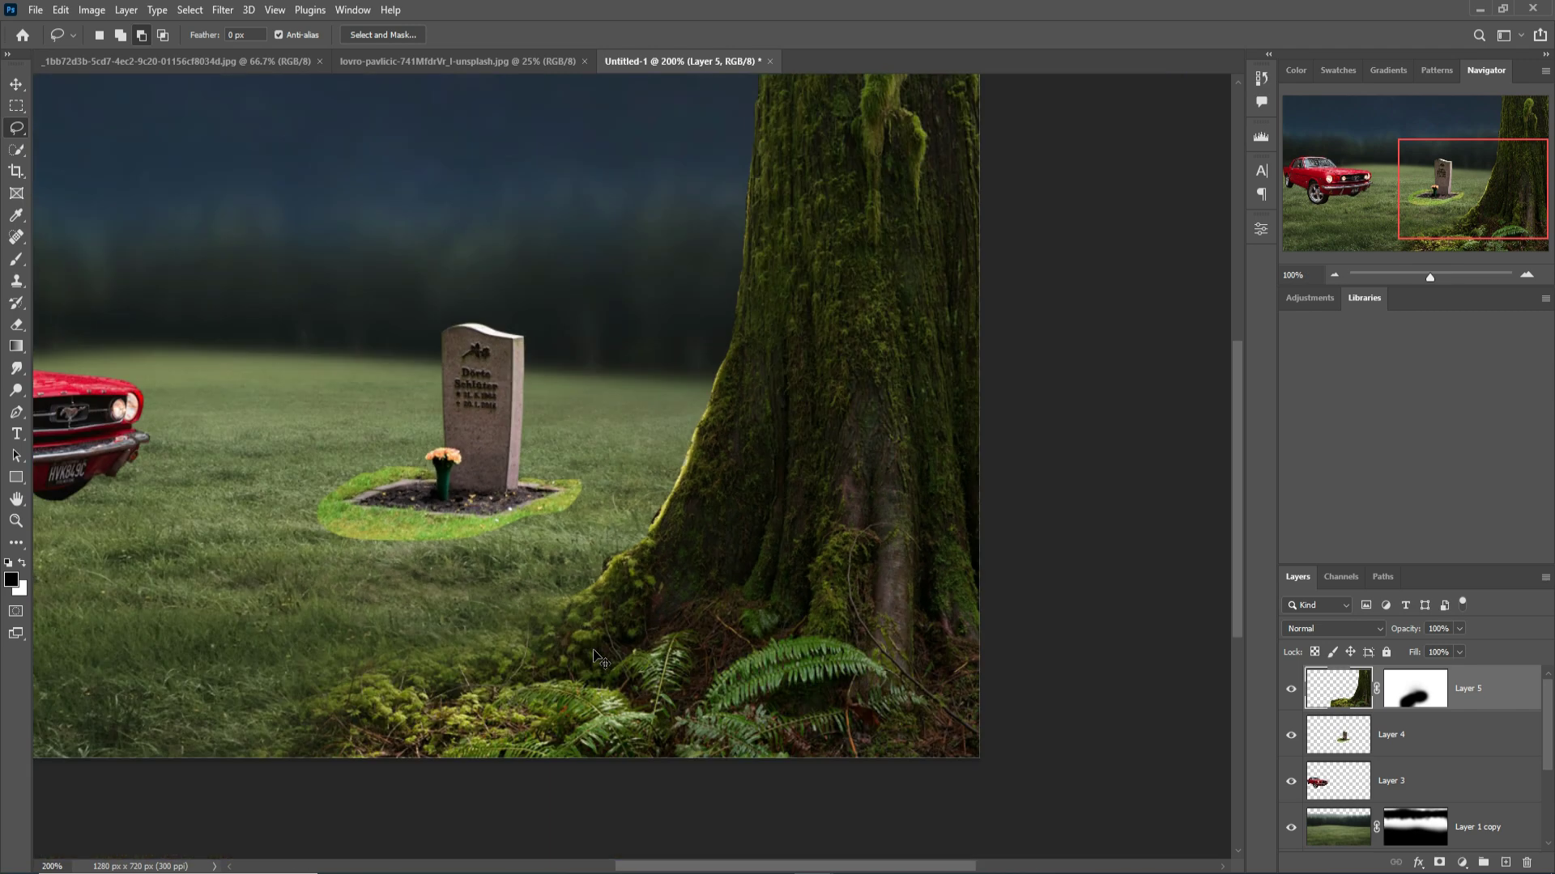
{"action": "left_click", "coordinate": [15, 86]}
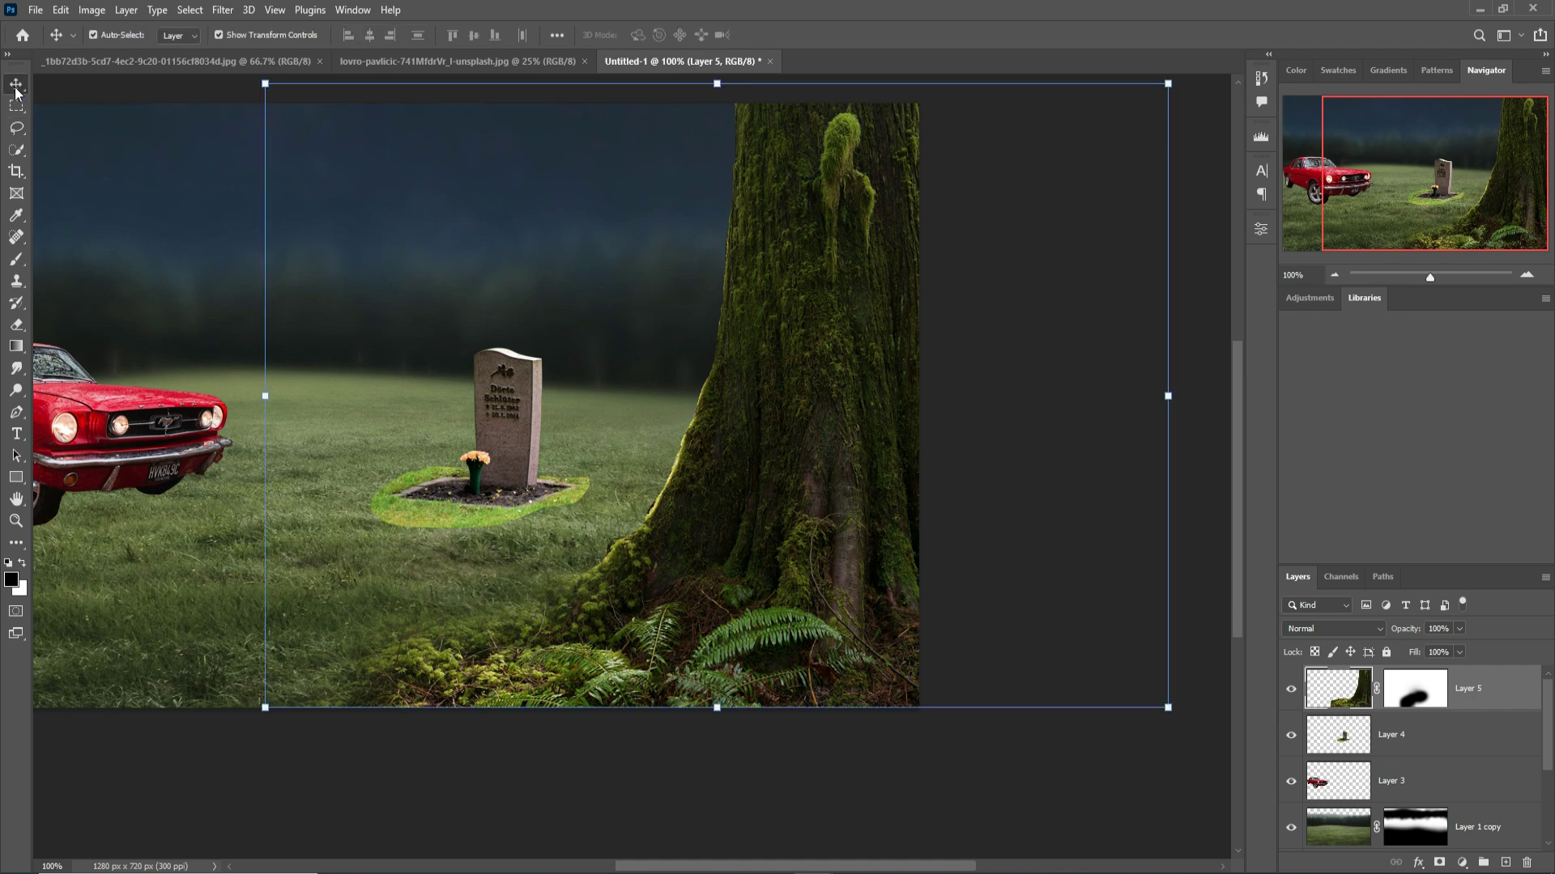
{"action": "left_click", "coordinate": [472, 470]}
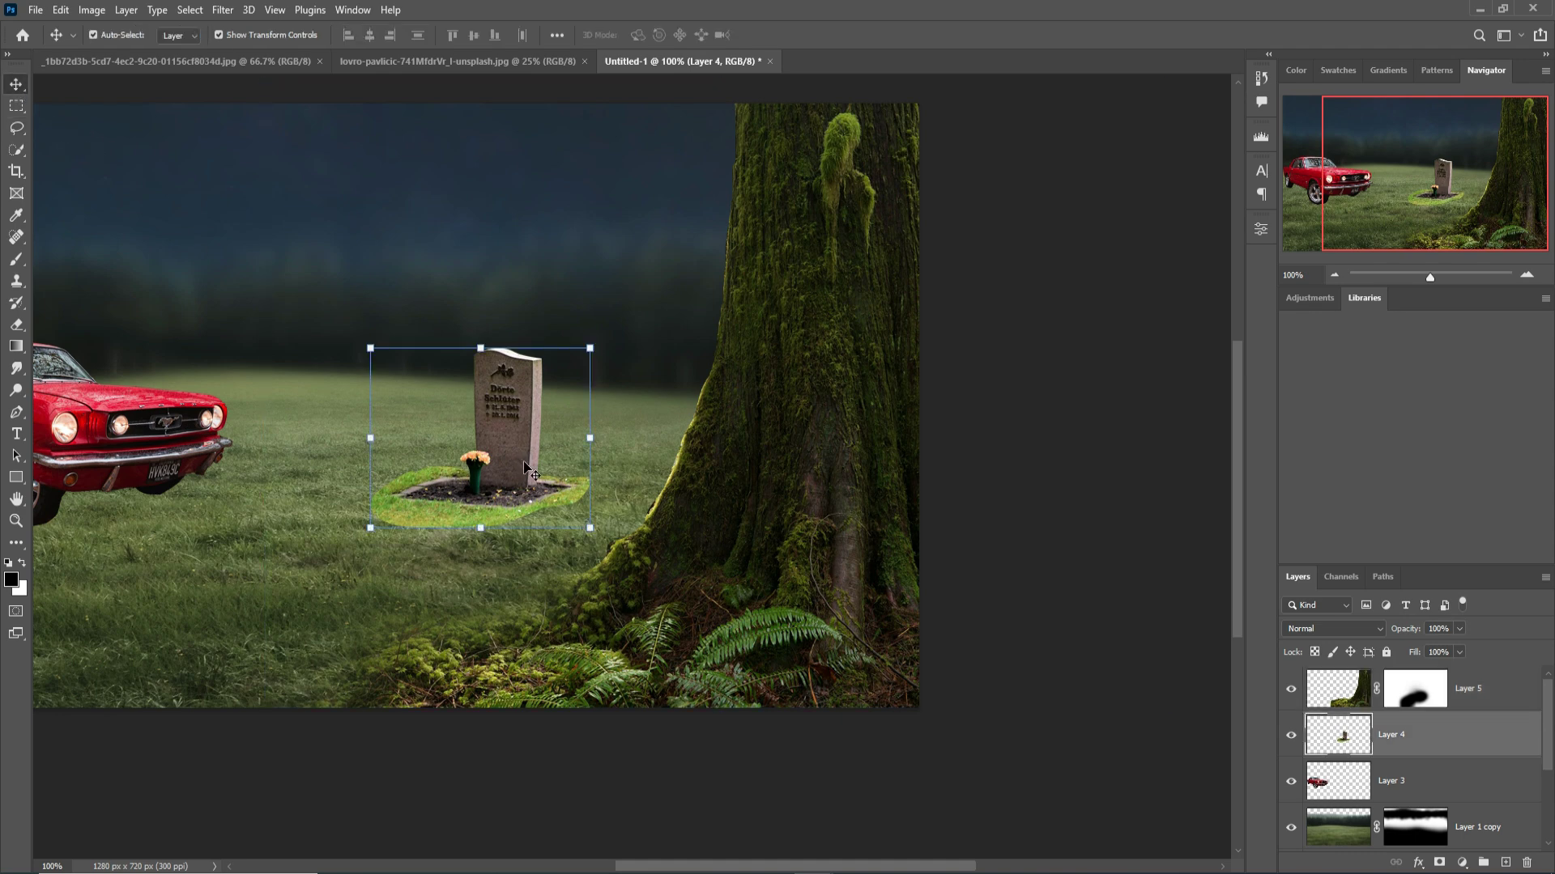
{"action": "scroll", "coordinate": [524, 468], "scroll_direction": "up", "scroll_amount": 5}
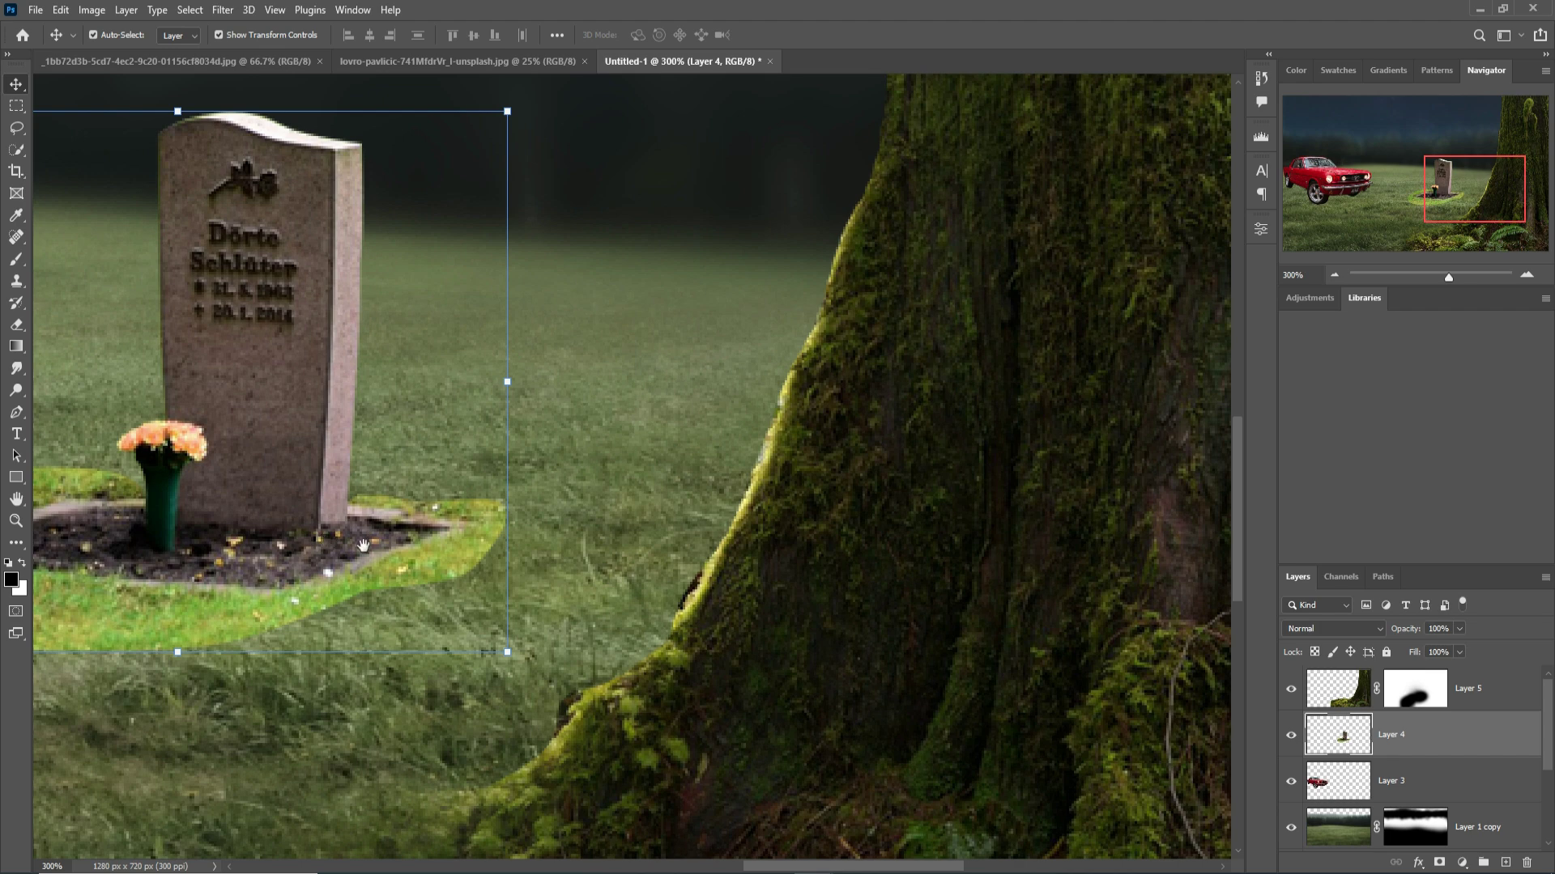
{"action": "left_click_drag", "start_coordinate": [364, 546], "coordinate": [507, 495]}
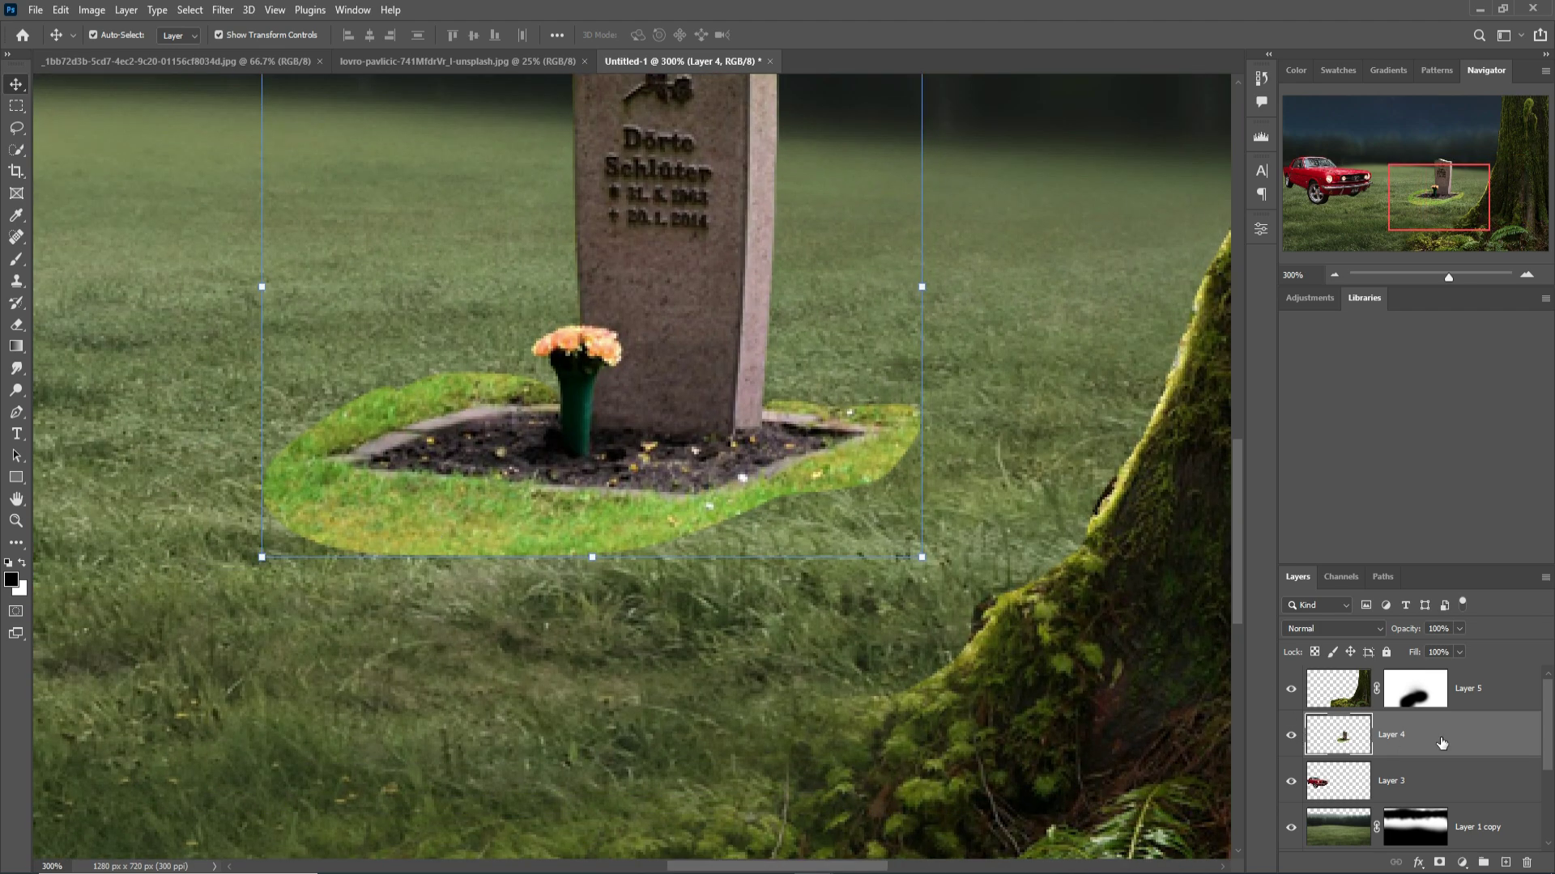
{"action": "left_click", "coordinate": [1440, 863]}
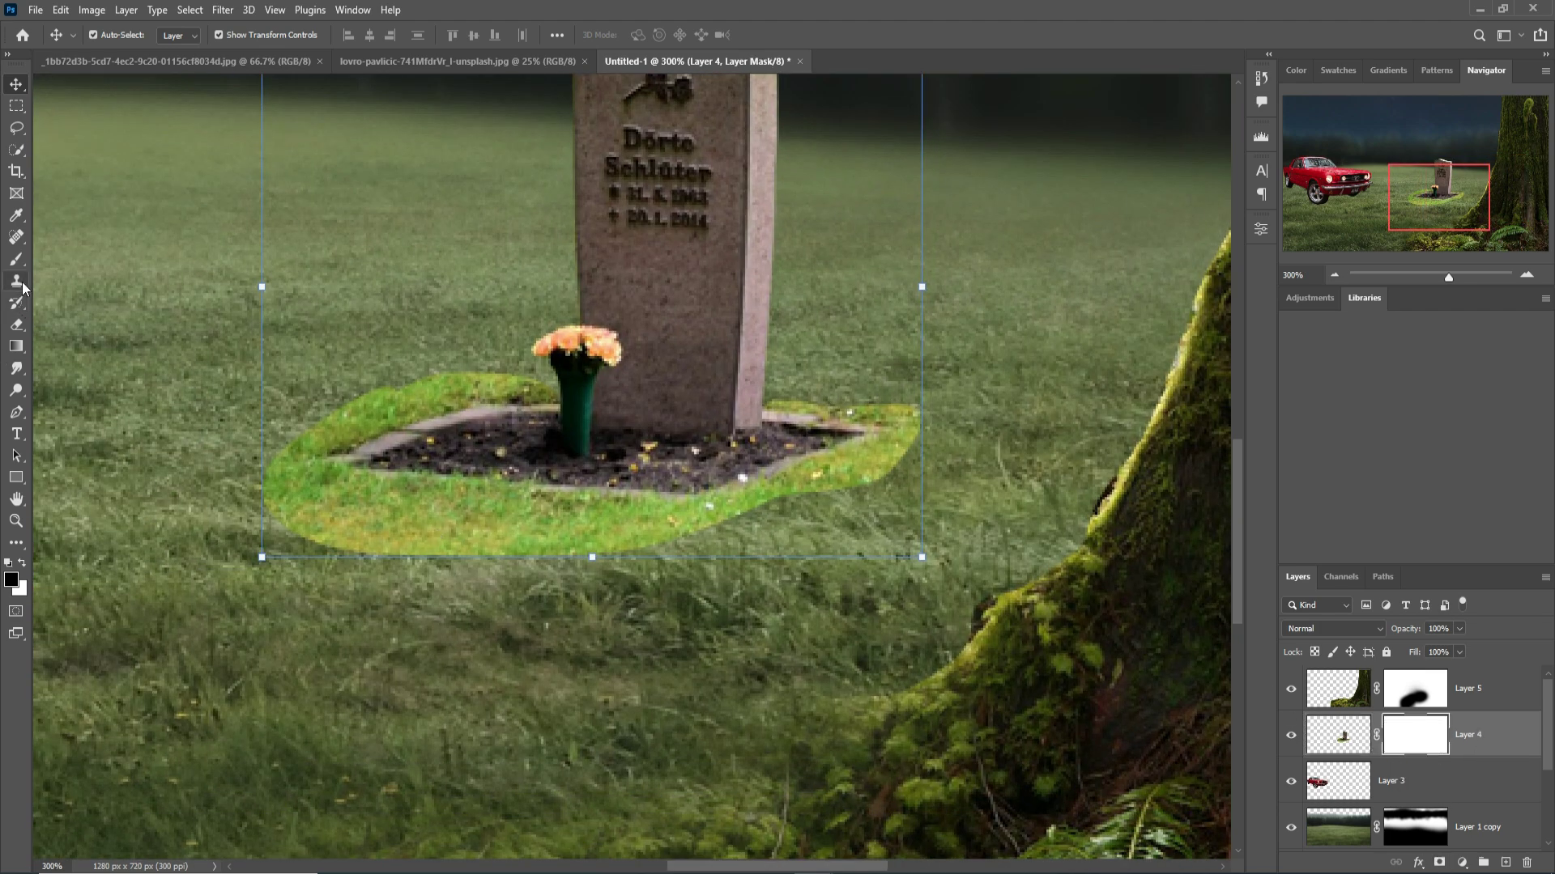
Mask out the bright grass around the grave bed with a soft black brush at 49% opacity, using a smaller brush near the stone
{"action": "left_click", "coordinate": [16, 259]}
{"action": "key", "text": "bracketleft"}
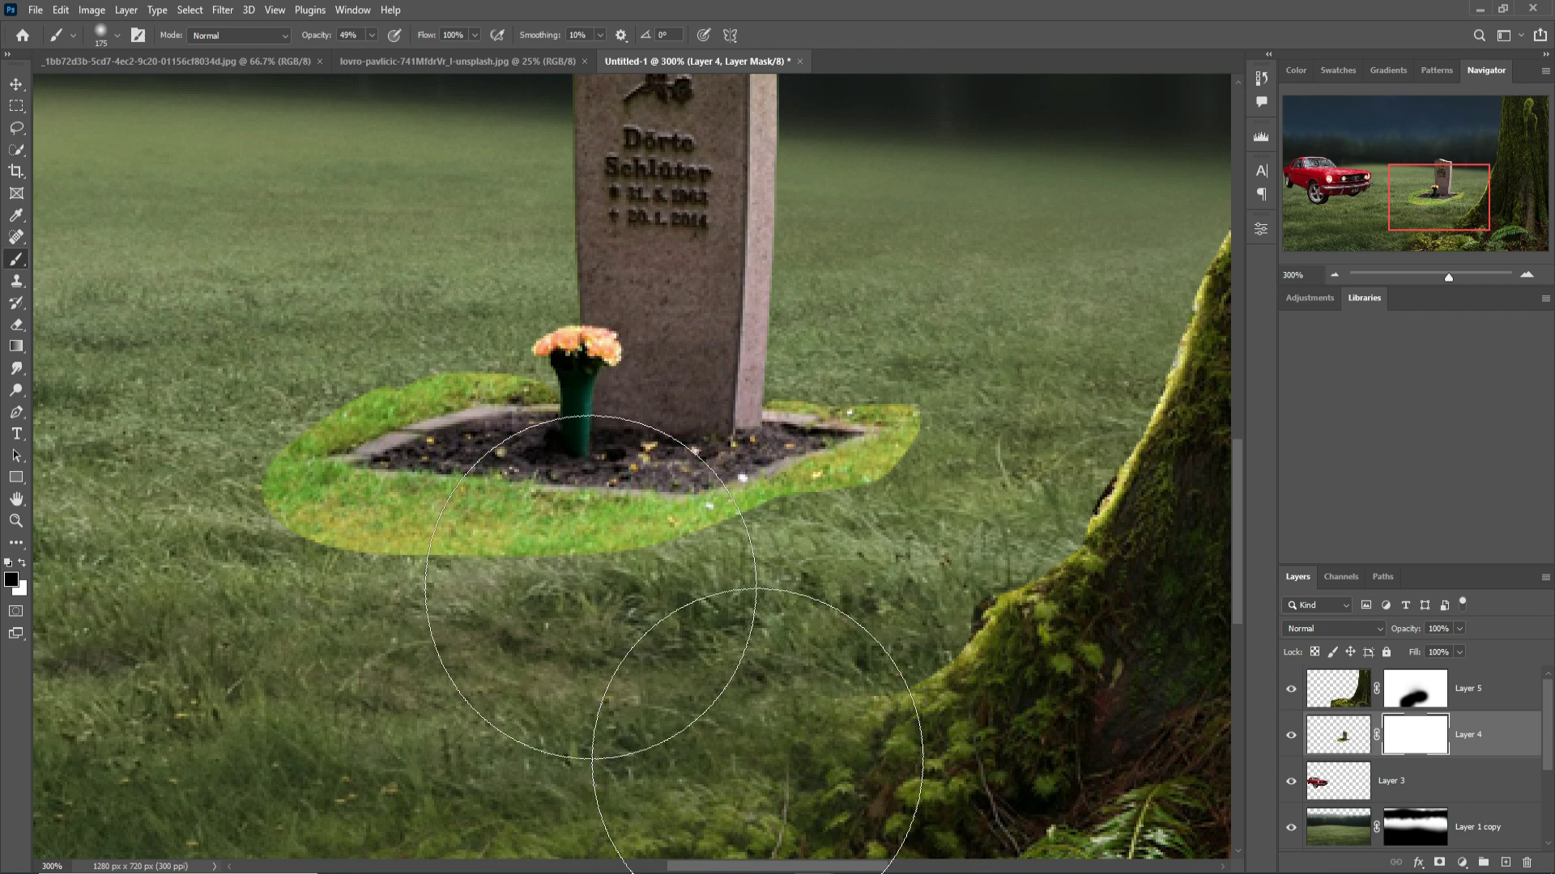
{"action": "key", "text": "bracketleft"}
{"action": "key", "text": "bracketleft"}
{"action": "key", "text": "bracketleft"}
{"action": "key", "text": "bracketleft"}
{"action": "key", "text": "bracketleft"}
{"action": "key", "text": "bracketleft"}
{"action": "key", "text": "bracketleft"}
{"action": "key", "text": "bracketleft"}
{"action": "key", "text": "bracketleft"}
{"action": "left_click_drag", "start_coordinate": [526, 538], "coordinate": [632, 530]}
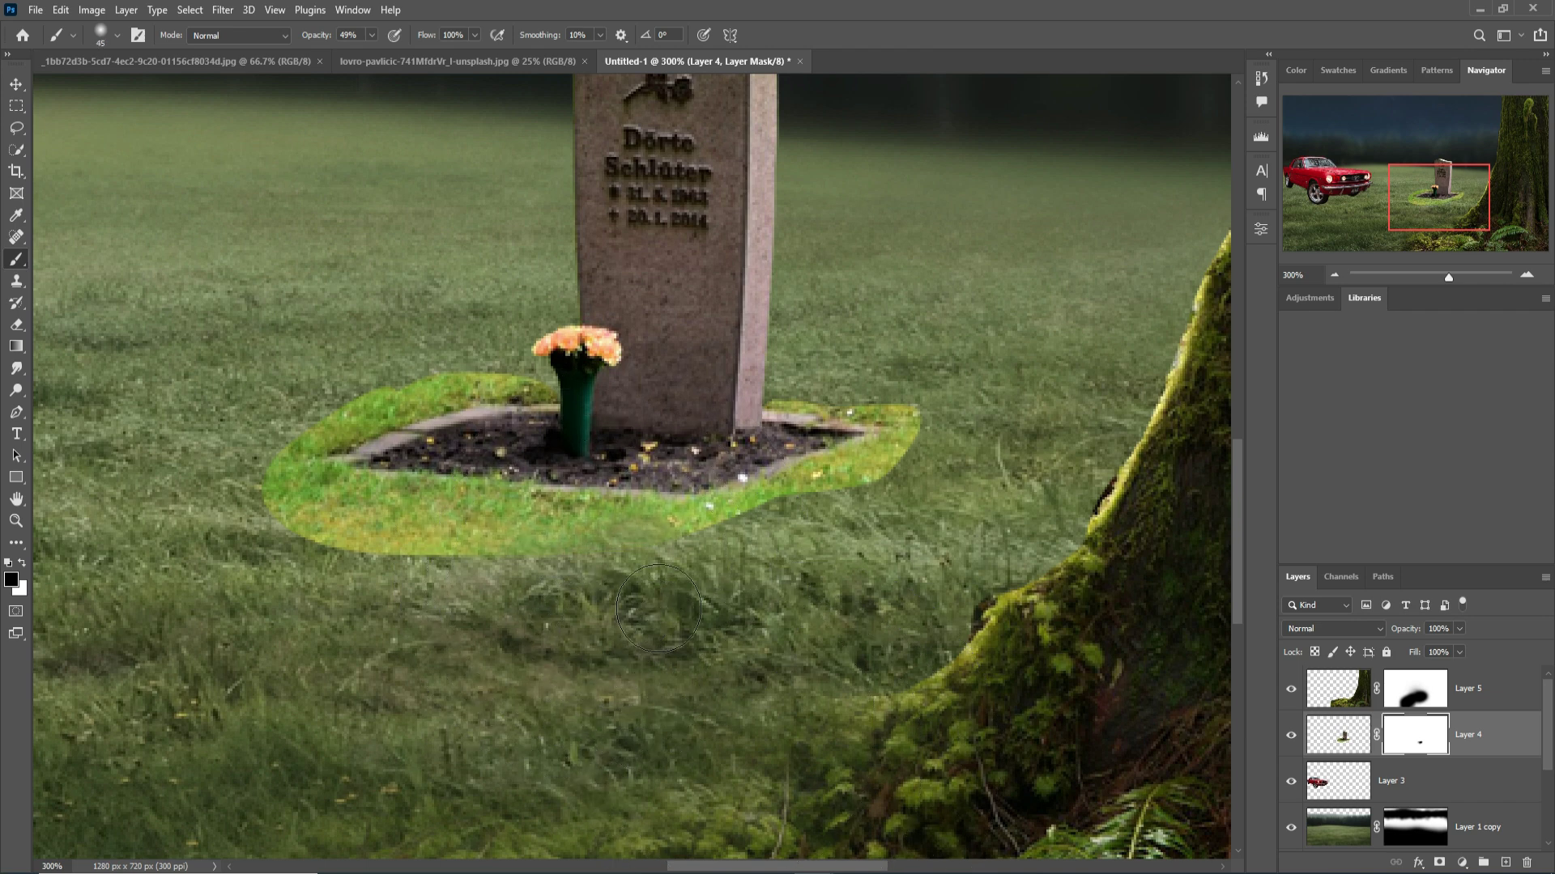
{"action": "mouse_move", "coordinate": [658, 609]}
{"action": "left_mouse_down"}
{"action": "mouse_move", "coordinate": [907, 551]}
{"action": "mouse_move", "coordinate": [998, 487]}
{"action": "mouse_move", "coordinate": [1000, 450]}
{"action": "mouse_move", "coordinate": [553, 608]}
{"action": "mouse_move", "coordinate": [613, 585]}
{"action": "mouse_move", "coordinate": [529, 612]}
{"action": "mouse_move", "coordinate": [555, 589]}
{"action": "mouse_move", "coordinate": [399, 588]}
{"action": "mouse_move", "coordinate": [416, 575]}
{"action": "mouse_move", "coordinate": [490, 620]}
{"action": "mouse_move", "coordinate": [601, 595]}
{"action": "mouse_move", "coordinate": [313, 522]}
{"action": "mouse_move", "coordinate": [319, 560]}
{"action": "mouse_move", "coordinate": [272, 530]}
{"action": "mouse_move", "coordinate": [364, 457]}
{"action": "mouse_move", "coordinate": [242, 550]}
{"action": "mouse_move", "coordinate": [440, 407]}
{"action": "mouse_move", "coordinate": [371, 443]}
{"action": "mouse_move", "coordinate": [468, 391]}
{"action": "mouse_move", "coordinate": [542, 392]}
{"action": "left_mouse_up"}
{"action": "key", "text": "bracketleft"}
{"action": "key", "text": "bracketleft"}
{"action": "key", "text": "bracketleft"}
{"action": "key", "text": "bracketleft"}
{"action": "key", "text": "bracketleft"}
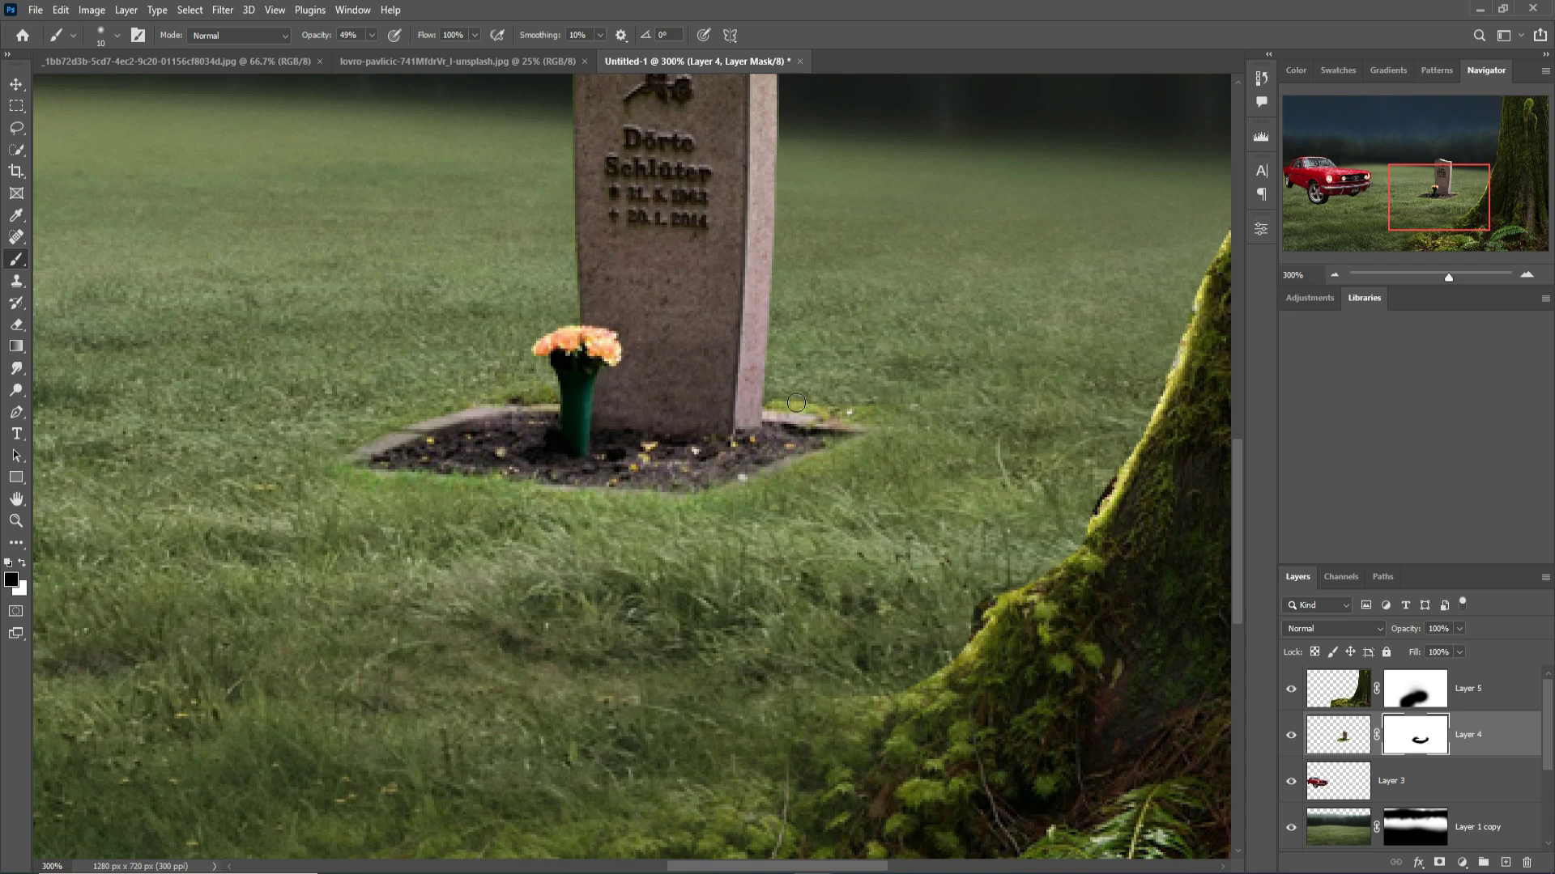
{"action": "left_click_drag", "start_coordinate": [796, 402], "coordinate": [886, 412]}
Merge the two forest meadow layers, Layer 1 copy and Layer 1, into one layer
{"action": "key", "text": "v"}
{"action": "key", "text": "ctrl+minus"}
{"action": "key", "text": "ctrl+minus"}
{"action": "key", "text": "ctrl+minus"}
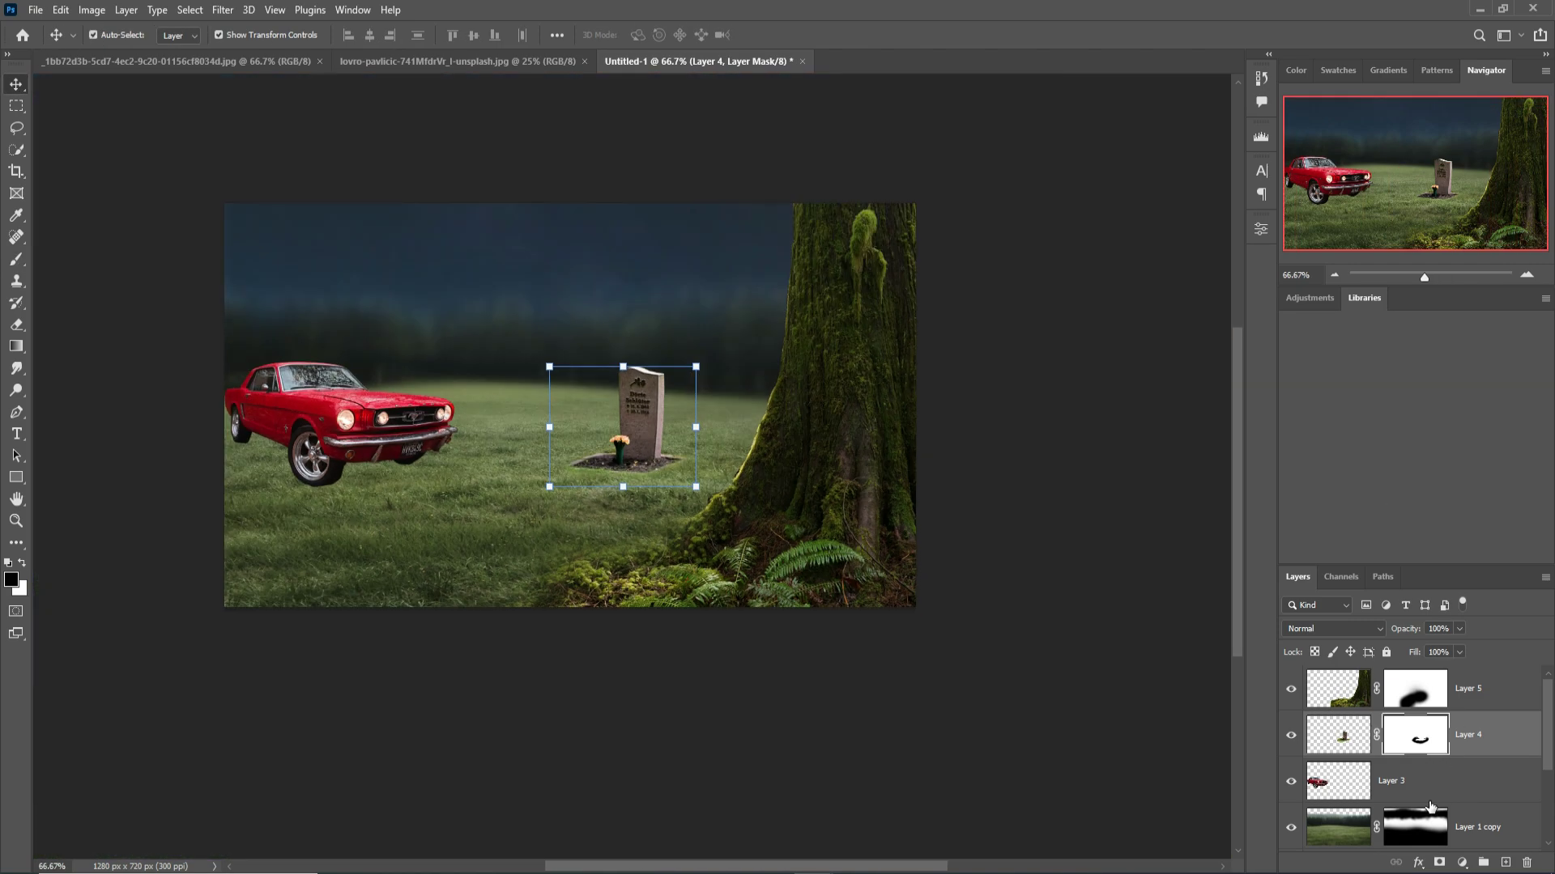
{"action": "left_click", "coordinate": [1430, 812]}
{"action": "scroll", "coordinate": [1474, 769], "scroll_direction": "down", "scroll_amount": 3}
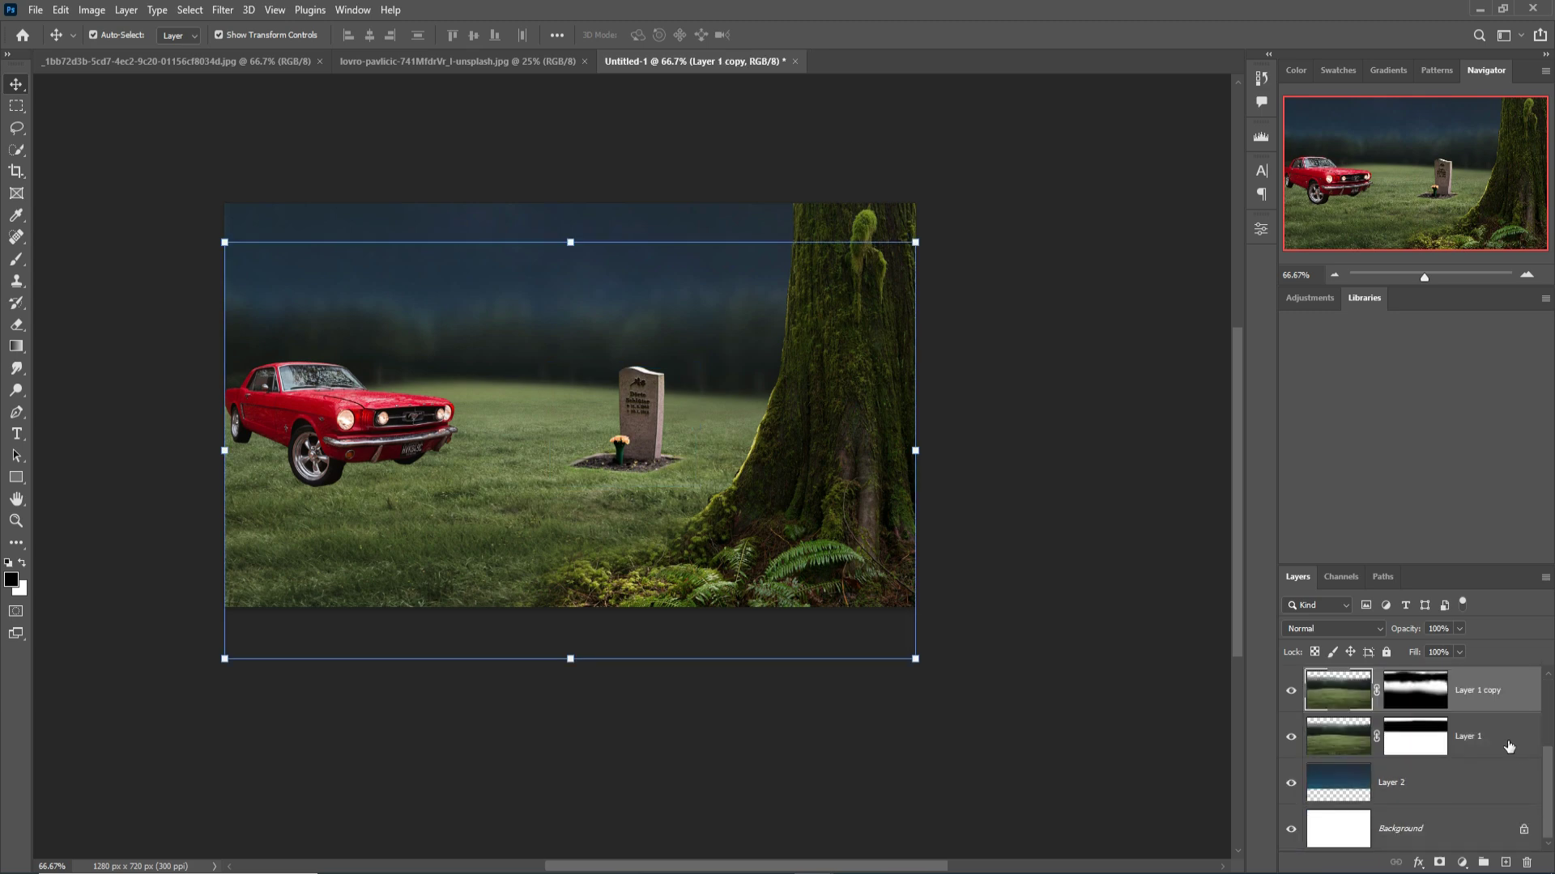
{"action": "left_click", "coordinate": [1506, 746], "text": "ctrl"}
{"action": "right_click", "coordinate": [1502, 700]}
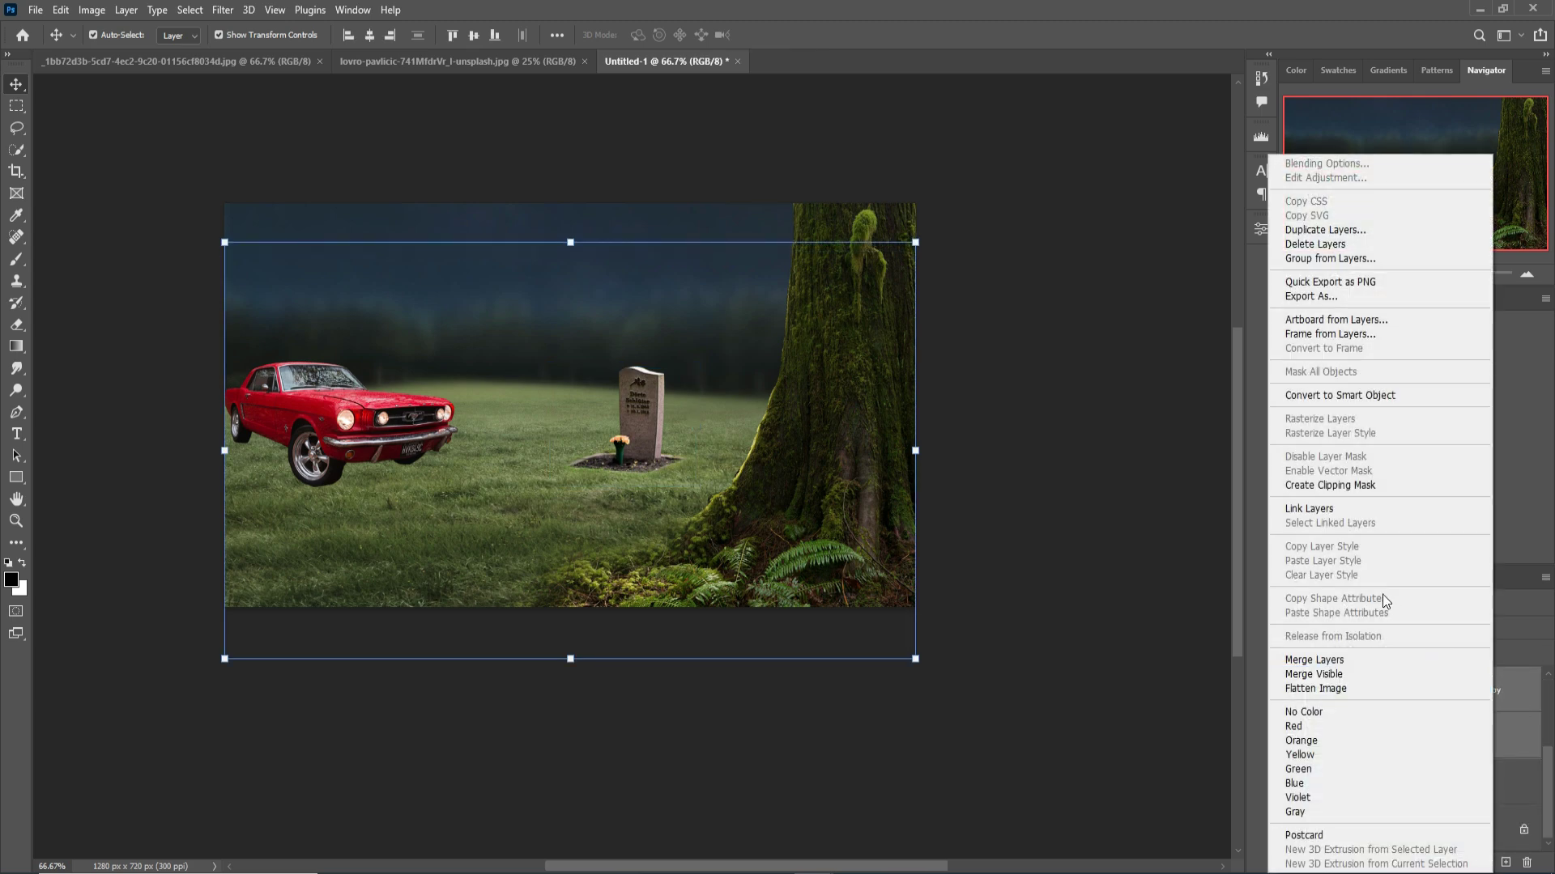
{"action": "left_click", "coordinate": [1314, 660]}
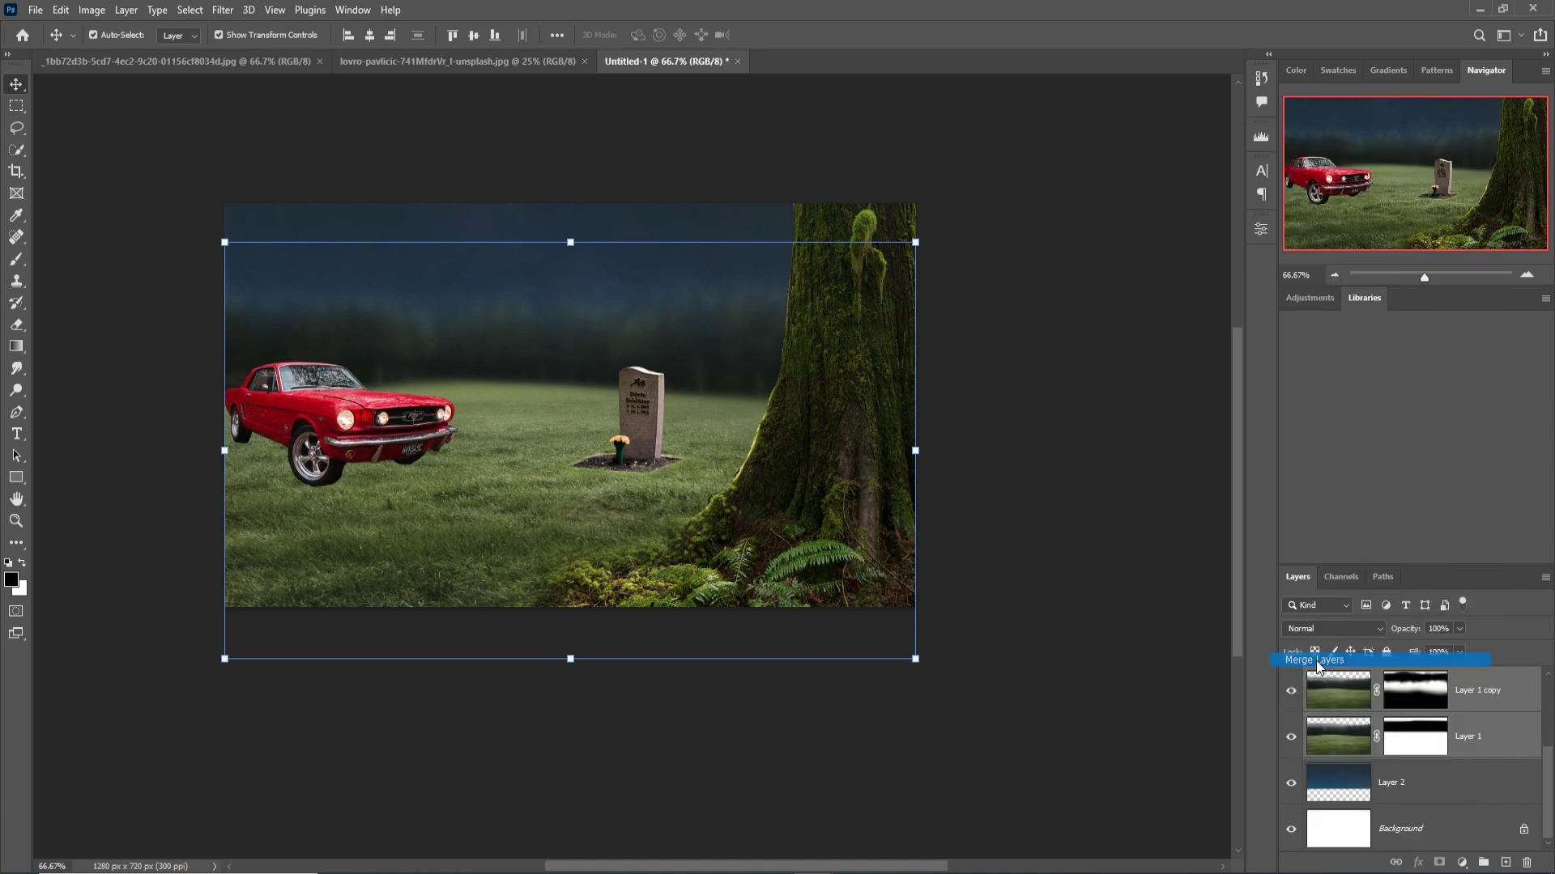
Add a Curves adjustment clipped to the merged meadow layer and pull the RGB curve's midtones down to darken it
{"action": "left_click", "coordinate": [1461, 861]}
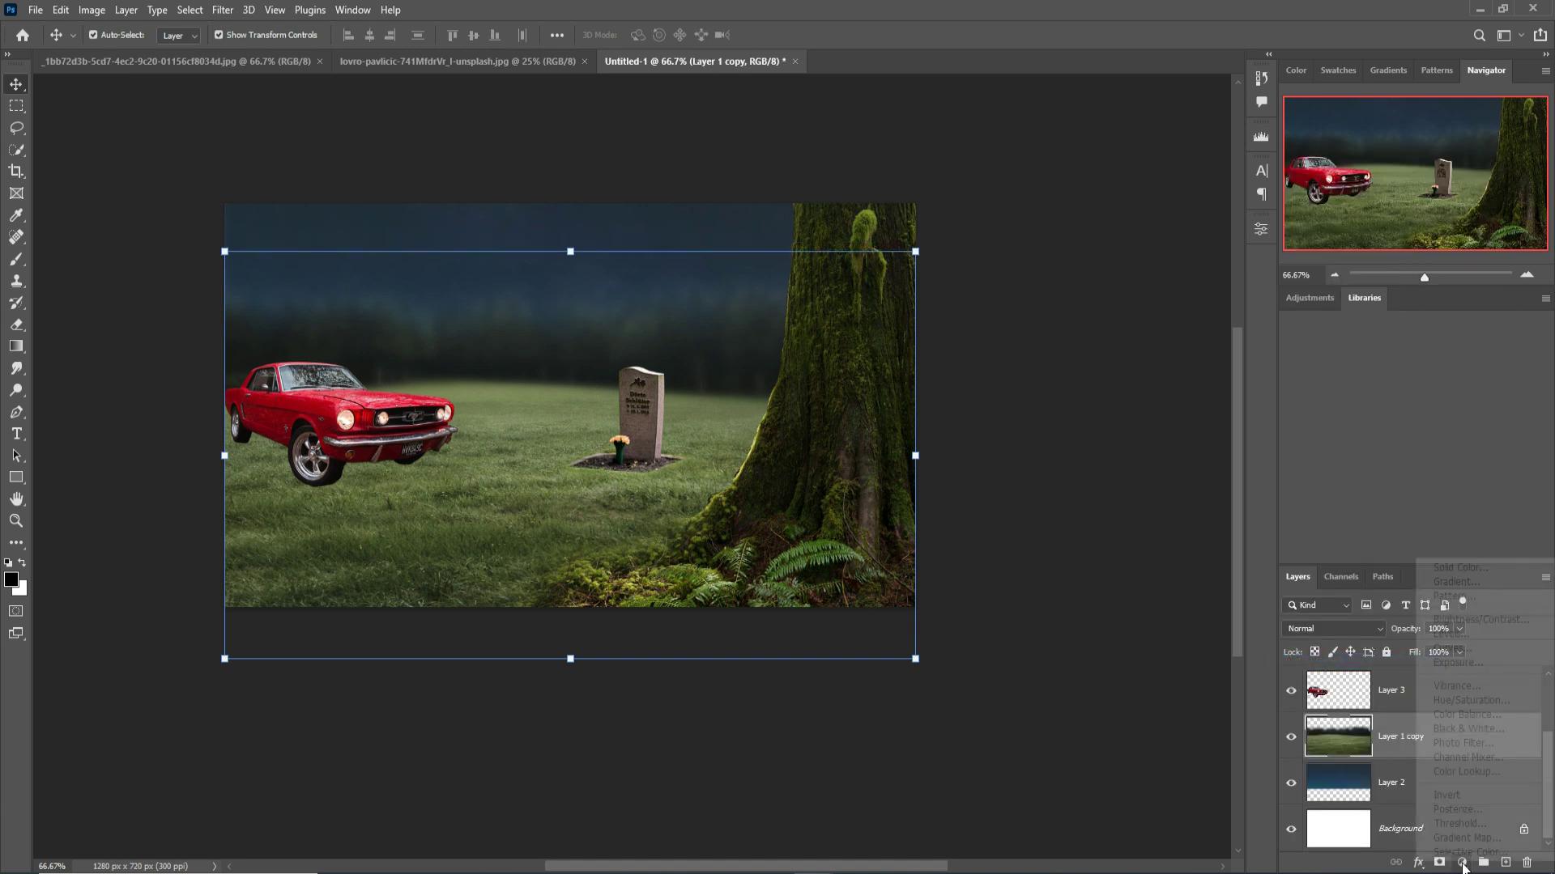
{"action": "left_click", "coordinate": [1453, 649]}
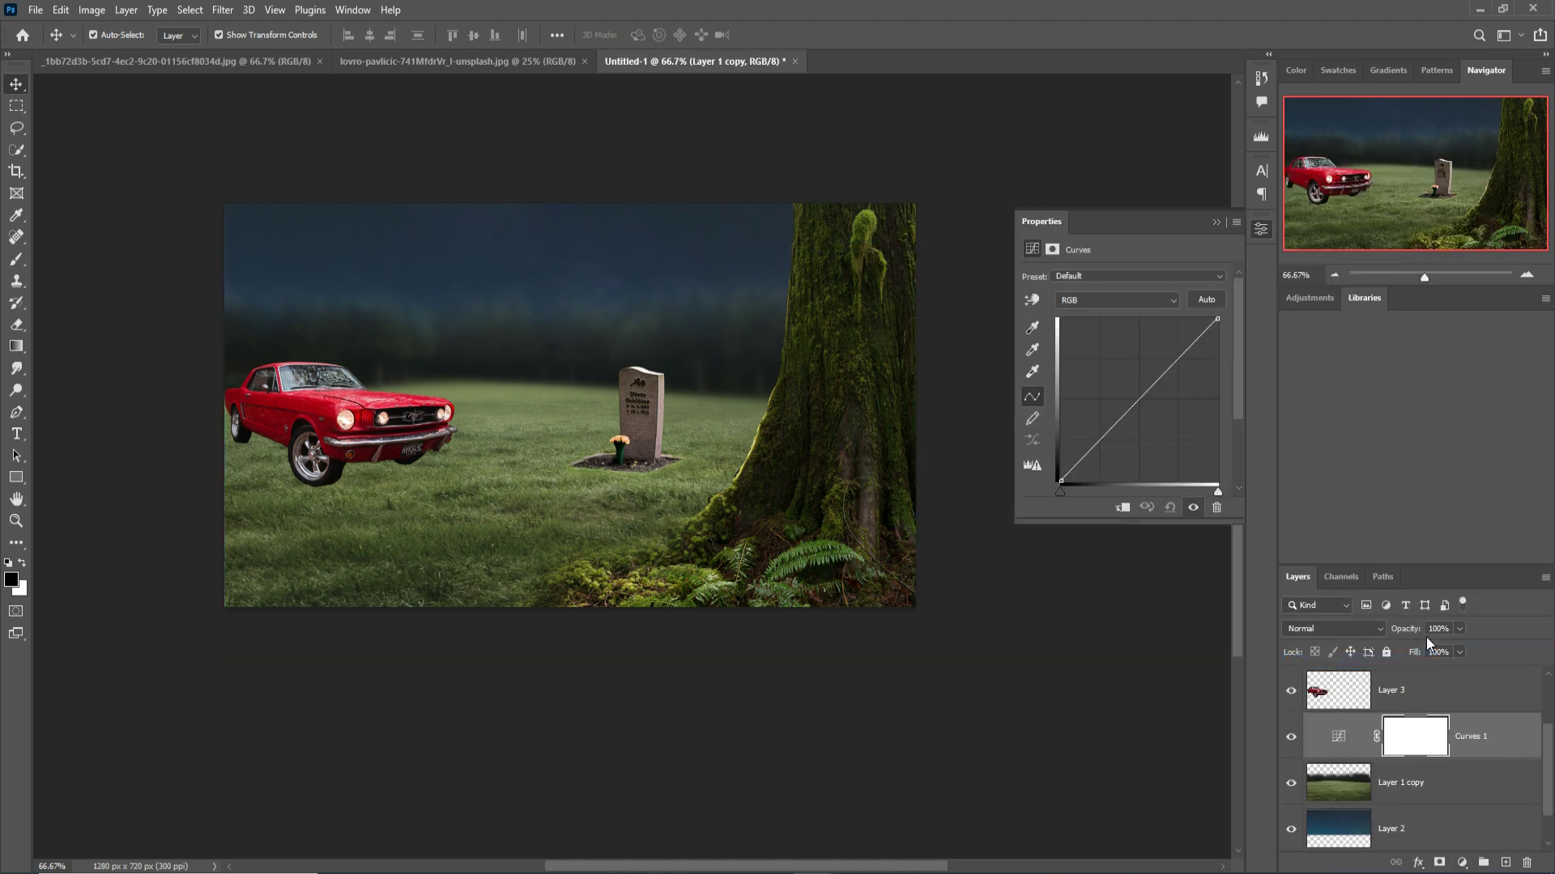
{"action": "left_click", "coordinate": [1134, 507]}
{"action": "left_click_drag", "start_coordinate": [1157, 407], "coordinate": [1169, 414]}
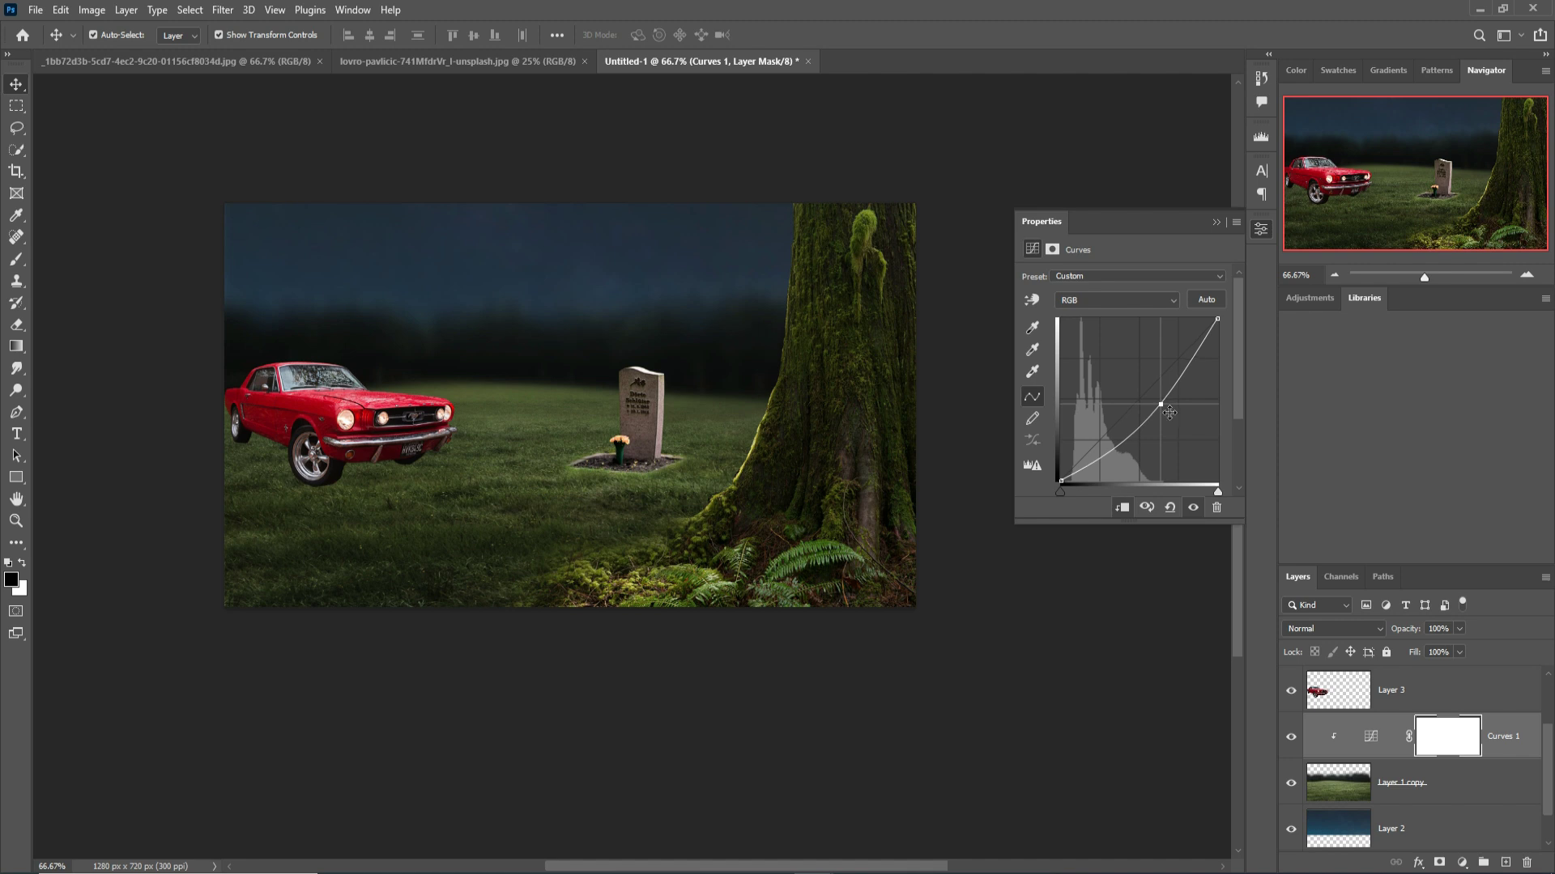
{"action": "left_click", "coordinate": [1214, 223]}
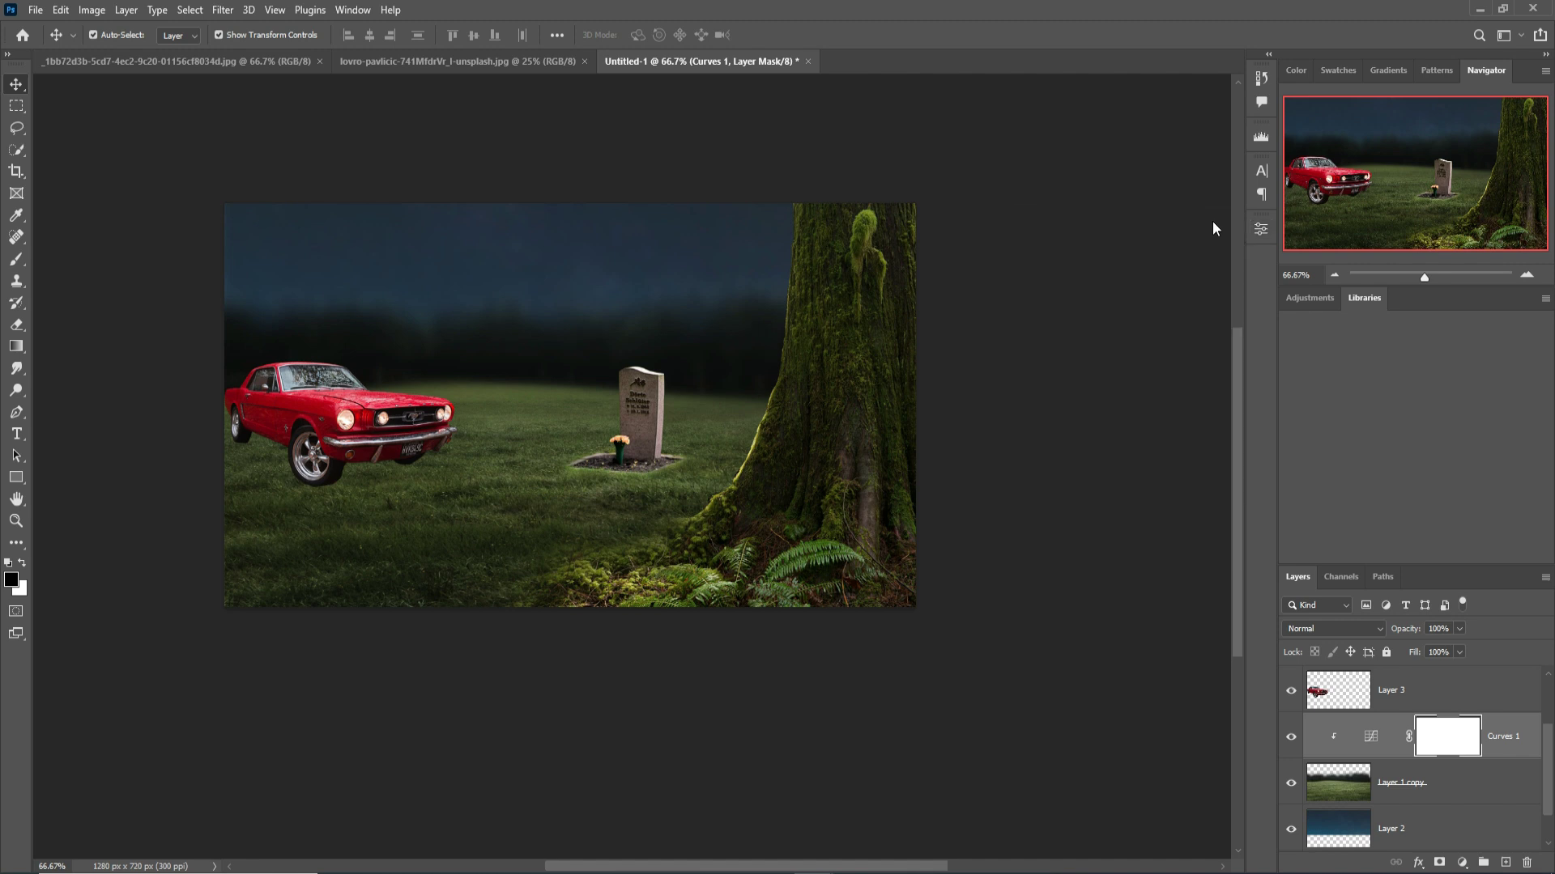
Add a Curves adjustment clipped to the tree layer and bend its RGB curve downward to darken the tree
{"action": "scroll", "coordinate": [1428, 761], "scroll_direction": "down", "scroll_amount": 2}
{"action": "scroll", "coordinate": [1429, 761], "scroll_direction": "up", "scroll_amount": 4}
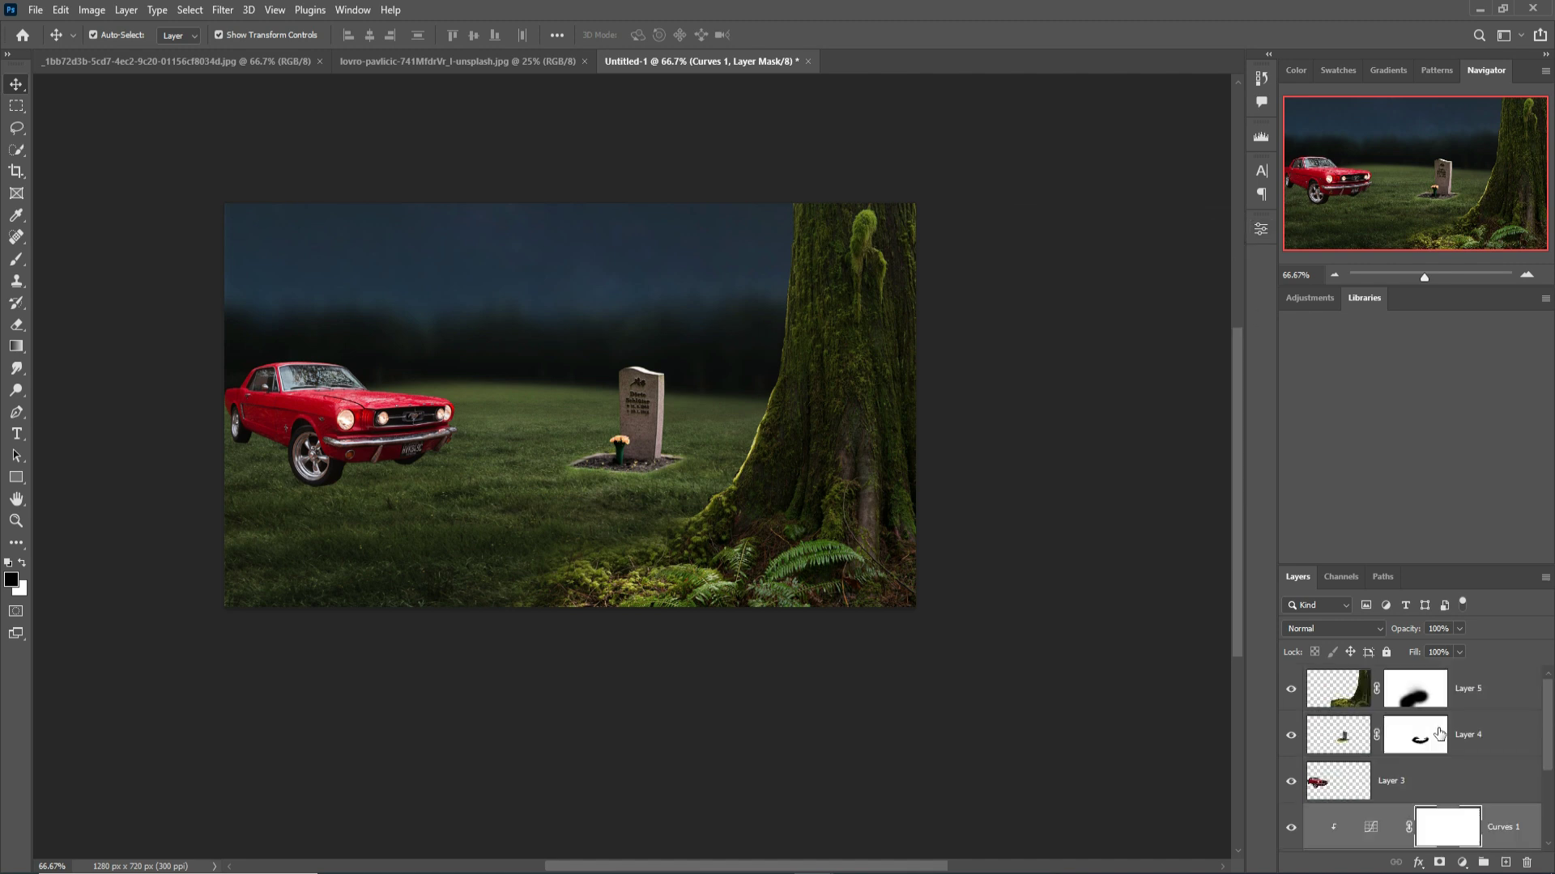
{"action": "left_click", "coordinate": [1504, 700]}
{"action": "left_click", "coordinate": [1462, 863]}
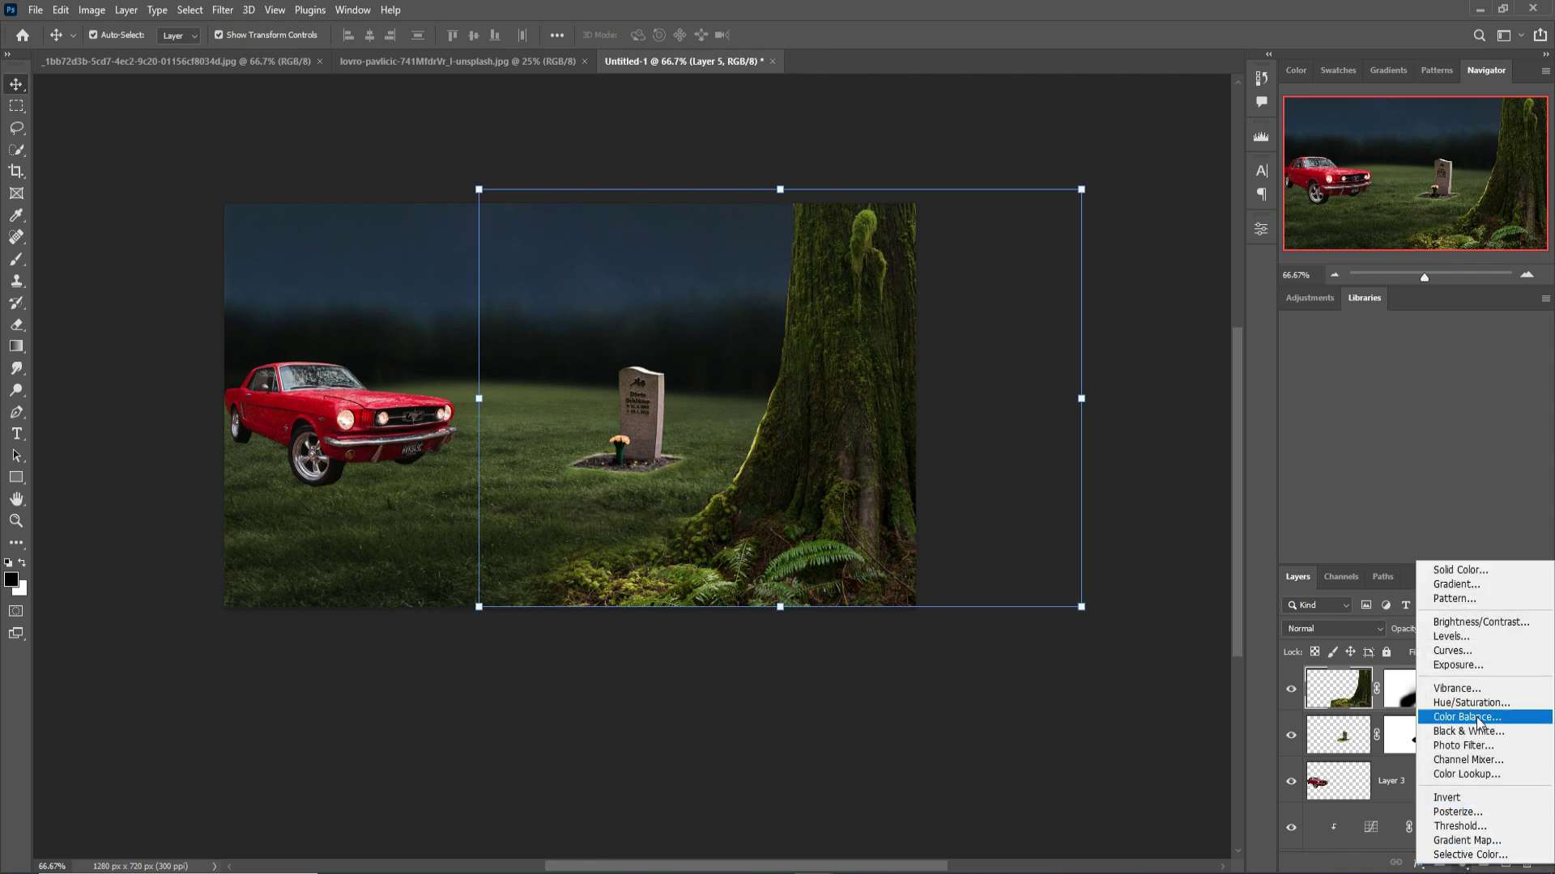
{"action": "left_click", "coordinate": [1450, 647]}
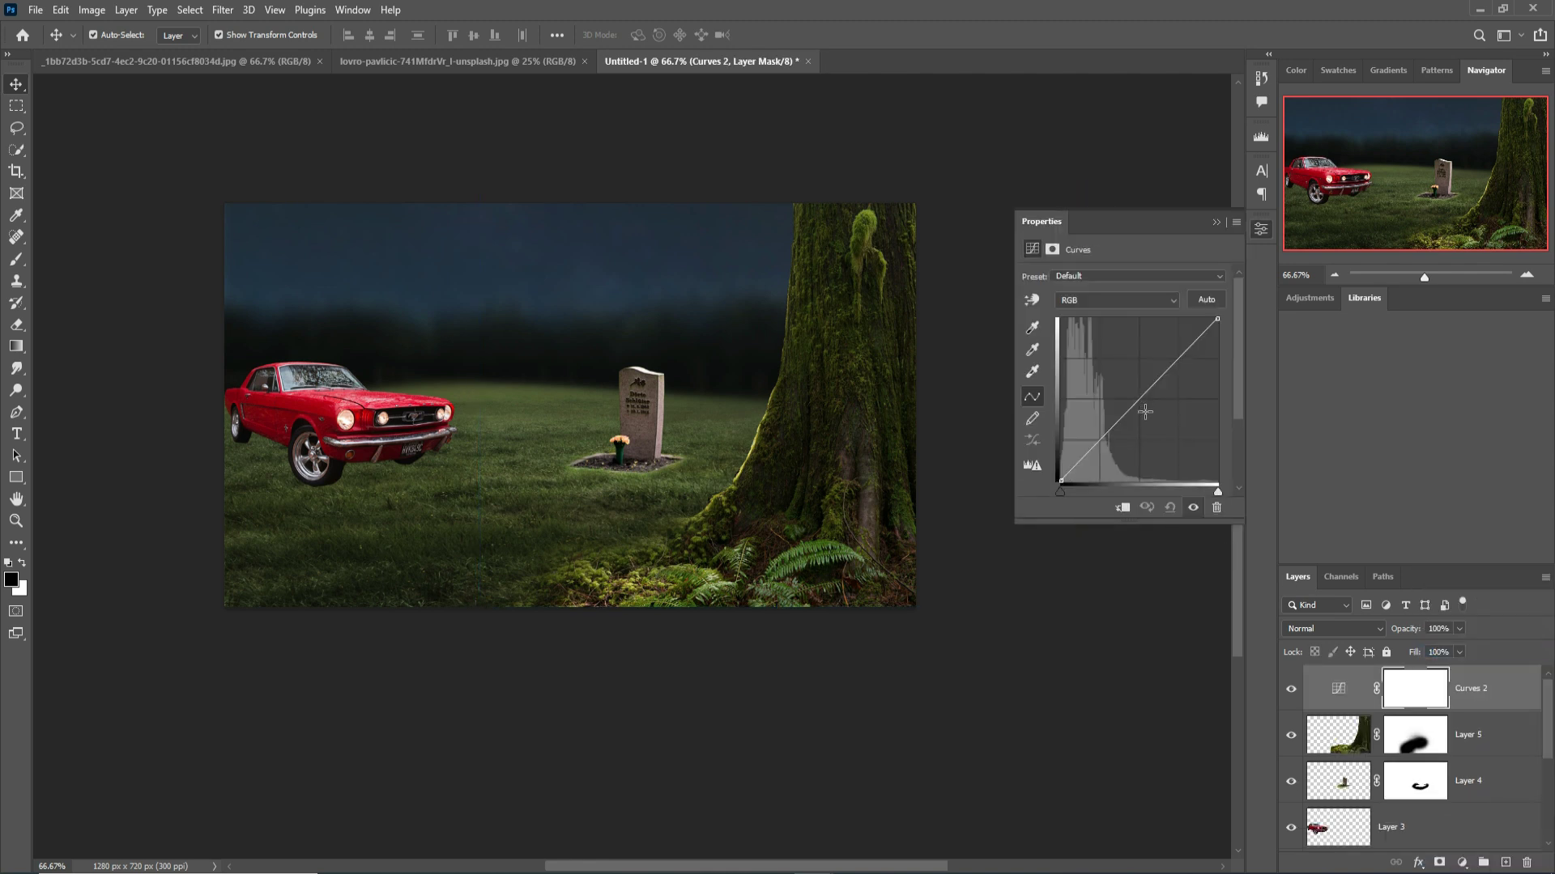
{"action": "key", "text": "ctrl+alt+g"}
{"action": "left_click_drag", "start_coordinate": [1164, 400], "coordinate": [1134, 440]}
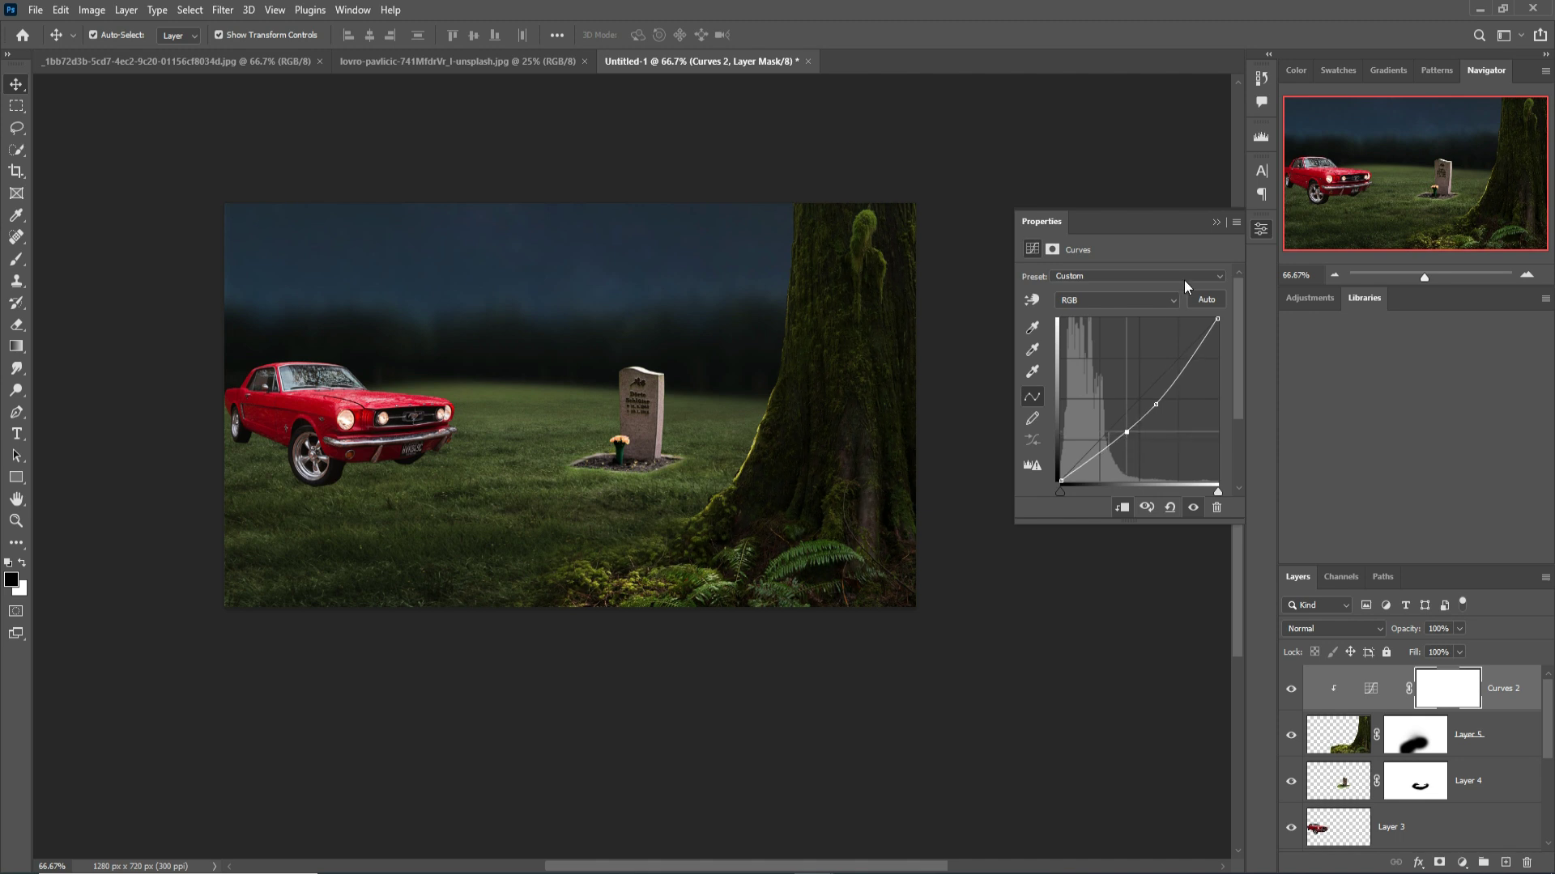
{"action": "left_click", "coordinate": [1217, 223]}
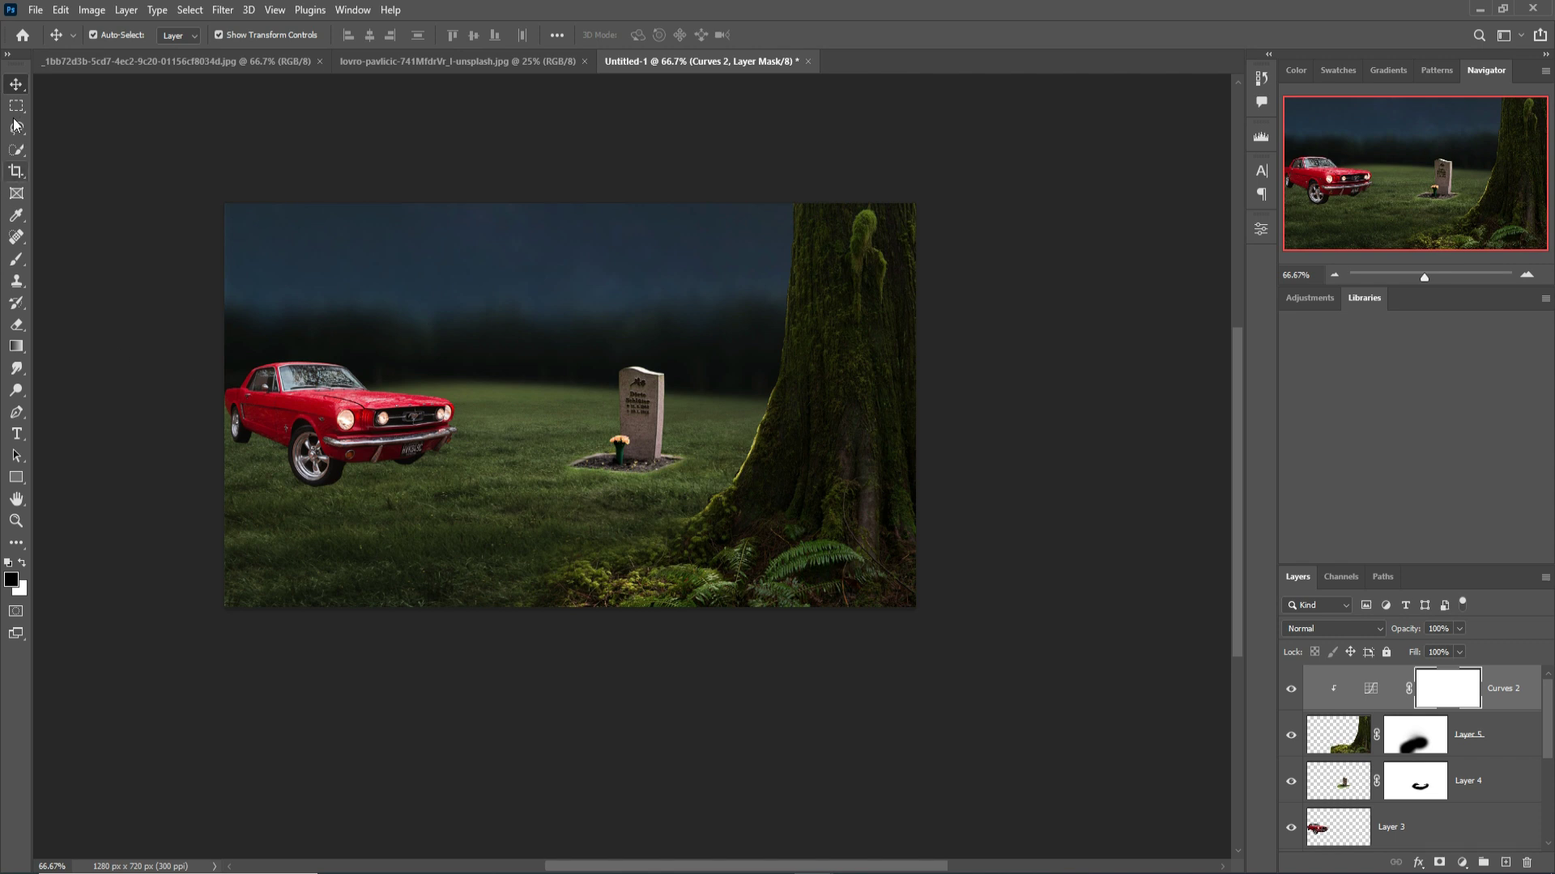
Create a new empty layer directly beneath the red car's layer, above the meadow's Curves adjustment
{"action": "left_click", "coordinate": [320, 403]}
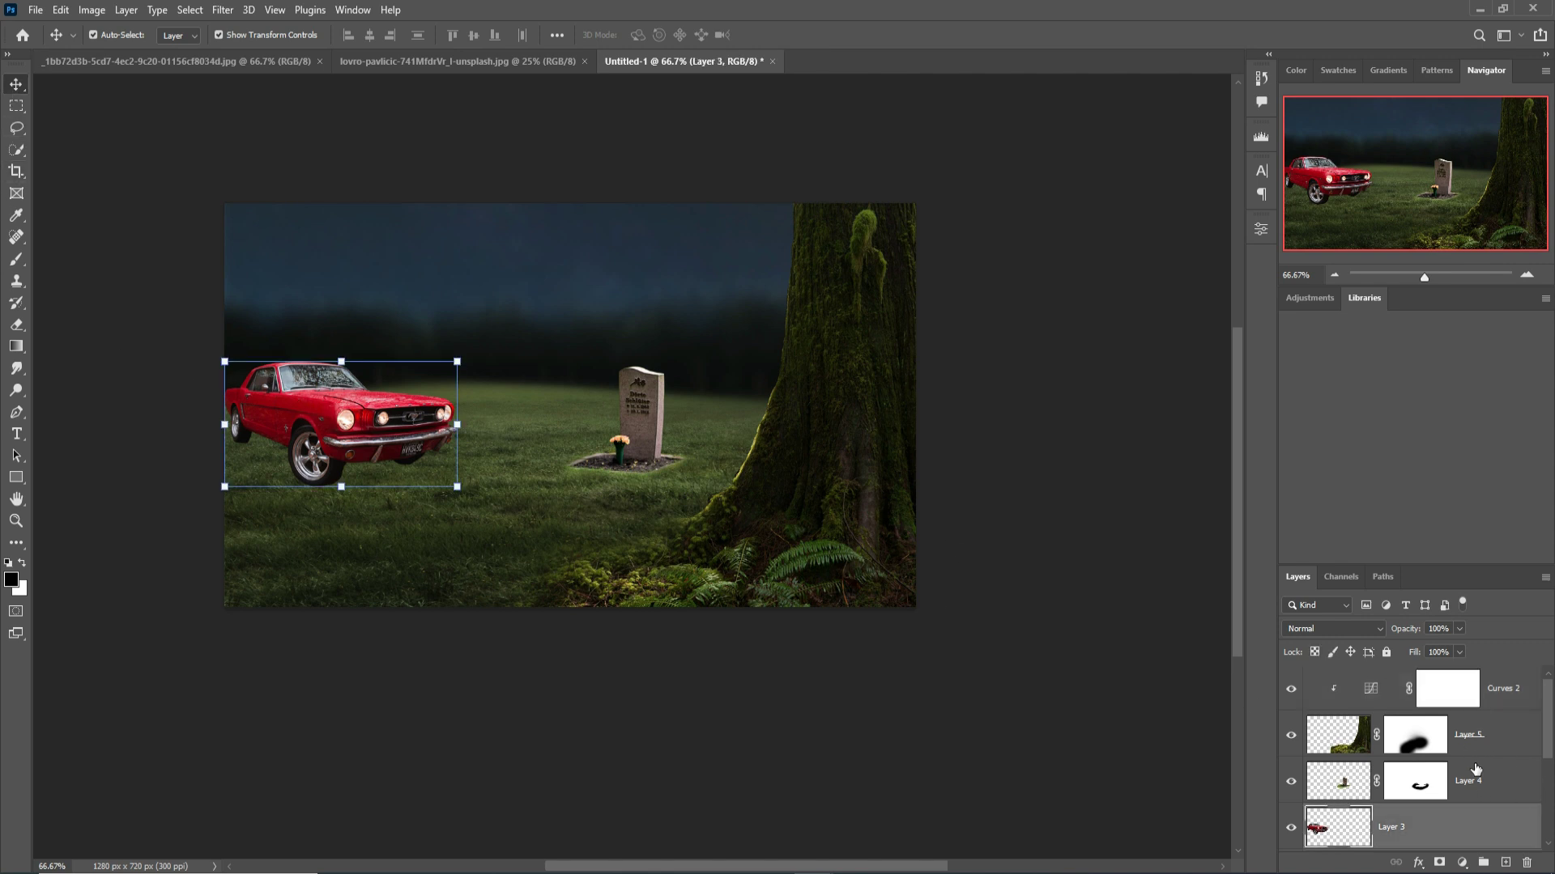
{"action": "scroll", "coordinate": [1475, 769], "scroll_direction": "down", "scroll_amount": 3}
{"action": "left_click", "coordinate": [1514, 745]}
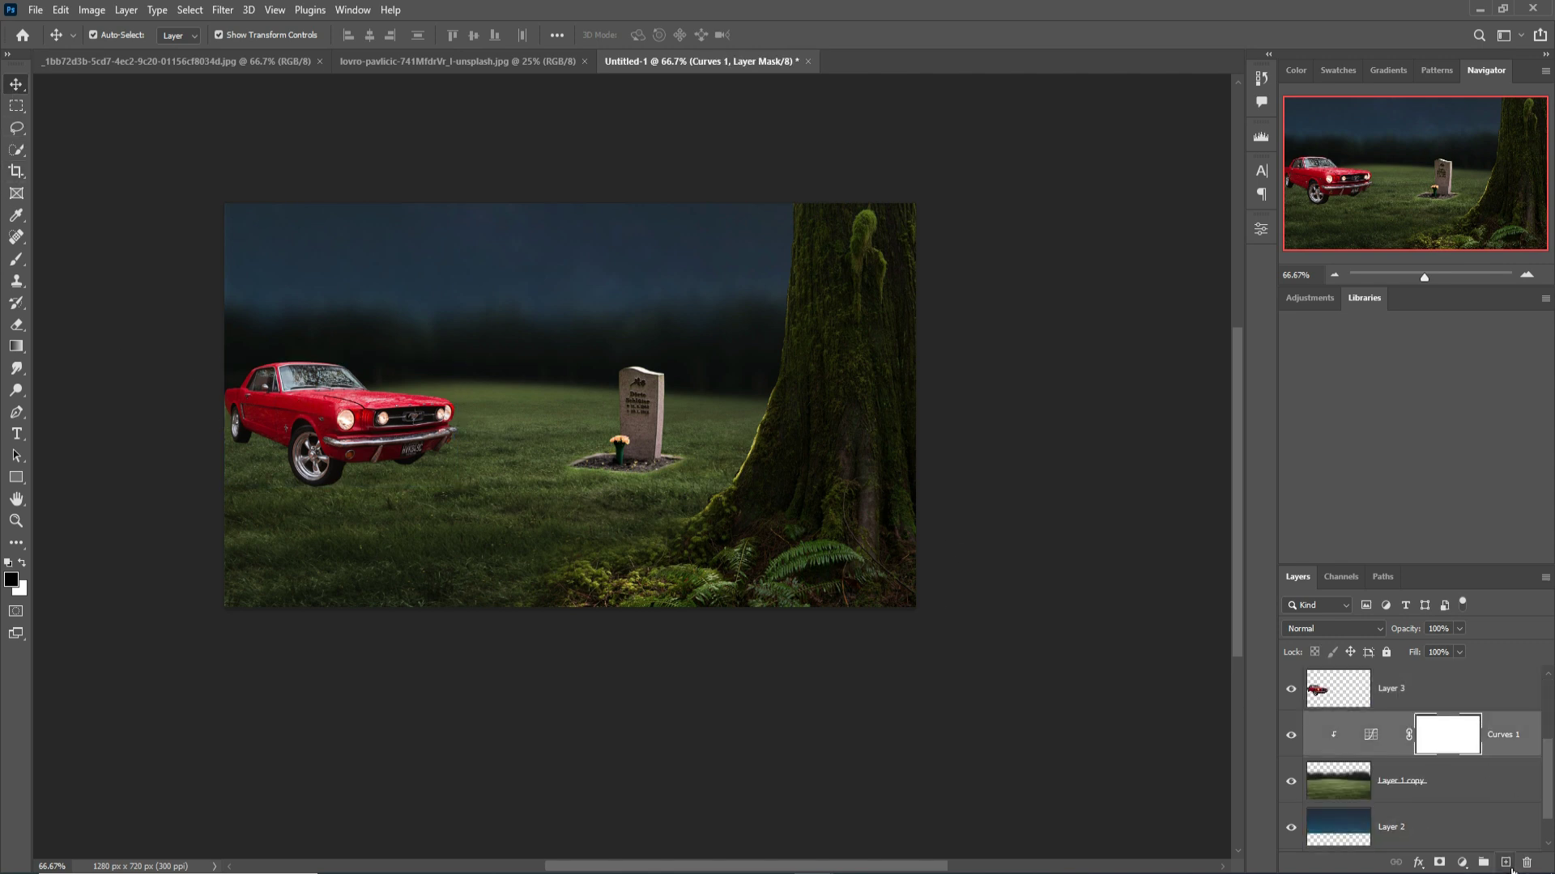
{"action": "left_click", "coordinate": [1508, 865]}
Paint a soft black shadow spot beneath the car's front bumper with the Brush at 100% opacity and size 150
{"action": "left_click", "coordinate": [16, 260]}
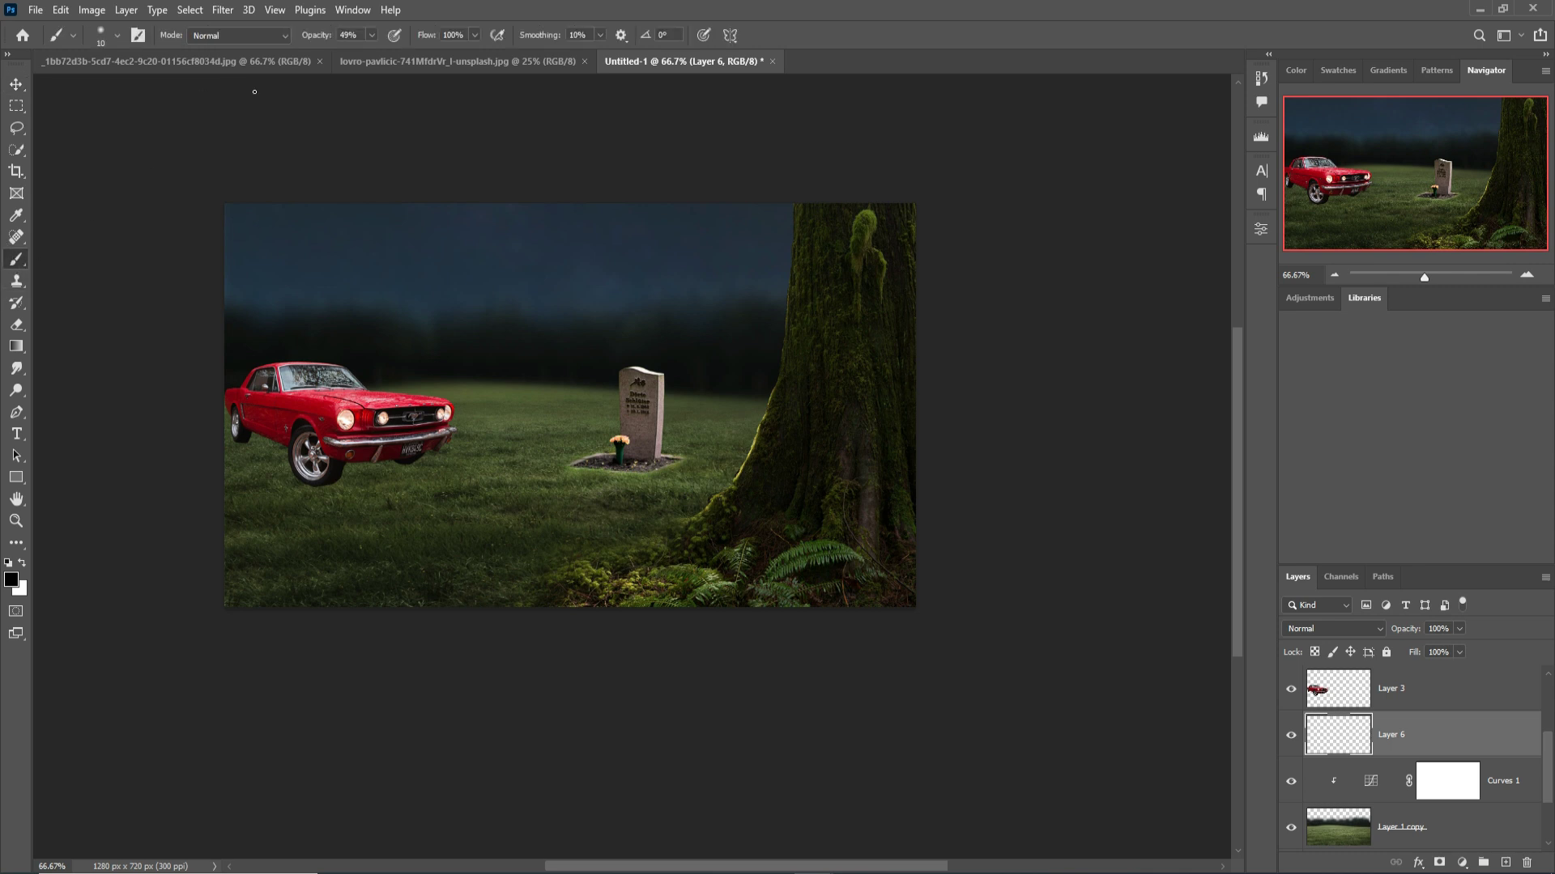
{"action": "left_click", "coordinate": [371, 35]}
{"action": "left_click_drag", "start_coordinate": [370, 54], "coordinate": [413, 53]}
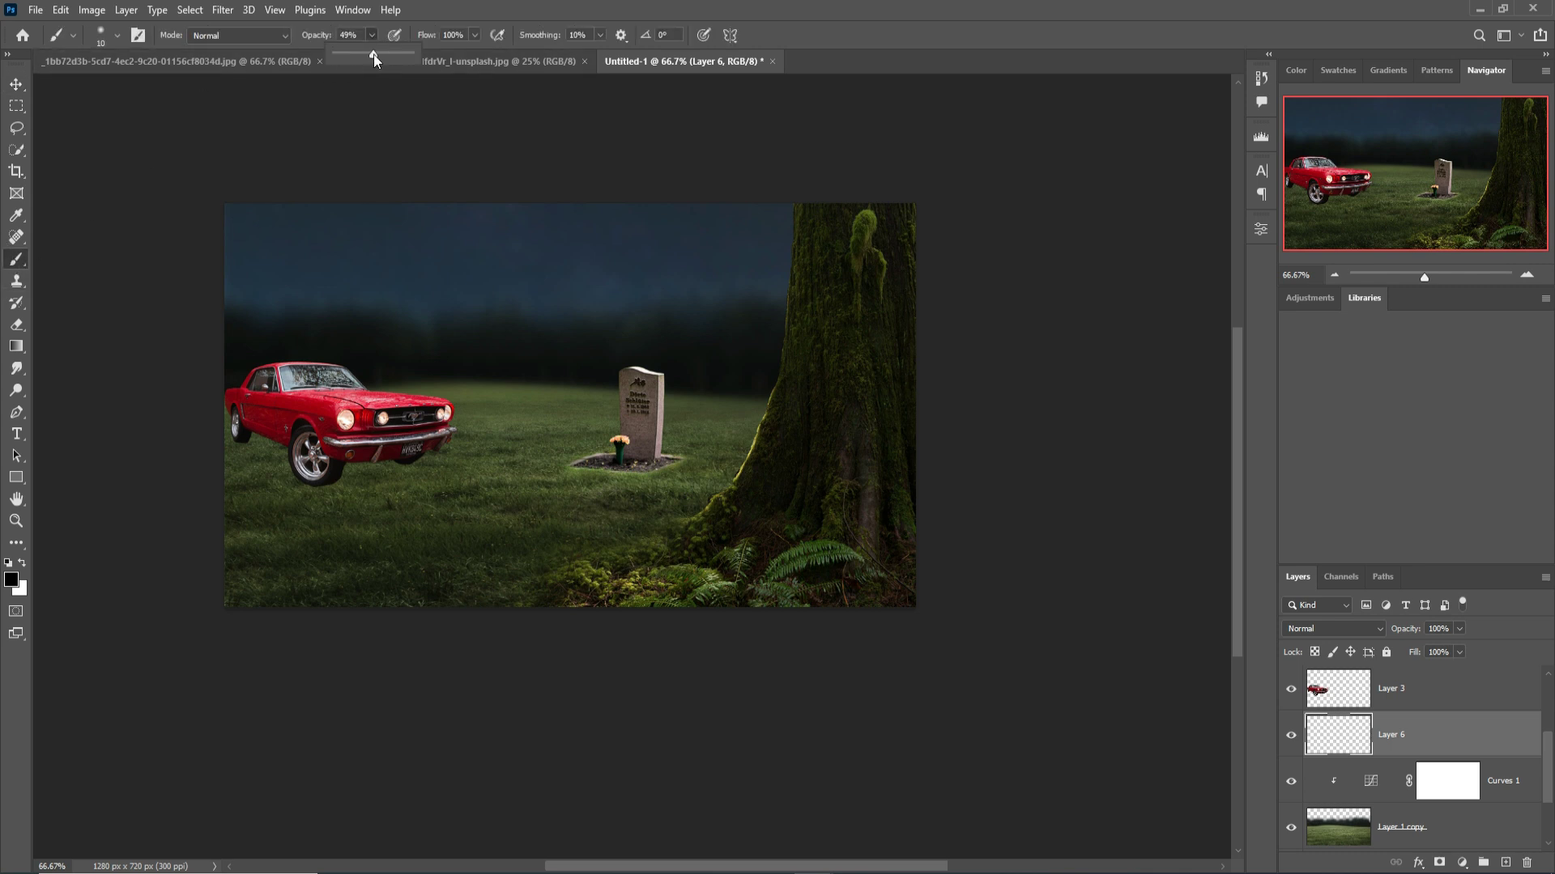
{"action": "left_click", "coordinate": [406, 489]}
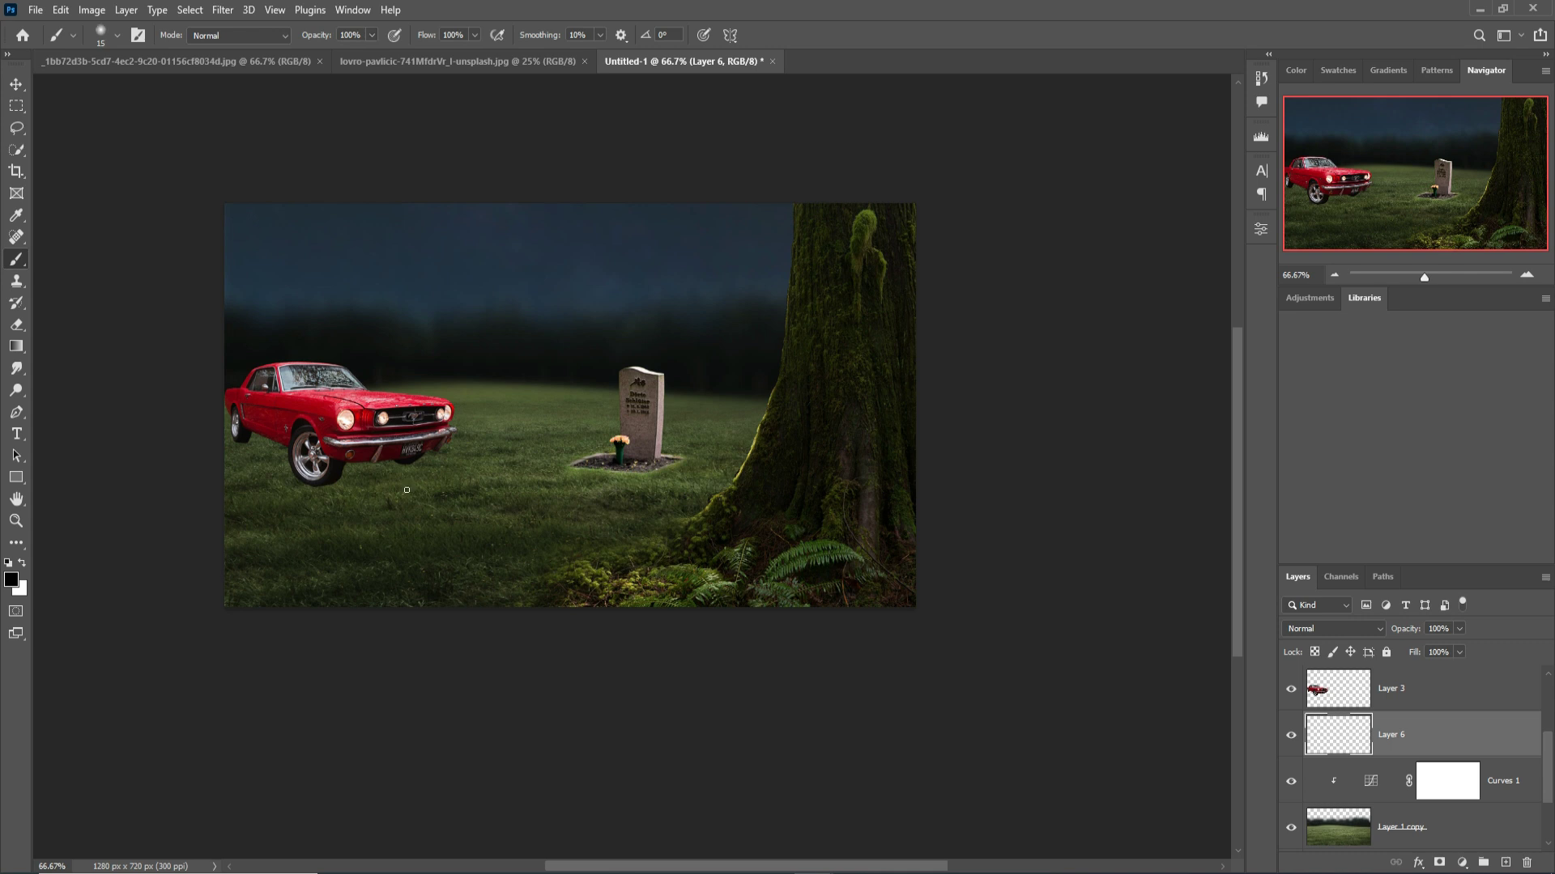
{"action": "key", "text": "bracketright"}
{"action": "key", "text": "bracketright"}
{"action": "key", "text": "bracketright"}
{"action": "key", "text": "bracketright"}
{"action": "left_click_drag", "start_coordinate": [409, 474], "coordinate": [444, 507]}
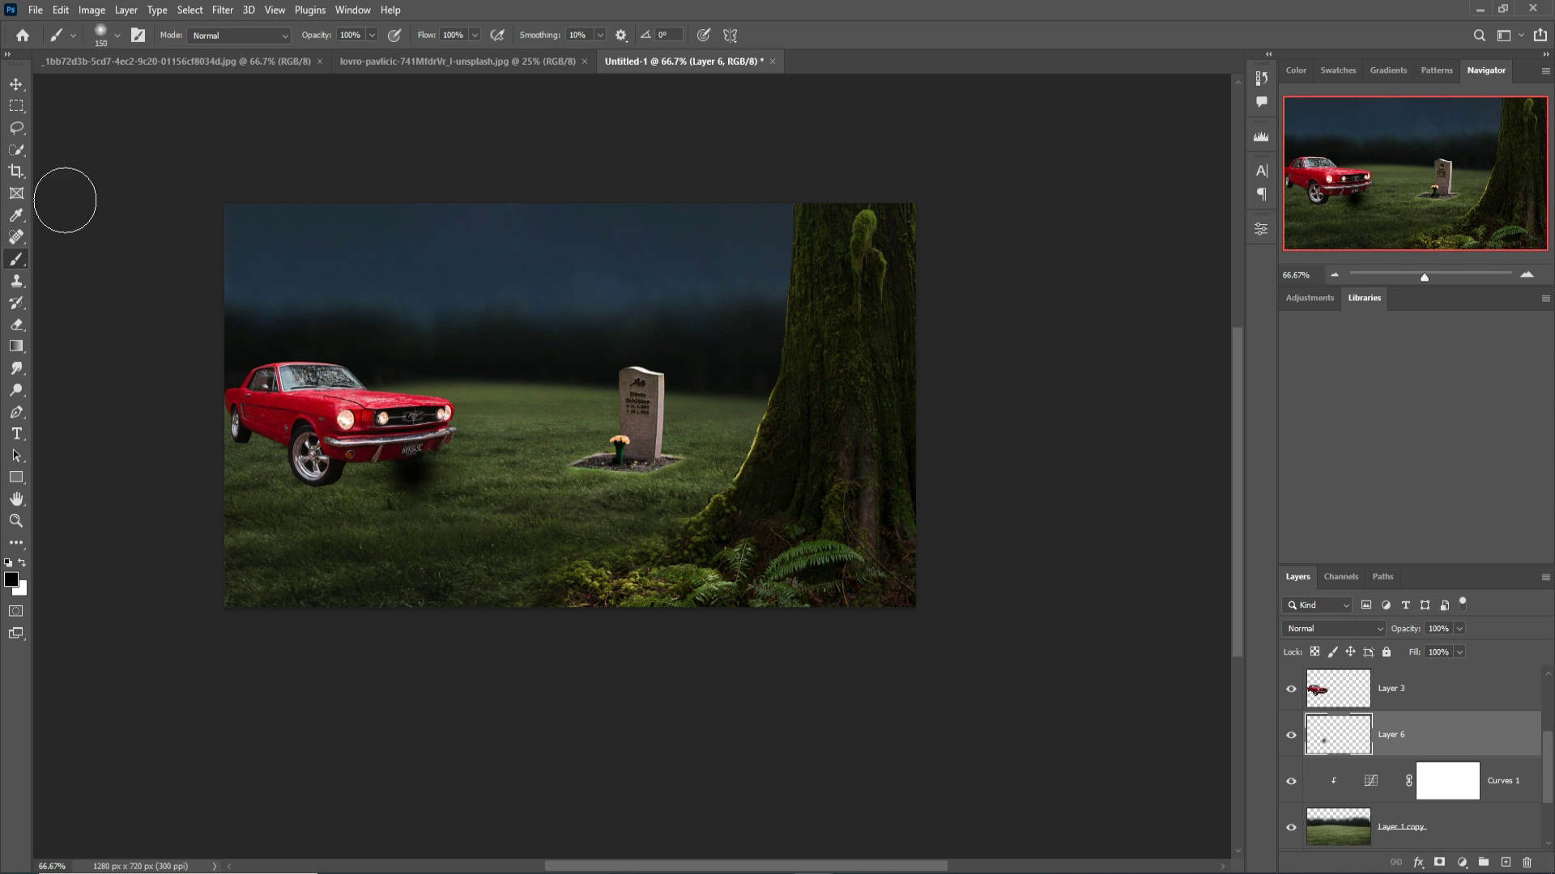
Stretch the shadow spot to 280.99% width, flatten it to 45.23% height, and place it under the car's front
{"action": "key", "text": "v"}
{"action": "left_click_drag", "start_coordinate": [486, 476], "coordinate": [713, 474]}
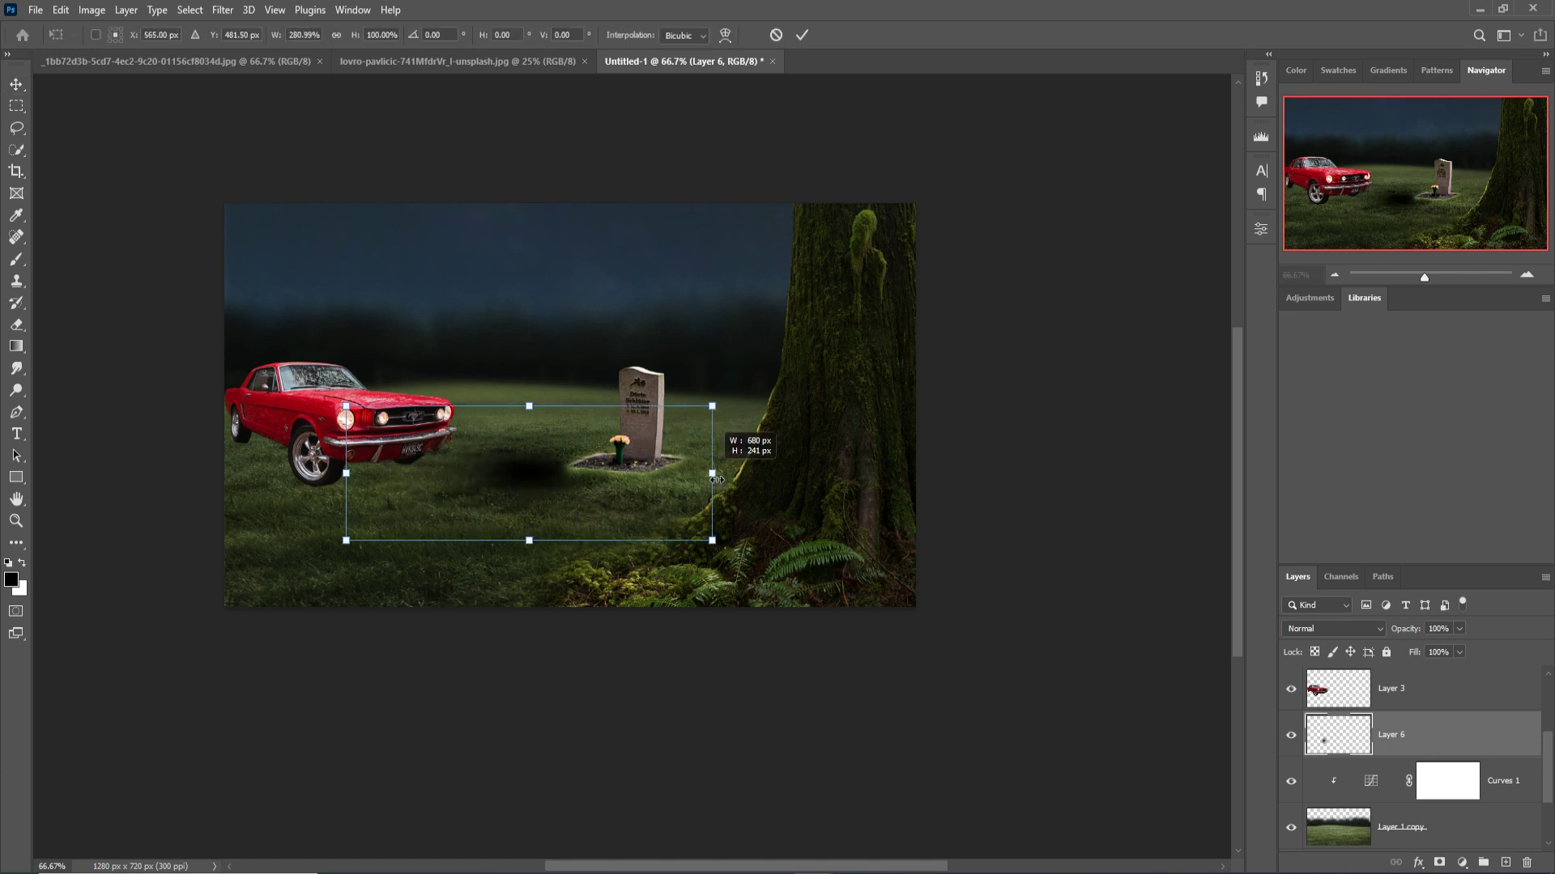
{"action": "left_click_drag", "start_coordinate": [538, 415], "coordinate": [422, 478]}
{"action": "left_click_drag", "start_coordinate": [399, 470], "coordinate": [399, 469]}
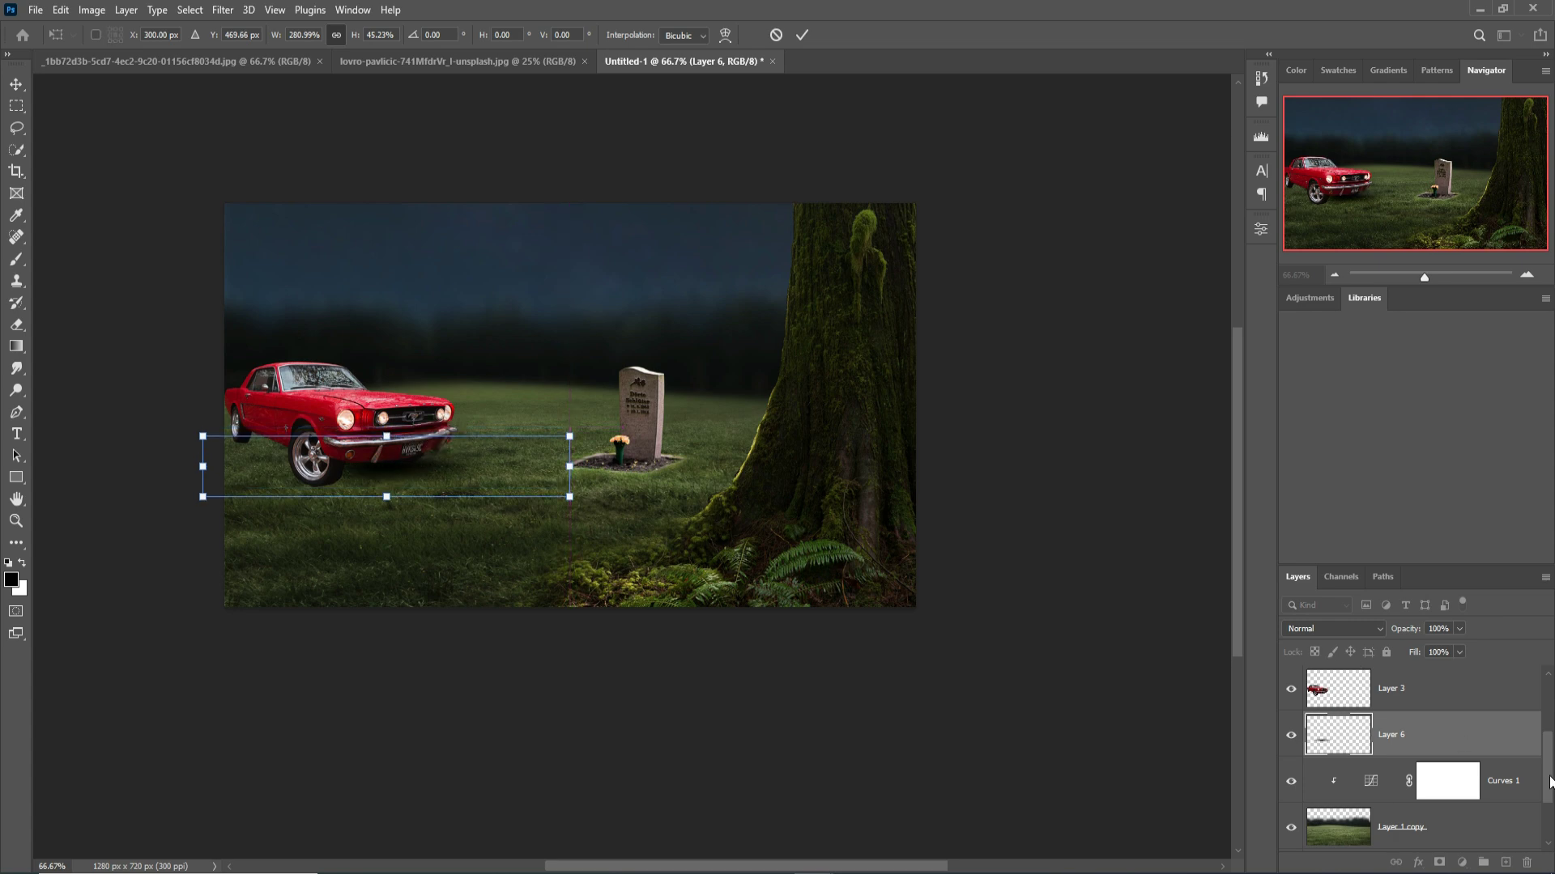
{"action": "key", "text": "Return"}
Duplicate the car's shadow layer and shift the copy toward the canvas's left edge, under the front wheel
{"action": "right_click", "coordinate": [1462, 732]}
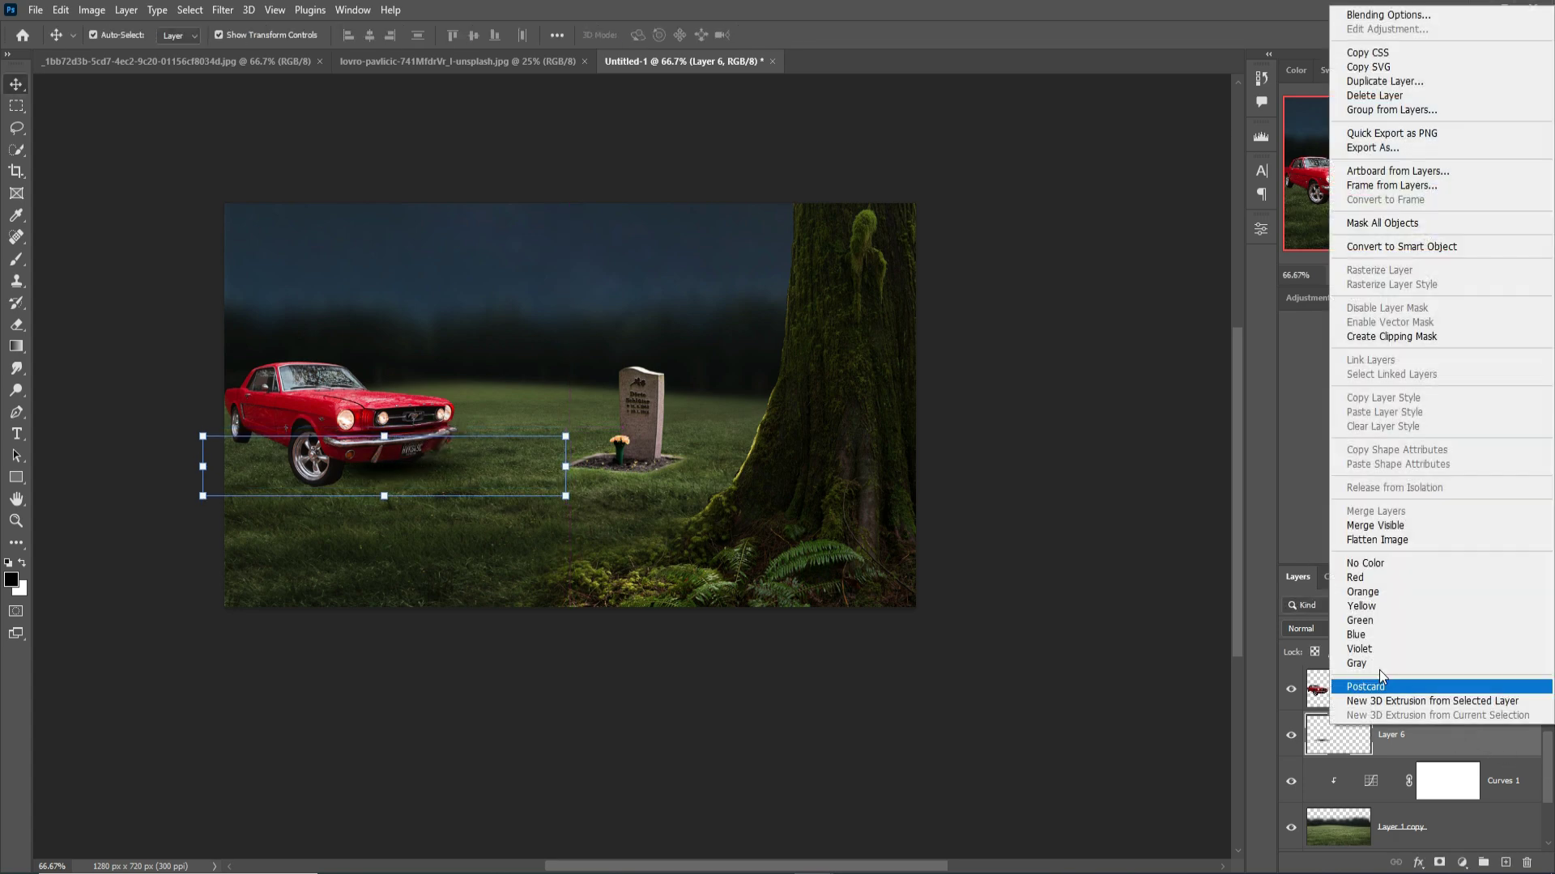
{"action": "left_click", "coordinate": [1376, 115]}
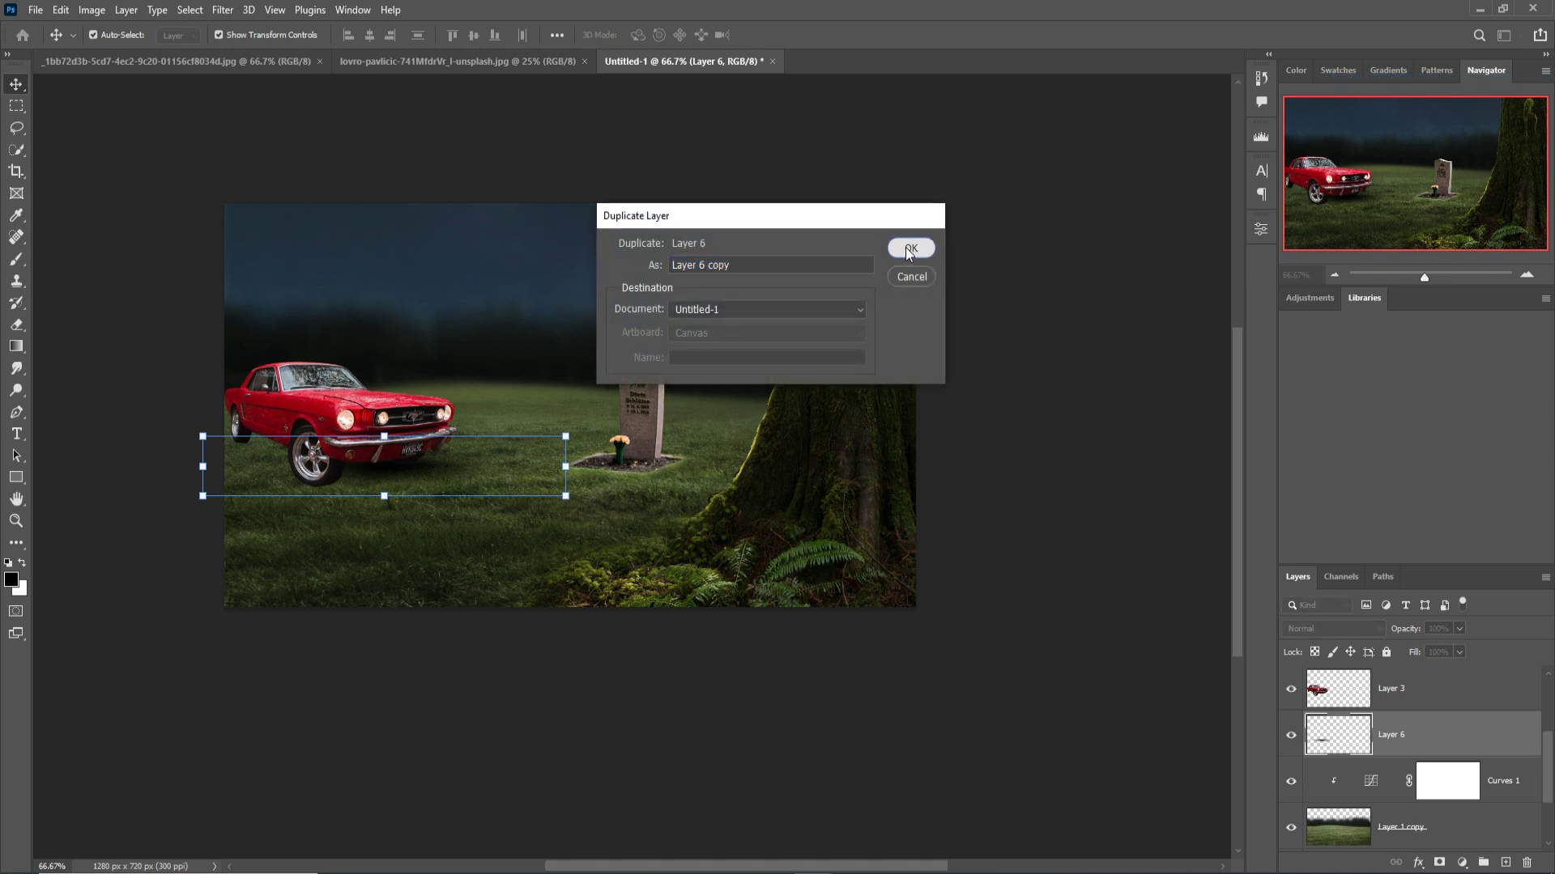
{"action": "left_click", "coordinate": [910, 248]}
{"action": "left_click_drag", "start_coordinate": [426, 478], "coordinate": [335, 487]}
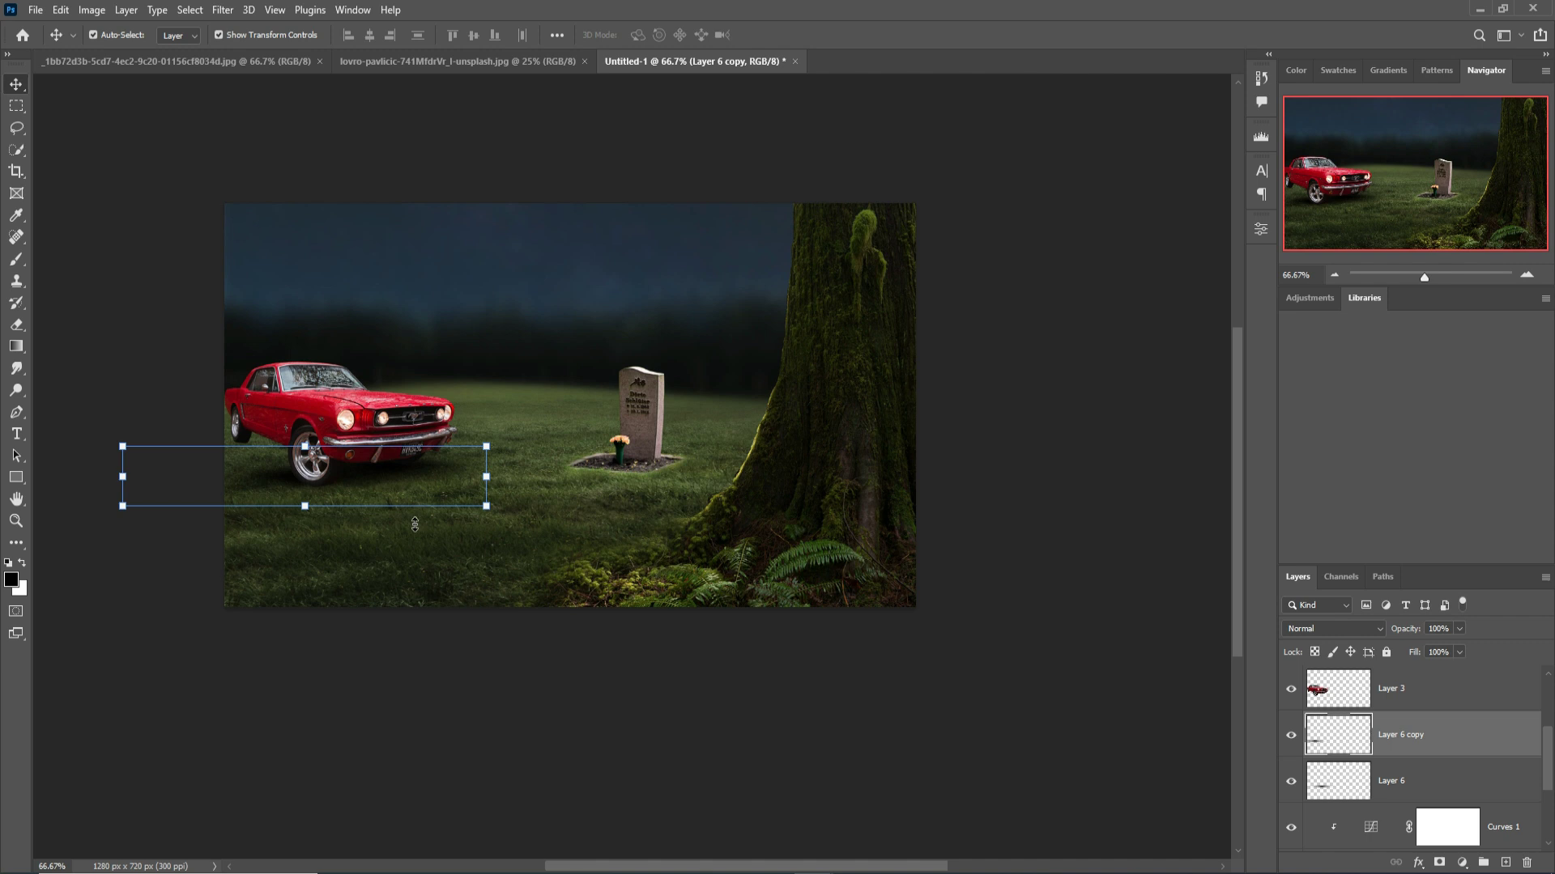
{"action": "left_click_drag", "start_coordinate": [503, 479], "coordinate": [523, 481]}
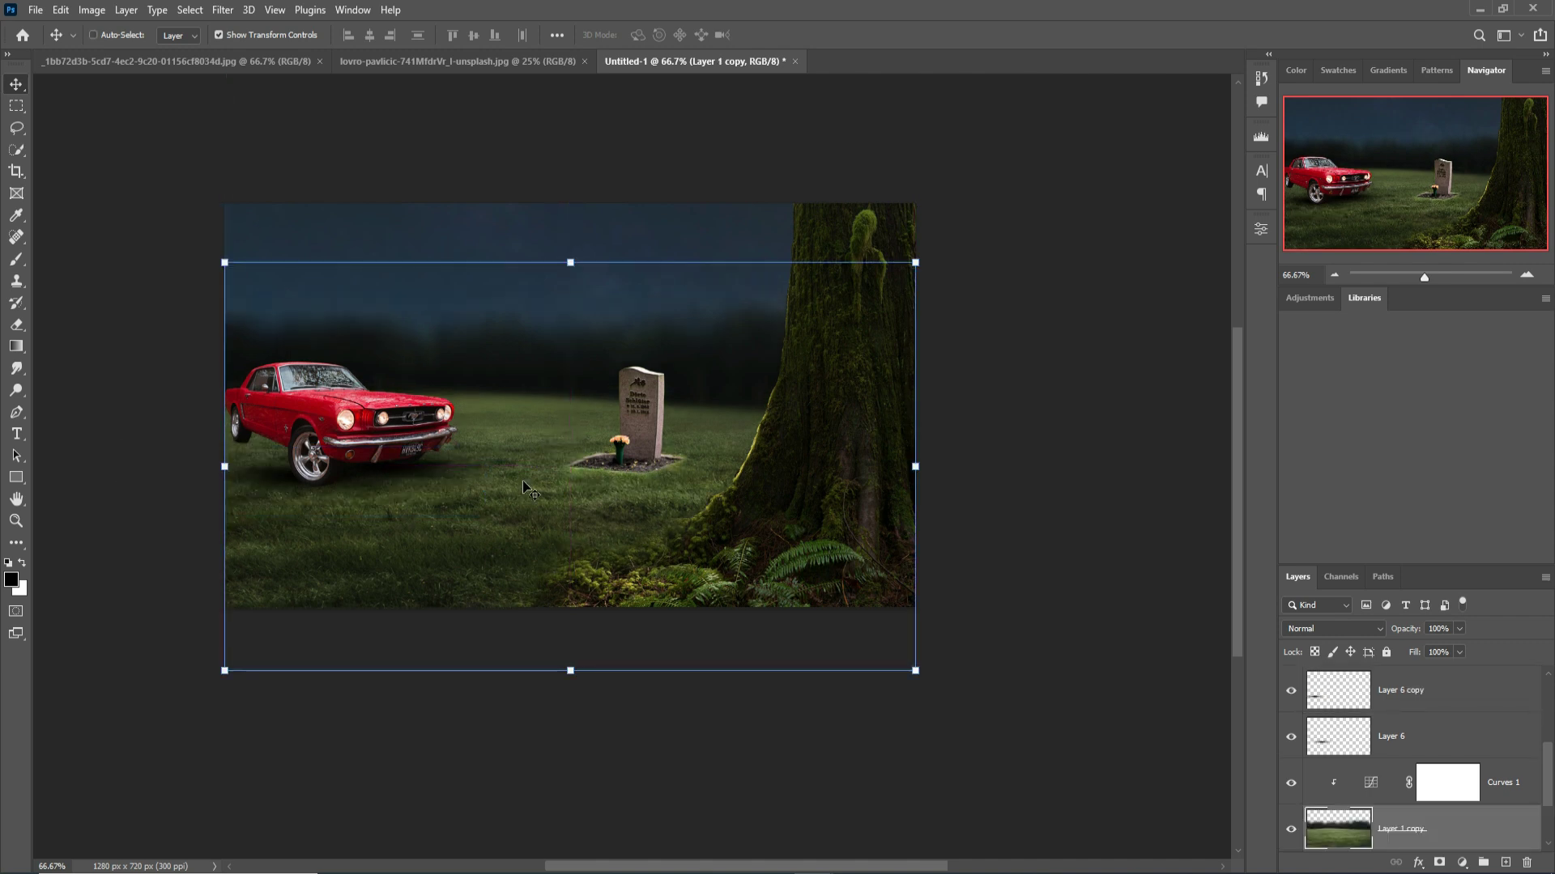
Undo the last change and rotate the copied car shadow layer about 8.46° beneath the front wheel
{"action": "key", "text": "ctrl+z"}
{"action": "left_click", "coordinate": [291, 479], "text": "ctrl"}
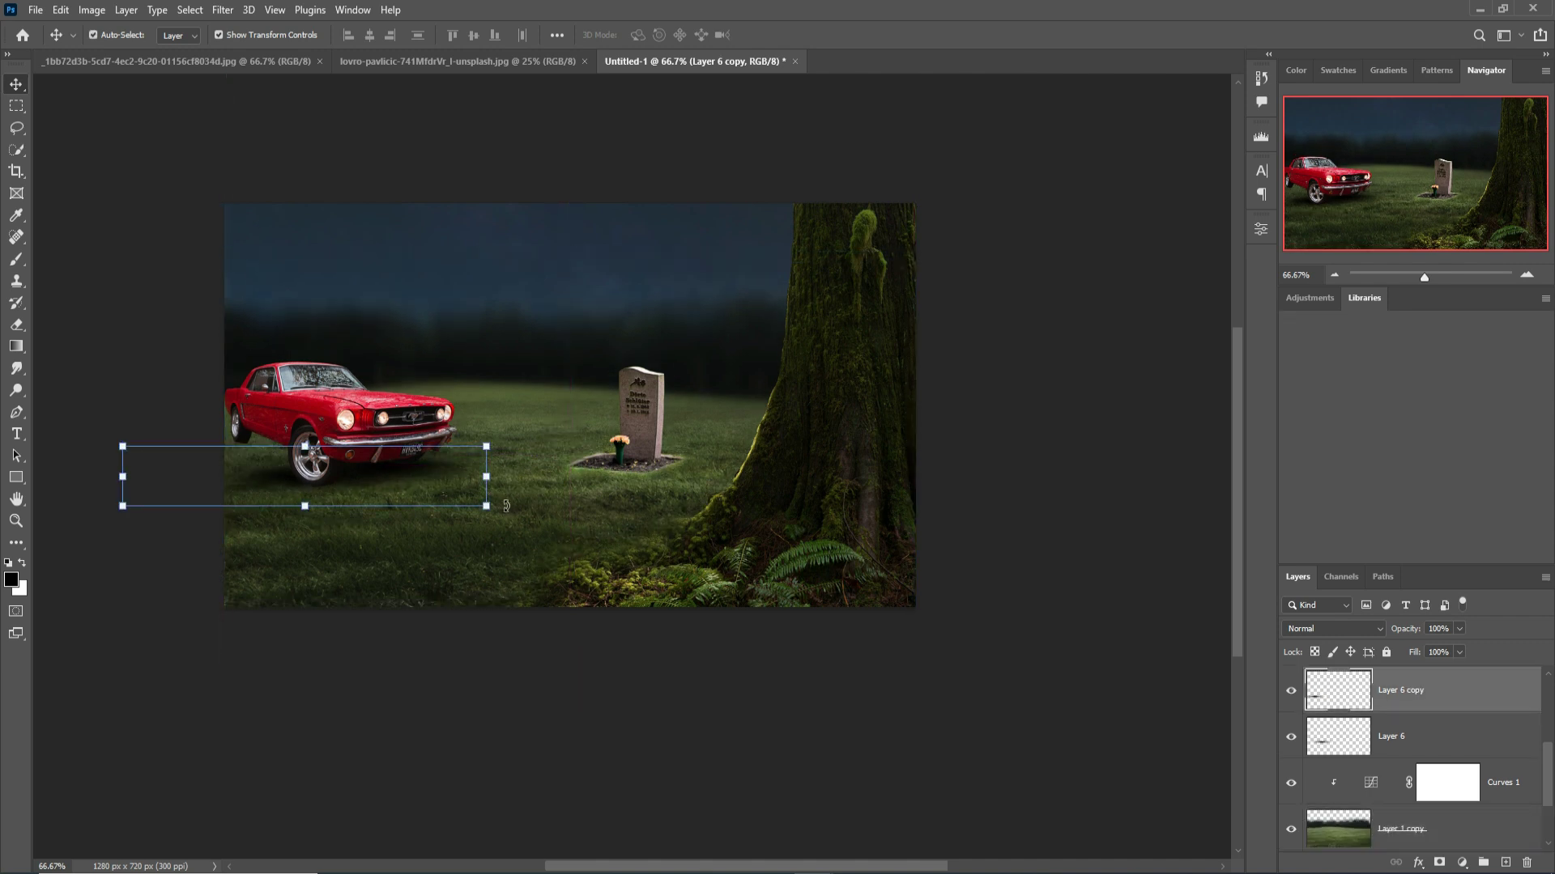
{"action": "left_click_drag", "start_coordinate": [506, 505], "coordinate": [502, 537]}
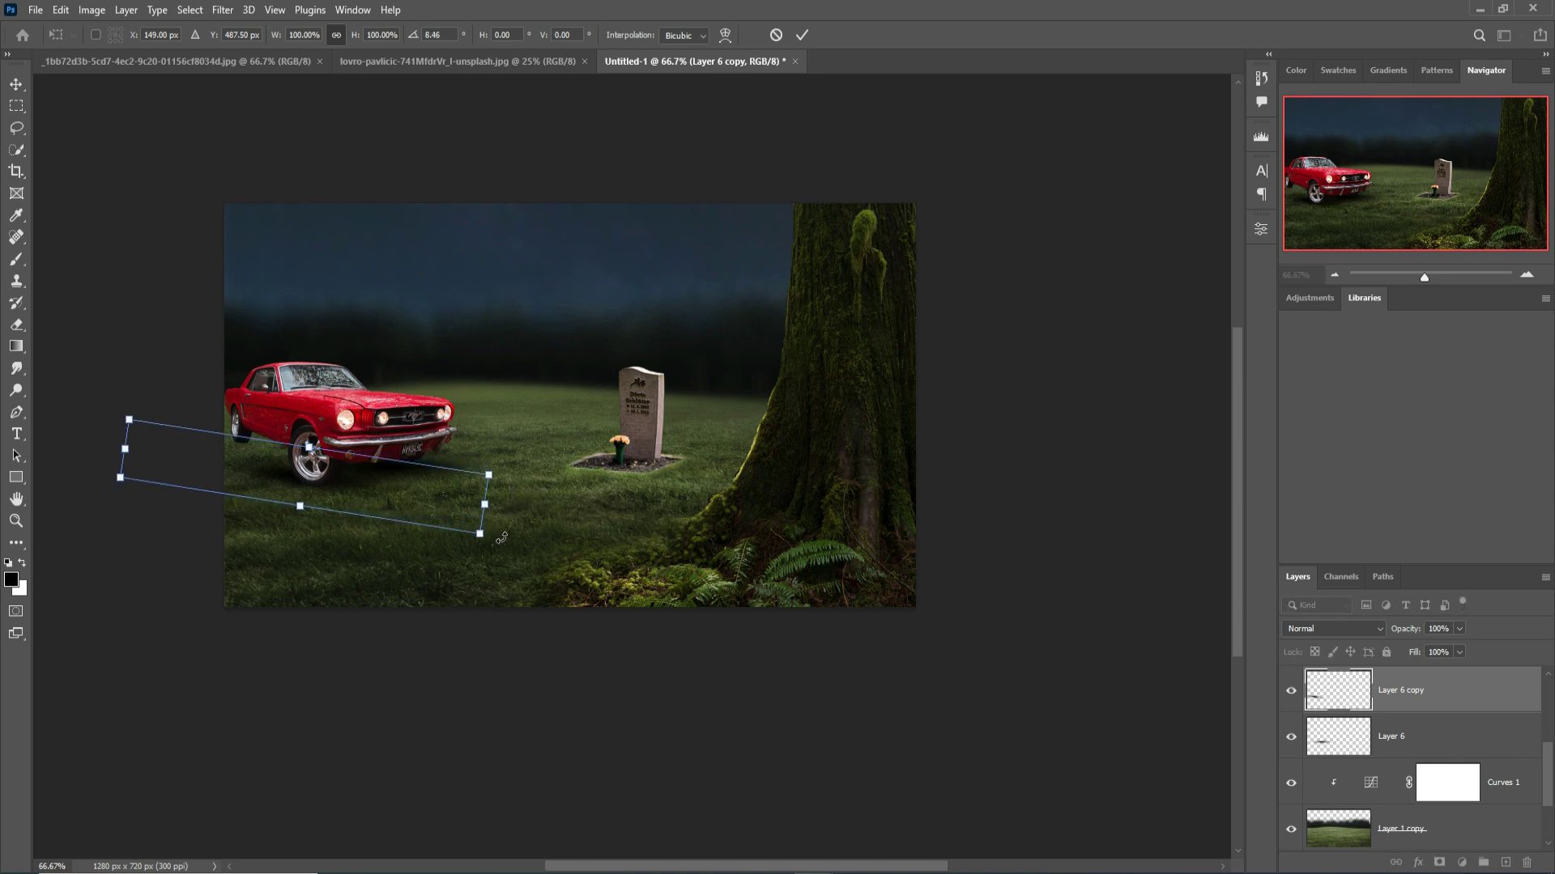
{"action": "key", "text": "Escape"}
Duplicate the copied car shadow, shift it toward the rear wheel, rotate it about 13.59° and stretch its height
{"action": "right_click", "coordinate": [1473, 696]}
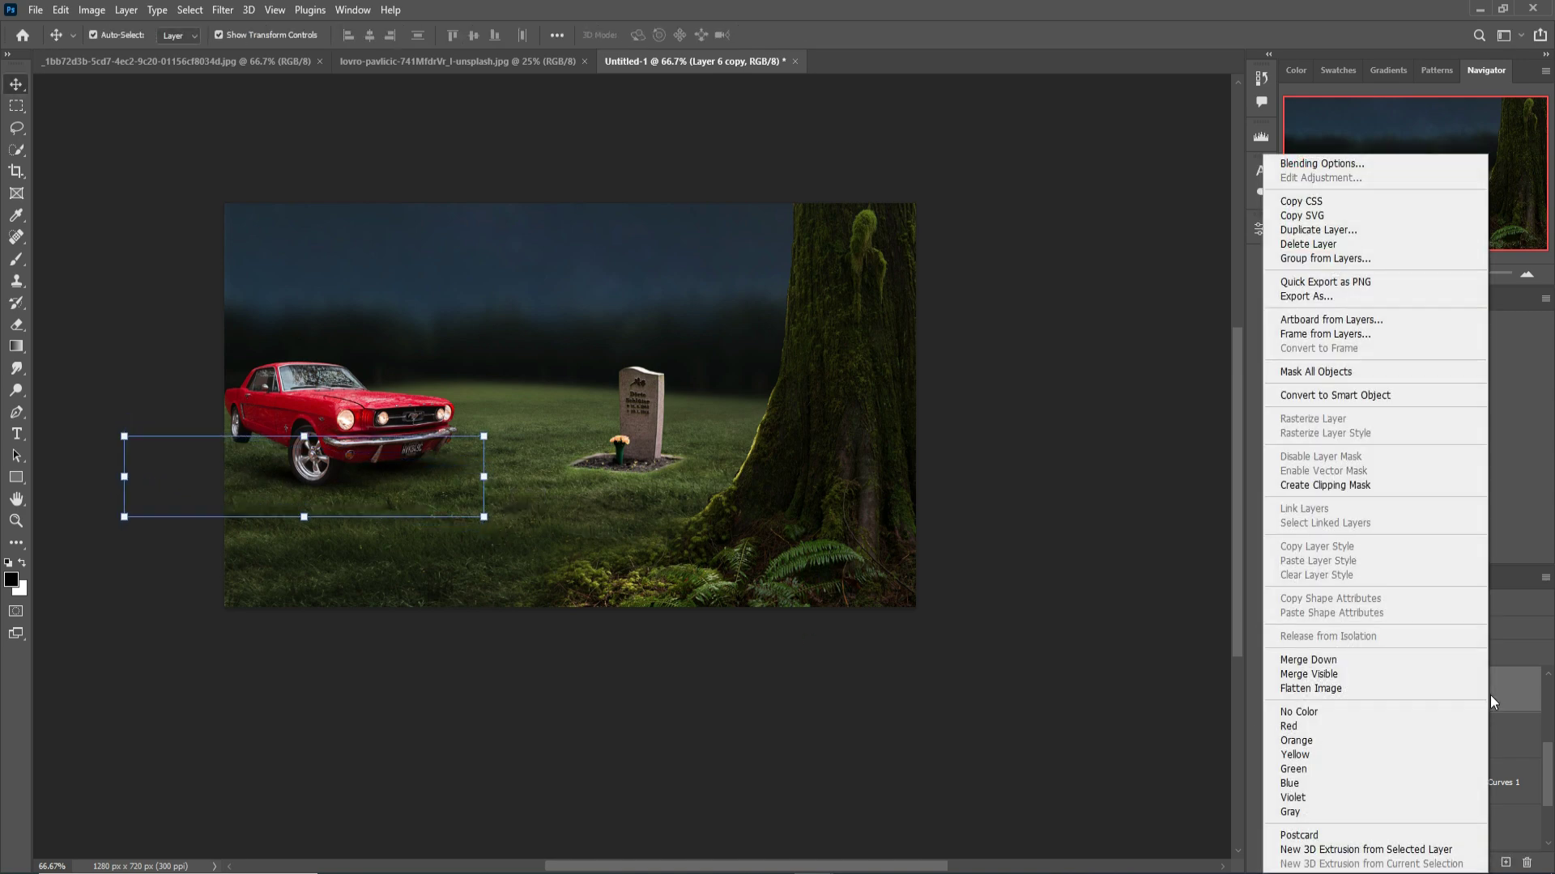
{"action": "left_click", "coordinate": [1336, 231]}
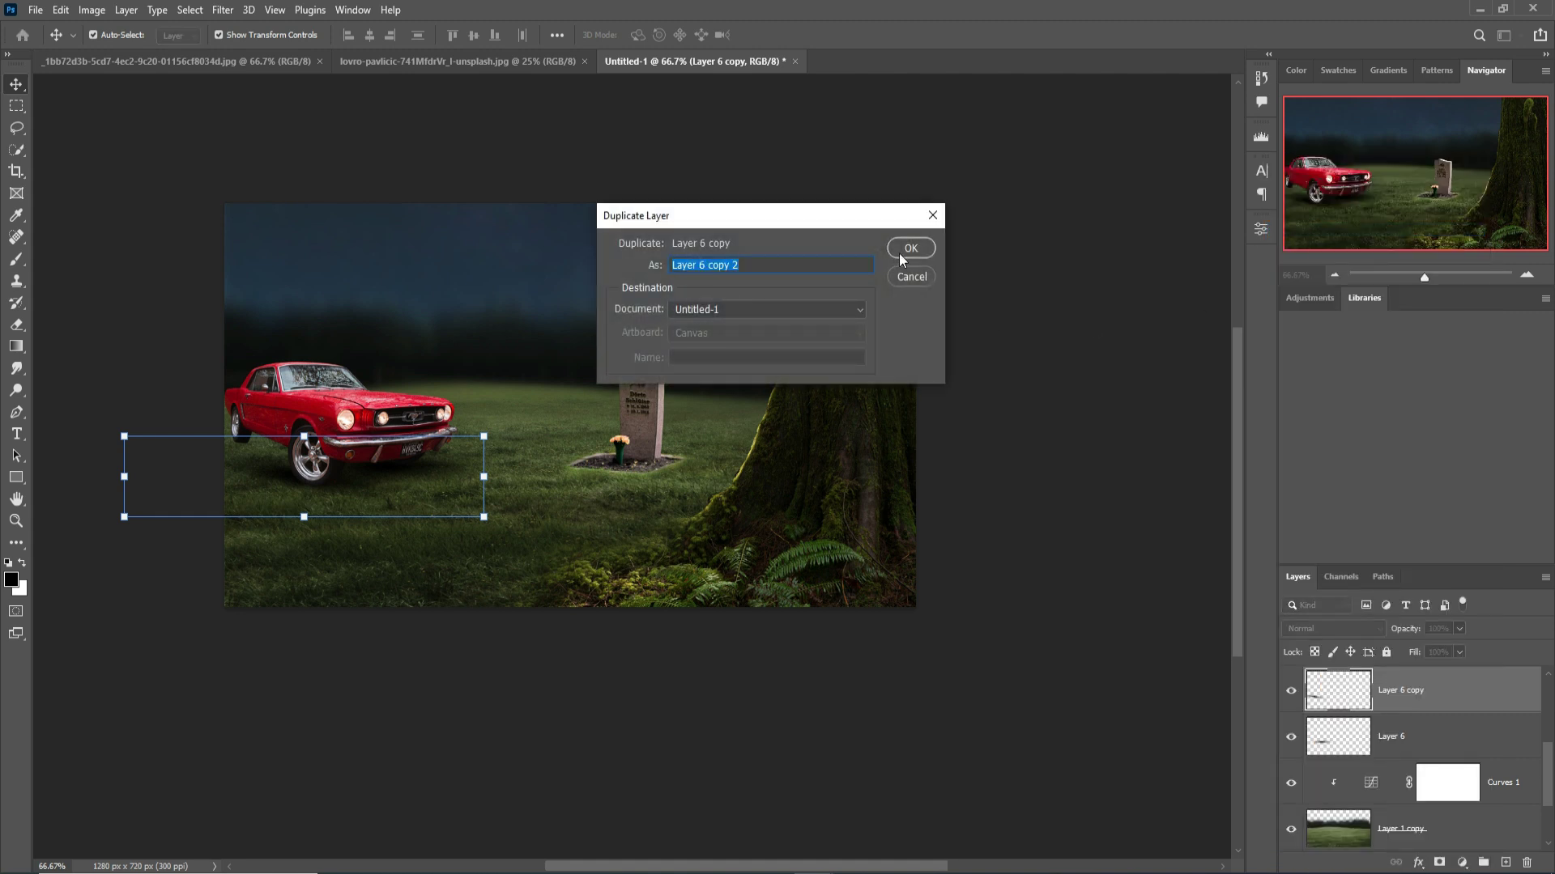
{"action": "left_click", "coordinate": [908, 248]}
{"action": "mouse_move", "coordinate": [293, 475]}
{"action": "left_mouse_down"}
{"action": "mouse_move", "coordinate": [240, 439]}
{"action": "mouse_move", "coordinate": [277, 460]}
{"action": "left_mouse_up"}
{"action": "key", "text": "ctrl+t"}
{"action": "left_click_drag", "start_coordinate": [272, 405], "coordinate": [277, 391]}
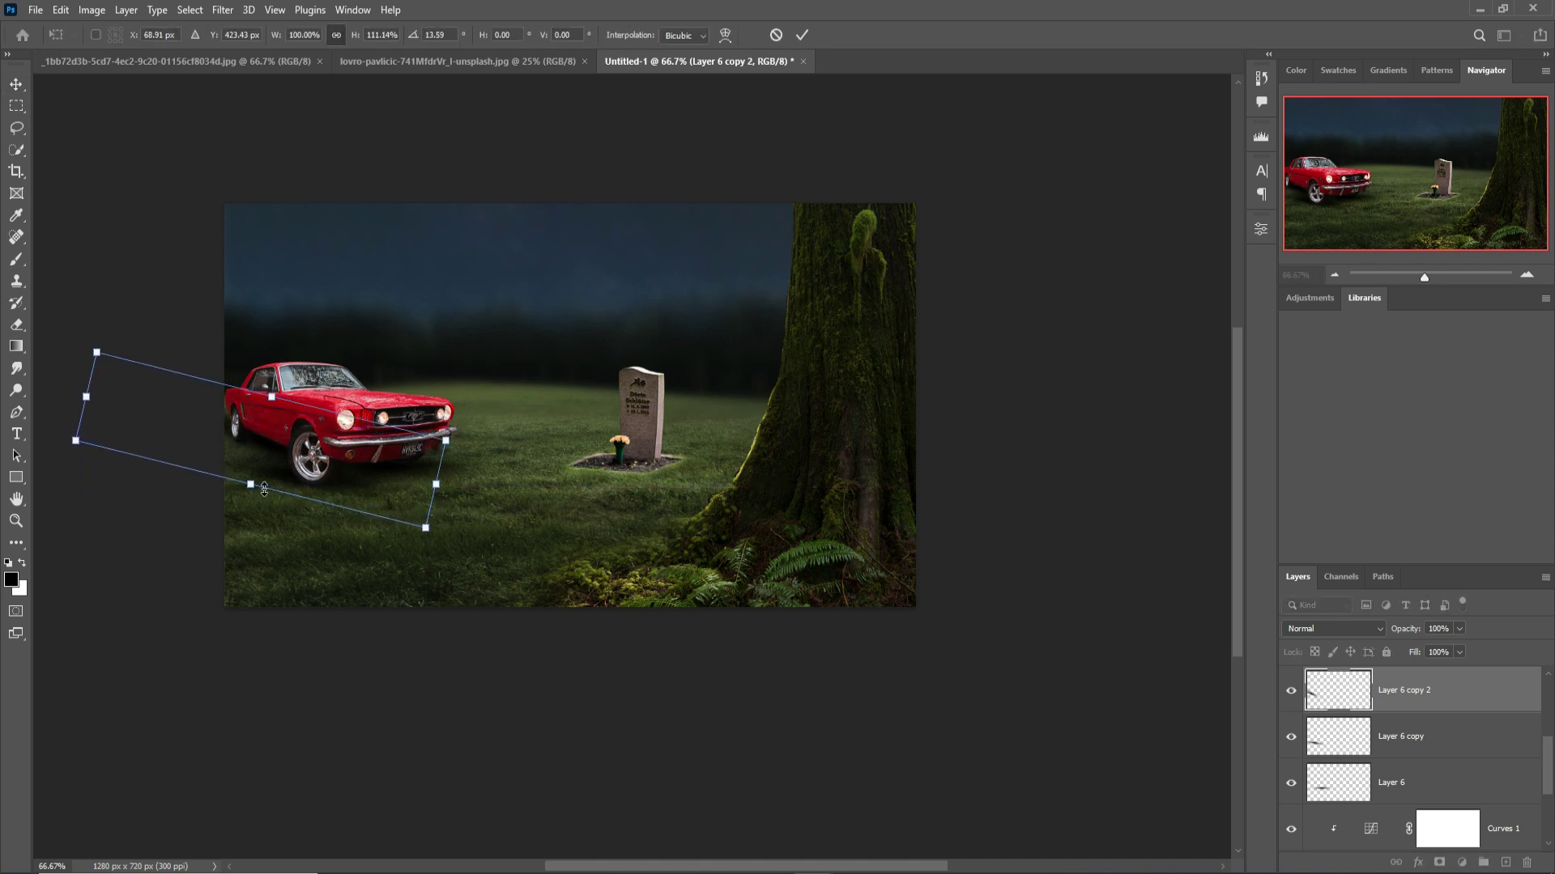
{"action": "left_click_drag", "start_coordinate": [252, 485], "coordinate": [252, 499]}
{"action": "left_click_drag", "start_coordinate": [437, 489], "coordinate": [464, 561]}
{"action": "left_click", "coordinate": [802, 35]}
Tilt the first shadow copy more steeply to follow the car's side between its wheels
{"action": "key", "text": "alt+bracketleft"}
{"action": "key", "text": "ctrl+t"}
{"action": "left_click", "coordinate": [802, 35]}
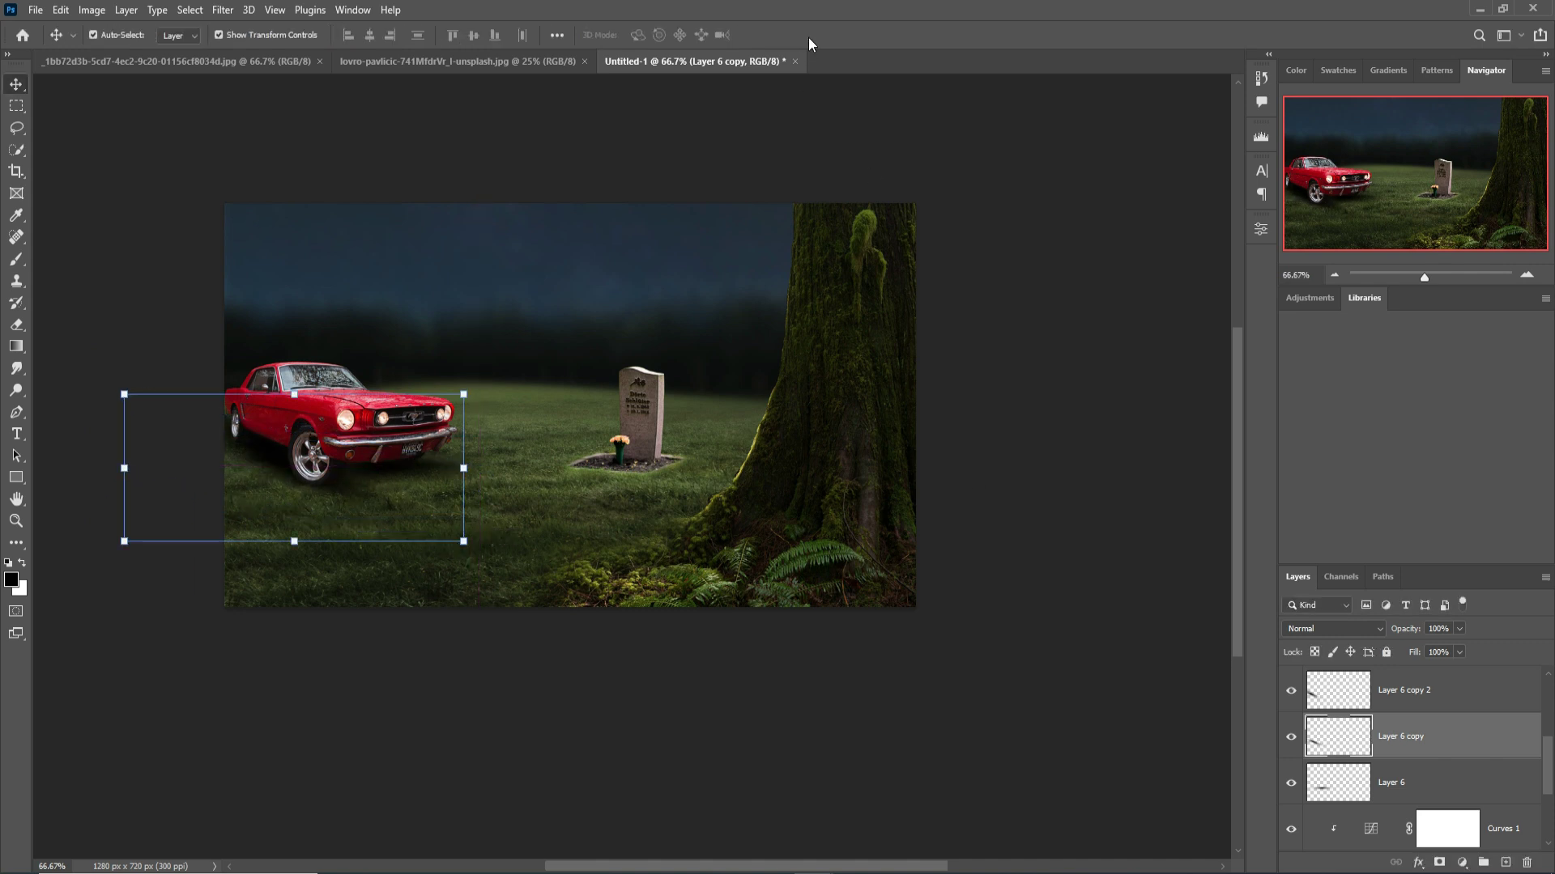
Darken the red car with a Curves adjustment clipped to its layer, pulling the RGB curve's midtones down
{"action": "left_click", "coordinate": [347, 437]}
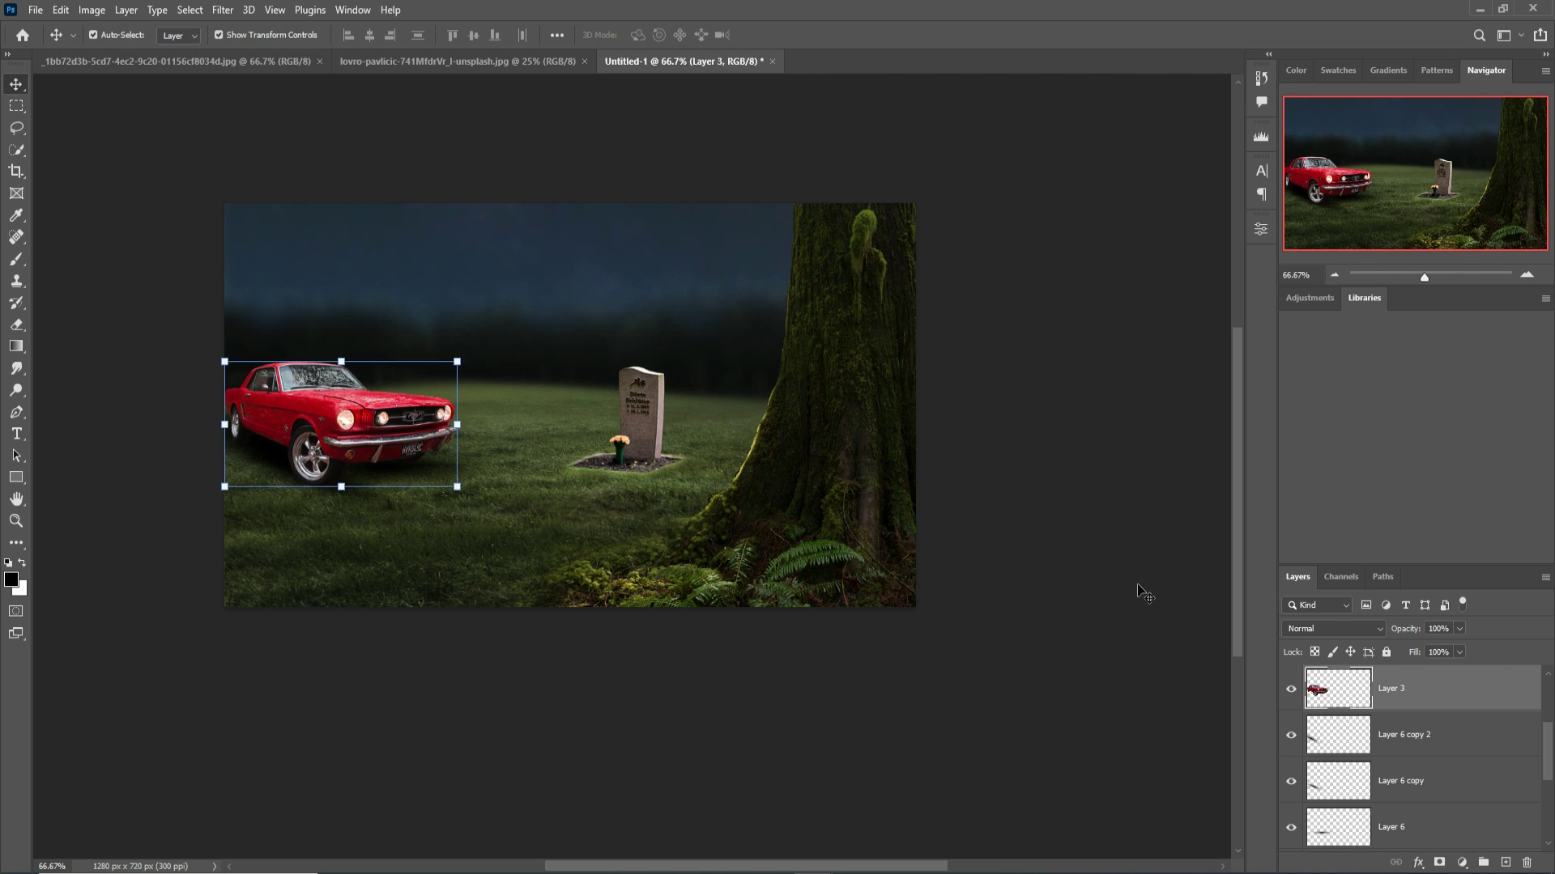
{"action": "left_click", "coordinate": [1462, 862]}
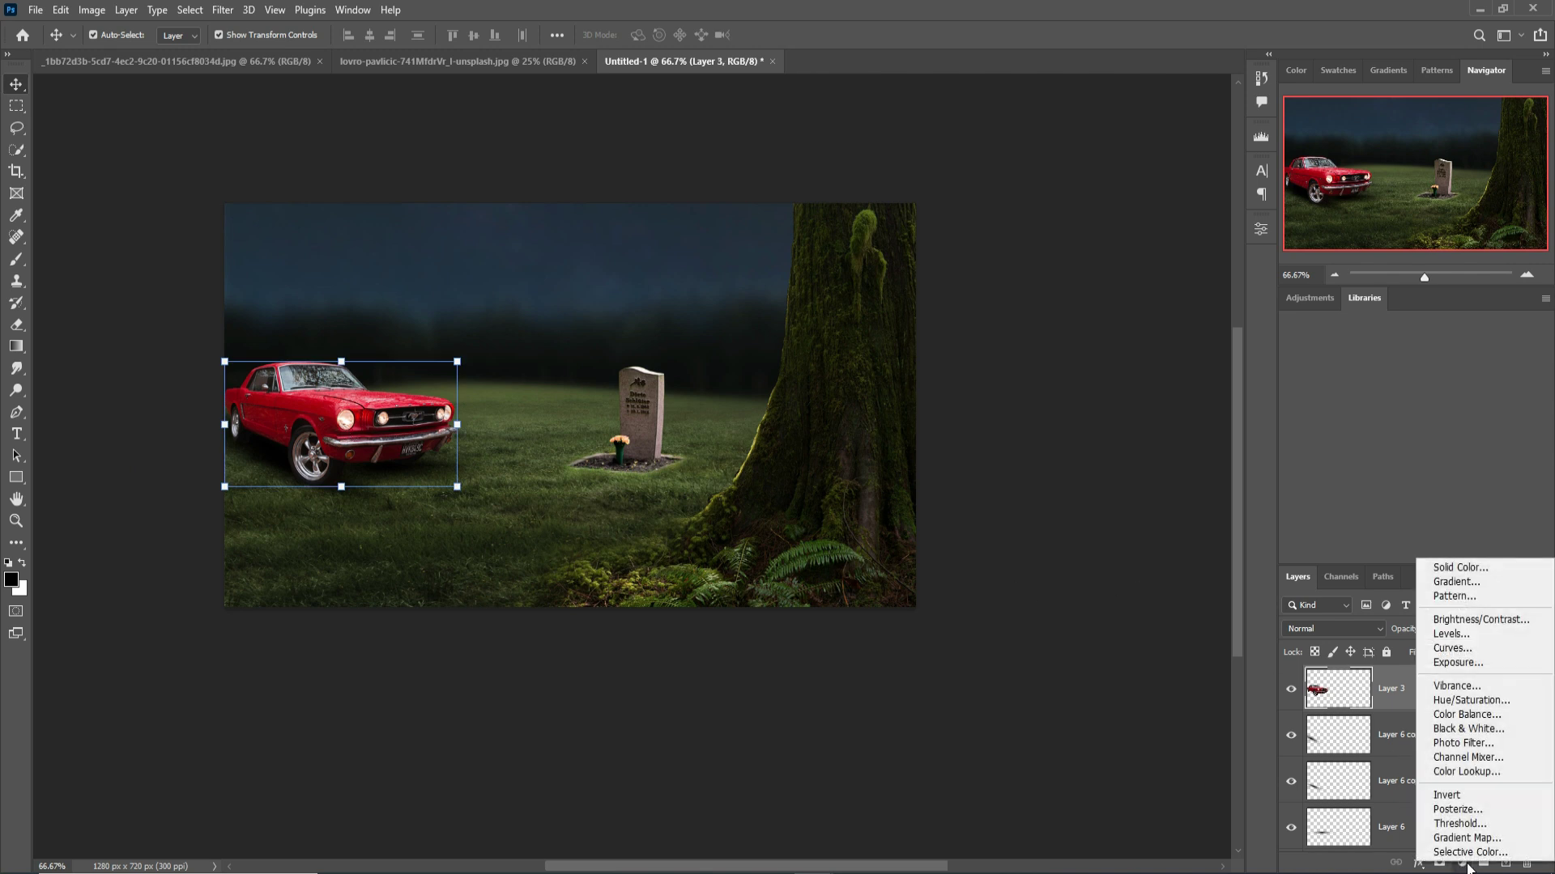
{"action": "left_click", "coordinate": [1458, 655]}
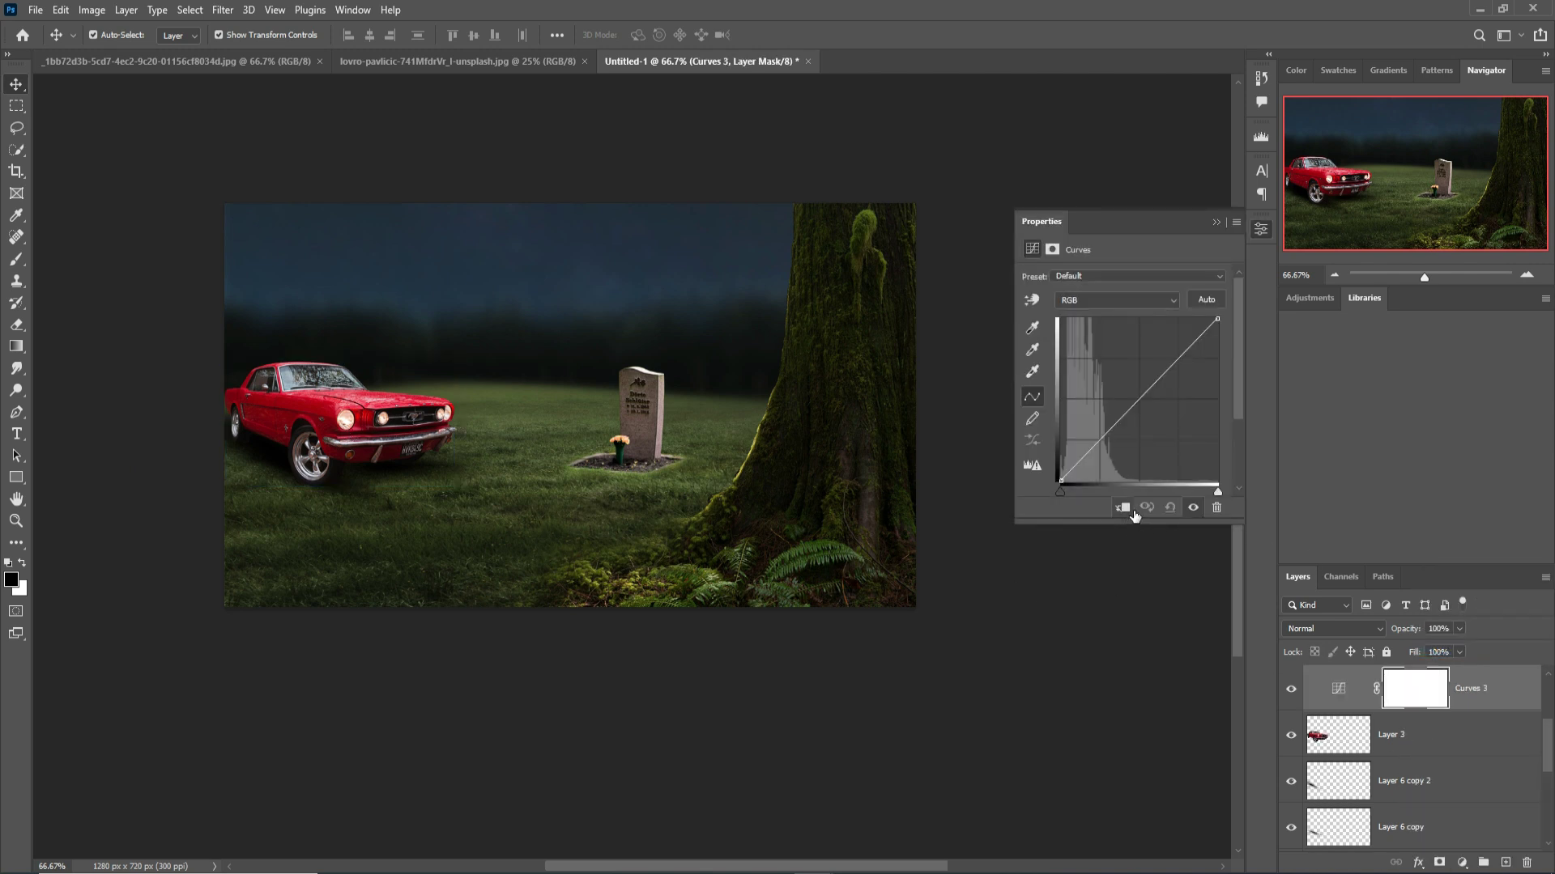
{"action": "left_click", "coordinate": [1122, 507]}
{"action": "left_click_drag", "start_coordinate": [1151, 420], "coordinate": [1166, 416]}
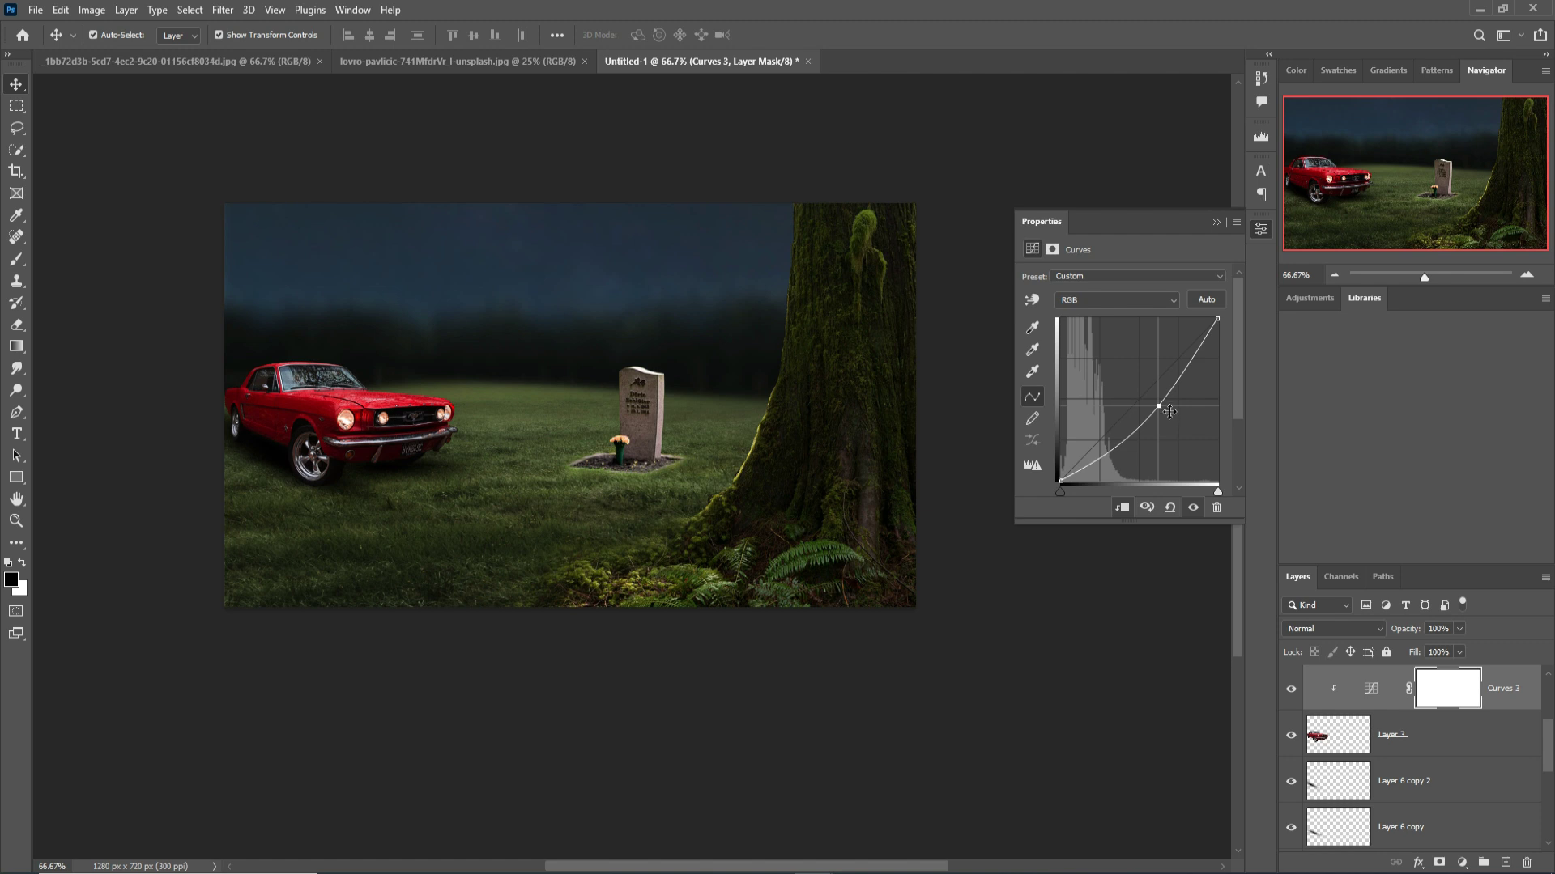
{"action": "left_click", "coordinate": [1215, 222]}
Darken the gravestone with a clipped Curves adjustment layer, bending the RGB curve's midpoint downward
{"action": "left_click", "coordinate": [640, 405]}
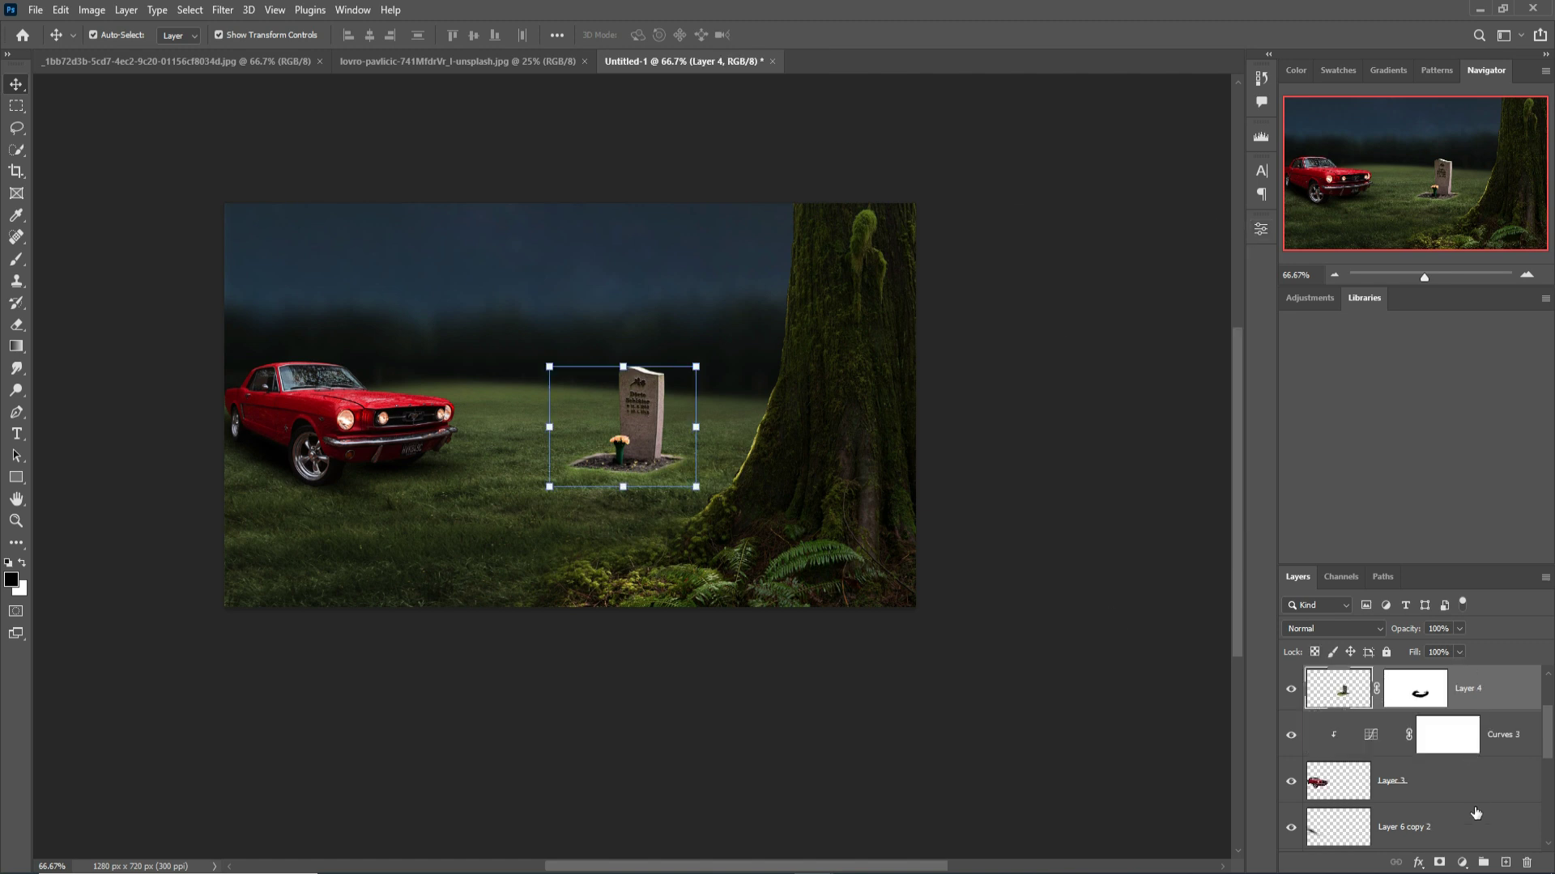
{"action": "left_click", "coordinate": [1461, 862]}
{"action": "left_click", "coordinate": [1460, 649]}
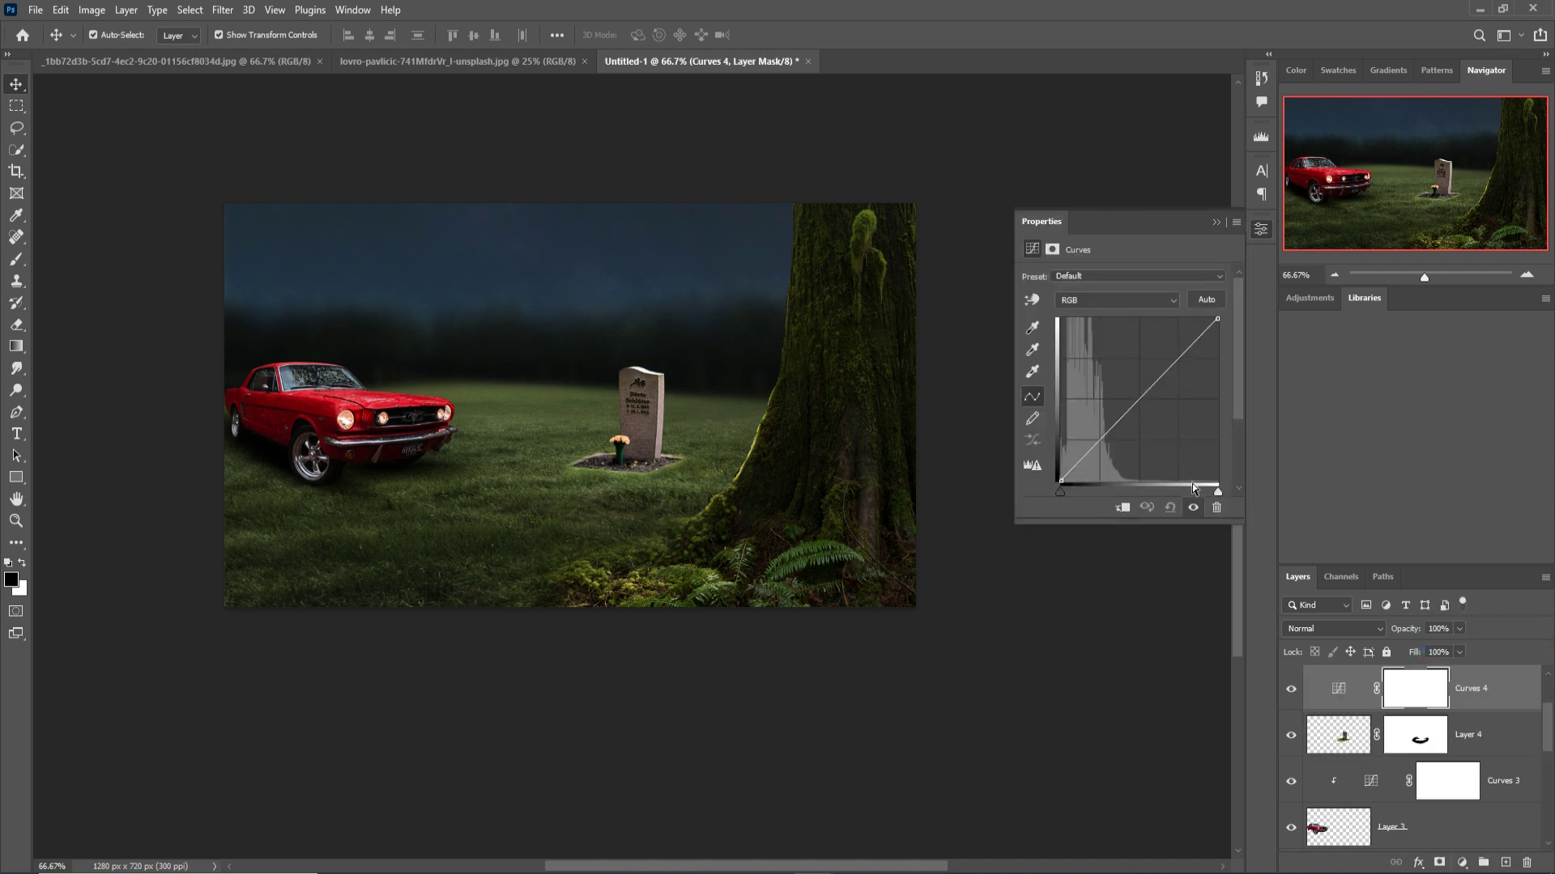
{"action": "left_click", "coordinate": [1122, 508]}
{"action": "left_click", "coordinate": [1144, 397]}
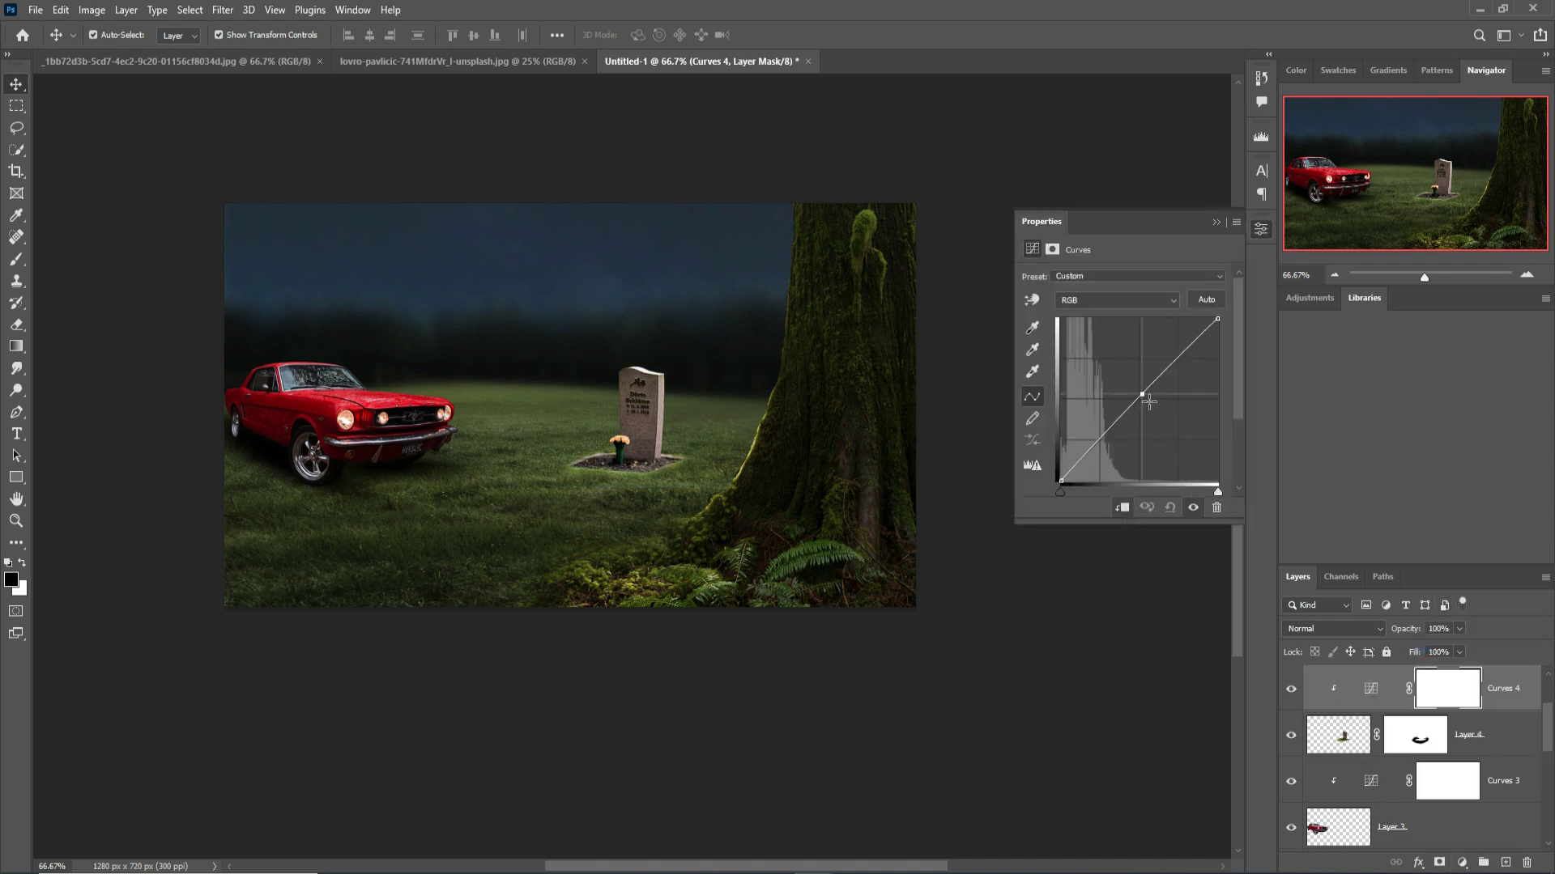
{"action": "left_click_drag", "start_coordinate": [1152, 403], "coordinate": [1171, 409]}
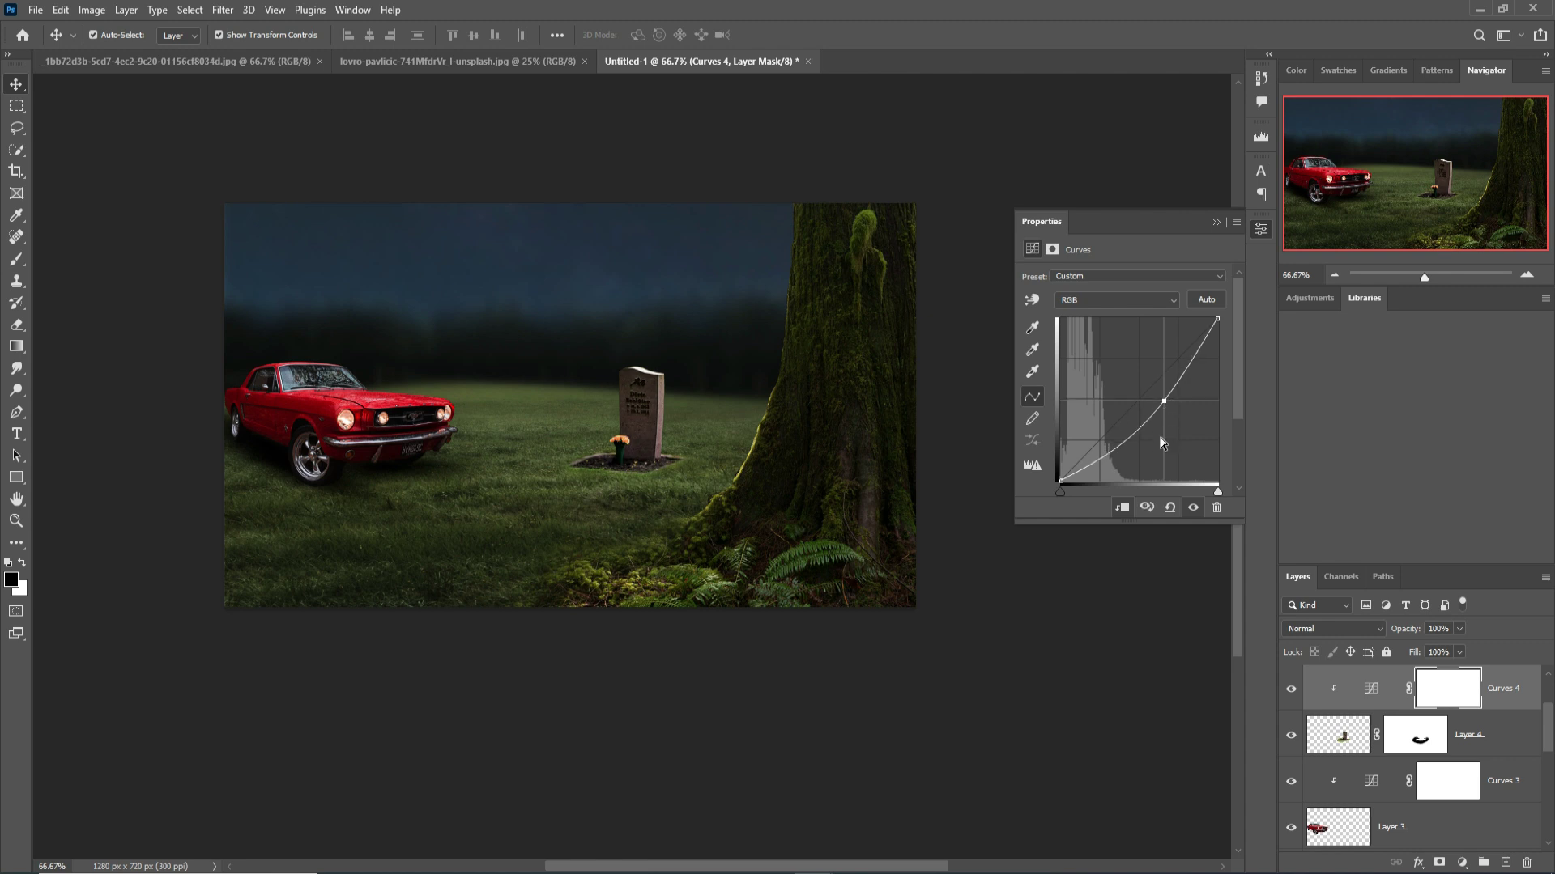
{"action": "left_click", "coordinate": [1217, 222]}
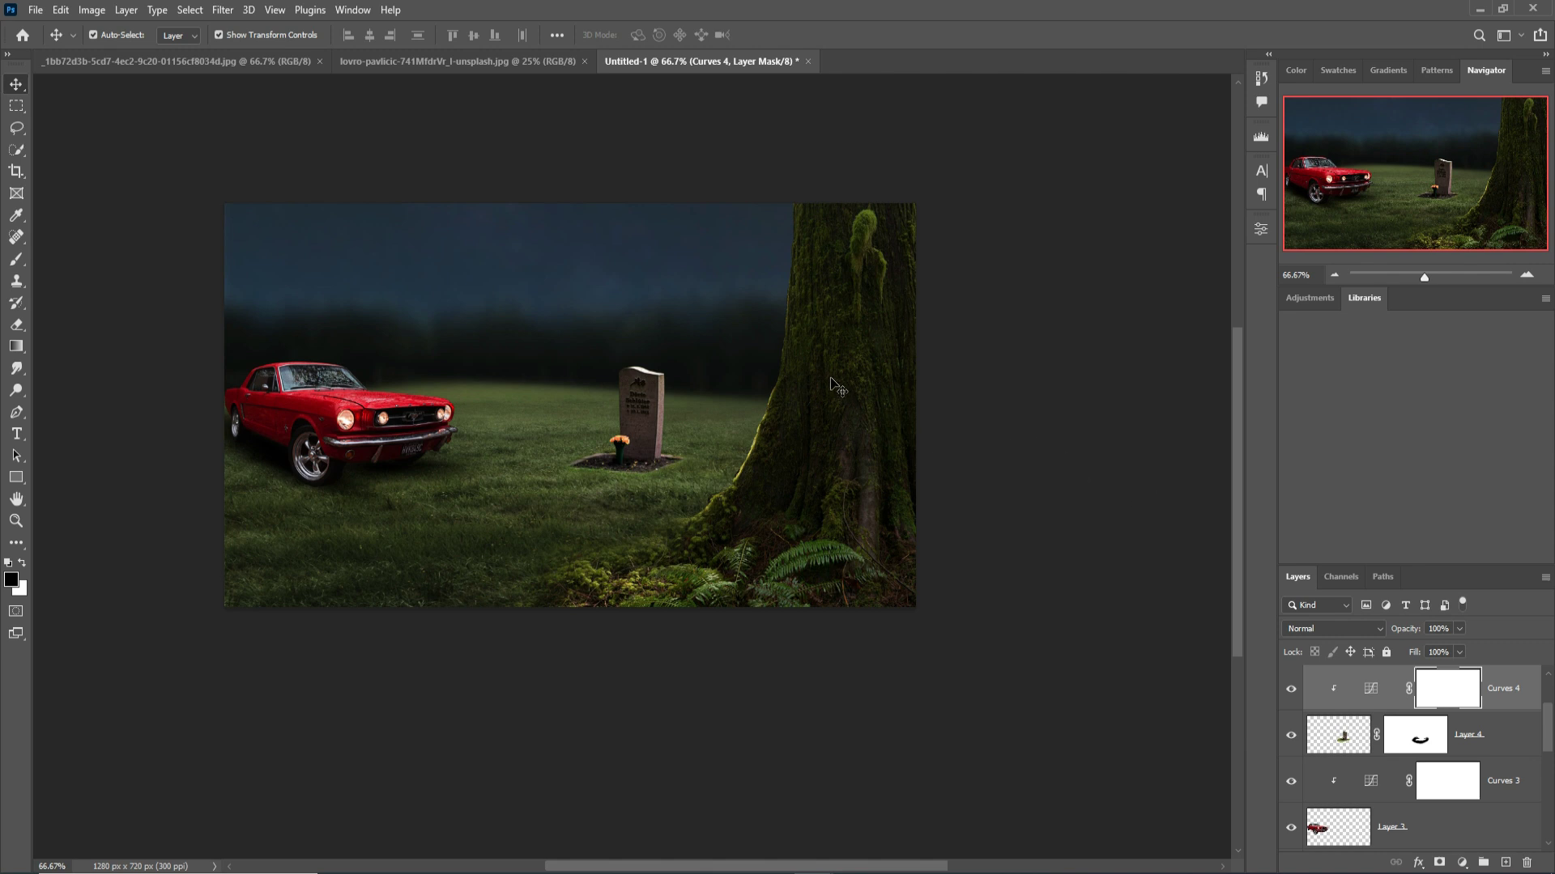
{"action": "left_click", "coordinate": [378, 66]}
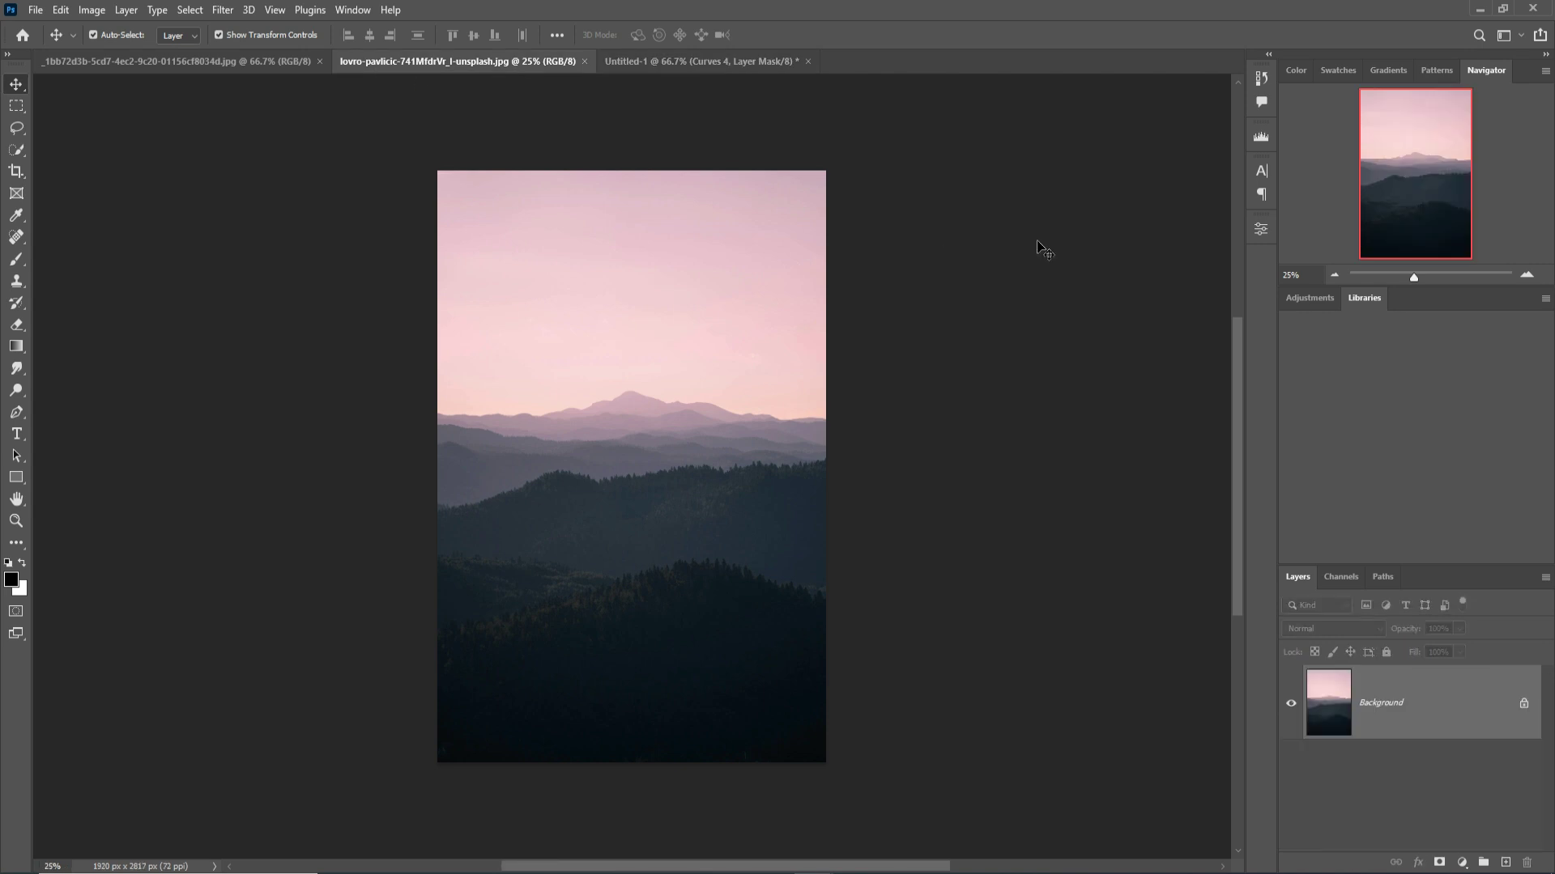
{"action": "left_click", "coordinate": [644, 62]}
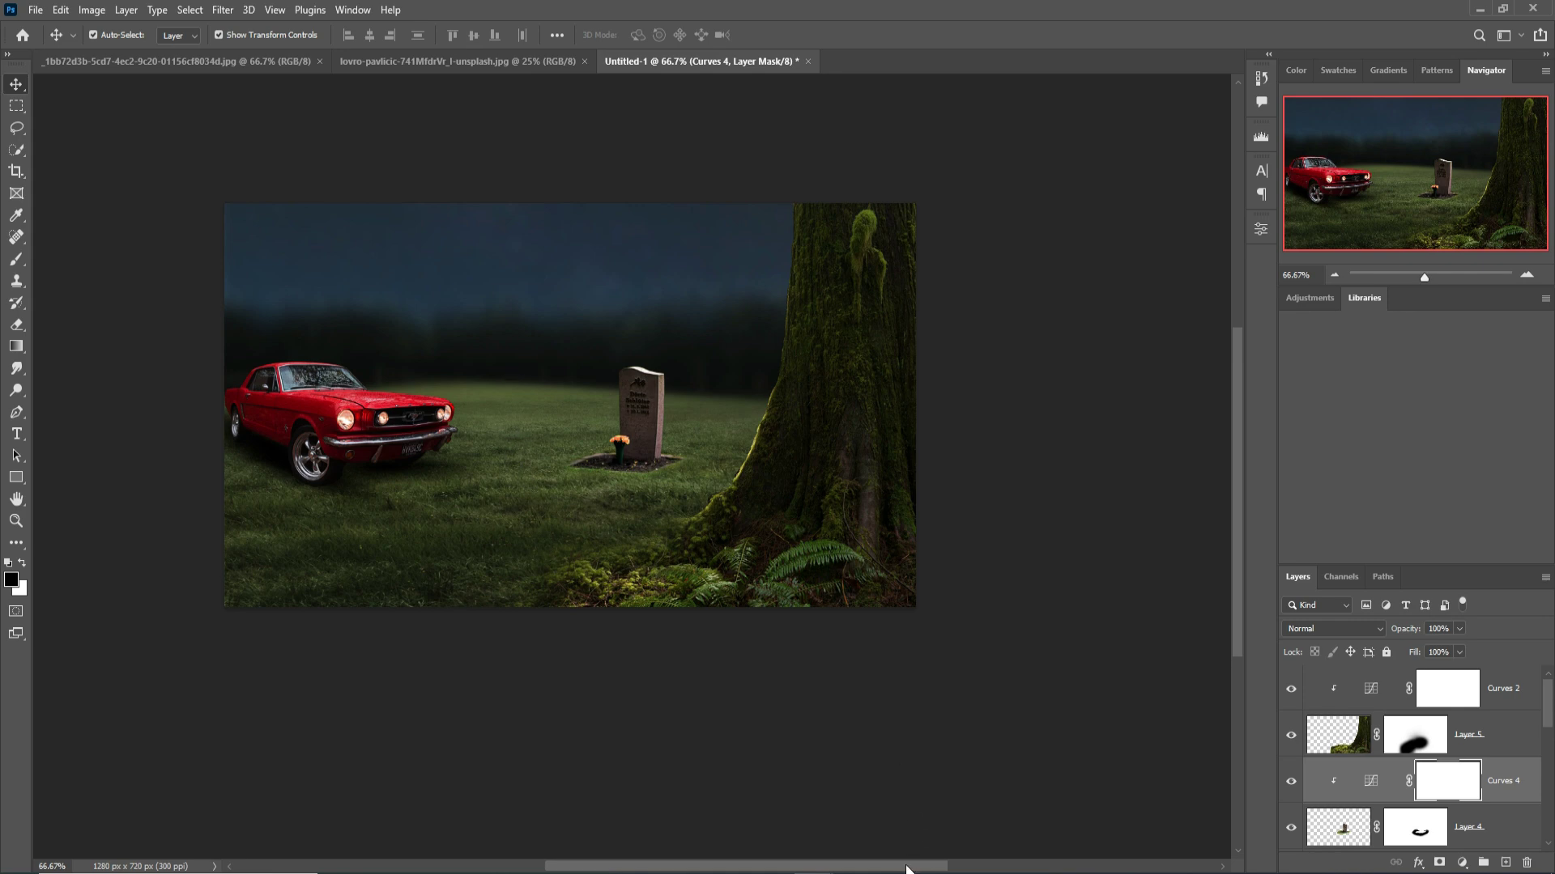
Bring the selected standing boy into the composite above the gravestone's Curves layer, scaled down to stand between the car and gravestone
{"action": "key", "text": "ctrl+Tab"}
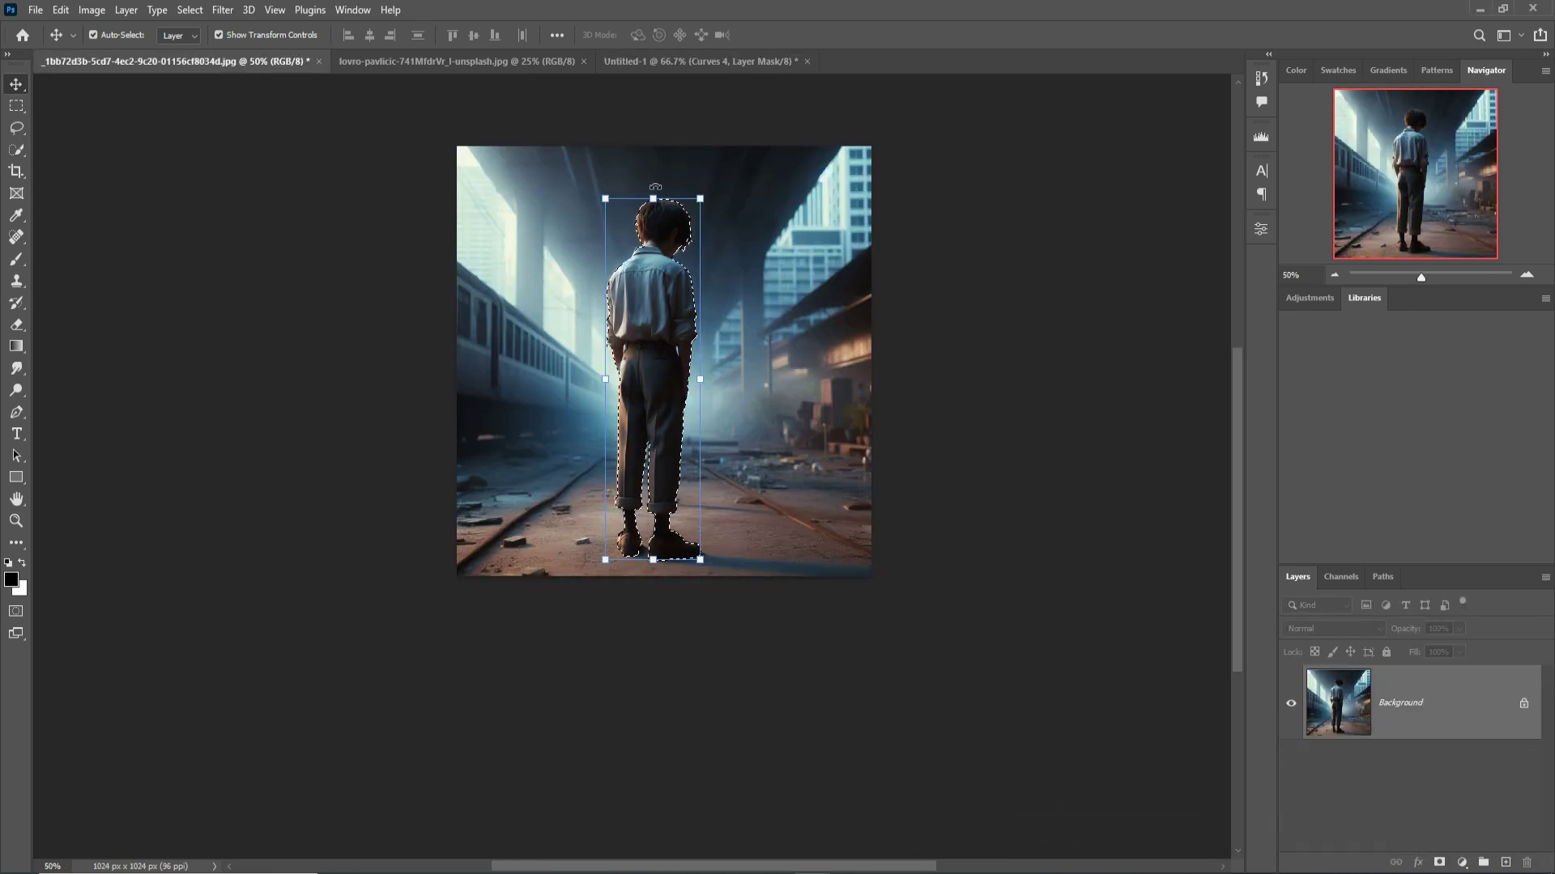
{"action": "left_click_drag", "start_coordinate": [161, 61], "coordinate": [847, 175]}
{"action": "left_click", "coordinate": [376, 60]}
{"action": "left_click", "coordinate": [941, 359]}
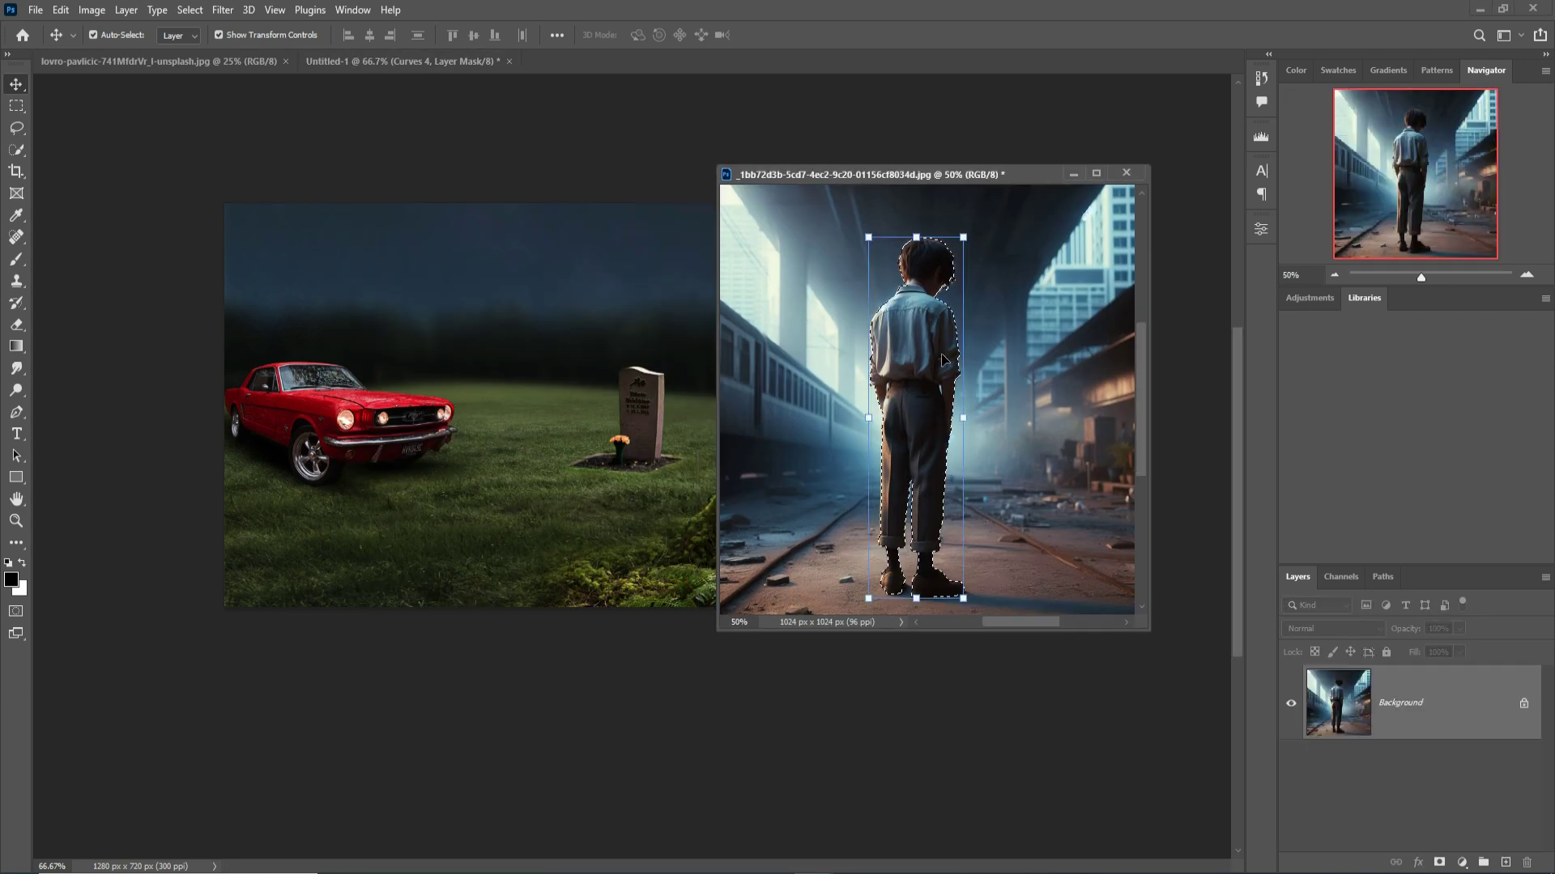
{"action": "left_click_drag", "start_coordinate": [941, 359], "coordinate": [573, 364]}
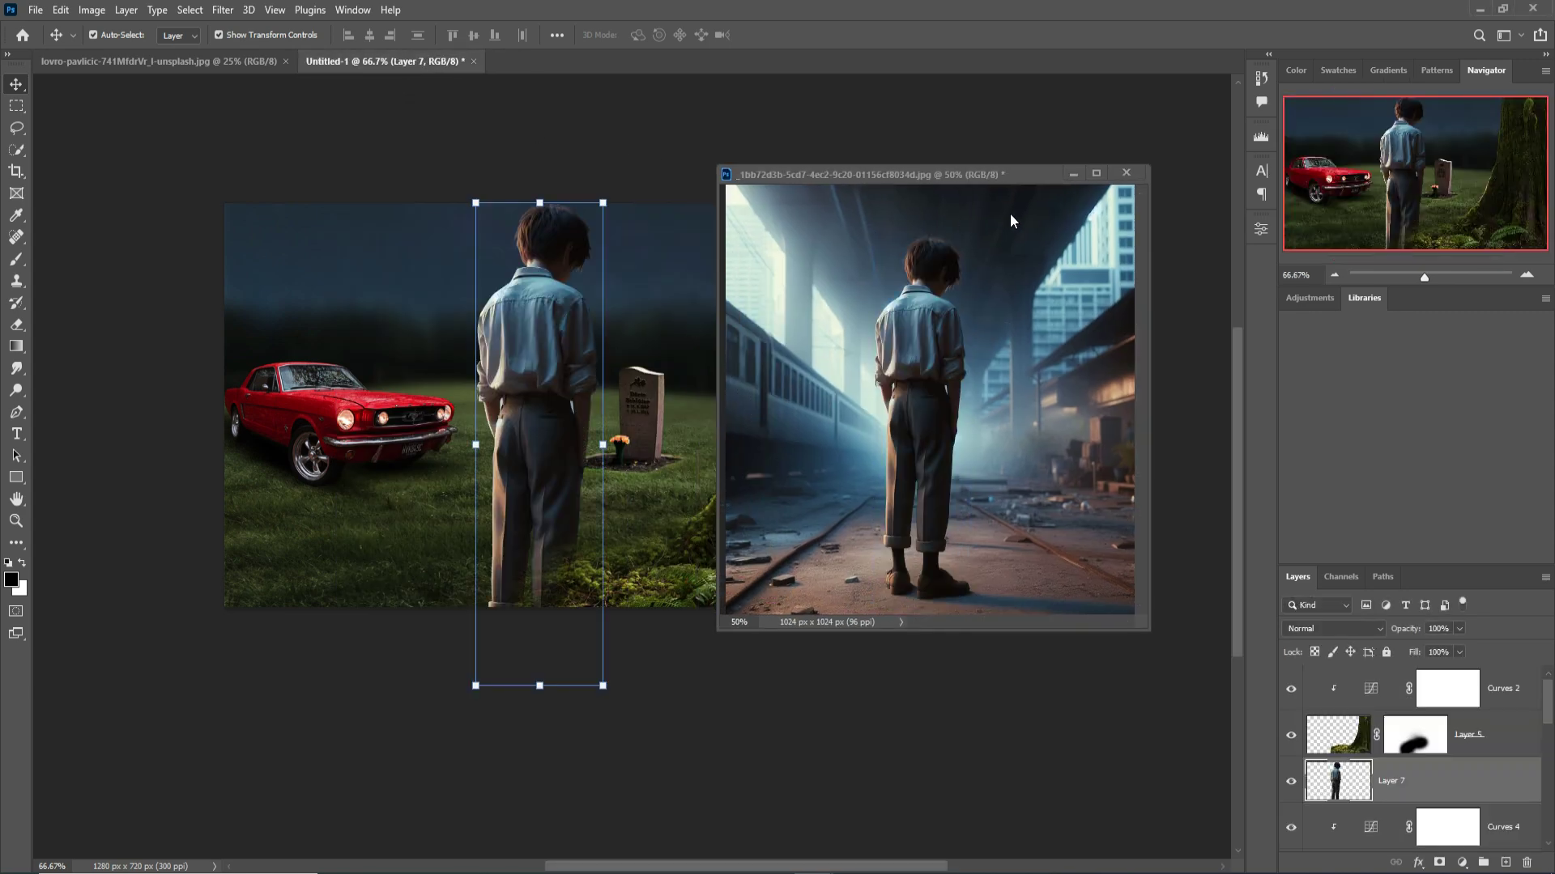
{"action": "left_click", "coordinate": [1073, 174]}
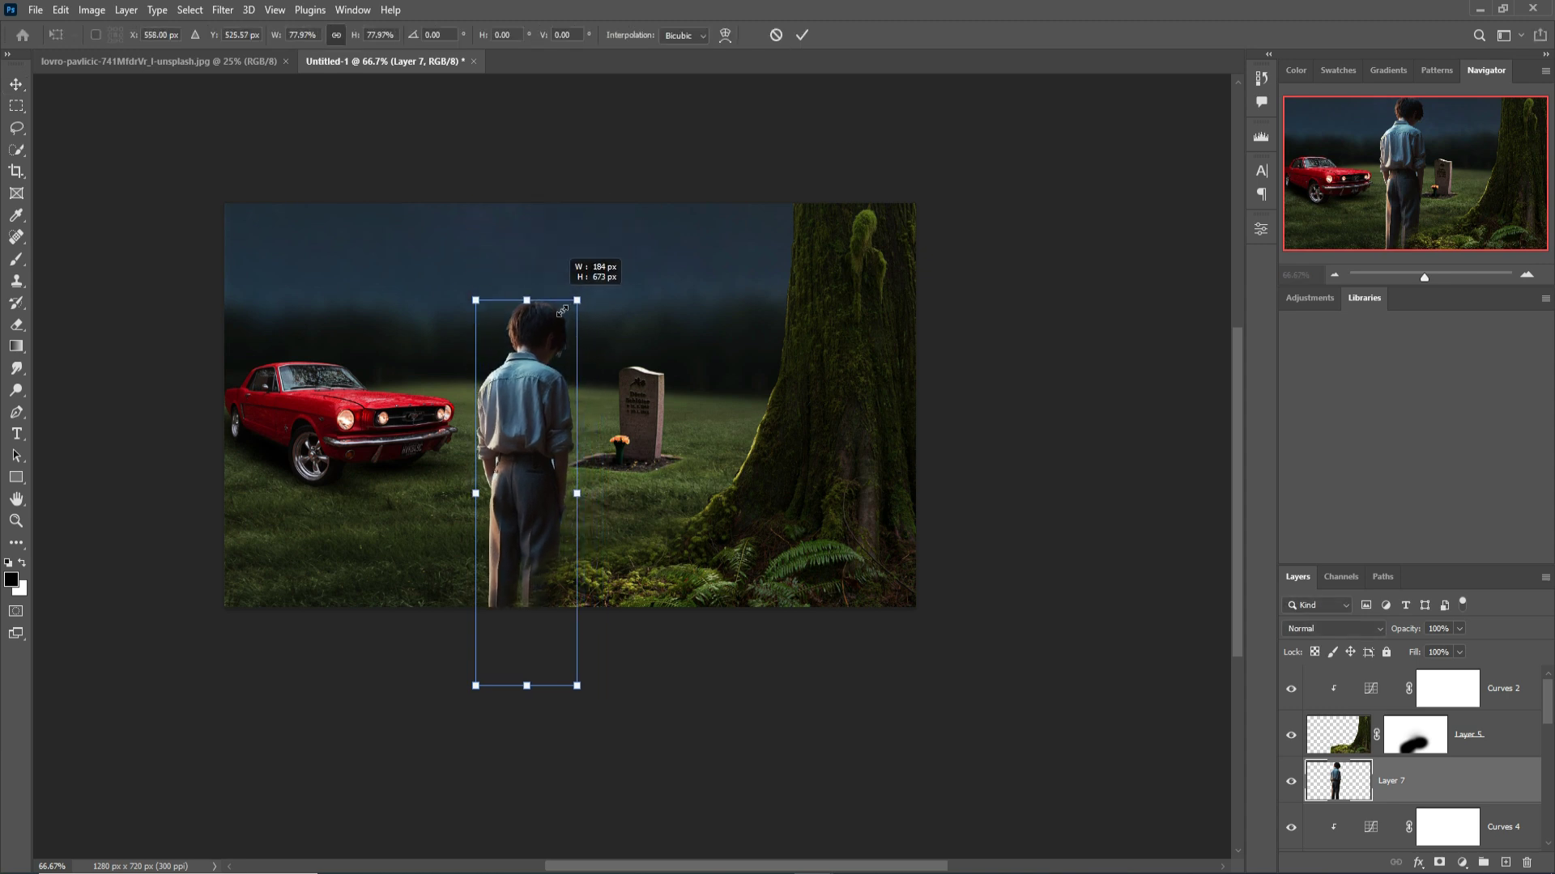
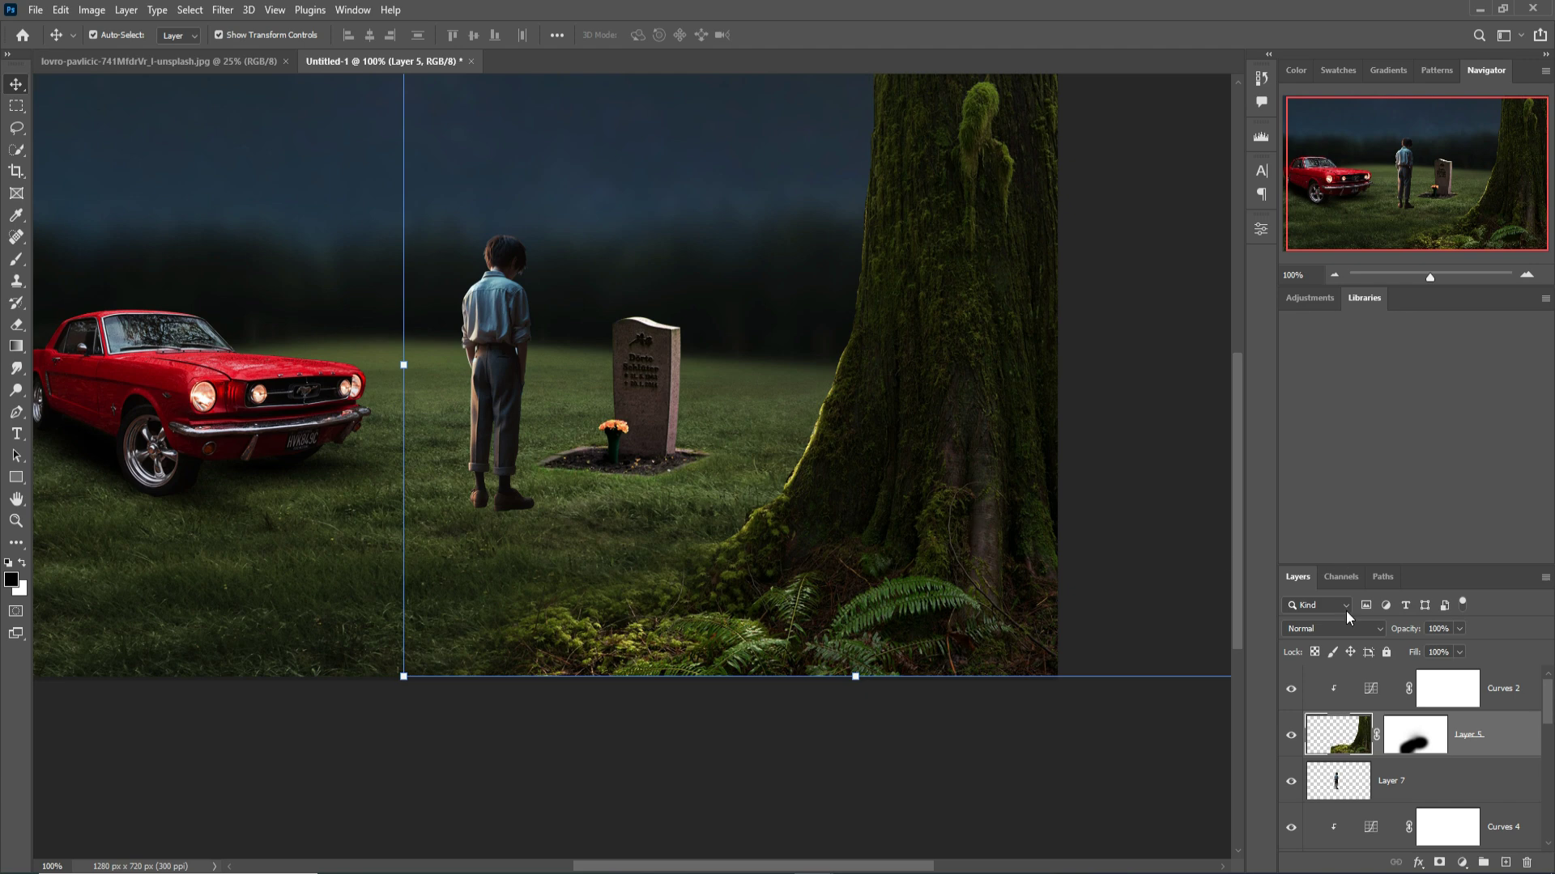
Create a new empty layer directly above the red car's Curves adjustment, beneath the gravestone layer
{"action": "left_click", "coordinate": [1513, 702]}
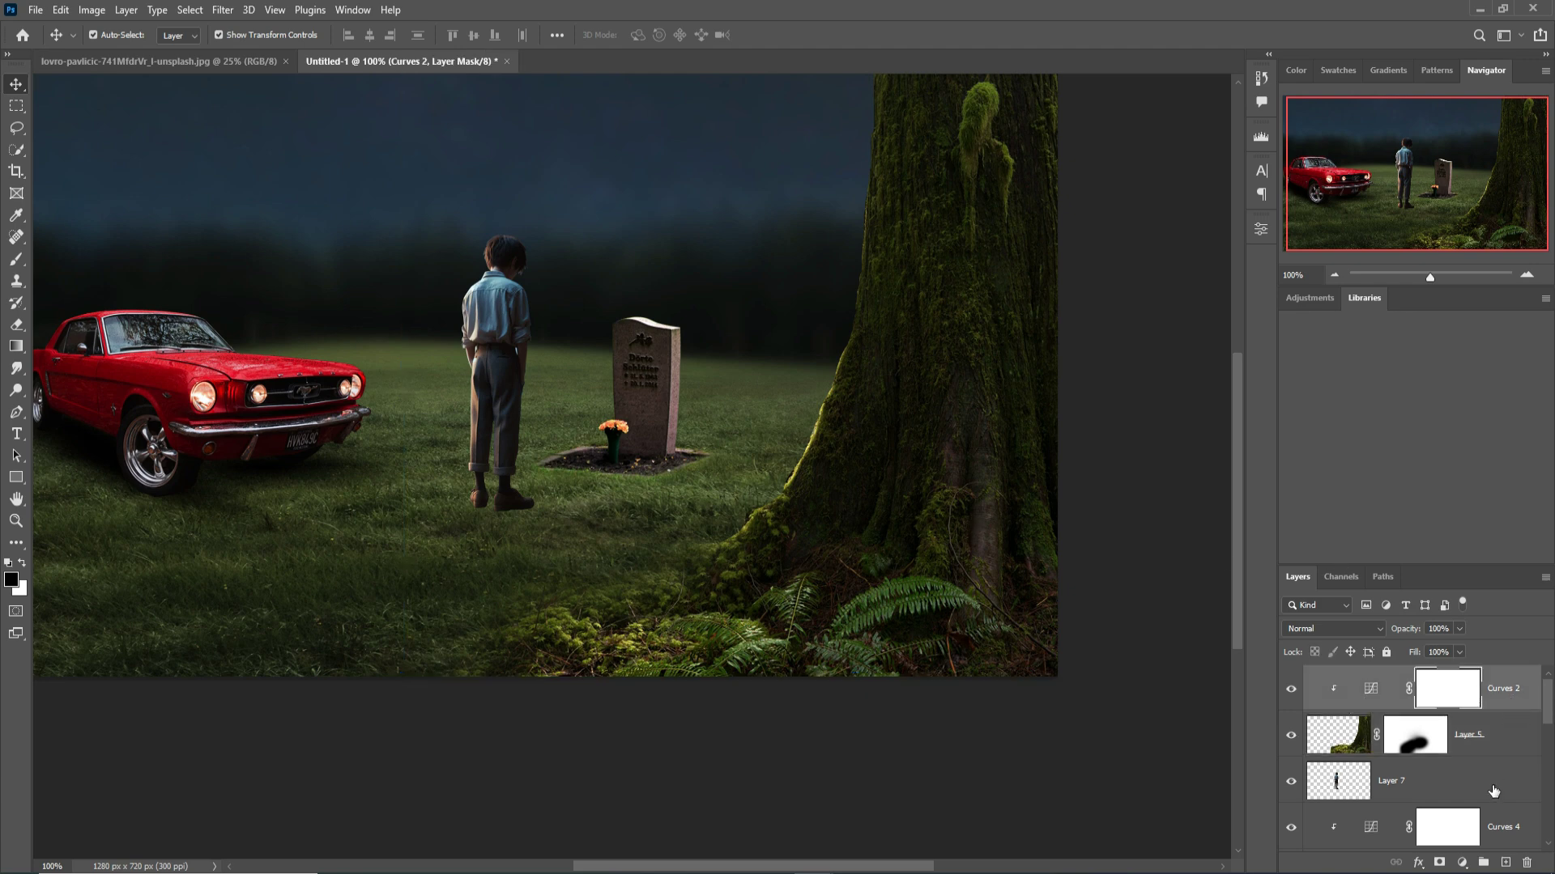
{"action": "left_click", "coordinate": [1507, 863]}
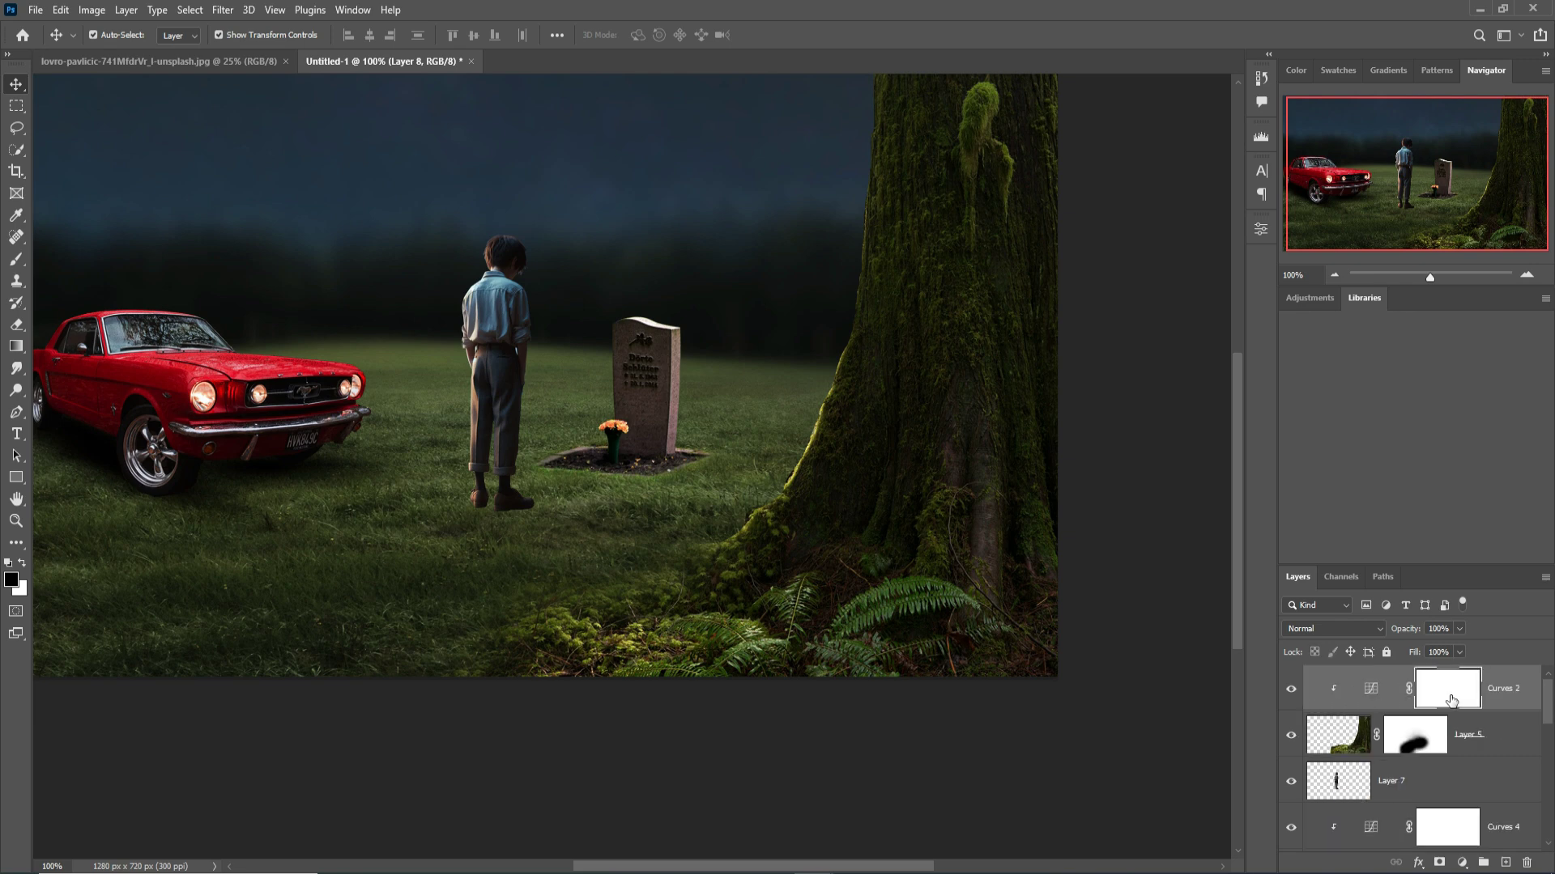
{"action": "left_click", "coordinate": [257, 395]}
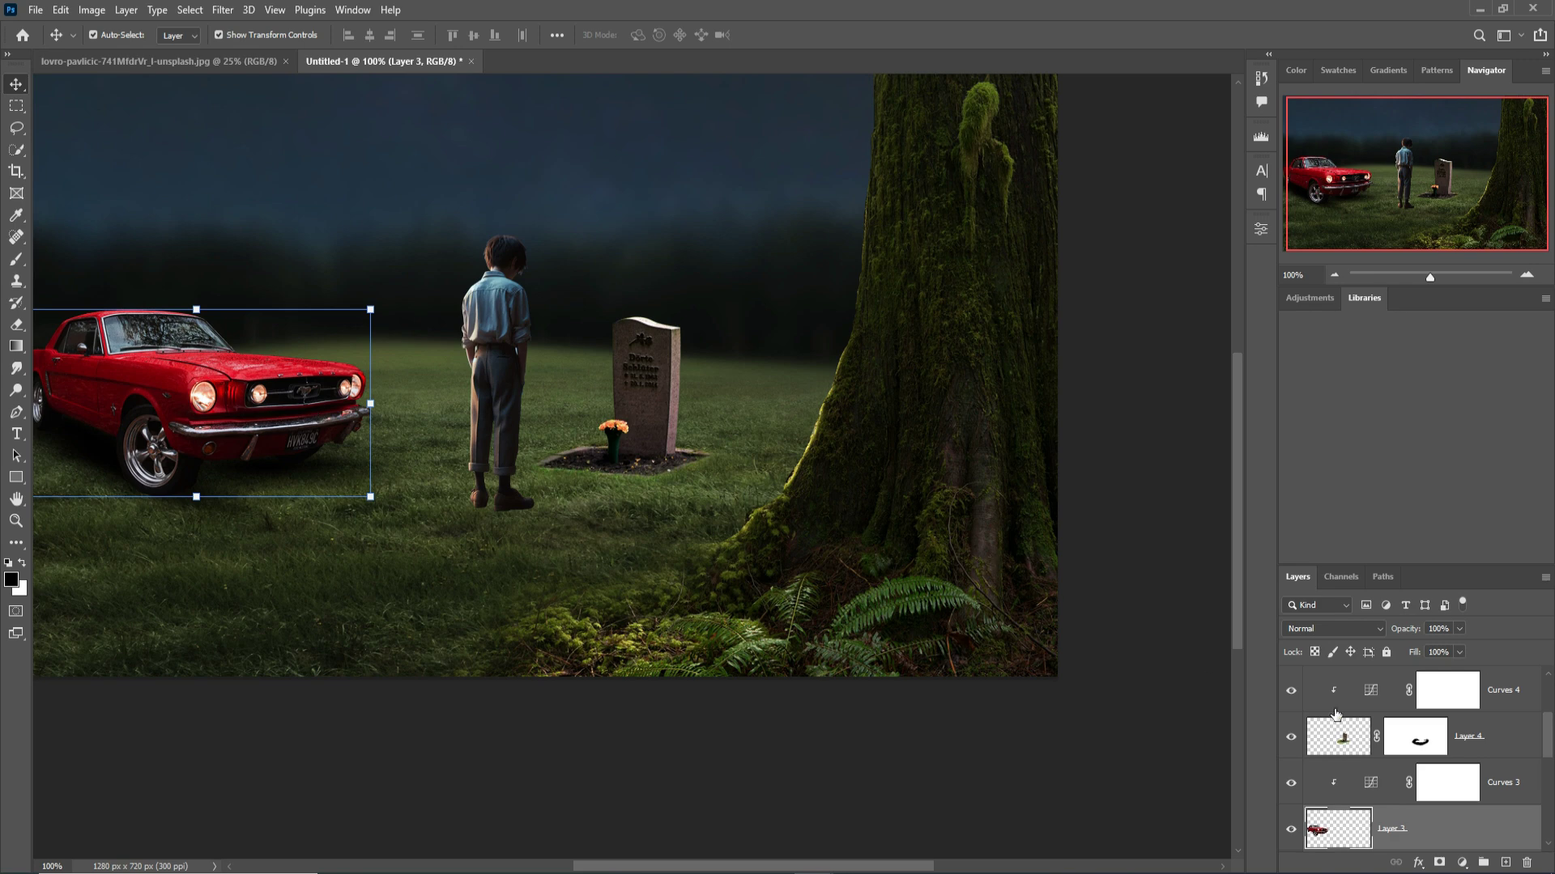
{"action": "left_click_drag", "start_coordinate": [385, 580], "coordinate": [626, 516]}
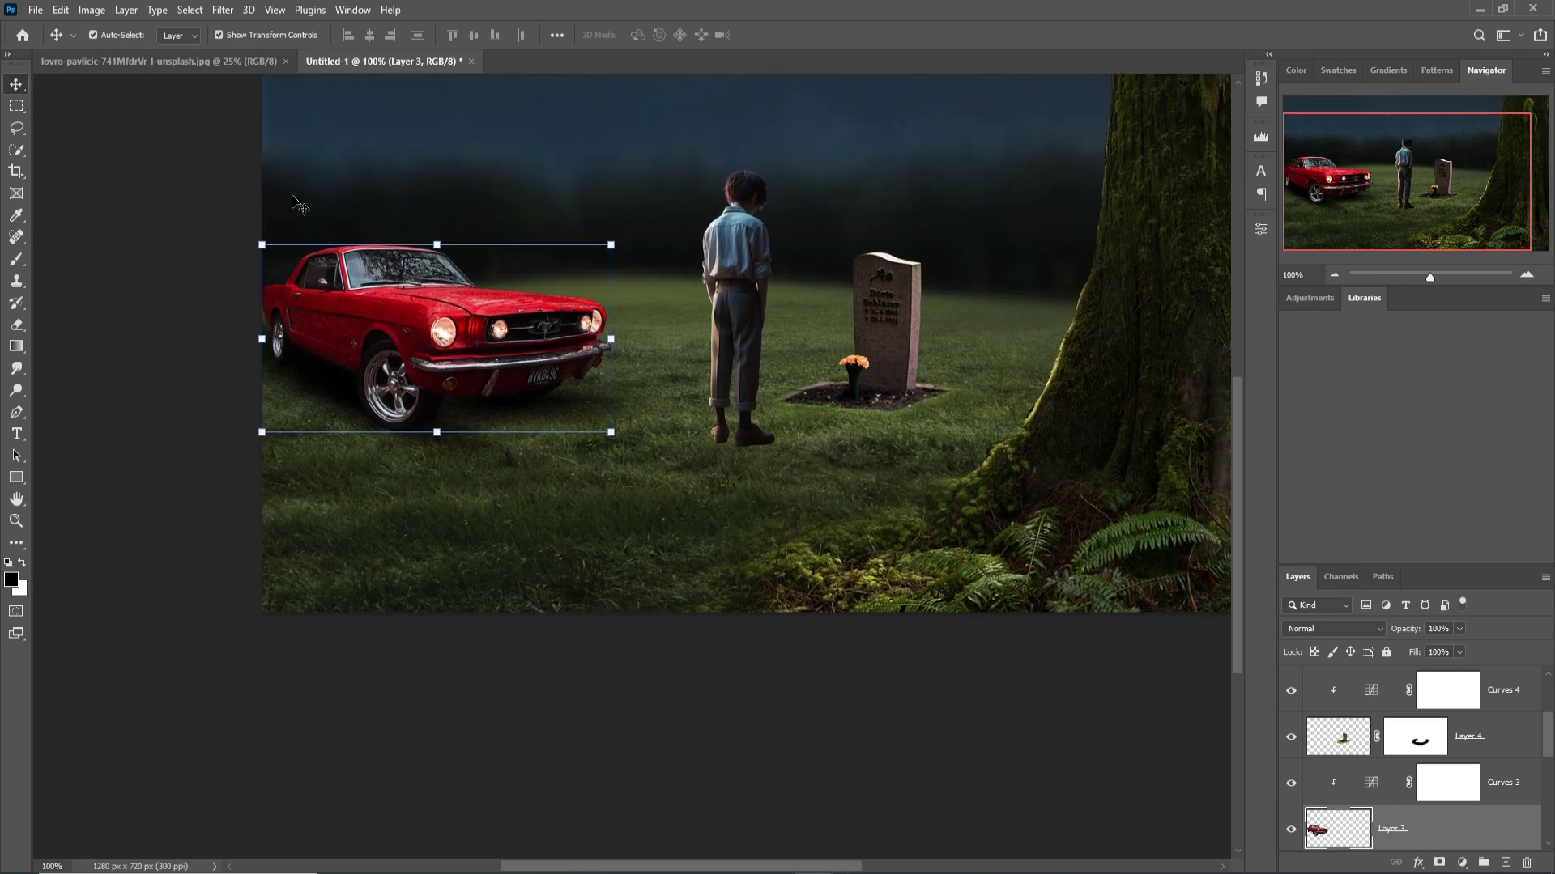
{"action": "left_click", "coordinate": [20, 111]}
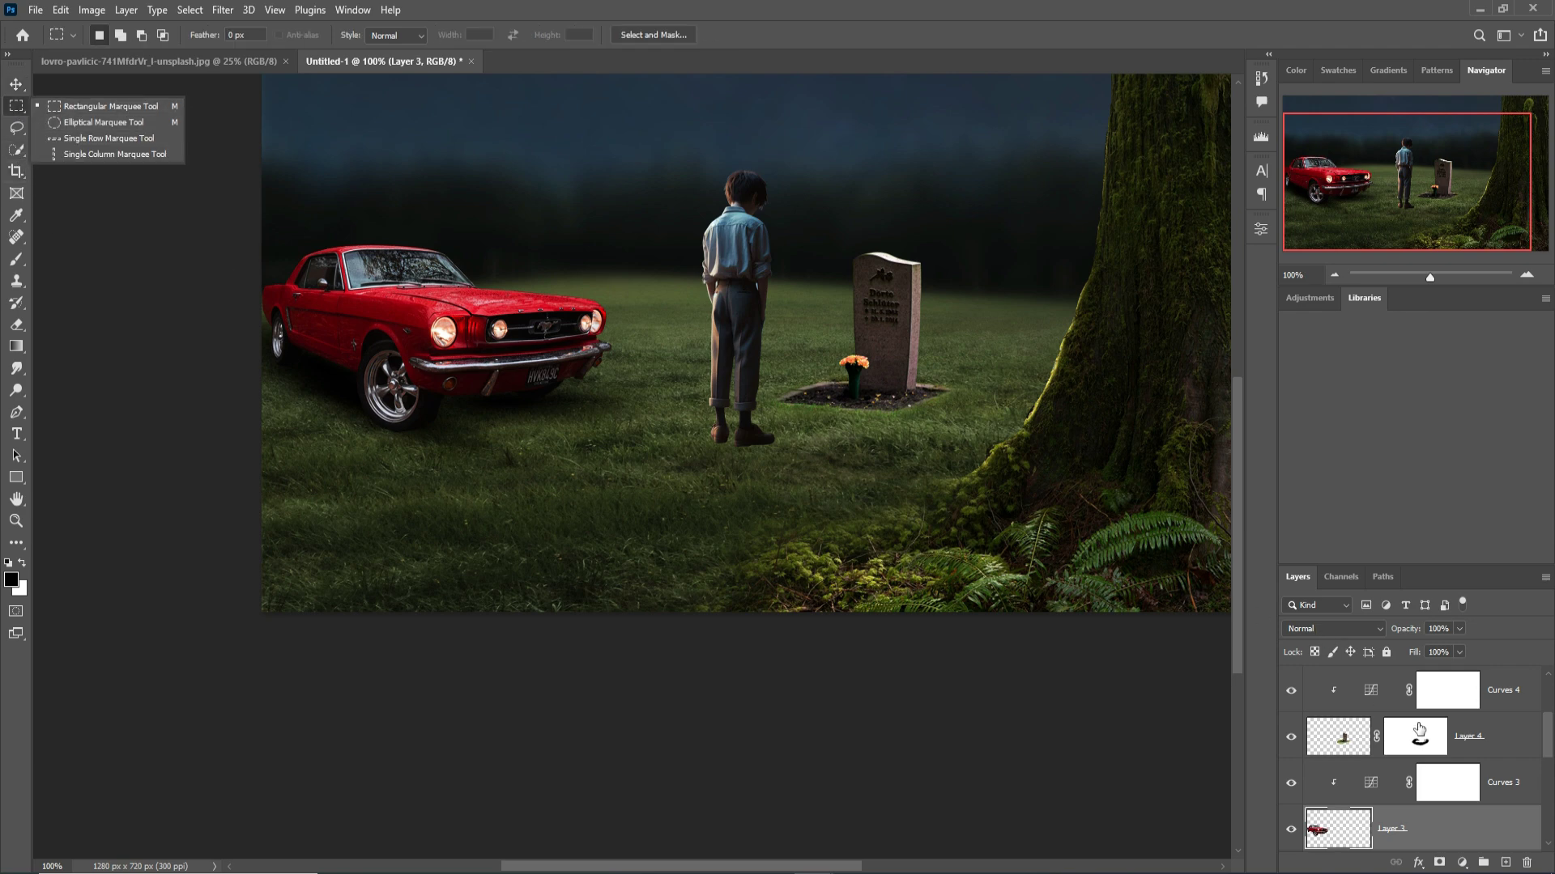
{"action": "left_click", "coordinate": [1510, 782]}
{"action": "left_click", "coordinate": [1508, 863]}
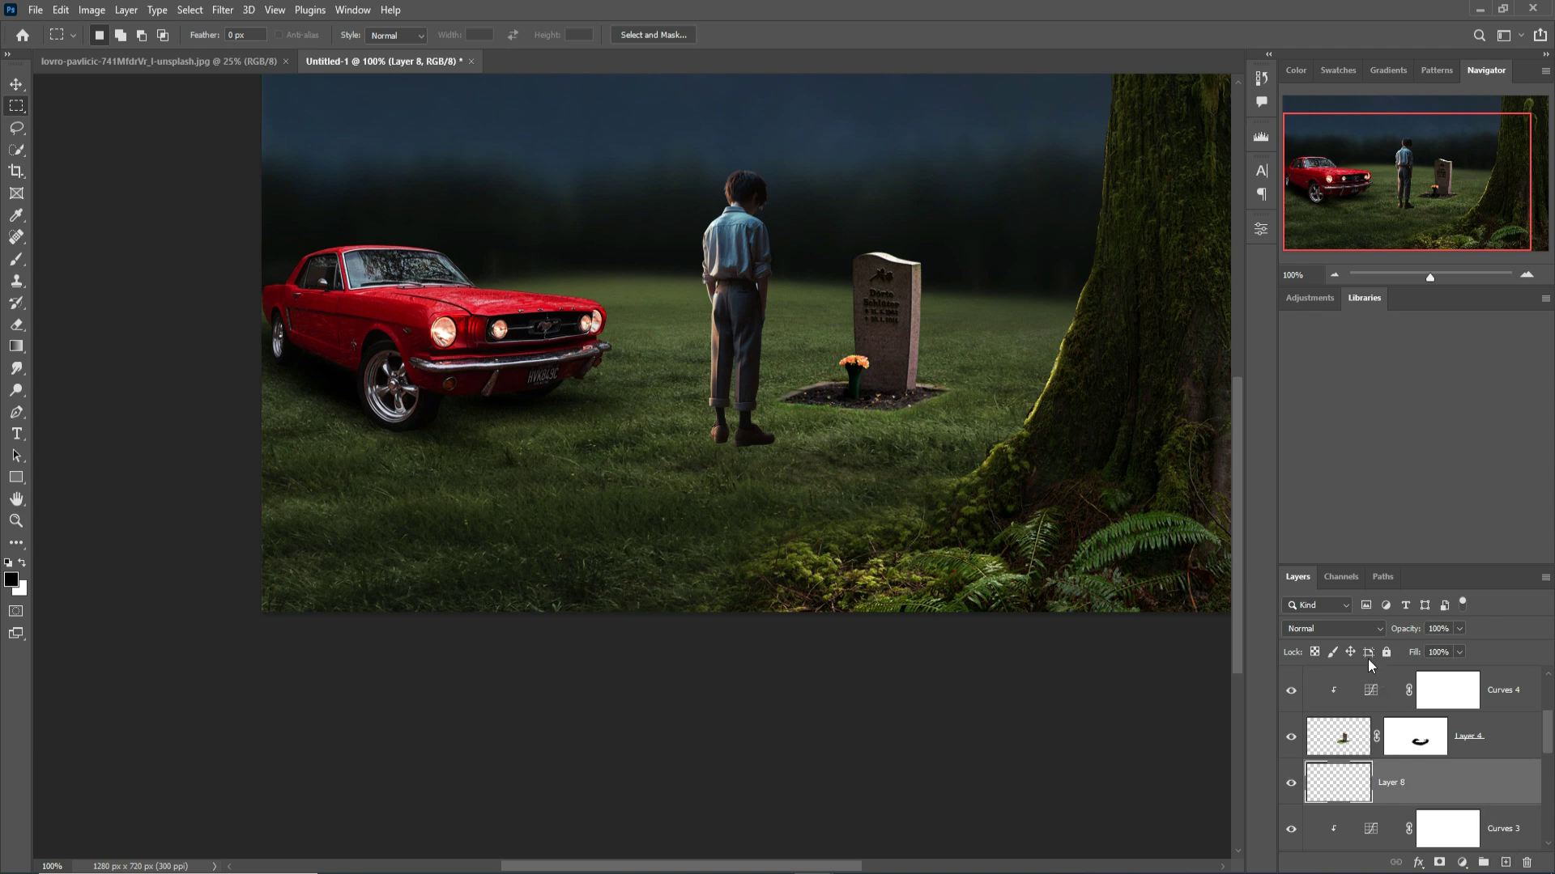
Select a widening headlight beam area with the Polygonal Lasso, from the car's headlight across the gravestone to the tree
{"action": "left_click", "coordinate": [27, 131]}
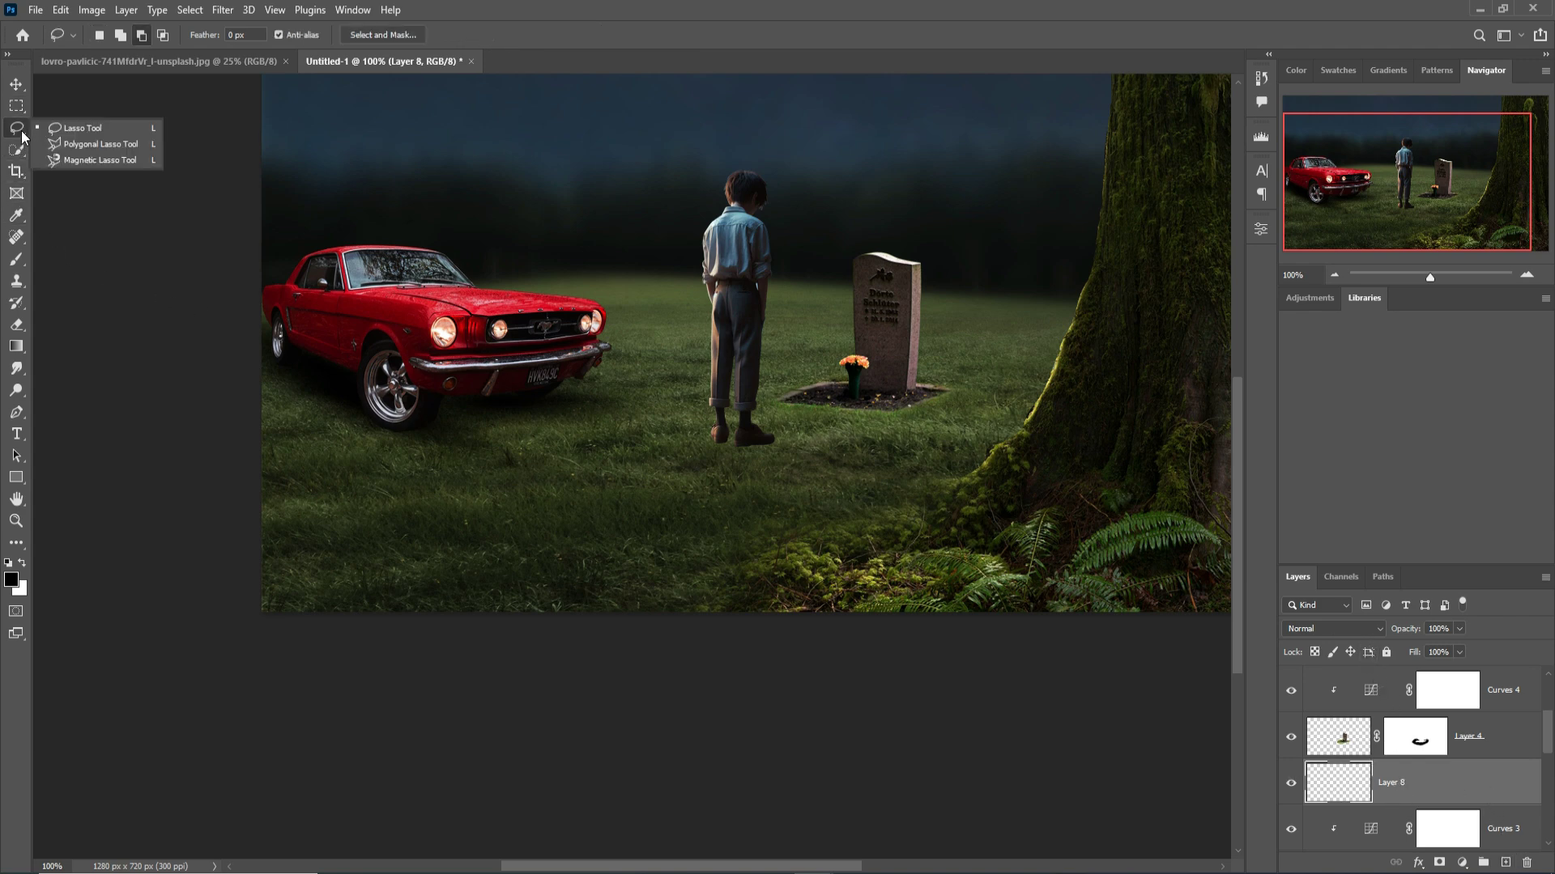
{"action": "left_click", "coordinate": [65, 128]}
{"action": "key", "text": "shift+l"}
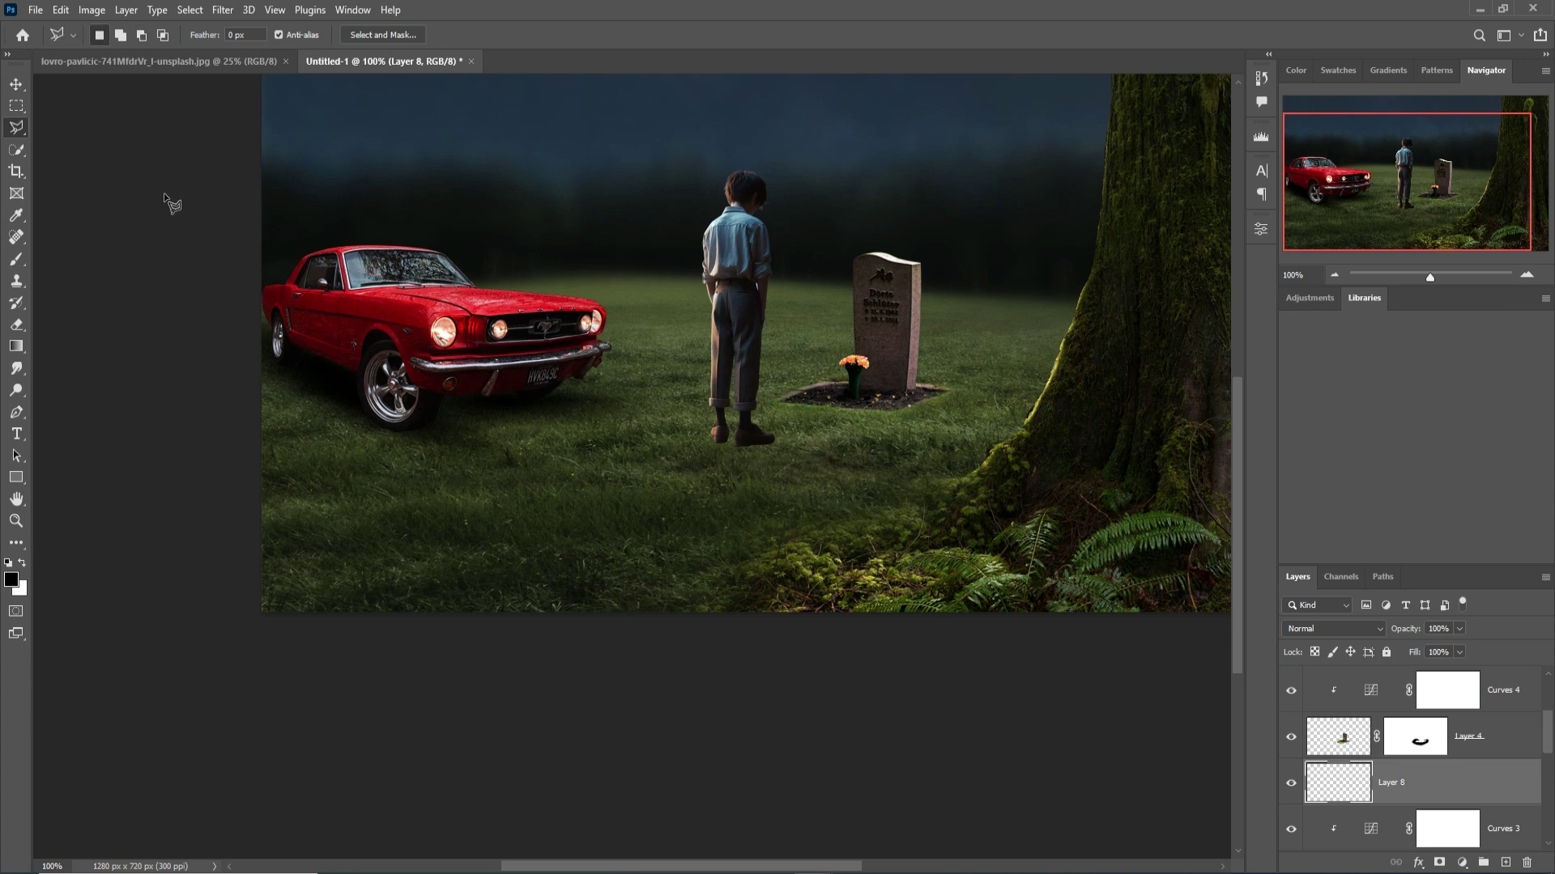
{"action": "left_click", "coordinate": [448, 318]}
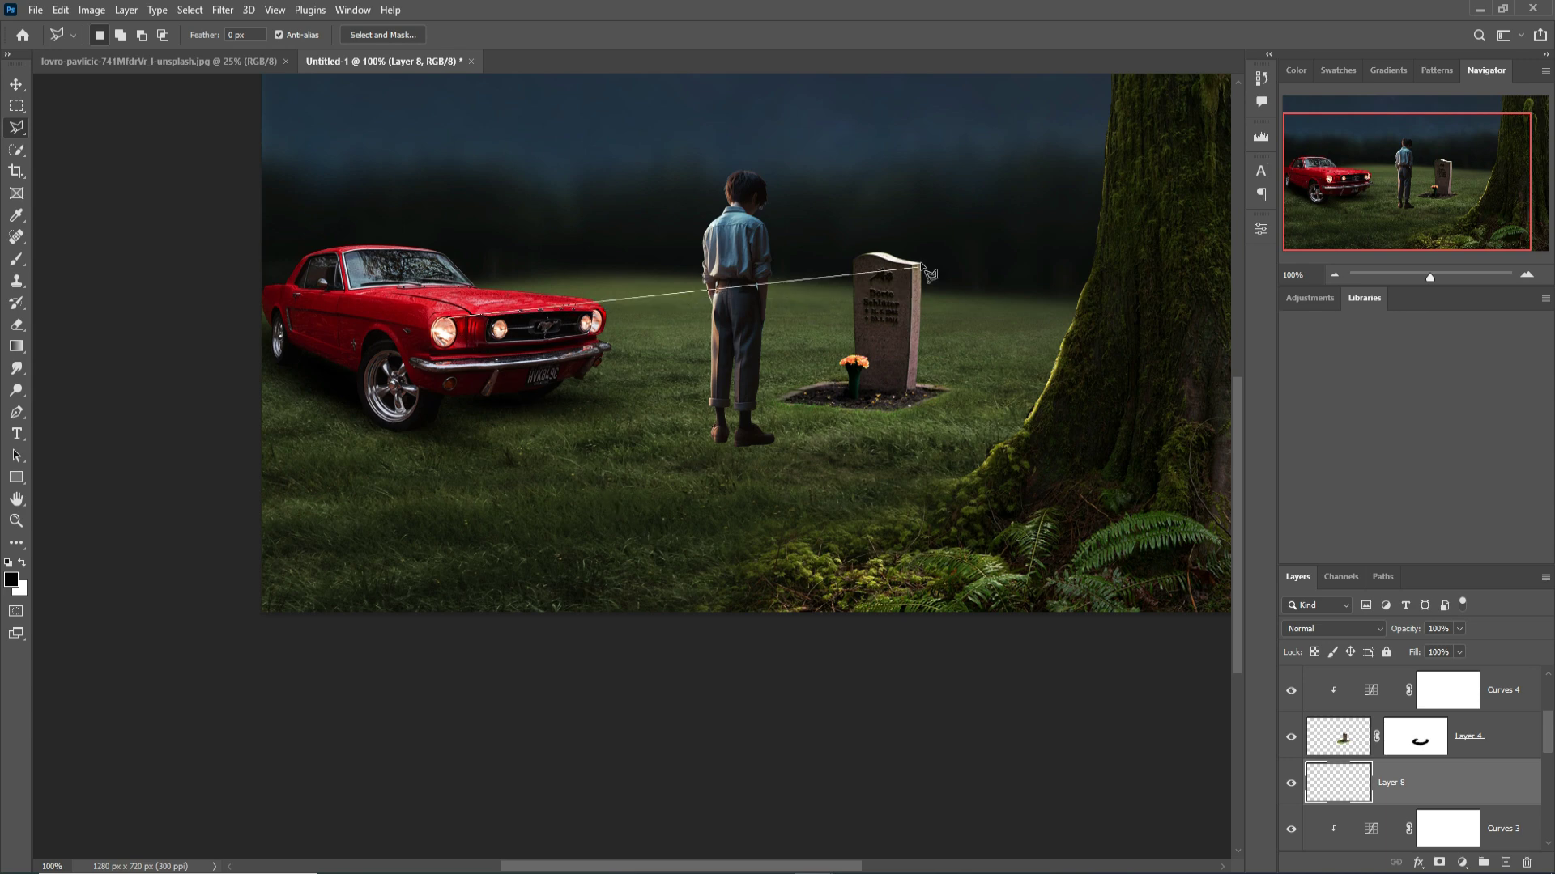
{"action": "left_click", "coordinate": [1085, 221]}
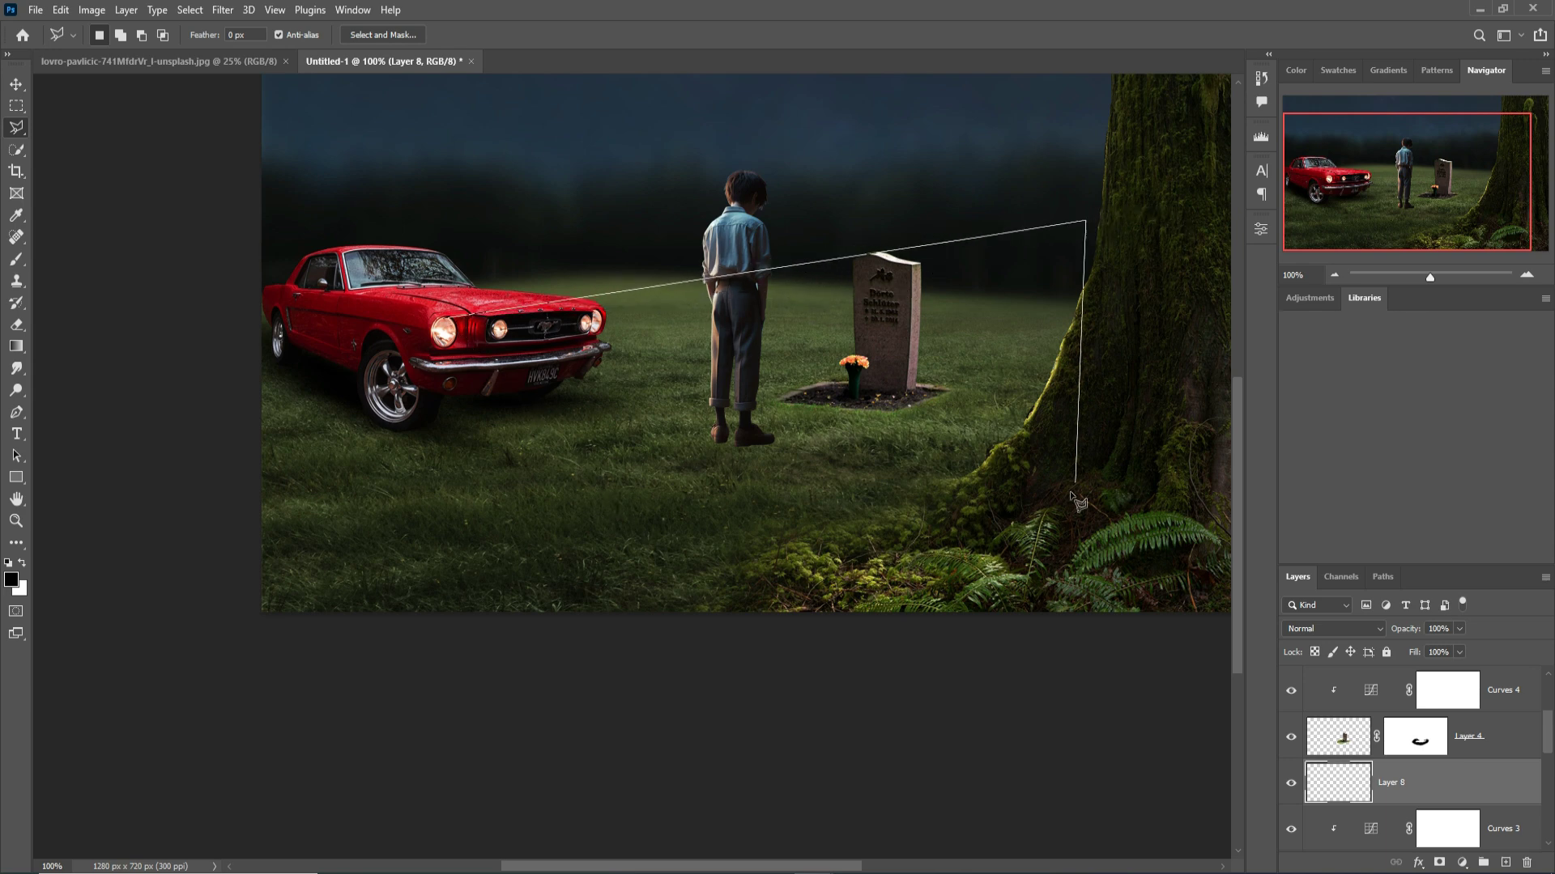
{"action": "left_click", "coordinate": [1042, 587]}
{"action": "left_click", "coordinate": [443, 328]}
Fill the selected headlight beam area with a solid colour fill layer in yellow-orange fbb907
{"action": "left_click", "coordinate": [1461, 862]}
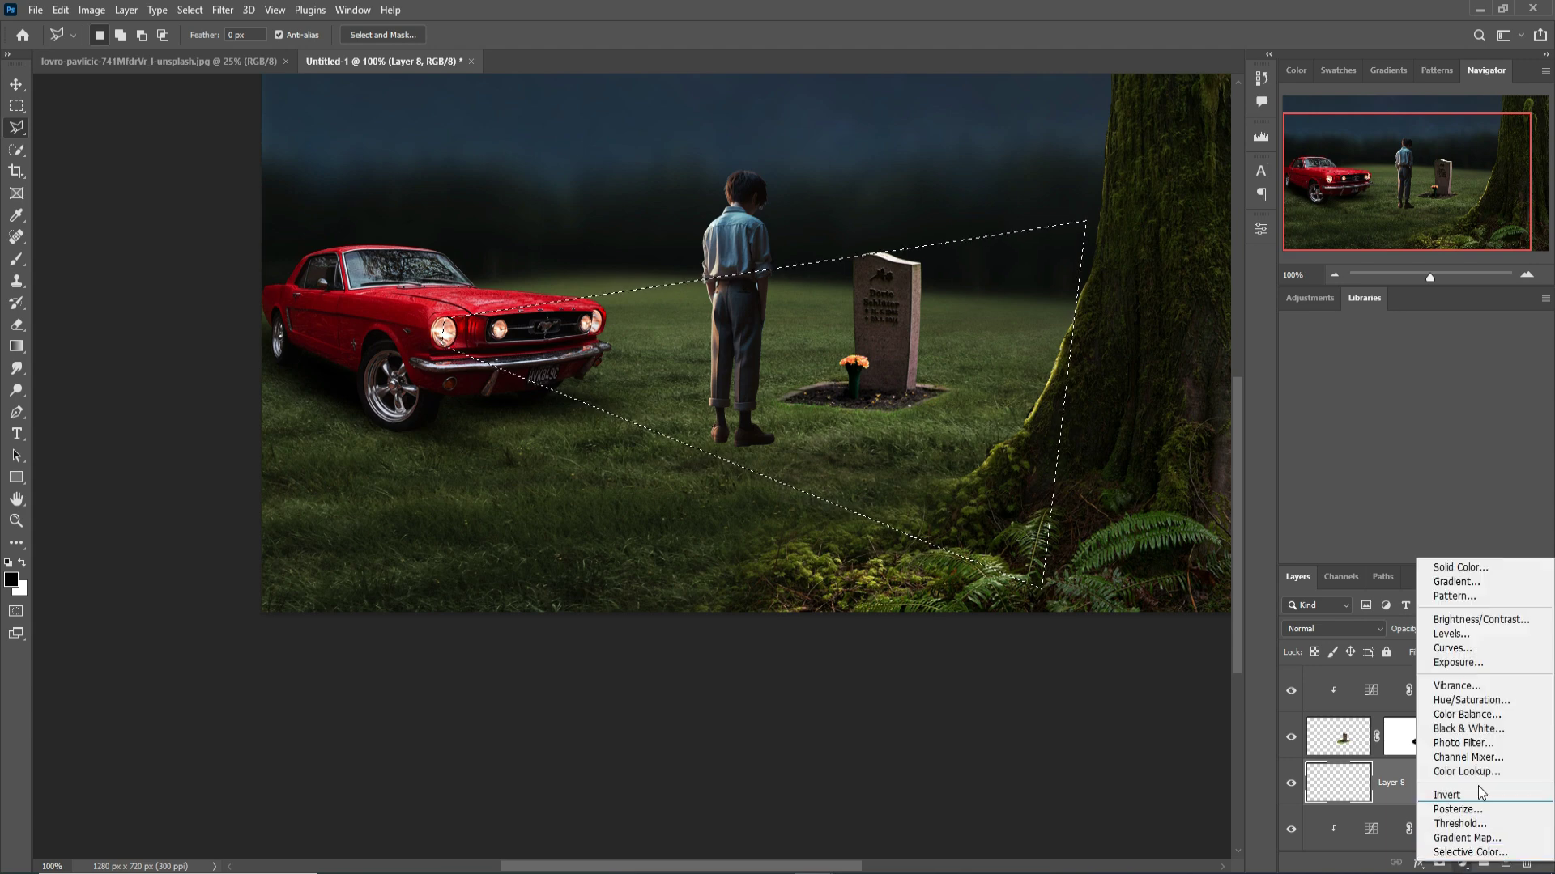
{"action": "left_click", "coordinate": [1460, 569]}
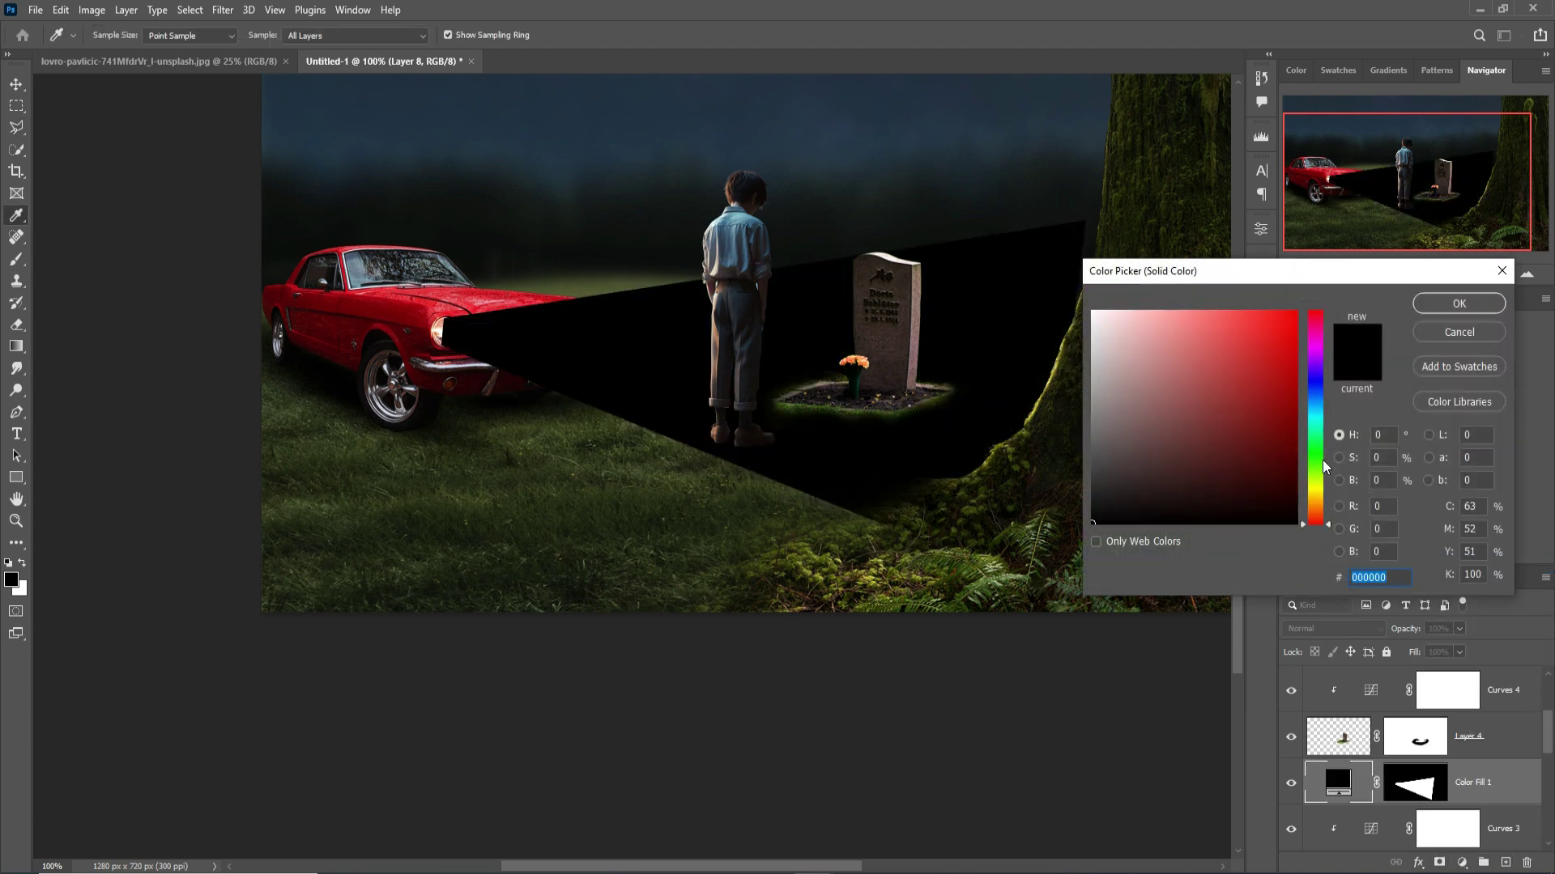
{"action": "left_click", "coordinate": [1293, 314]}
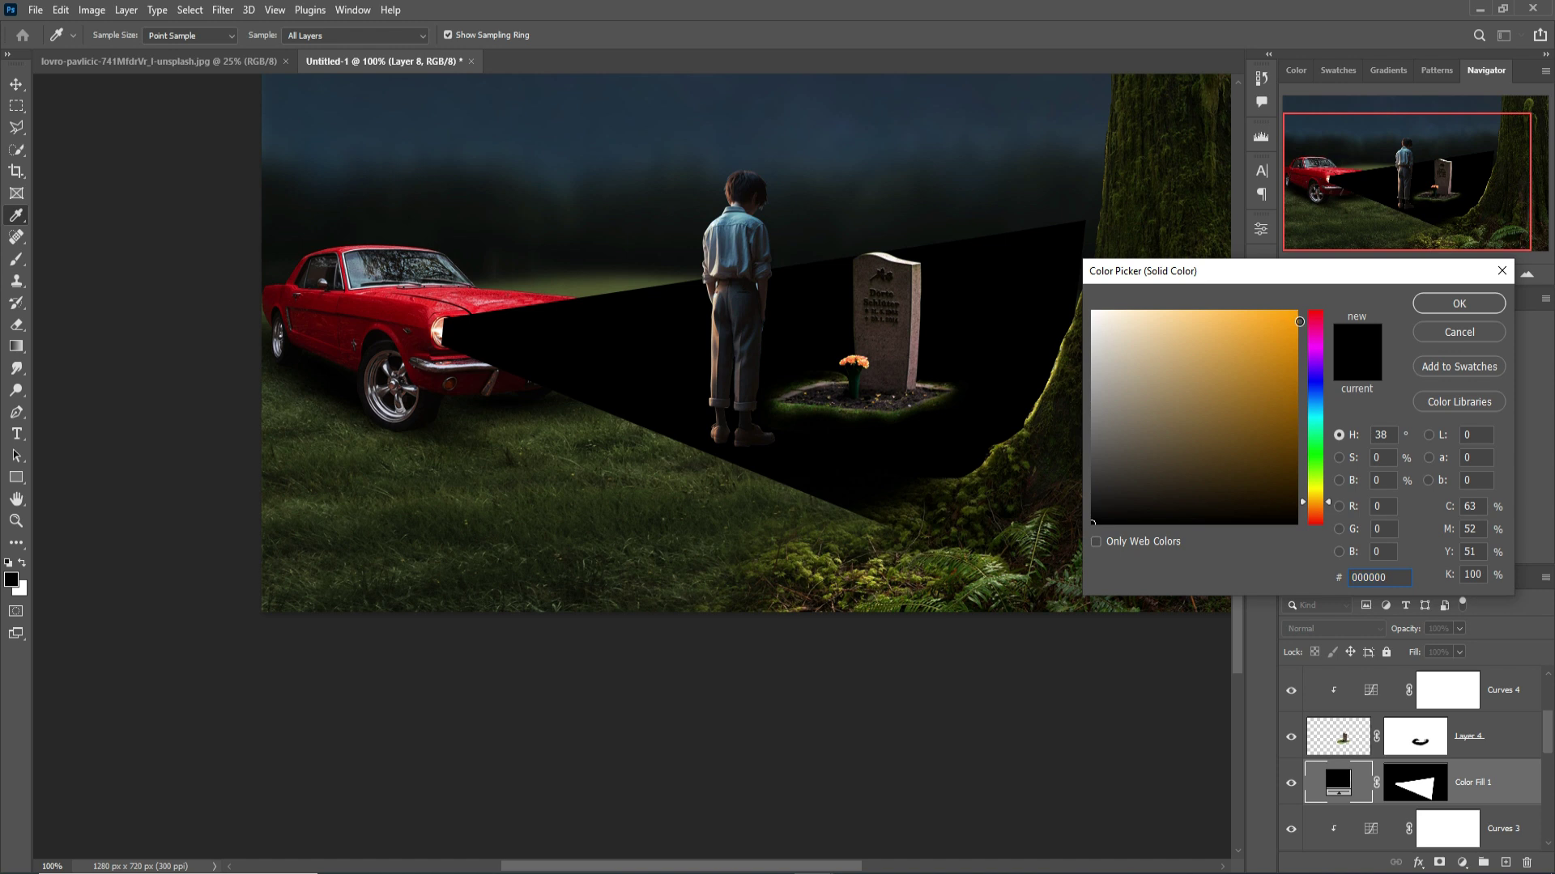
{"action": "left_click", "coordinate": [1325, 497]}
{"action": "left_click", "coordinate": [1326, 500]}
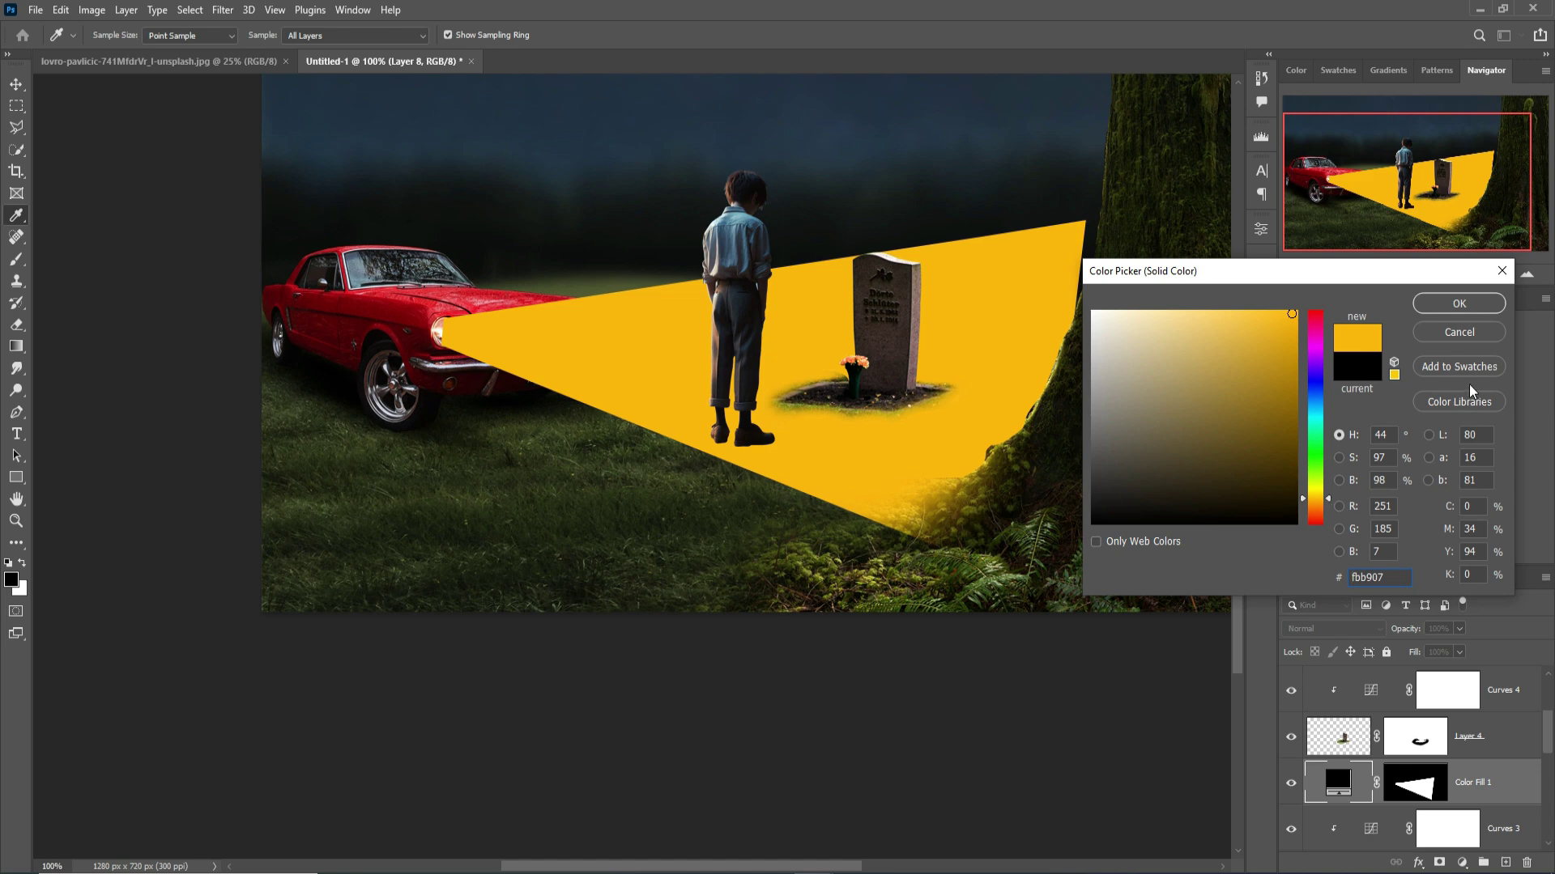
{"action": "left_click", "coordinate": [1458, 304]}
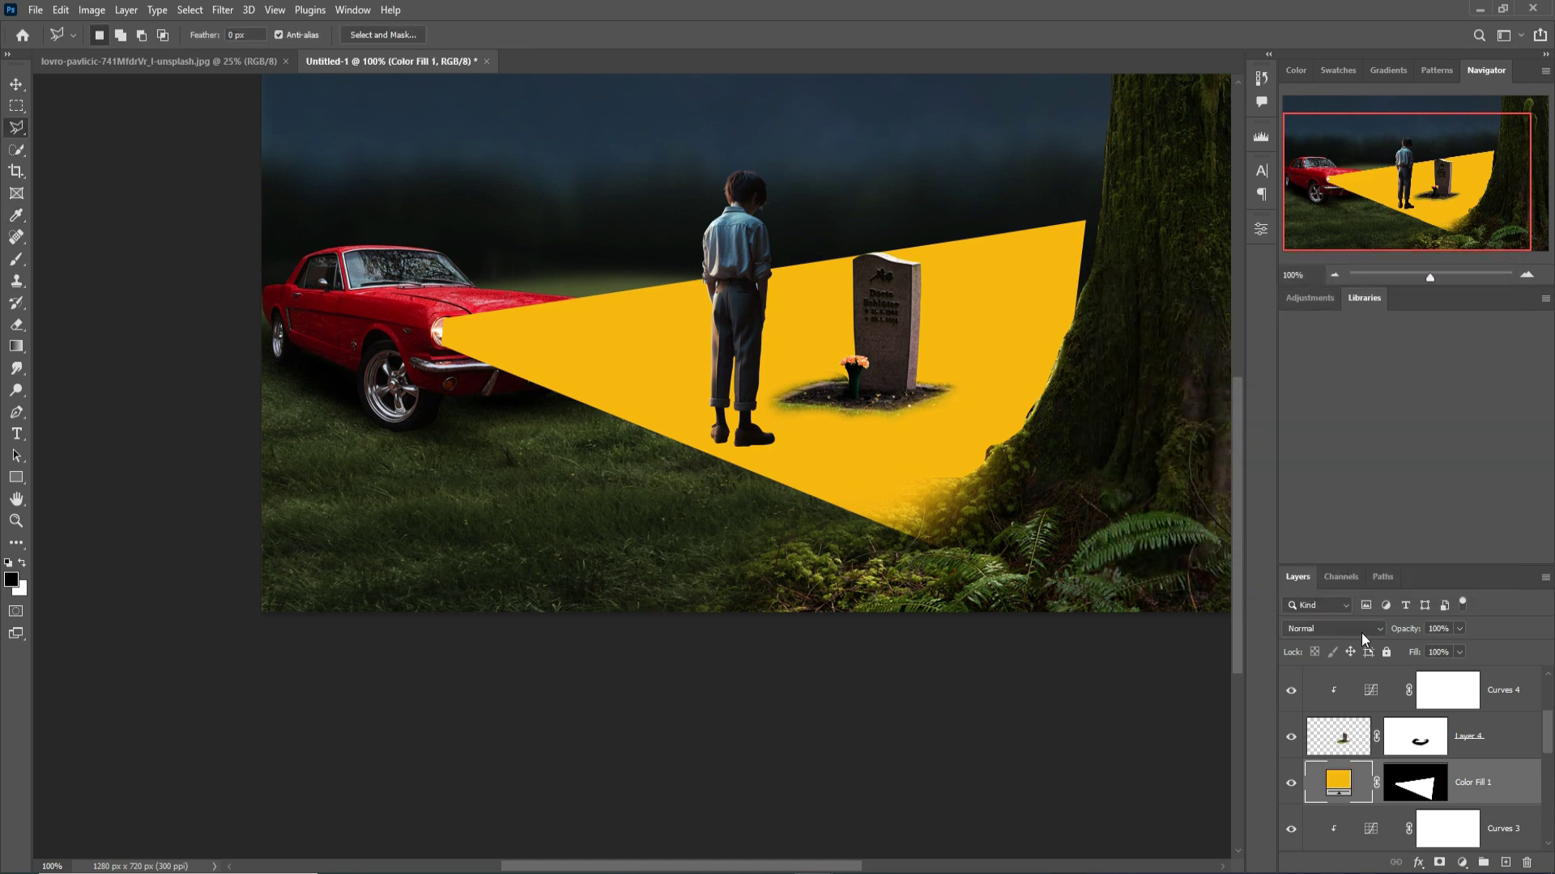
Convert the yellow beam fill to a smart object and soften its edges with a Gaussian Blur above 7.2 pixels
{"action": "left_click", "coordinate": [225, 12]}
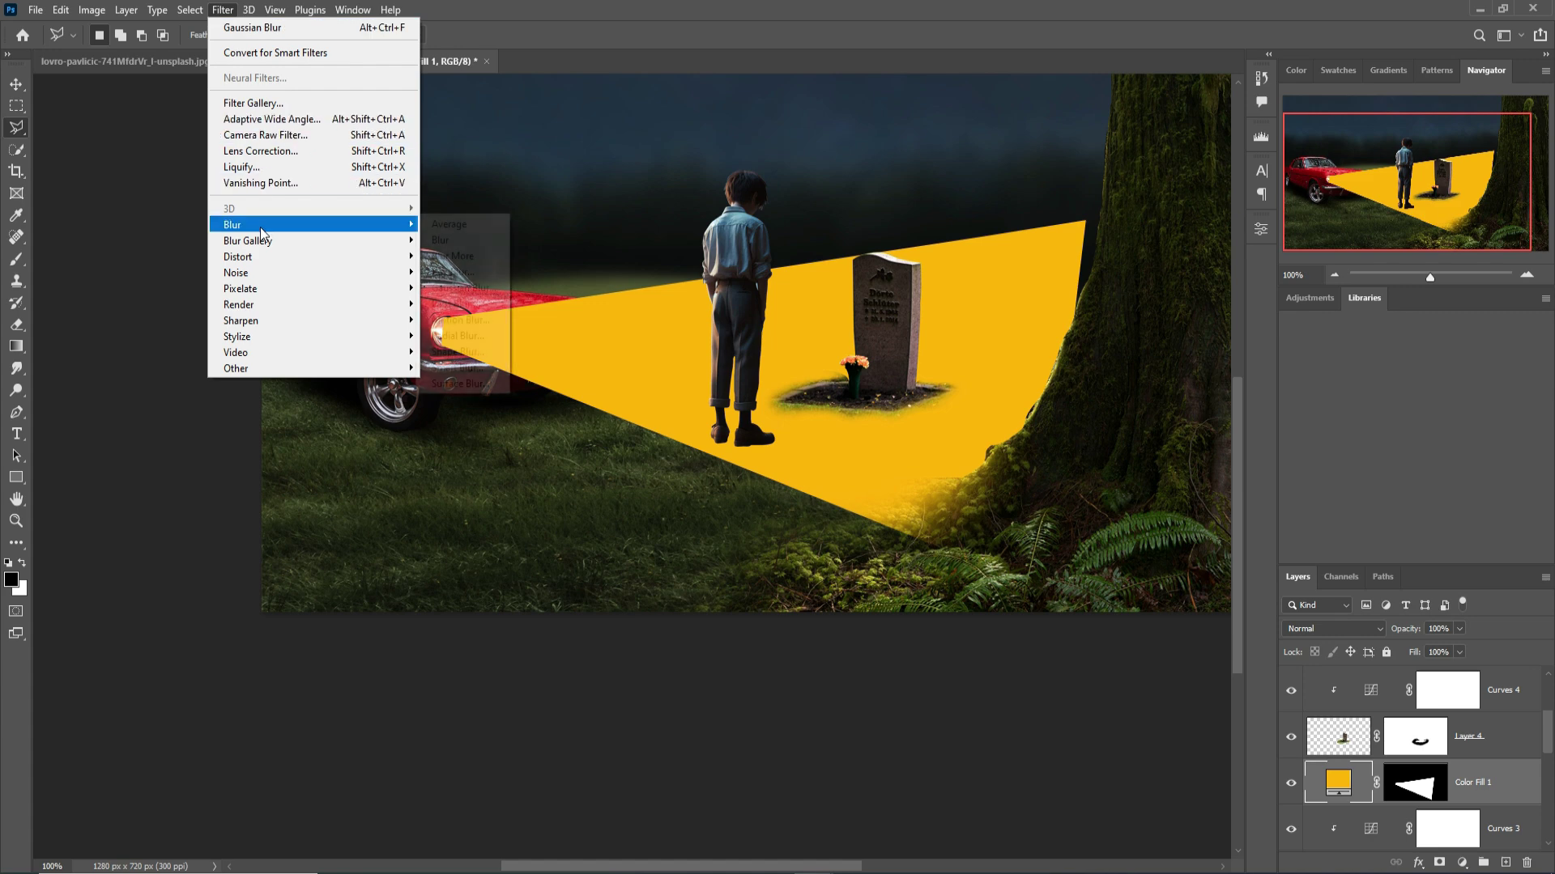
{"action": "mouse_move", "coordinate": [301, 228]}
{"action": "left_click", "coordinate": [465, 290]}
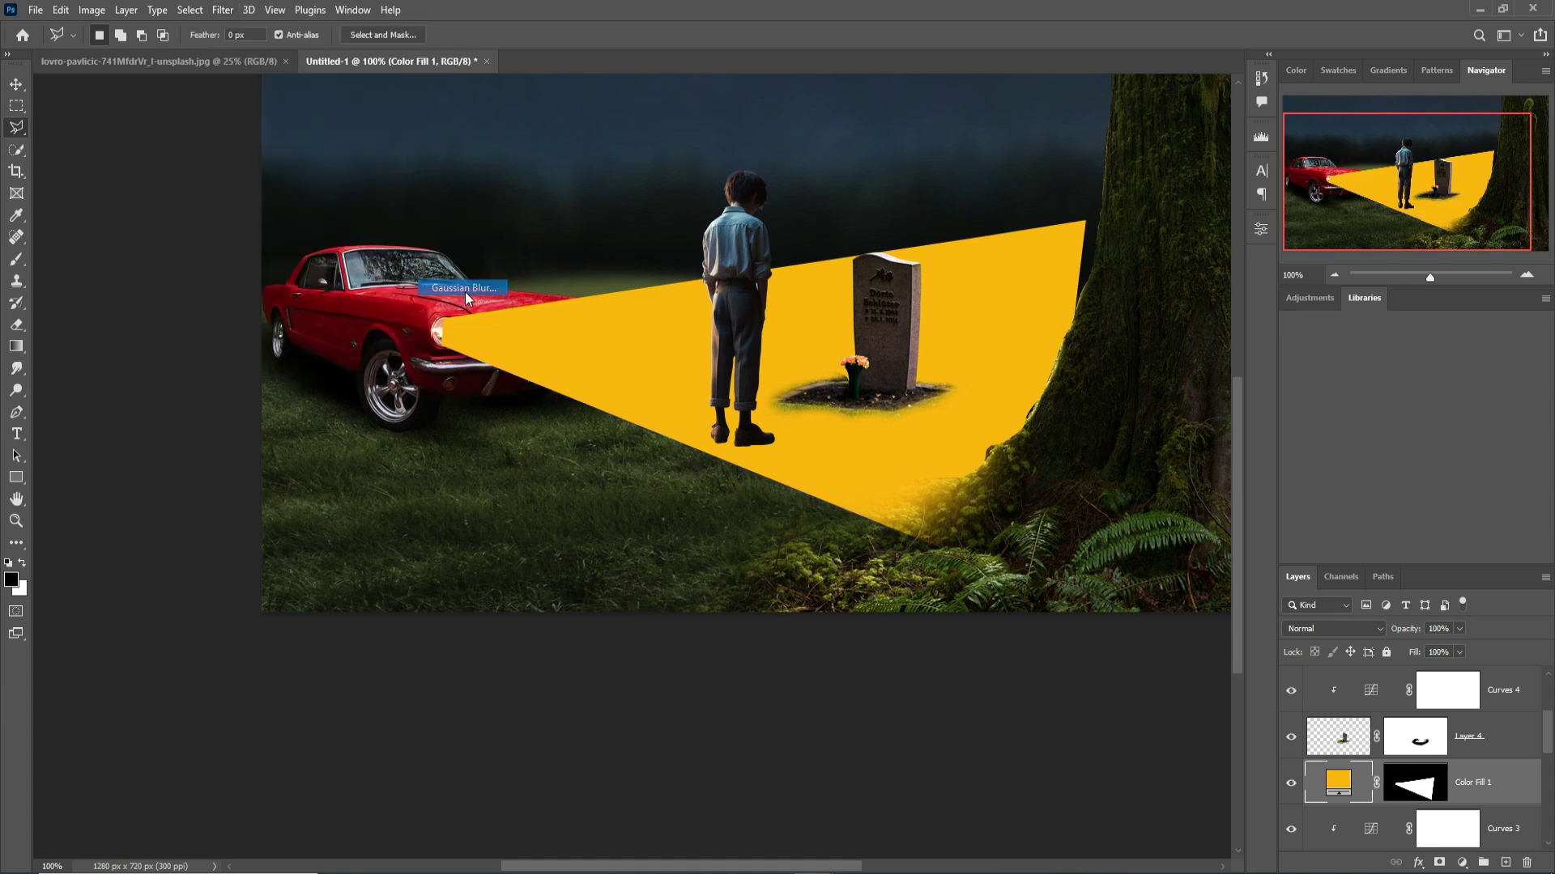
{"action": "left_click", "coordinate": [789, 331]}
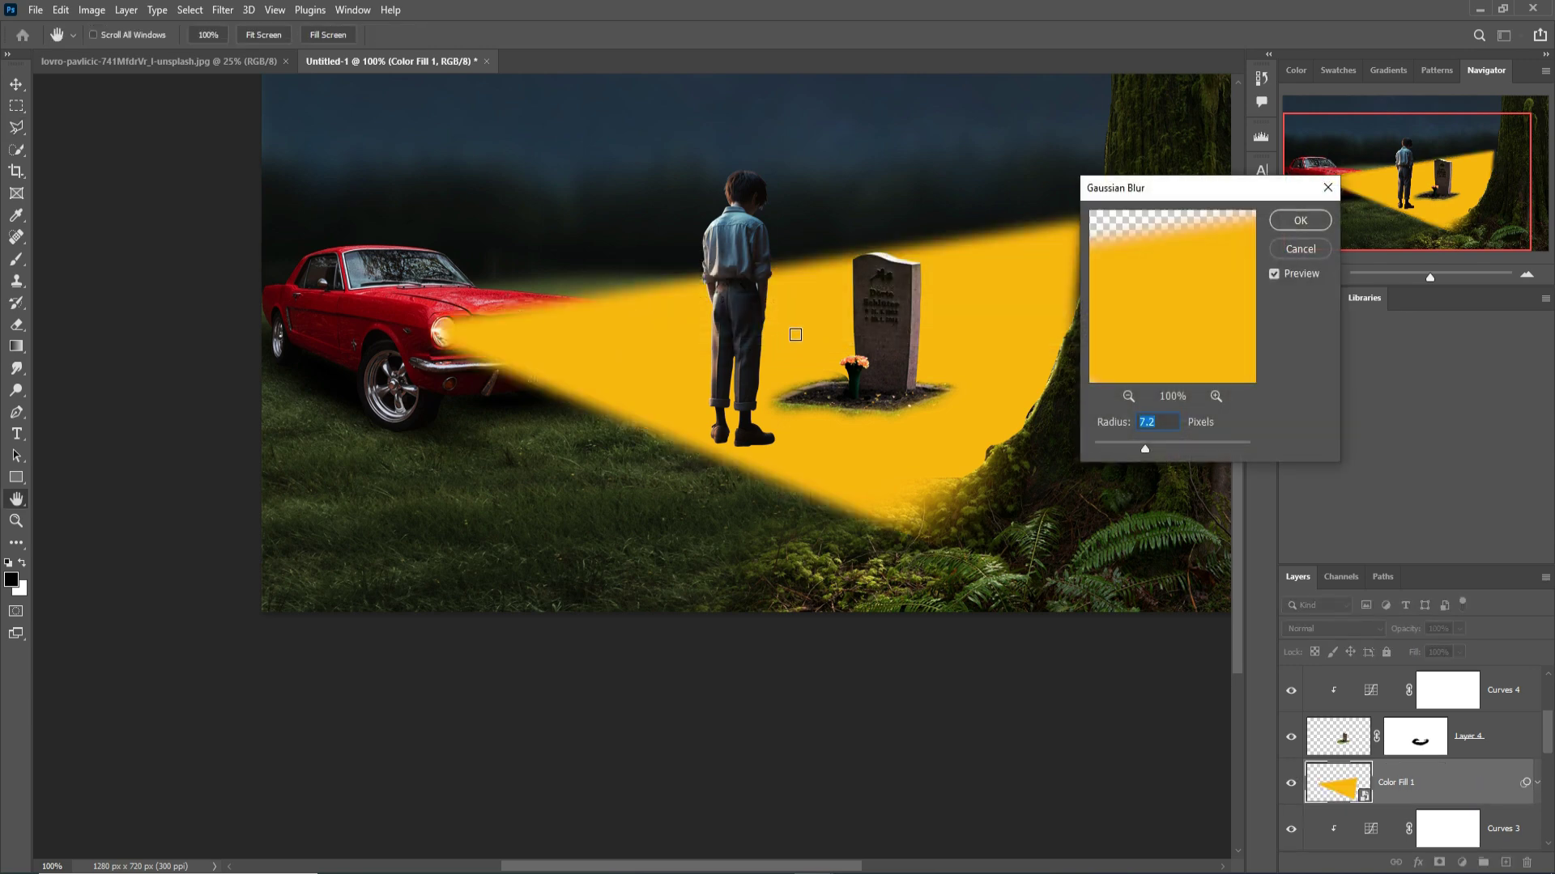
{"action": "left_click_drag", "start_coordinate": [1147, 449], "coordinate": [1154, 445]}
{"action": "left_click", "coordinate": [1318, 214]}
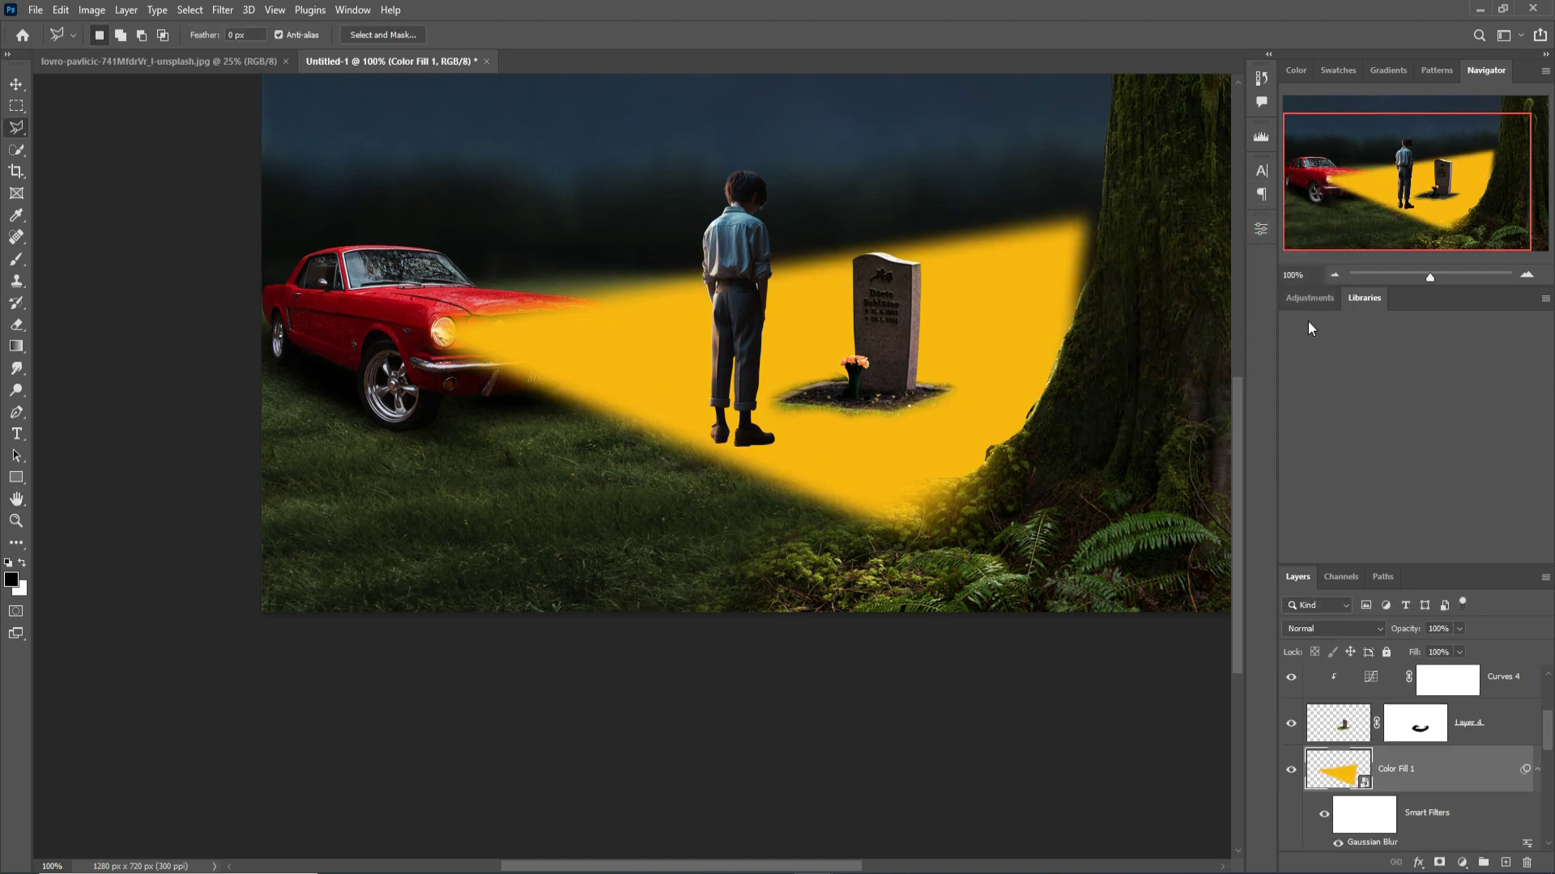
Preview blend modes on the blurred yellow beam layer and delete that layer
{"action": "left_click", "coordinate": [1376, 629]}
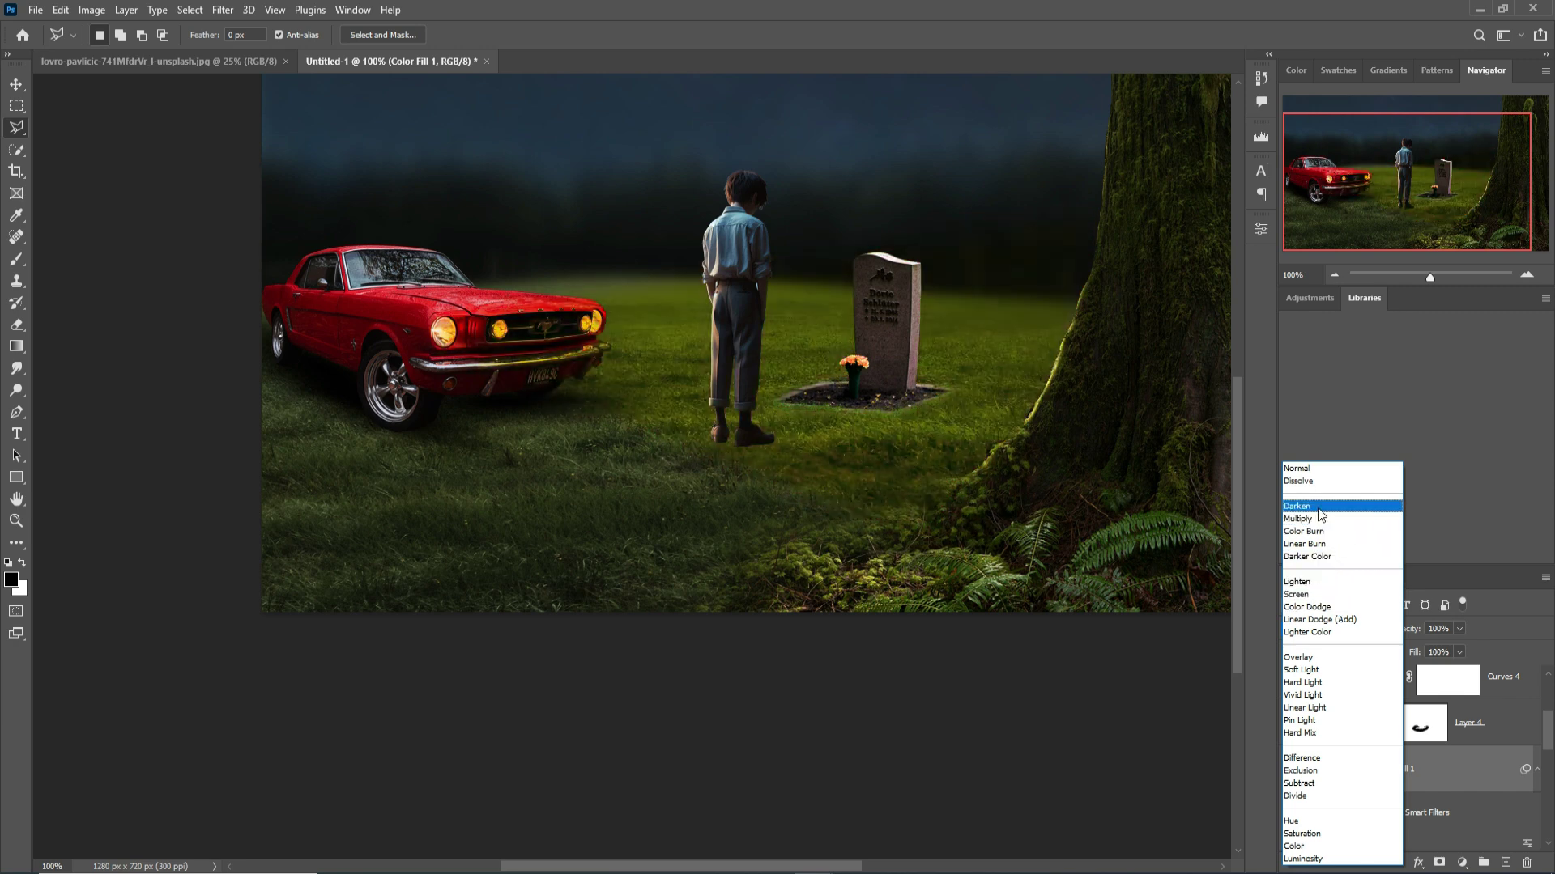
{"action": "left_click", "coordinate": [1477, 632]}
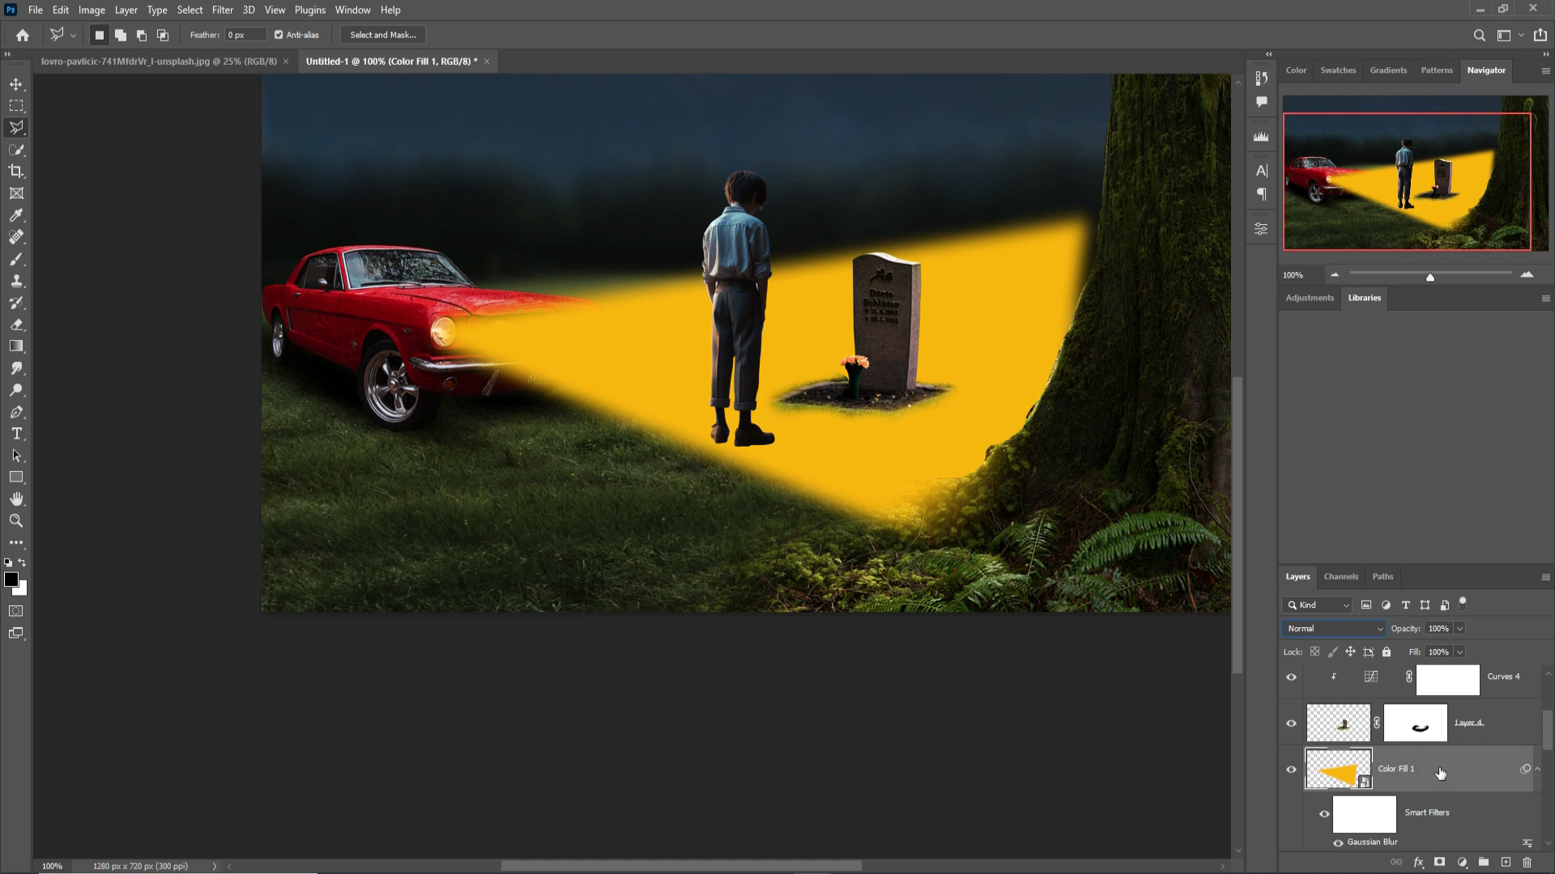
{"action": "left_click", "coordinate": [1328, 813]}
{"action": "key", "text": "Delete"}
{"action": "left_click_drag", "start_coordinate": [1430, 773], "coordinate": [1470, 789]}
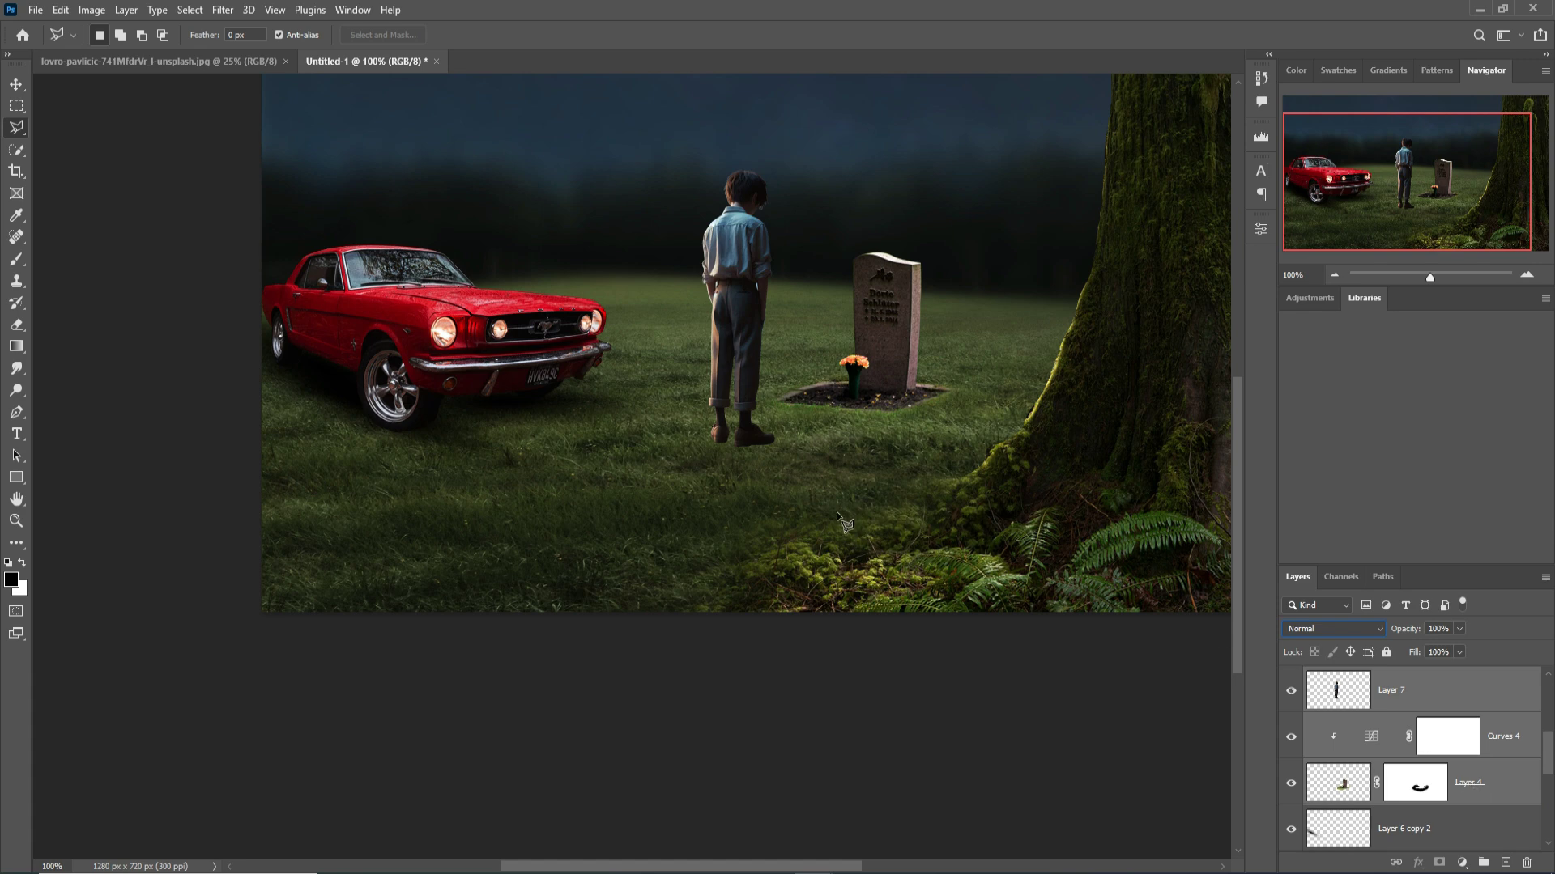
Select a shorter headlight beam area with the Polygonal Lasso, from the car's headlight to the boy's legs and the grass below him
{"action": "left_click", "coordinate": [16, 84]}
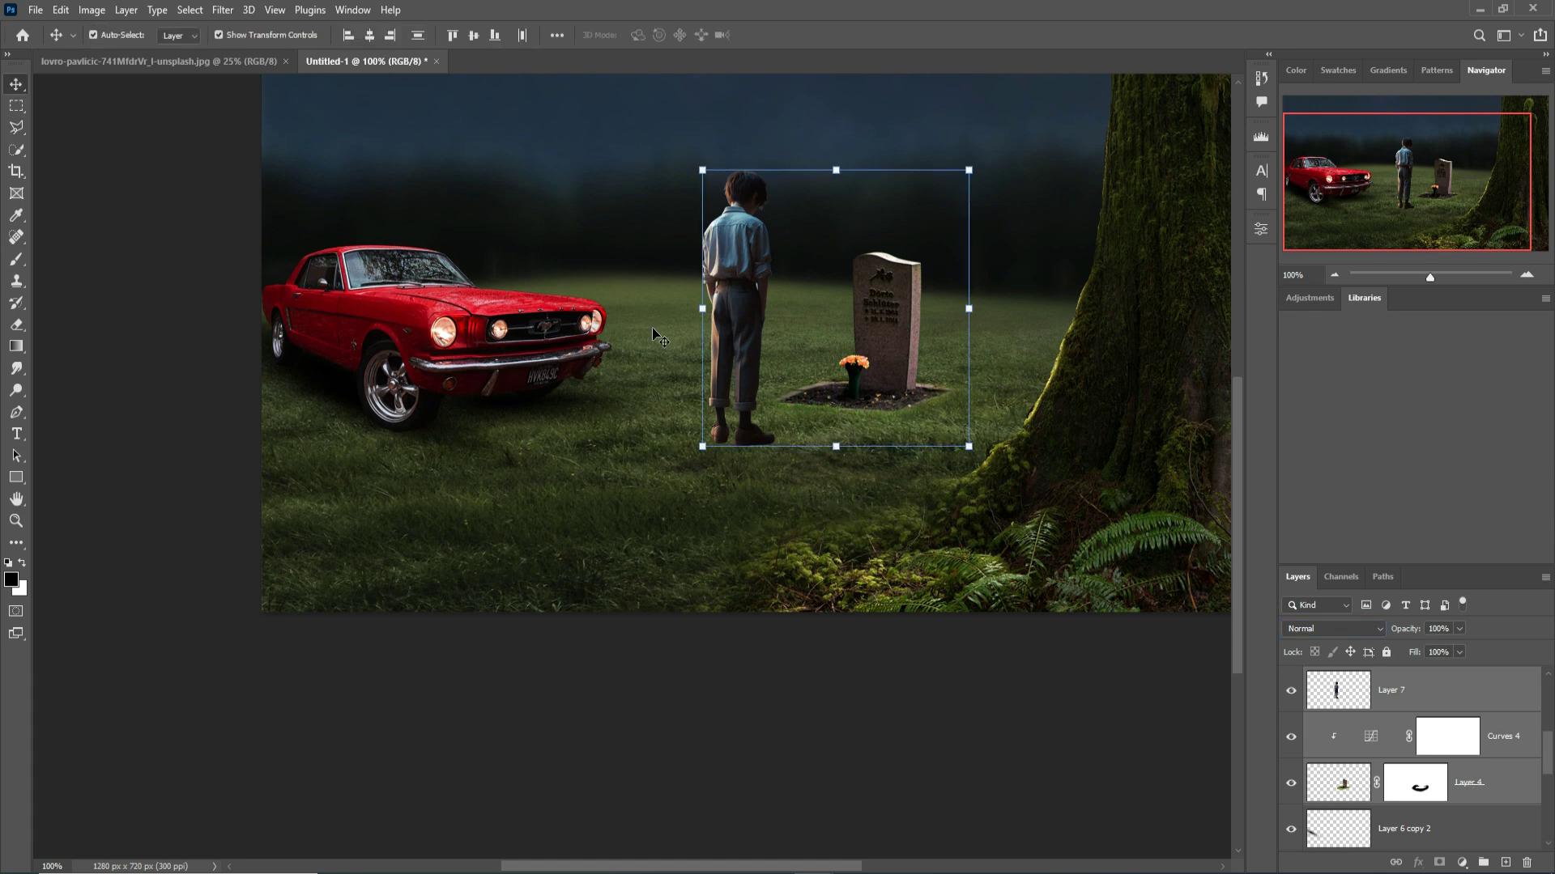
{"action": "left_click", "coordinate": [17, 127]}
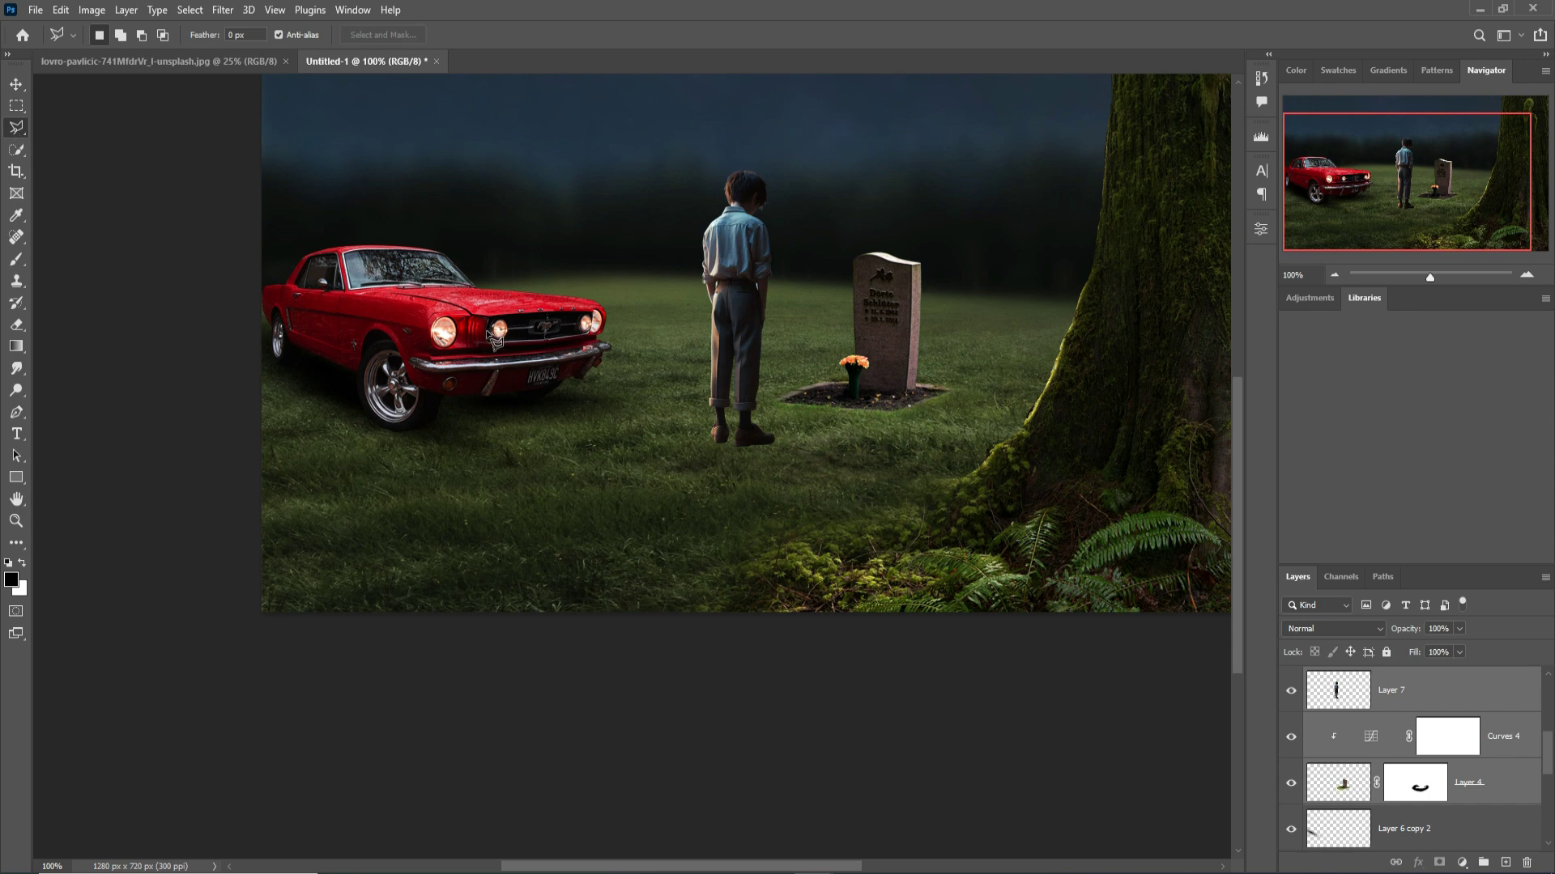
{"action": "left_click", "coordinate": [448, 316]}
{"action": "left_click", "coordinate": [718, 308]}
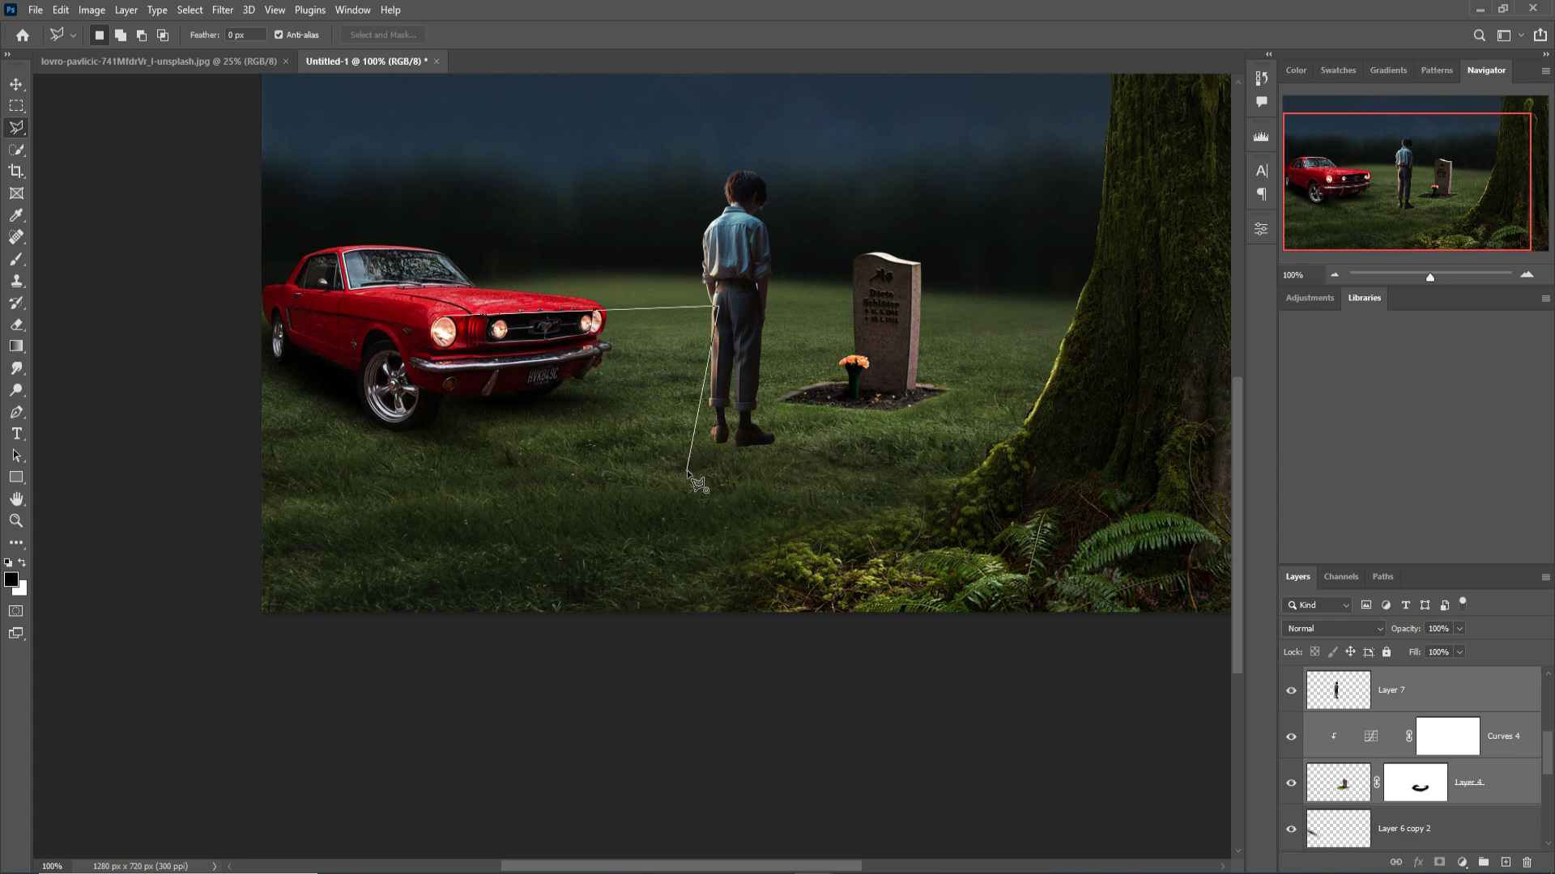
{"action": "key", "text": "BackSpace"}
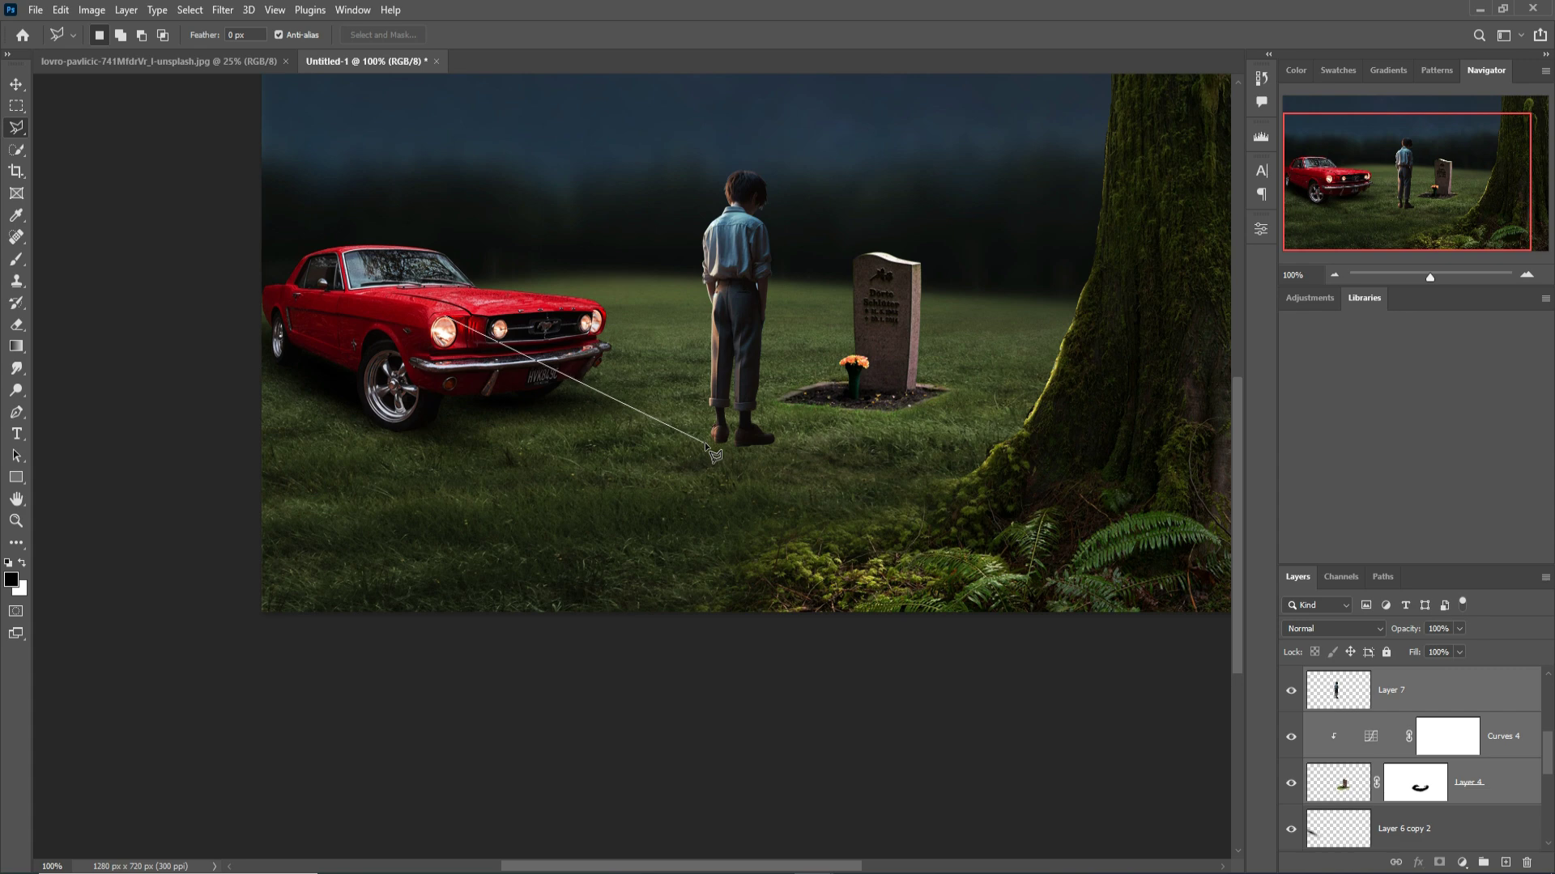
{"action": "left_click", "coordinate": [754, 308]}
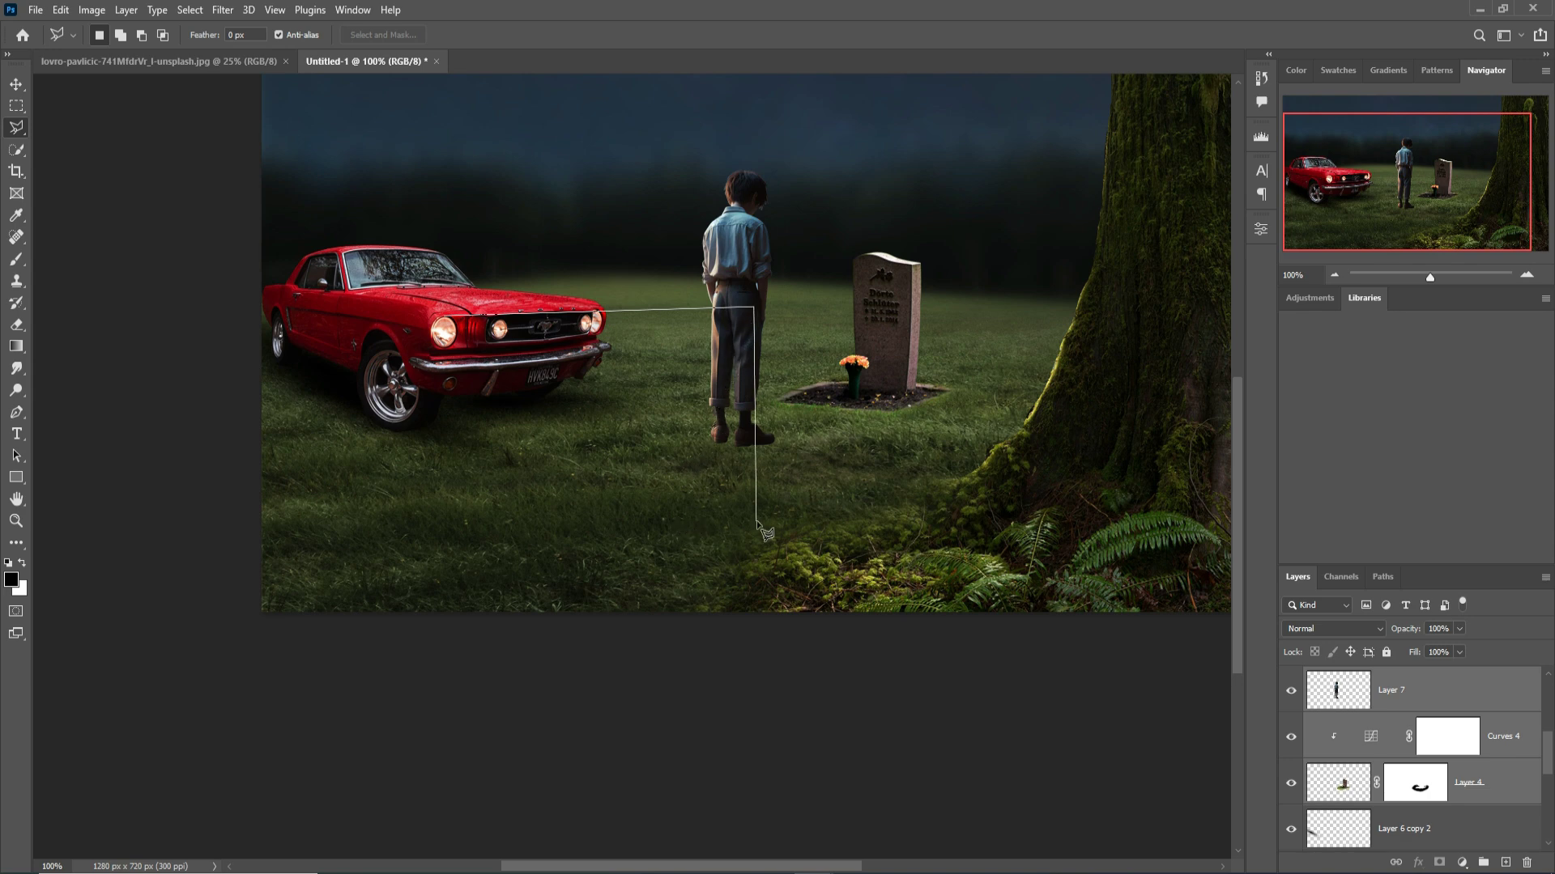
{"action": "left_click", "coordinate": [731, 541]}
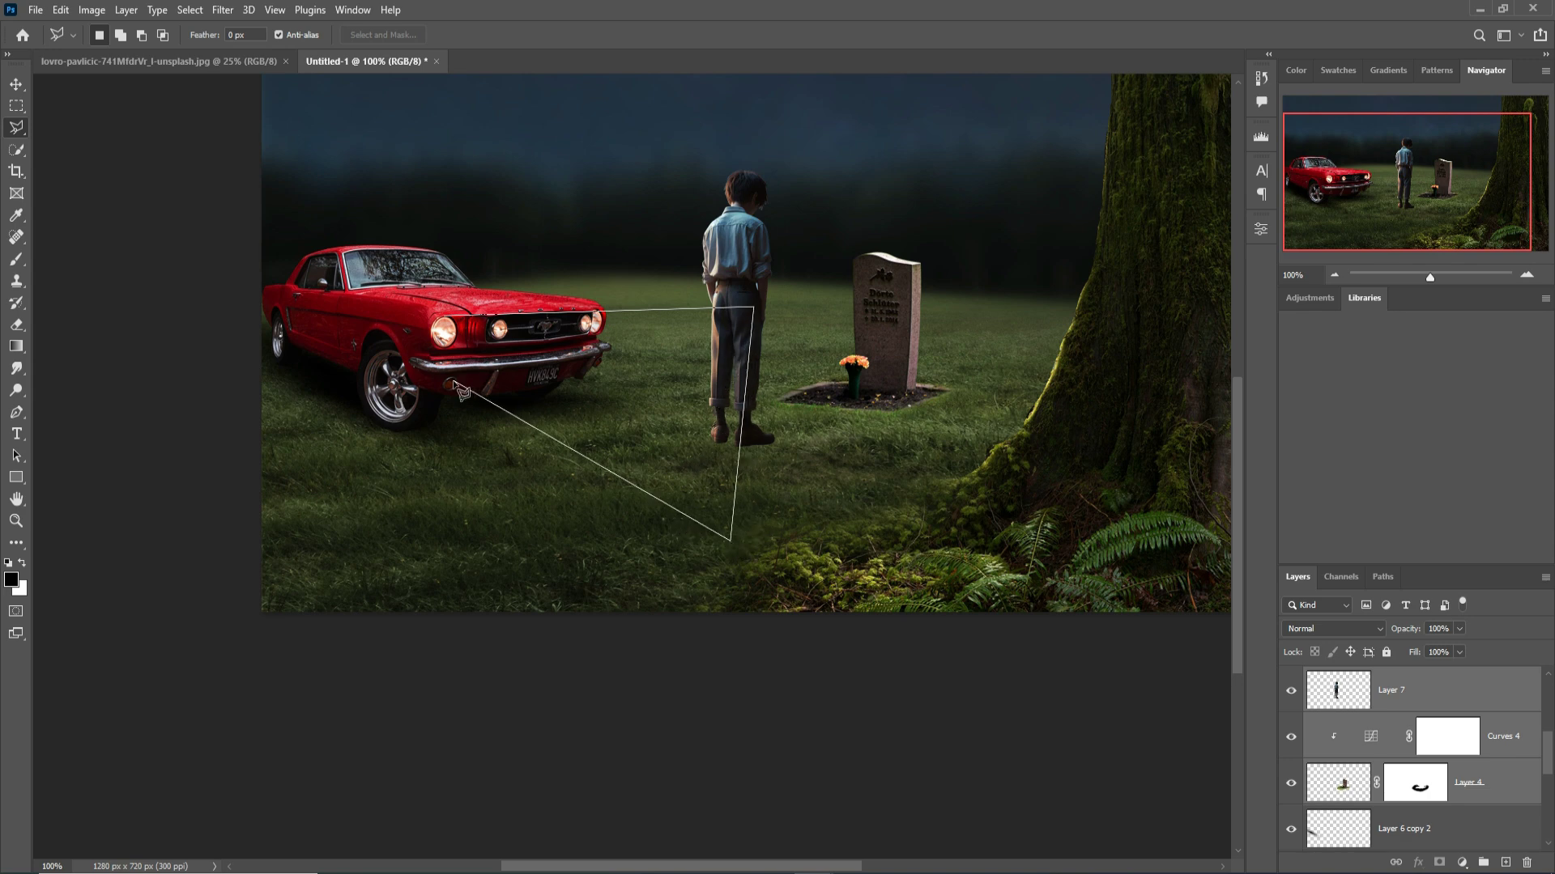
{"action": "left_click", "coordinate": [442, 335]}
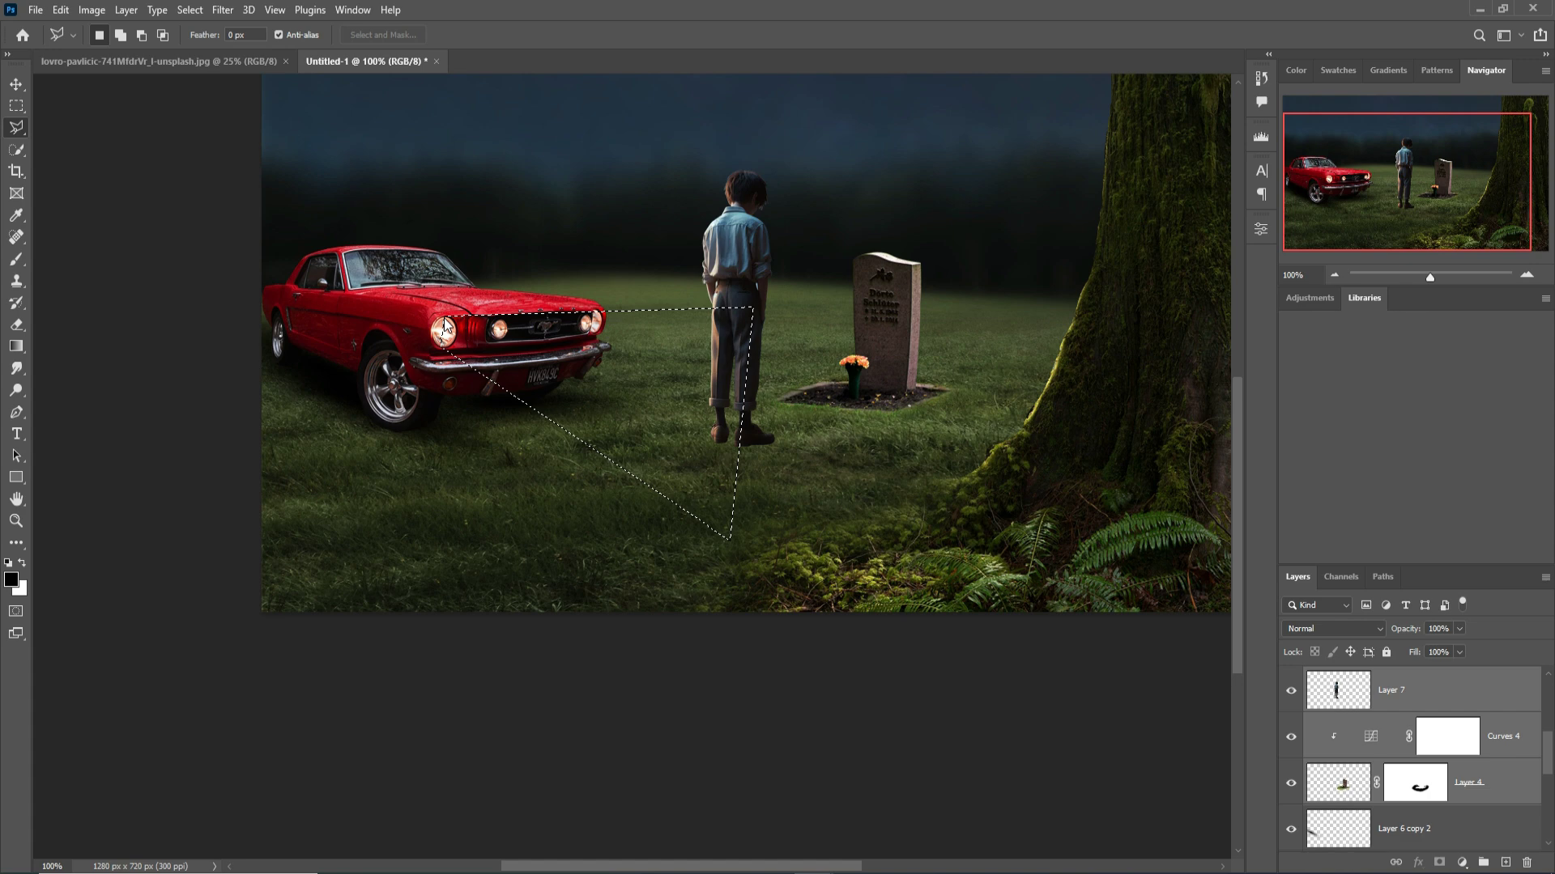
Create a new empty layer above the boy and move it directly above the red car's Curves adjustment
{"action": "left_click", "coordinate": [1325, 699]}
{"action": "left_click", "coordinate": [1507, 863]}
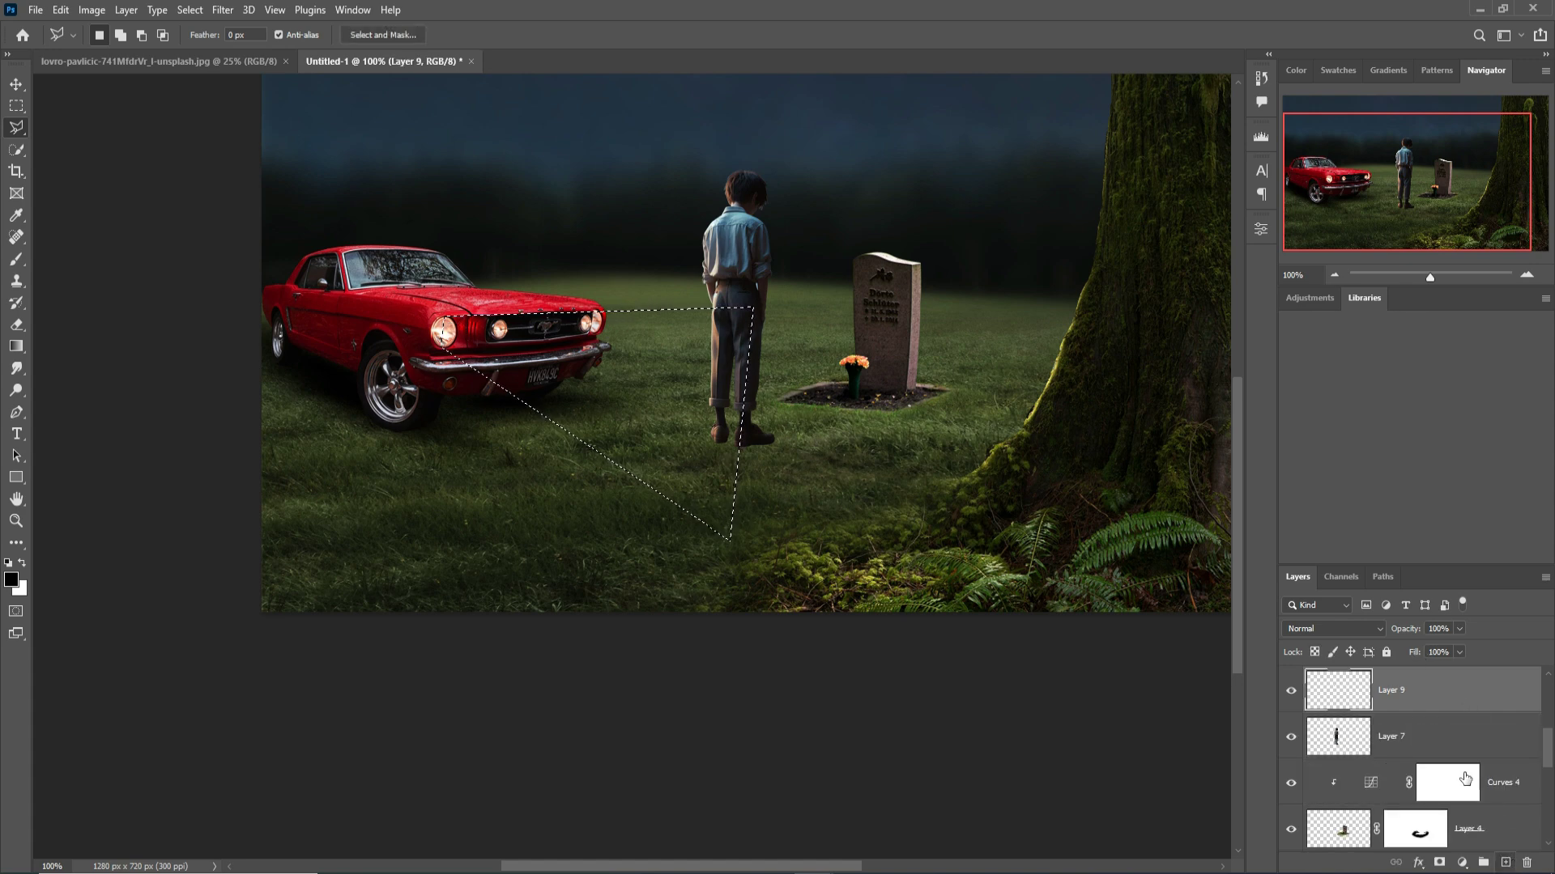
{"action": "scroll", "coordinate": [1463, 706], "scroll_direction": "up", "scroll_amount": 3}
{"action": "scroll", "coordinate": [1467, 764], "scroll_direction": "down", "scroll_amount": 2}
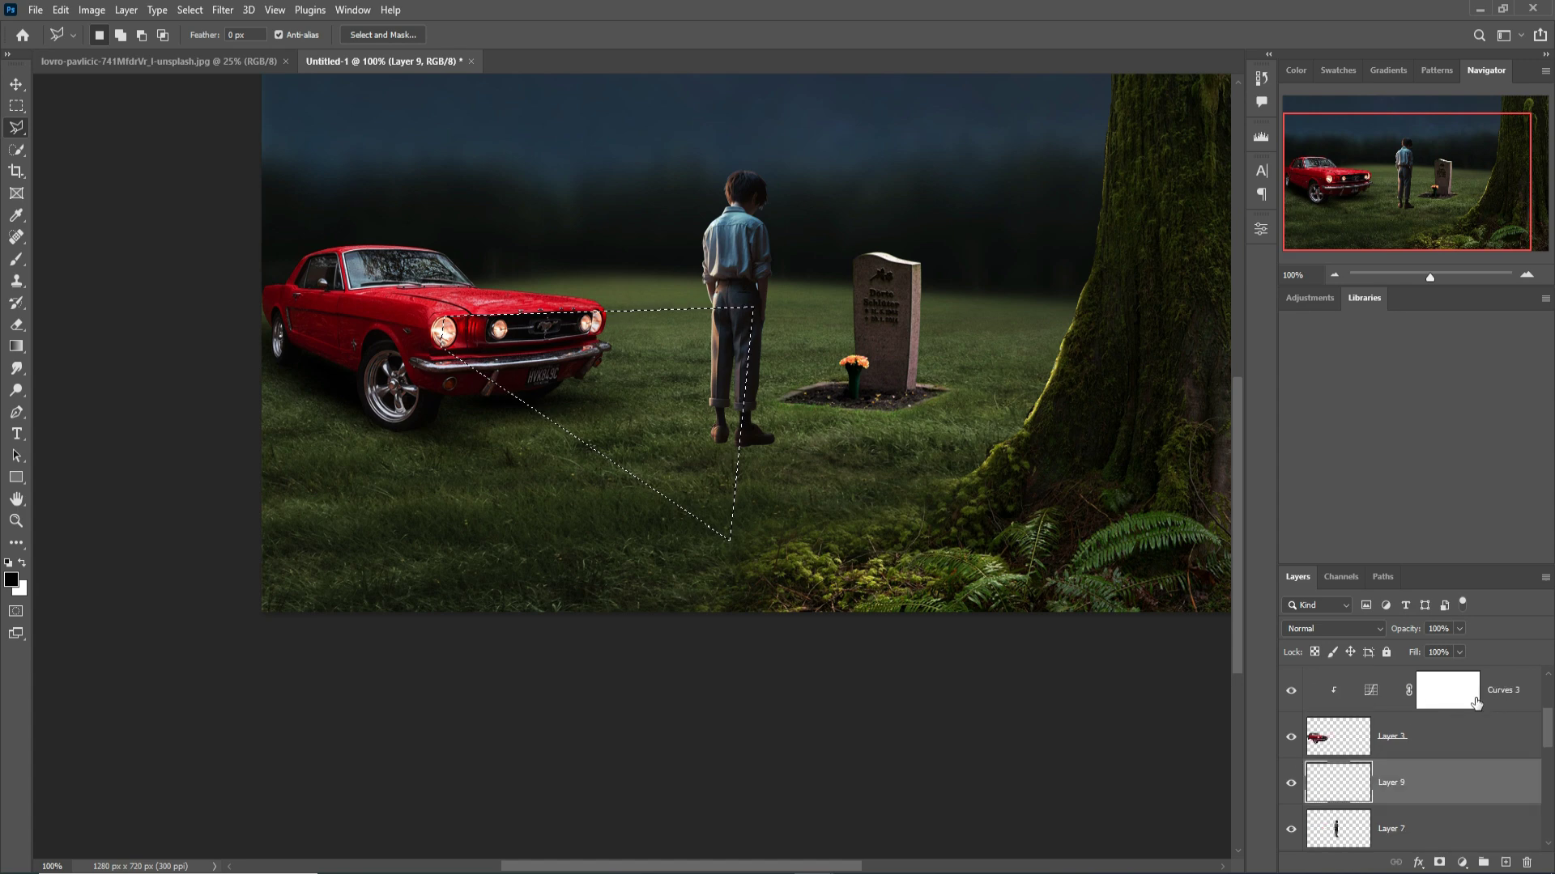
{"action": "mouse_move", "coordinate": [1444, 782]}
{"action": "left_mouse_down"}
{"action": "mouse_move", "coordinate": [1438, 674]}
{"action": "mouse_move", "coordinate": [1421, 775]}
{"action": "left_mouse_up"}
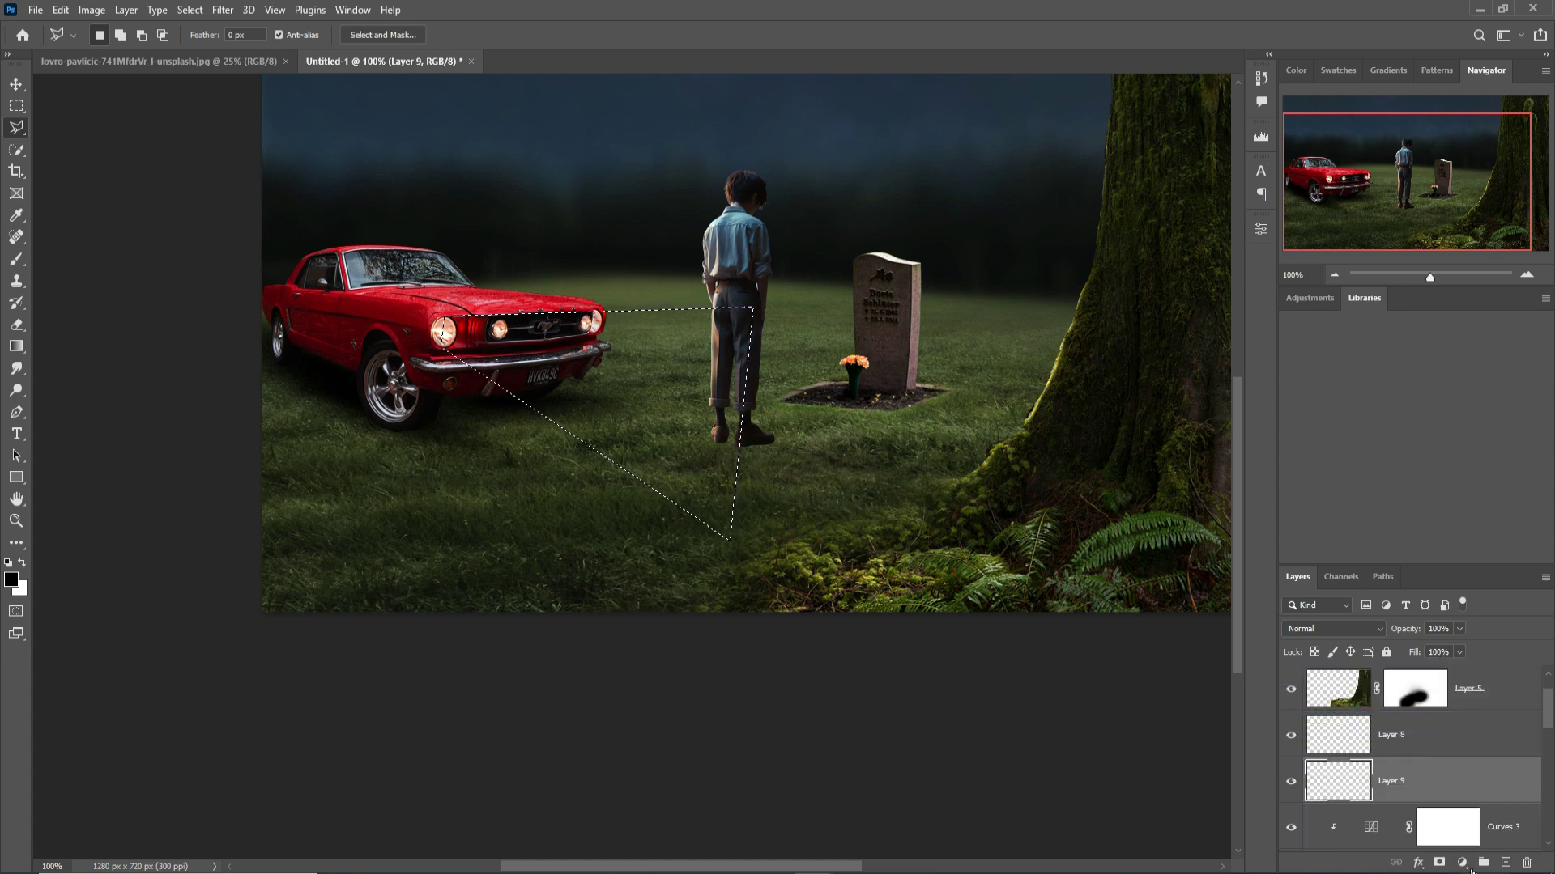
Add a gradient fill layer within the beam selection, fading from yellow fed205 to transparent
{"action": "left_click", "coordinate": [1463, 863]}
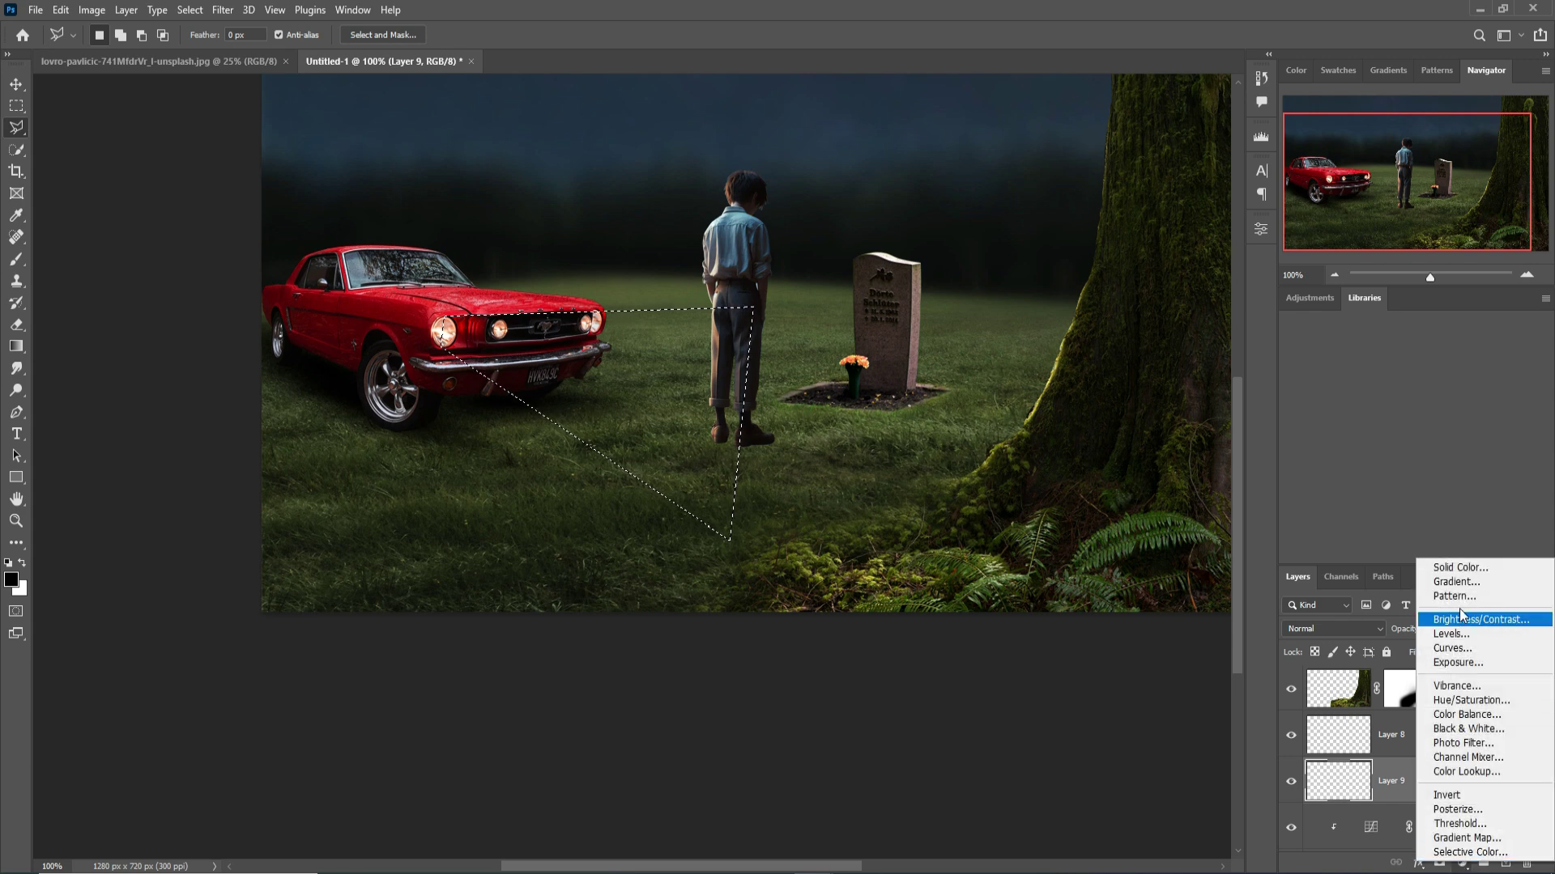
{"action": "left_click", "coordinate": [1462, 583]}
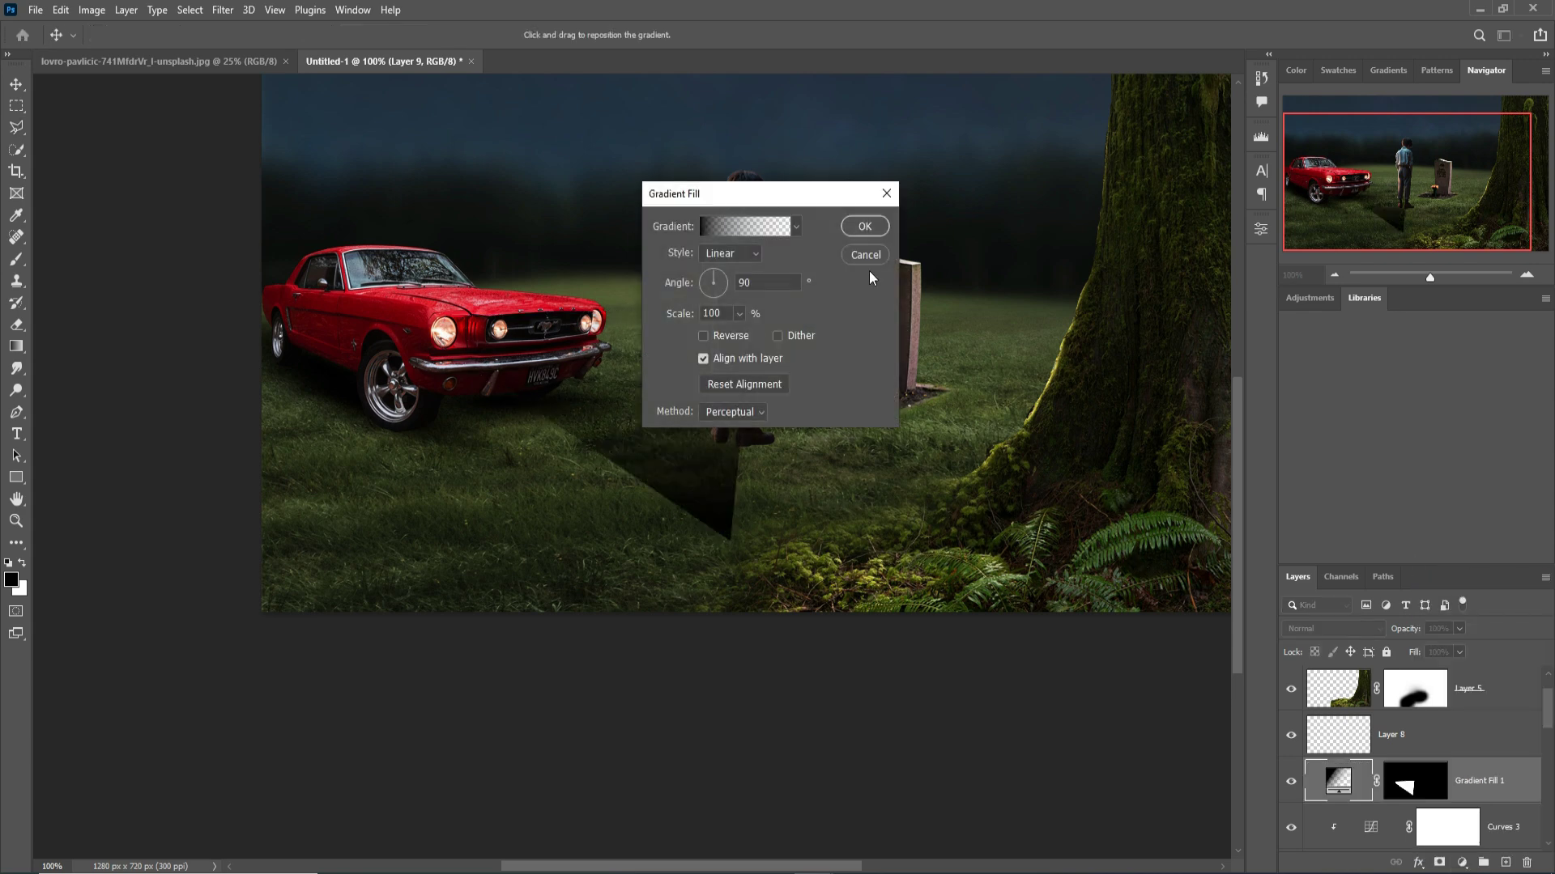
{"action": "left_click", "coordinate": [759, 219]}
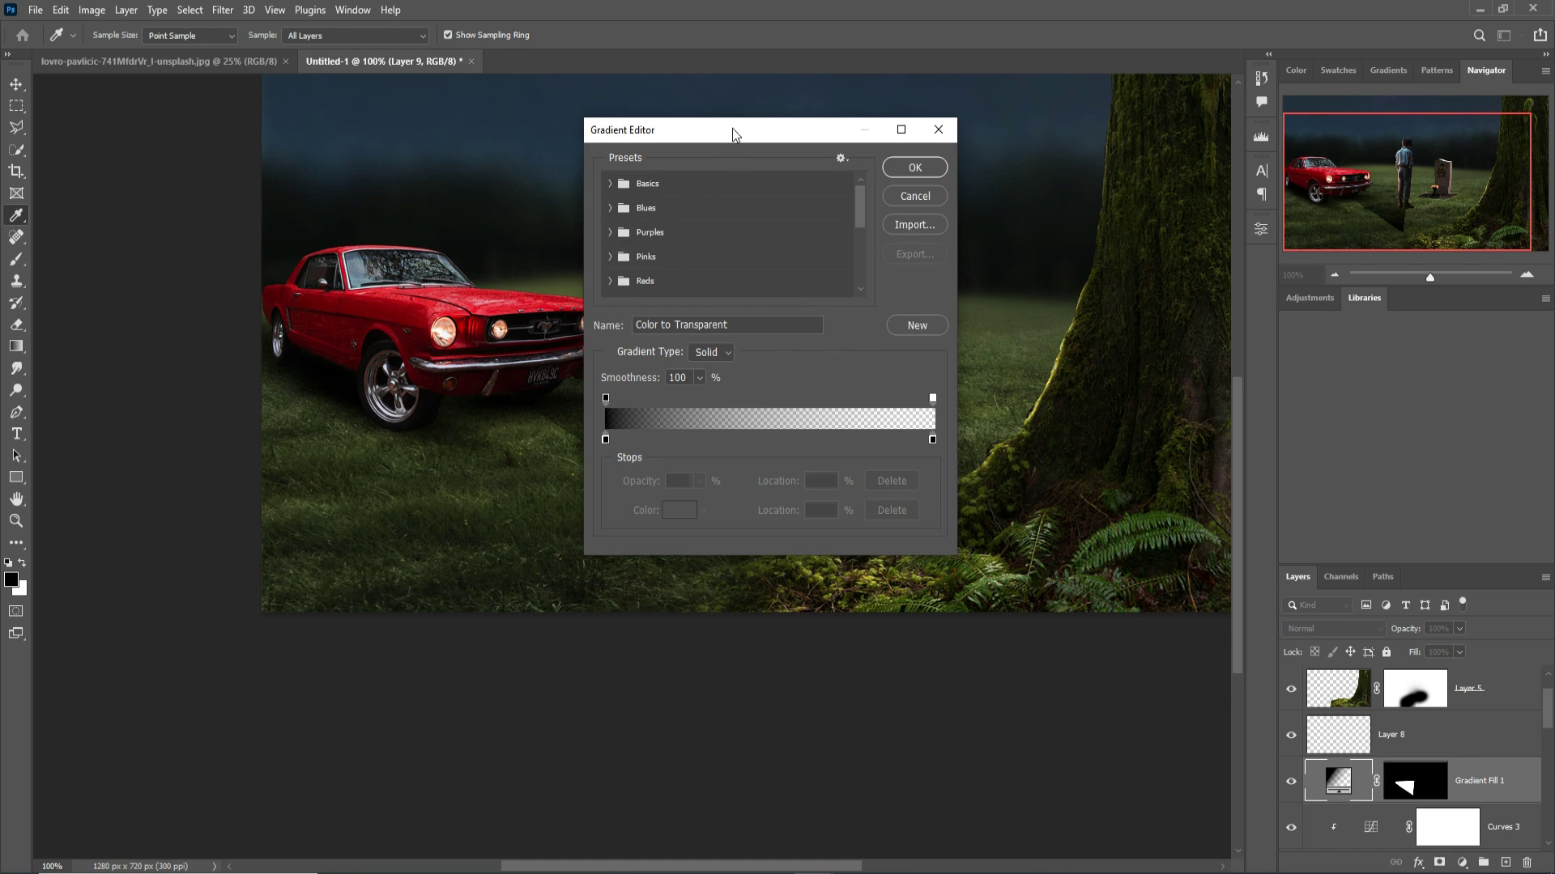
{"action": "left_click_drag", "start_coordinate": [734, 134], "coordinate": [1159, 134]}
{"action": "left_click", "coordinate": [1030, 438]}
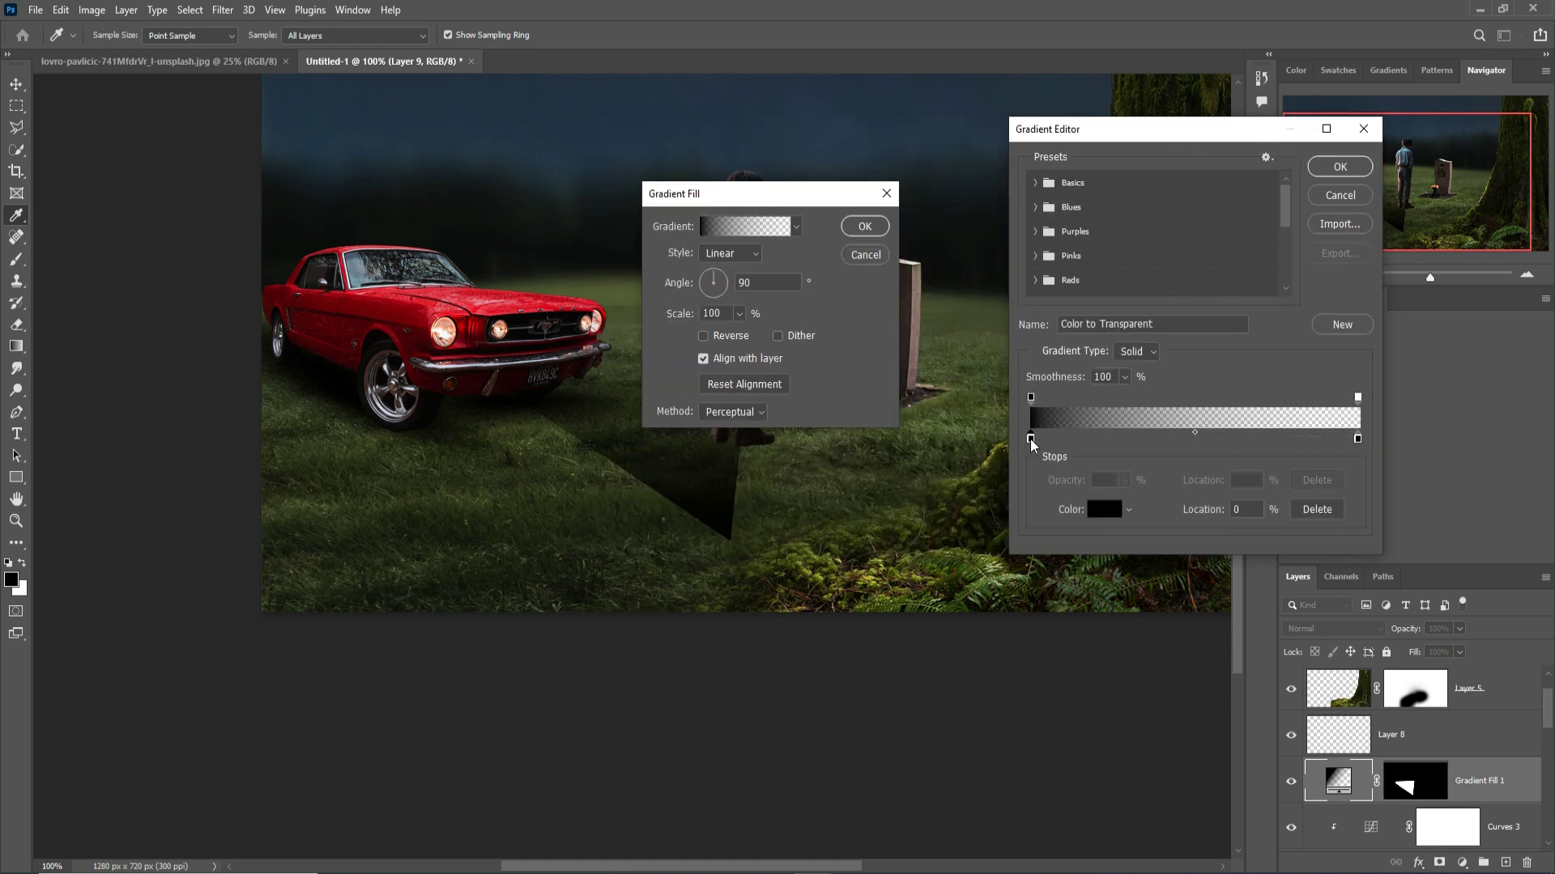
{"action": "left_click", "coordinate": [1102, 511]}
{"action": "left_click", "coordinate": [1316, 503]}
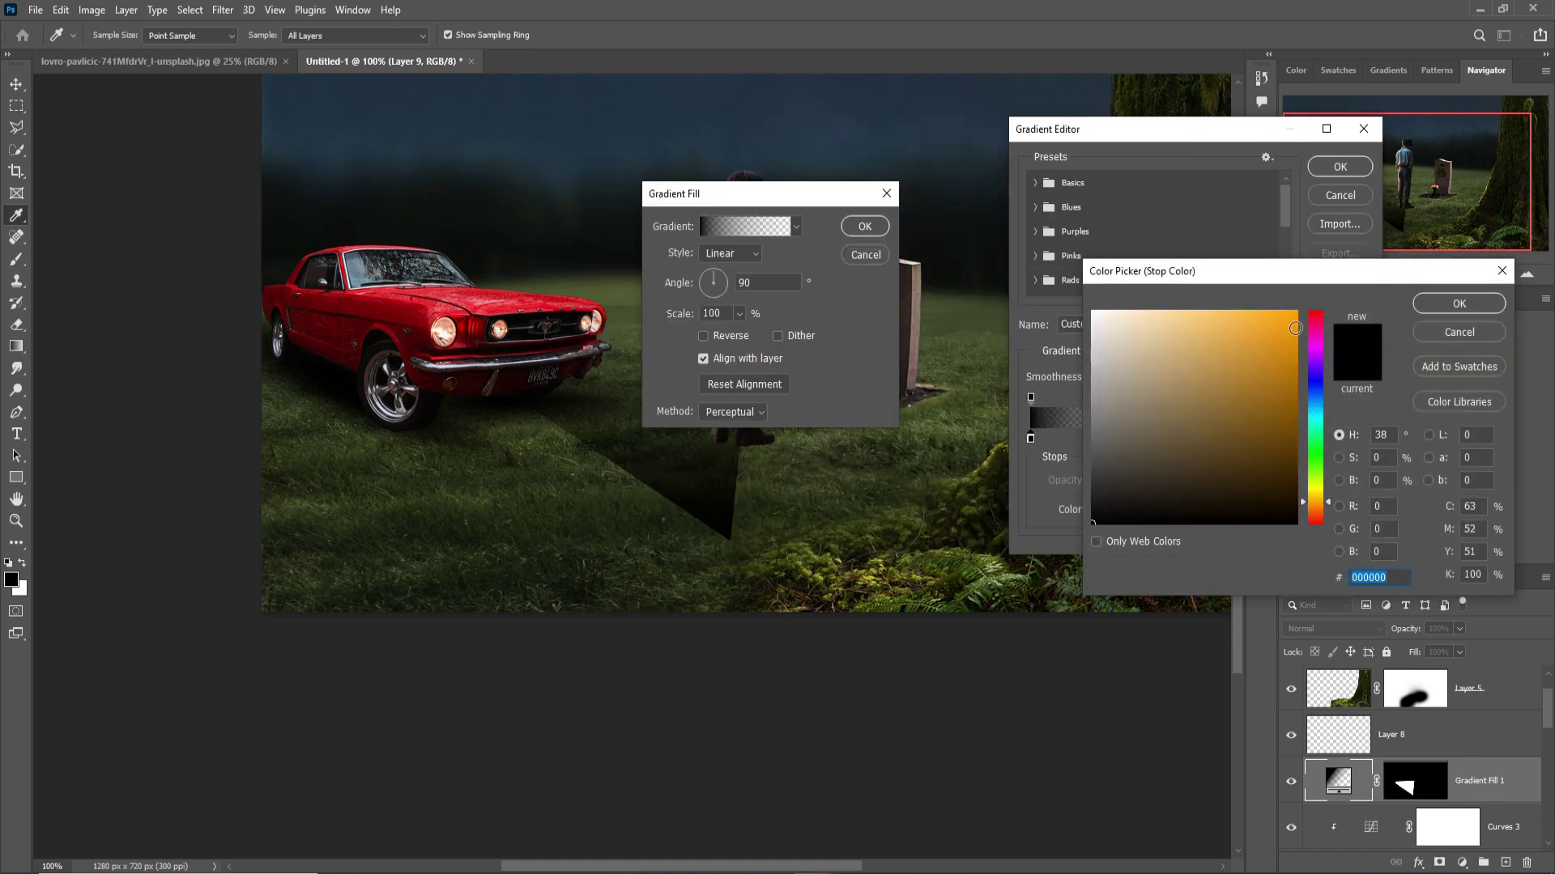
{"action": "left_click", "coordinate": [1290, 319]}
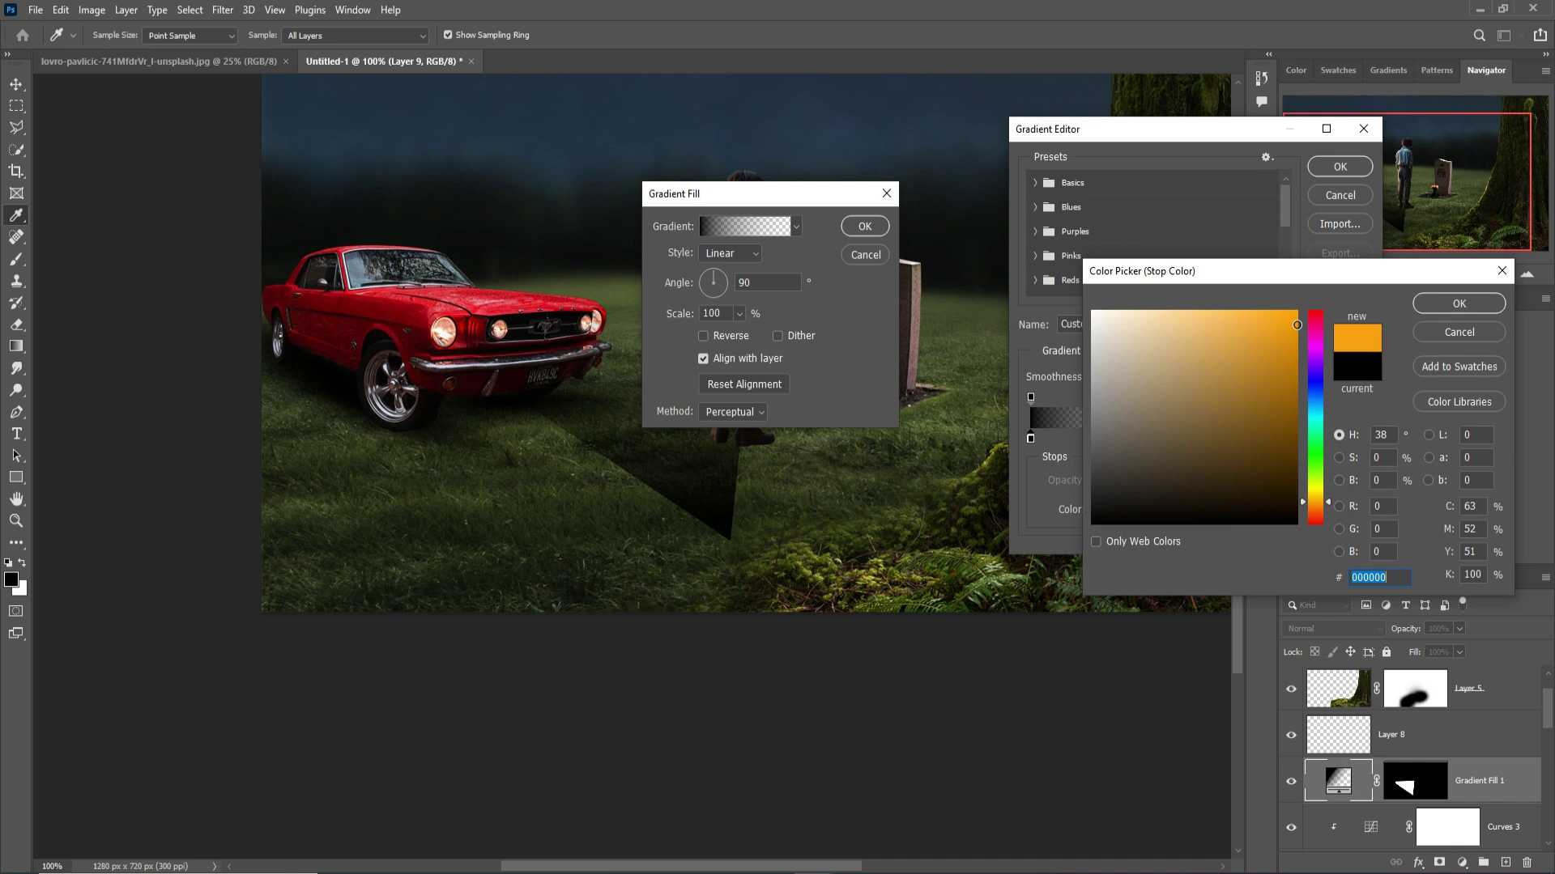
{"action": "left_click", "coordinate": [1295, 312]}
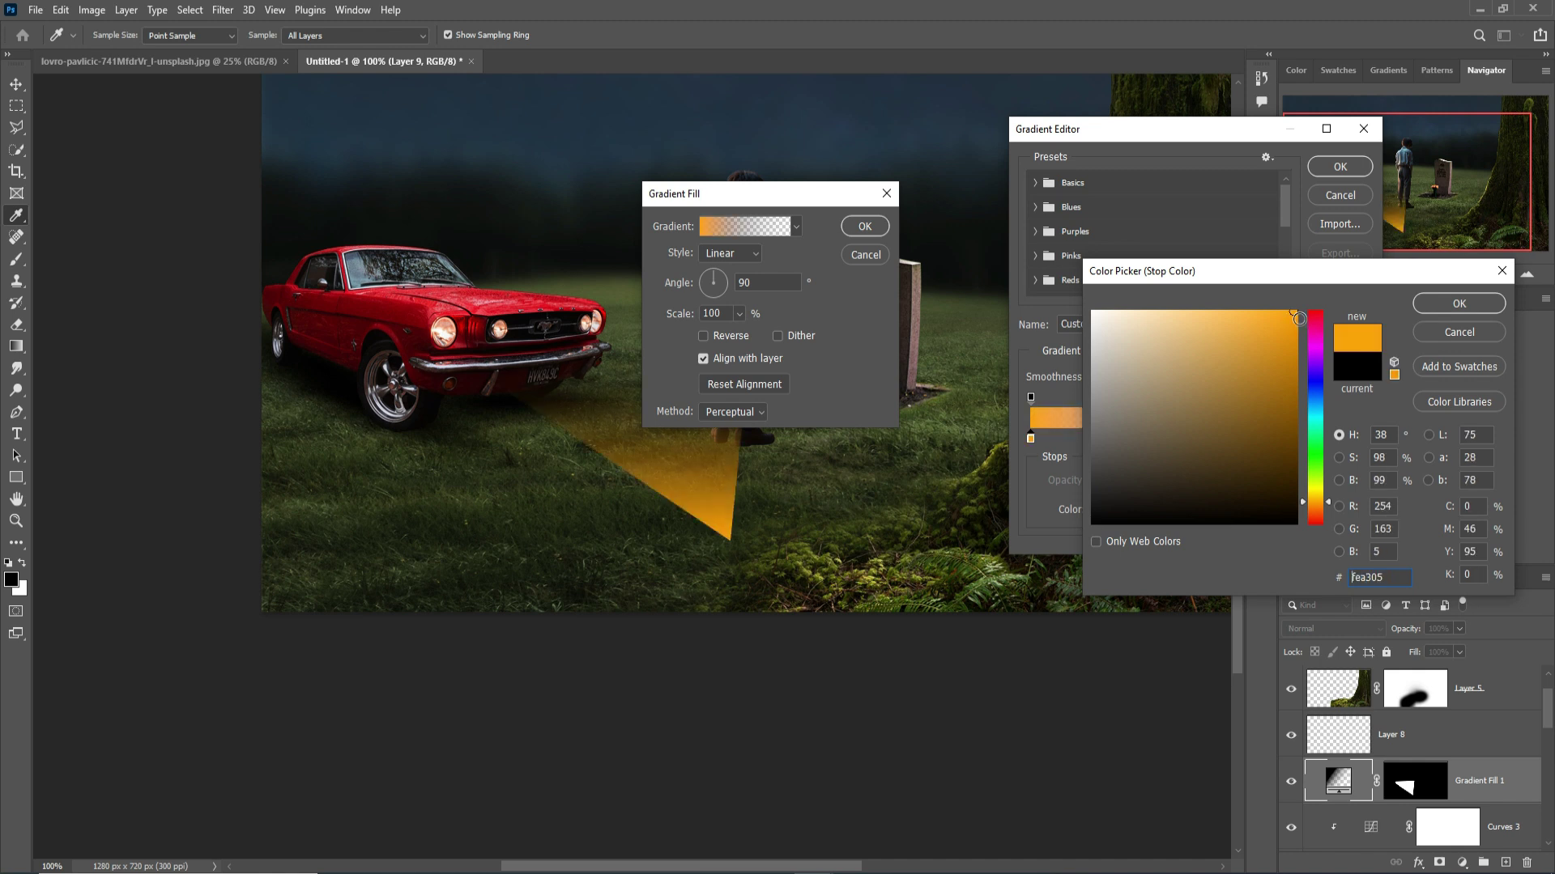
{"action": "left_click", "coordinate": [1325, 494]}
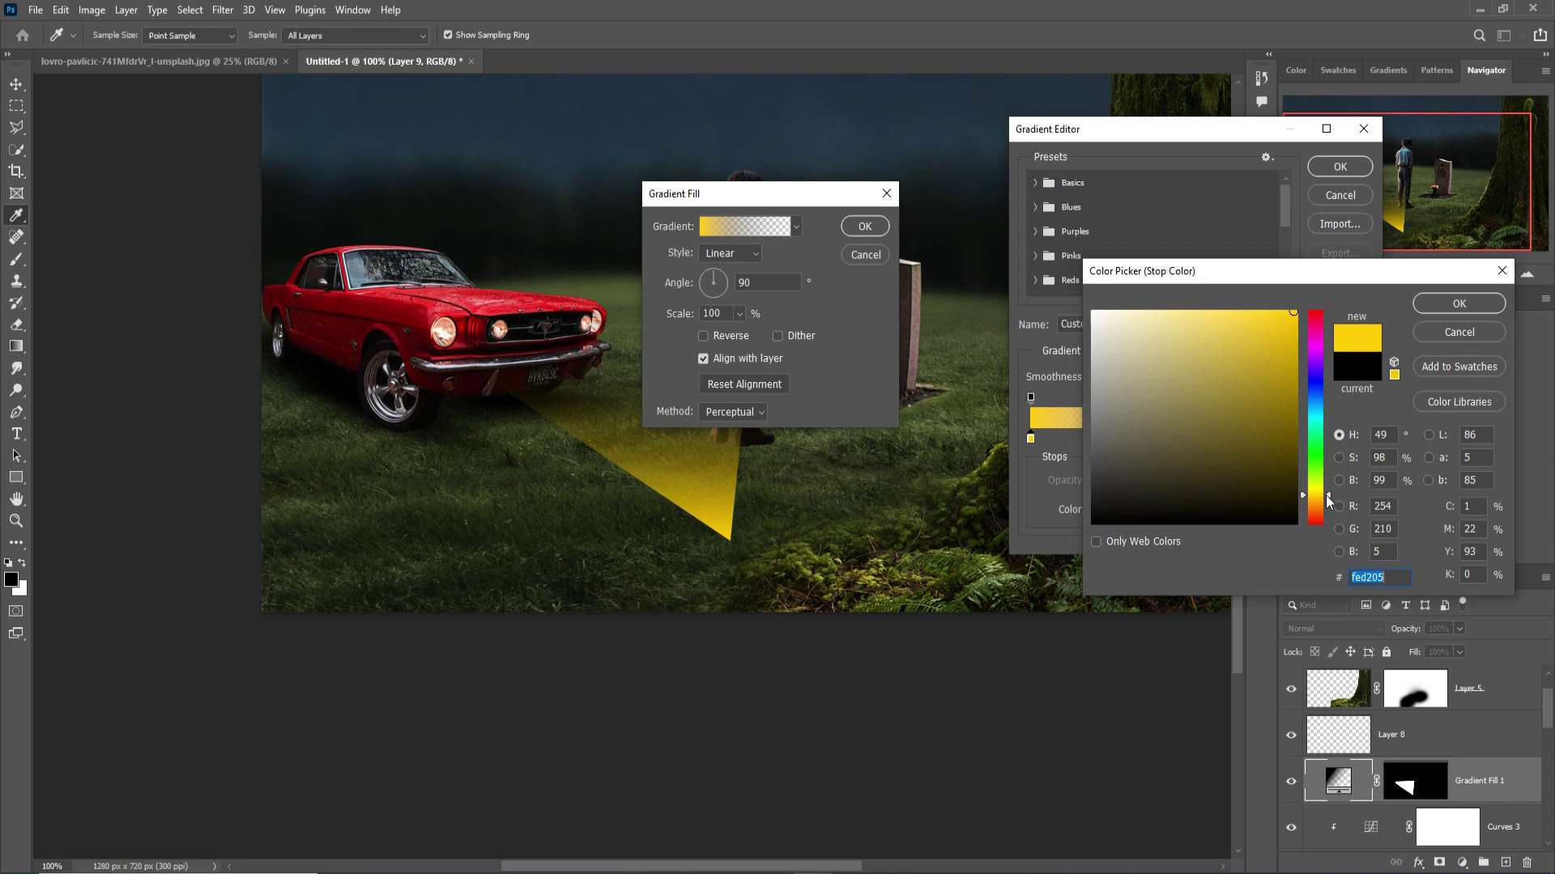
{"action": "left_click", "coordinate": [1458, 303]}
{"action": "left_click", "coordinate": [1340, 167]}
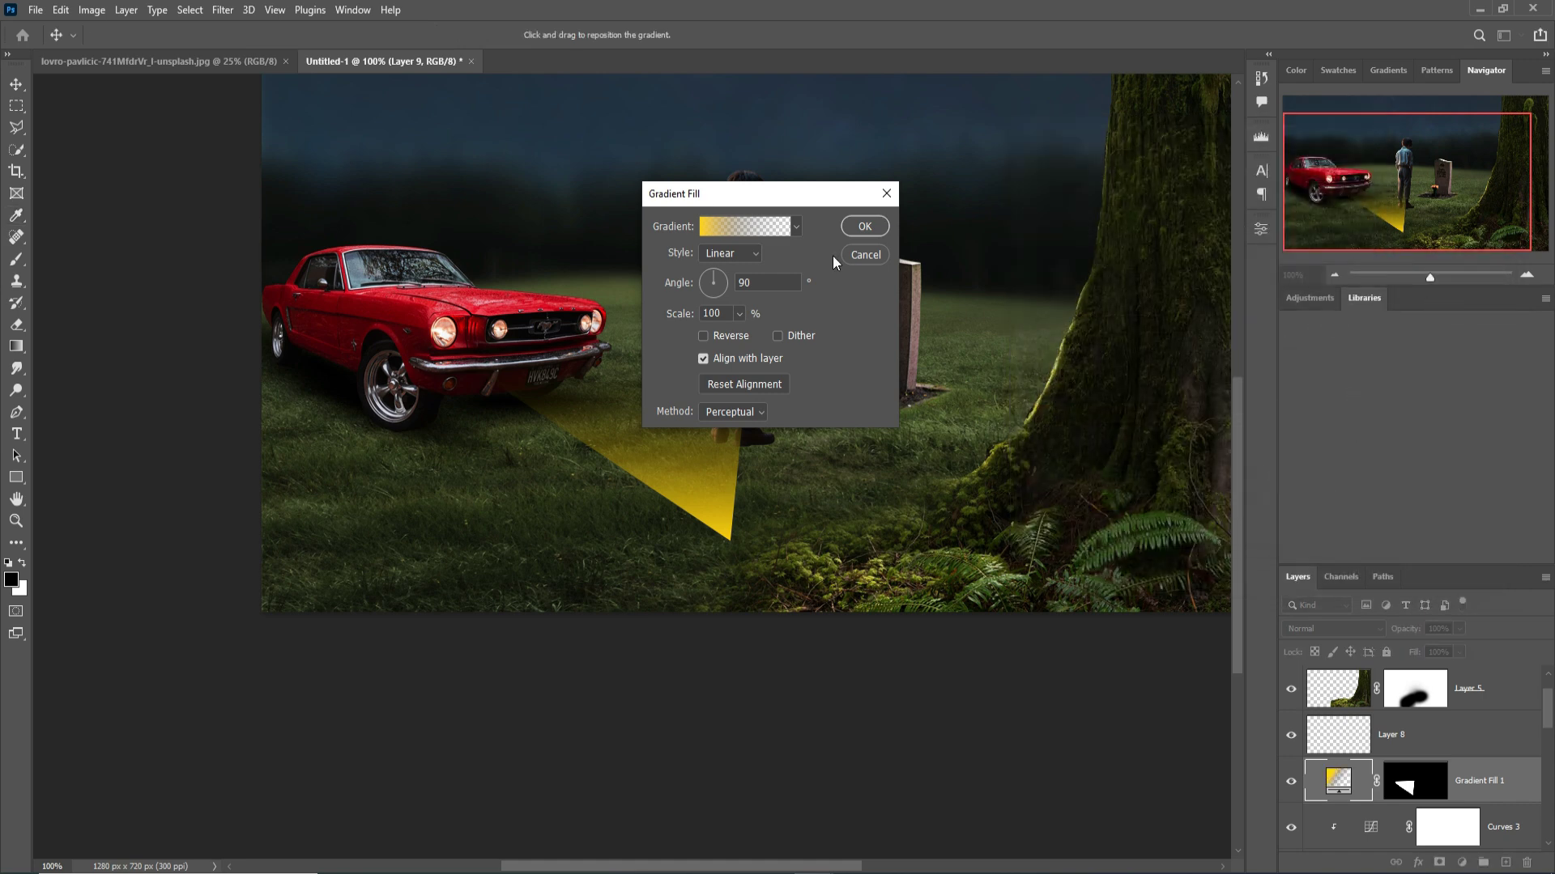
Preview the Angle style on the beam's gradient fill and return it to Linear
{"action": "left_click", "coordinate": [752, 255]}
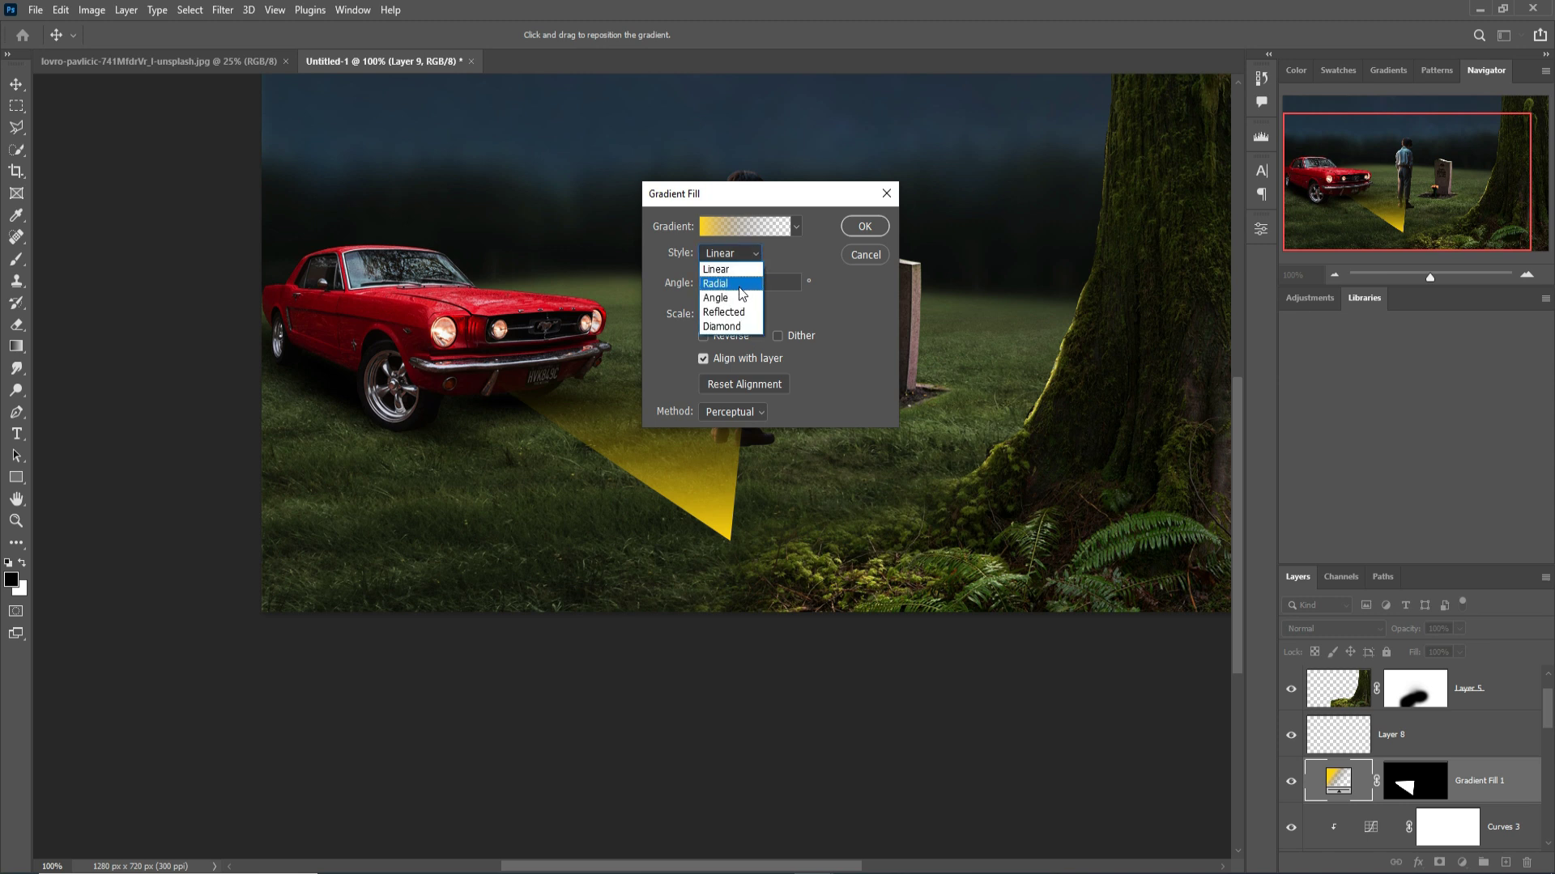
{"action": "left_click", "coordinate": [737, 298]}
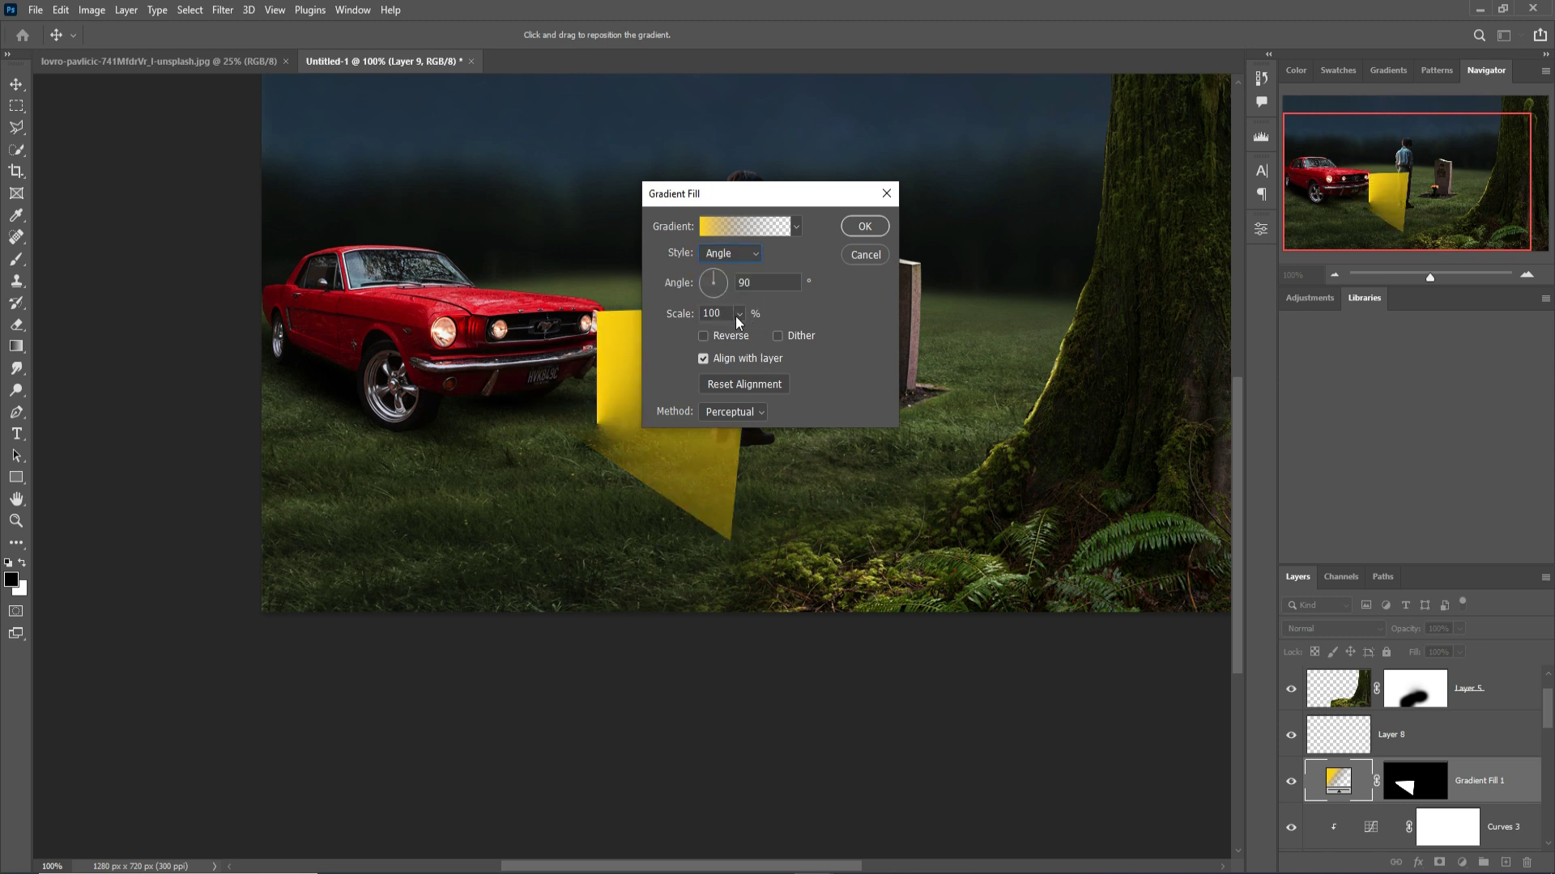
{"action": "left_click", "coordinate": [729, 254]}
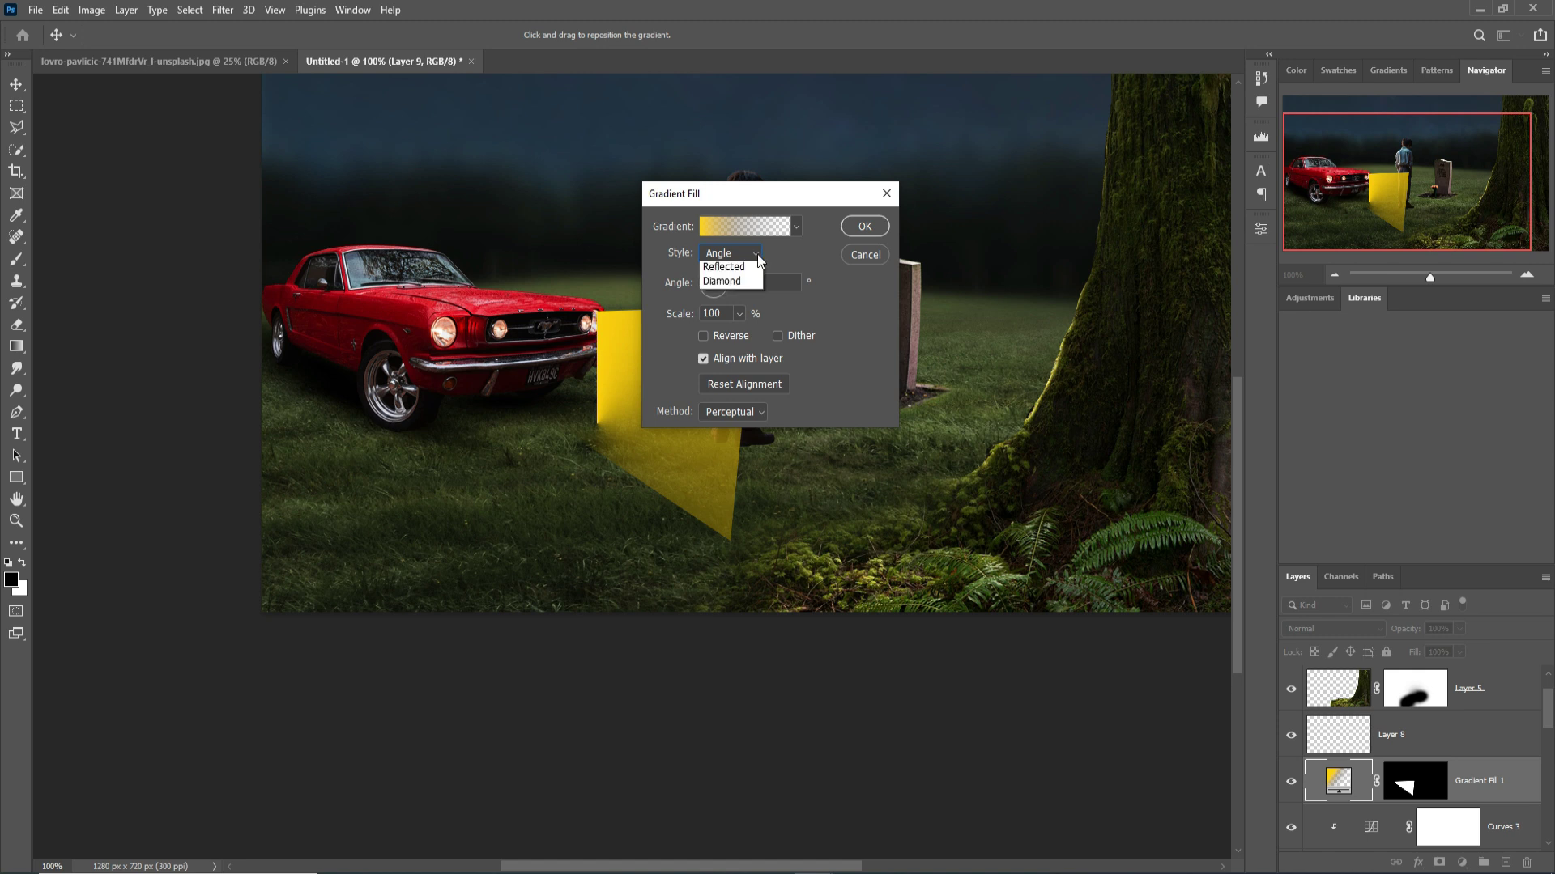
{"action": "left_click", "coordinate": [730, 268]}
Rotate the beam's linear gradient to an angle of -32.36° so the yellow fades away from the headlight, and apply the fill
{"action": "left_click_drag", "start_coordinate": [726, 288], "coordinate": [727, 285]}
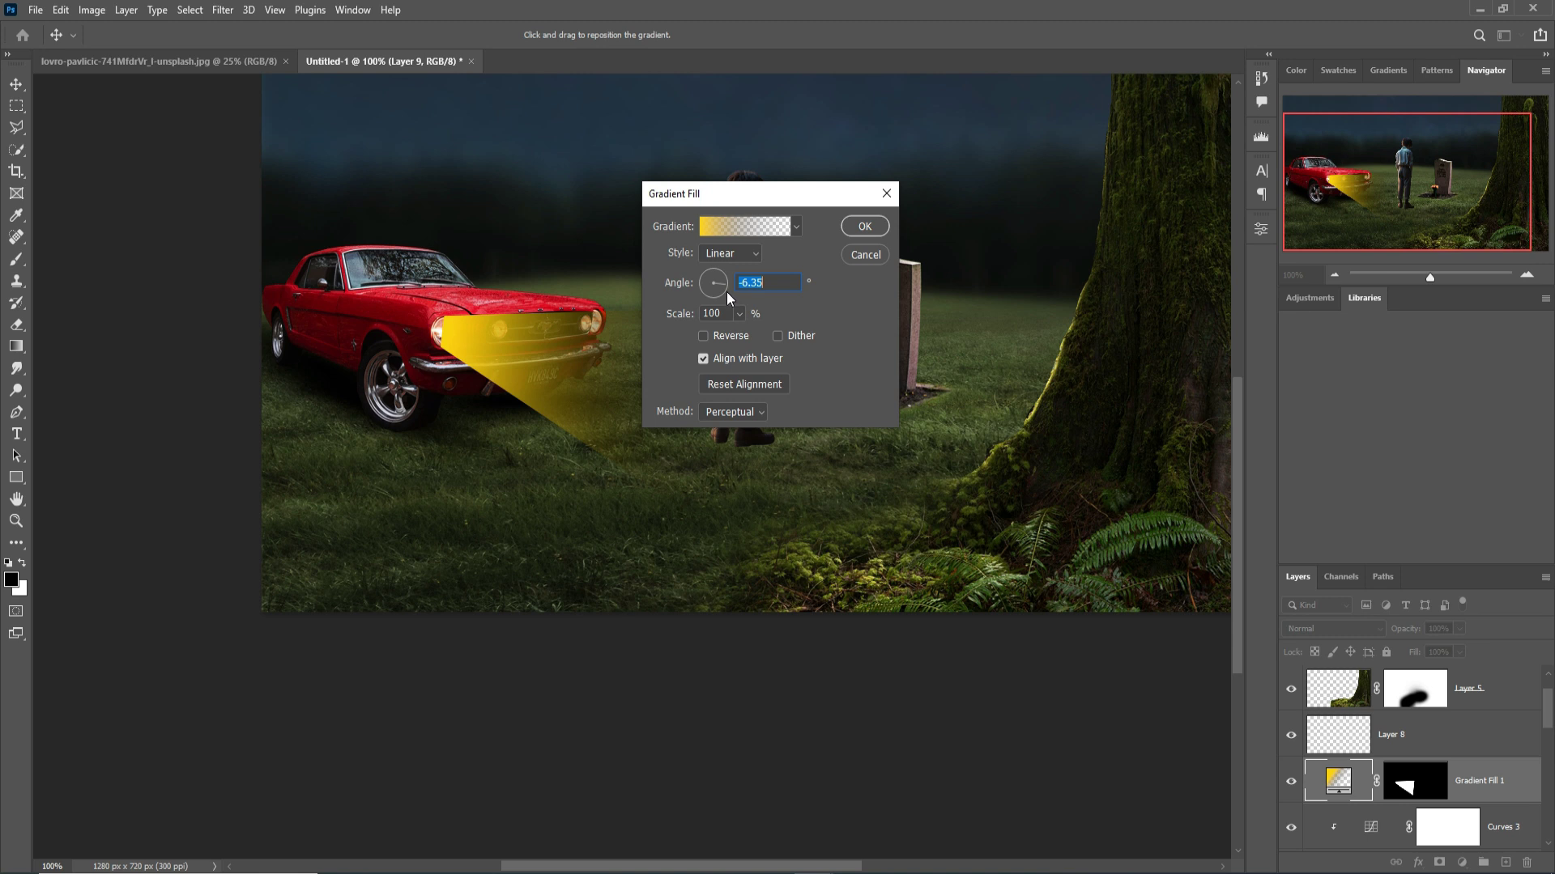
{"action": "left_click_drag", "start_coordinate": [727, 284], "coordinate": [724, 290]}
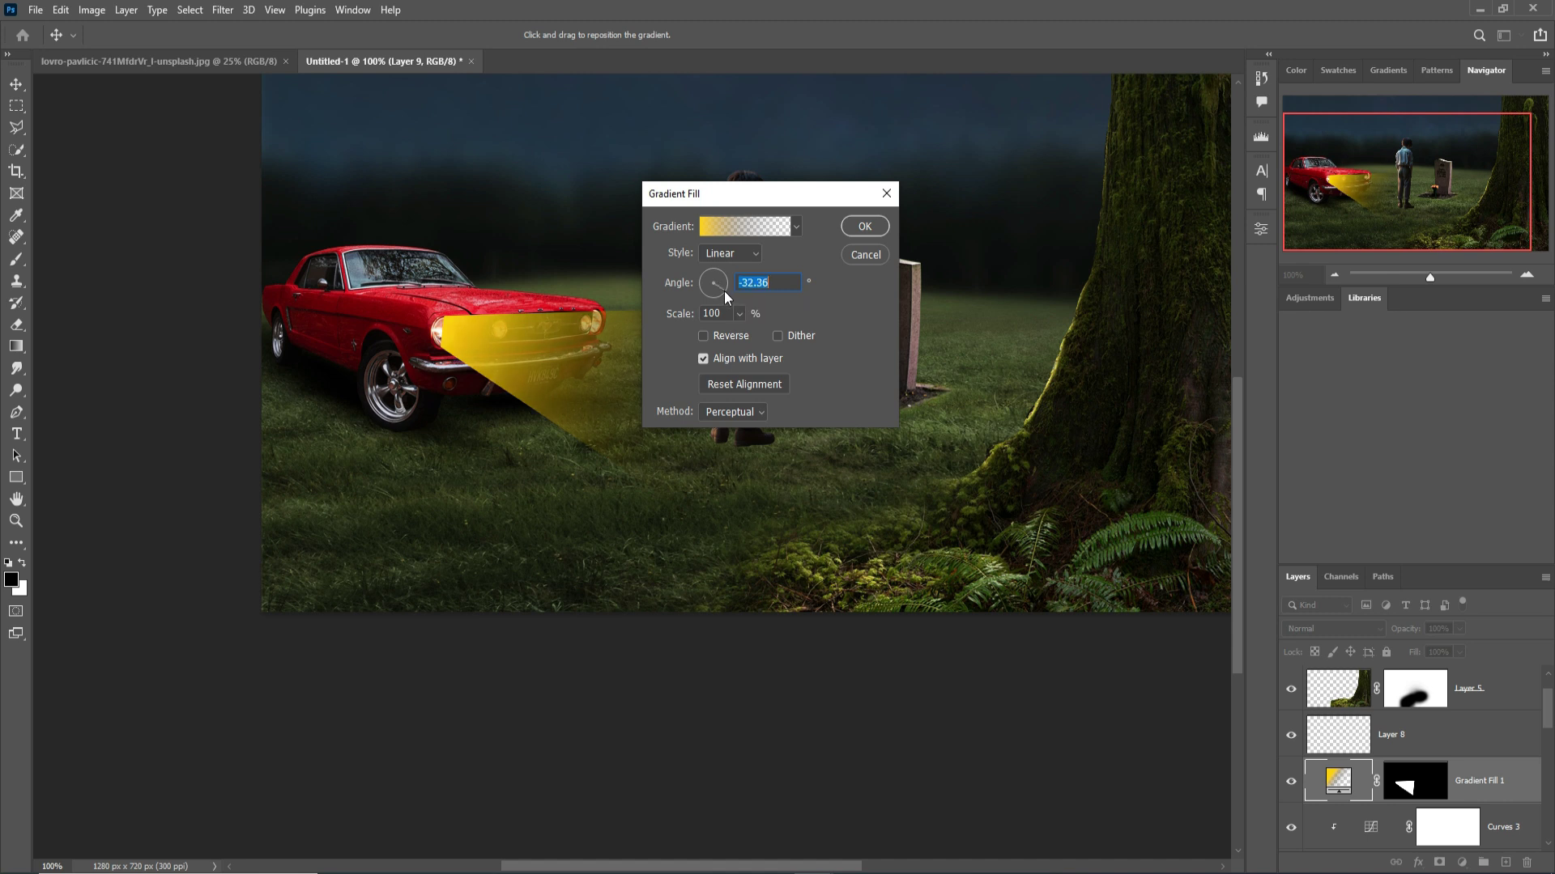
{"action": "key", "text": "l"}
{"action": "left_click", "coordinate": [858, 226]}
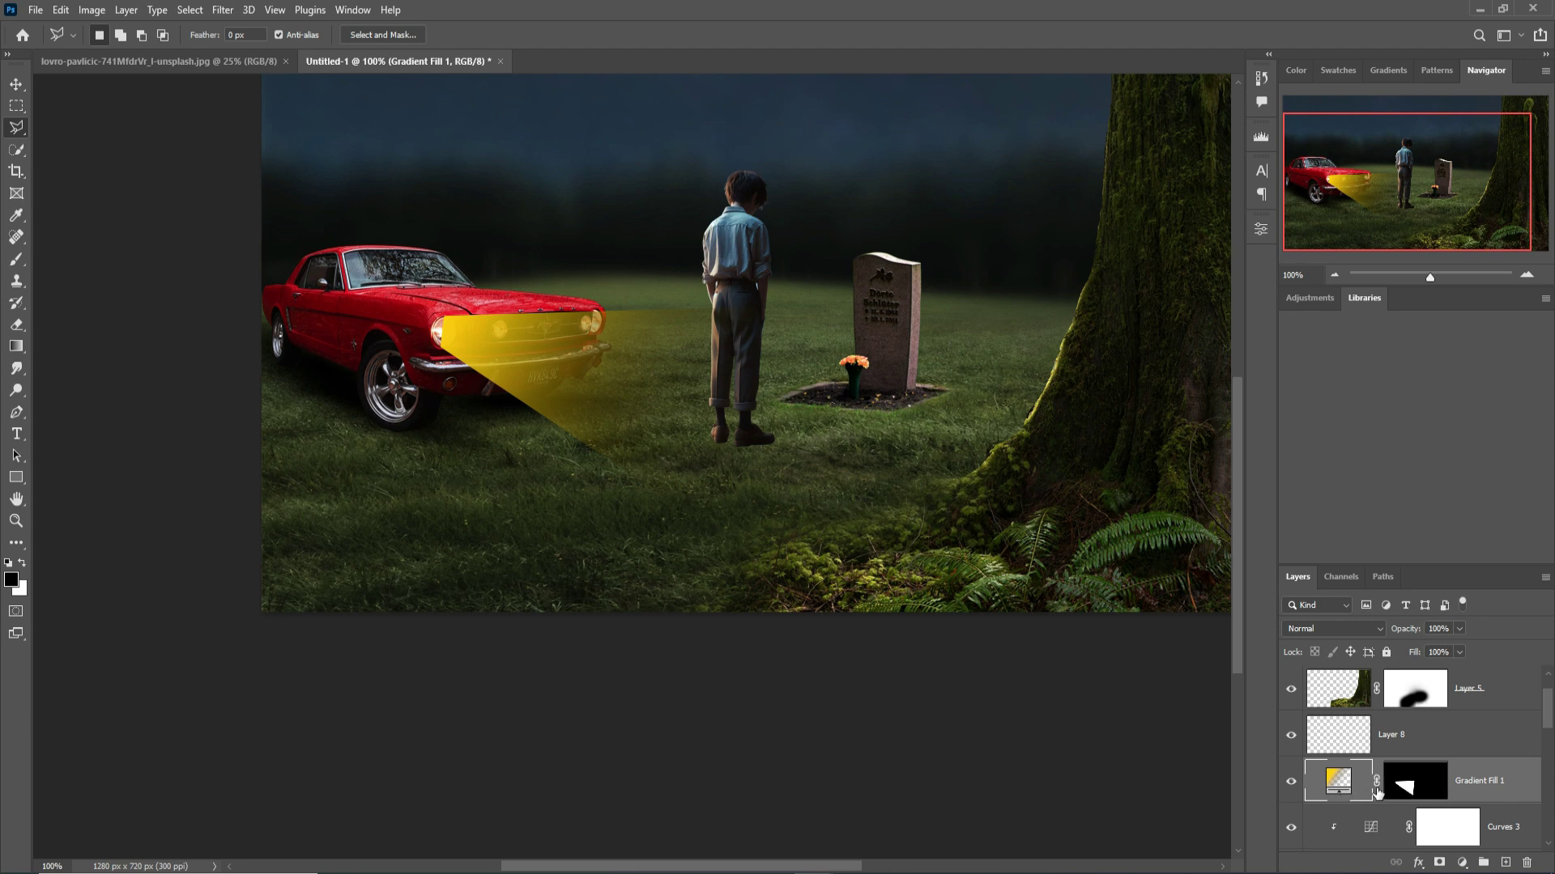
Convert the gradient beam to a smart object and apply a Gaussian Blur with a 13.9-pixel radius
{"action": "left_click", "coordinate": [227, 10]}
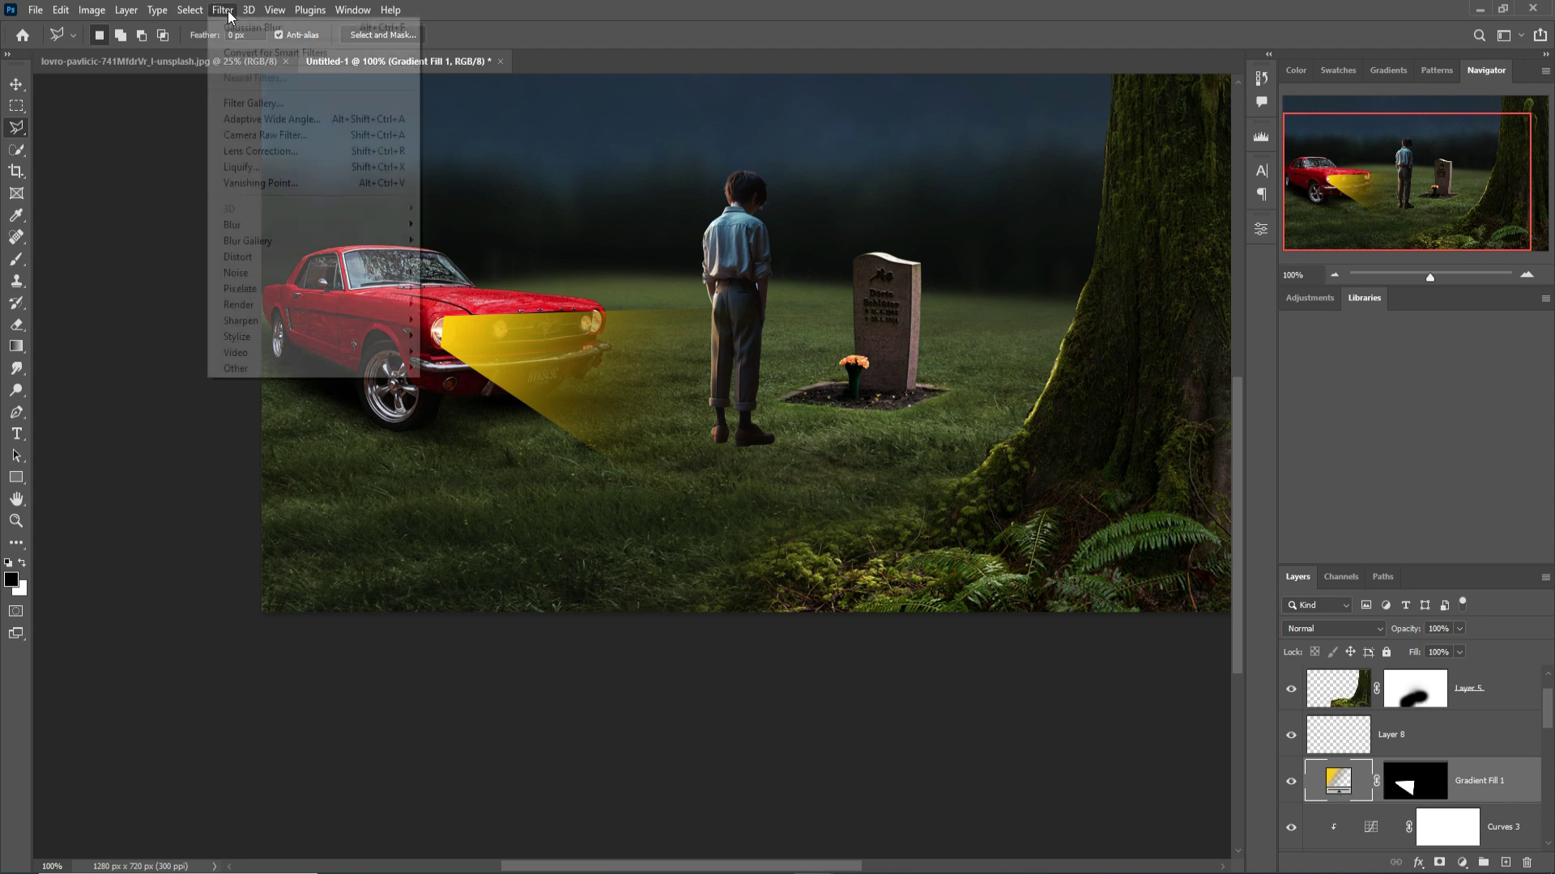
{"action": "mouse_move", "coordinate": [360, 226]}
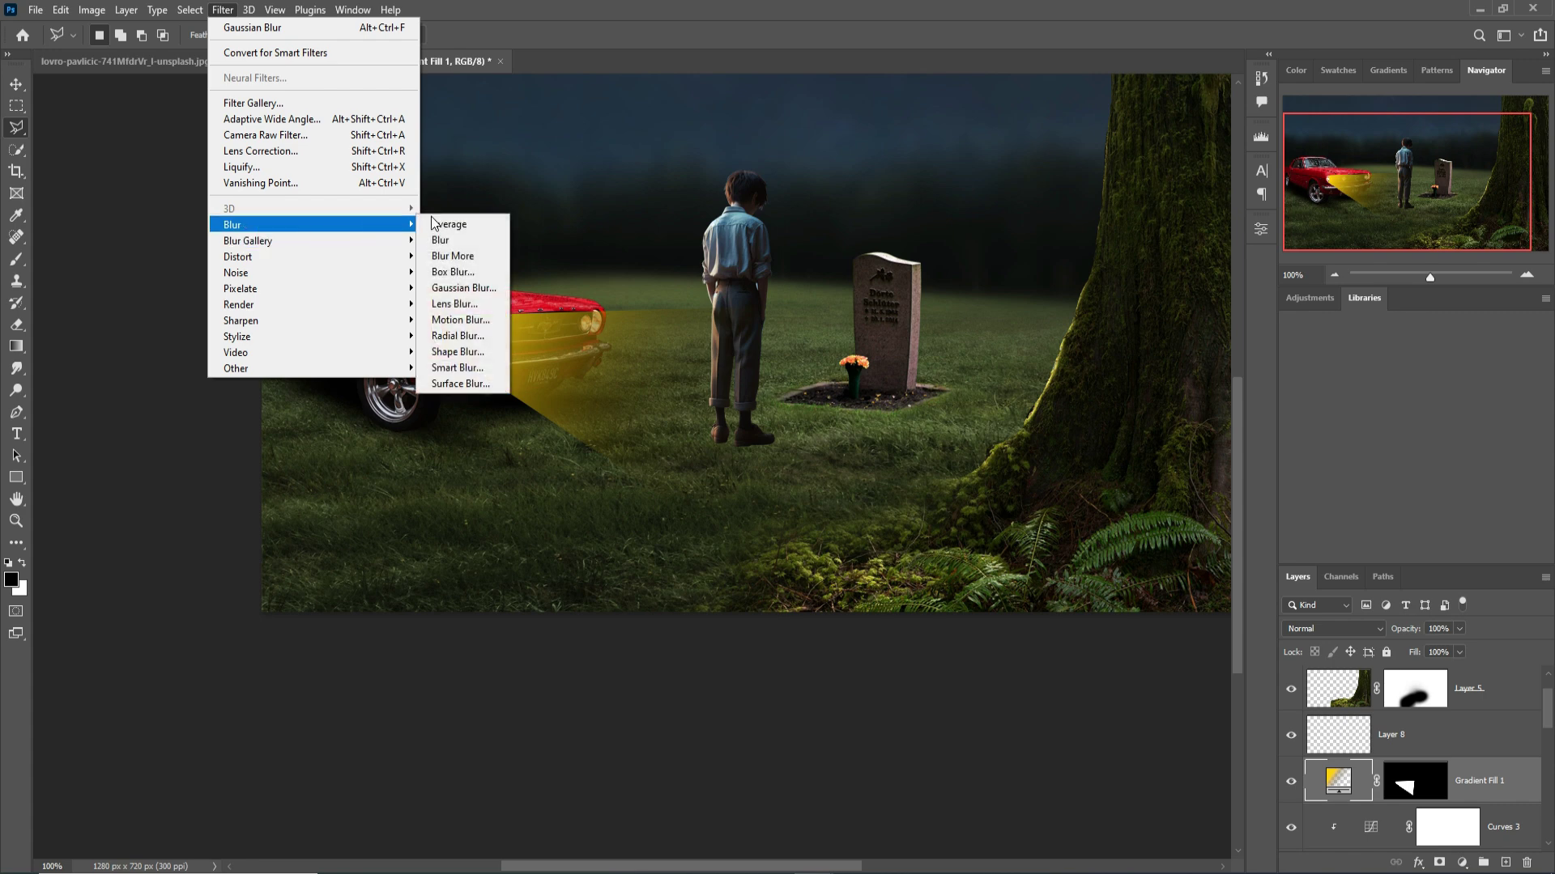
{"action": "left_click", "coordinate": [458, 289]}
{"action": "left_click", "coordinate": [797, 335]}
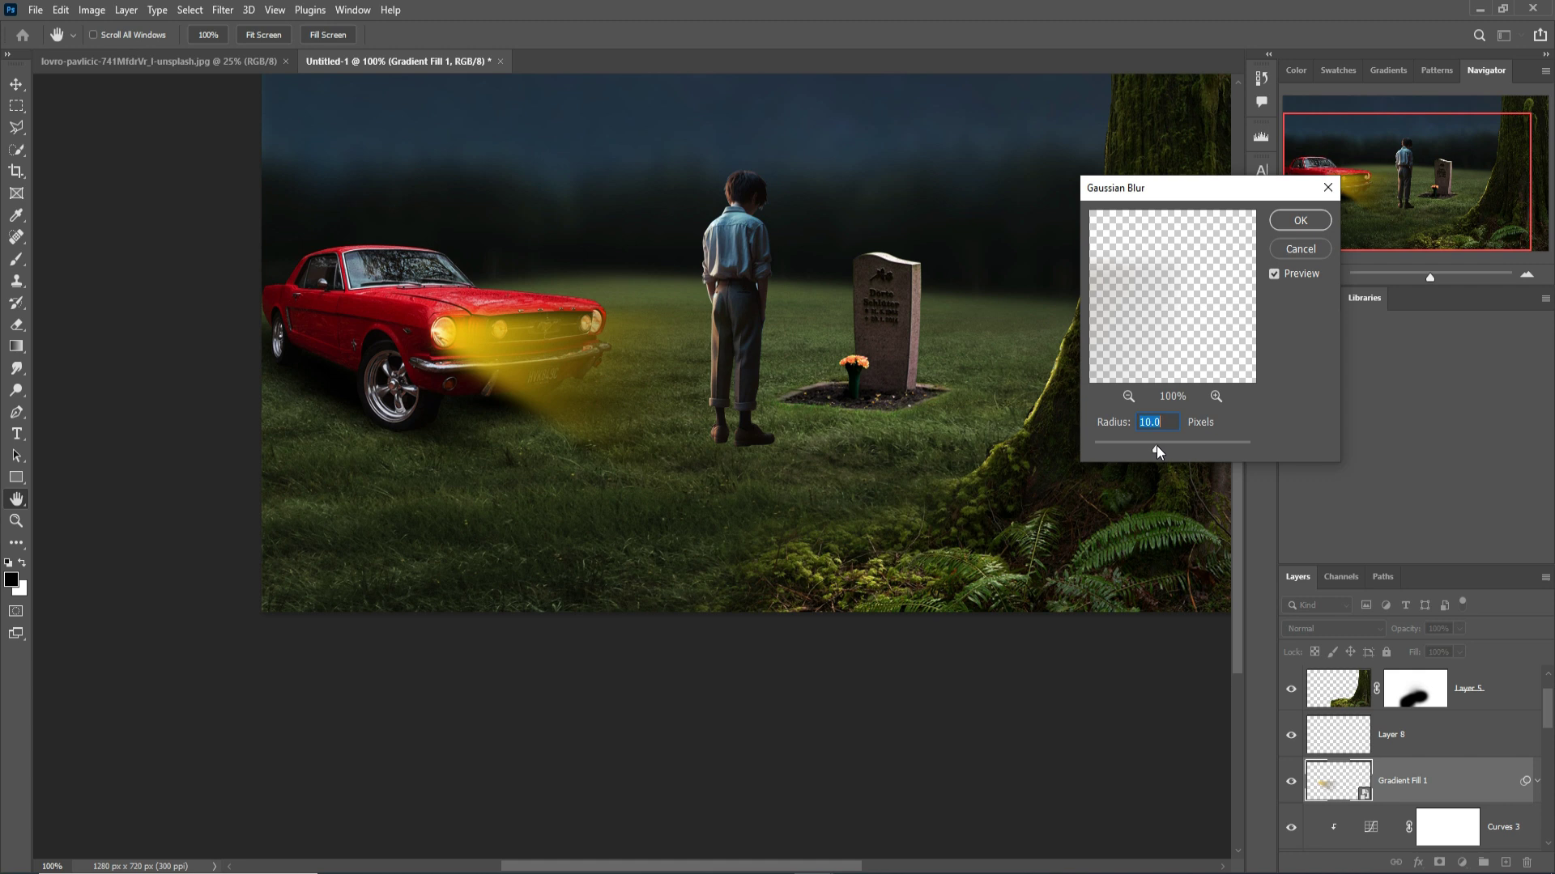
{"action": "left_click_drag", "start_coordinate": [1160, 446], "coordinate": [1158, 440]}
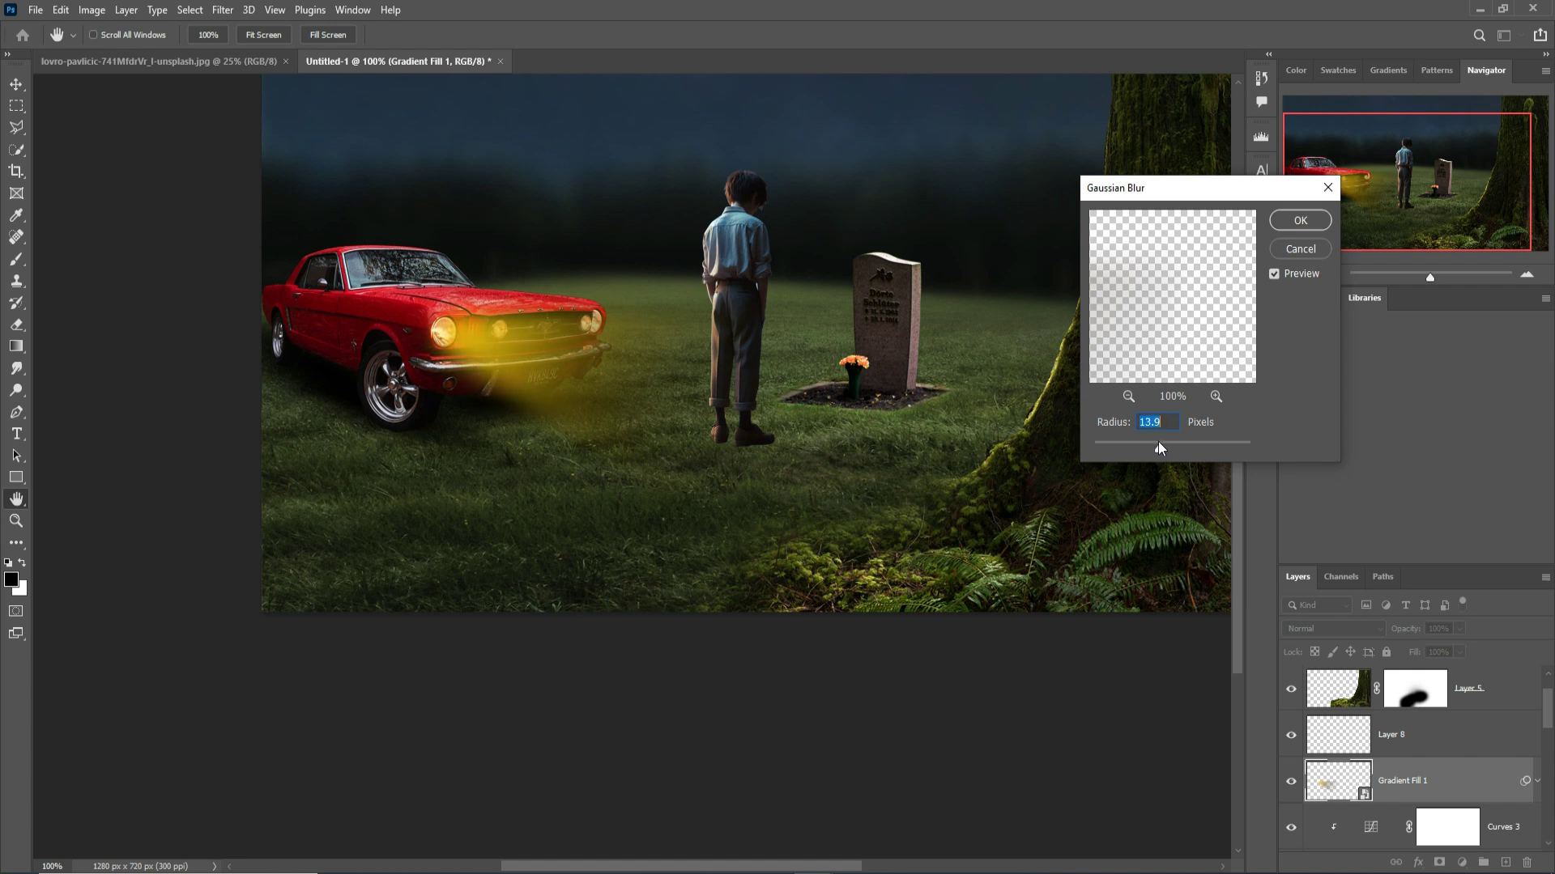
{"action": "left_click", "coordinate": [1295, 224]}
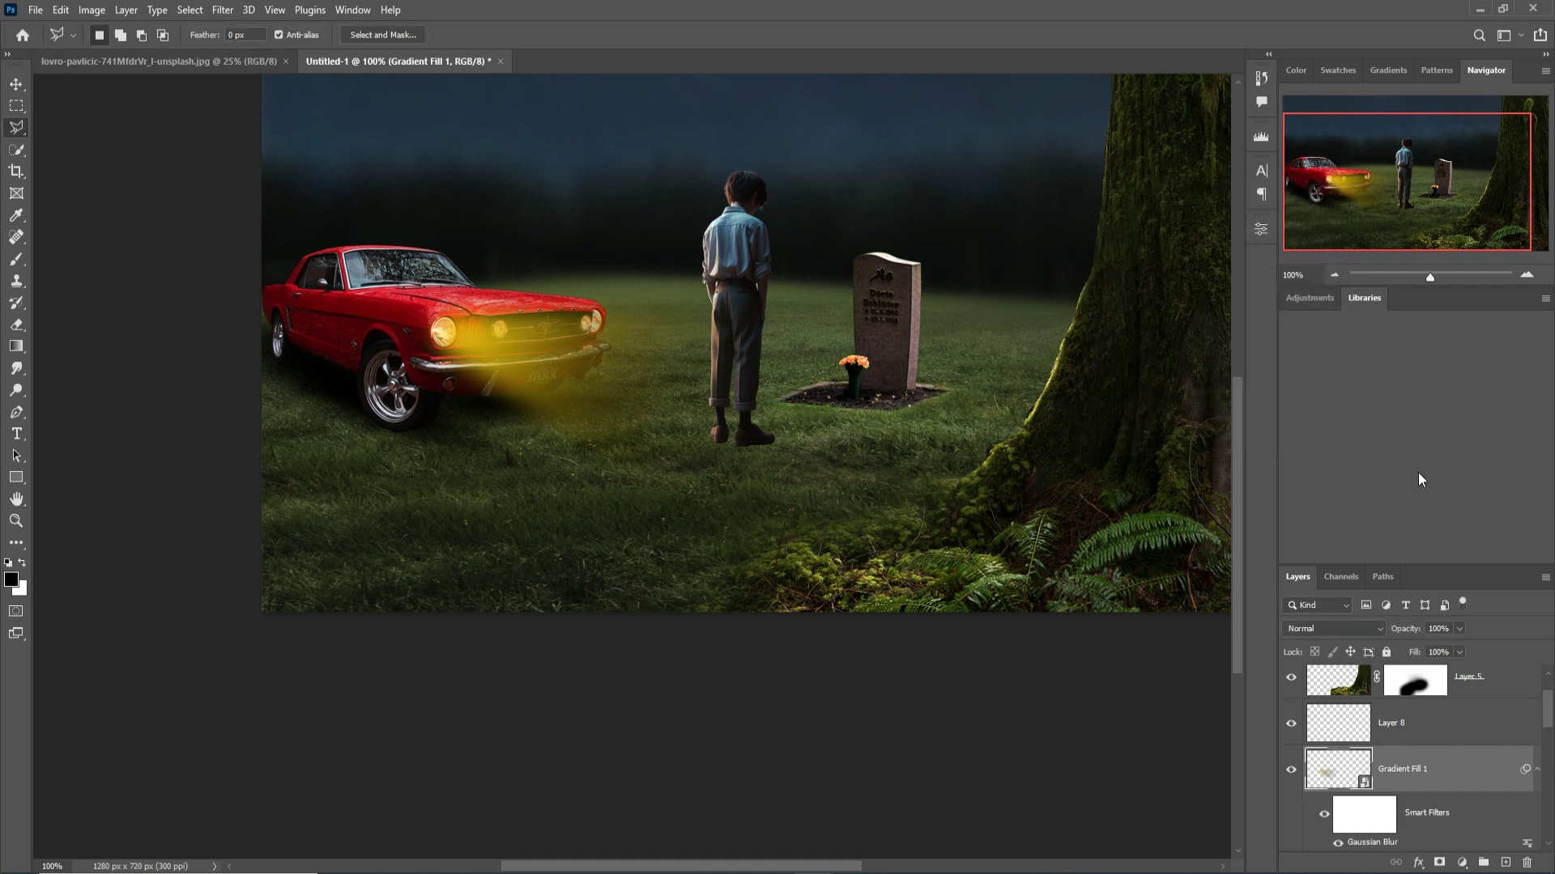
Add a Hue/Saturation adjustment clipped to the blurred beam and set its hue to -9
{"action": "scroll", "coordinate": [1376, 774], "scroll_direction": "down", "scroll_amount": 2}
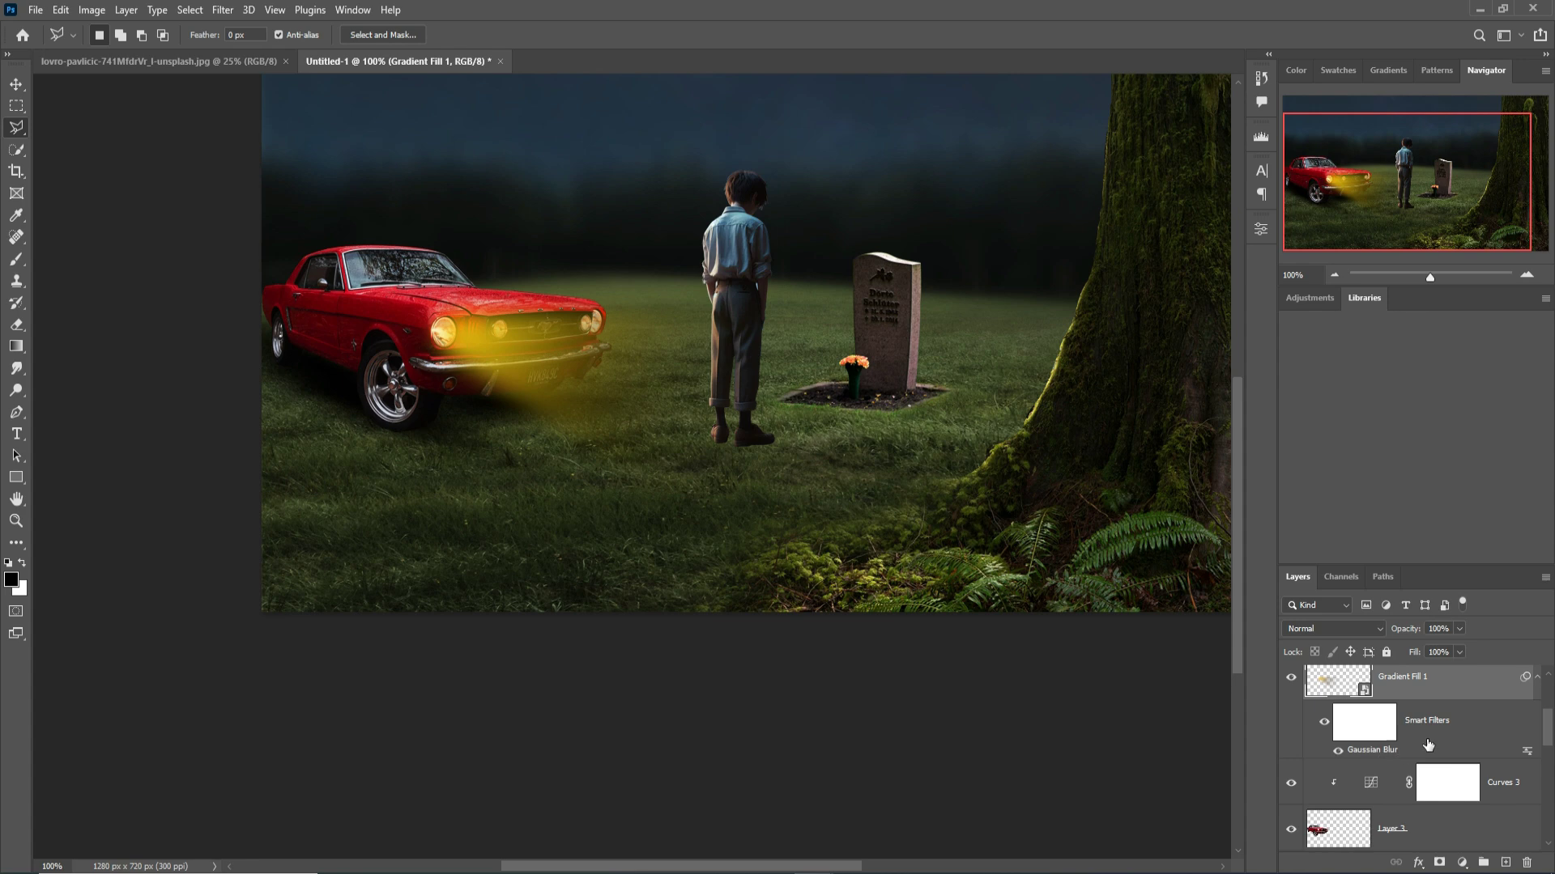
{"action": "scroll", "coordinate": [1464, 730], "scroll_direction": "up", "scroll_amount": 1}
{"action": "scroll", "coordinate": [1467, 727], "scroll_direction": "down", "scroll_amount": 1}
{"action": "scroll", "coordinate": [1458, 728], "scroll_direction": "up", "scroll_amount": 1}
{"action": "left_click", "coordinate": [1463, 862]}
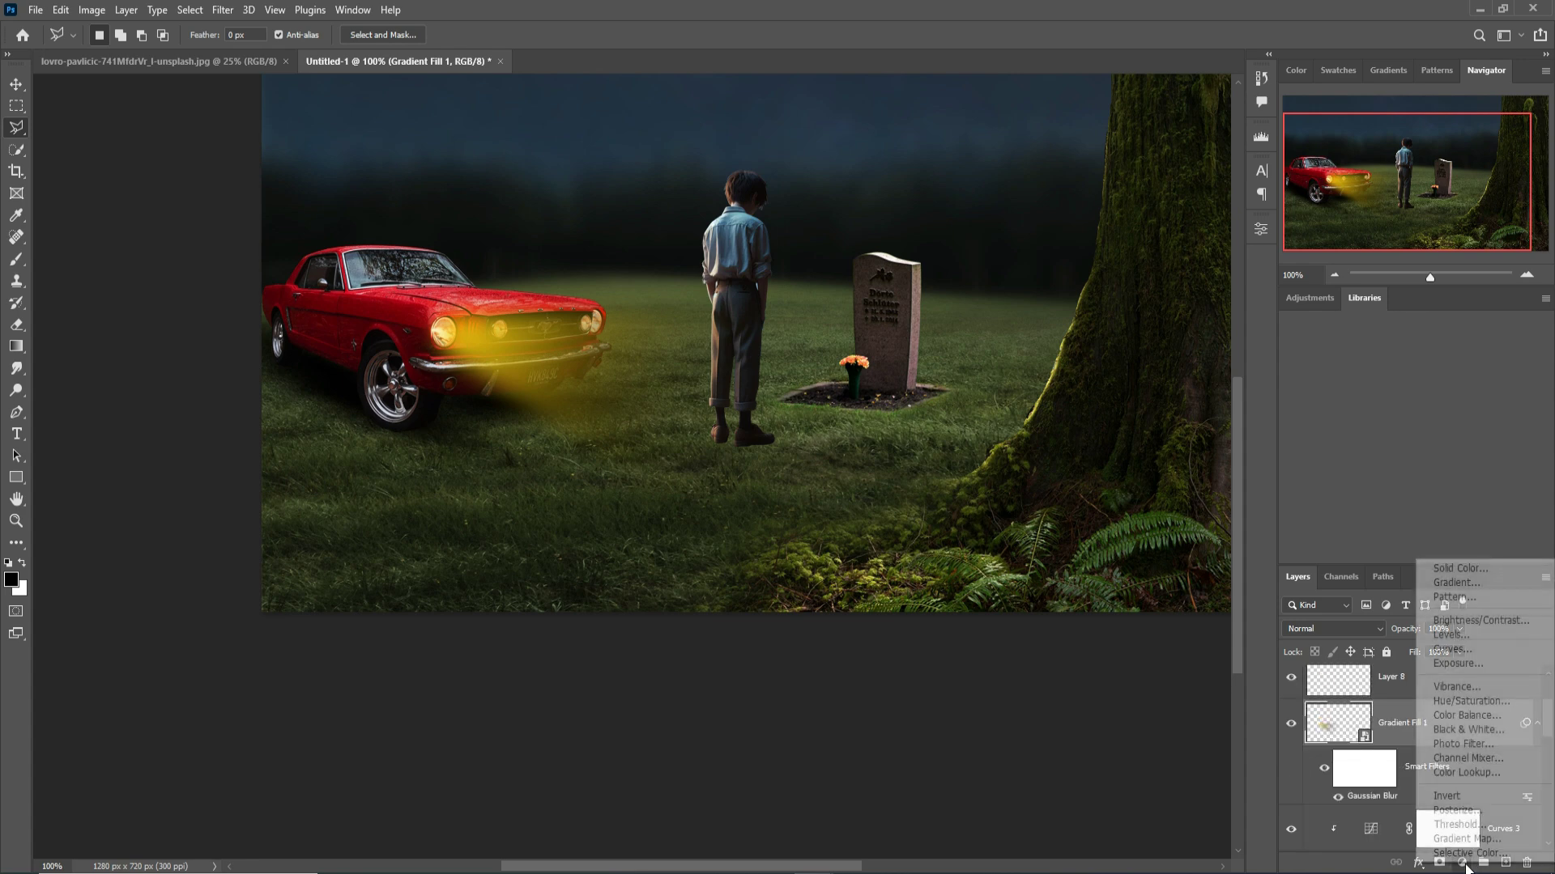
{"action": "left_click", "coordinate": [1474, 701]}
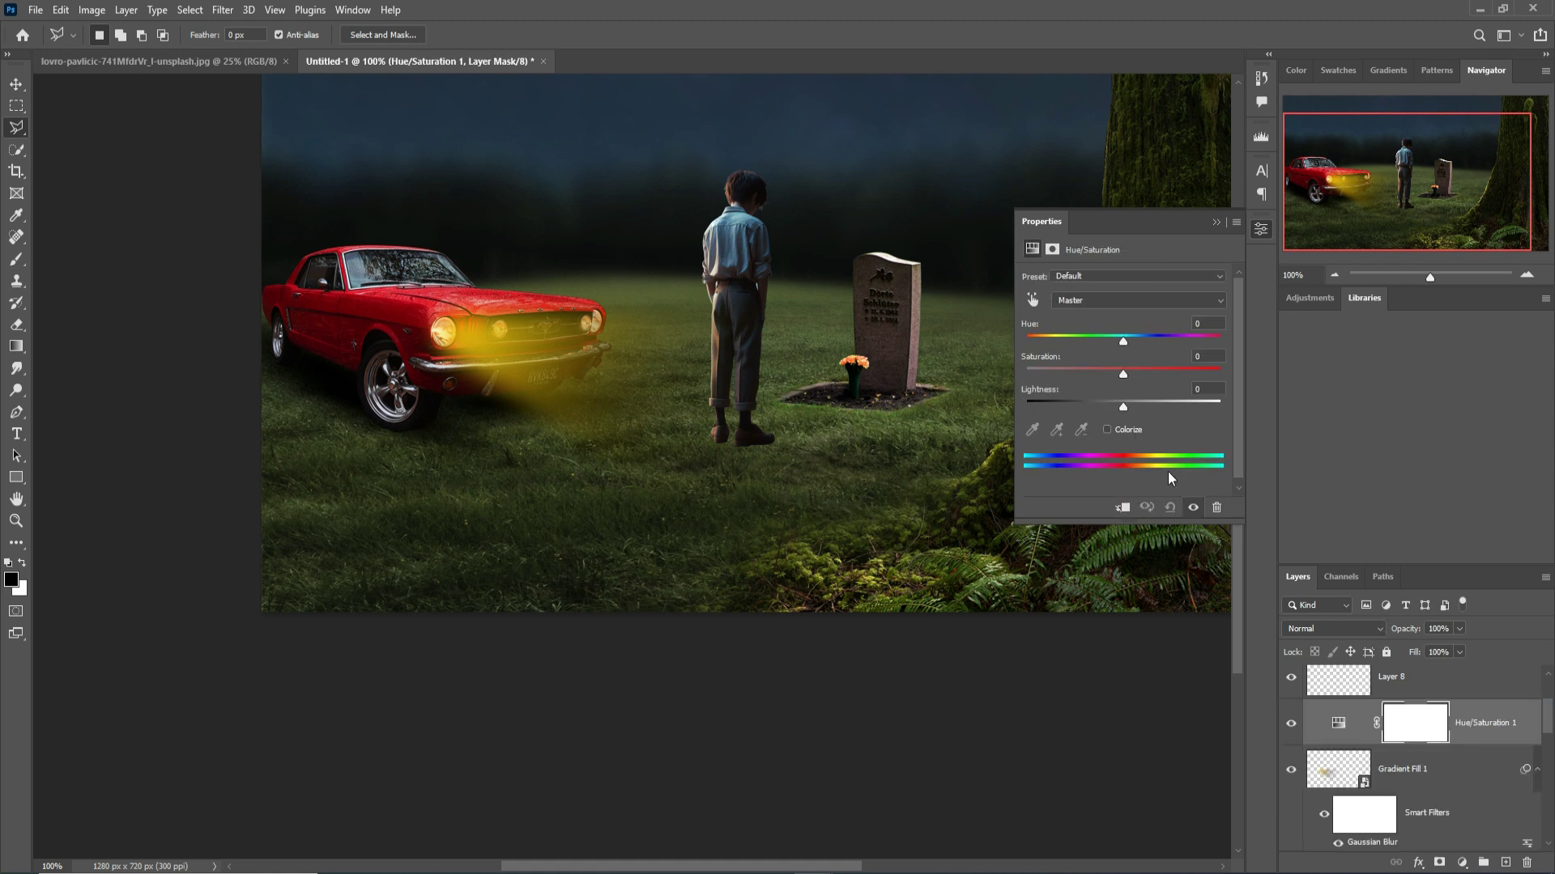
{"action": "left_click", "coordinate": [1125, 507]}
{"action": "mouse_move", "coordinate": [1122, 341]}
{"action": "left_mouse_down"}
{"action": "mouse_move", "coordinate": [1027, 343]}
{"action": "mouse_move", "coordinate": [1136, 339]}
{"action": "mouse_move", "coordinate": [1114, 337]}
{"action": "left_mouse_up"}
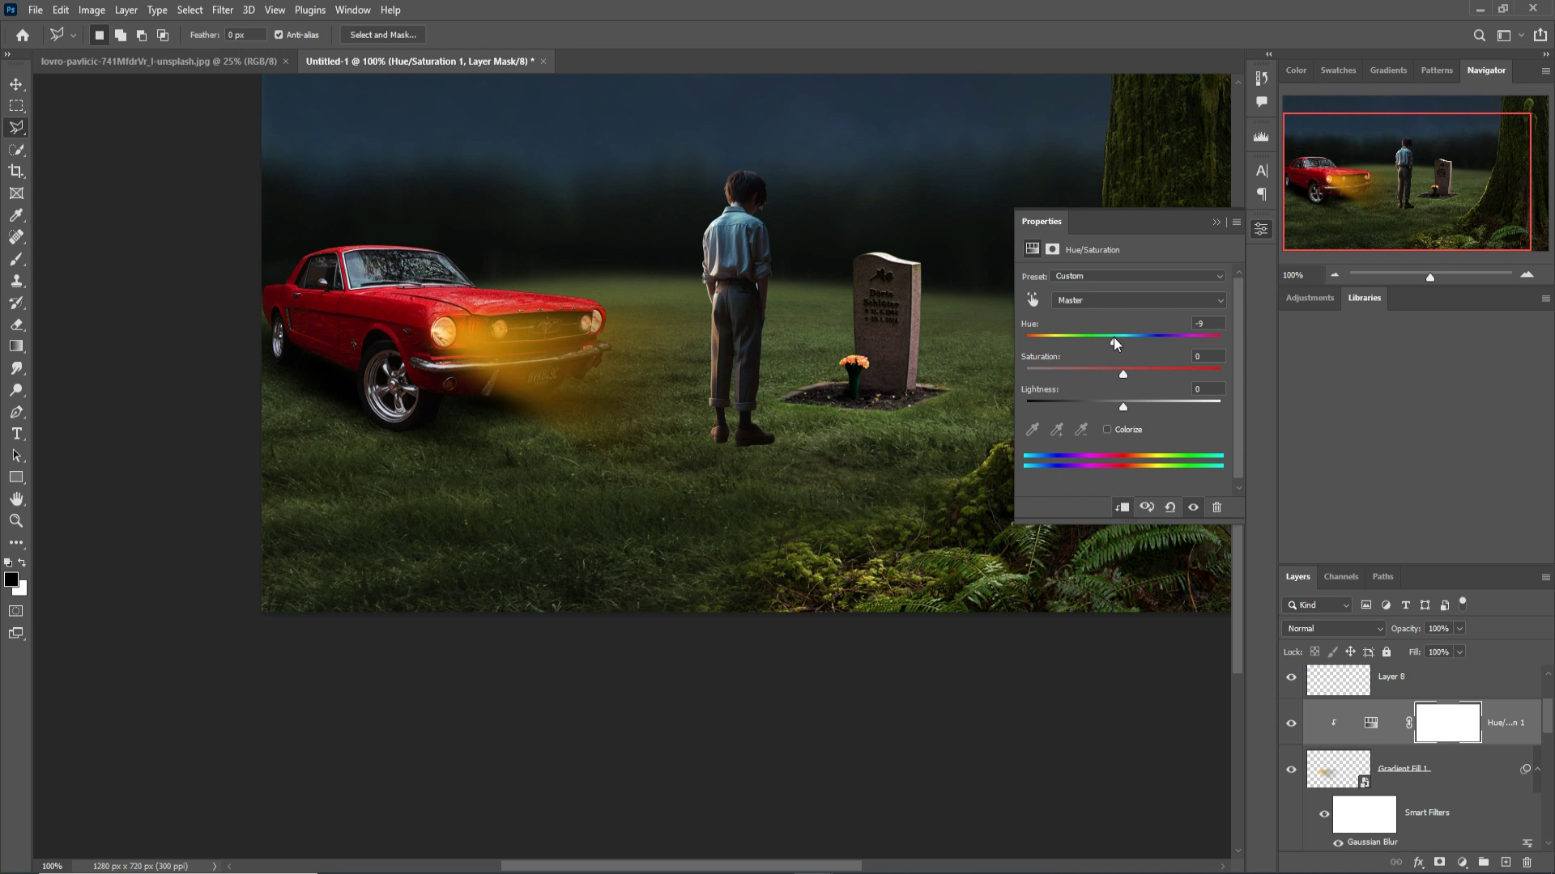
{"action": "left_click", "coordinate": [1216, 221]}
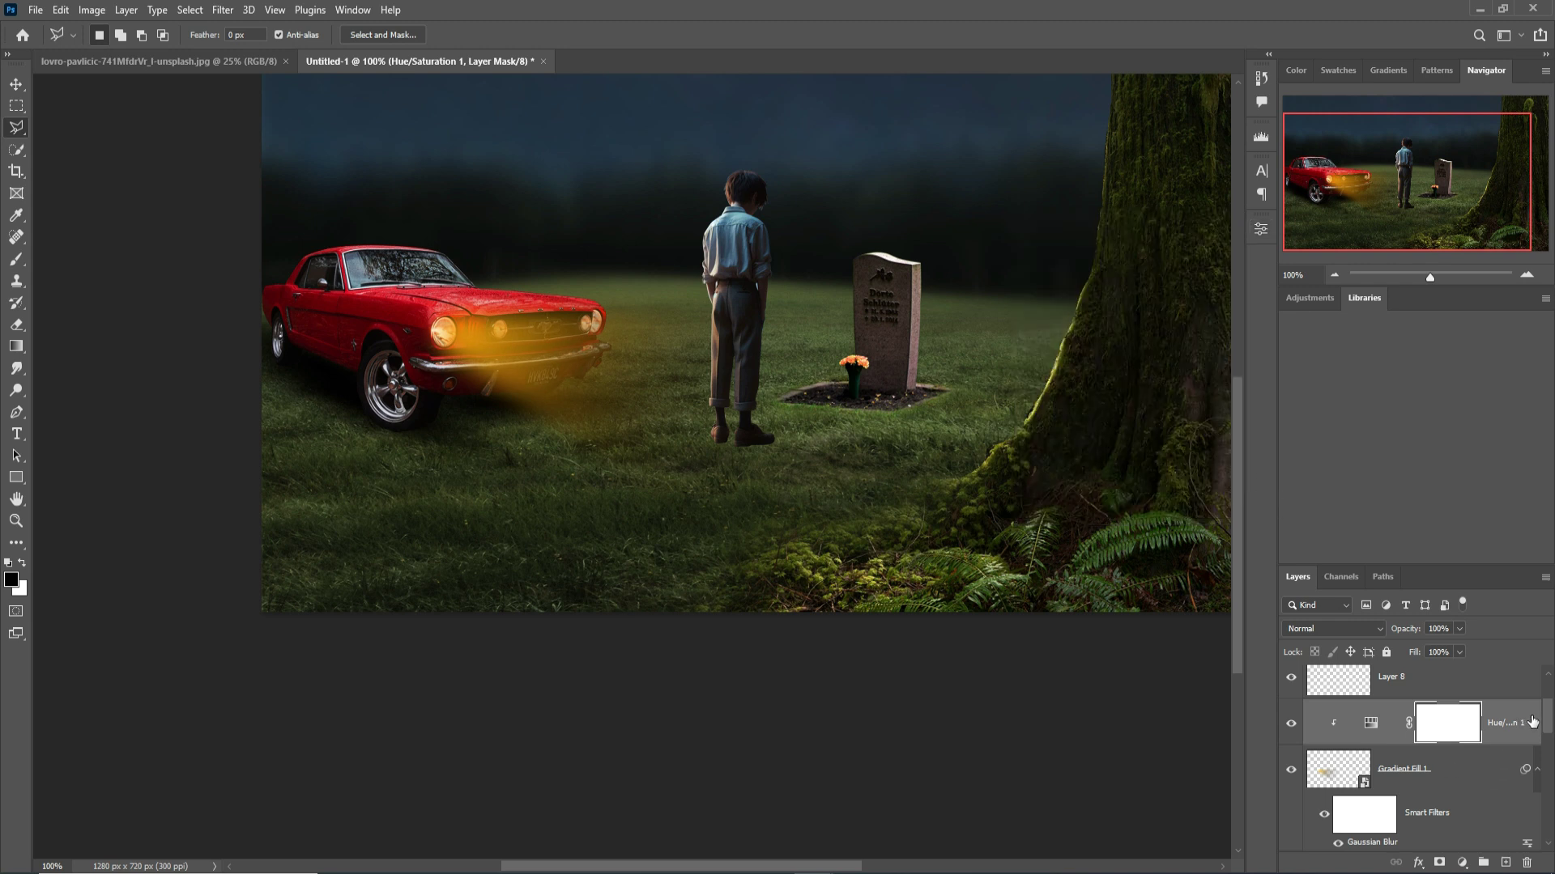
Duplicate the beam layer together with its clipped Hue/Saturation adjustment within the same document
{"action": "scroll", "coordinate": [1548, 720], "scroll_direction": "down", "scroll_amount": 1}
{"action": "left_click", "coordinate": [1489, 746]}
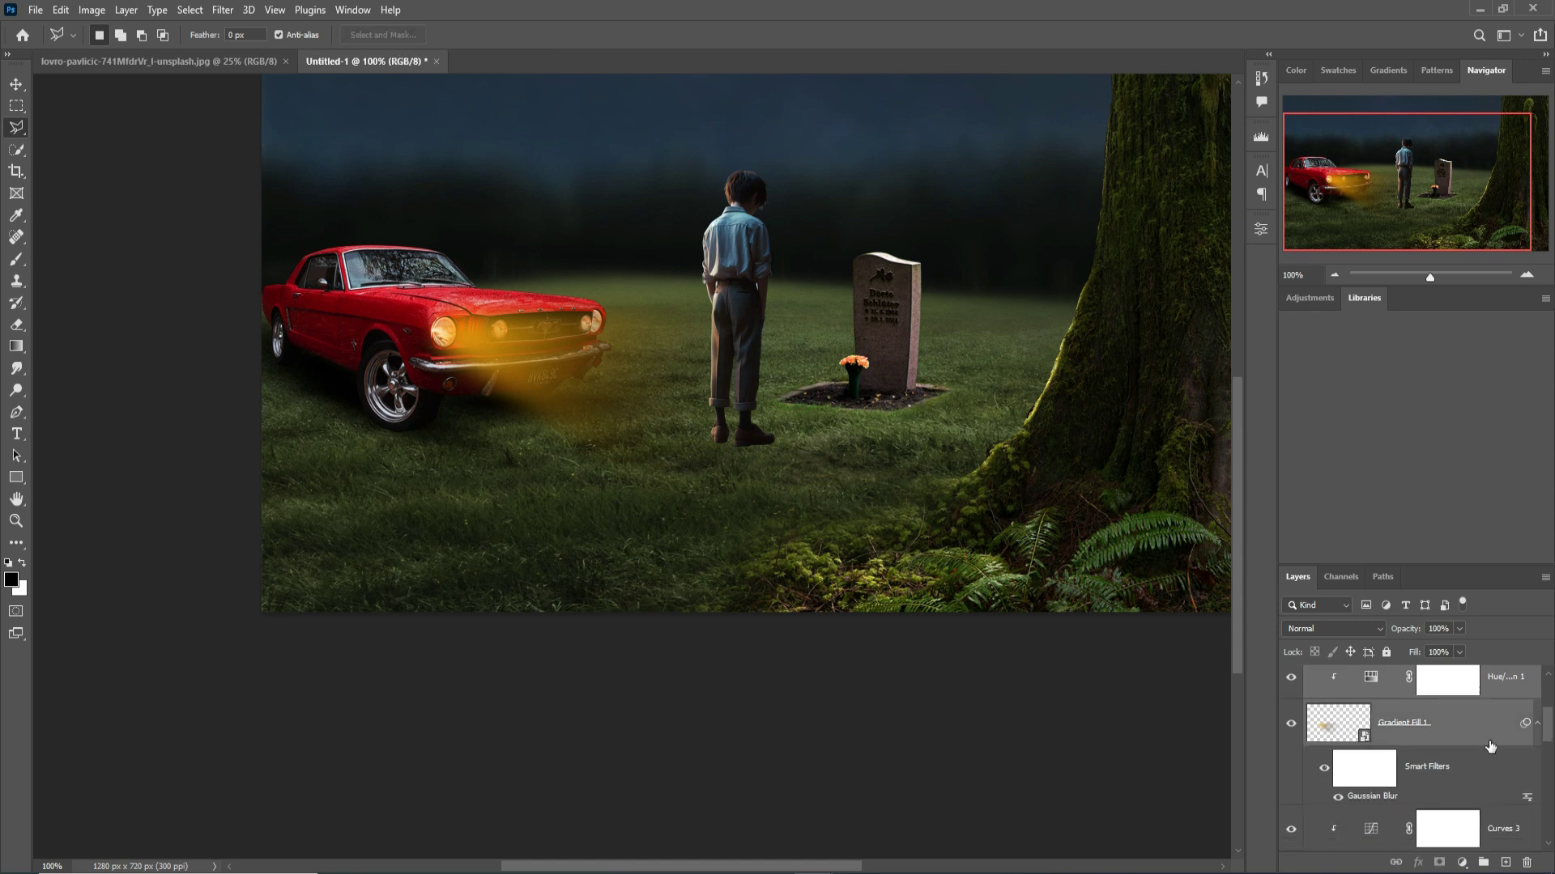
{"action": "right_click", "coordinate": [1507, 689]}
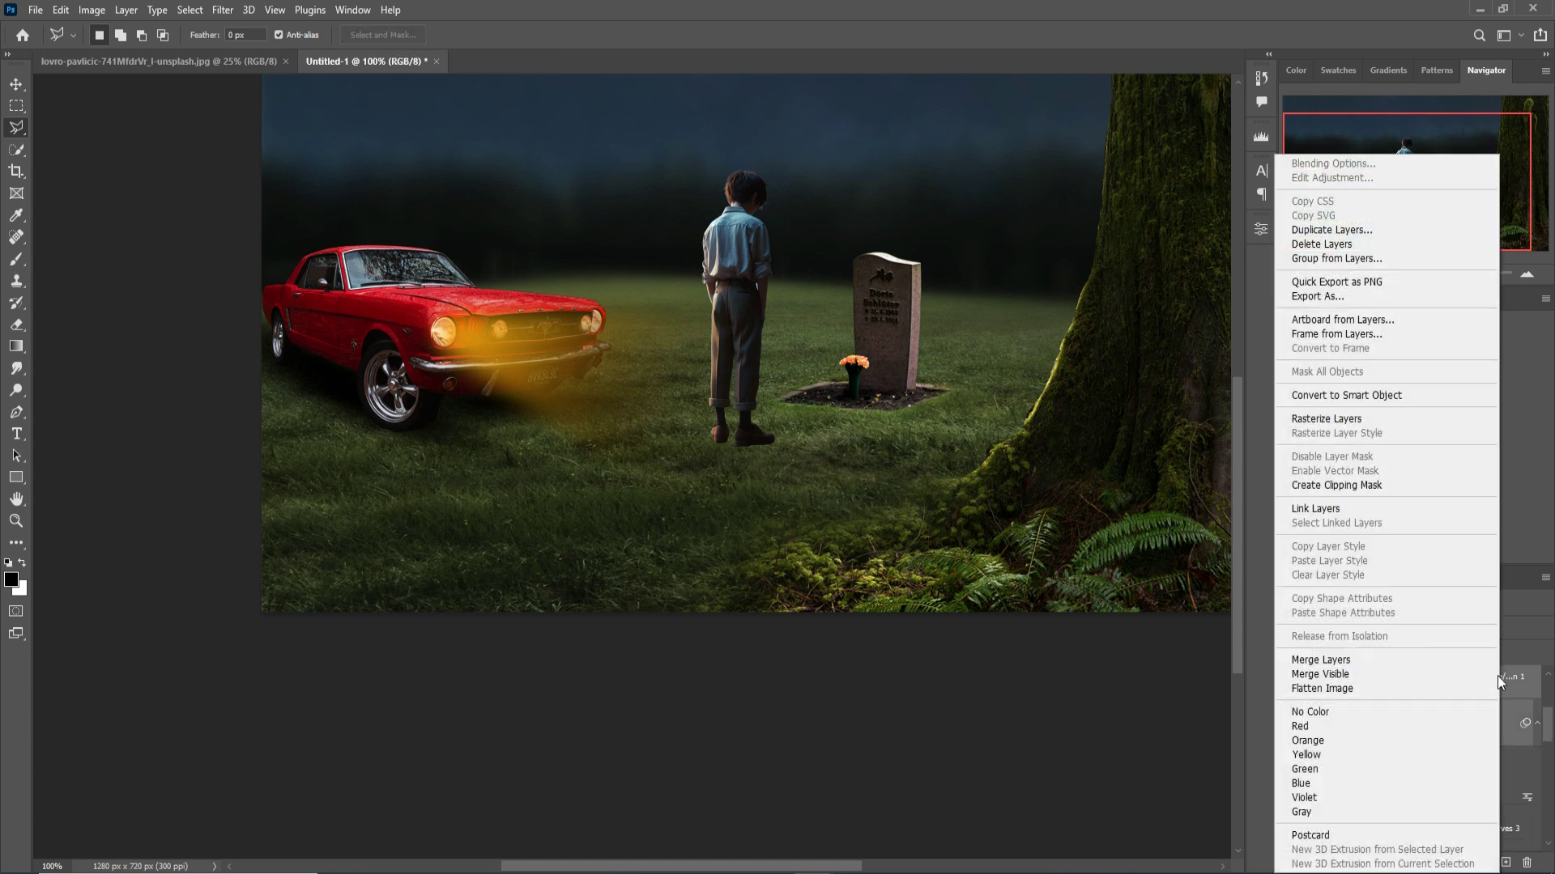
{"action": "left_click", "coordinate": [1376, 256]}
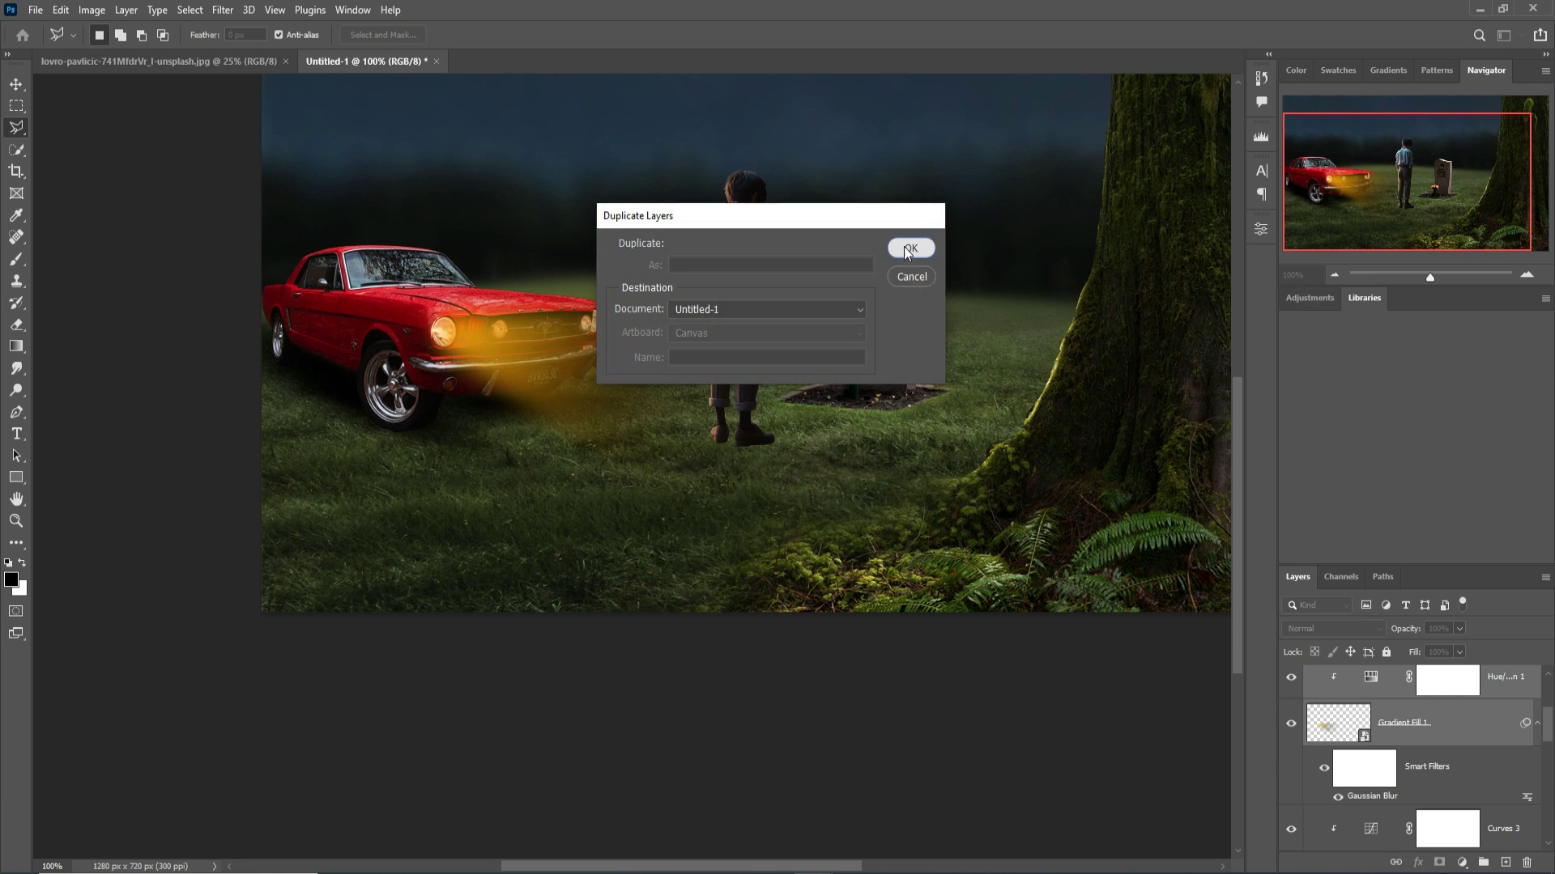
{"action": "left_click", "coordinate": [906, 249]}
Scale the duplicated beam to about 52.57% and place it so it shines from the car's far headlight
{"action": "left_click", "coordinate": [15, 84]}
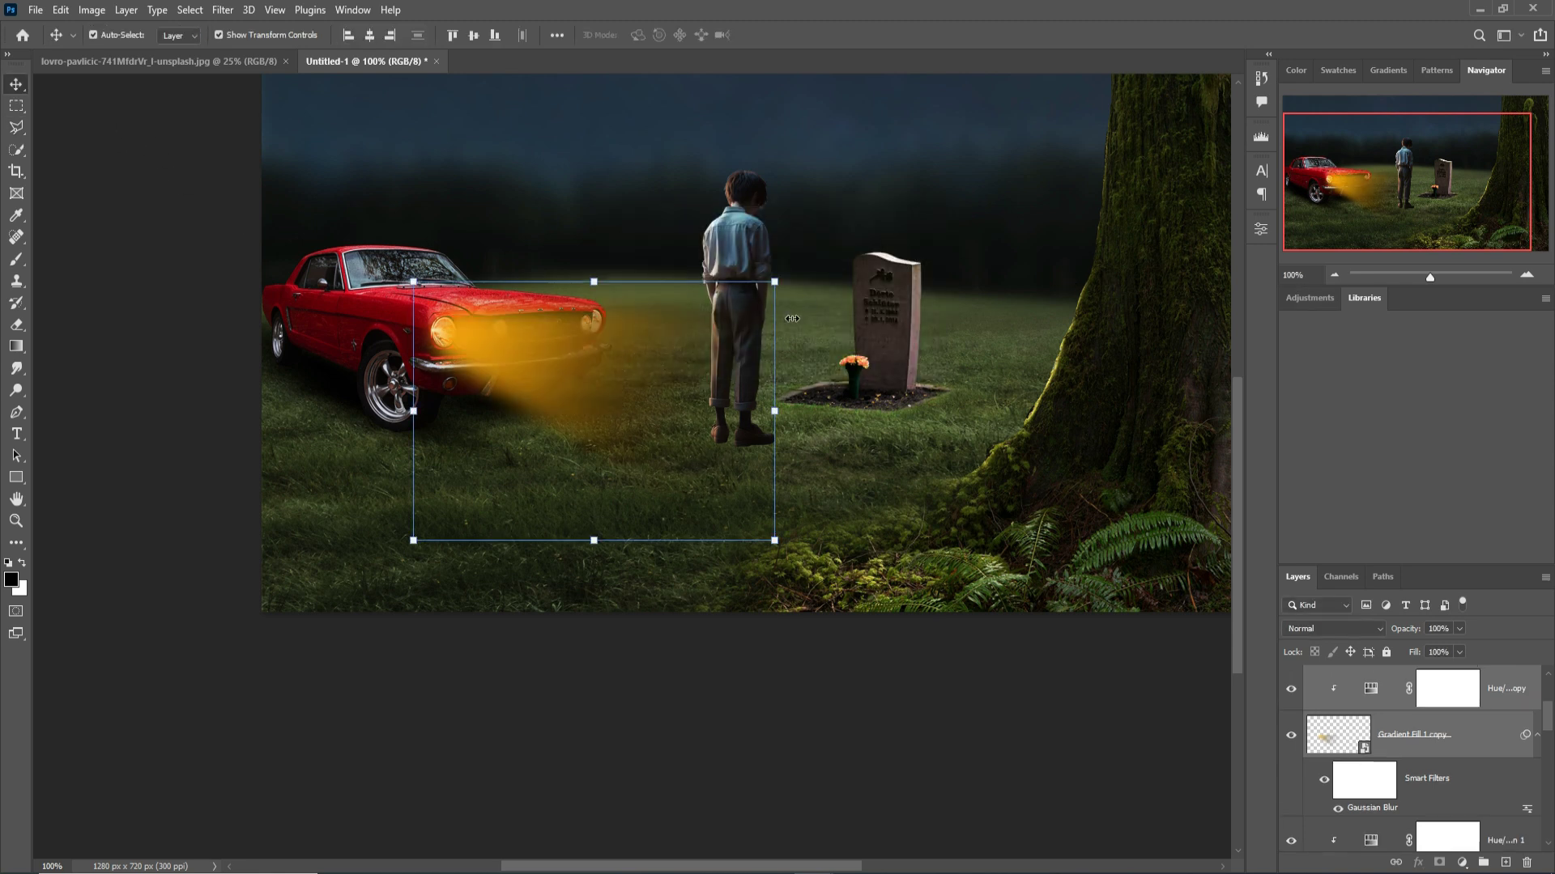
{"action": "left_click", "coordinate": [780, 288]}
{"action": "left_click", "coordinate": [792, 342]}
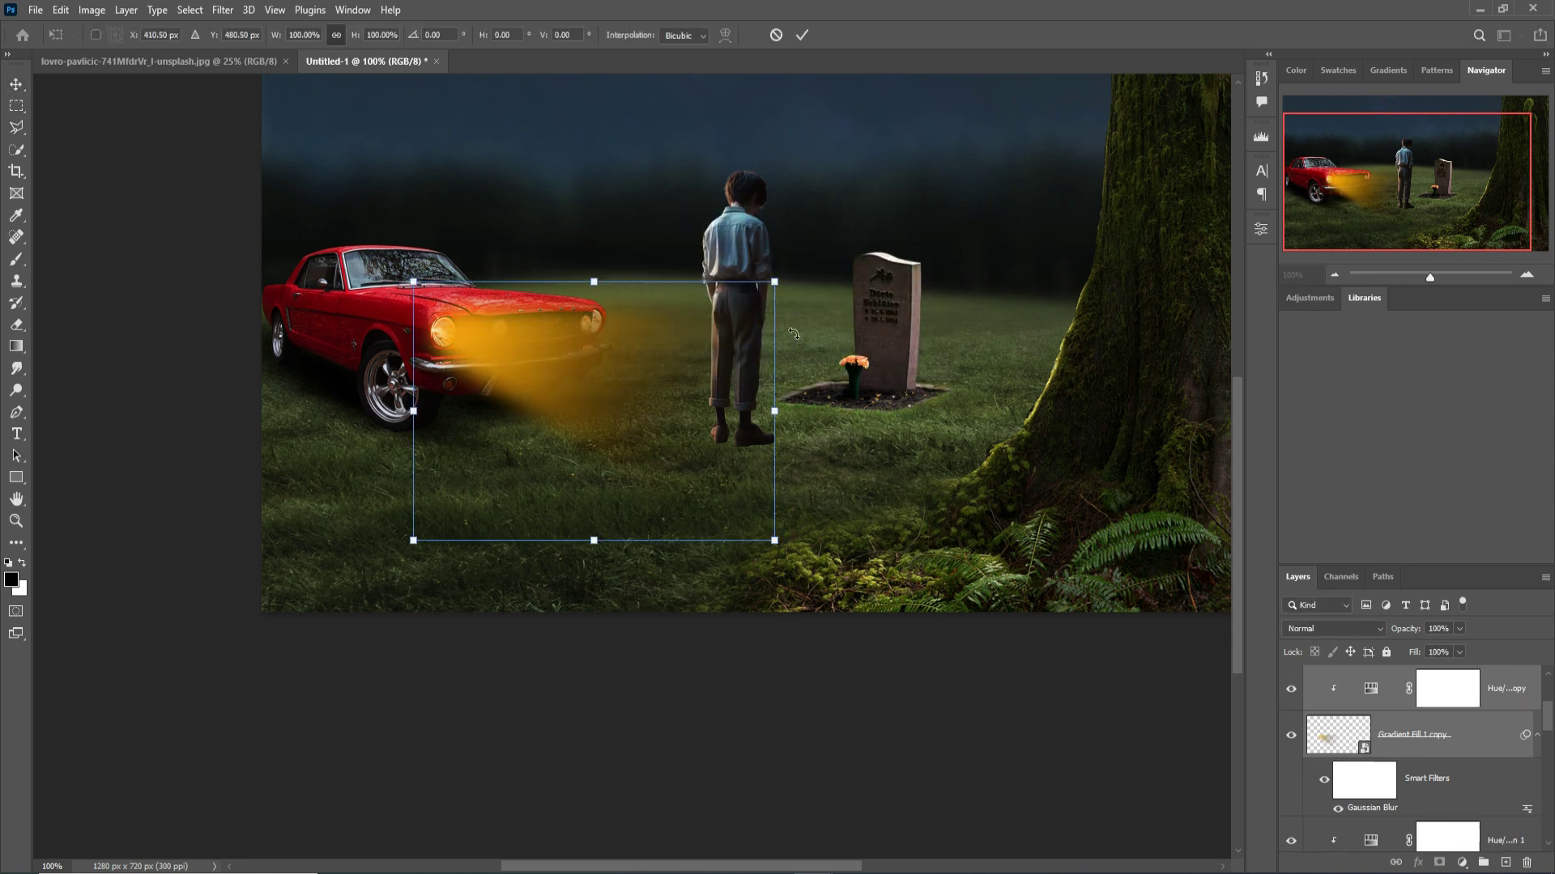
{"action": "left_click_drag", "start_coordinate": [787, 292], "coordinate": [707, 348]}
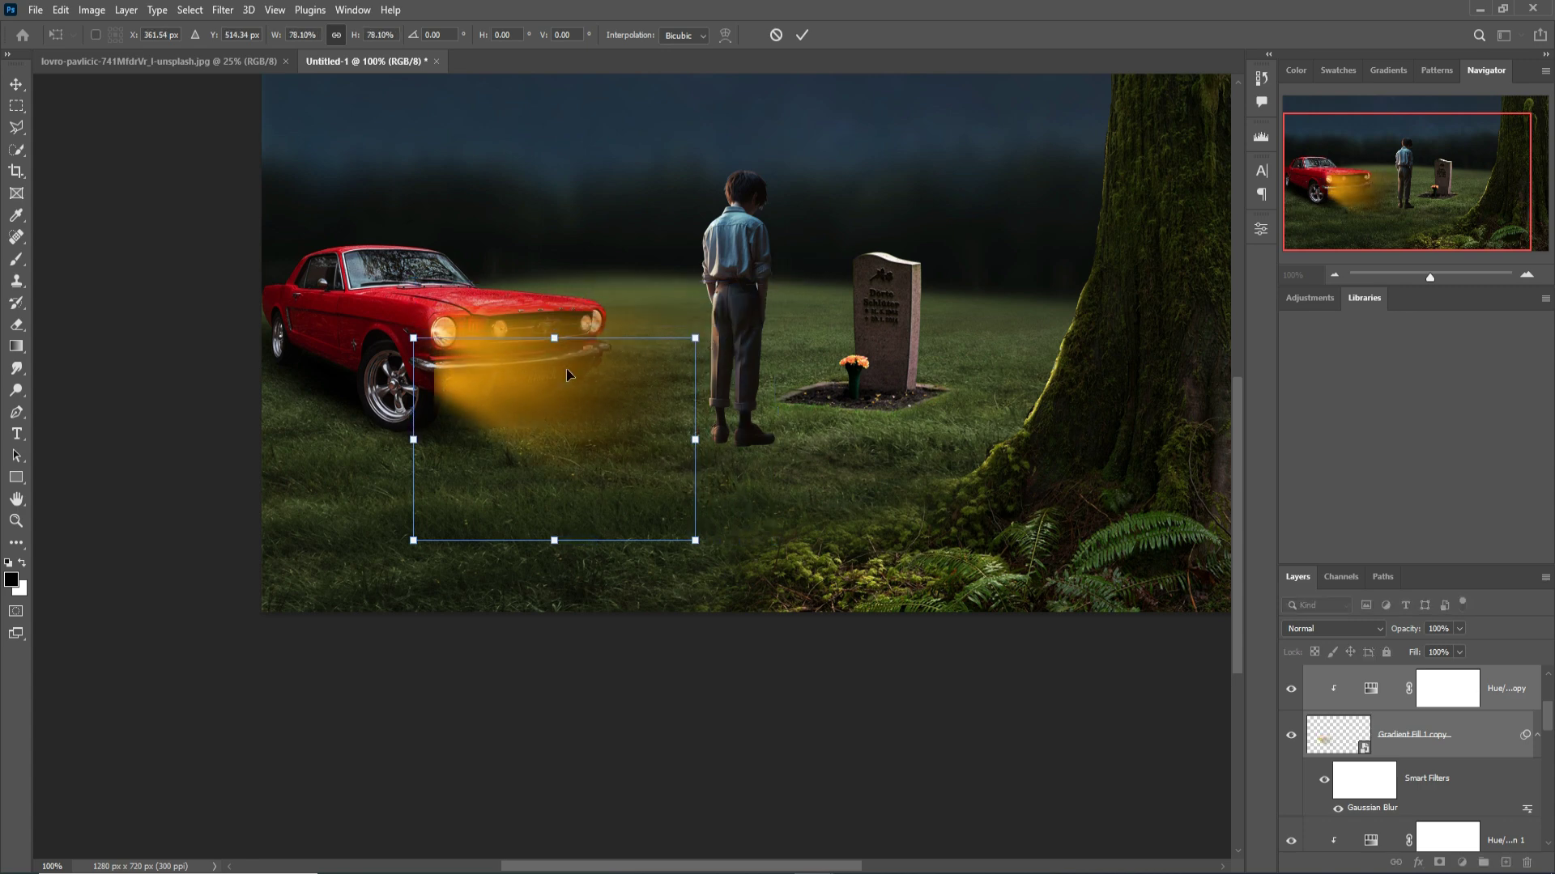
{"action": "left_click_drag", "start_coordinate": [476, 383], "coordinate": [620, 328]}
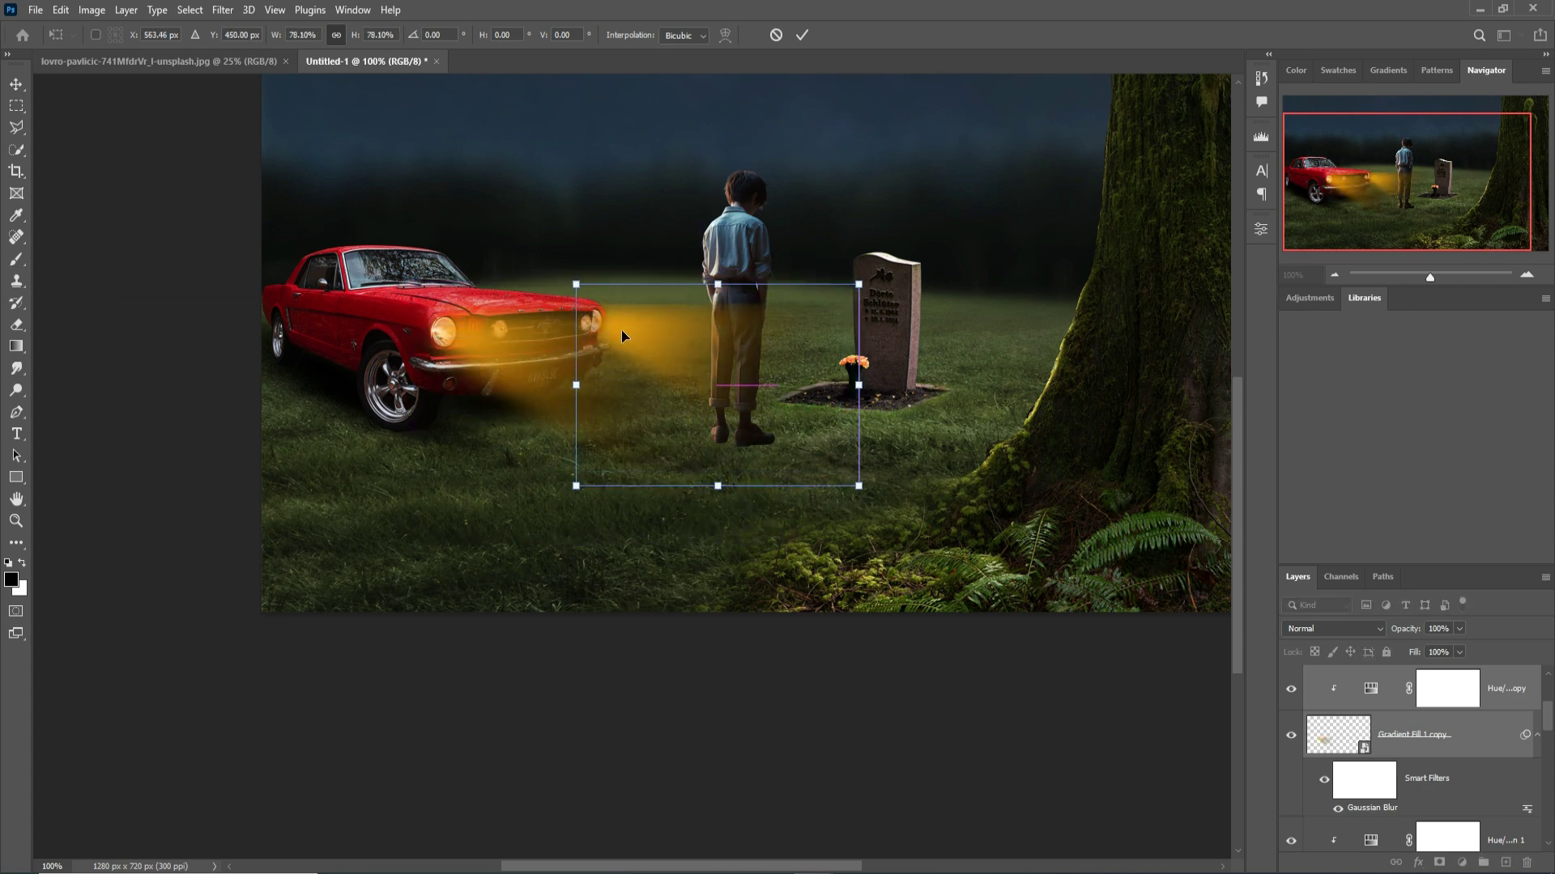
{"action": "left_click_drag", "start_coordinate": [576, 486], "coordinate": [649, 434]}
{"action": "left_click_drag", "start_coordinate": [726, 338], "coordinate": [645, 321]}
{"action": "key", "text": "Up"}
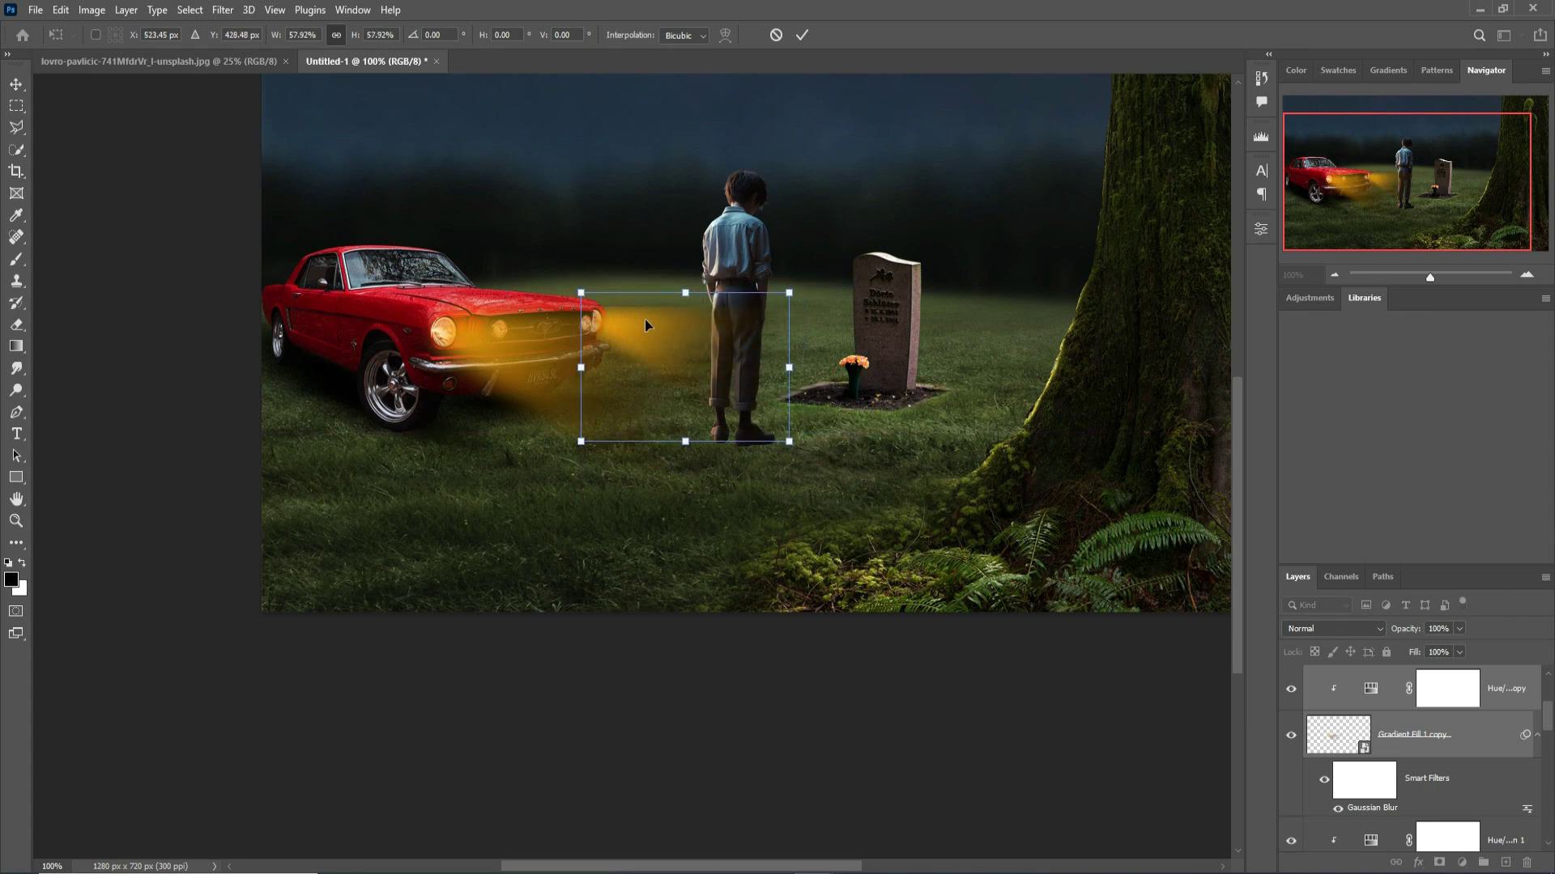
{"action": "key", "text": "Left"}
{"action": "left_click_drag", "start_coordinate": [589, 458], "coordinate": [594, 449]}
{"action": "left_click_drag", "start_coordinate": [640, 323], "coordinate": [635, 322]}
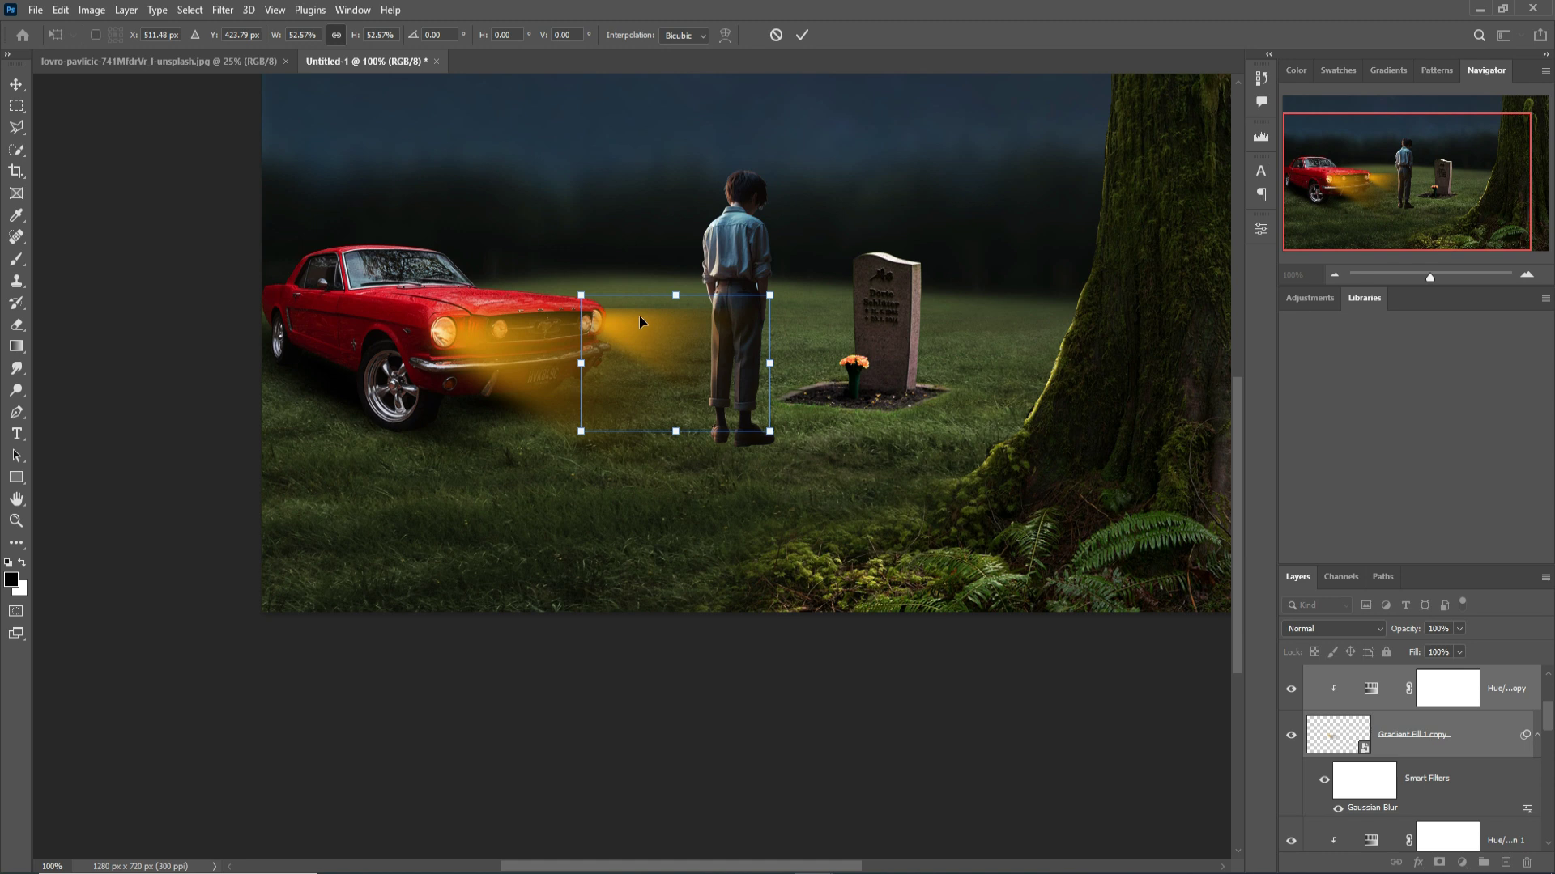
{"action": "left_click", "coordinate": [801, 35]}
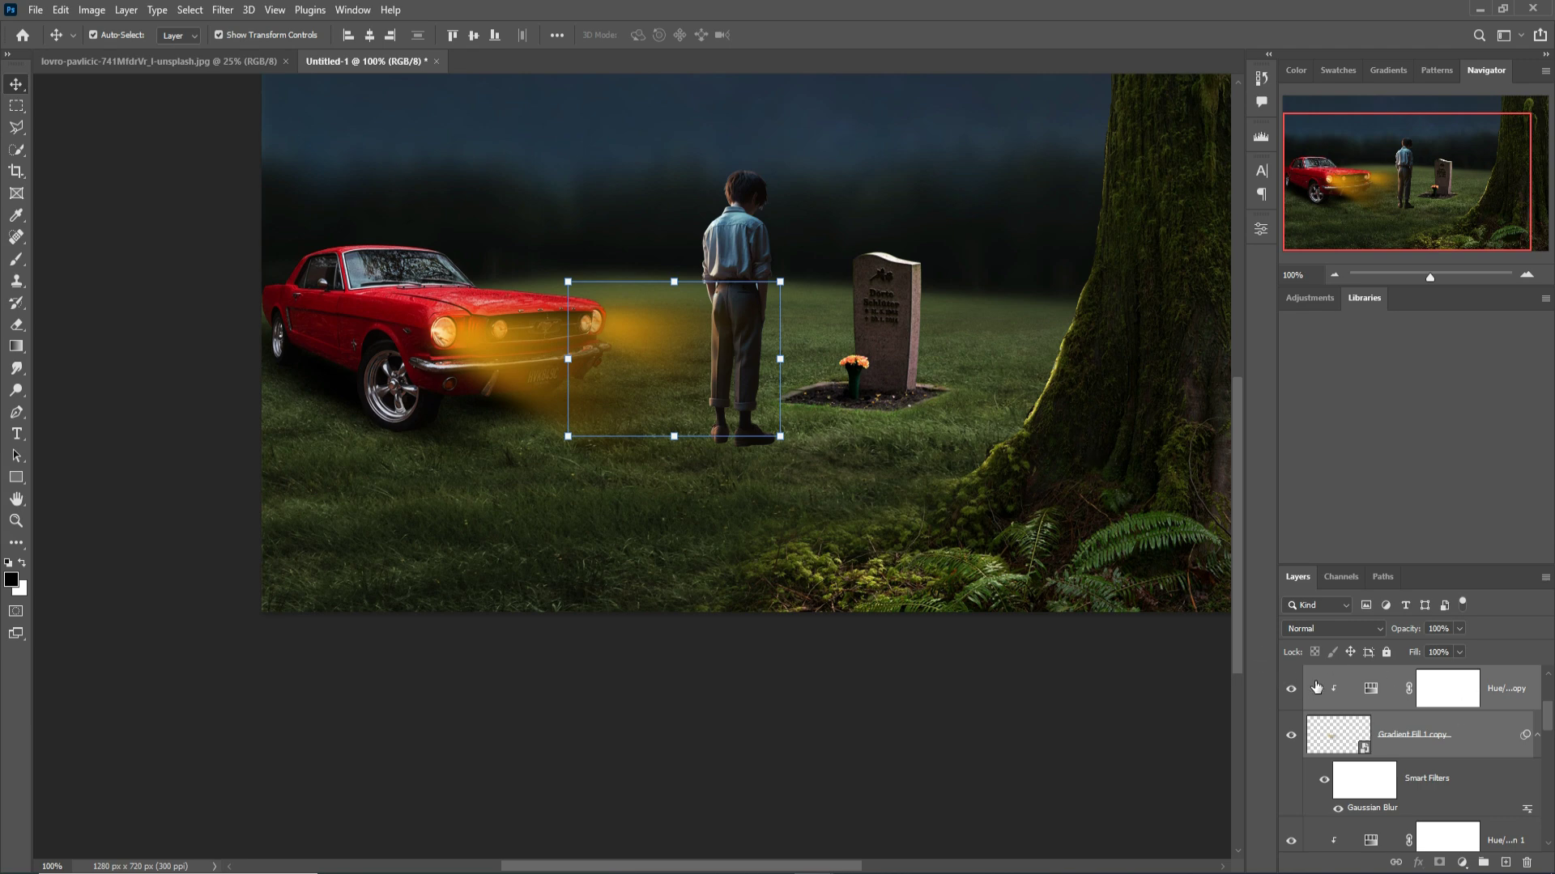
Create an empty layer above the grass's Curves adjustment, set it to Linear Dodge (Add), and activate the Brush tool
{"action": "scroll", "coordinate": [1445, 761], "scroll_direction": "down", "scroll_amount": 6}
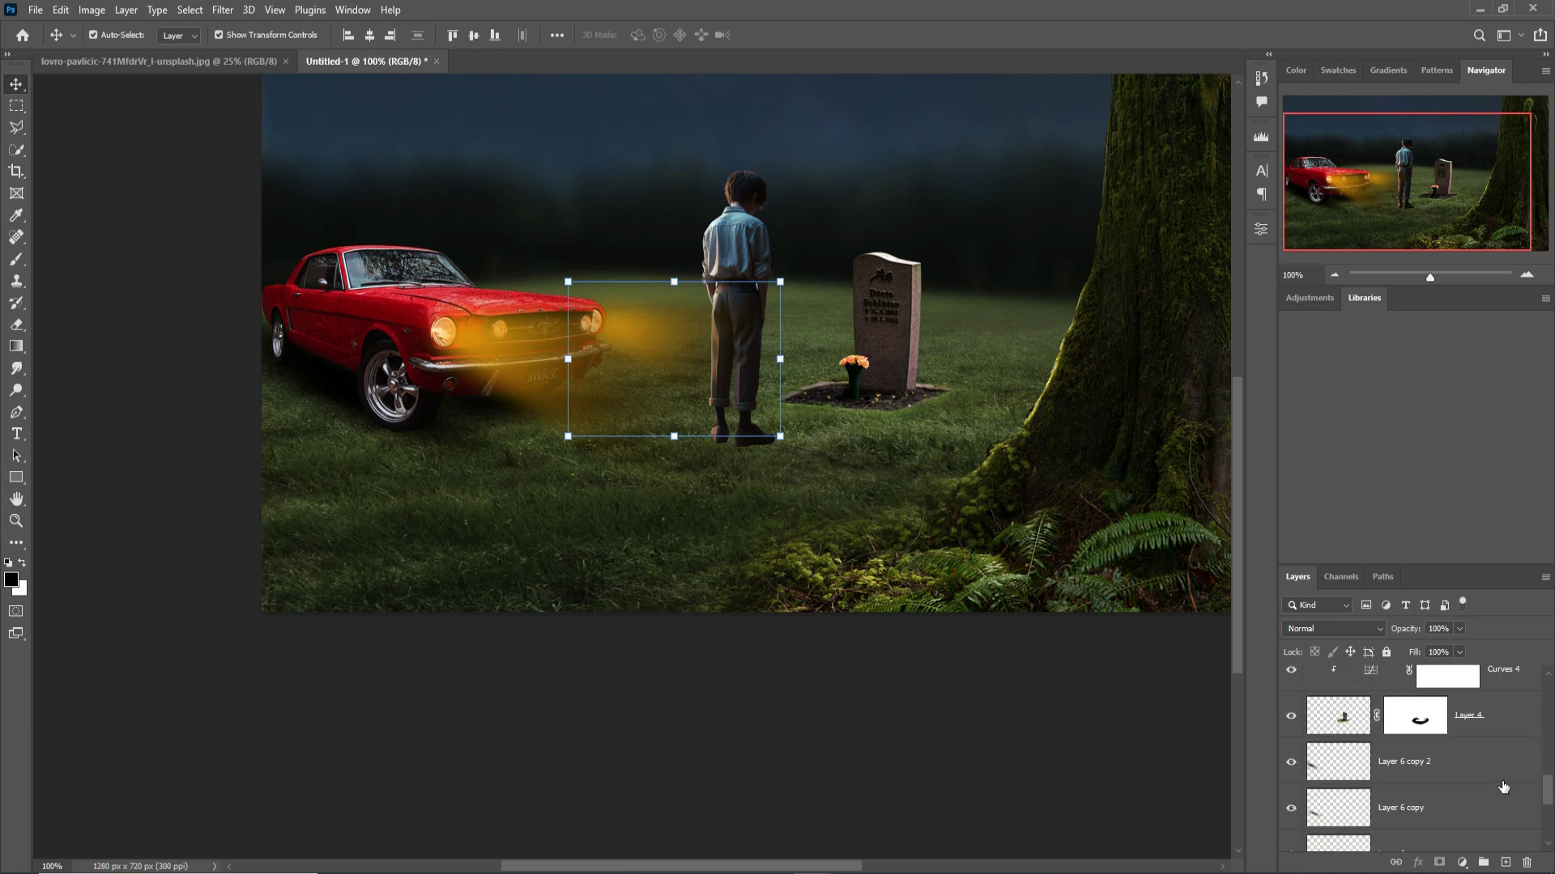
{"action": "left_click", "coordinate": [1443, 808]}
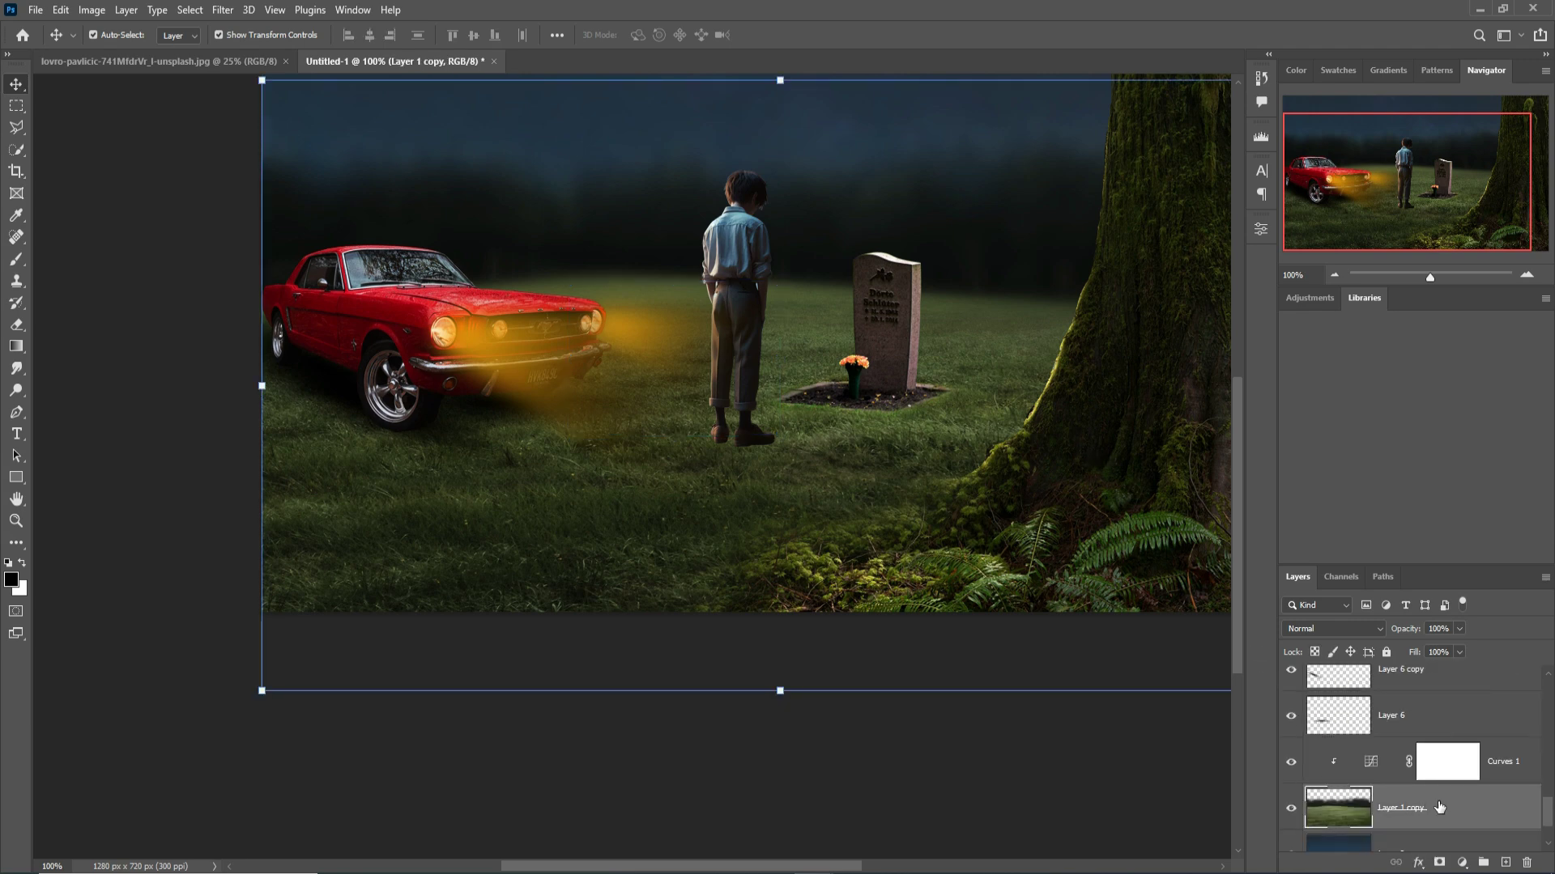
{"action": "left_click", "coordinate": [1520, 770]}
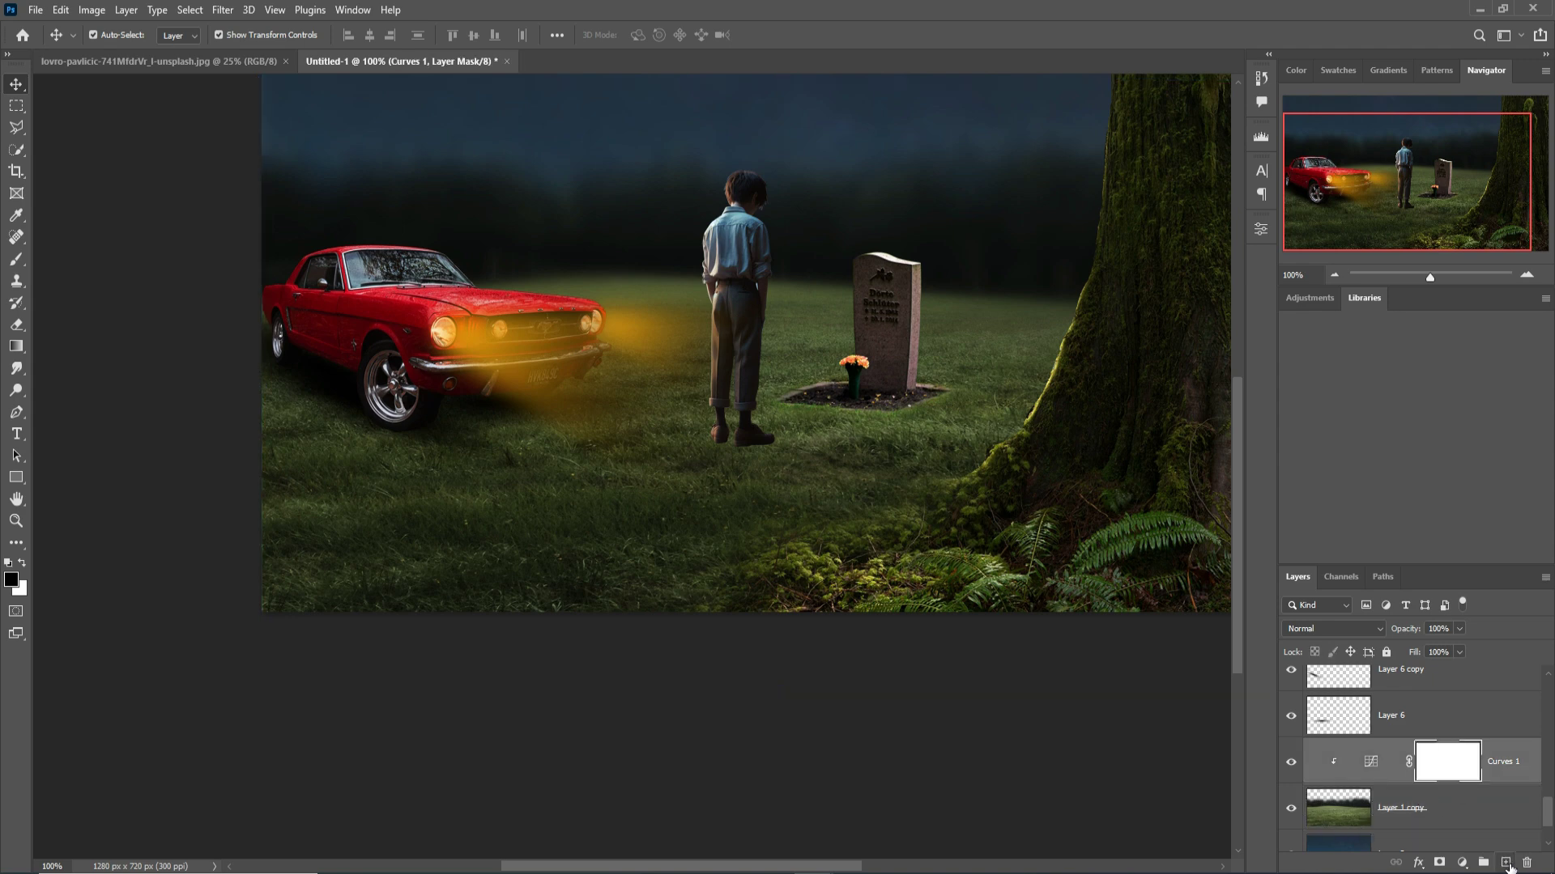
{"action": "left_click", "coordinate": [1505, 862]}
{"action": "left_click", "coordinate": [15, 260]}
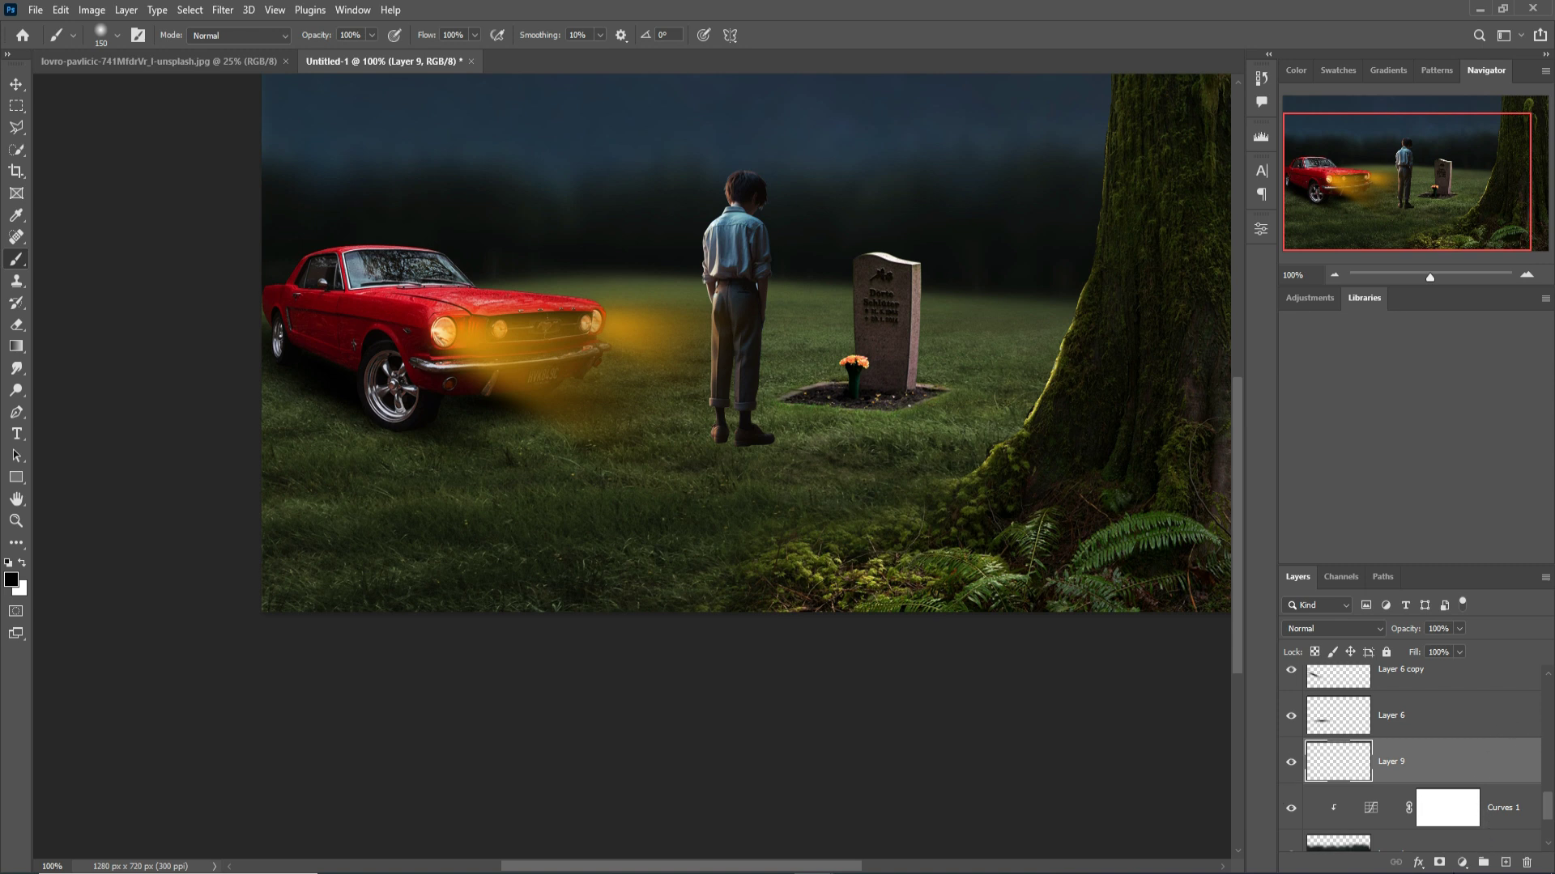
{"action": "left_click", "coordinate": [1377, 627]}
{"action": "left_click", "coordinate": [1373, 625]}
{"action": "left_click", "coordinate": [1348, 629]}
{"action": "left_click", "coordinate": [1336, 630]}
{"action": "left_click", "coordinate": [1462, 863]}
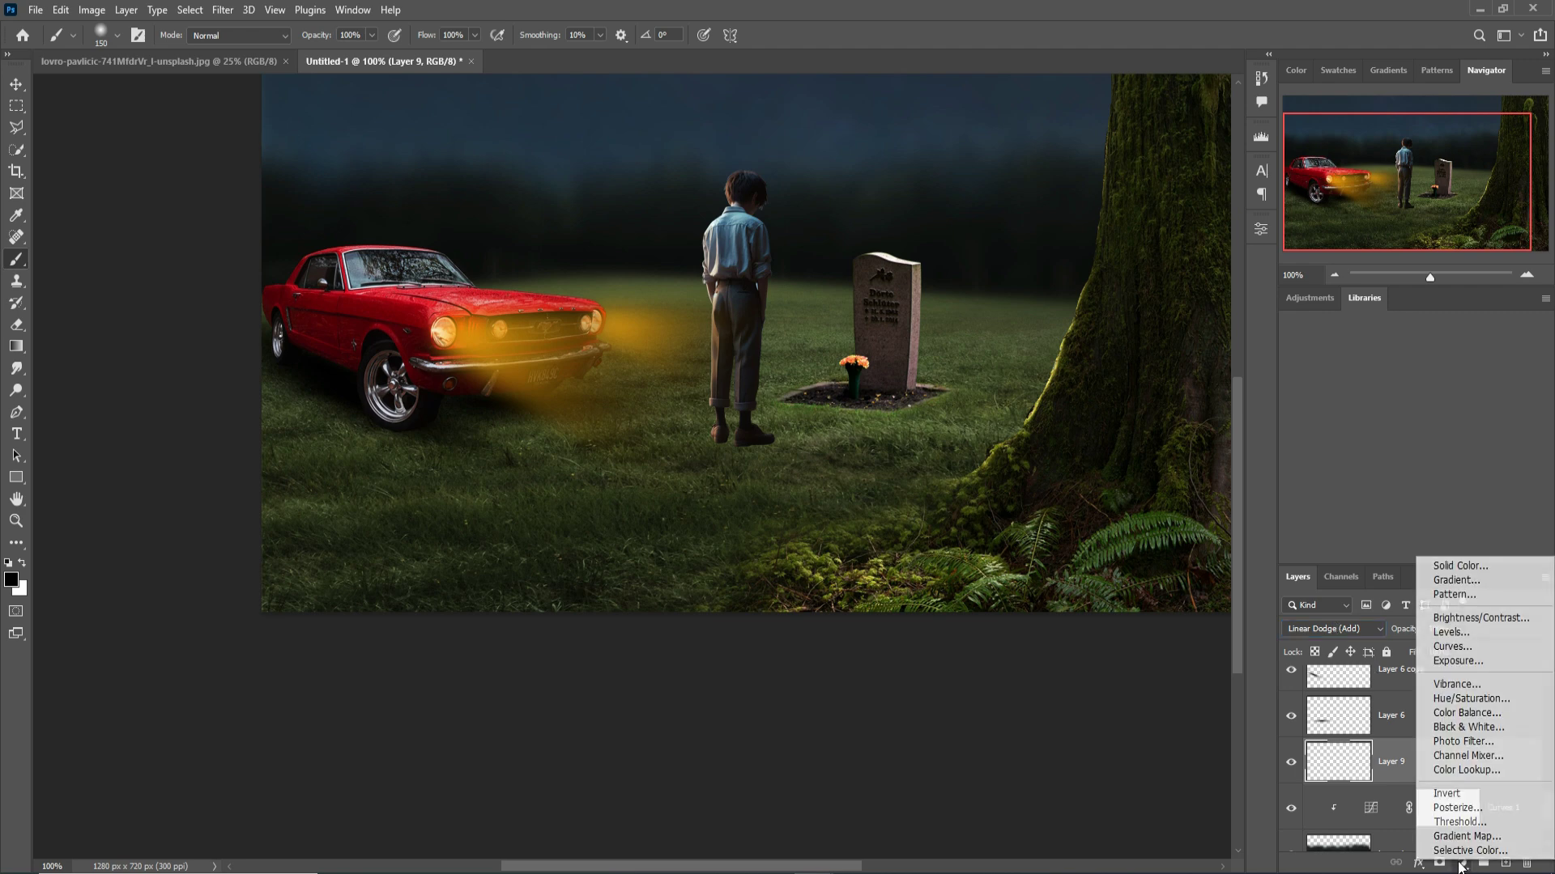
{"action": "left_click", "coordinate": [1464, 567]}
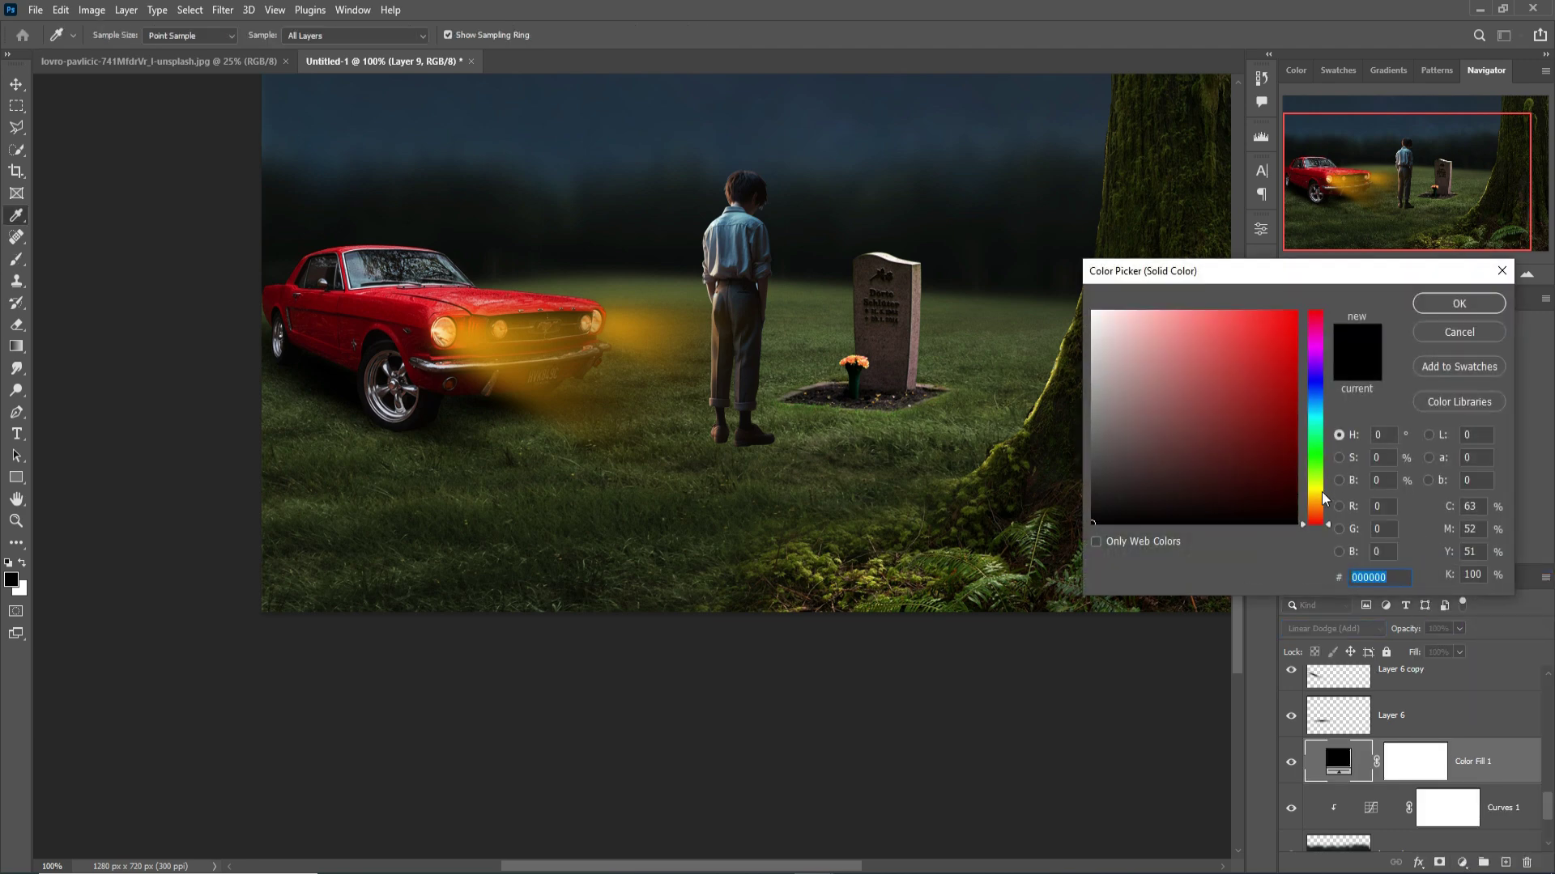
{"action": "left_click", "coordinate": [1316, 496]}
{"action": "left_click", "coordinate": [1294, 316]}
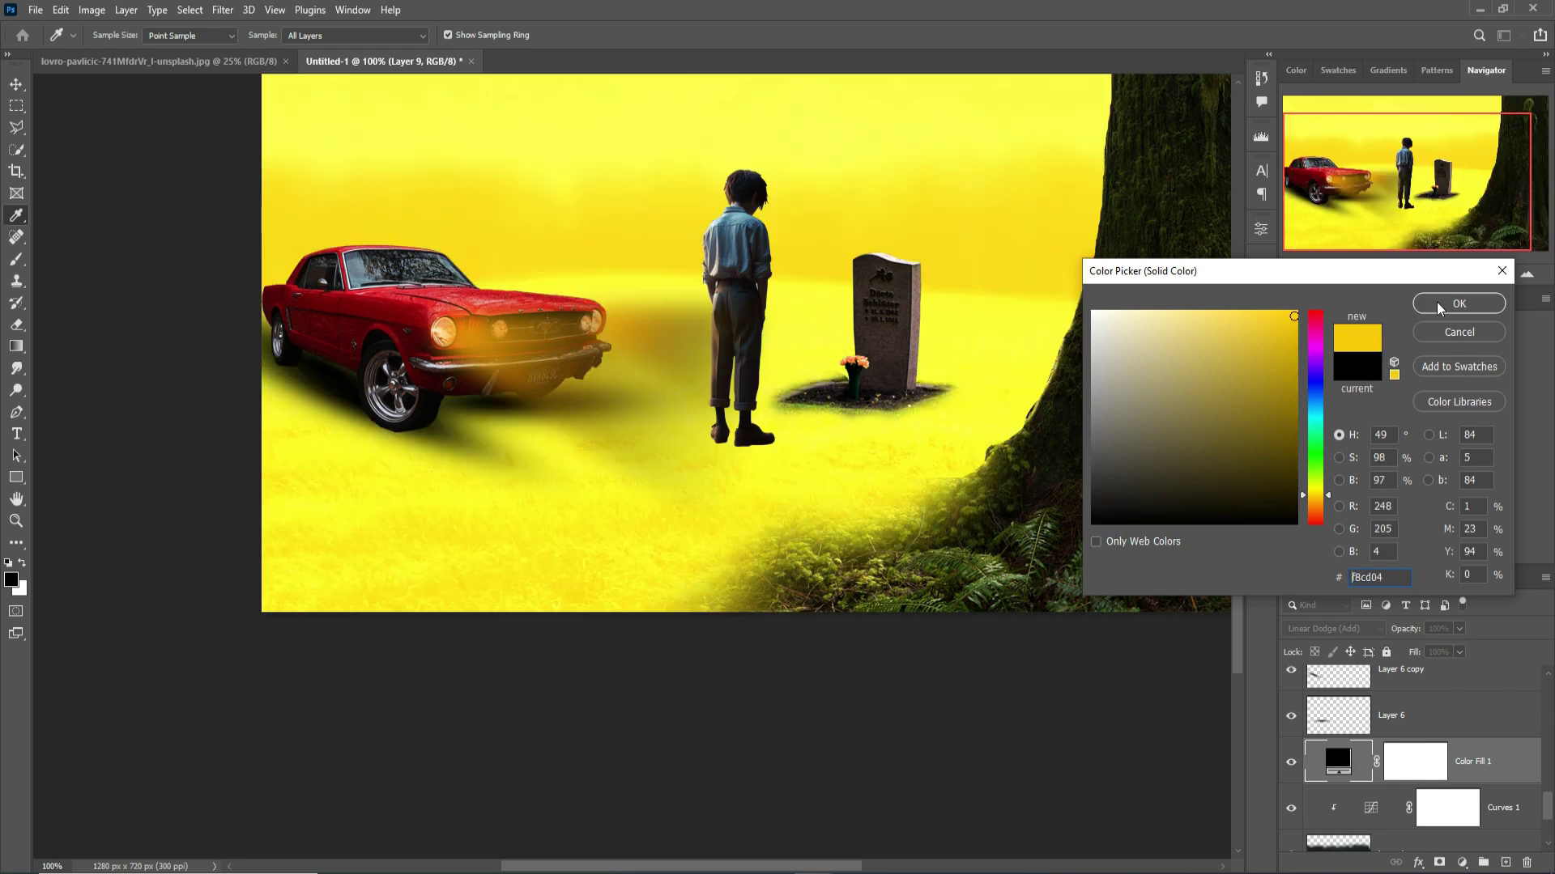
{"action": "left_click", "coordinate": [1500, 272]}
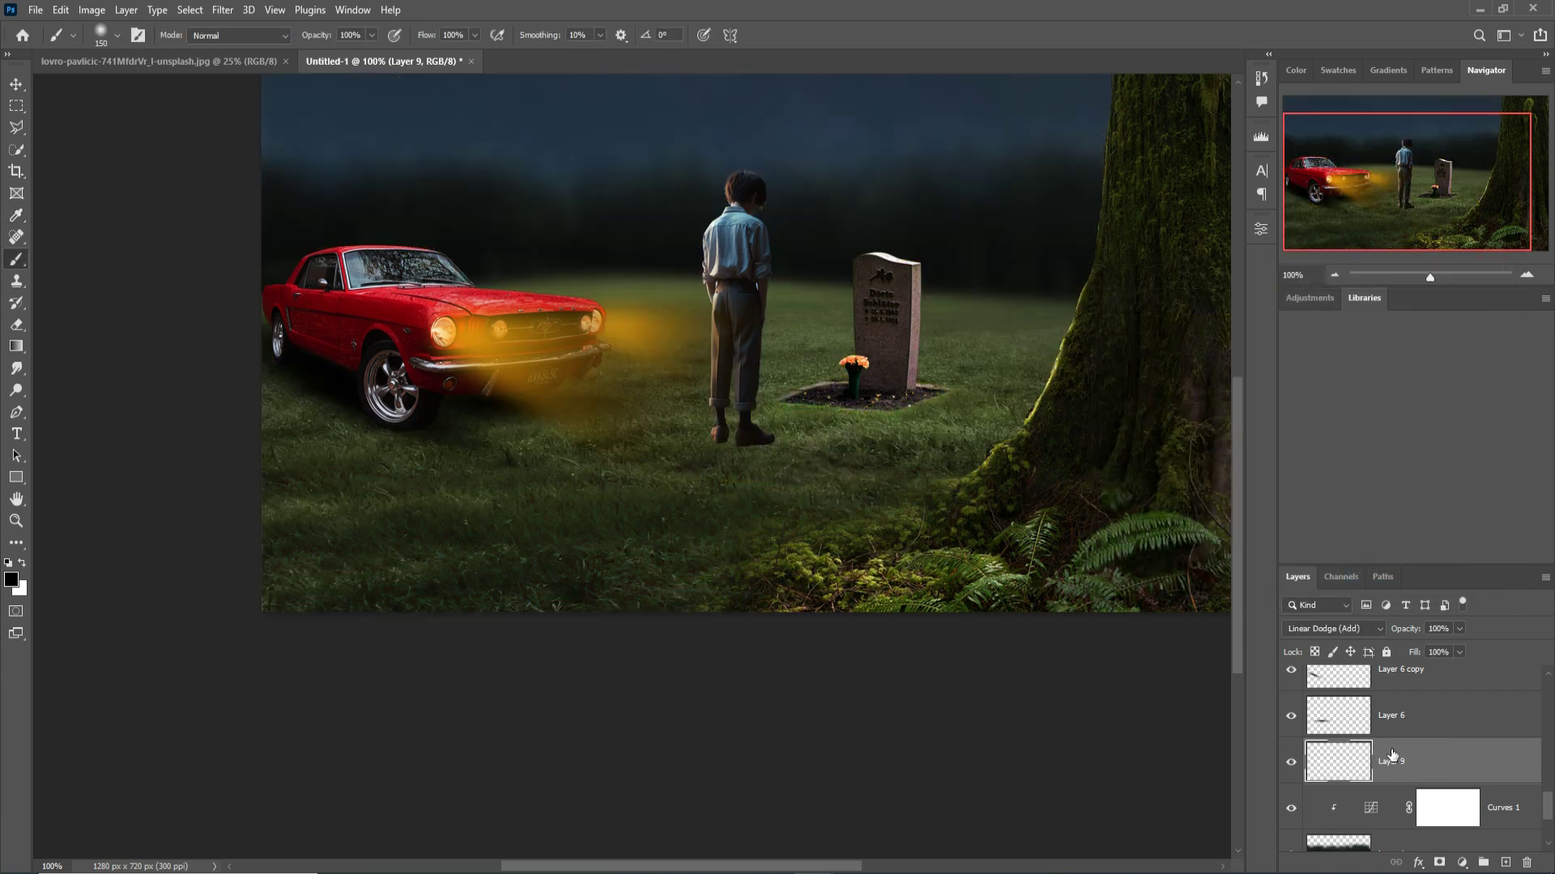
Clip the empty layer to the grass and add a clipped Linear Dodge (Add) Solid Color fill in orange, #f97d04
{"action": "right_click", "coordinate": [1469, 766]}
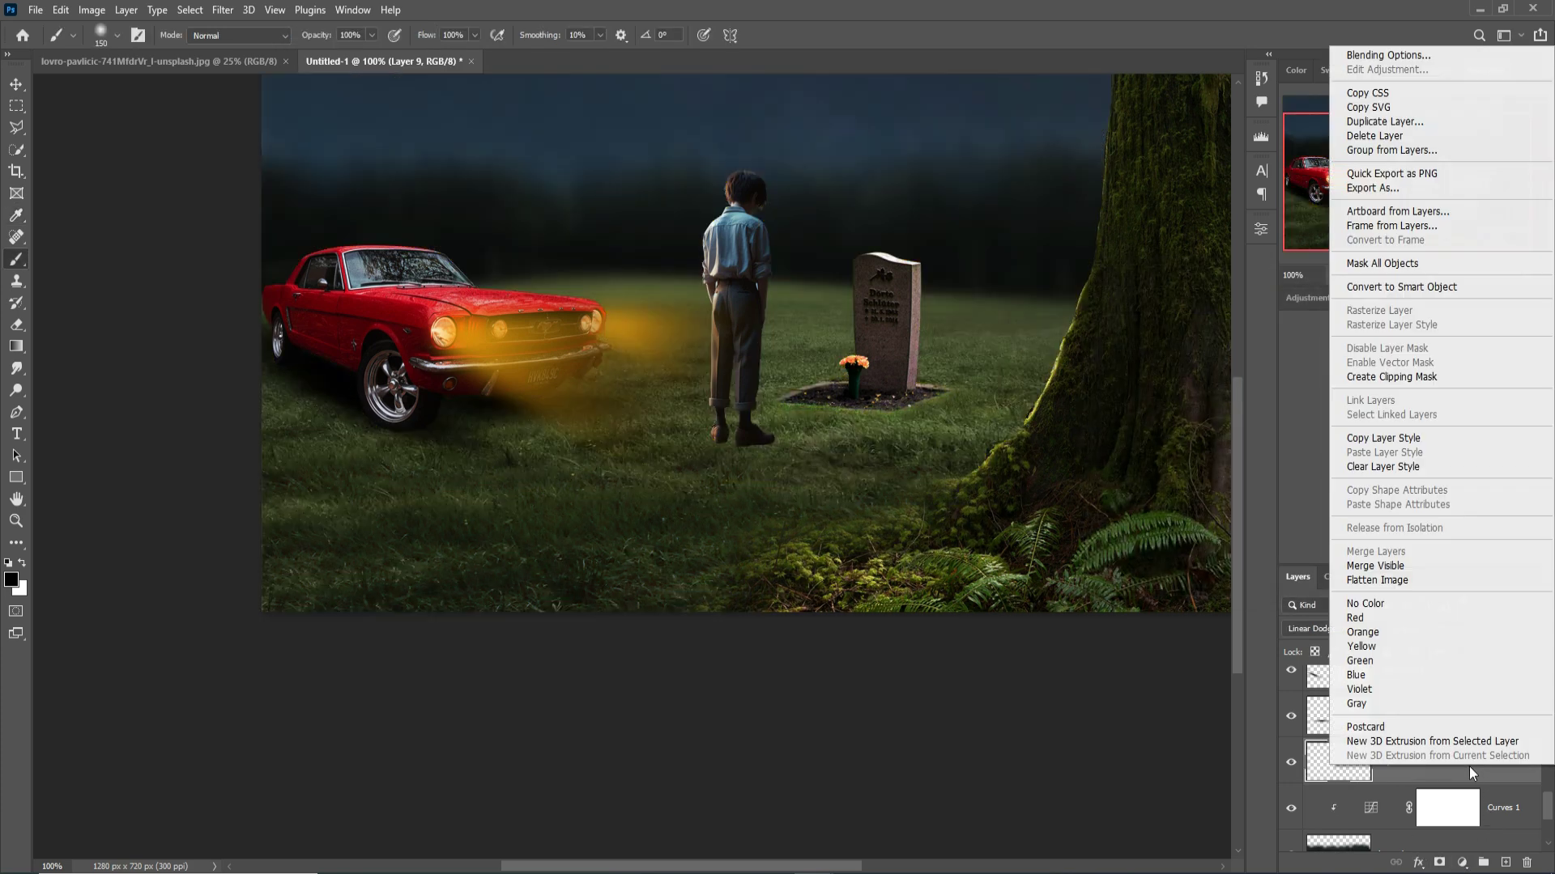
{"action": "left_click", "coordinate": [1391, 377]}
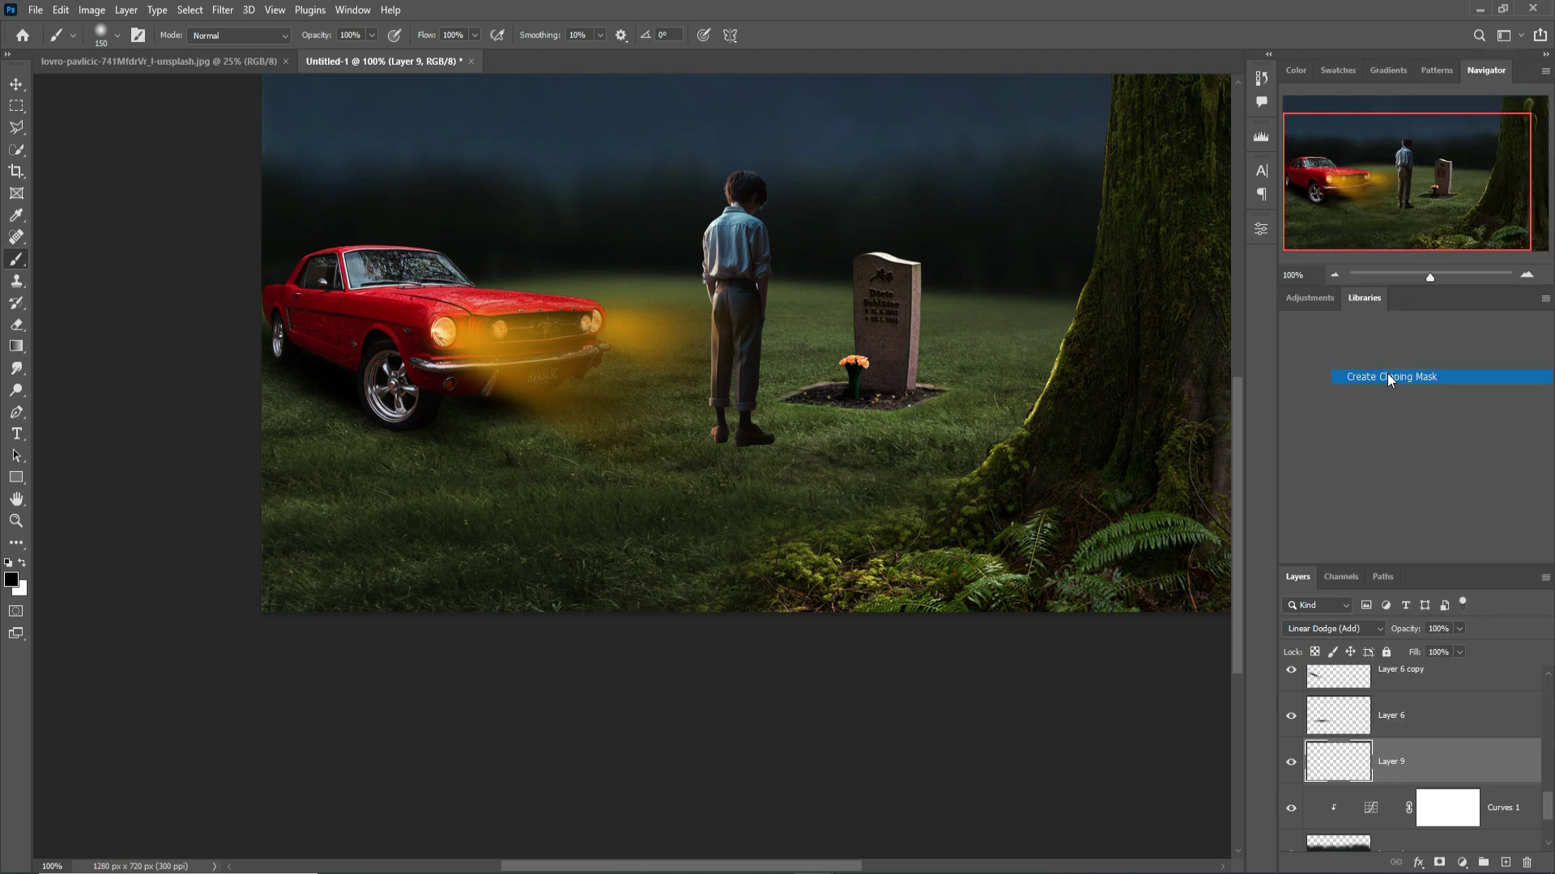
{"action": "left_click", "coordinate": [1461, 862]}
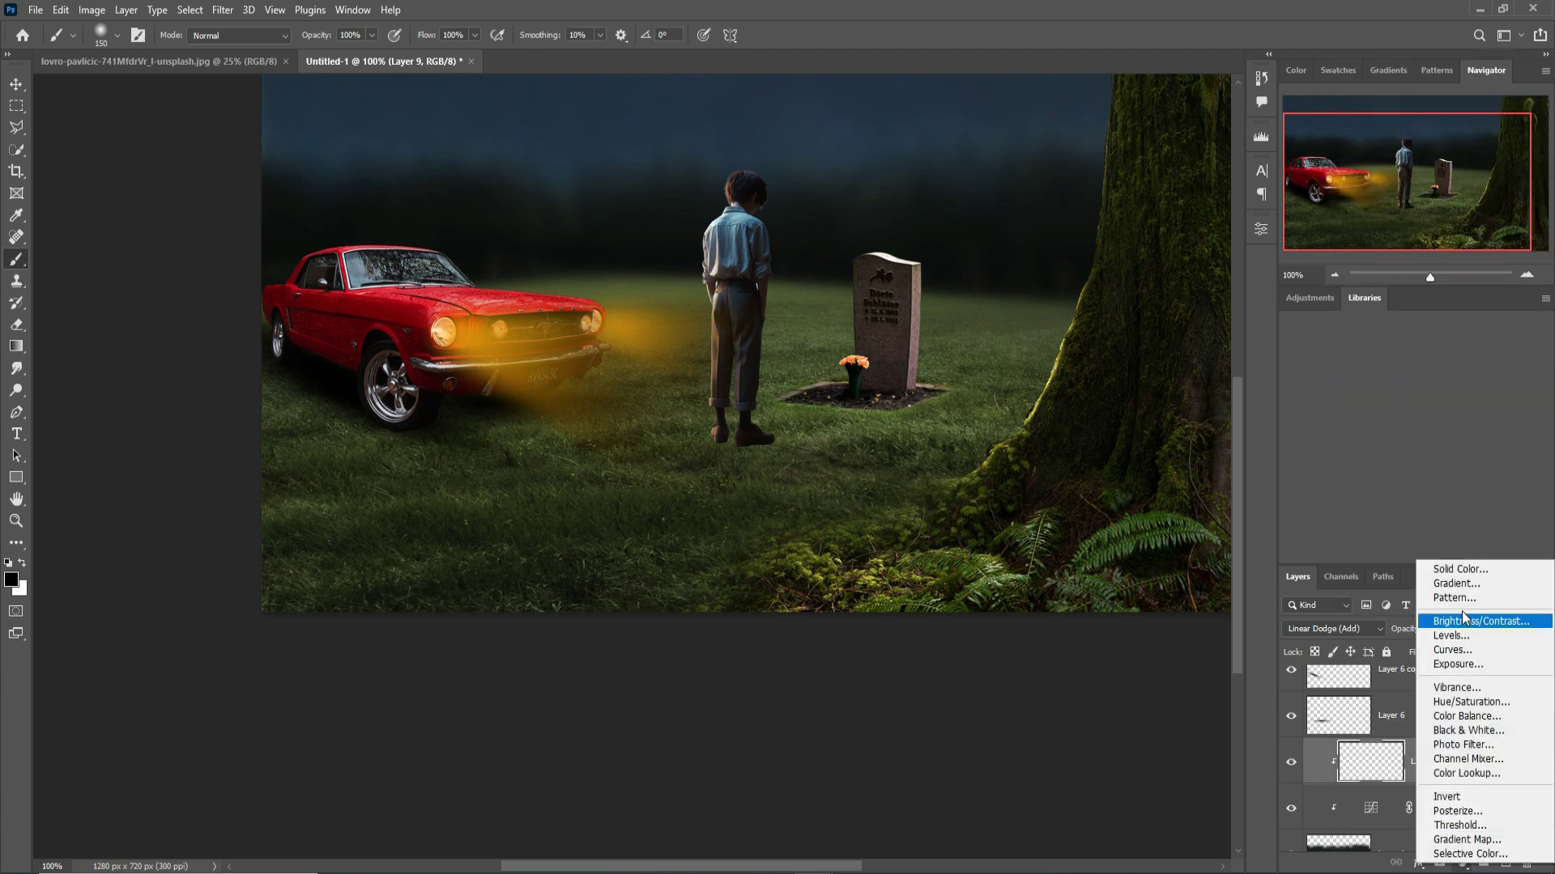
{"action": "left_click", "coordinate": [1456, 571]}
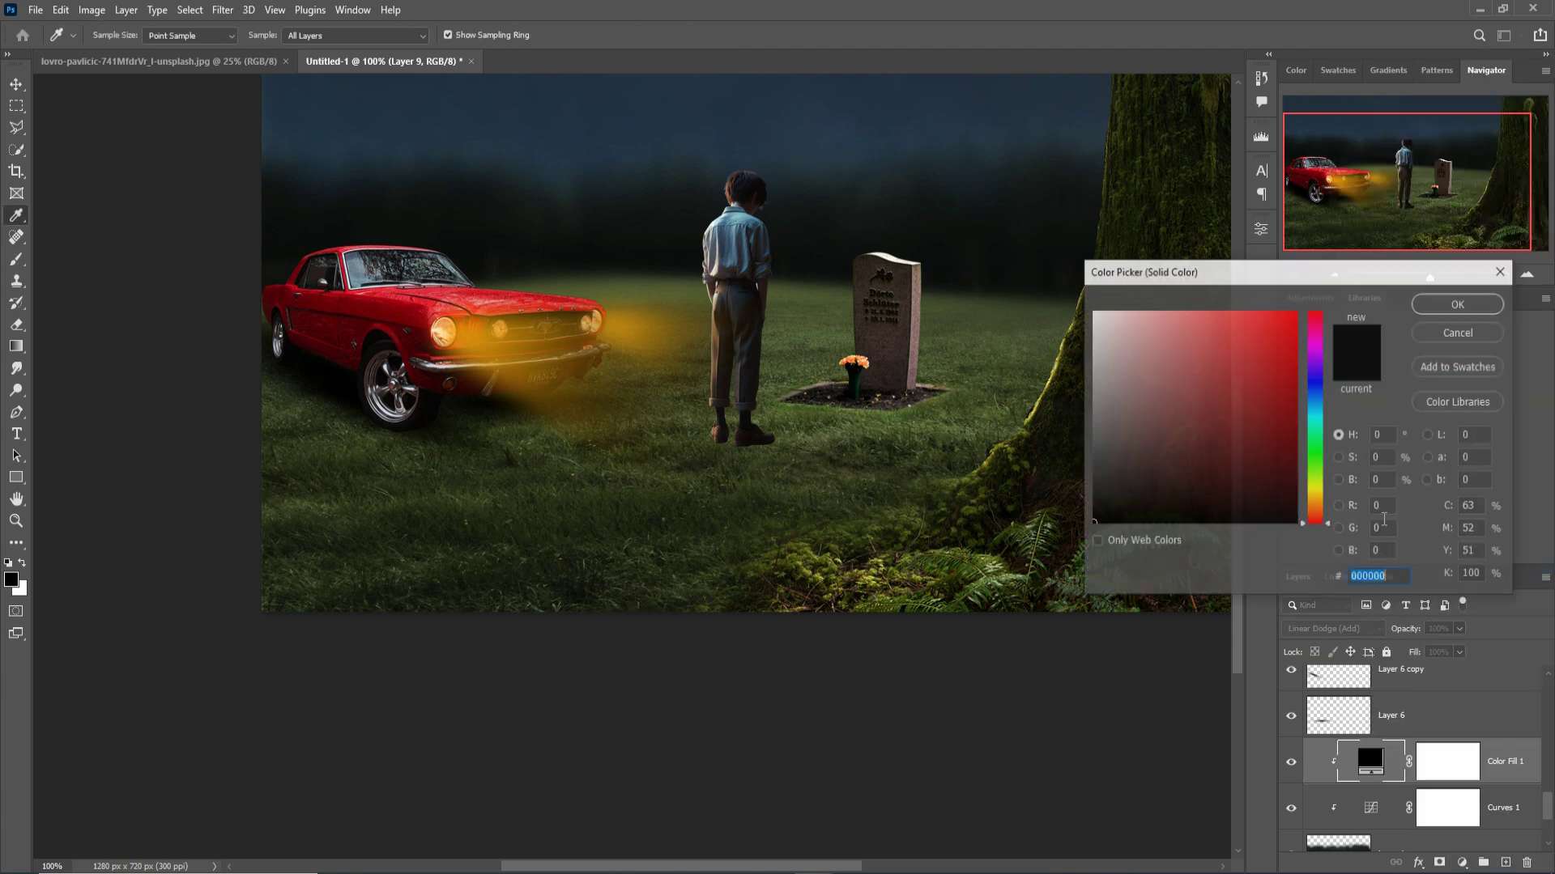
{"action": "left_click", "coordinate": [1316, 505]}
{"action": "left_click", "coordinate": [1294, 315]}
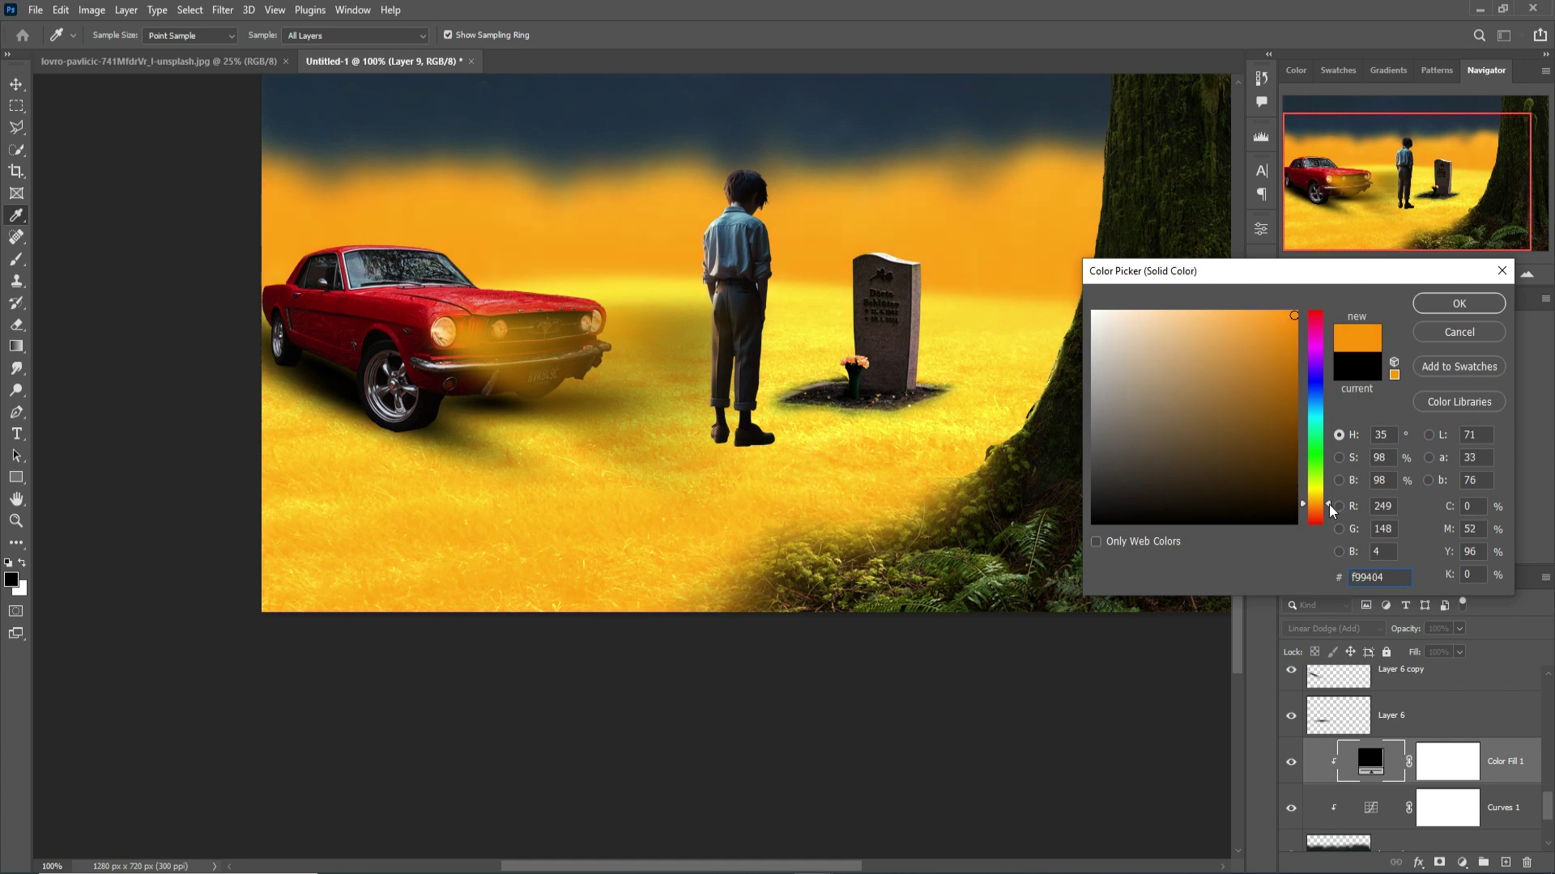
{"action": "left_click_drag", "start_coordinate": [1333, 505], "coordinate": [1330, 509]}
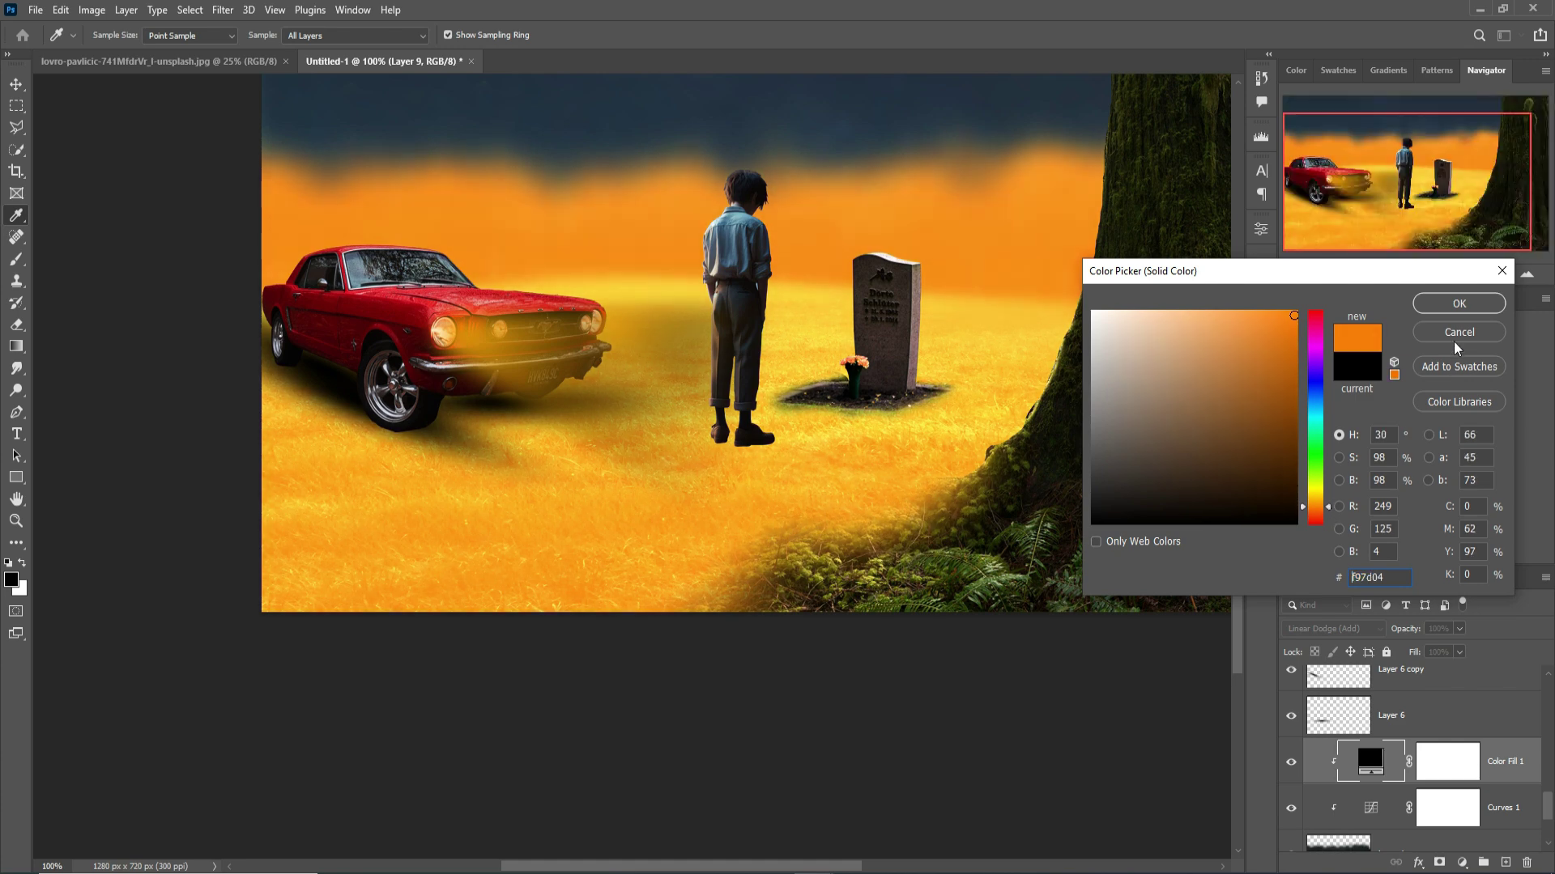
{"action": "left_click", "coordinate": [1457, 304]}
Split the orange fill's Blend If underlying-layer black slider to 0 / 88 so the dark grass areas show through
{"action": "right_click", "coordinate": [1373, 763]}
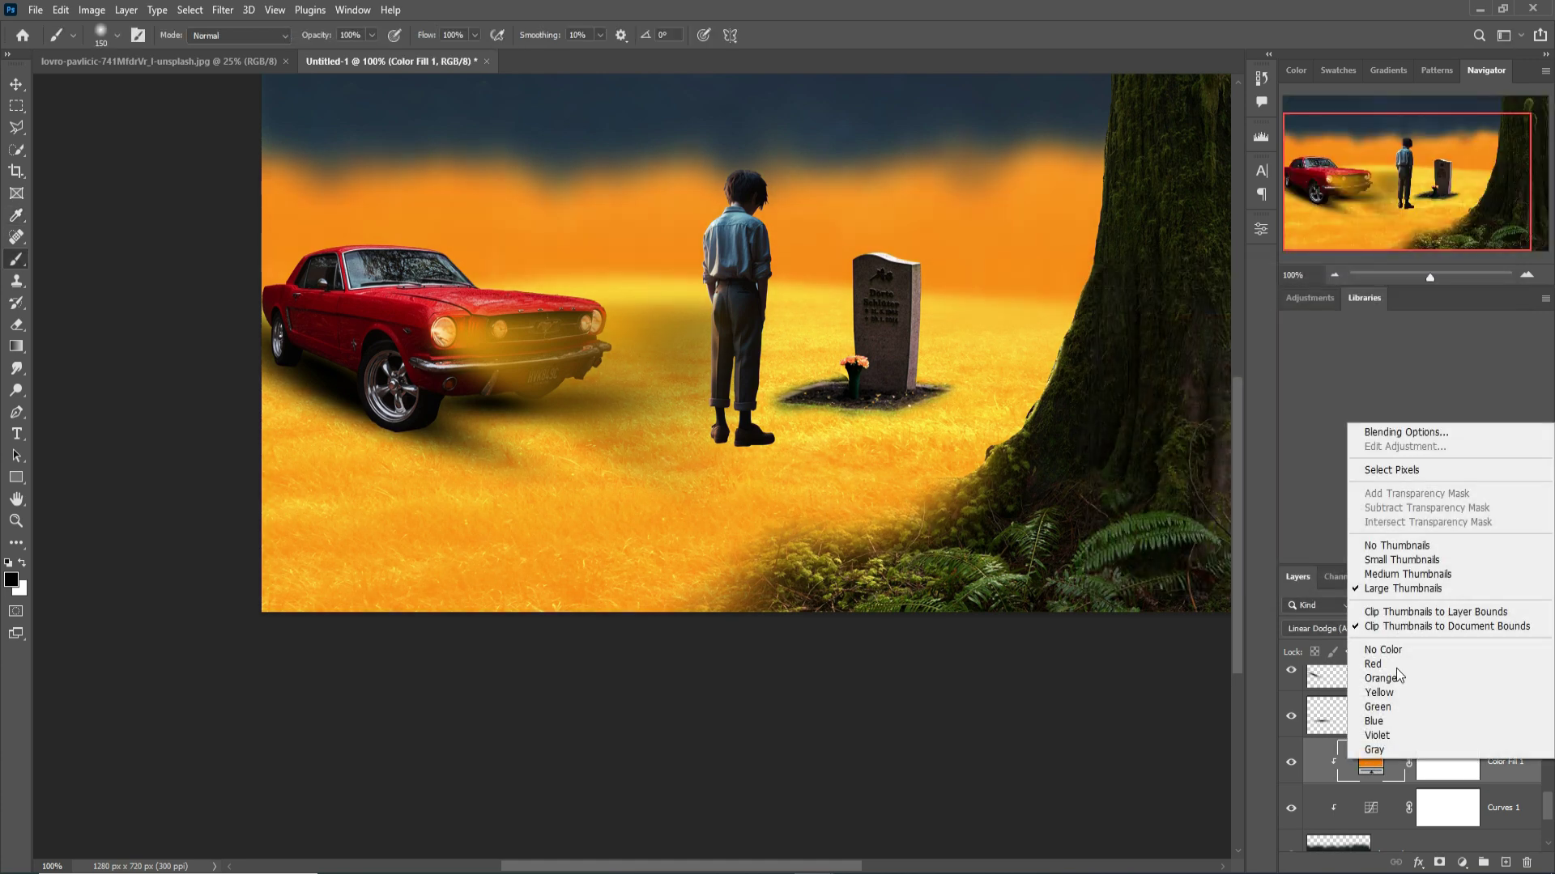
{"action": "left_click", "coordinate": [1407, 431]}
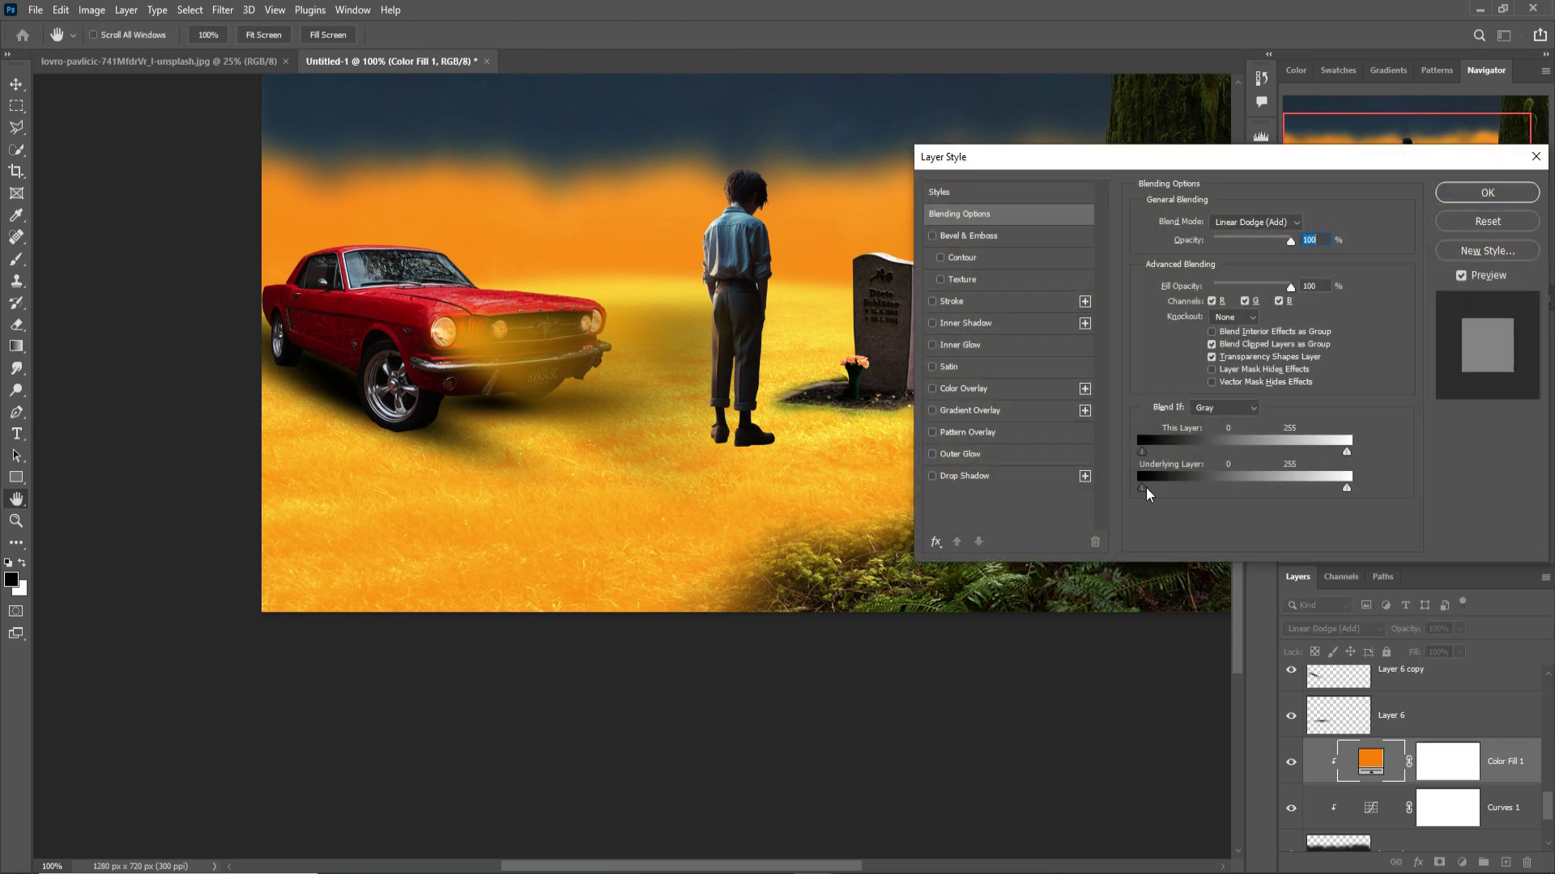
{"action": "left_click_drag", "start_coordinate": [1151, 488], "coordinate": [1205, 484]}
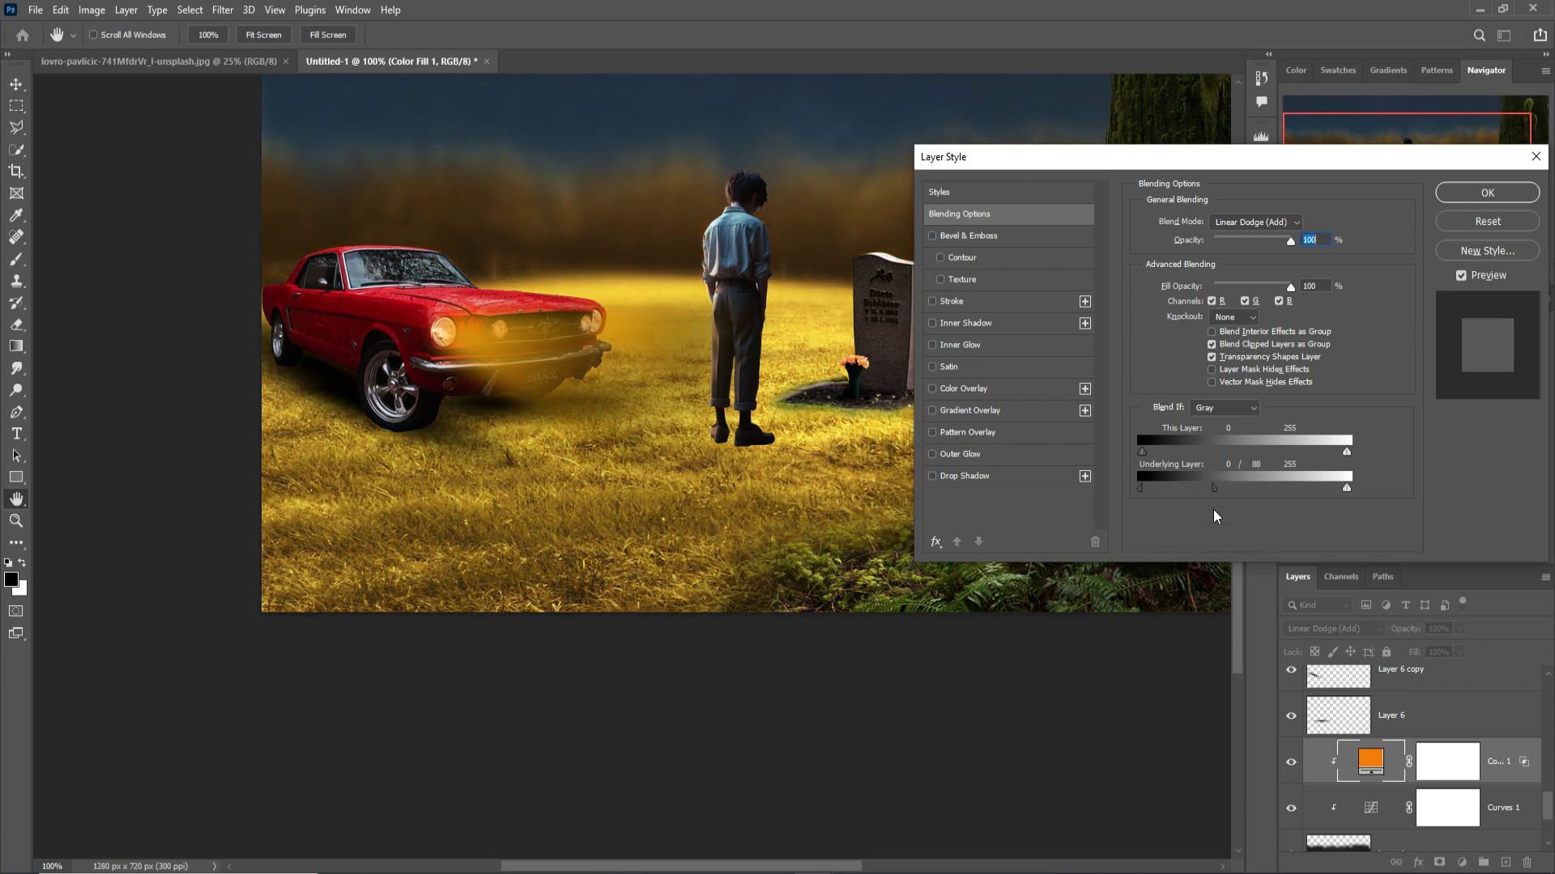
{"action": "left_click", "coordinate": [1487, 192]}
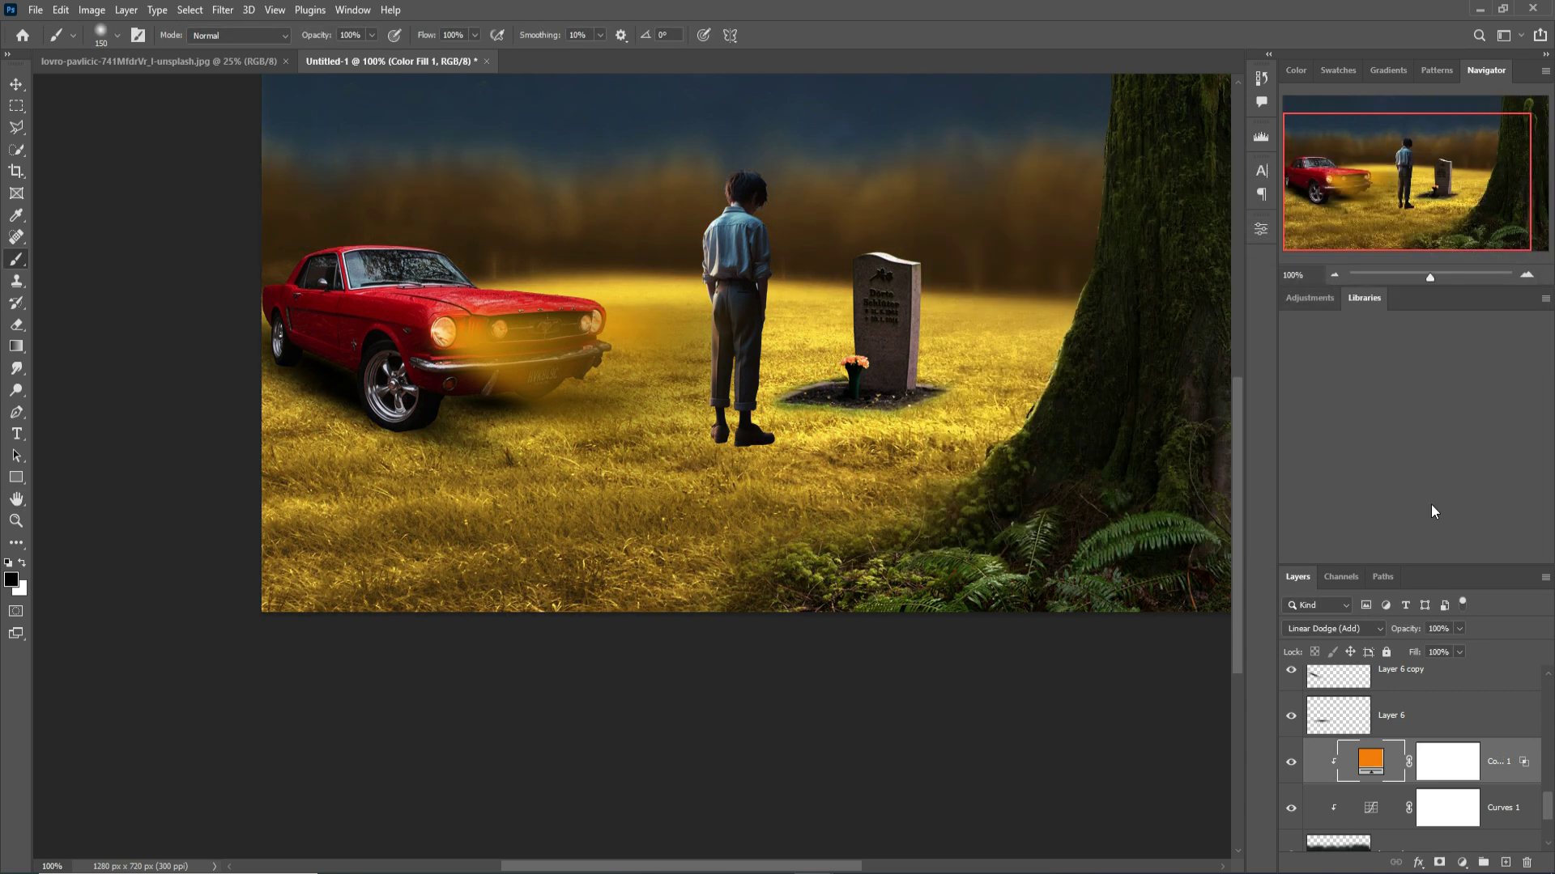
Invert the orange fill's mask to black and paint a white spot of glow on the grass near the boy with a 250 px brush
{"action": "left_click", "coordinate": [1448, 767]}
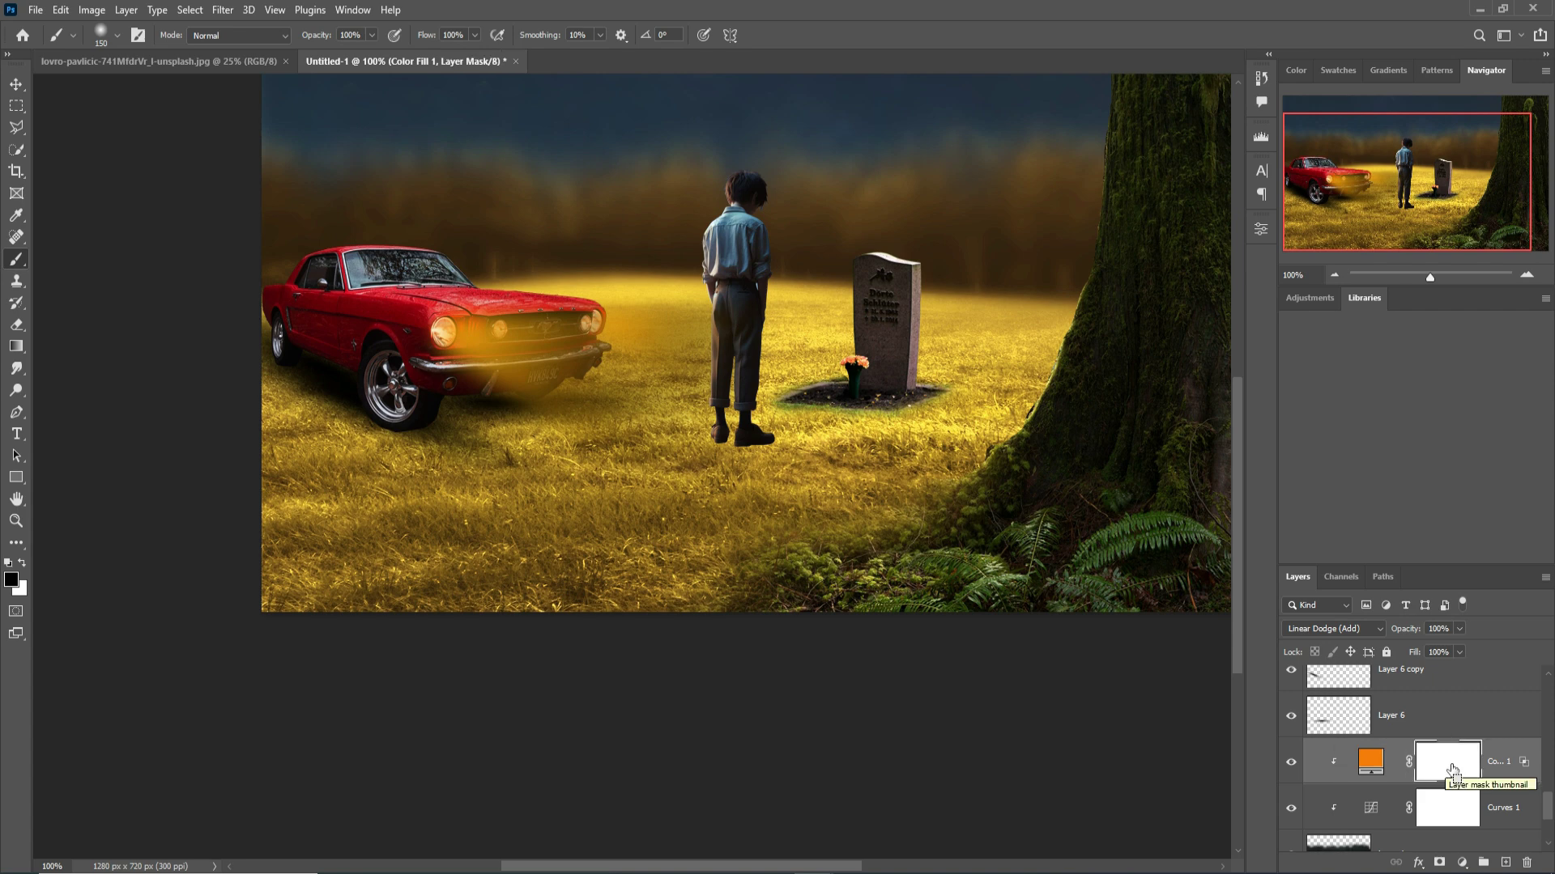
{"action": "key", "text": "ctrl+i"}
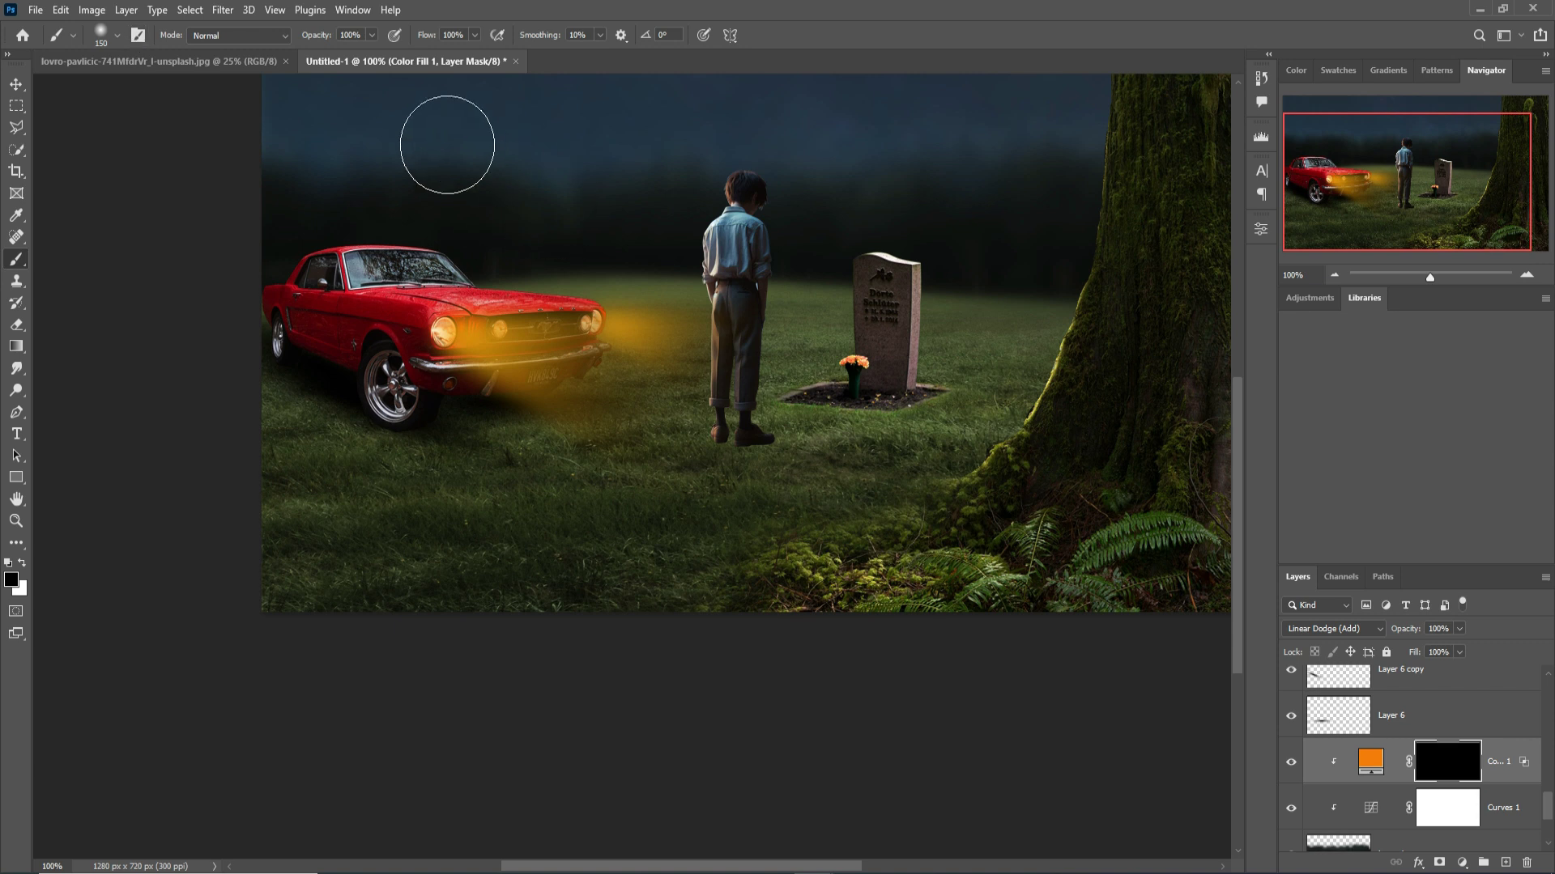
{"action": "key", "text": "bracketright"}
{"action": "key", "text": "bracketright"}
{"action": "key", "text": "bracketright"}
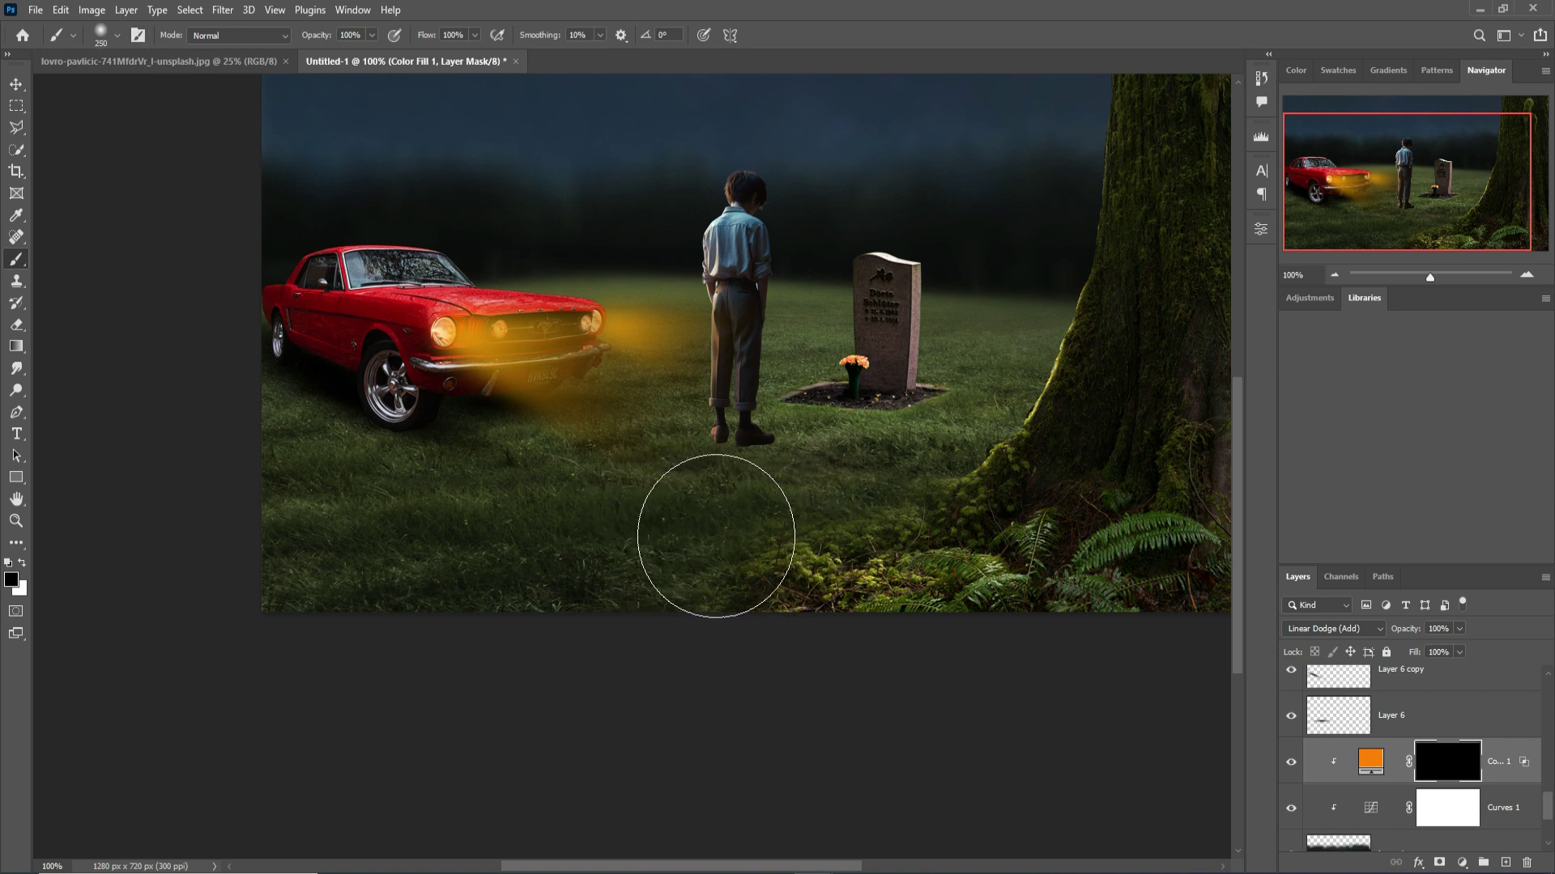
{"action": "key", "text": "x"}
{"action": "left_click_drag", "start_coordinate": [648, 445], "coordinate": [738, 538]}
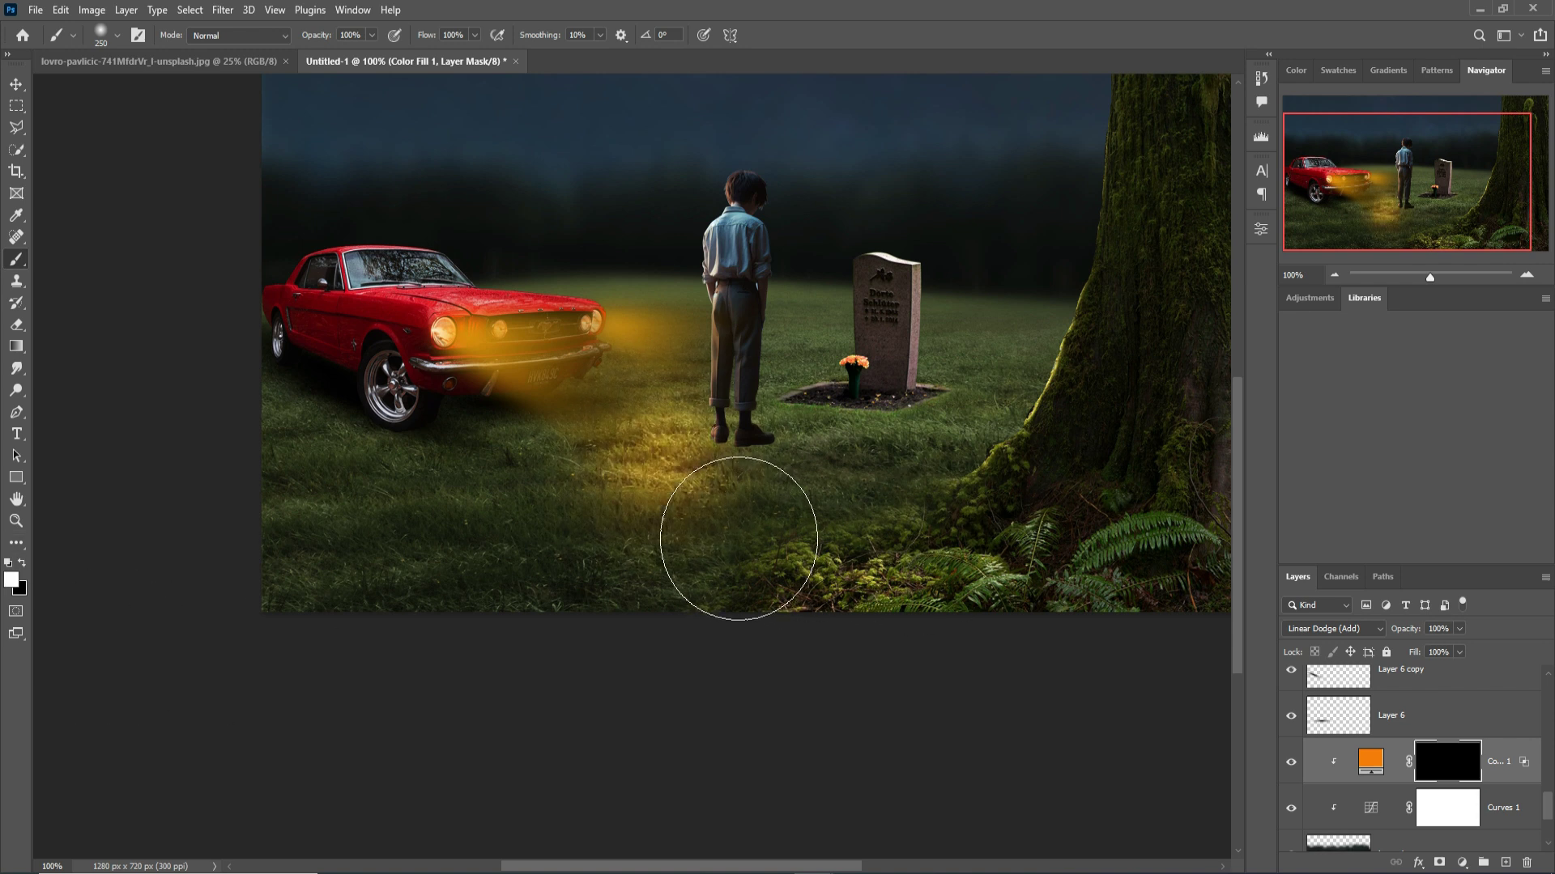
Stretch the mask's glow to 230.47% width and 93.78% height and center it on the grass beneath the boy's feet
{"action": "left_click", "coordinate": [16, 83]}
{"action": "left_click_drag", "start_coordinate": [823, 450], "coordinate": [1061, 450]}
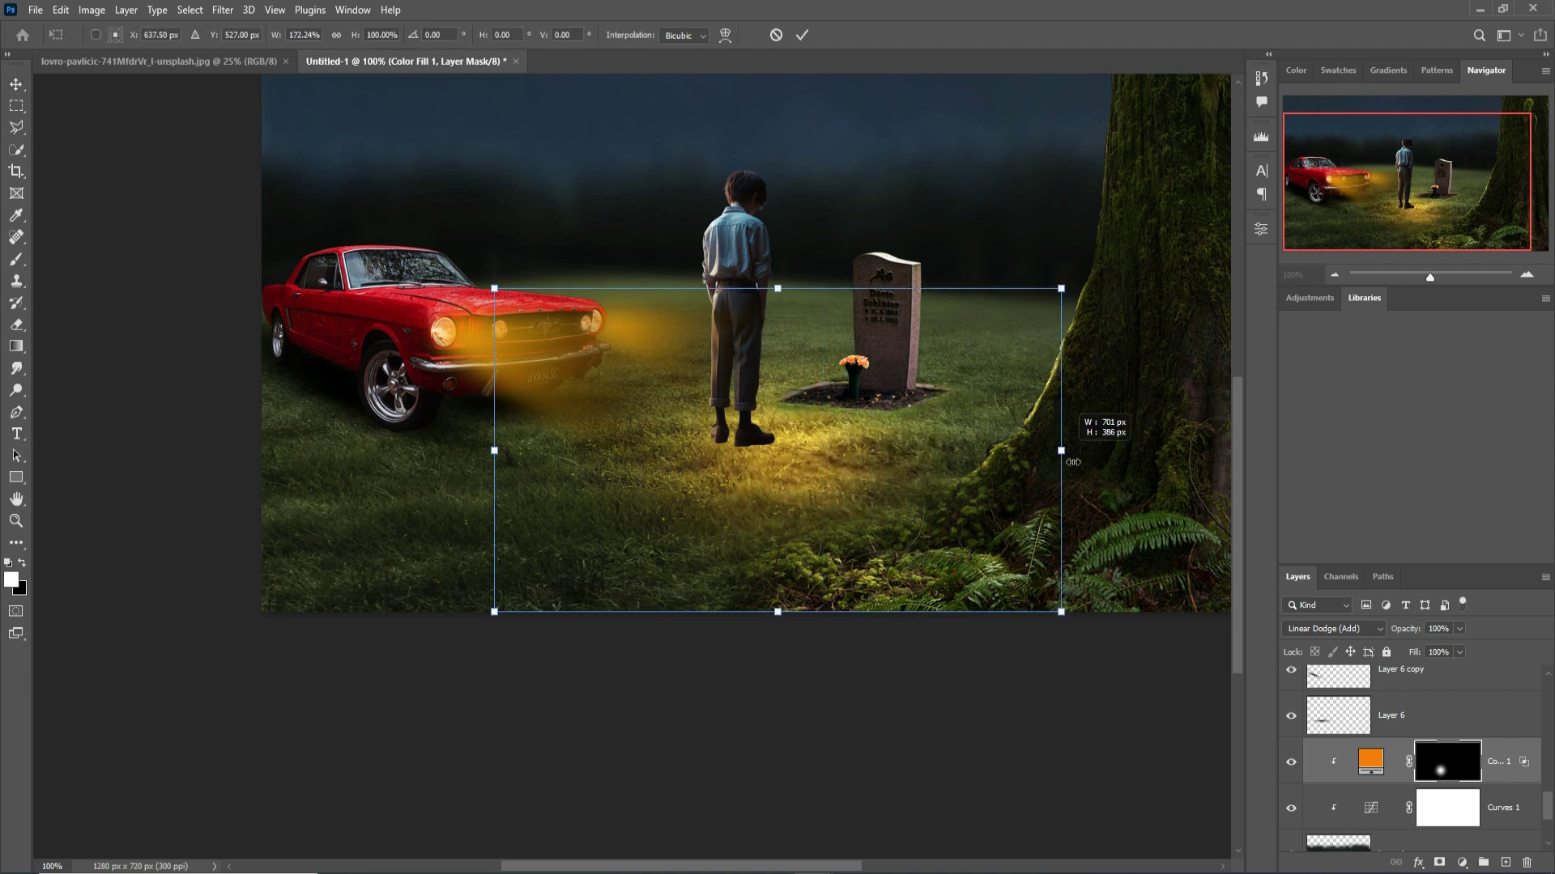
{"action": "left_click_drag", "start_coordinate": [489, 458], "coordinate": [343, 457]}
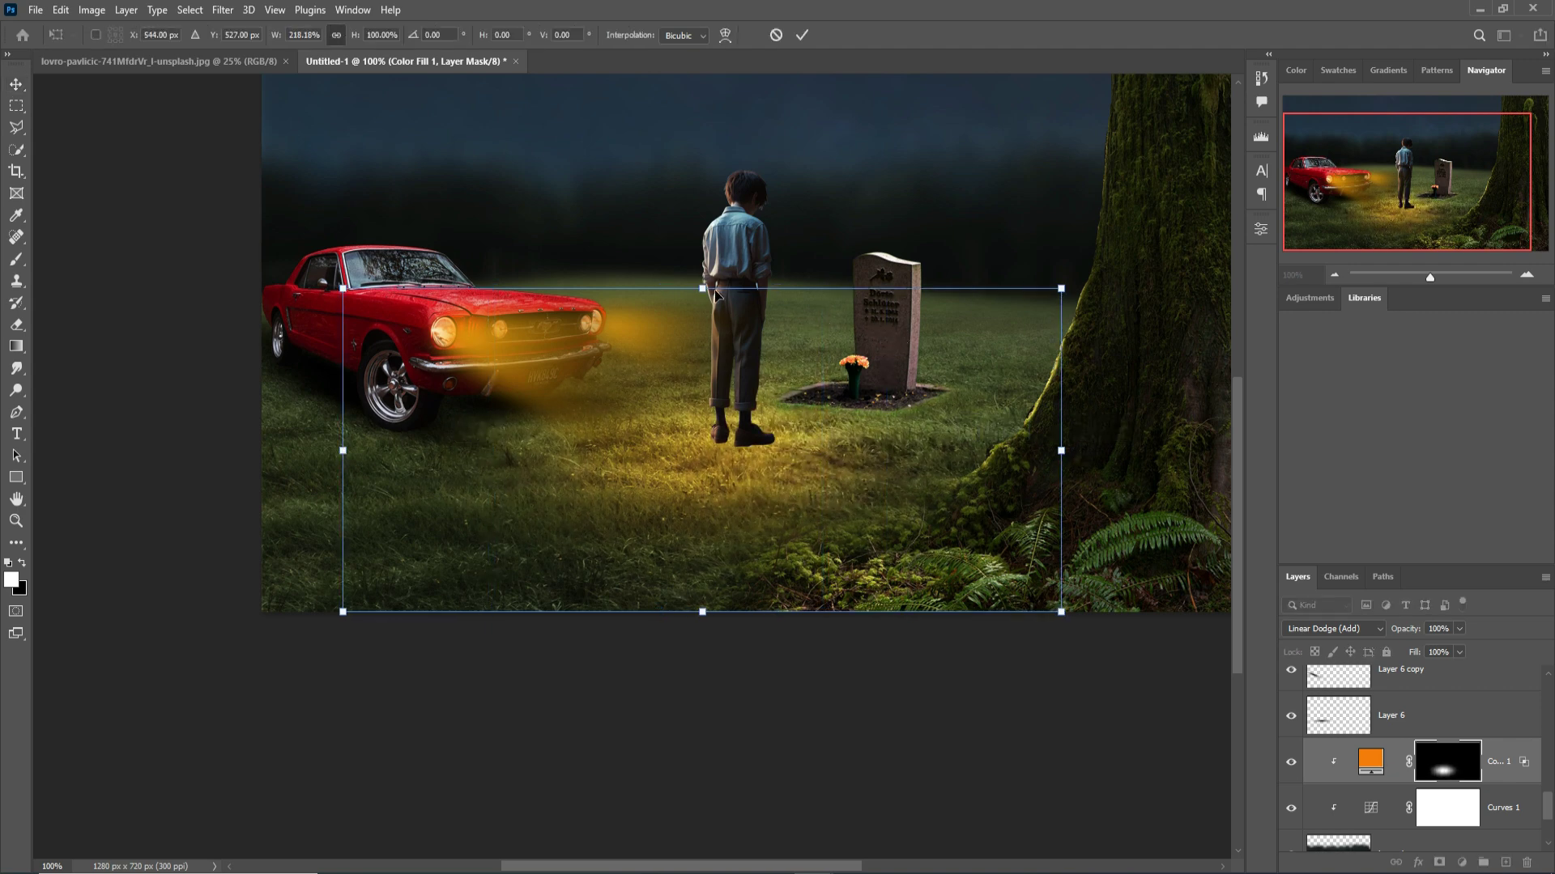
{"action": "left_click_drag", "start_coordinate": [715, 293], "coordinate": [715, 312]}
{"action": "left_click_drag", "start_coordinate": [1063, 470], "coordinate": [1112, 469]}
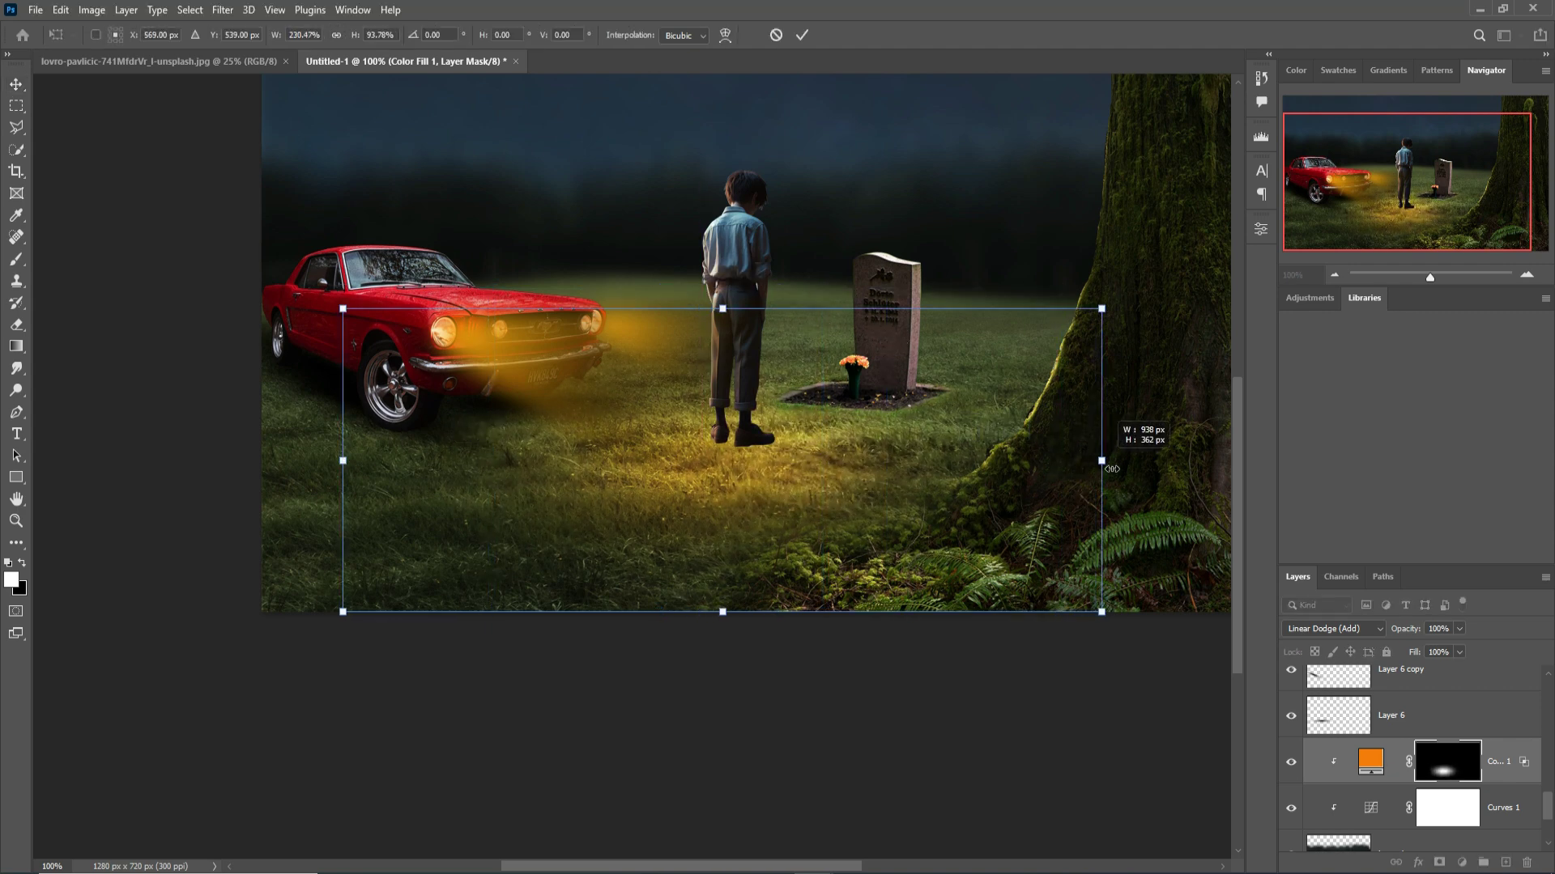
{"action": "left_click_drag", "start_coordinate": [727, 479], "coordinate": [749, 476]}
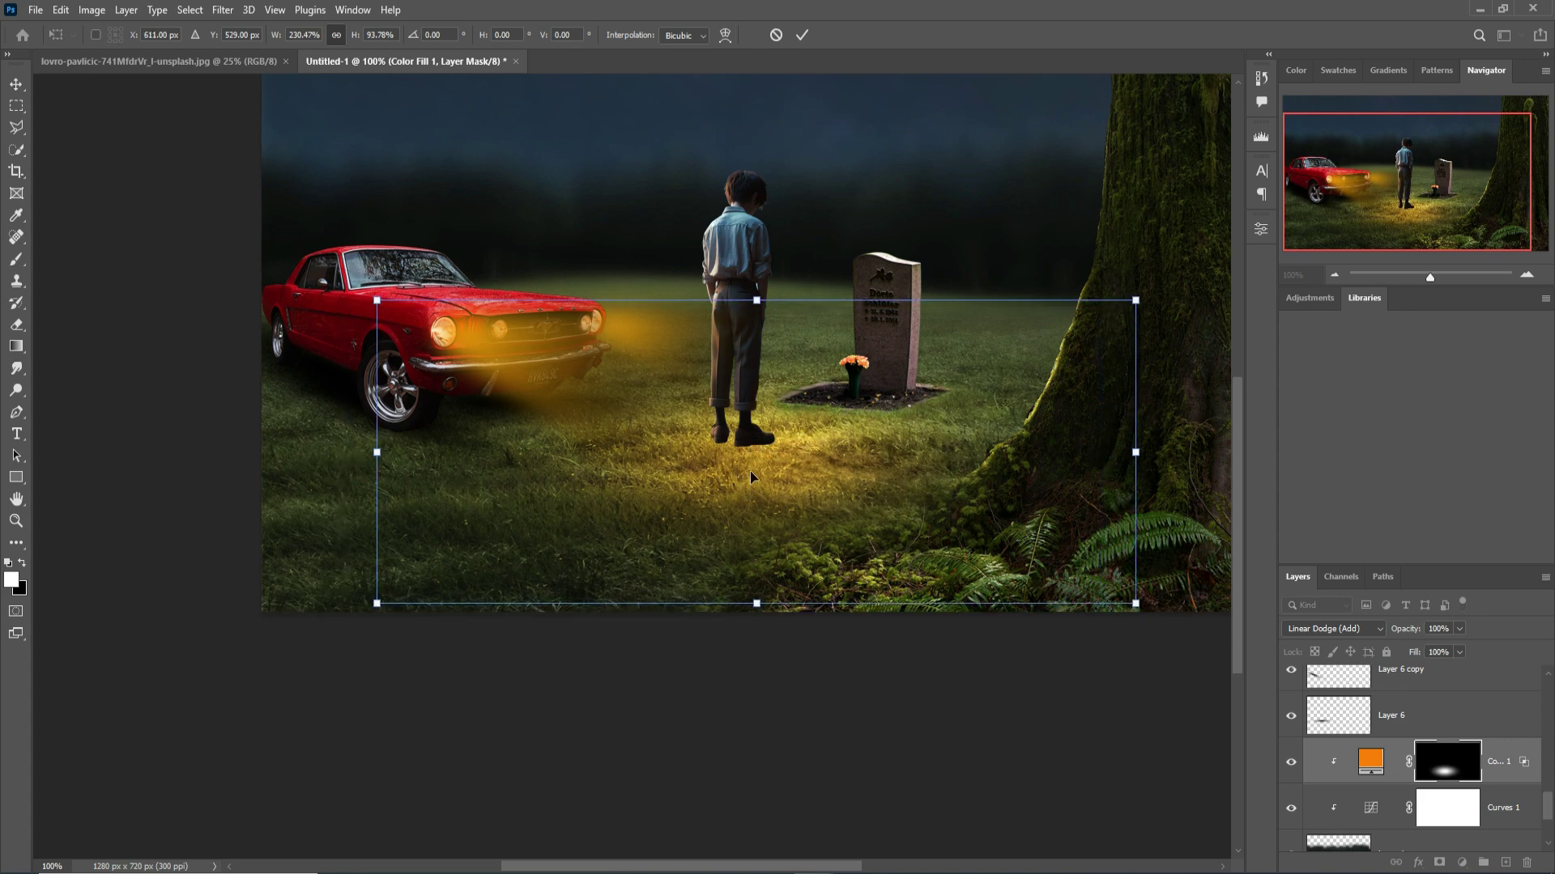
{"action": "left_click", "coordinate": [800, 35]}
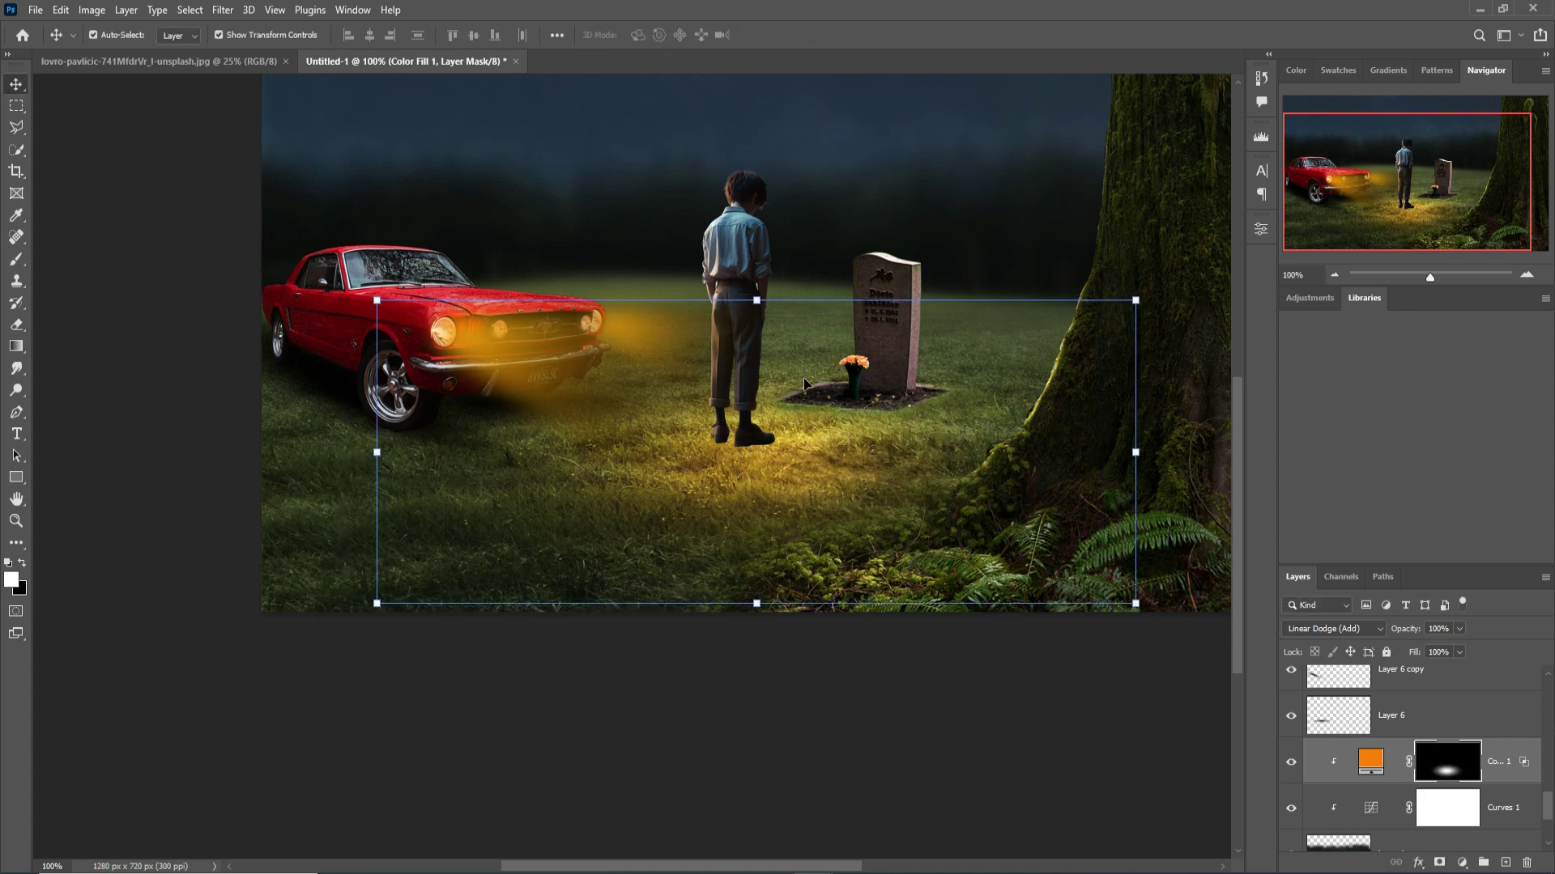
Create an empty layer directly beneath the boy, above the gravestone's Curves adjustment, with black as the foreground color
{"action": "left_click", "coordinate": [751, 332]}
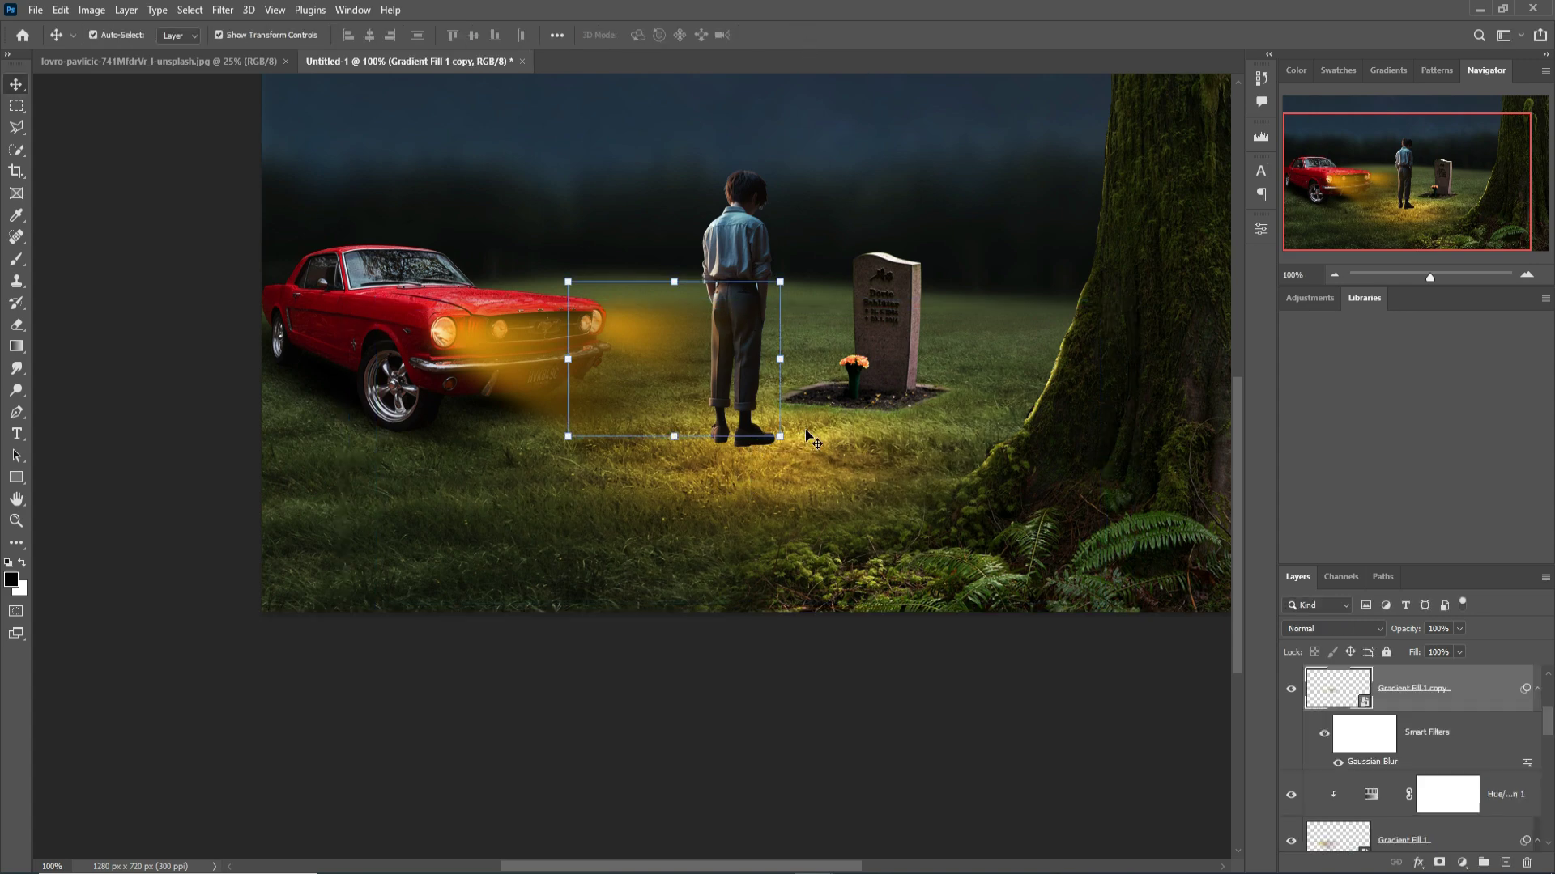
{"action": "left_click", "coordinate": [750, 213]}
{"action": "scroll", "coordinate": [1473, 807], "scroll_direction": "down", "scroll_amount": 2}
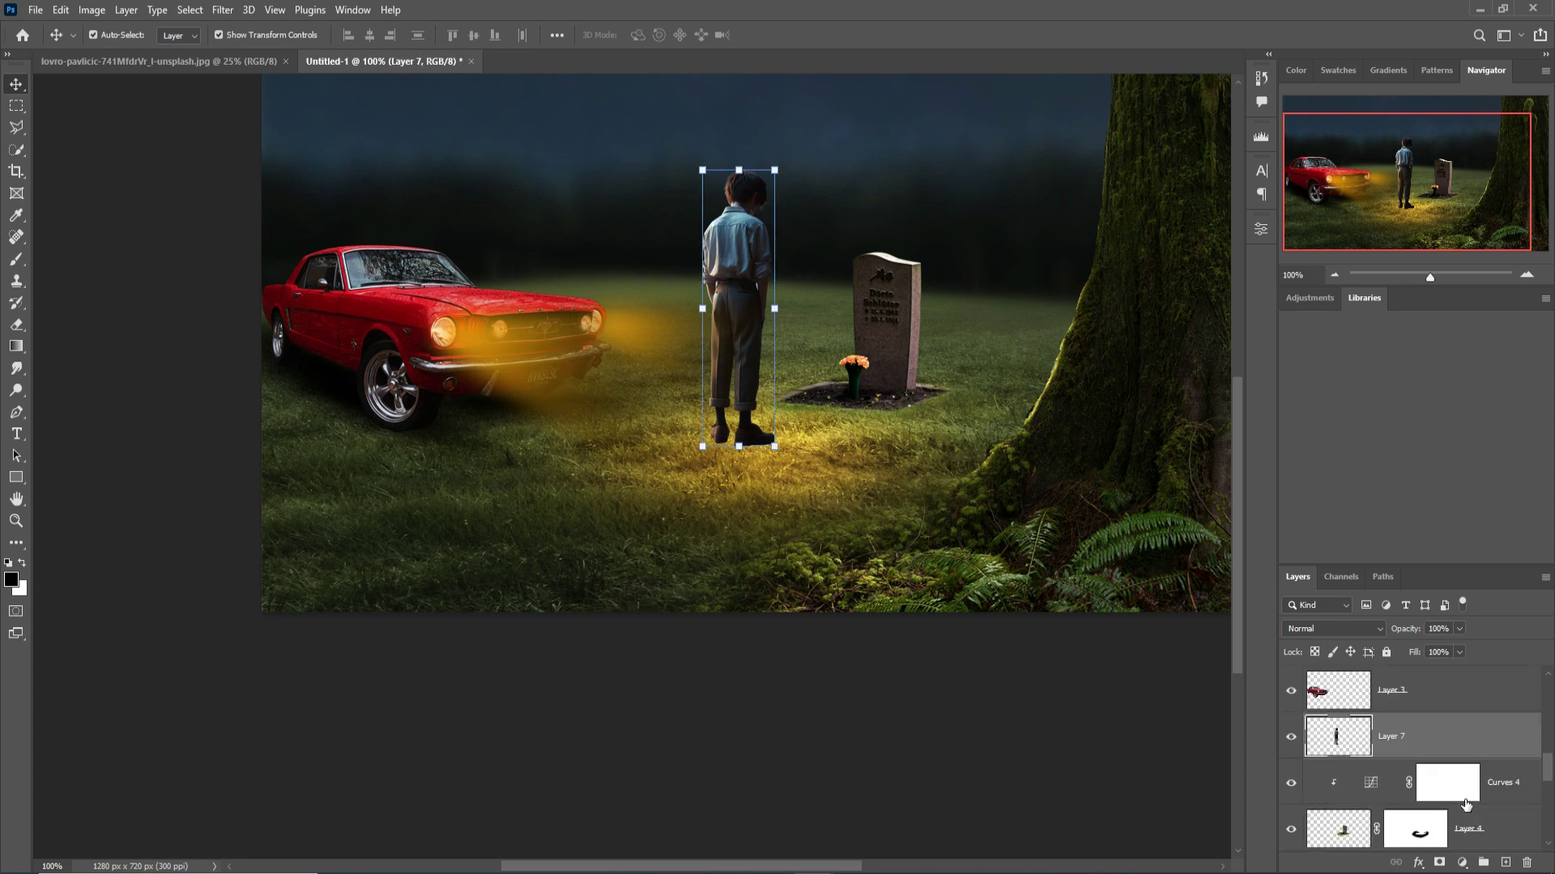
{"action": "left_click", "coordinate": [1509, 798]}
{"action": "key", "text": "x"}
{"action": "left_click", "coordinate": [1508, 863]}
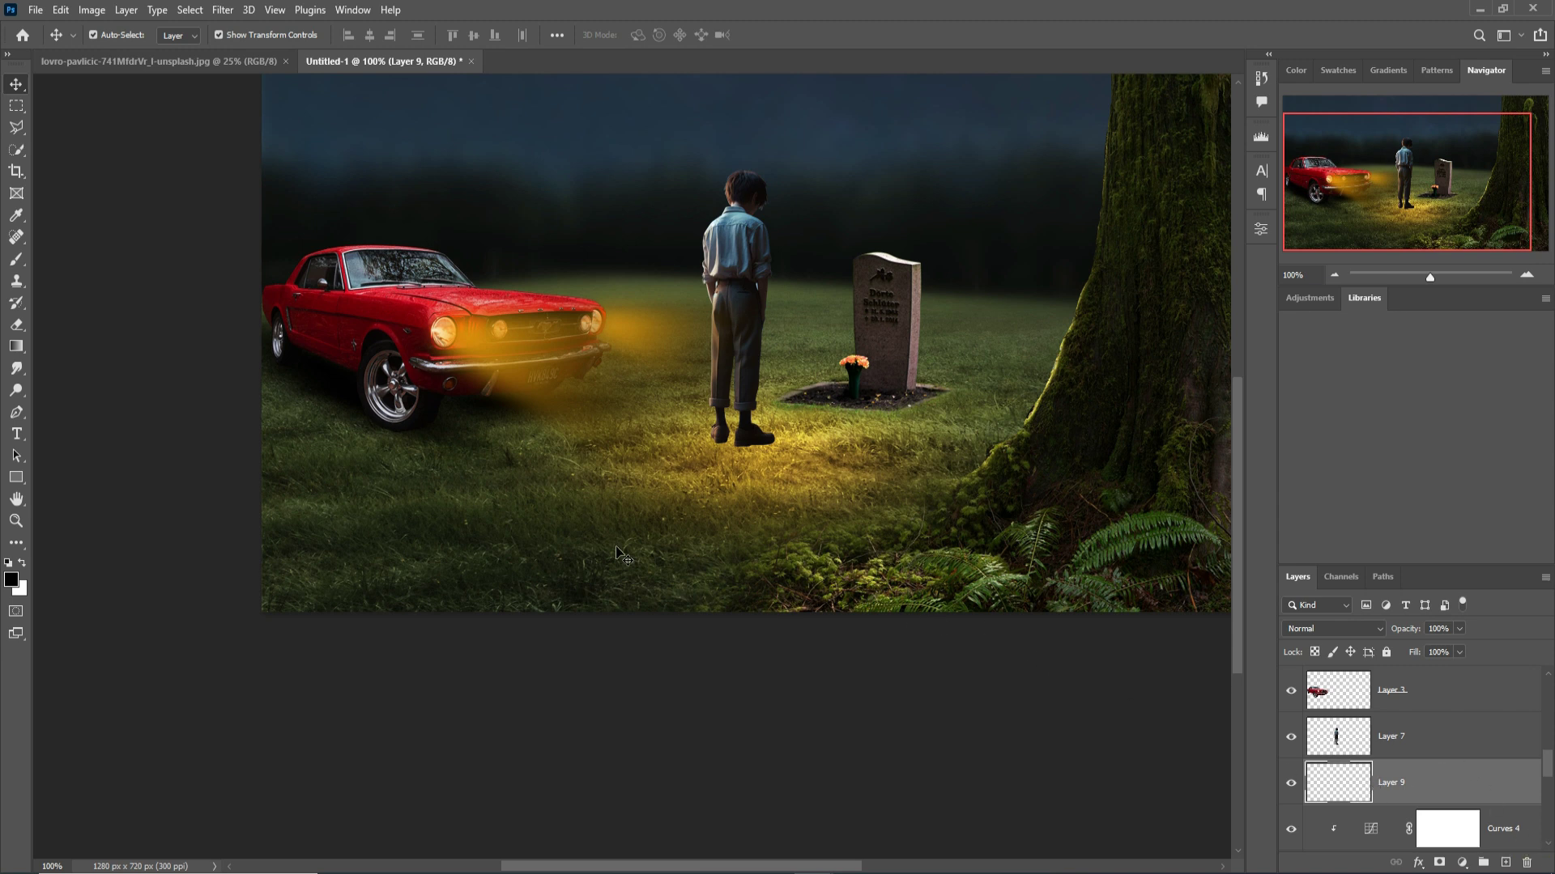
Duplicate the small shadow layer under the boy's feet
{"action": "right_click", "coordinate": [1417, 782]}
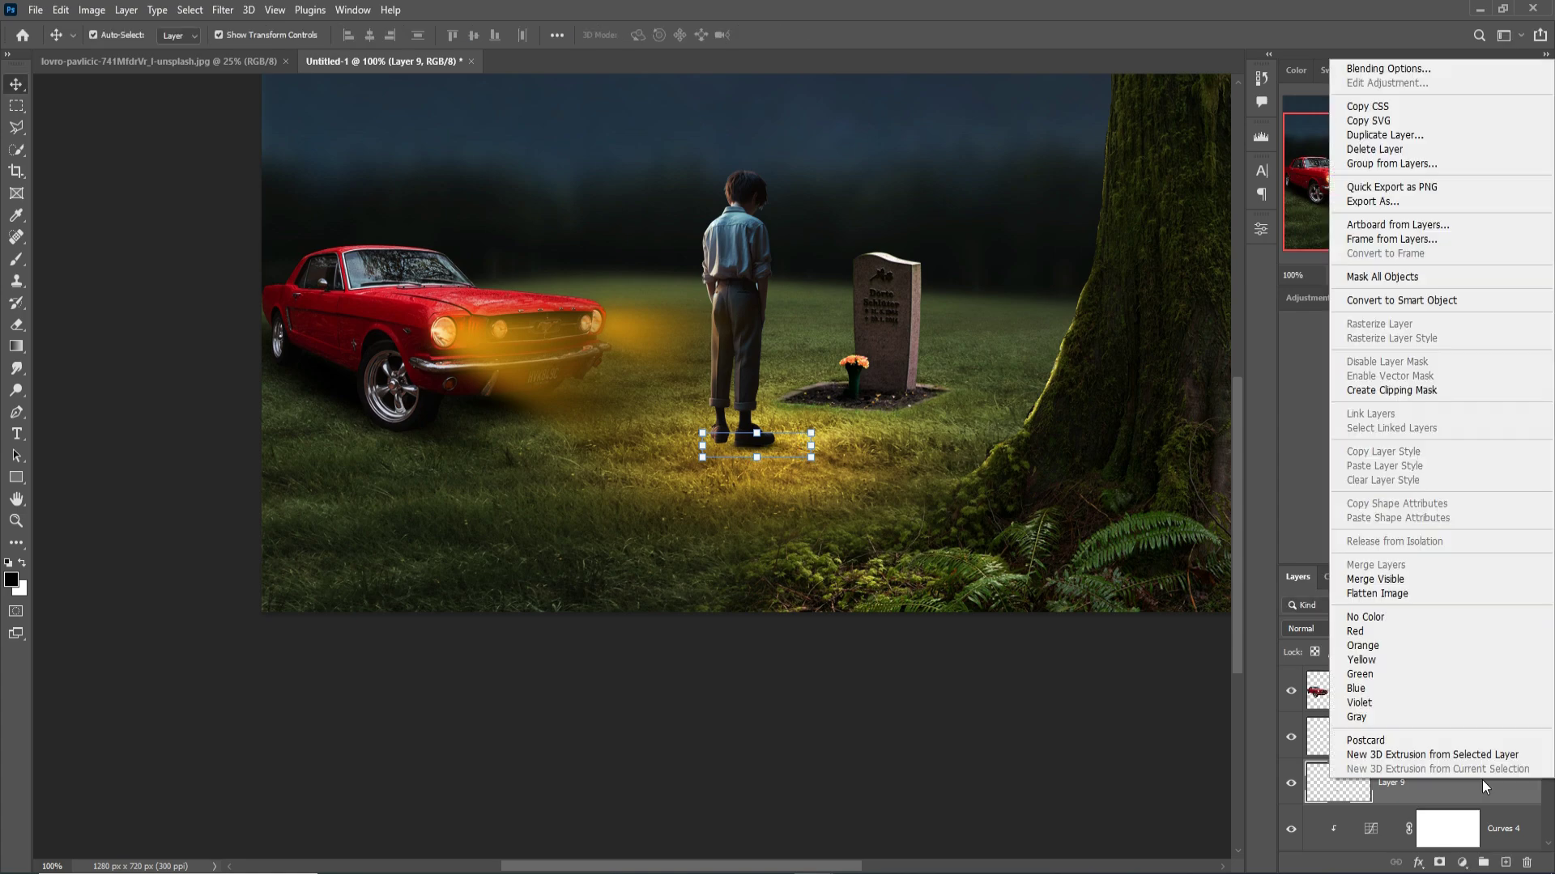
{"action": "left_click", "coordinate": [1376, 142]}
{"action": "right_click", "coordinate": [1417, 783]}
{"action": "left_click", "coordinate": [1376, 142]}
Invert the mask of the gravestone's orange fill and brush the light back onto the gravestone and its flowers
{"action": "key", "text": "b"}
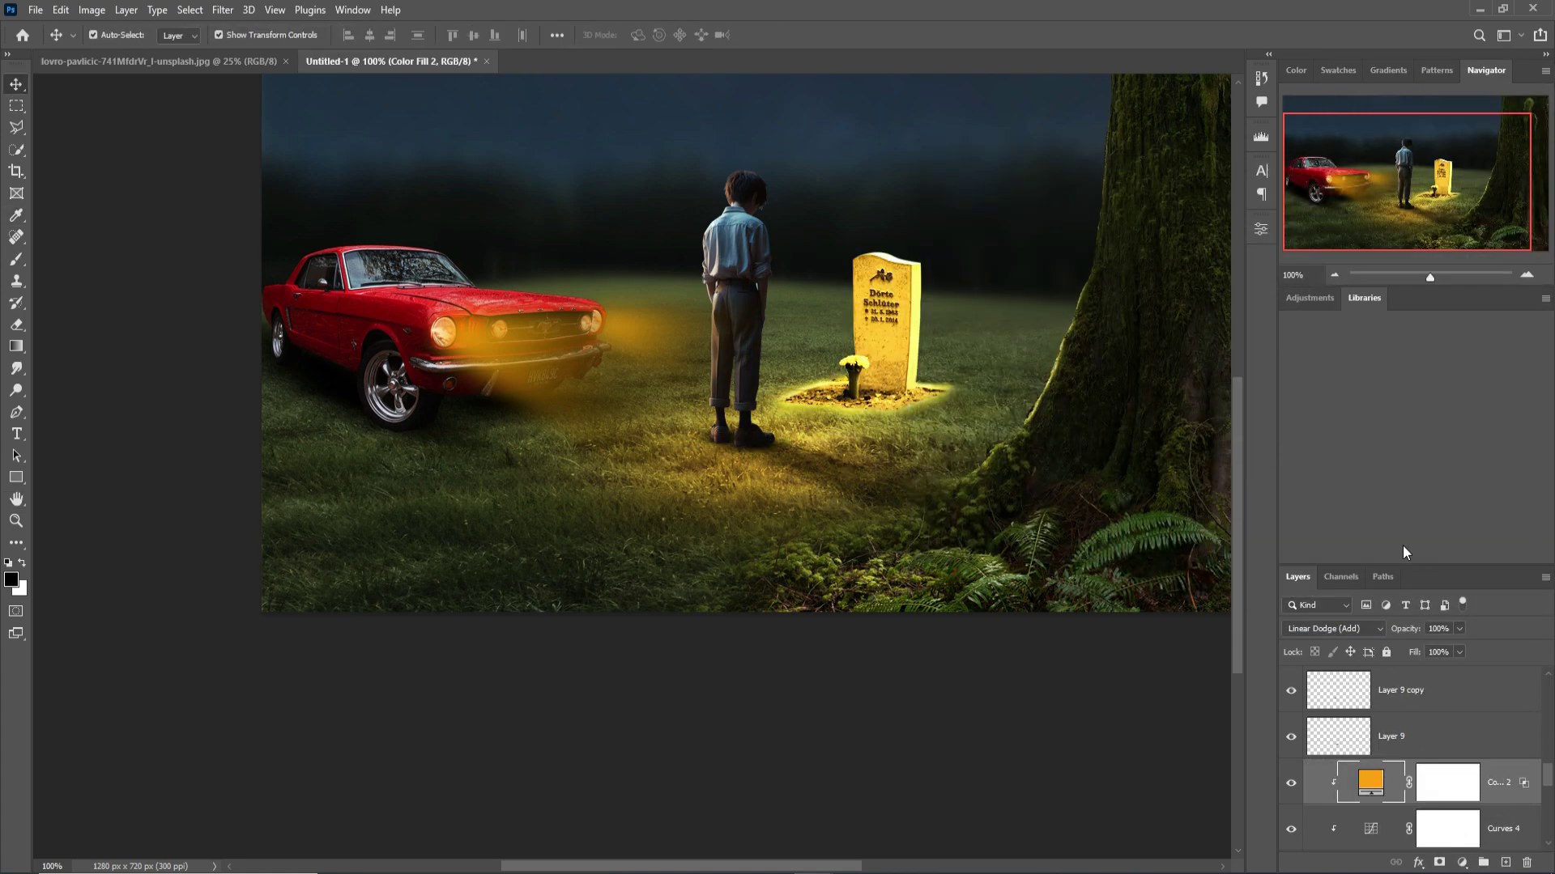
{"action": "key", "text": "ctrl+i"}
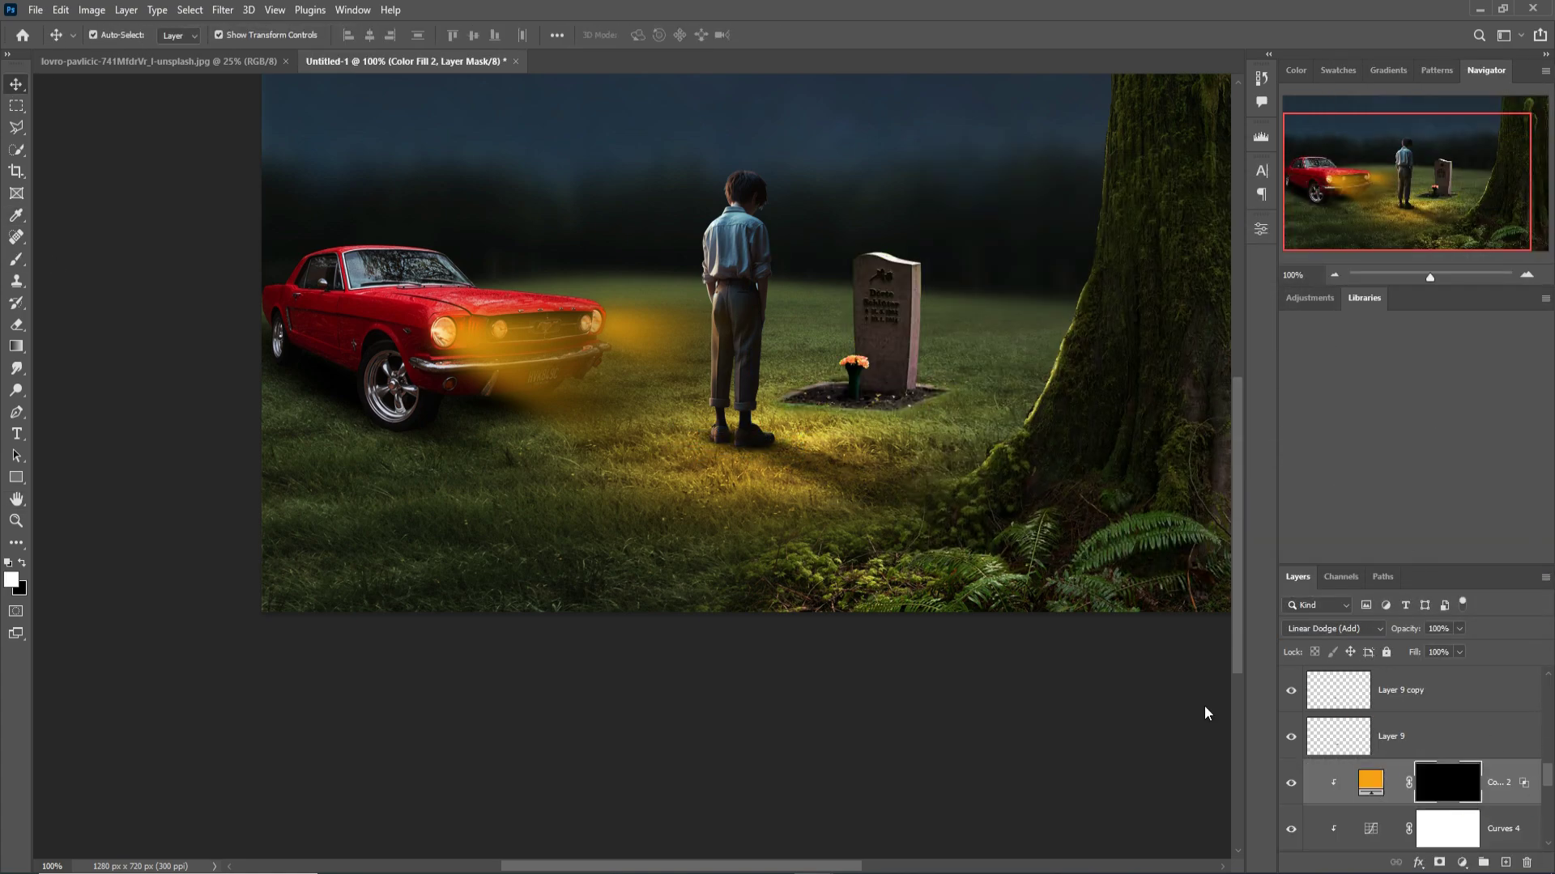
{"action": "key", "text": "b"}
{"action": "key", "text": "x"}
{"action": "scroll", "coordinate": [918, 255], "scroll_direction": "up", "scroll_amount": 3}
{"action": "mouse_move", "coordinate": [661, 279]}
{"action": "left_mouse_down"}
{"action": "mouse_move", "coordinate": [647, 688]}
{"action": "mouse_move", "coordinate": [770, 276]}
{"action": "left_mouse_up"}
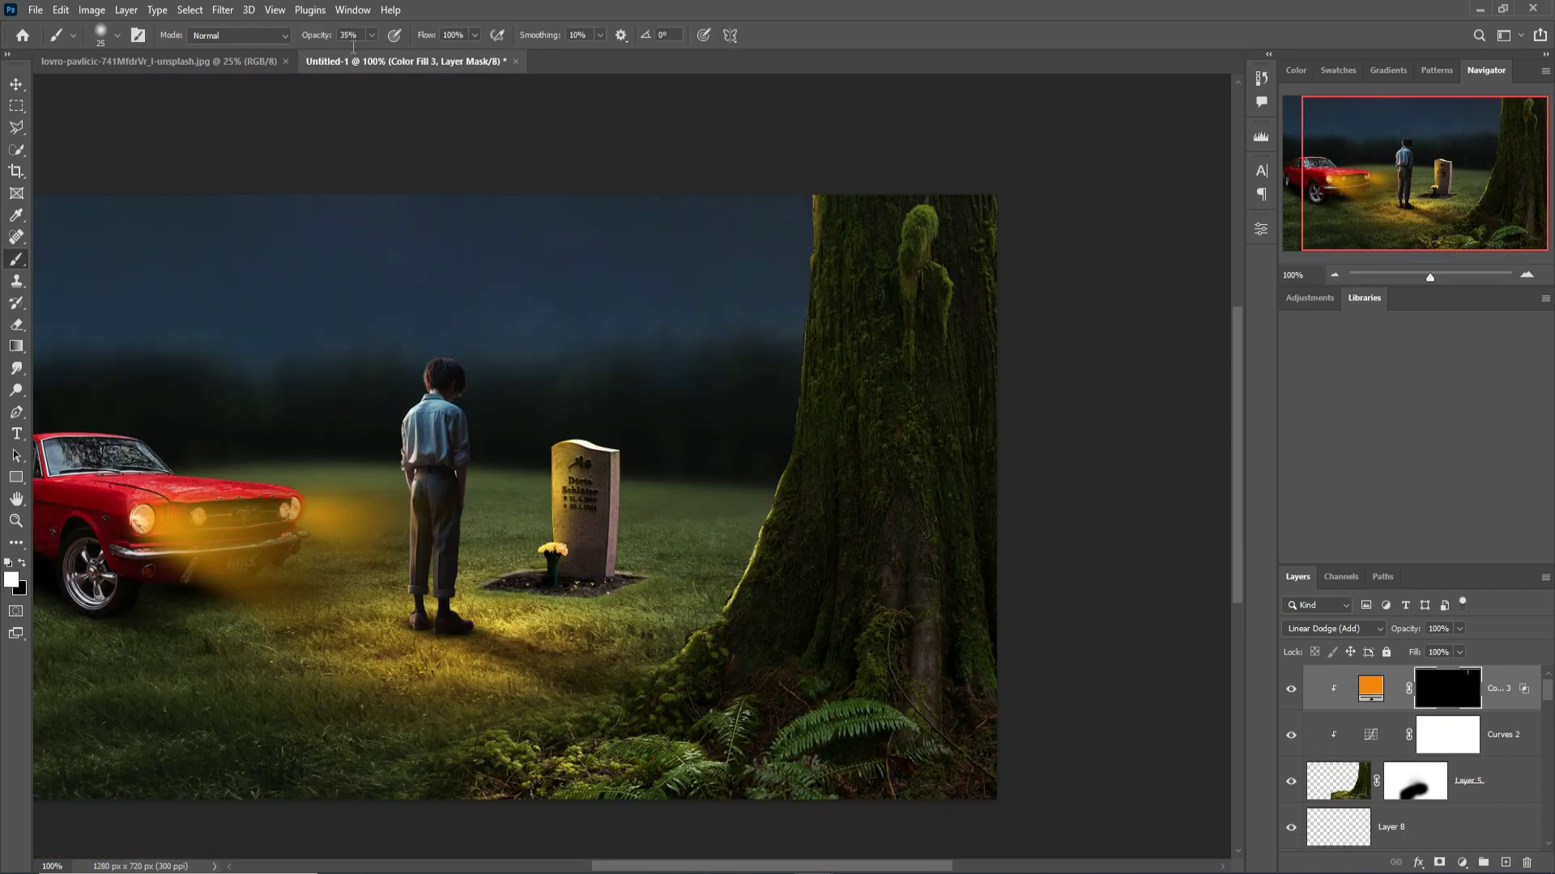
Brush the orange fill's light along the edge of the tree trunk that faces the car, down to its roots
{"action": "mouse_move", "coordinate": [810, 248]}
{"action": "left_mouse_down"}
{"action": "mouse_move", "coordinate": [693, 640]}
{"action": "mouse_move", "coordinate": [640, 668]}
{"action": "left_mouse_up"}
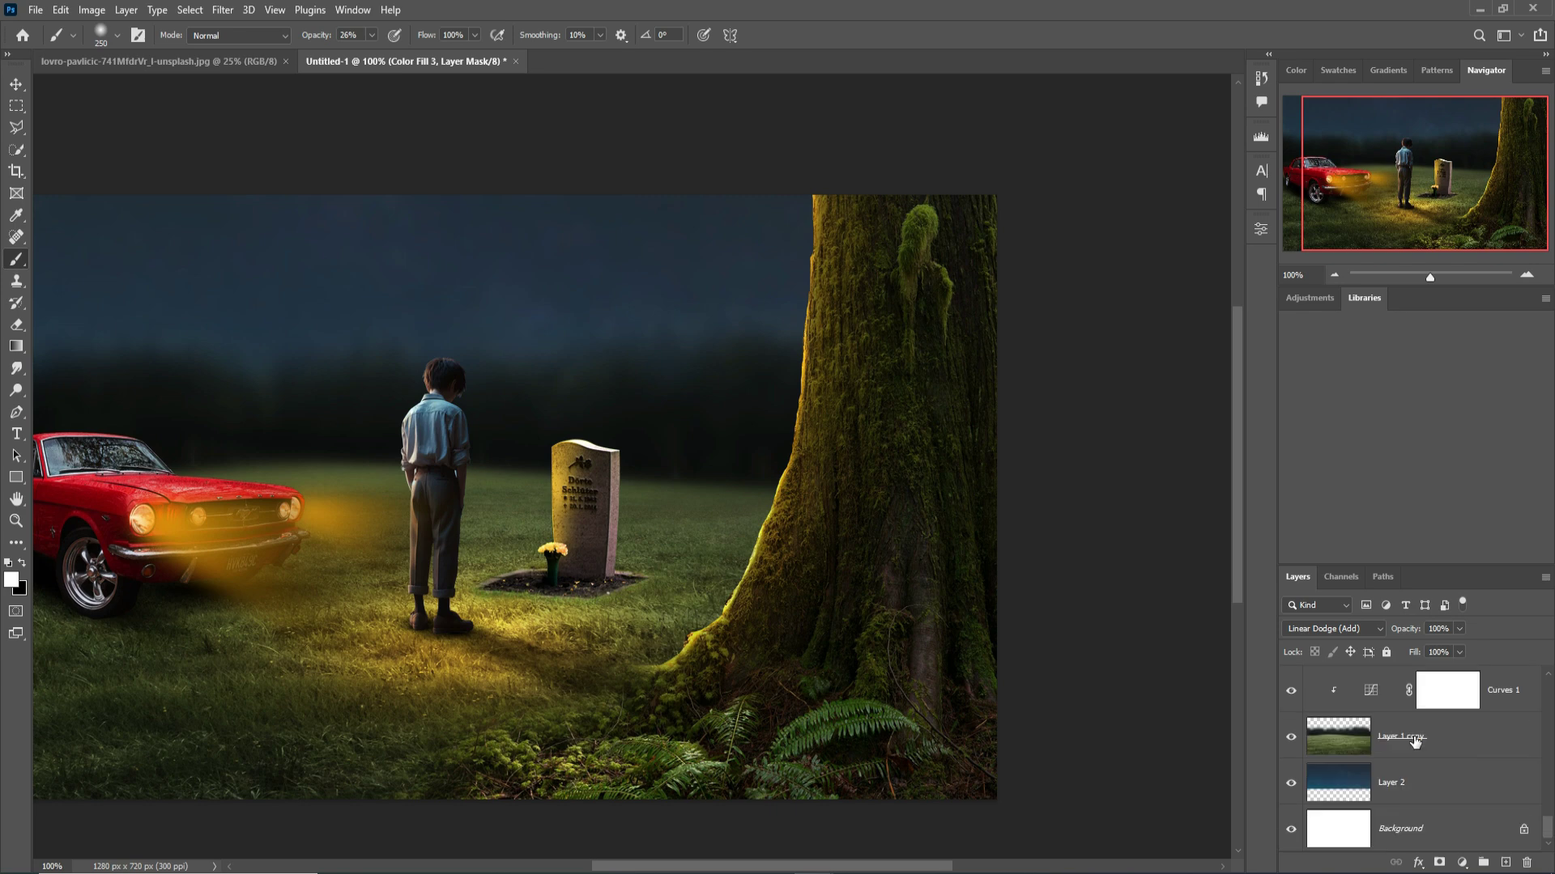
{"action": "left_click", "coordinate": [1461, 863]}
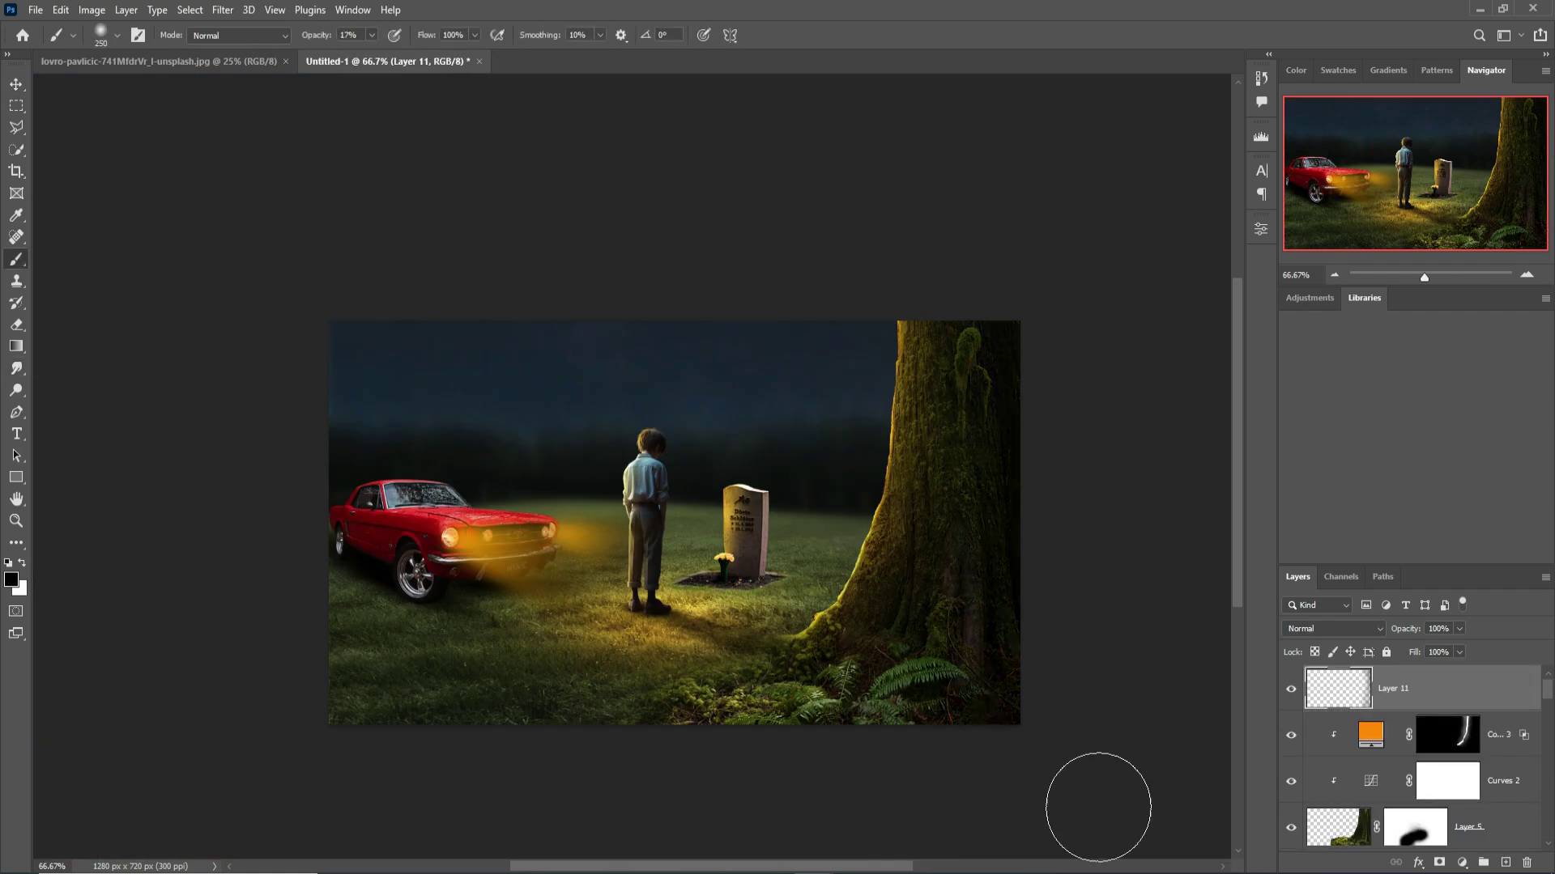
{"action": "key", "text": "v"}
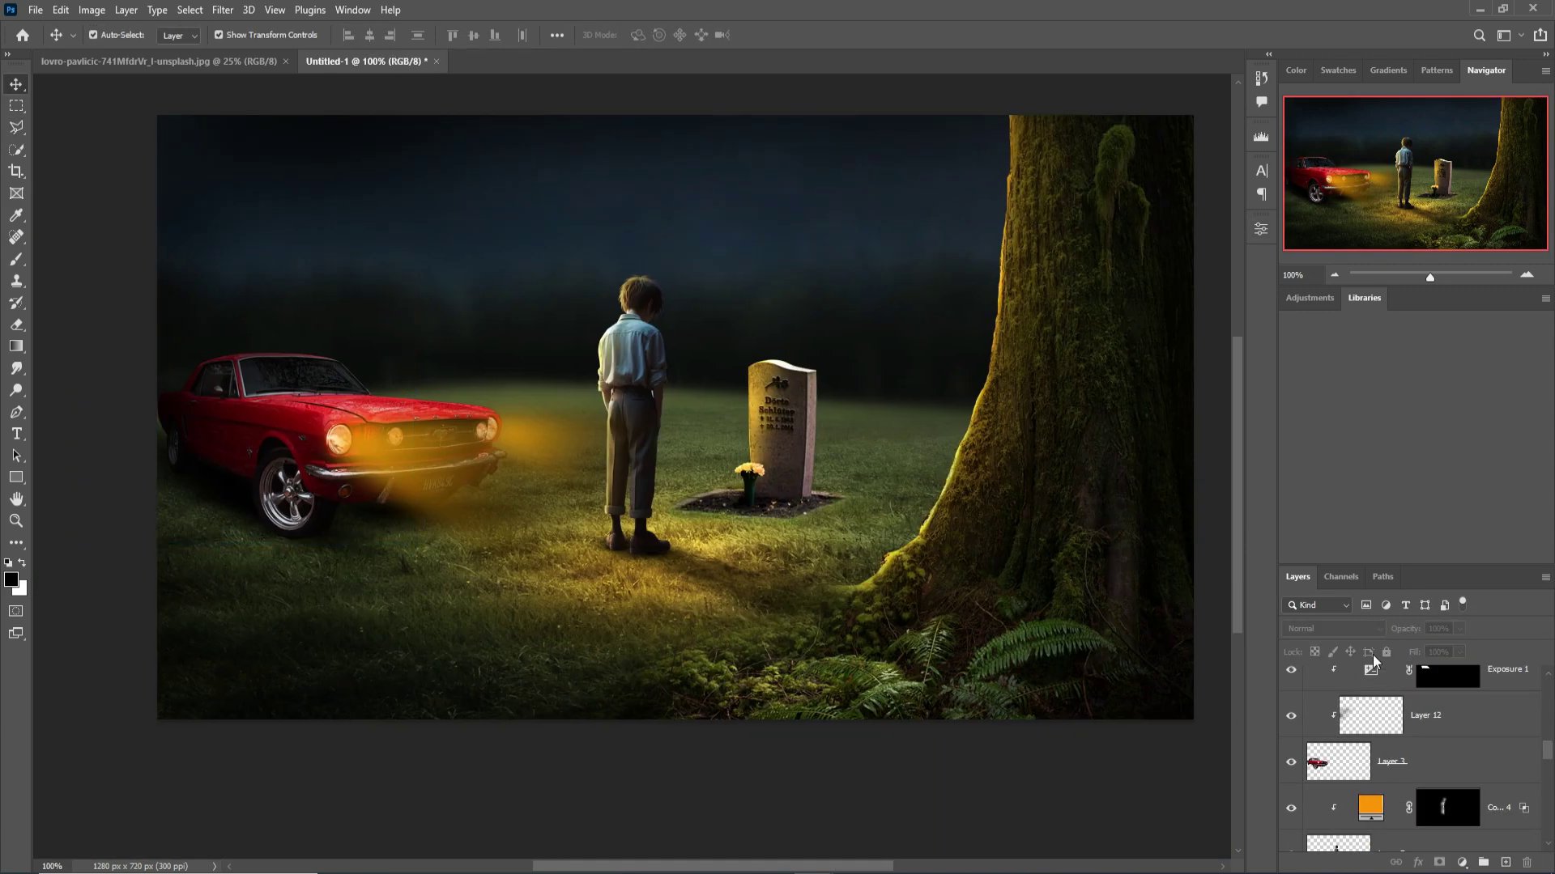
Stamp all visible layers into a new layer above Layer 11 at the top of the layer stack
{"action": "scroll", "coordinate": [1497, 725], "scroll_direction": "up", "scroll_amount": 5}
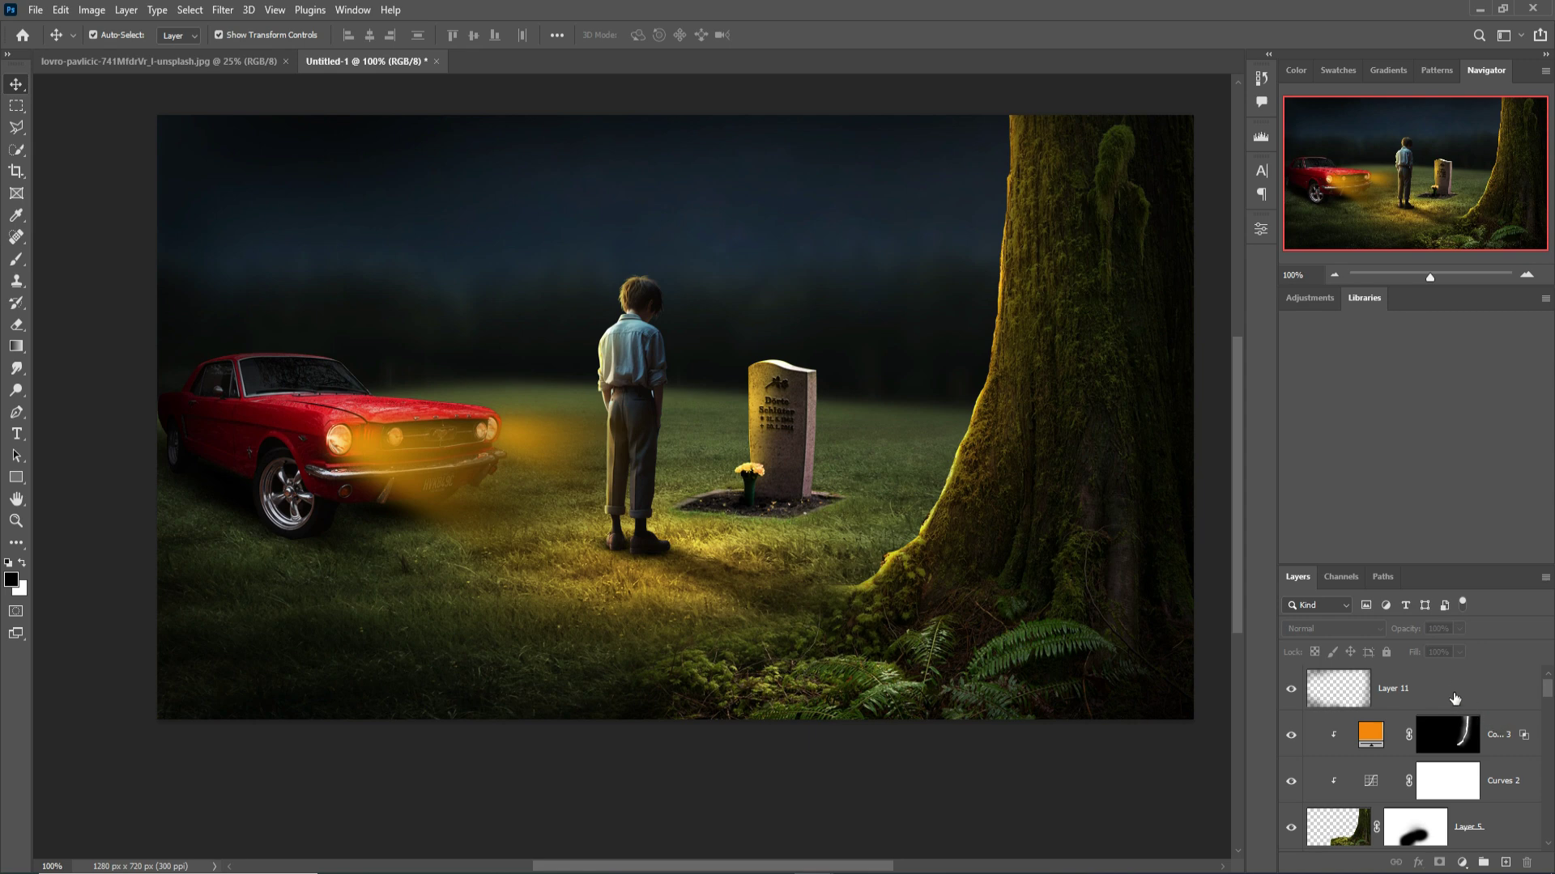
{"action": "left_click", "coordinate": [1452, 689]}
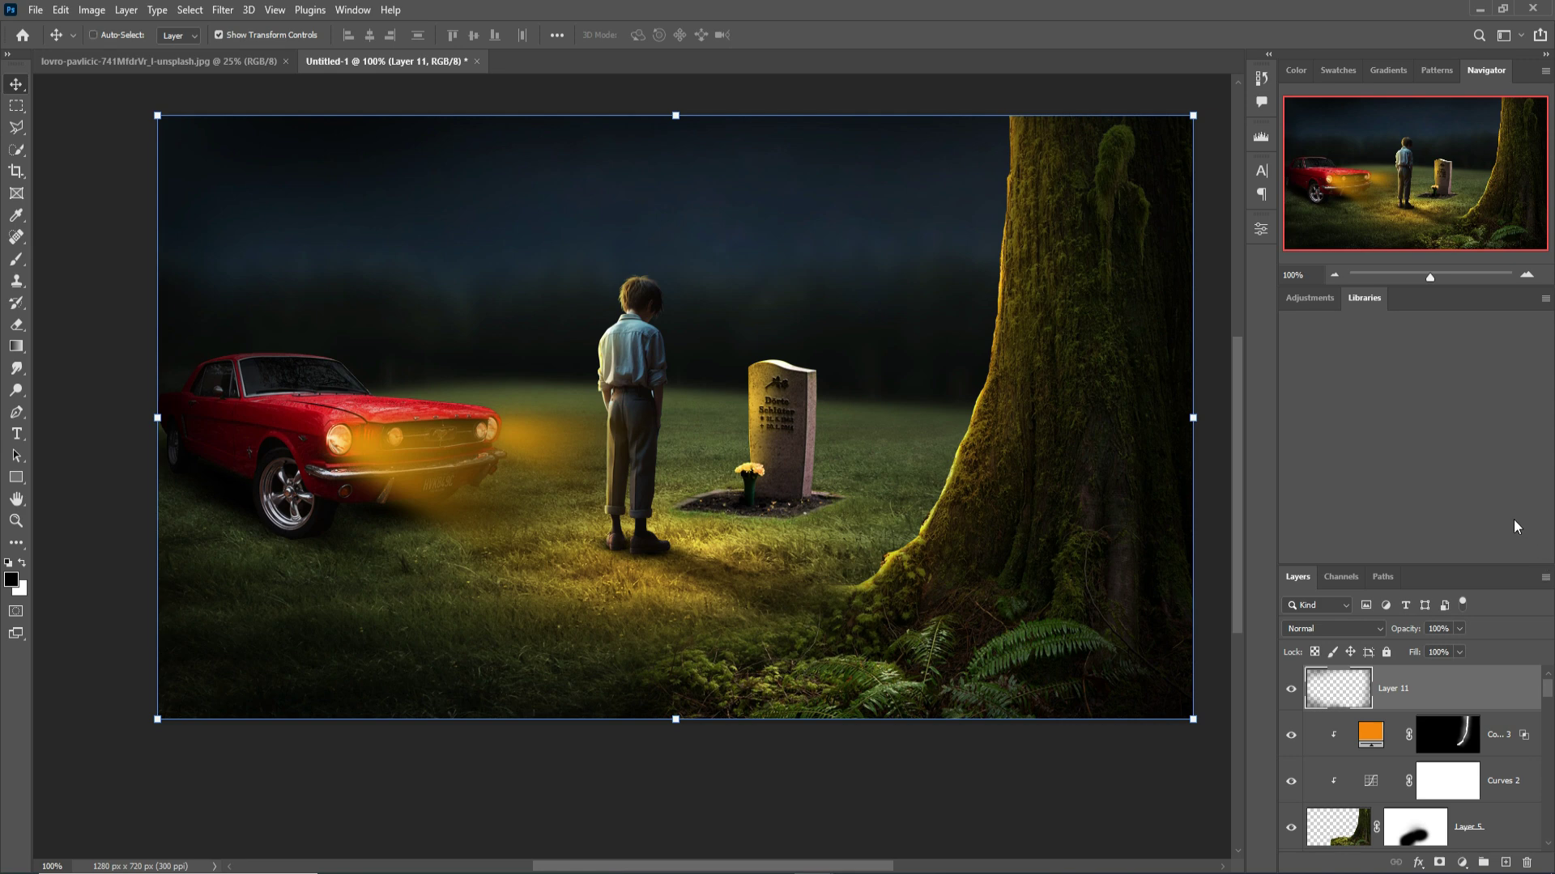
{"action": "key", "text": "ctrl+shift+alt+n"}
{"action": "key", "text": "ctrl+shift+alt+e"}
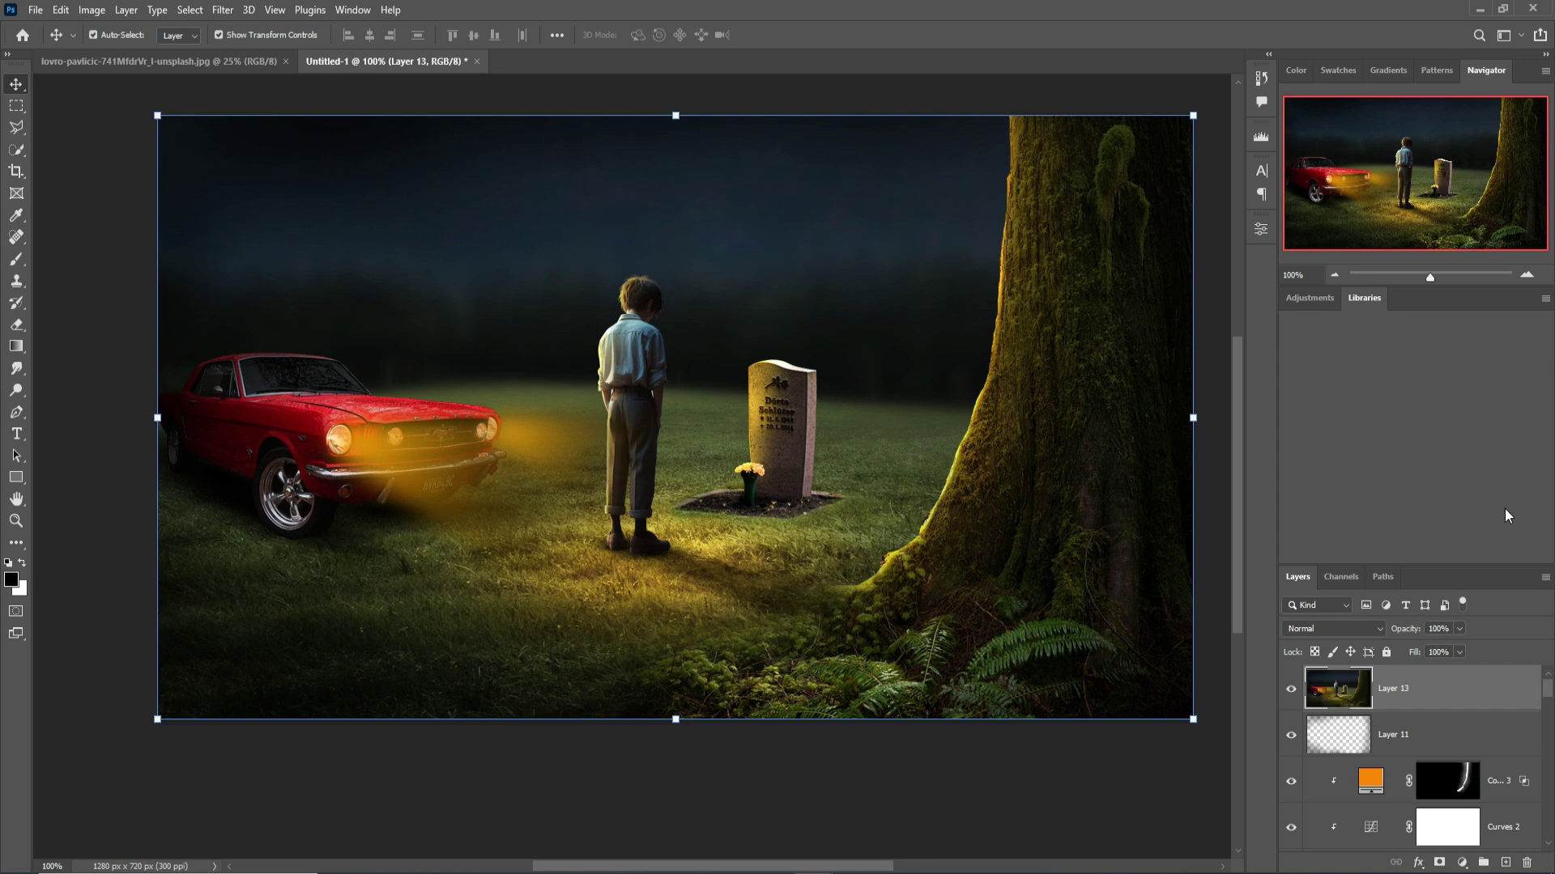
Convert Layer 13 to a smart object and open the Camera Raw Filter for it
{"action": "right_click", "coordinate": [1496, 682]}
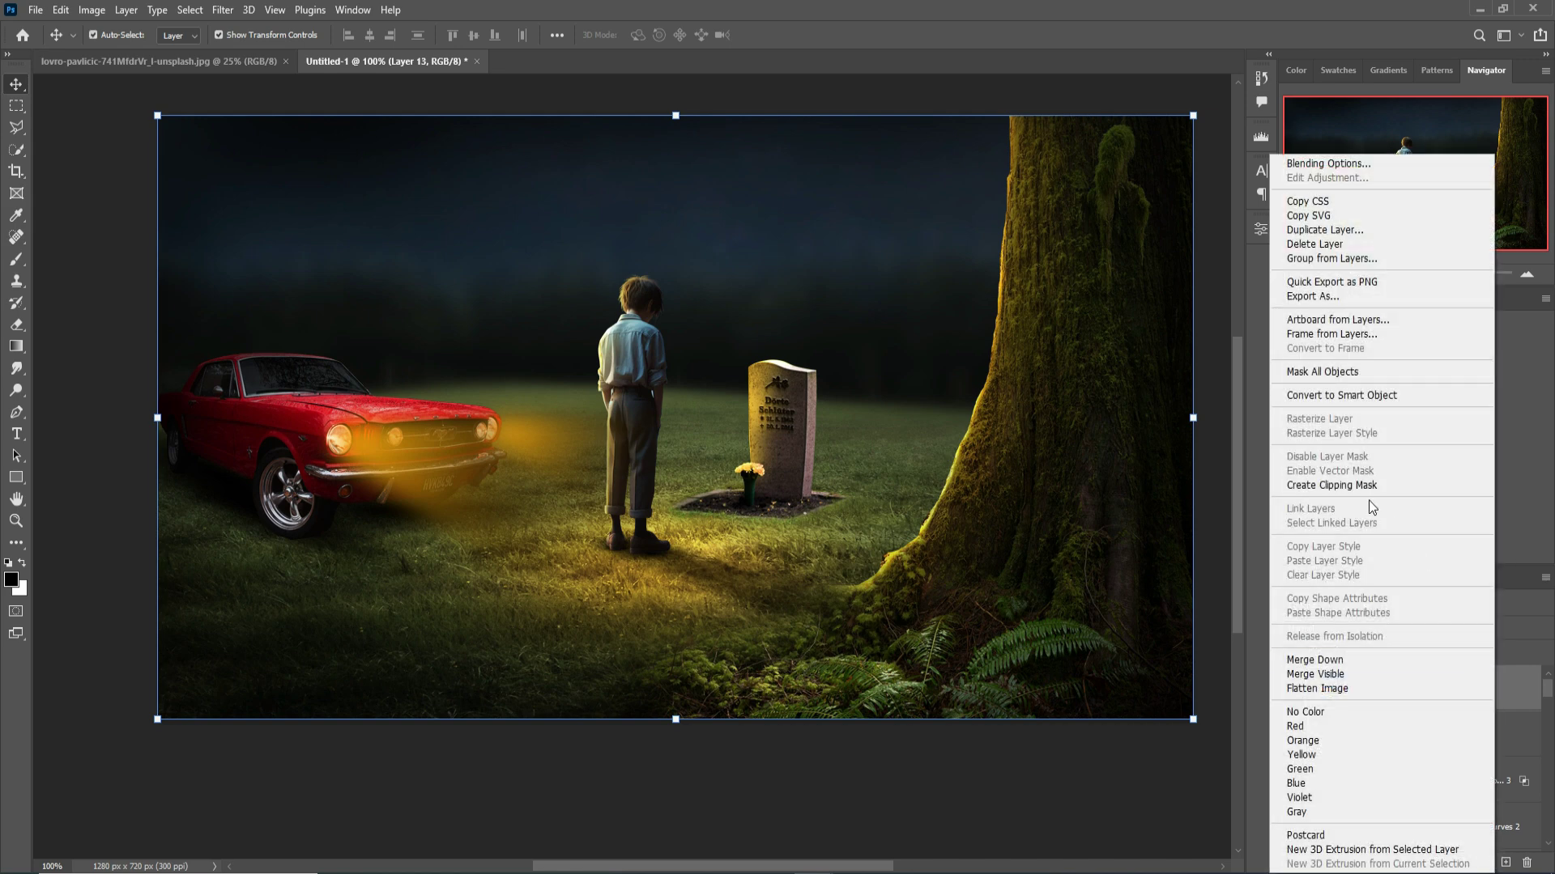
{"action": "left_click", "coordinate": [1318, 396]}
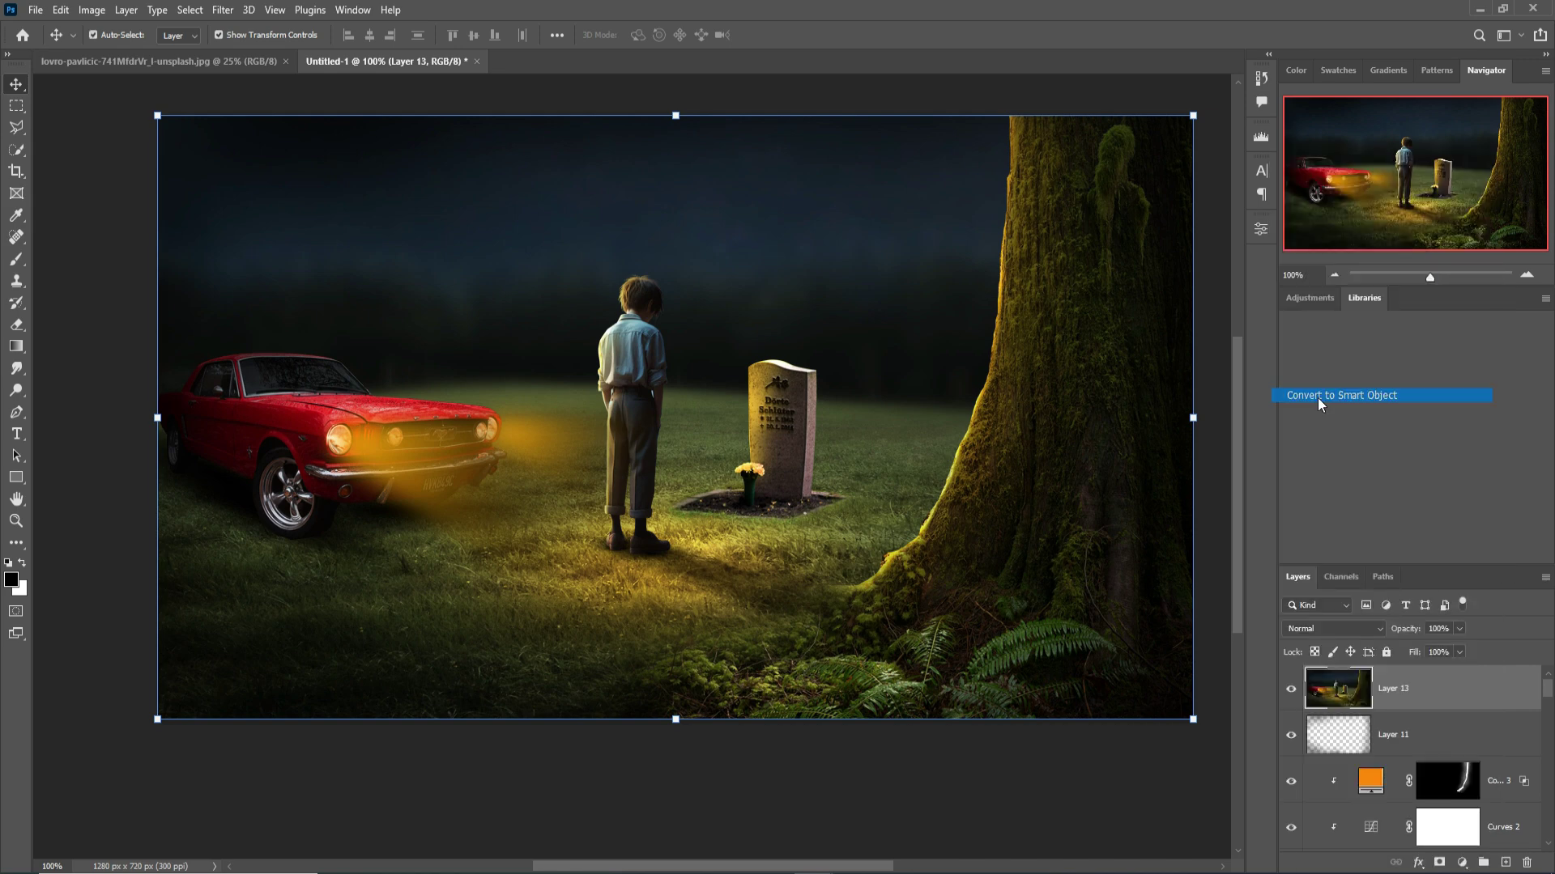
{"action": "left_click", "coordinate": [222, 10]}
{"action": "left_click", "coordinate": [264, 135]}
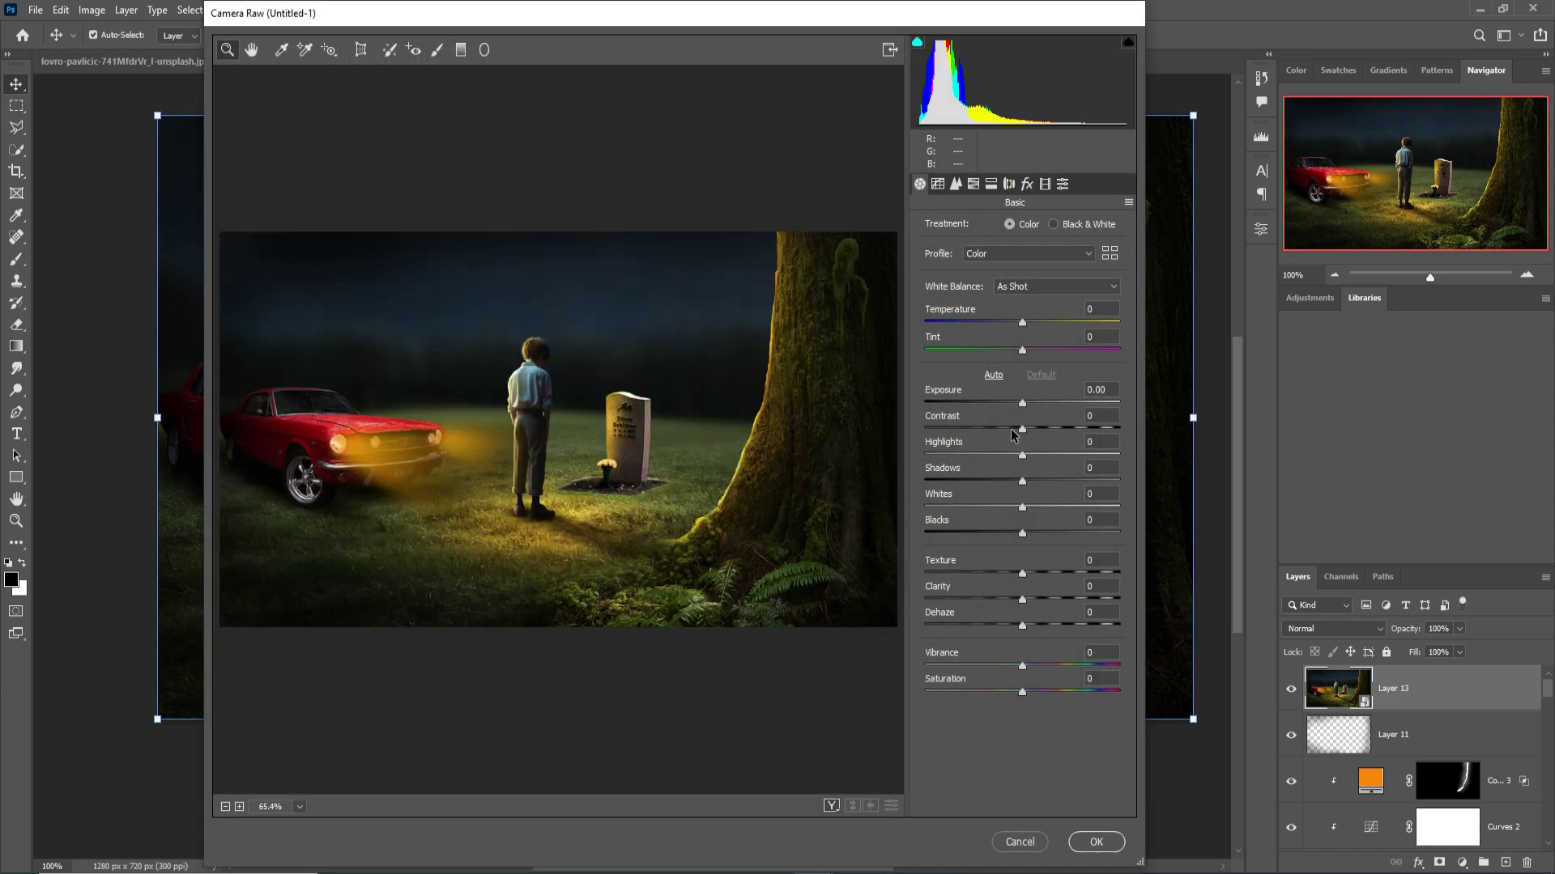
In the Basic adjustments, set Exposure -0.15, Contrast +8, Highlights +7, Shadows -8, Whites +9, Blacks -9, Clarity +13, Dehaze +2 and Saturation +10
{"action": "left_click_drag", "start_coordinate": [1023, 404], "coordinate": [1030, 431]}
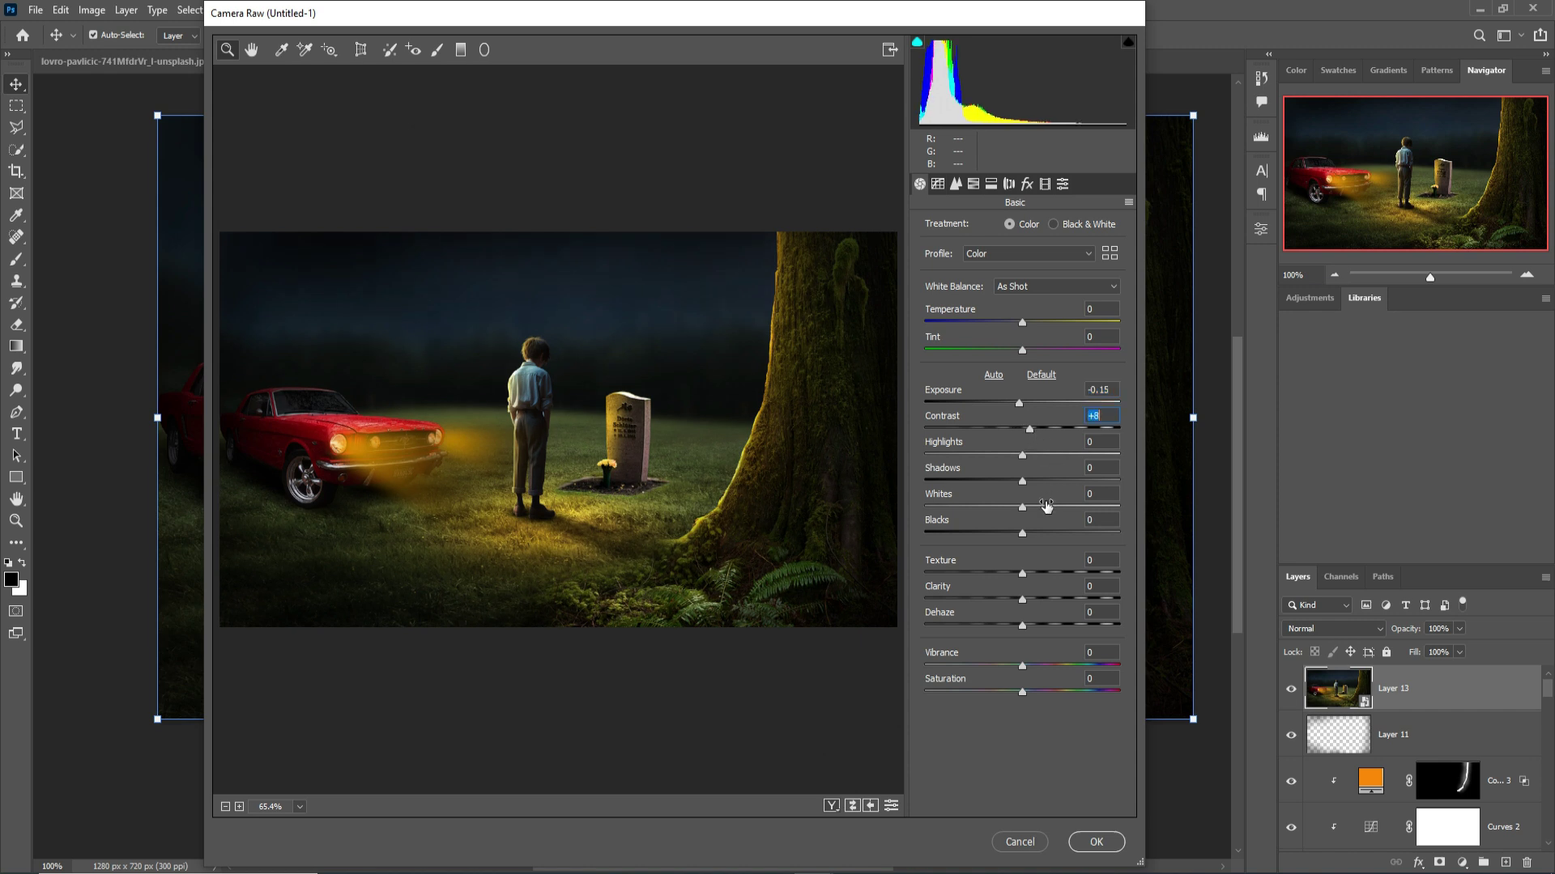
{"action": "left_click", "coordinate": [1025, 457]}
{"action": "left_click_drag", "start_coordinate": [1023, 483], "coordinate": [1013, 484]}
{"action": "left_click_drag", "start_coordinate": [1023, 532], "coordinate": [1014, 533]}
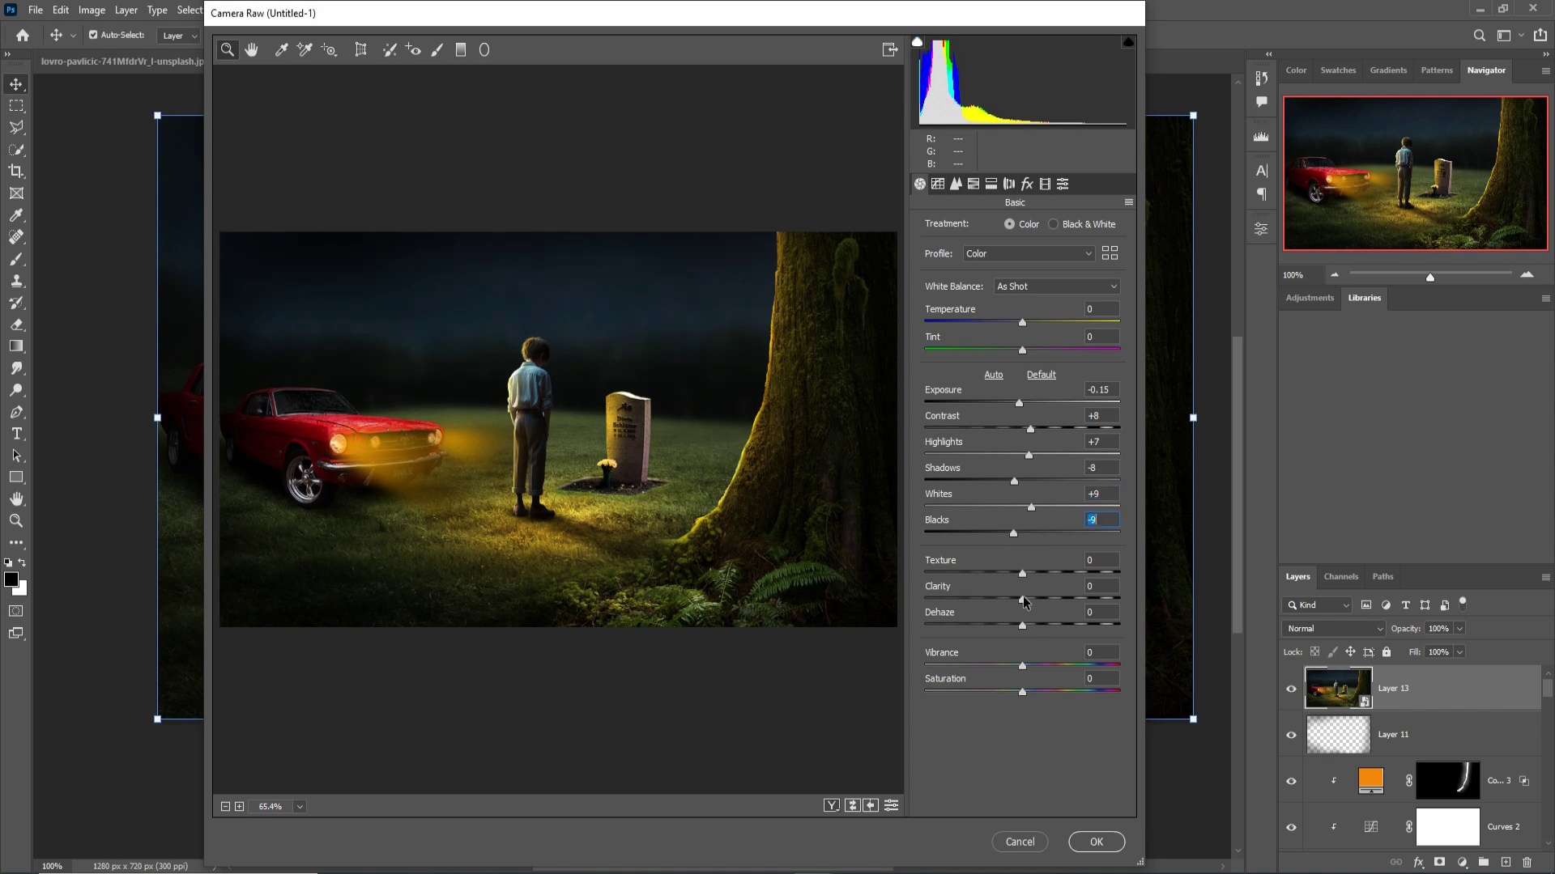
{"action": "mouse_move", "coordinate": [1025, 612]}
{"action": "left_mouse_down"}
{"action": "mouse_move", "coordinate": [1038, 609]}
{"action": "mouse_move", "coordinate": [1022, 630]}
{"action": "mouse_move", "coordinate": [1036, 601]}
{"action": "left_mouse_up"}
{"action": "left_click_drag", "start_coordinate": [1024, 695], "coordinate": [1033, 693]}
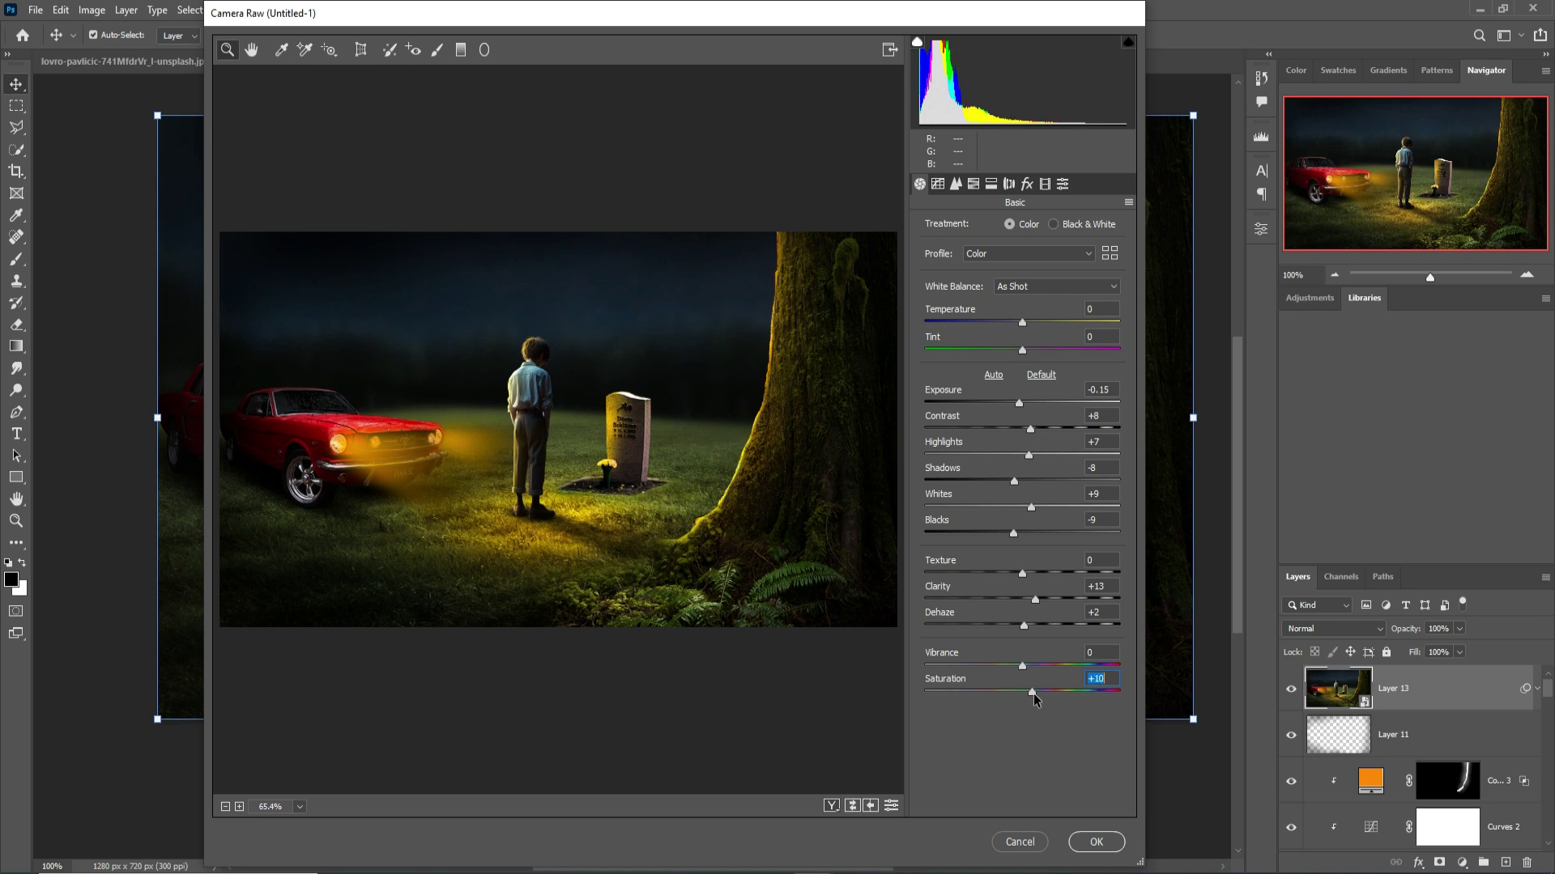
Set the parametric tone curve to Highlights +3, Lights +8, Darks -8 and Shadows +12, and raise the sharpening amount moderately
{"action": "left_click", "coordinate": [938, 184]}
{"action": "left_click_drag", "start_coordinate": [1023, 503], "coordinate": [1014, 553]}
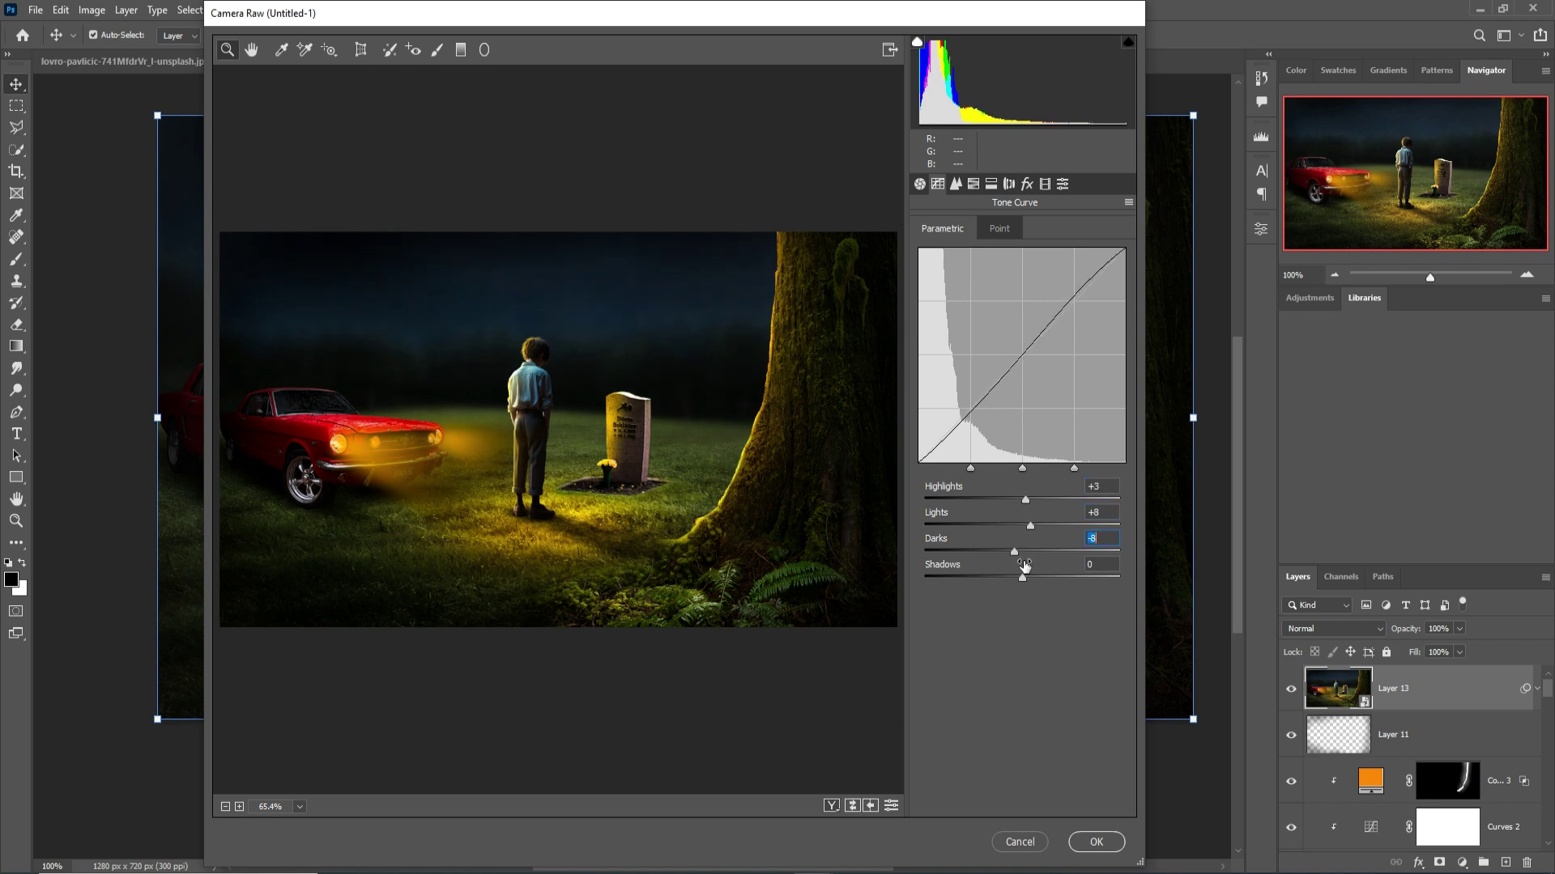
{"action": "left_click_drag", "start_coordinate": [1028, 581], "coordinate": [1033, 575]}
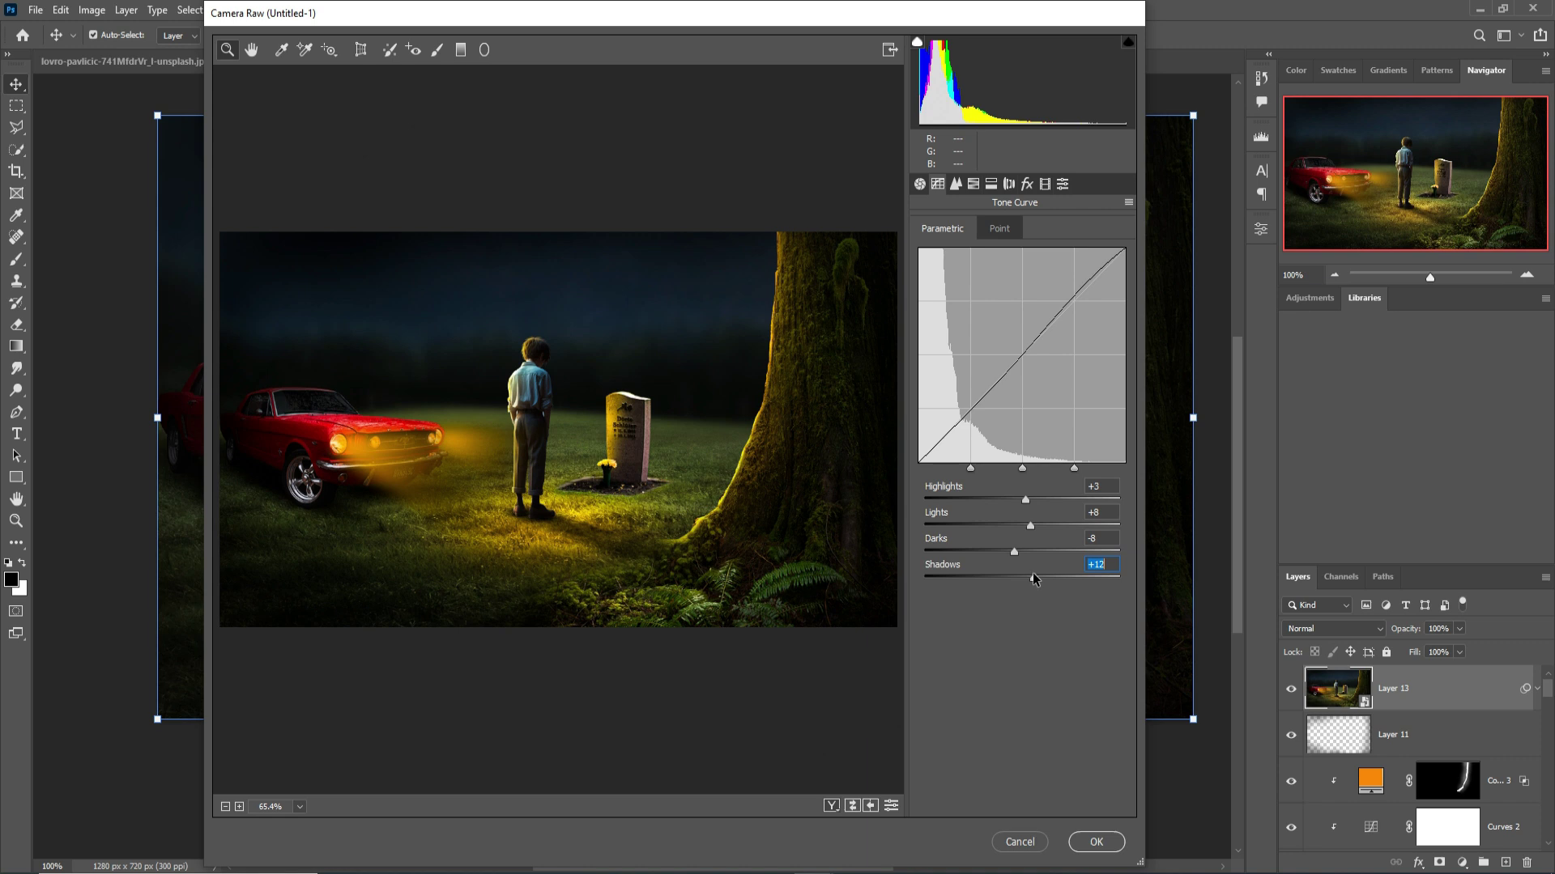
{"action": "left_click", "coordinate": [955, 183]}
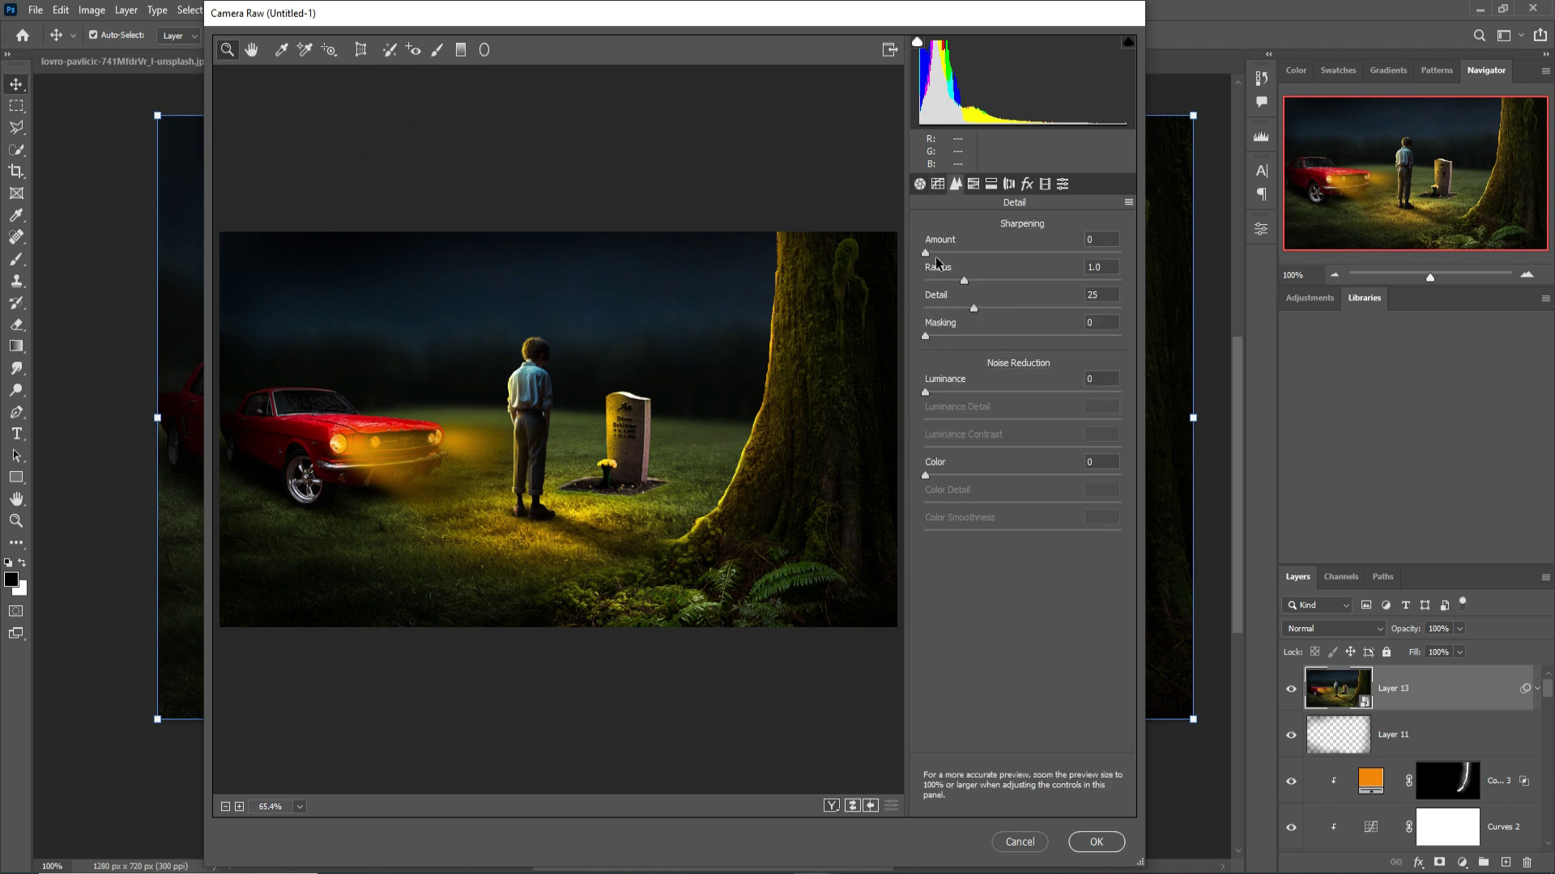
{"action": "left_click_drag", "start_coordinate": [925, 255], "coordinate": [1015, 260]}
Slightly adjust the hue and saturation of the Split Toning highlights and apply the Camera Raw Filter to Layer 13
{"action": "left_click", "coordinate": [992, 186]}
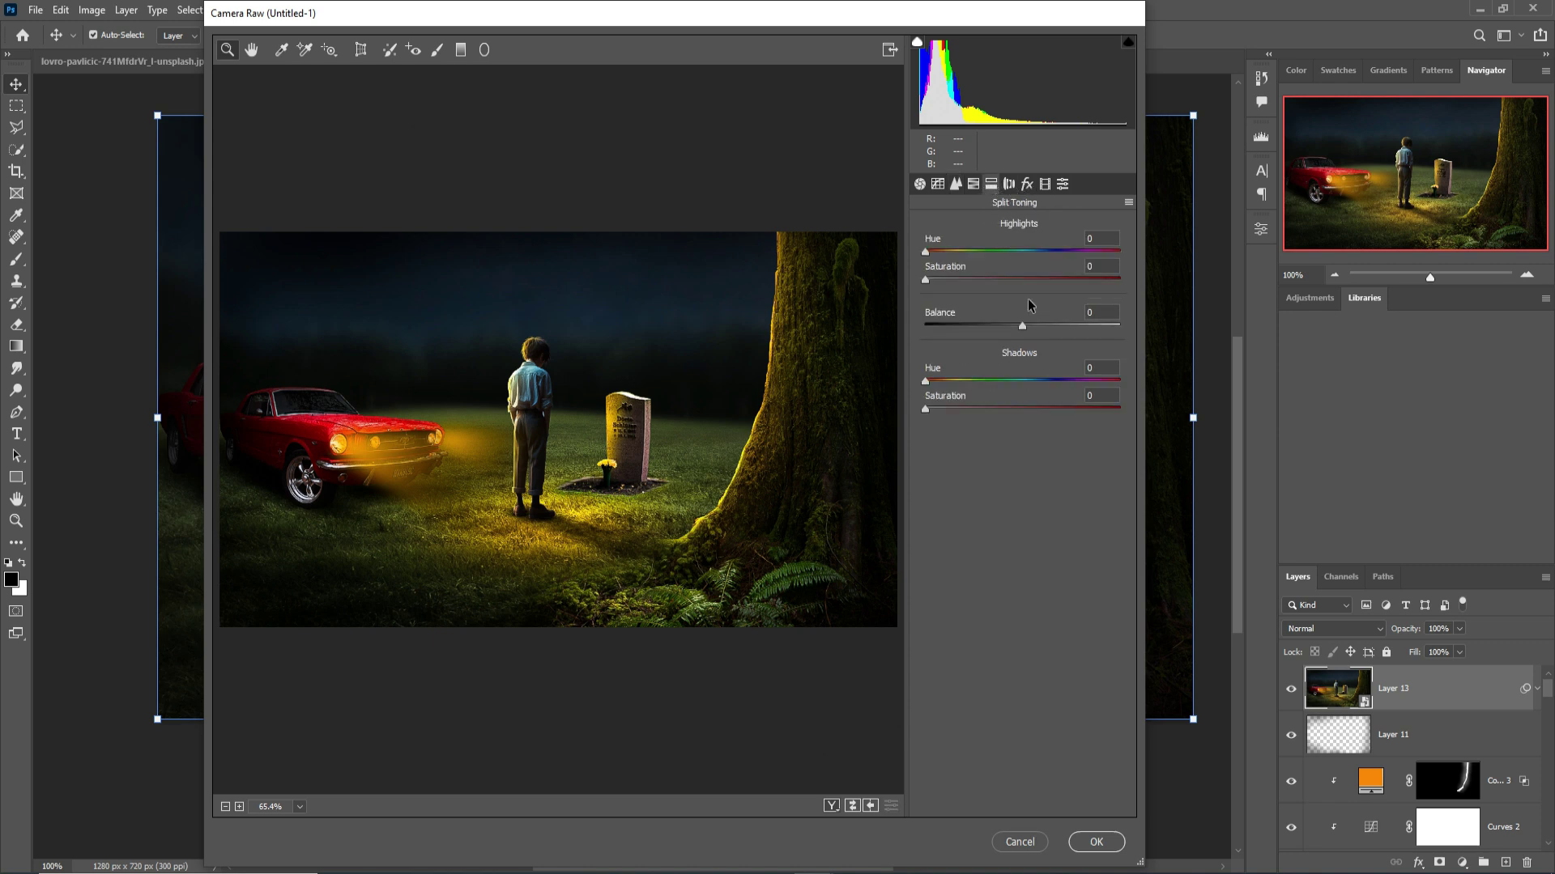
{"action": "left_click", "coordinate": [929, 254]}
{"action": "left_click_drag", "start_coordinate": [928, 253], "coordinate": [934, 281]}
{"action": "left_click", "coordinate": [928, 281]}
{"action": "left_click", "coordinate": [1097, 842]}
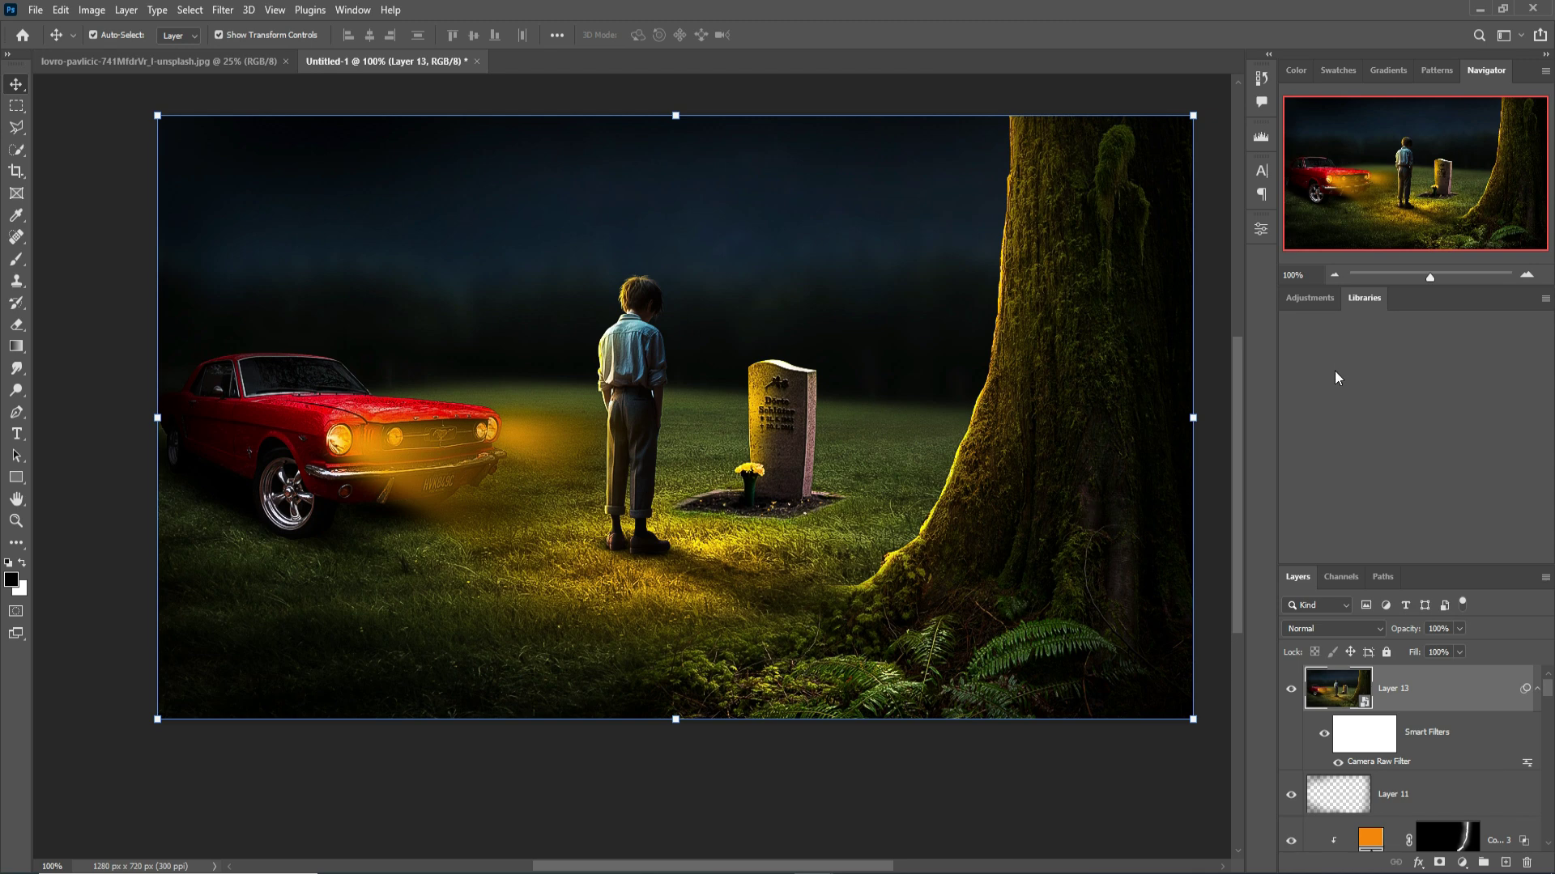